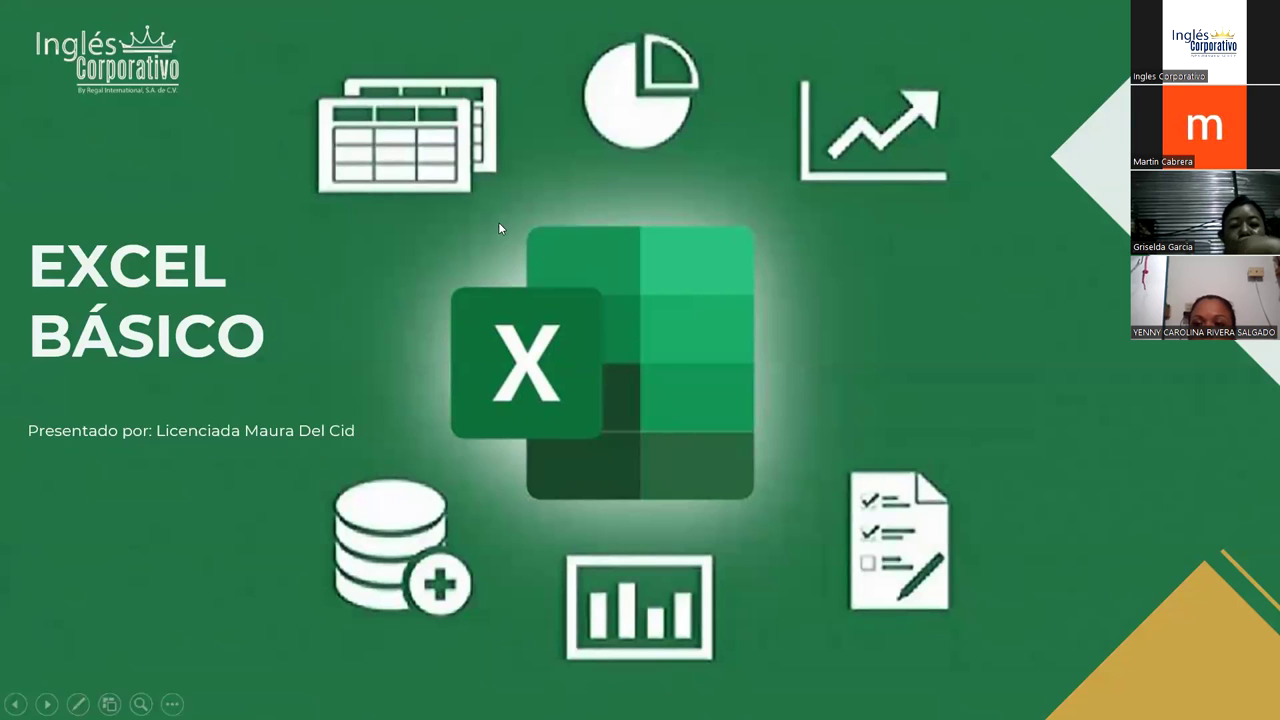
Step: Step forward four slides from the Excel Básico title to the OBJETIVO SESIÓN 13 objectives slide
key(Right)
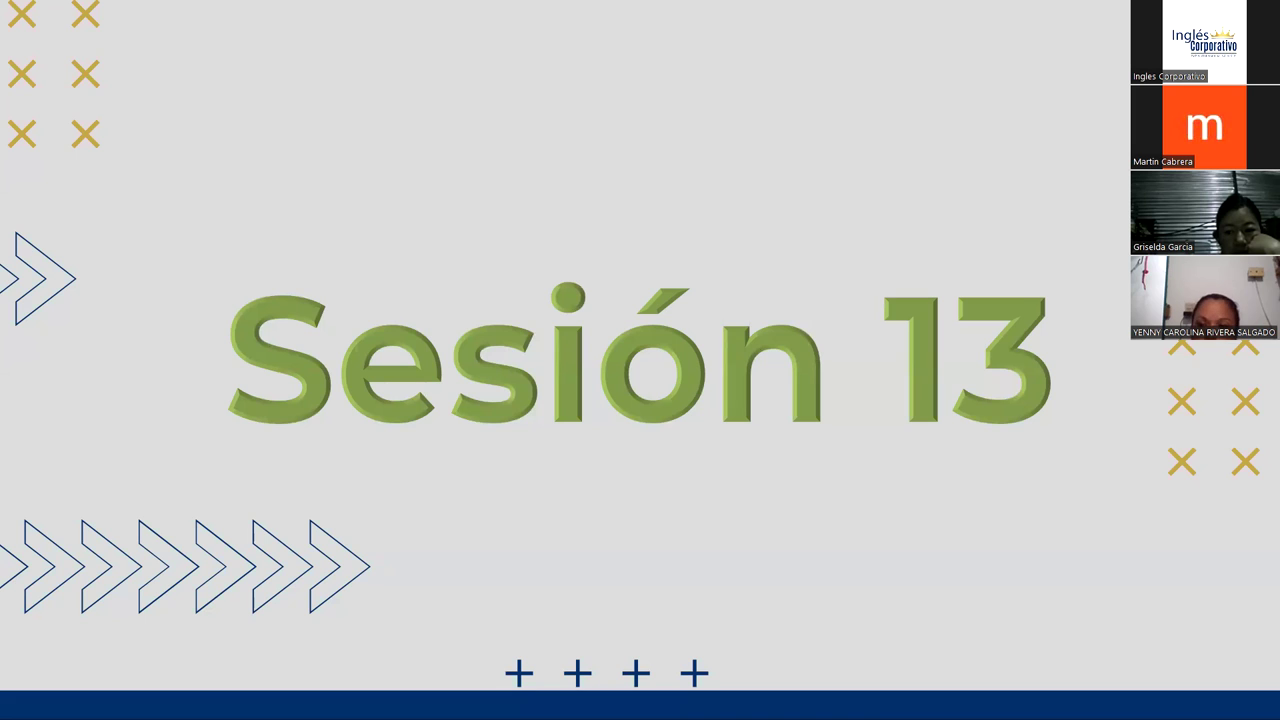
key(Right)
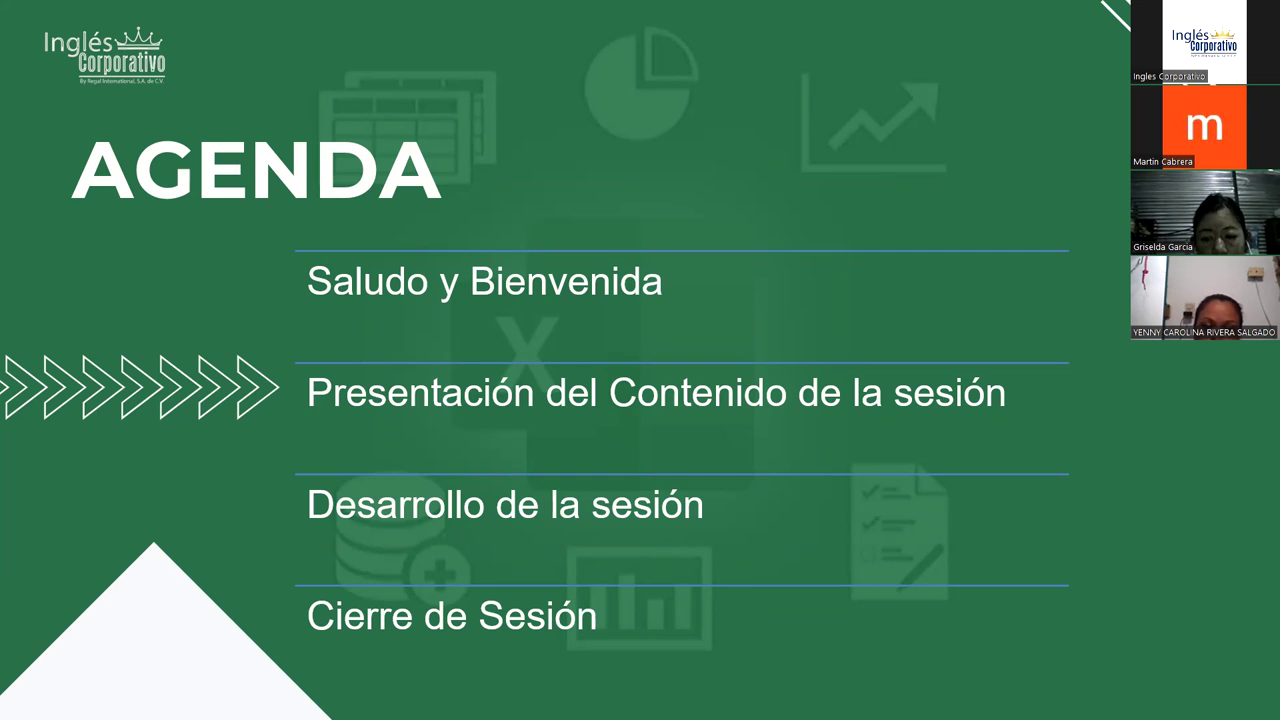
key(Right)
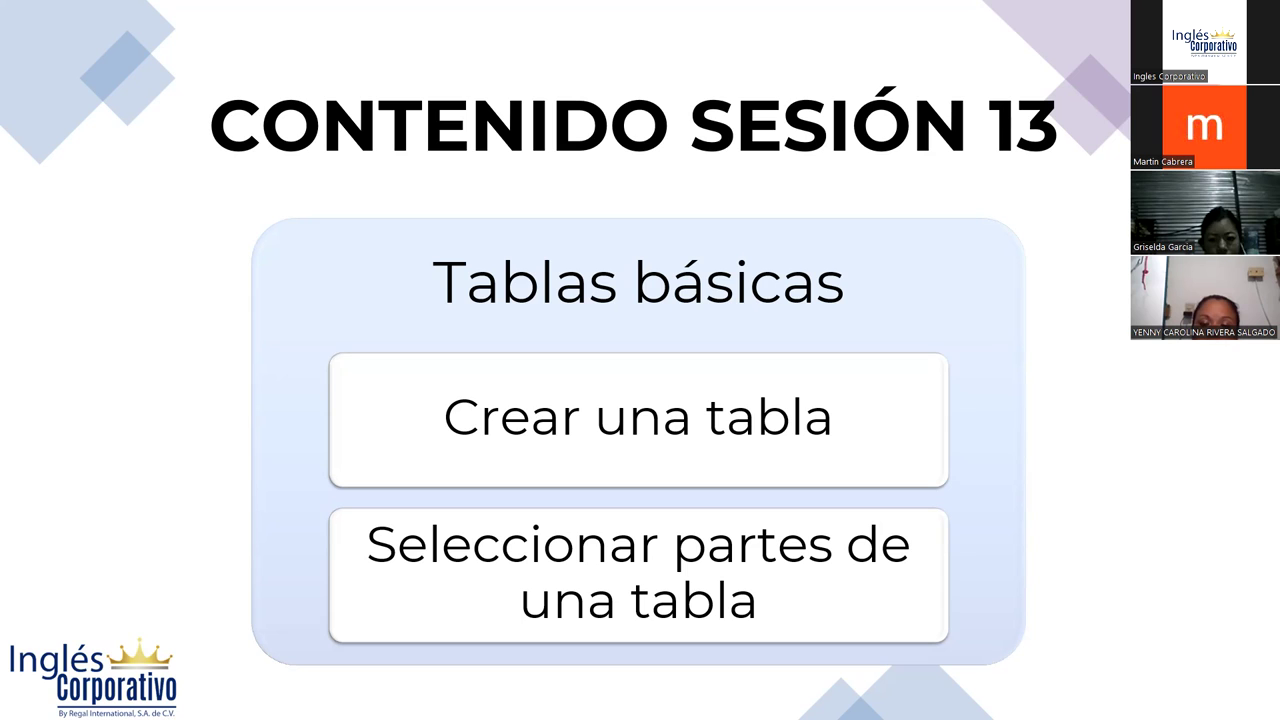
key(Right)
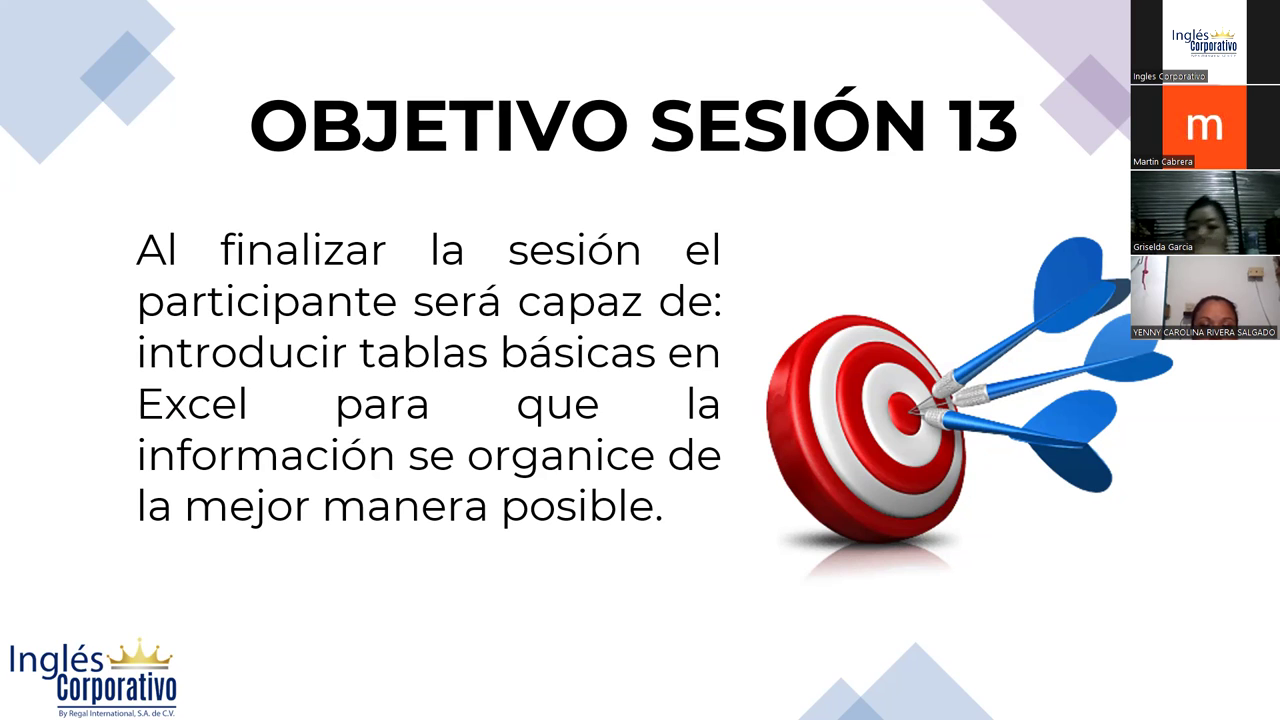
Step: Move the slideshow forward one slide to the TABLAS definition slide
key(Right)
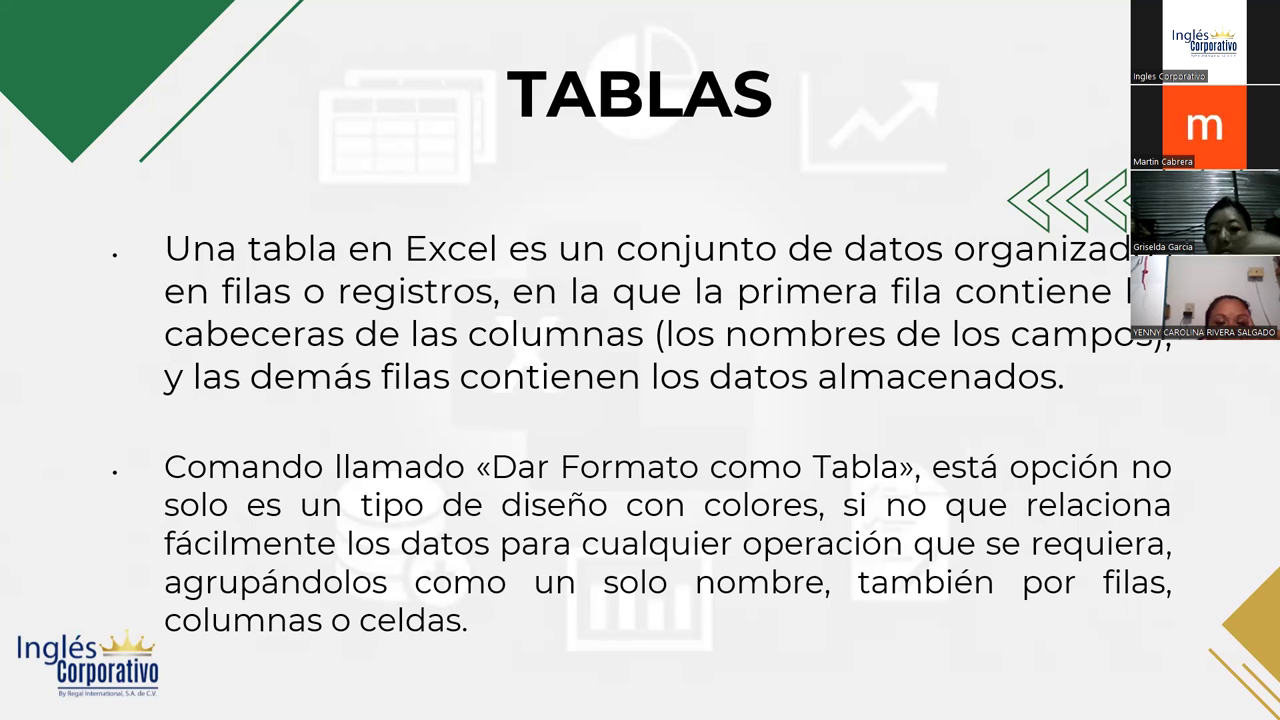
Step: Advance one slide to PASOS PARA CREAR UNA TABLA DE DATOS, listing the six creation steps
key(Right)
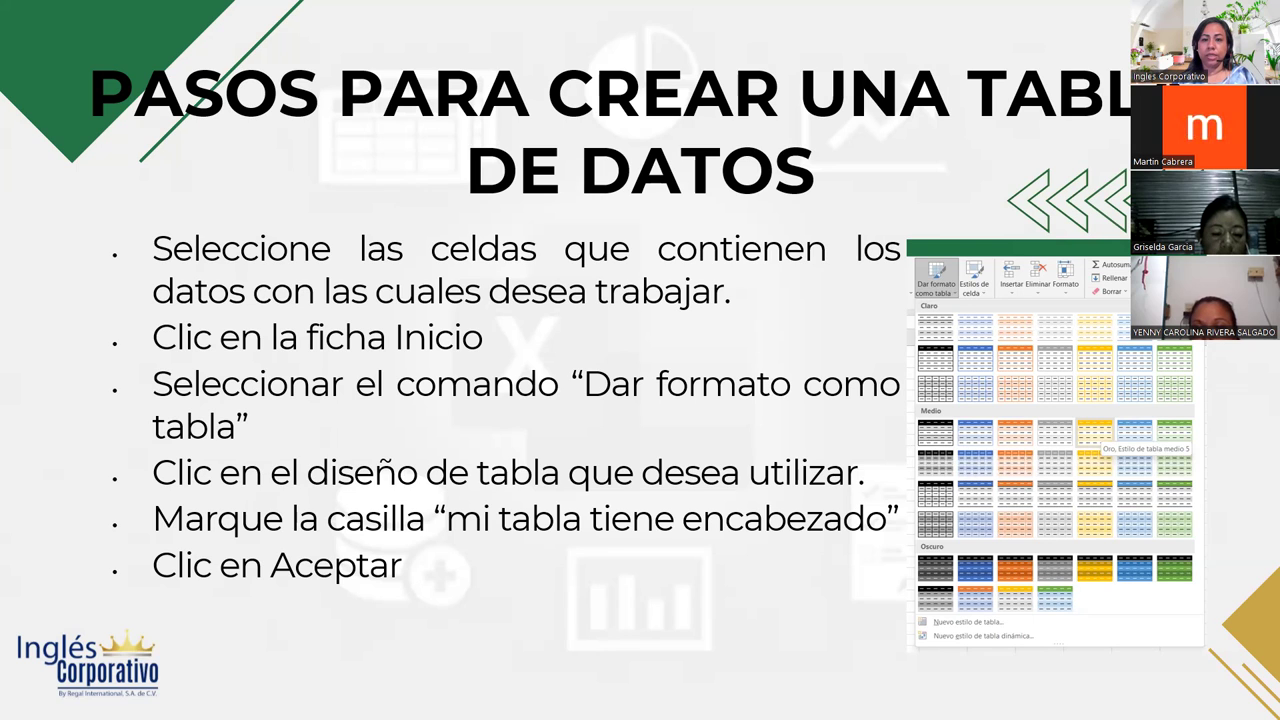
Step: Advance one slide to SELECCIONAR PARTES DE UNA TABLA with its selection shortcuts
key(Right)
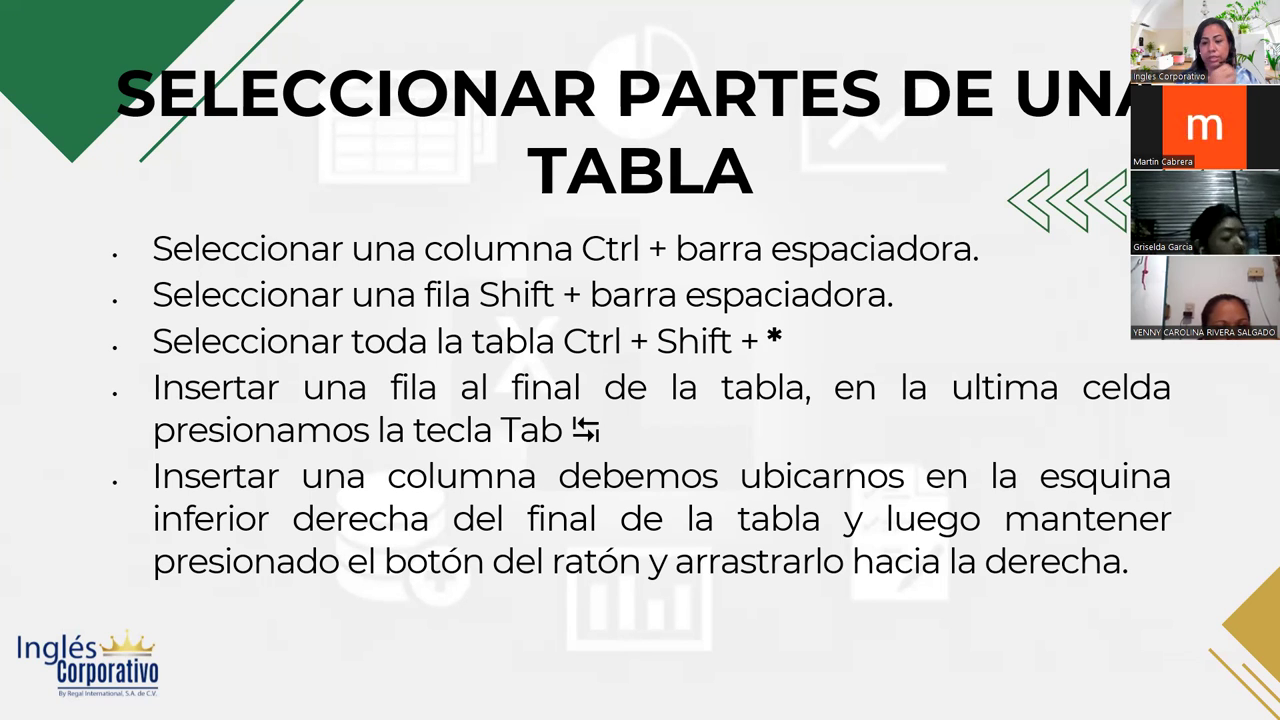
Step: Advance to the PRÁCTICA DE TABLAS slide, leading into the Práctica sesión 13 workbook
key(Right)
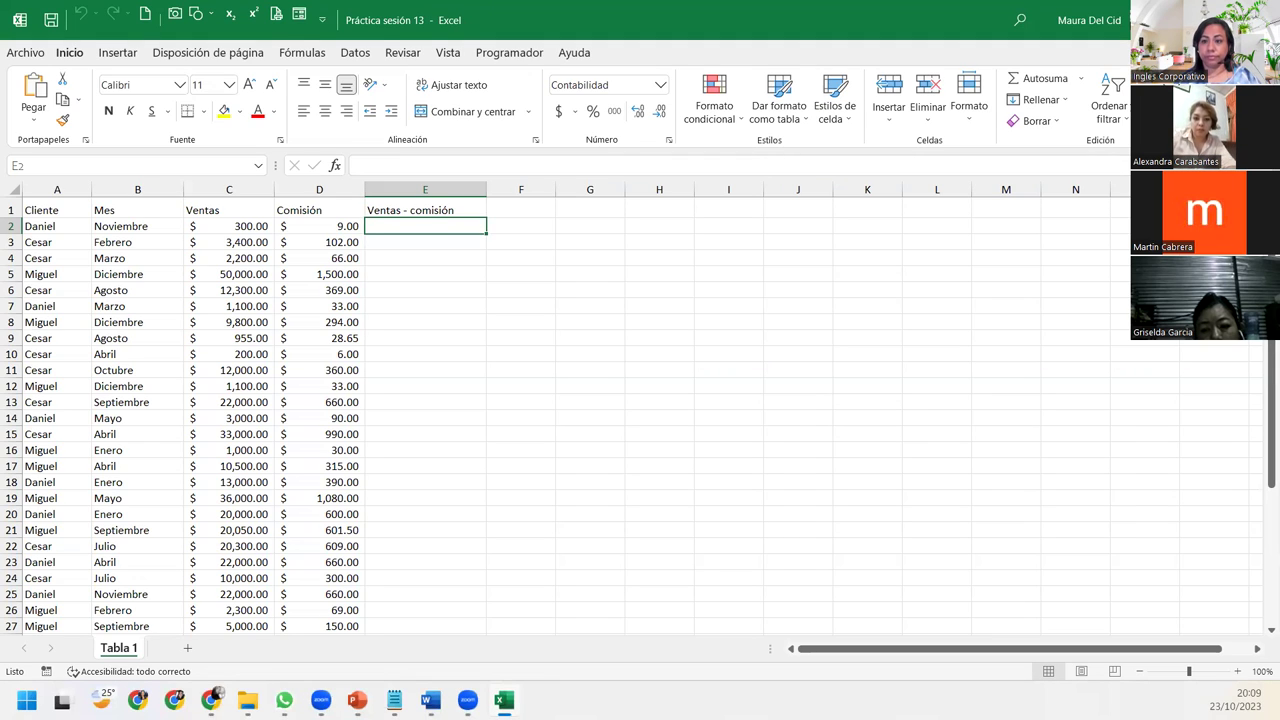
click(176, 244)
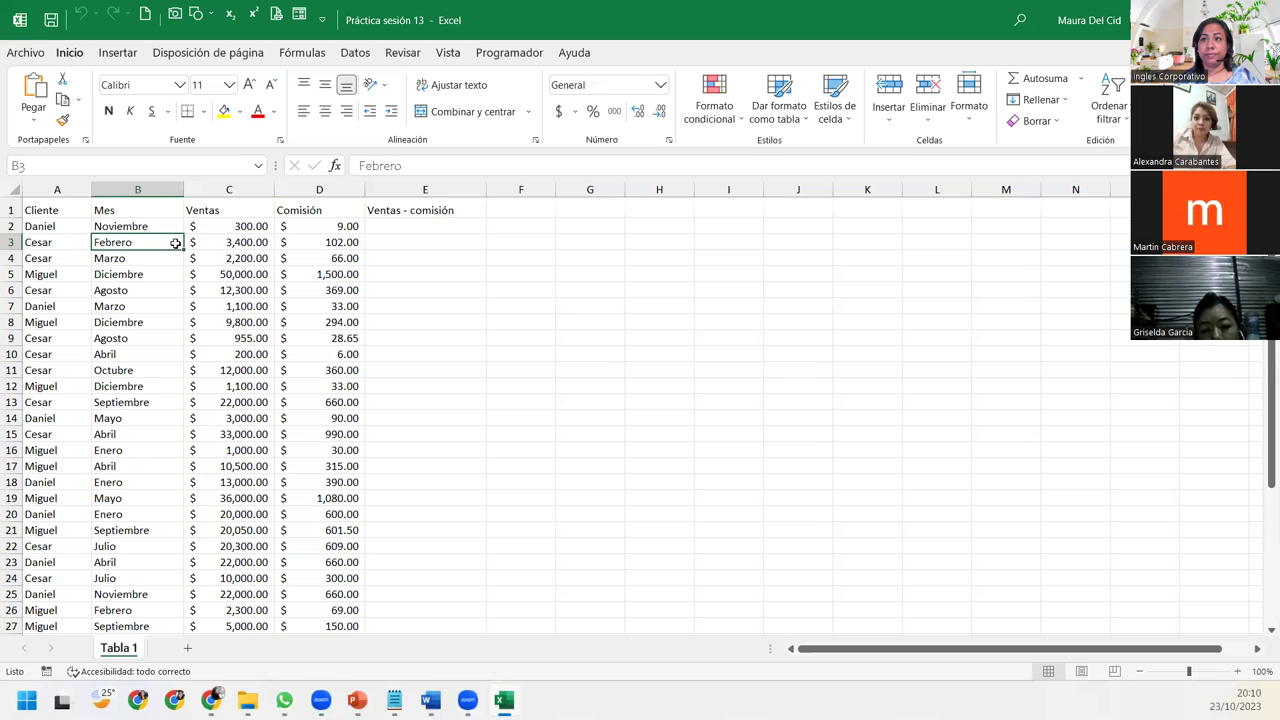
click(67, 211)
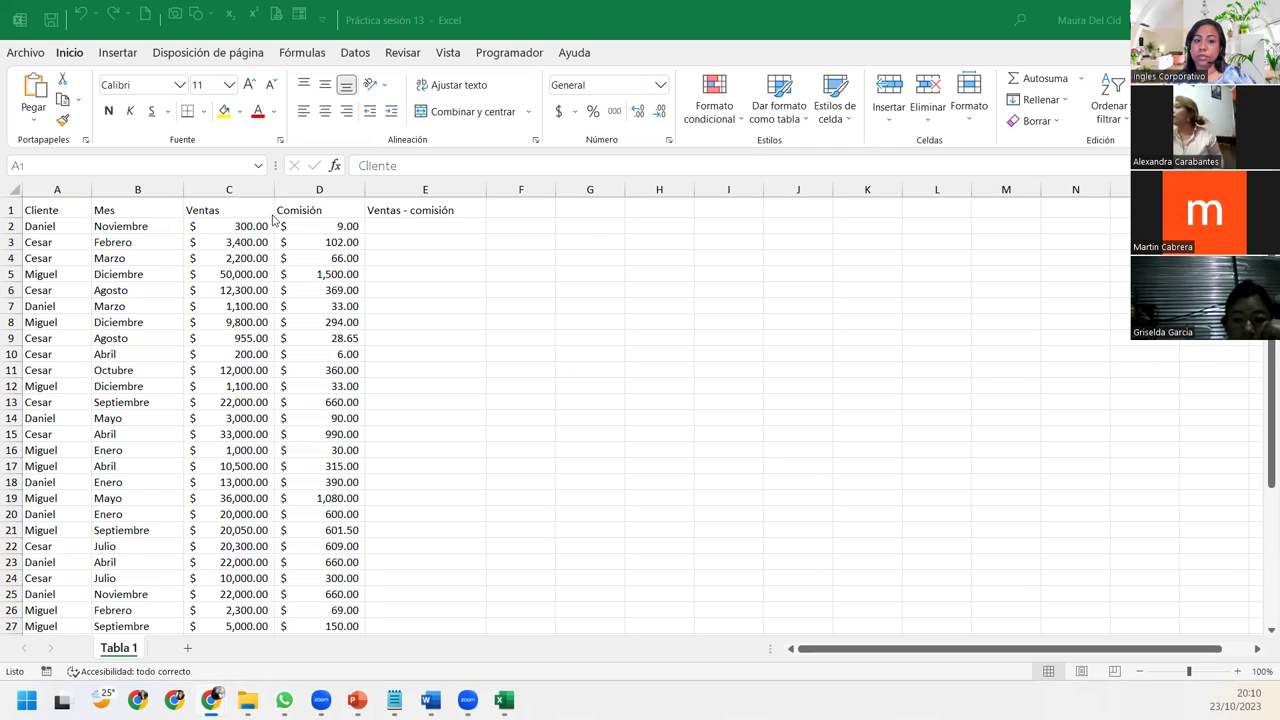
key(alt+Tab)
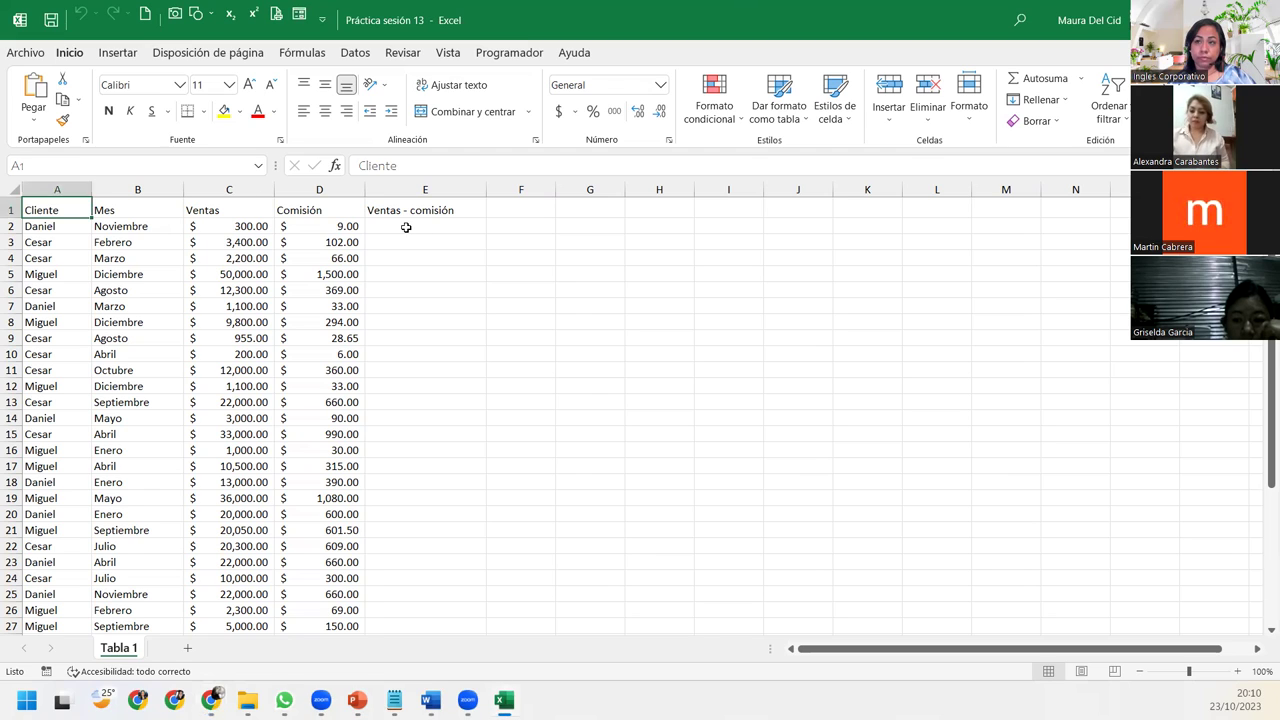
click(406, 228)
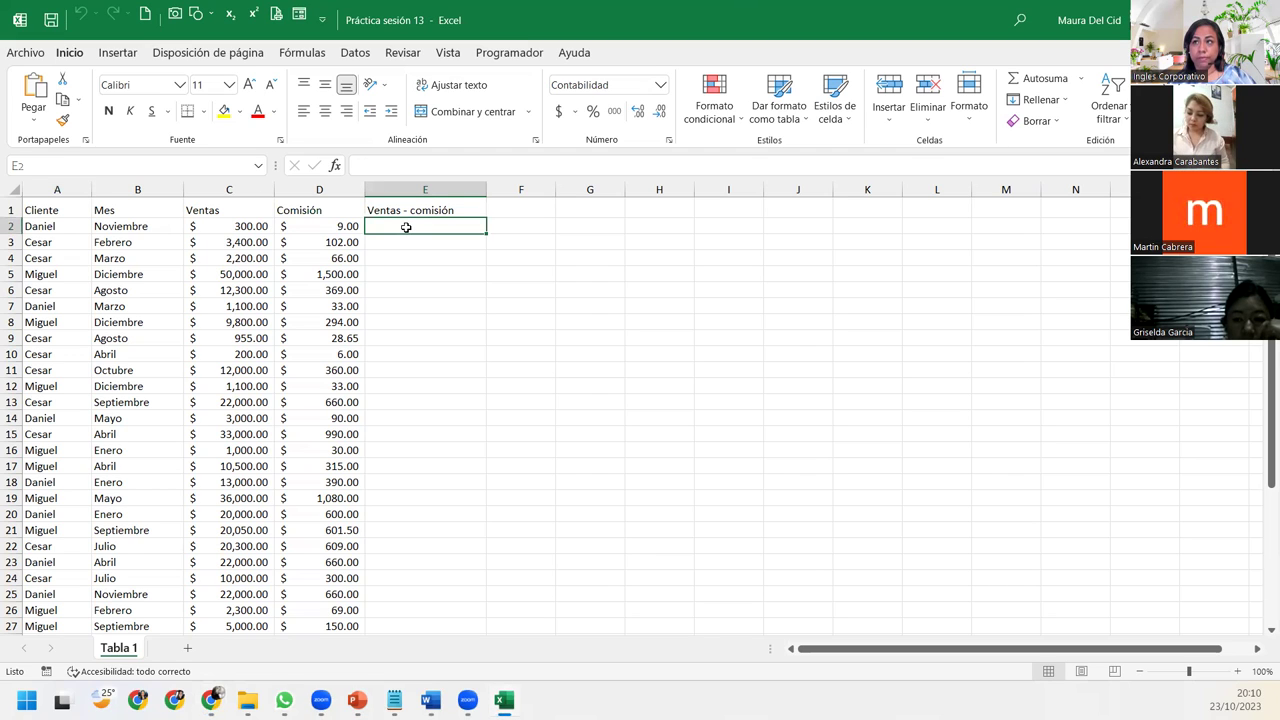
click(49, 210)
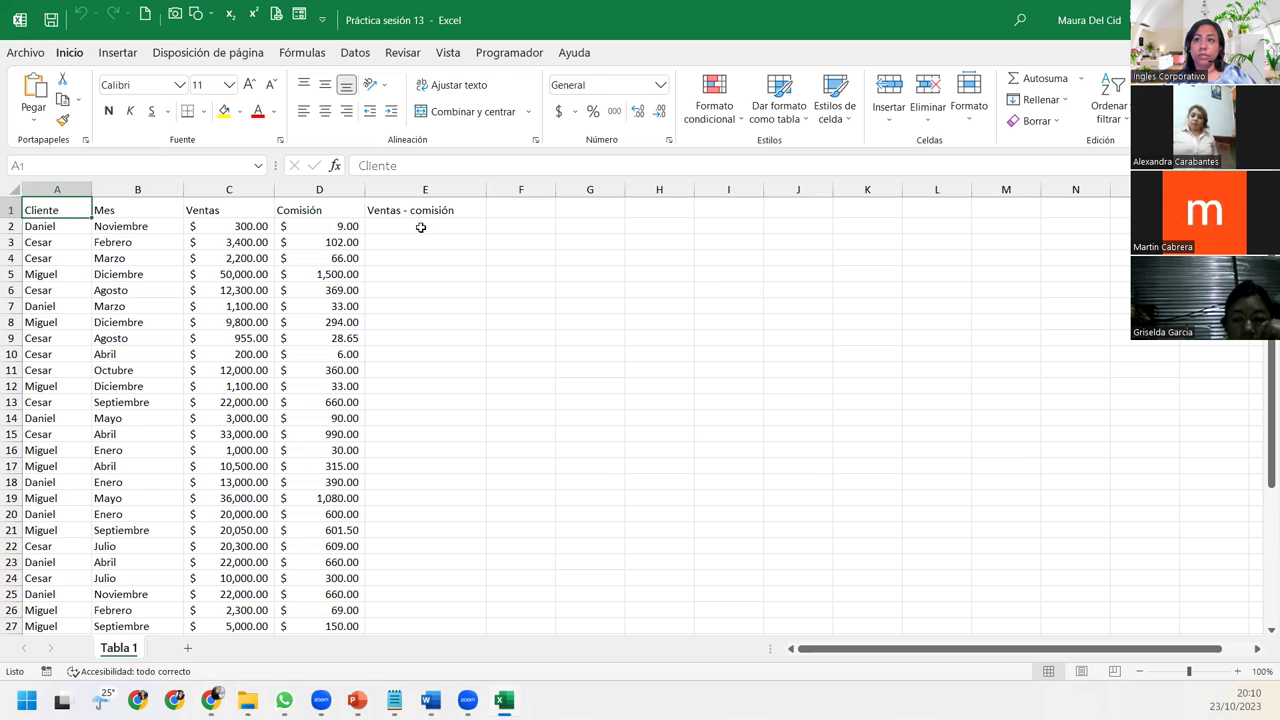
click(127, 209)
click(220, 203)
click(330, 204)
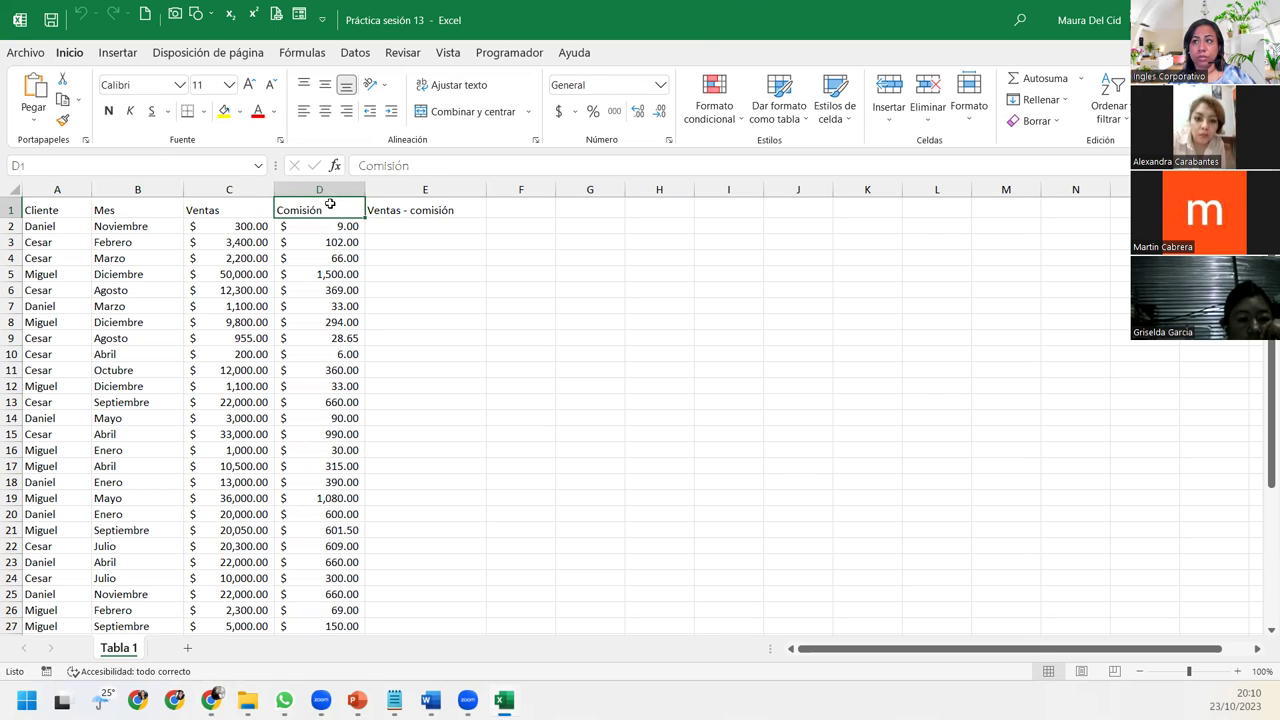
click(449, 209)
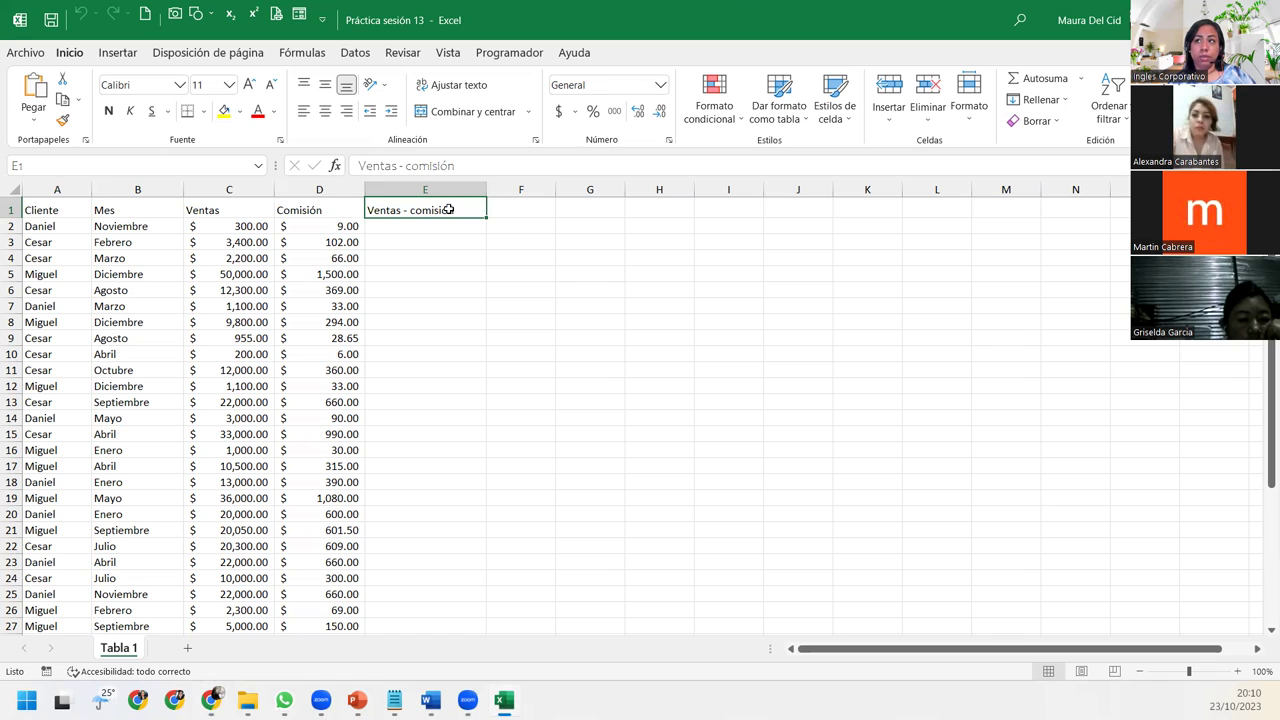
click(432, 236)
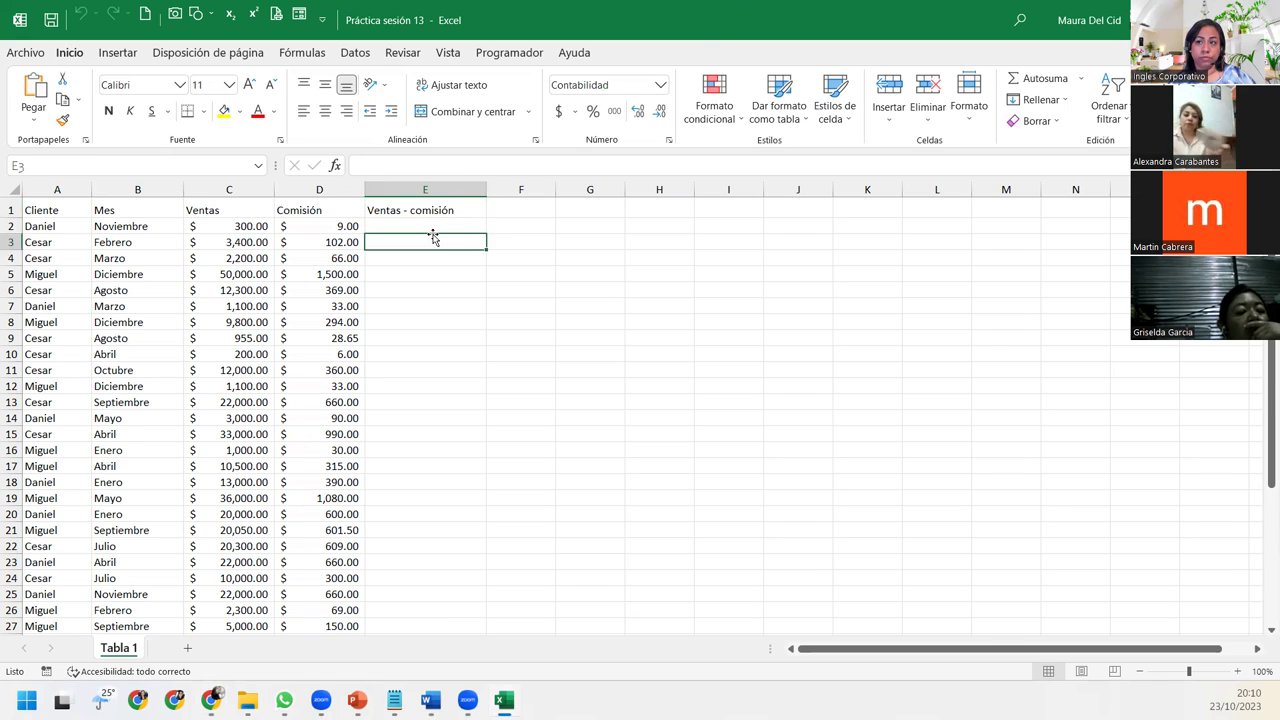
scroll(433, 237, down, 8)
scroll(433, 237, up, 7)
scroll(433, 237, down, 6)
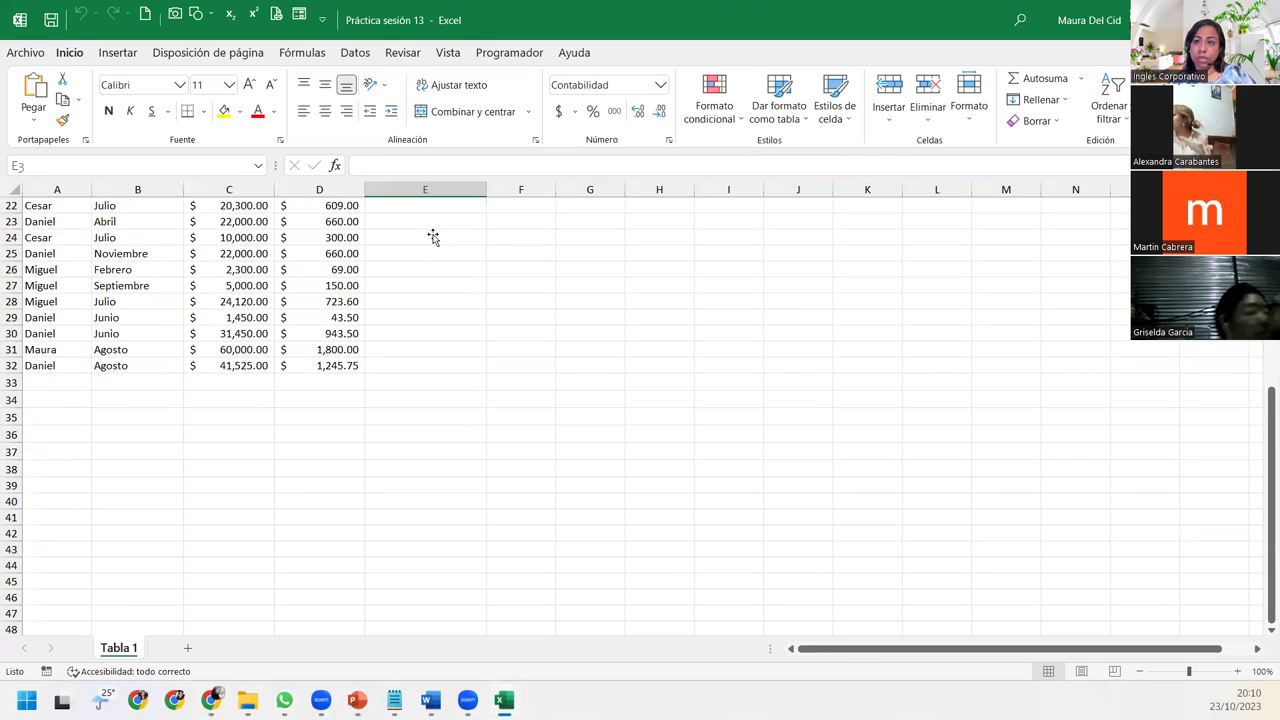
scroll(433, 237, up, 7)
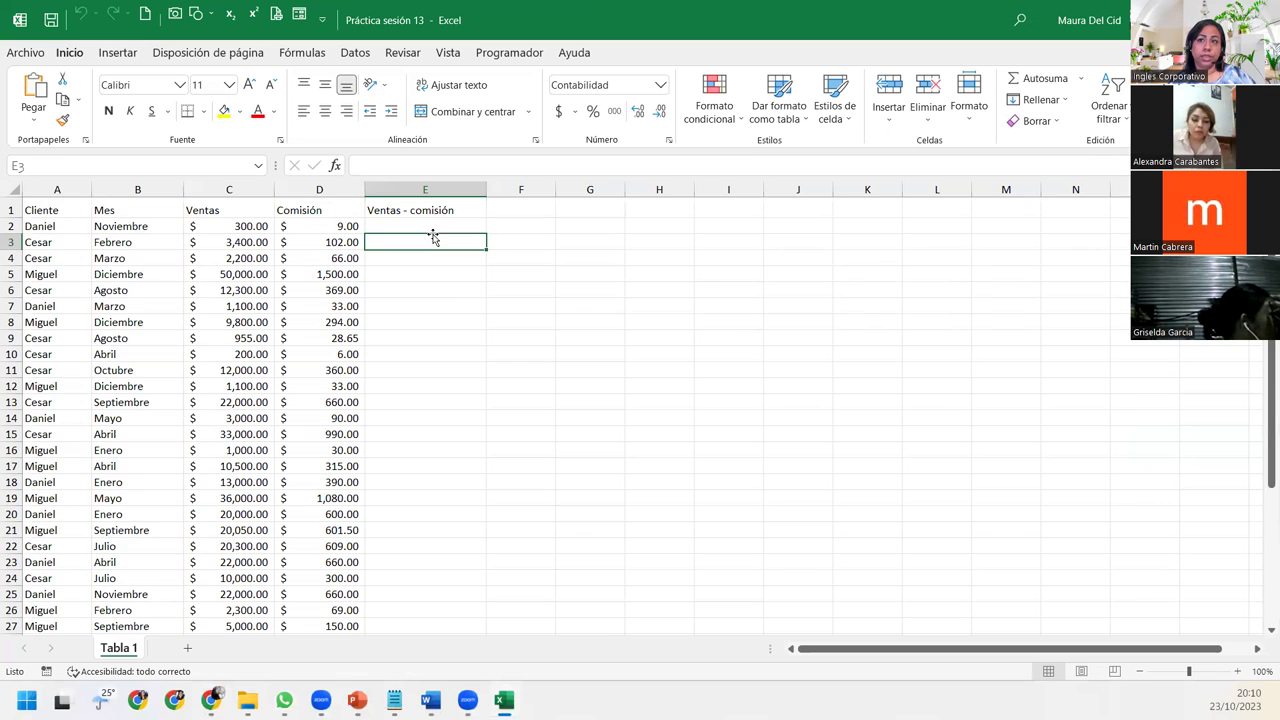
click(76, 205)
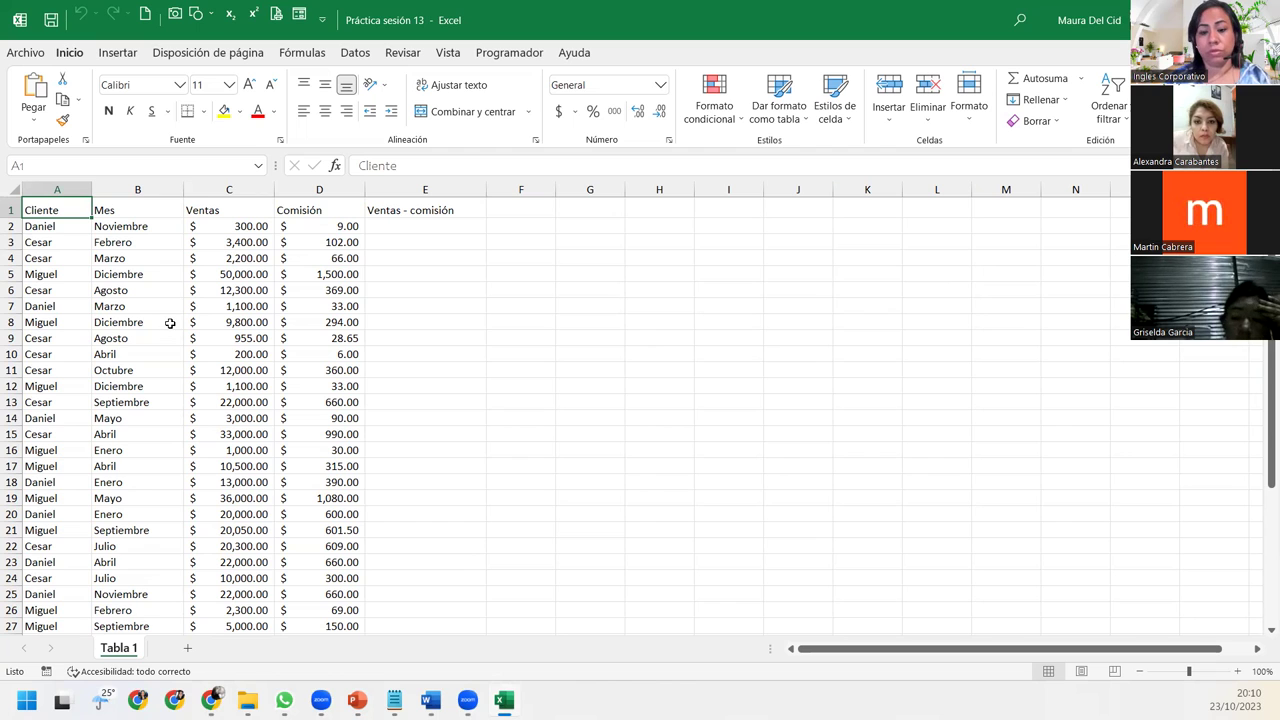
Step: Select the Cliente column's data down to its last row with Ctrl+Shift+Down
key(ctrl+shift+Down)
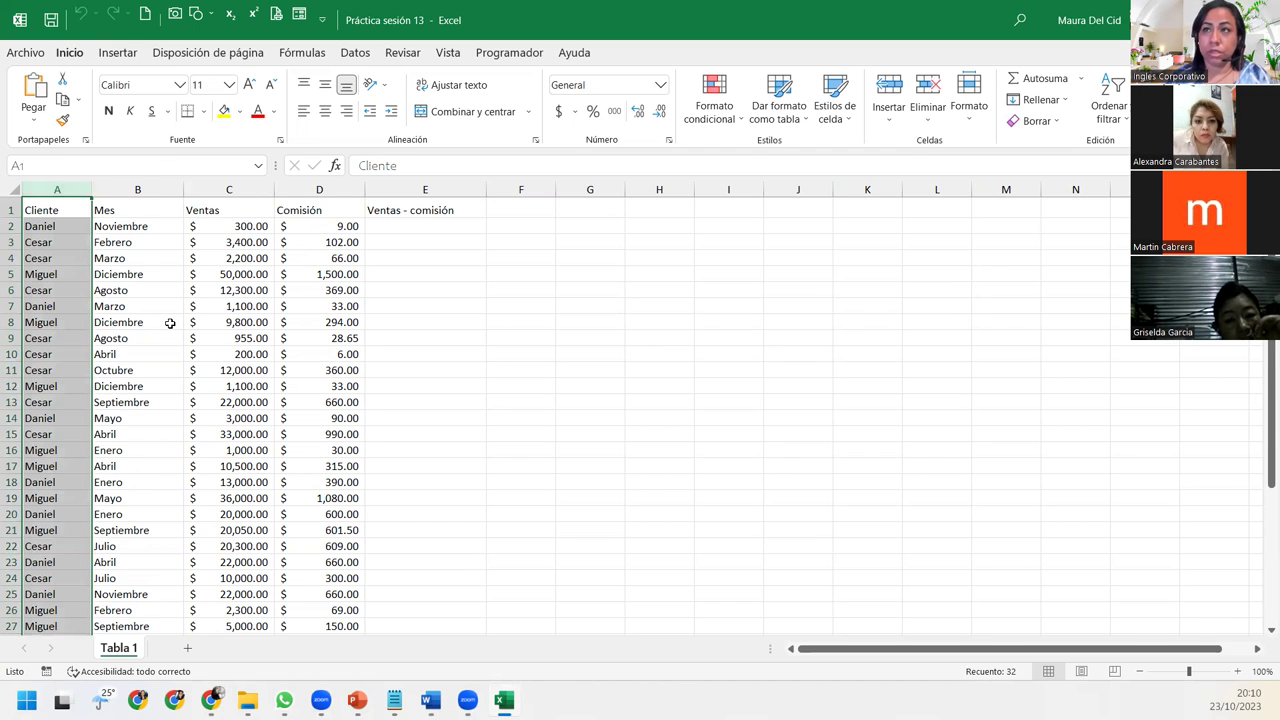
scroll(170, 323, down, 9)
scroll(170, 323, down, 2)
scroll(170, 323, down, 10)
scroll(170, 323, up, 7)
scroll(170, 323, up, 10)
scroll(170, 323, up, 4)
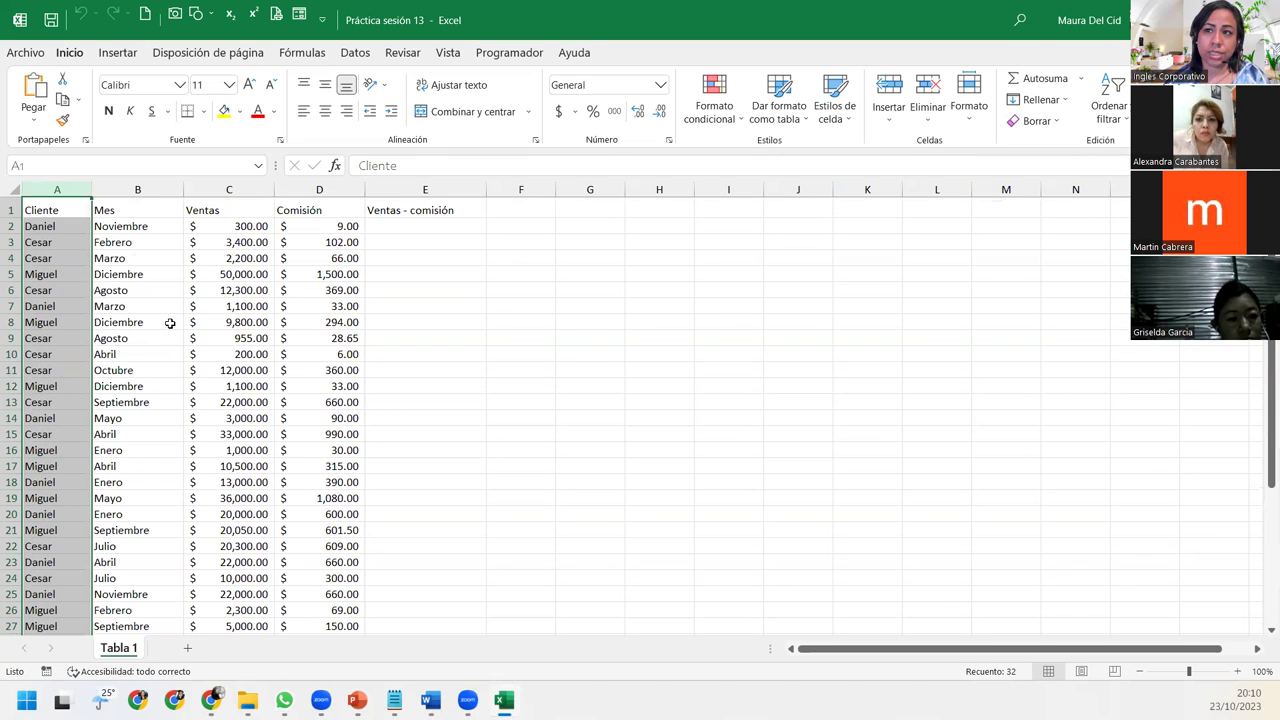
Step: Select the header row, then the entire data table with Ctrl+A
click(65, 211)
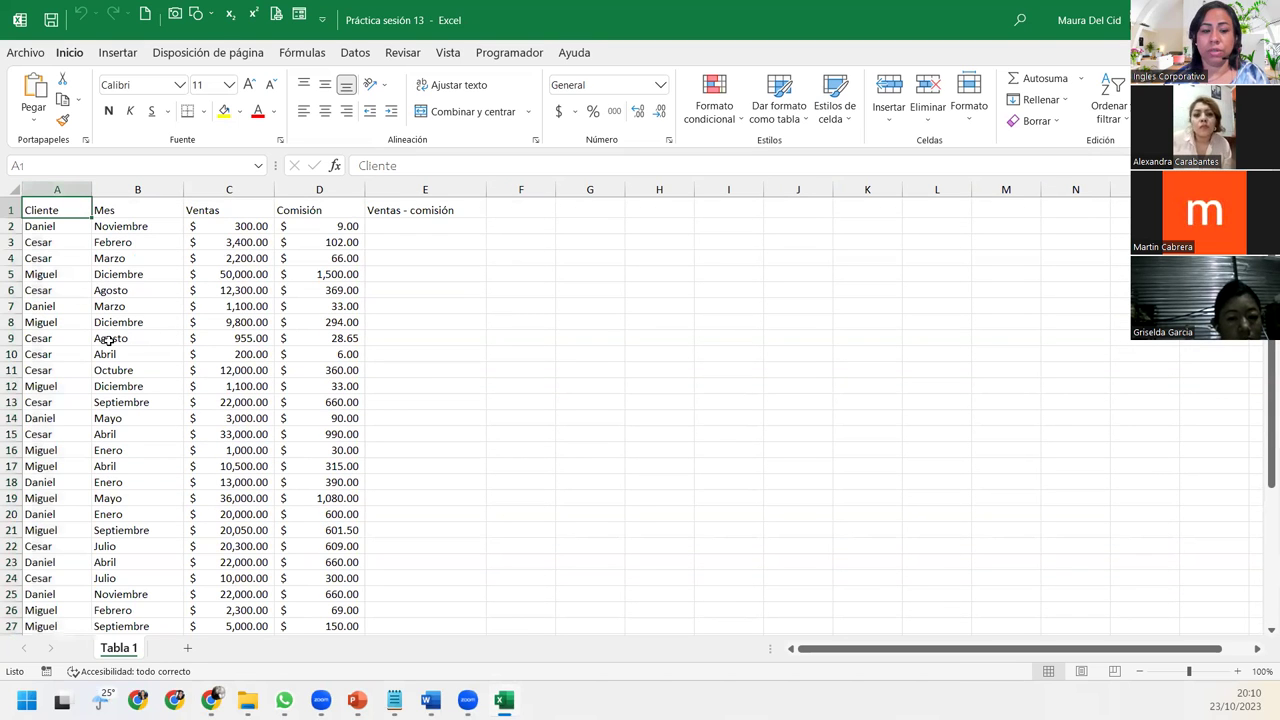
key(shift+space)
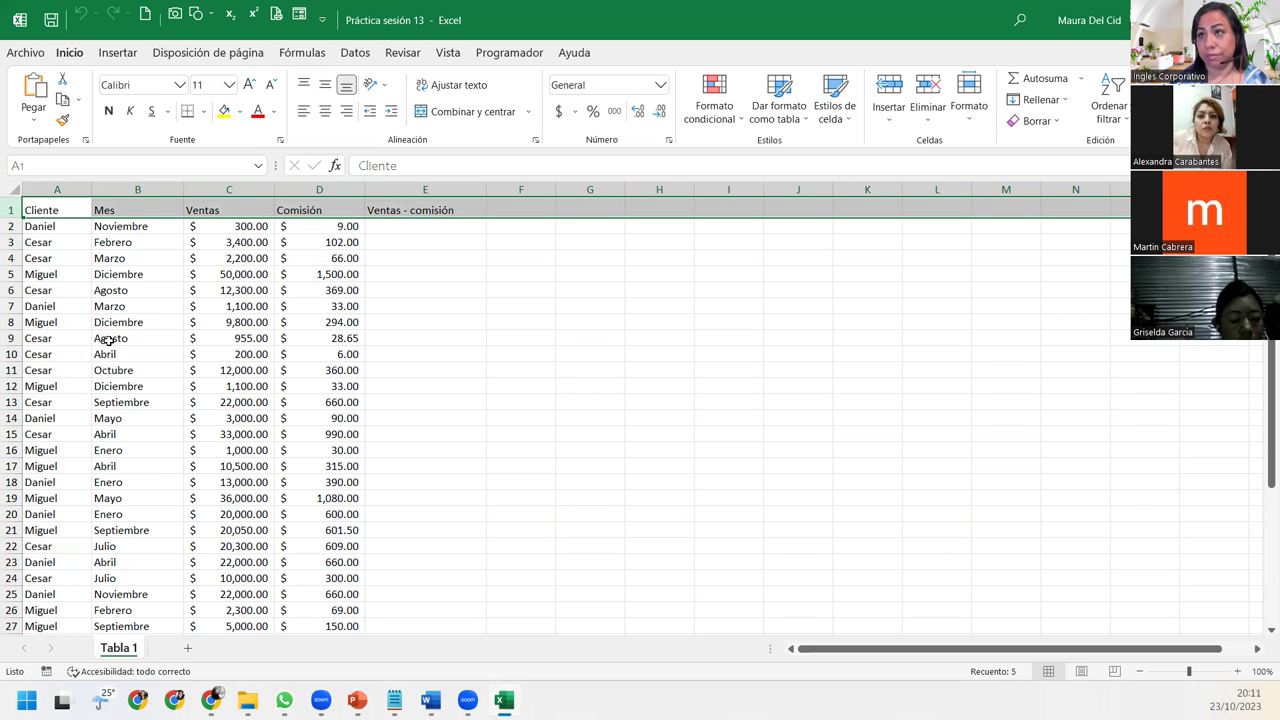
click(43, 202)
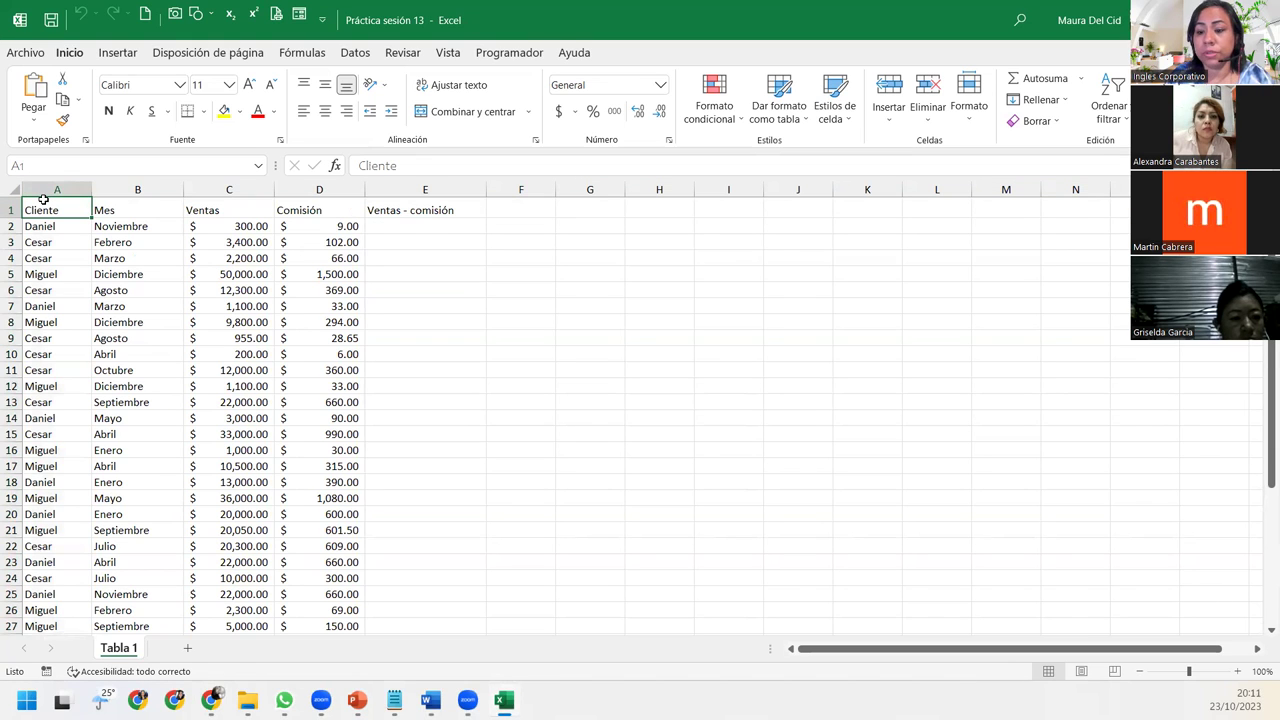
key(ctrl+a)
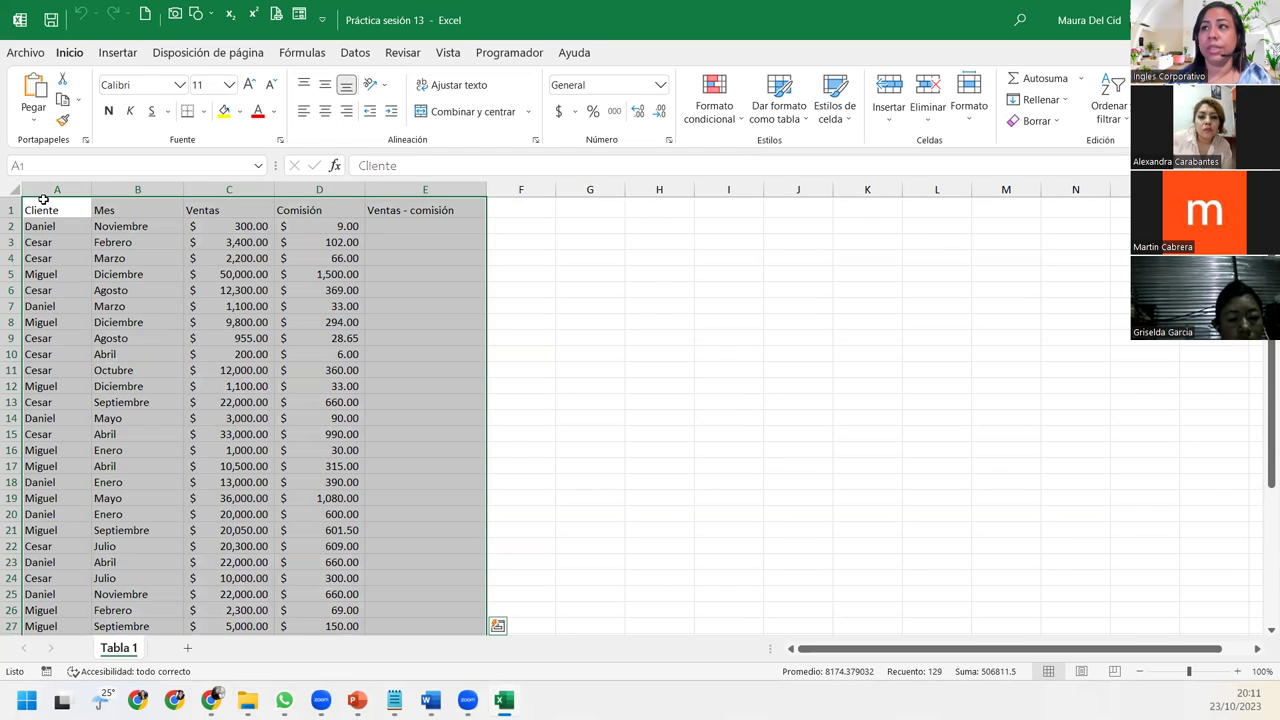
scroll(96, 207, down, 9)
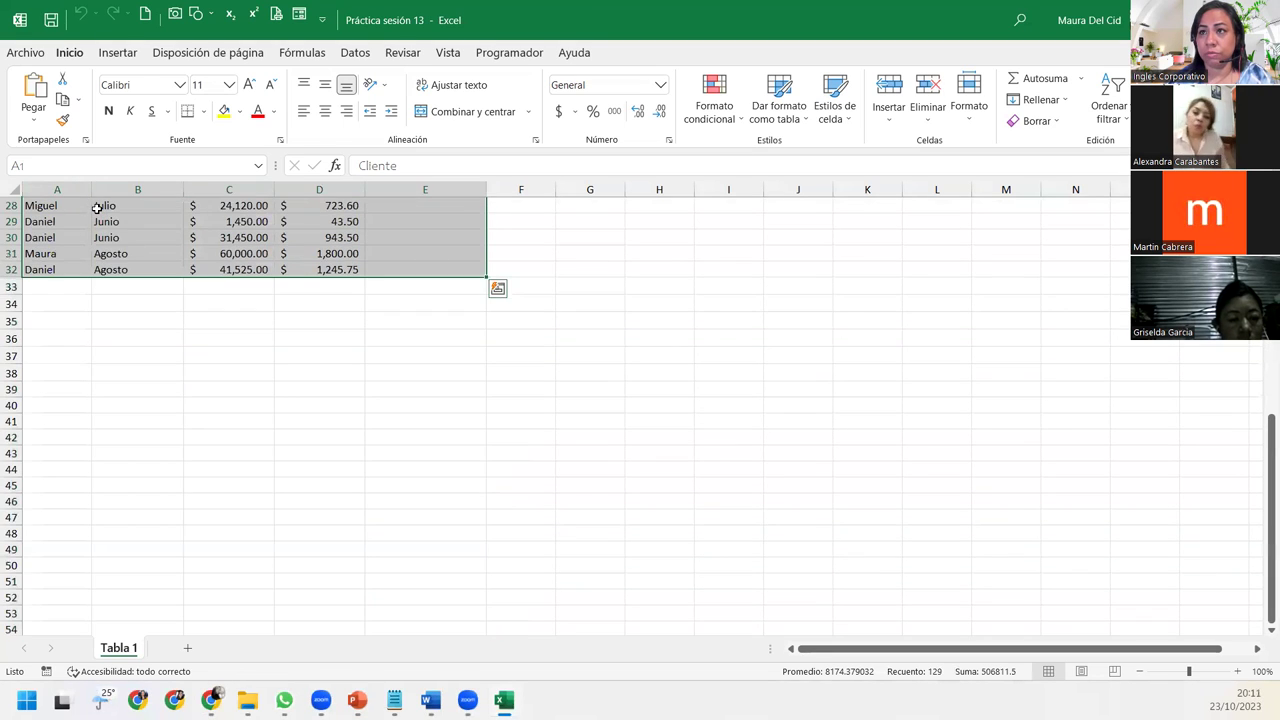
scroll(96, 207, up, 8)
scroll(100, 206, up, 1)
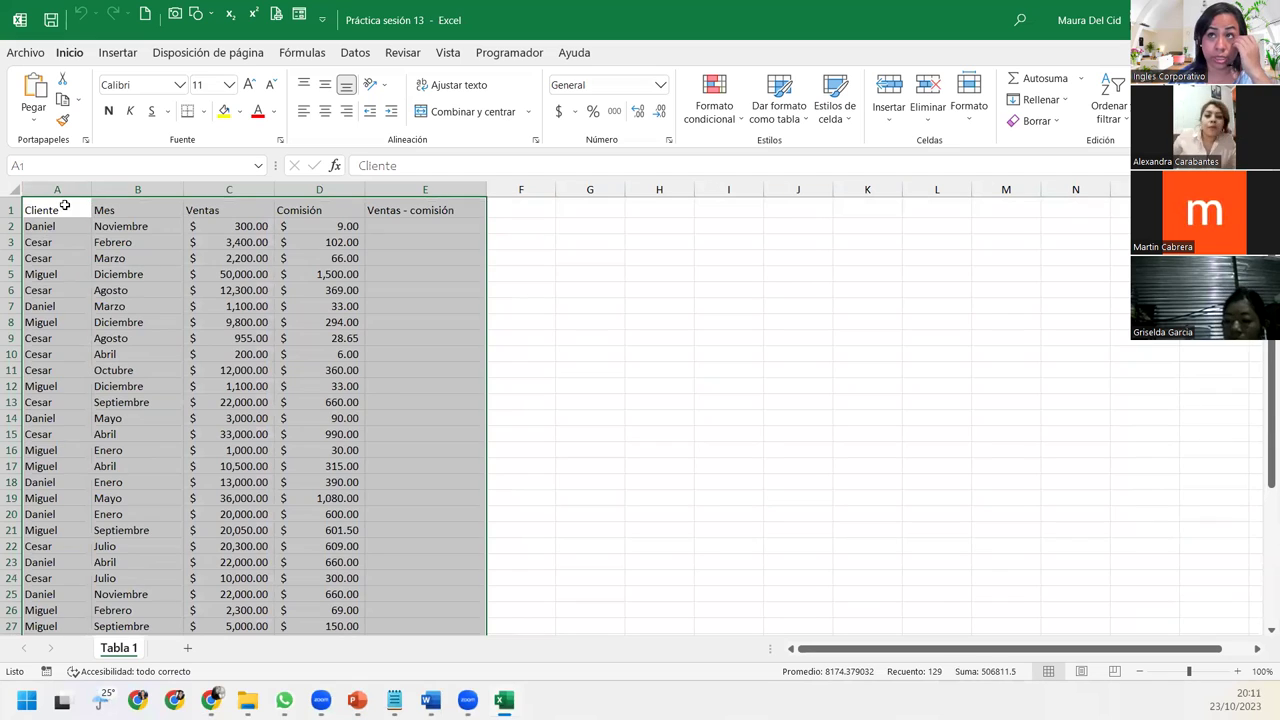
Step: From A1, reselect the full range A1:E32 using Ctrl+Shift+Right, Ctrl+Shift+Down and Ctrl+A
click(64, 205)
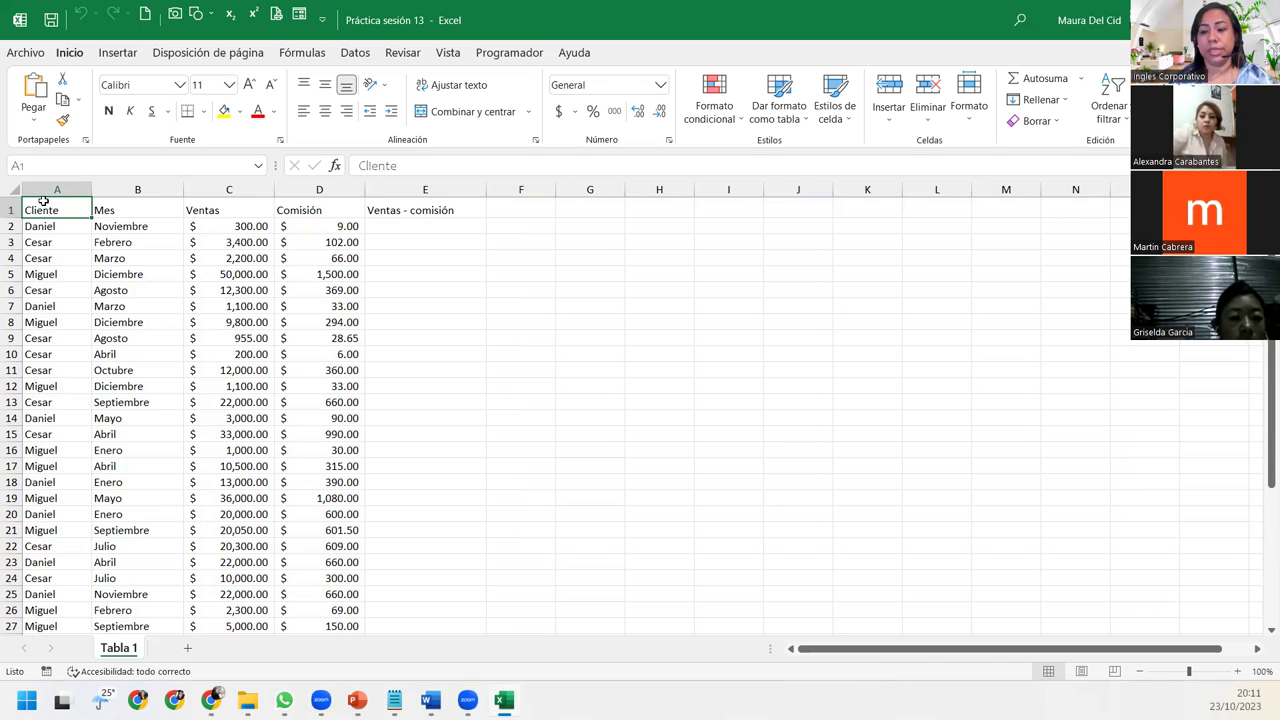
key(ctrl+shift+Right)
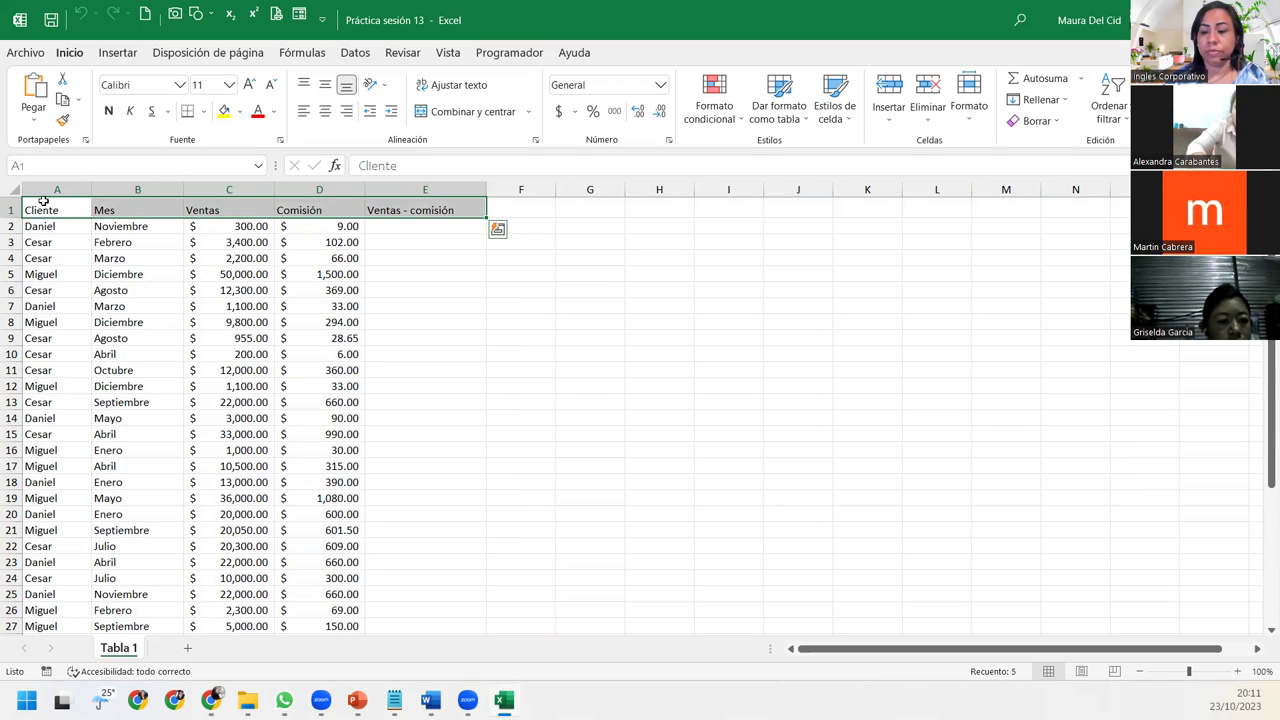
key(ctrl+shift+Down)
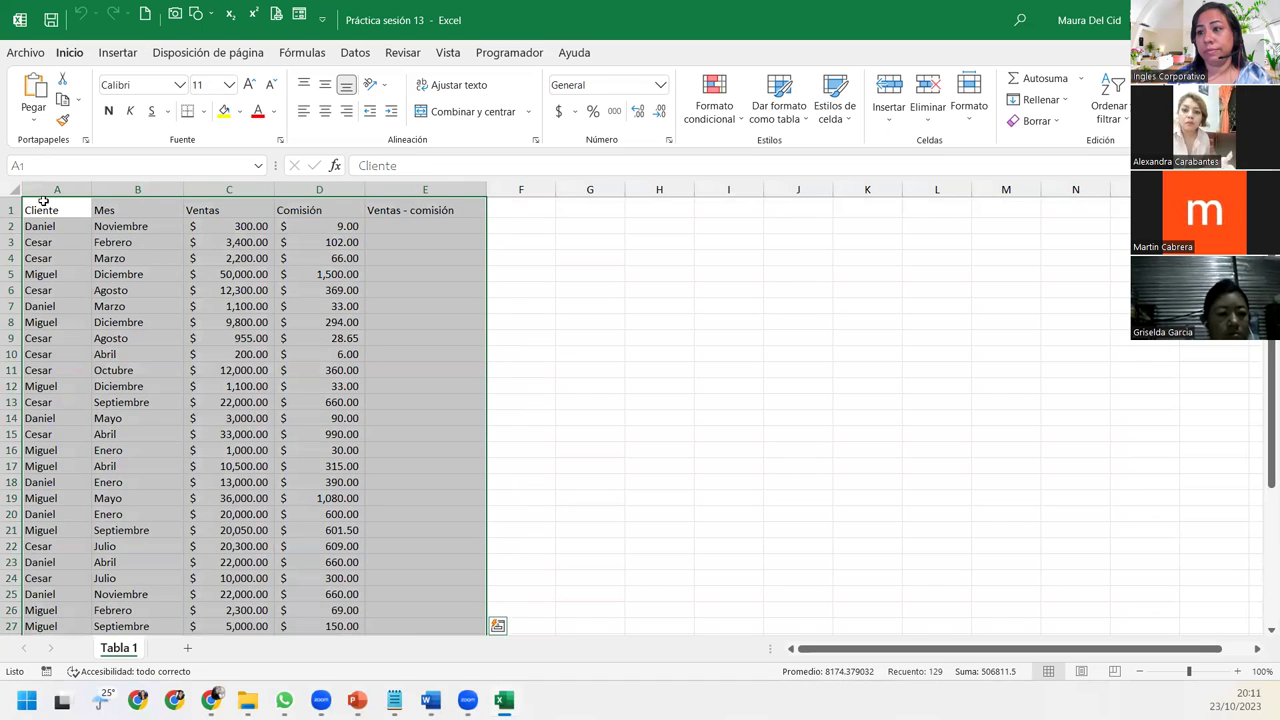
key(Down)
key(Down)
key(Down)
key(Down)
key(Down)
key(Down)
key(Down)
key(Down)
key(Down)
key(Down)
key(Down)
key(Up)
key(Up)
key(Up)
key(Up)
key(Up)
key(Up)
key(Up)
key(Up)
key(Up)
key(Up)
key(Up)
key(Up)
key(Up)
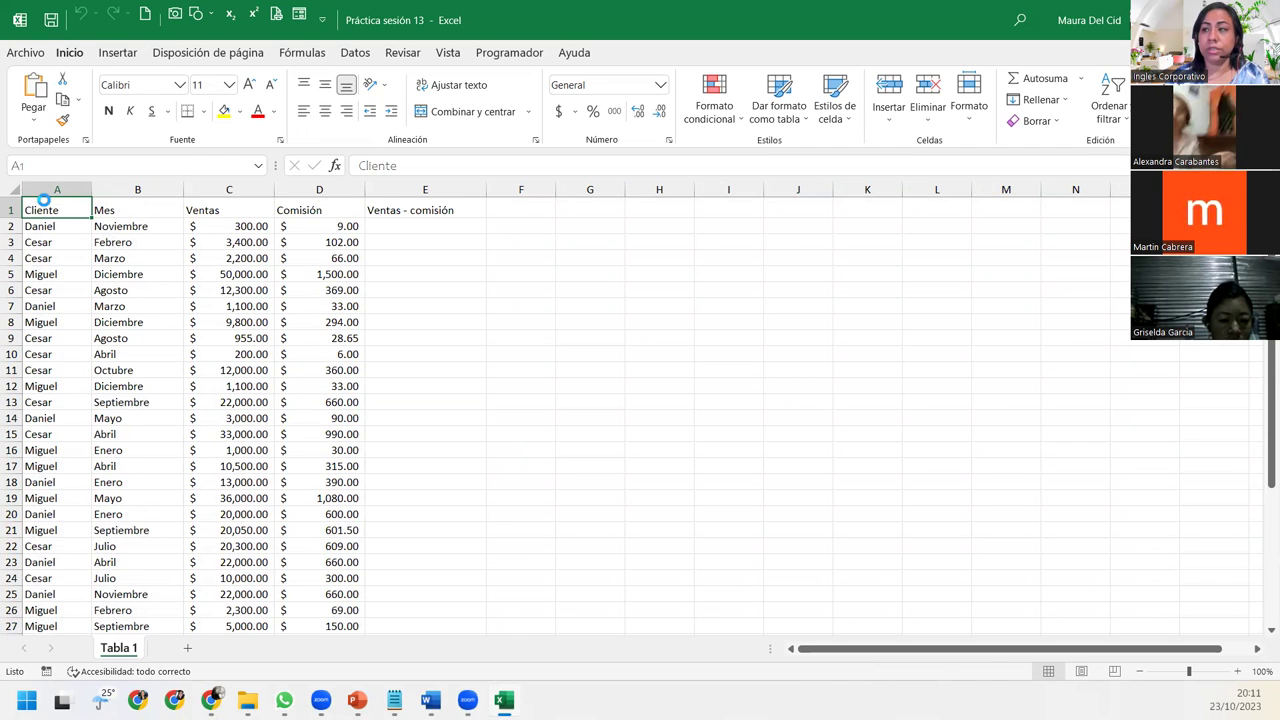
key(ctrl+a)
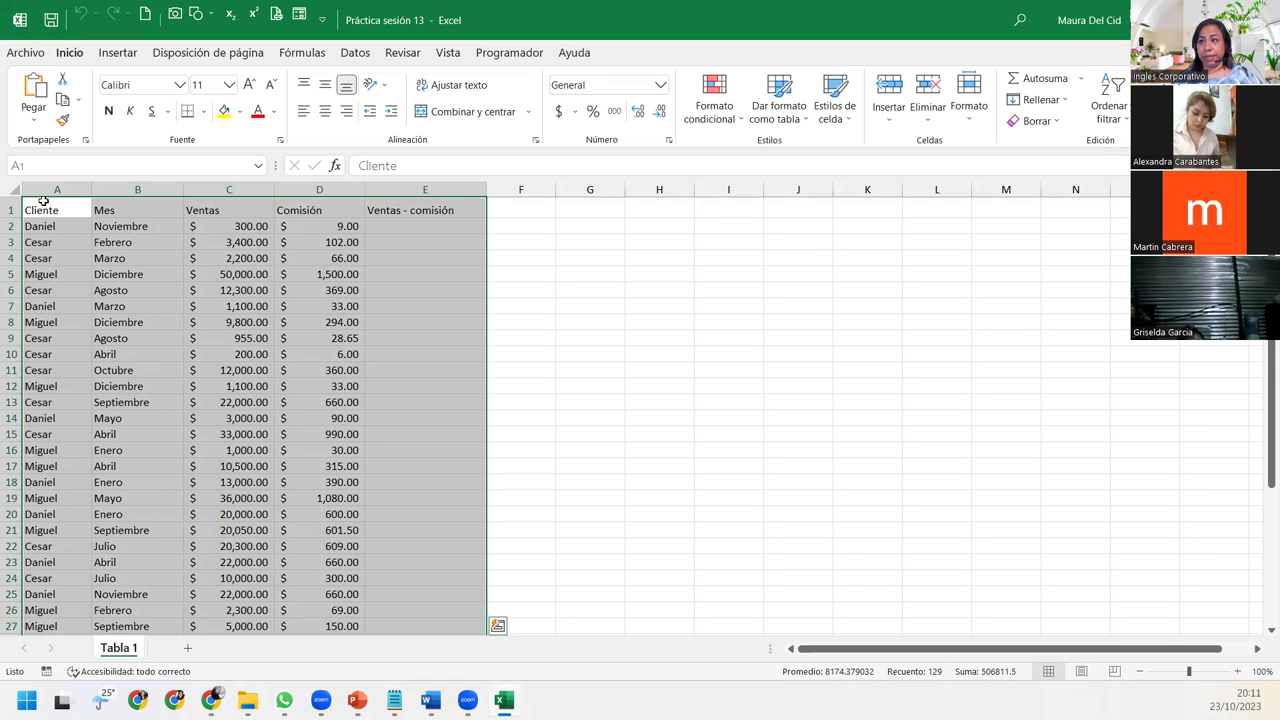
click(346, 86)
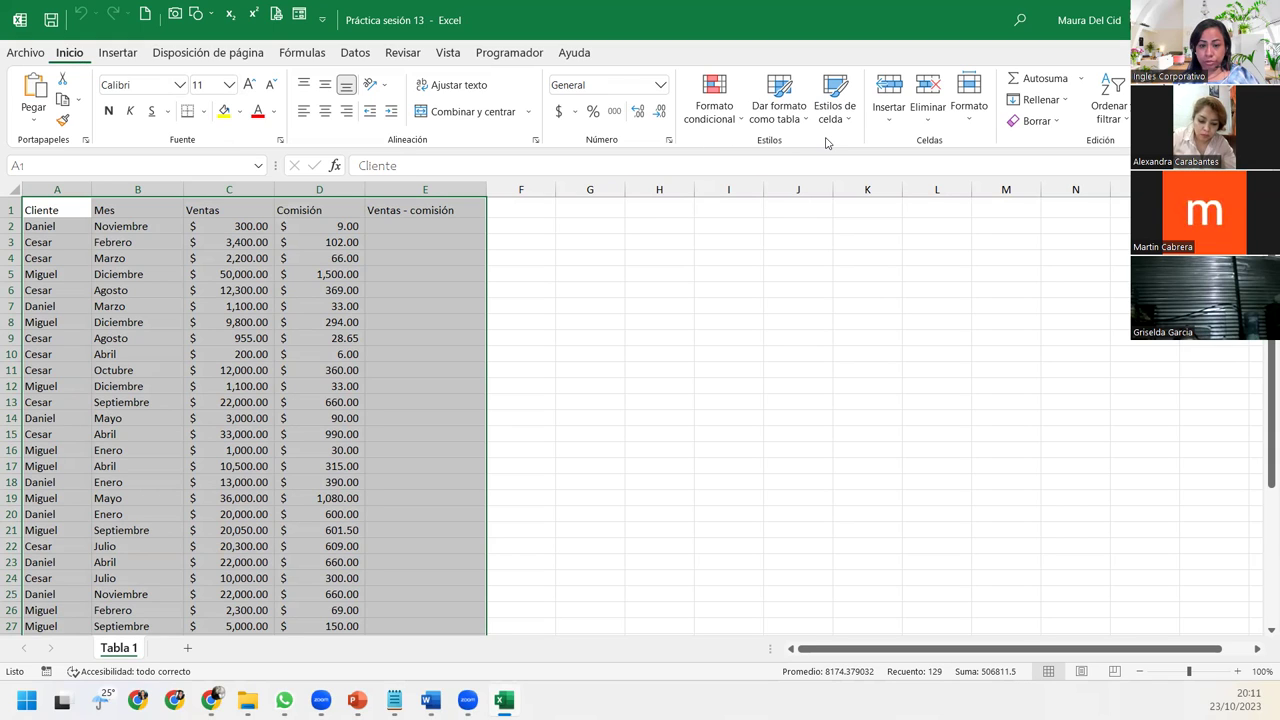
Step: Open Dar formato como tabla to show the Claro, Medio and Oscuro style gallery
click(779, 105)
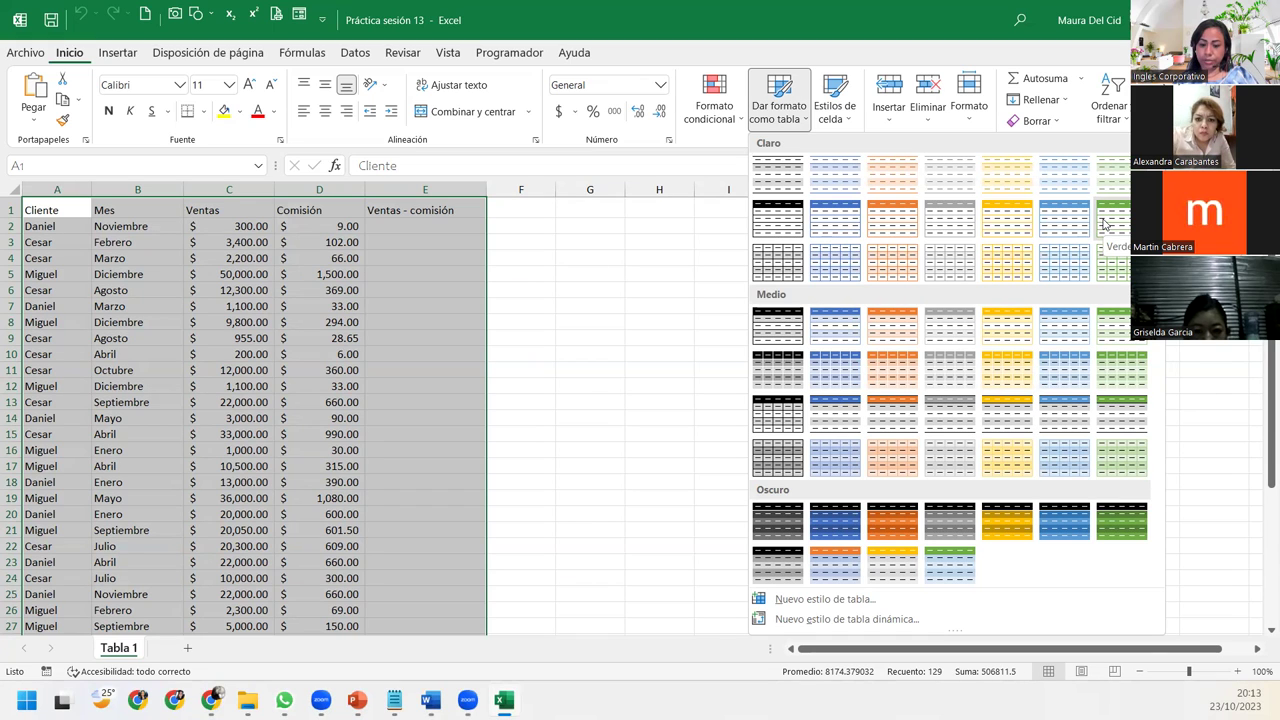
Step: Apply a green table style to =$A$1:$E$32 with headers, creating Tabla1
click(1104, 224)
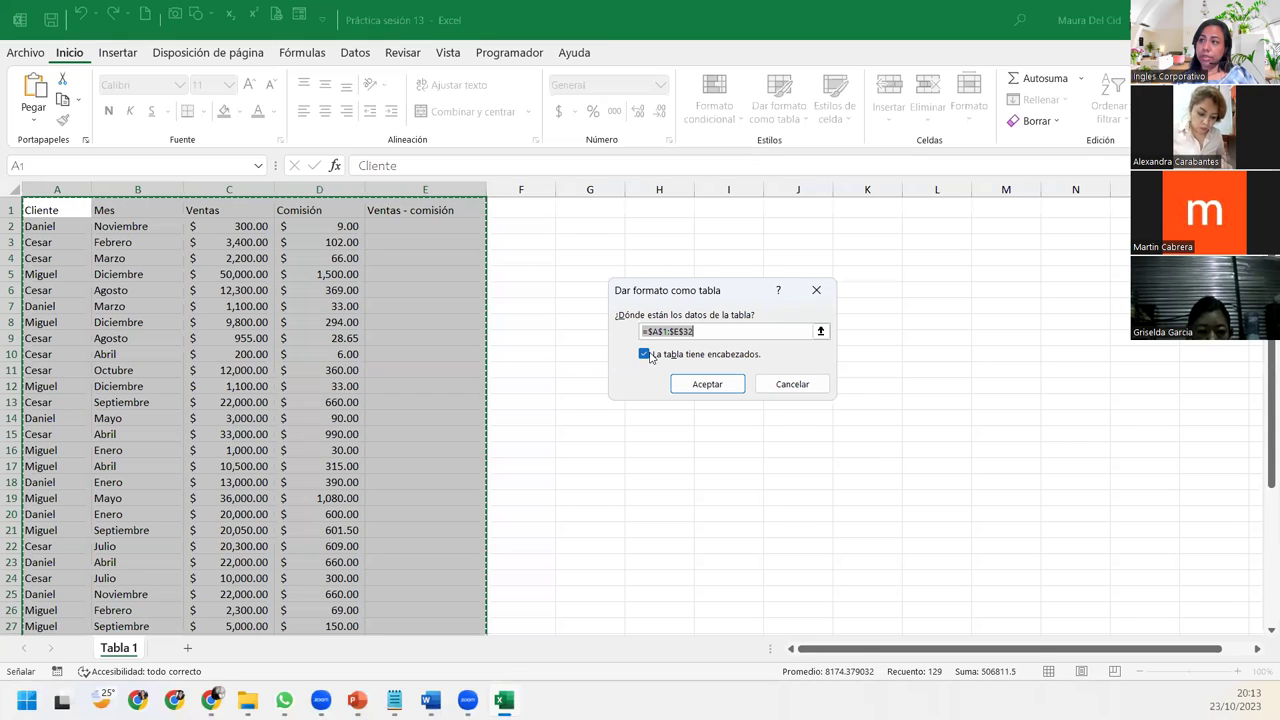
click(716, 389)
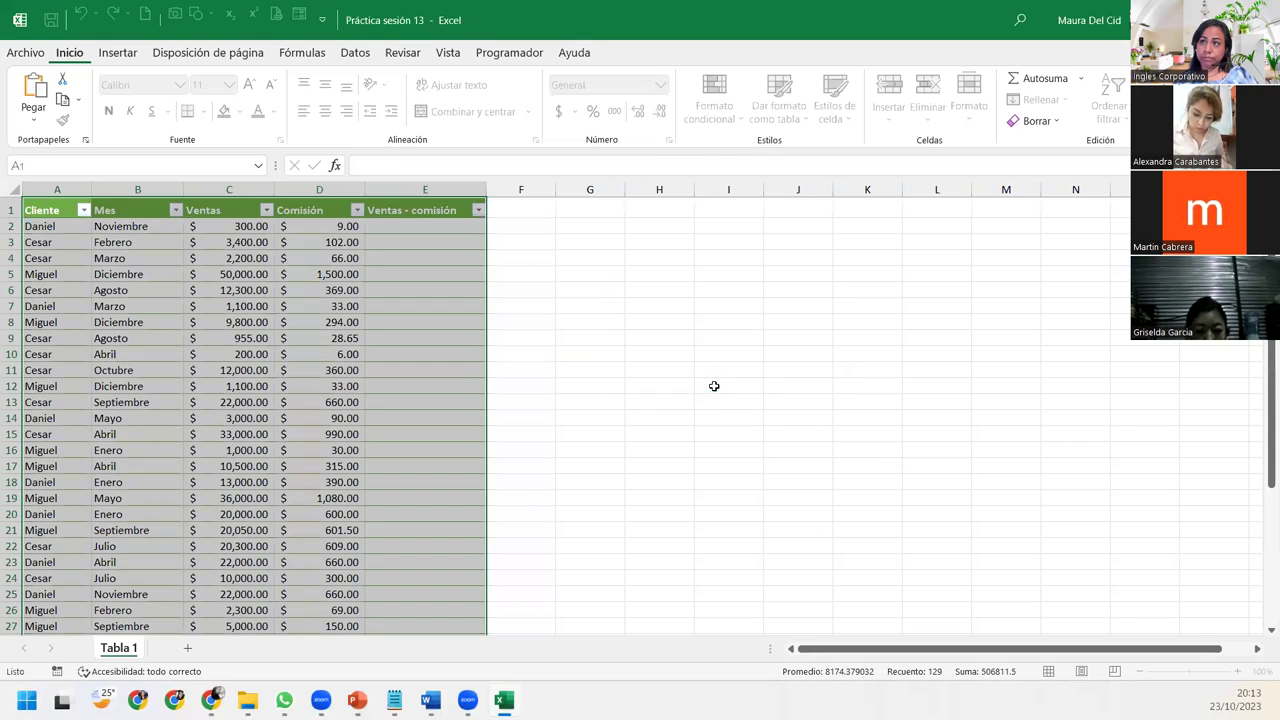
click(213, 381)
scroll(213, 381, down, 7)
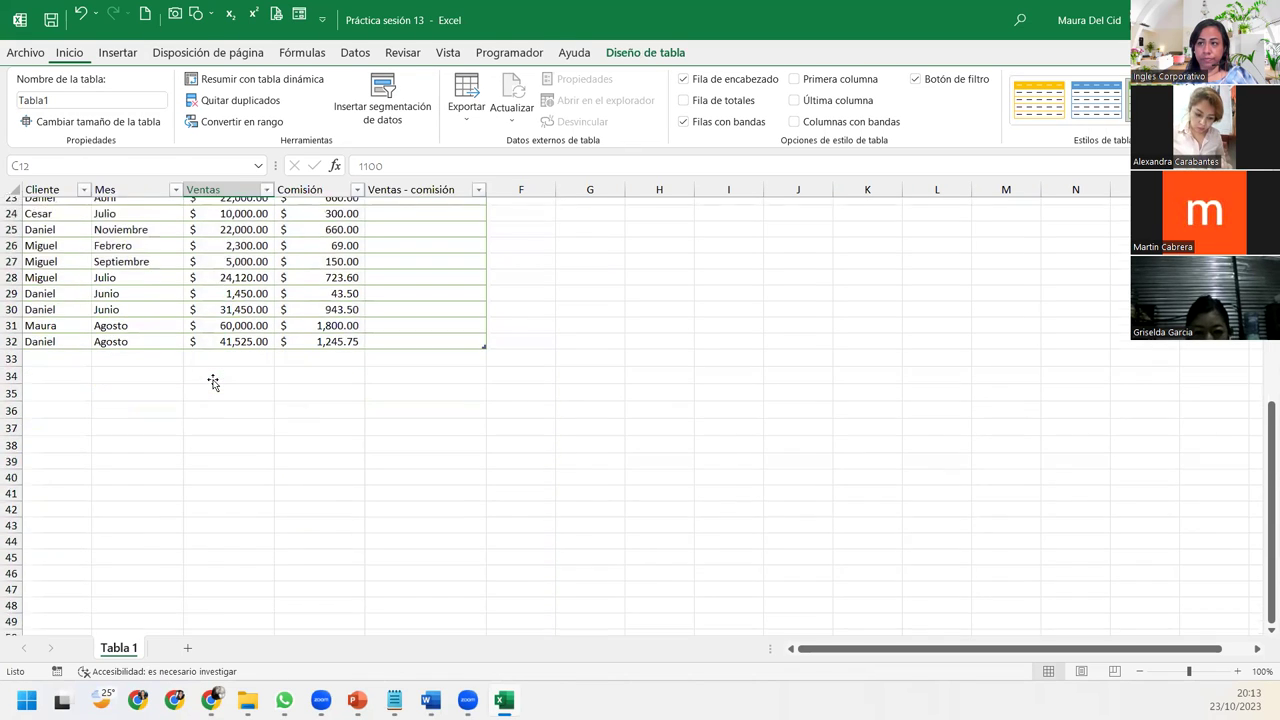
scroll(211, 381, up, 8)
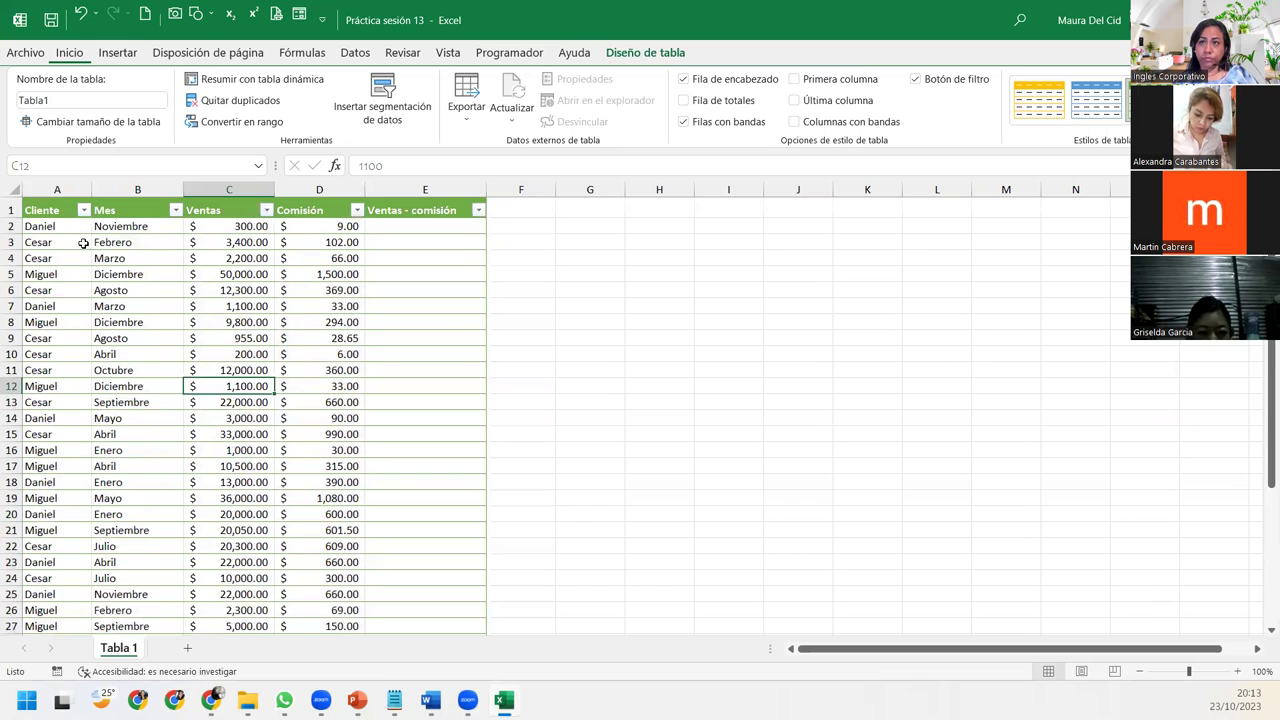
scroll(374, 436, down, 5)
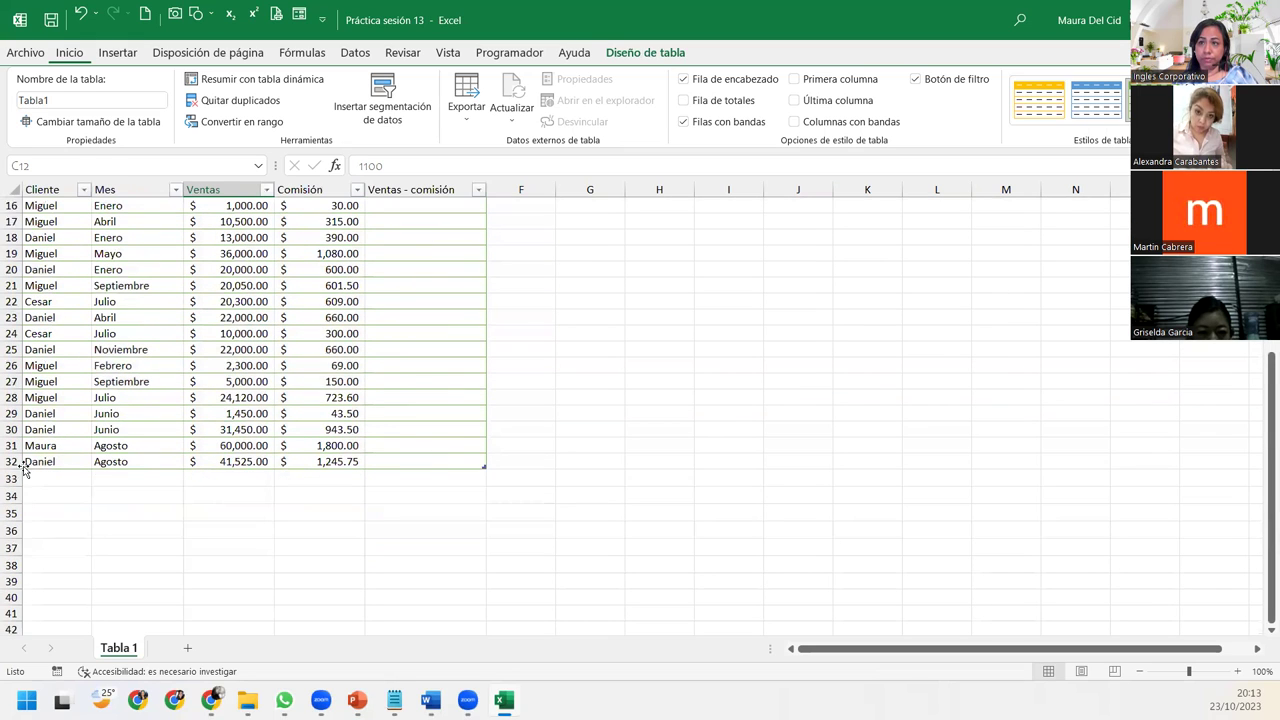
Step: Uncheck Botón de filtro so Tabla1's Cliente to Ventas - comisión headers show no arrows
scroll(449, 258, up, 5)
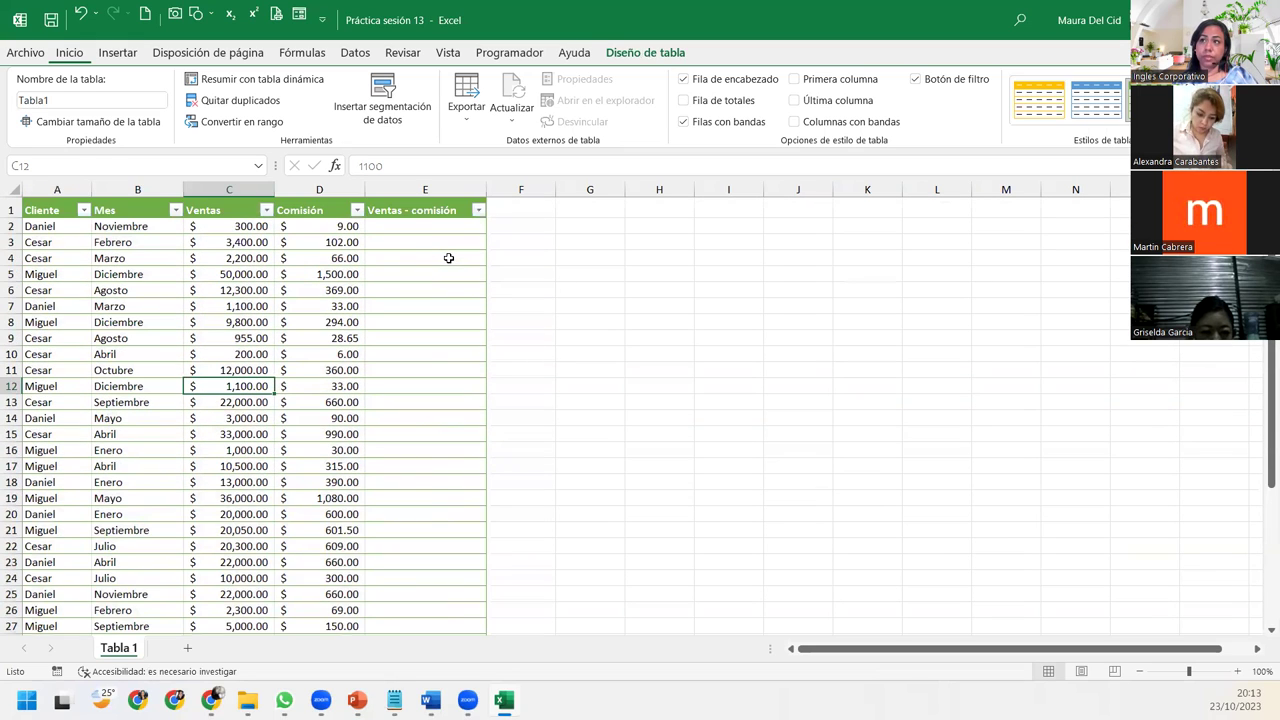
click(114, 203)
click(48, 206)
click(160, 206)
click(220, 204)
click(300, 206)
click(406, 209)
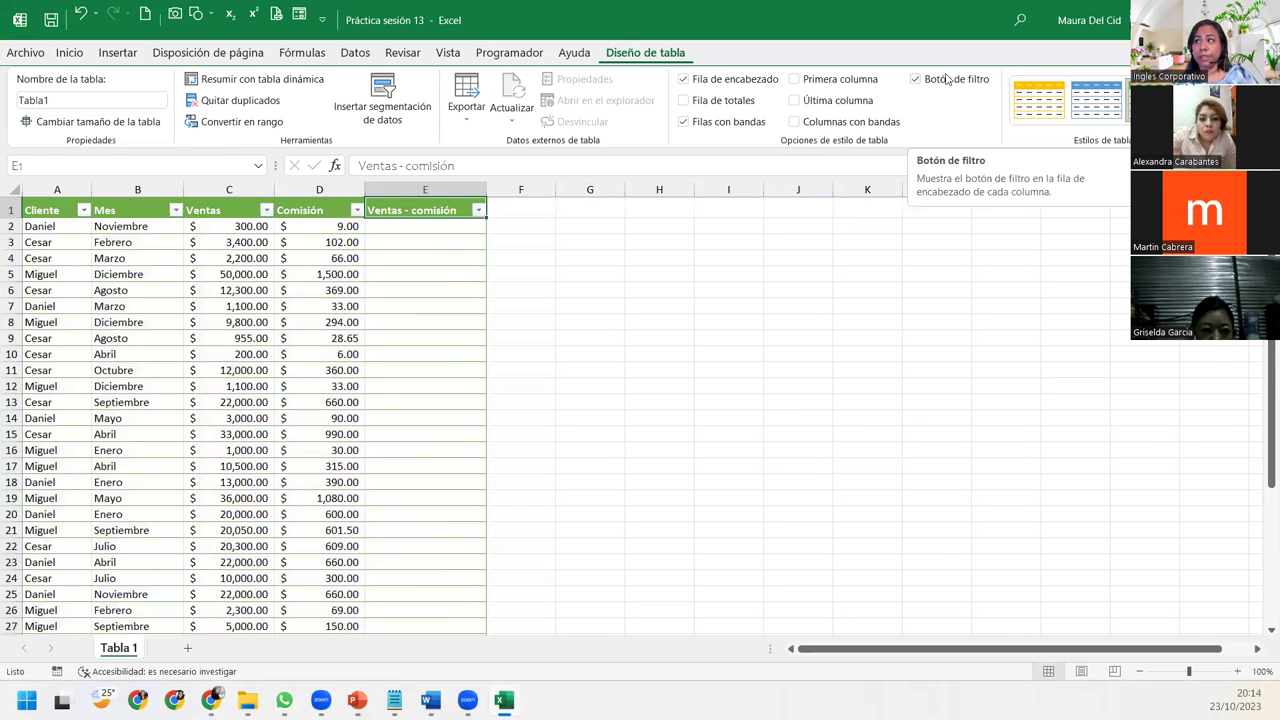
click(916, 79)
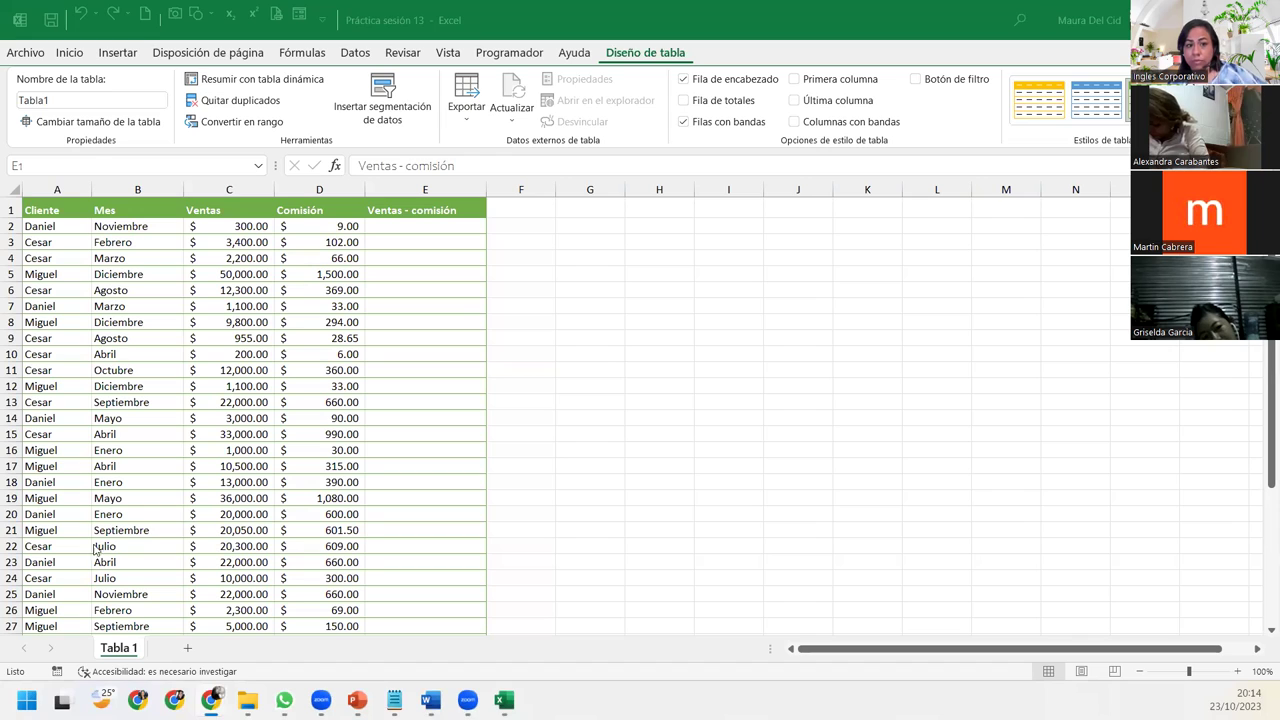
click(414, 206)
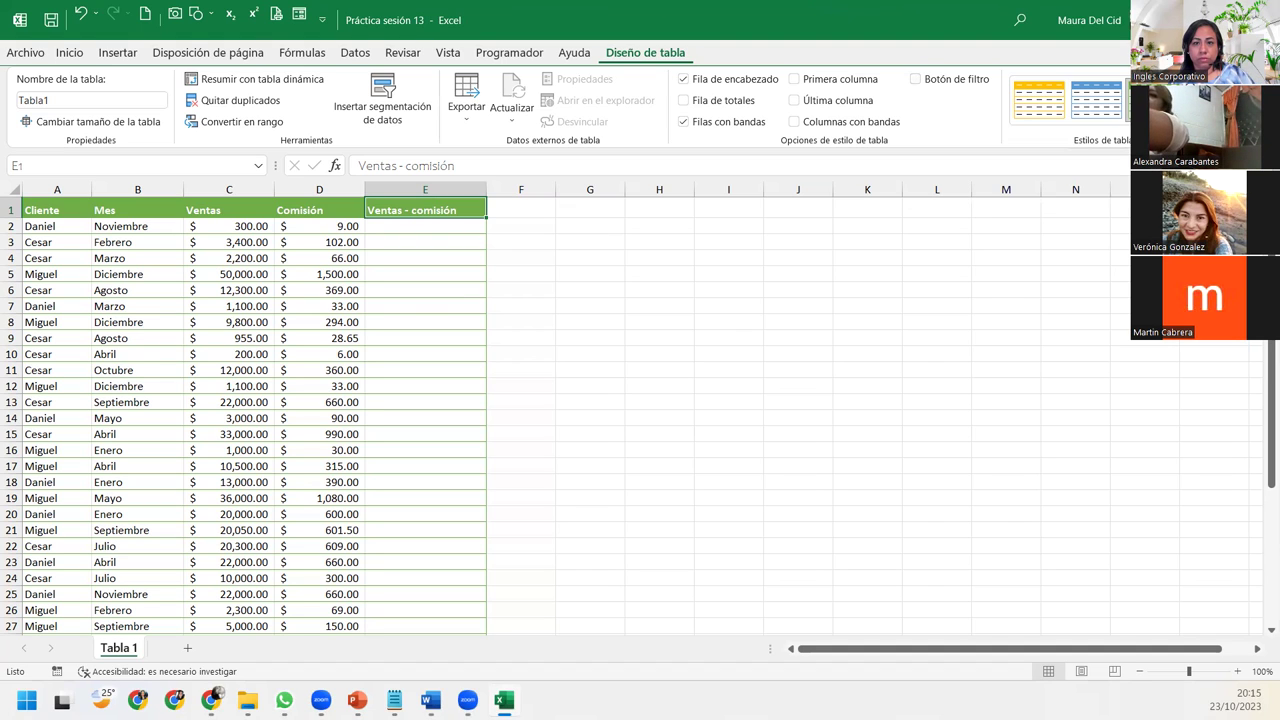
key(alt+Tab)
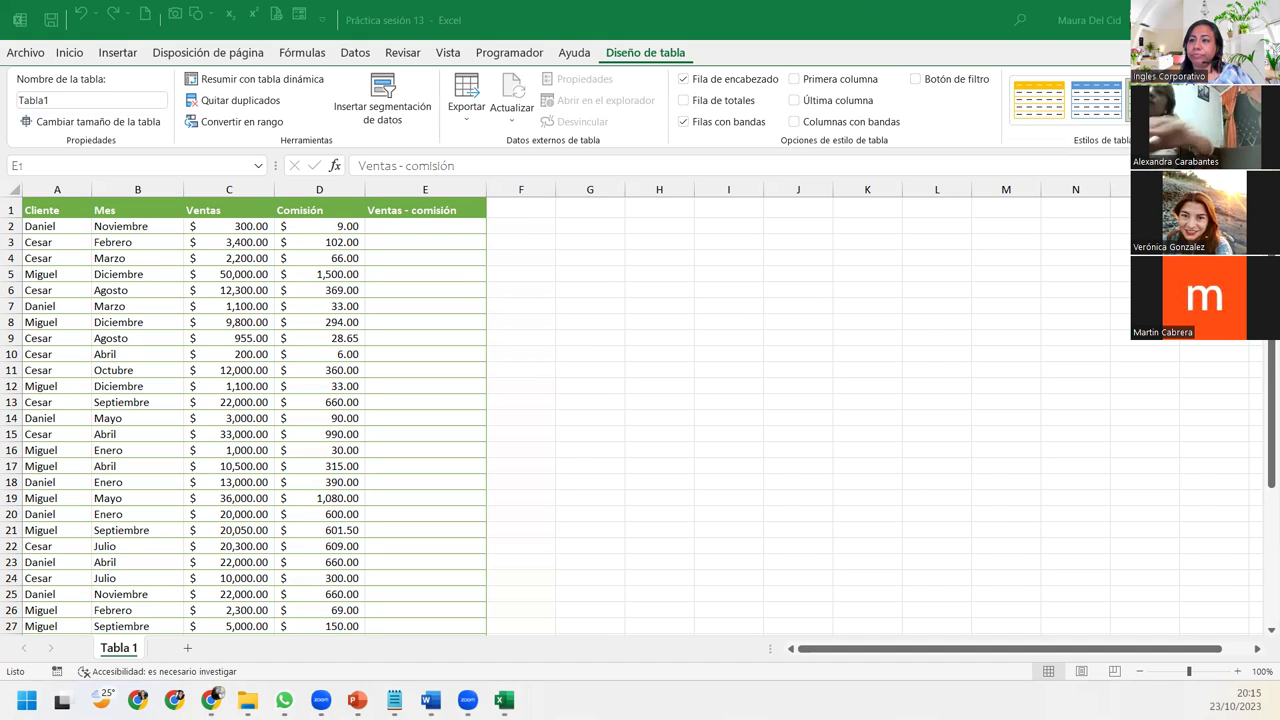
click(390, 231)
click(405, 215)
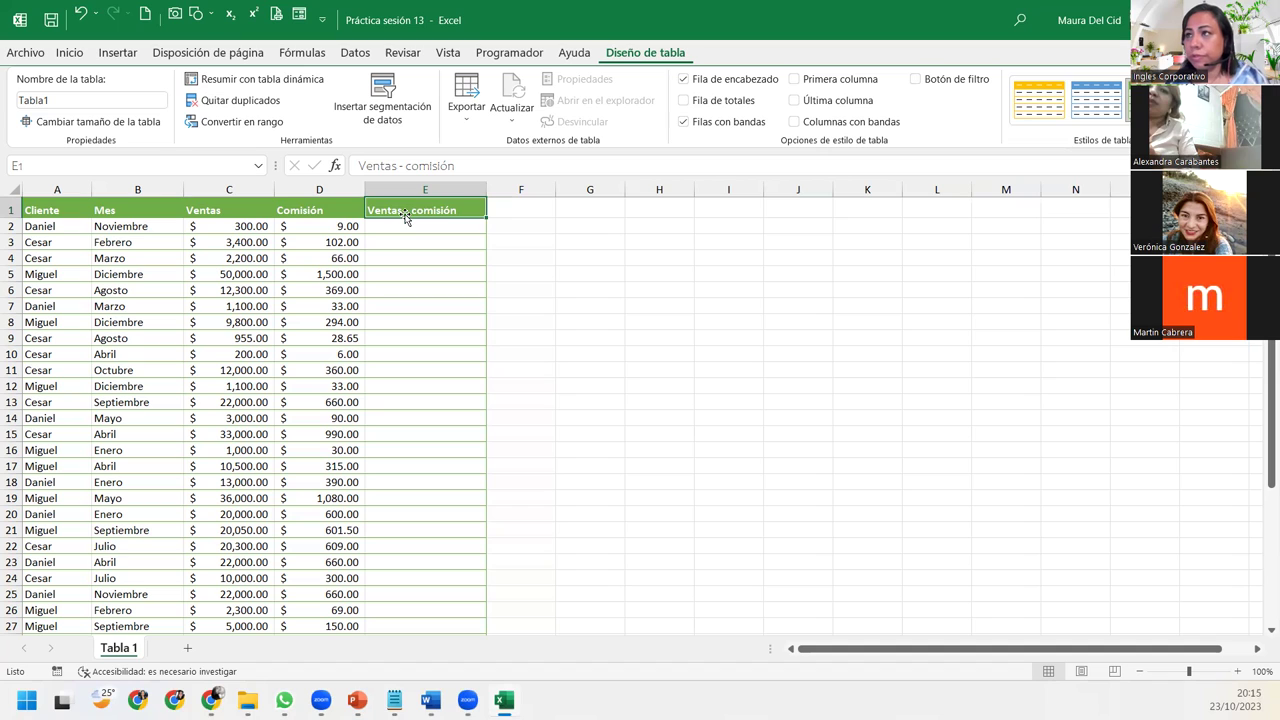
click(407, 224)
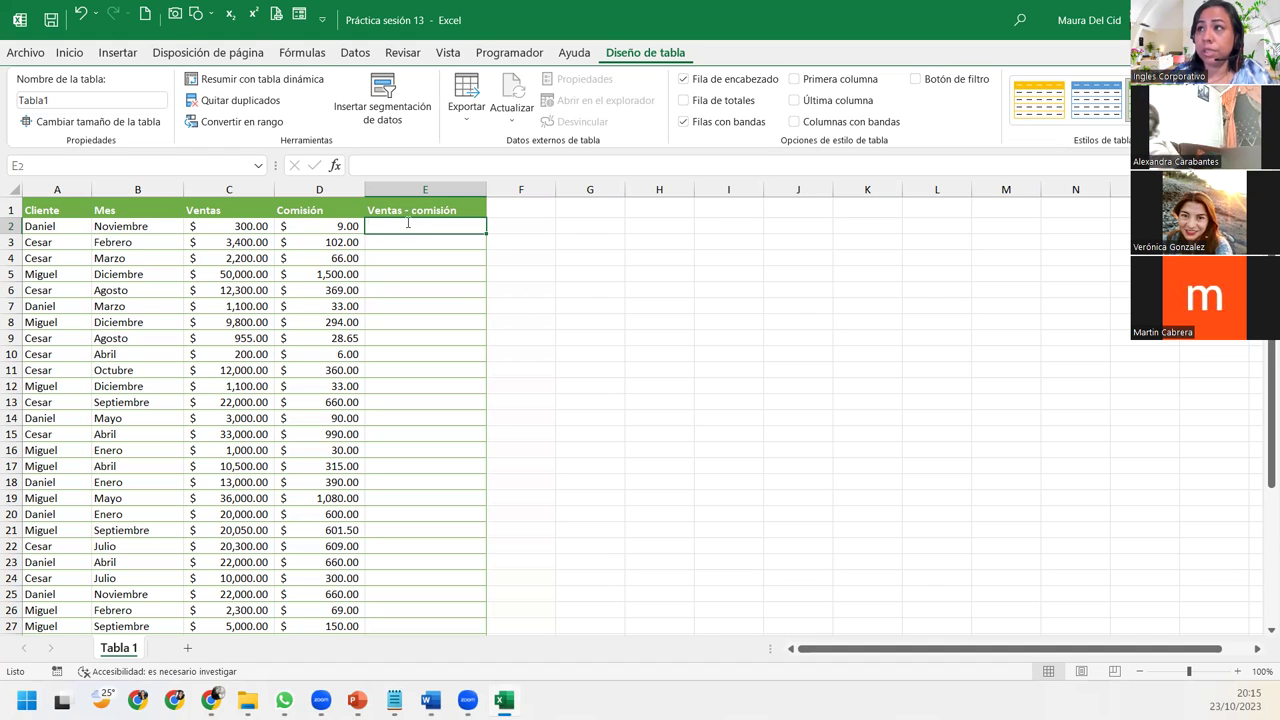
text(=)
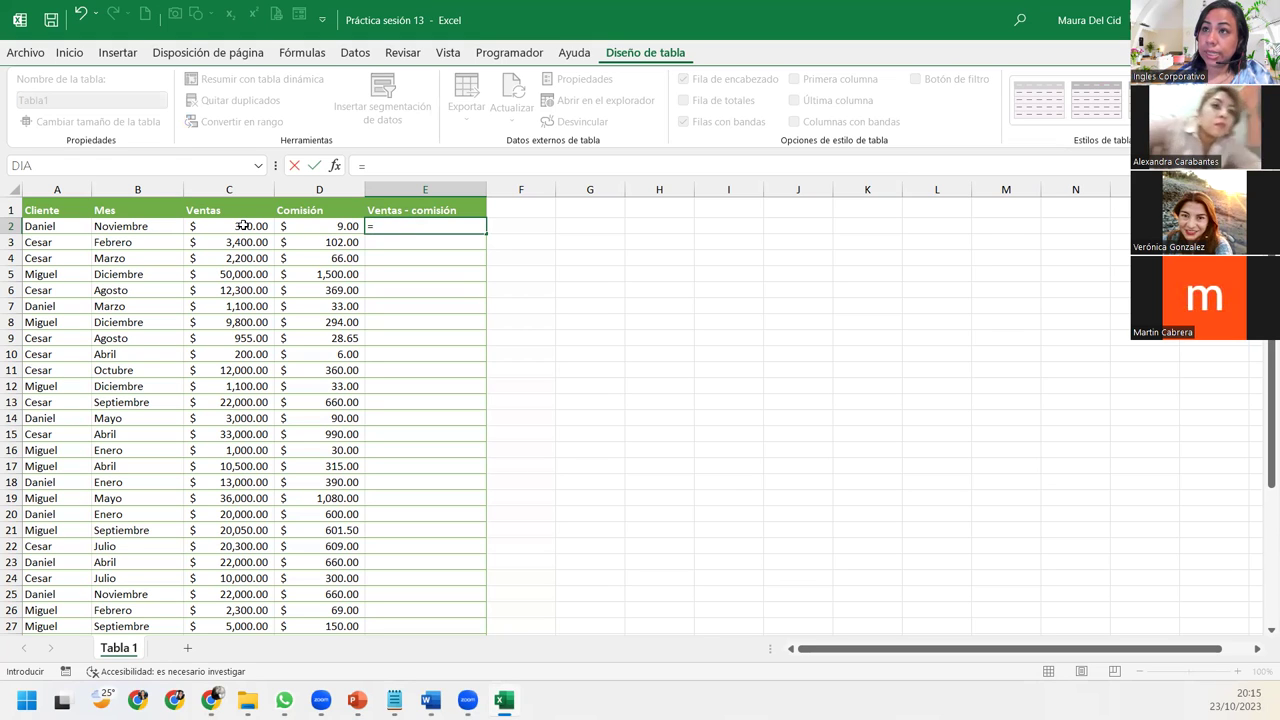
key(Escape)
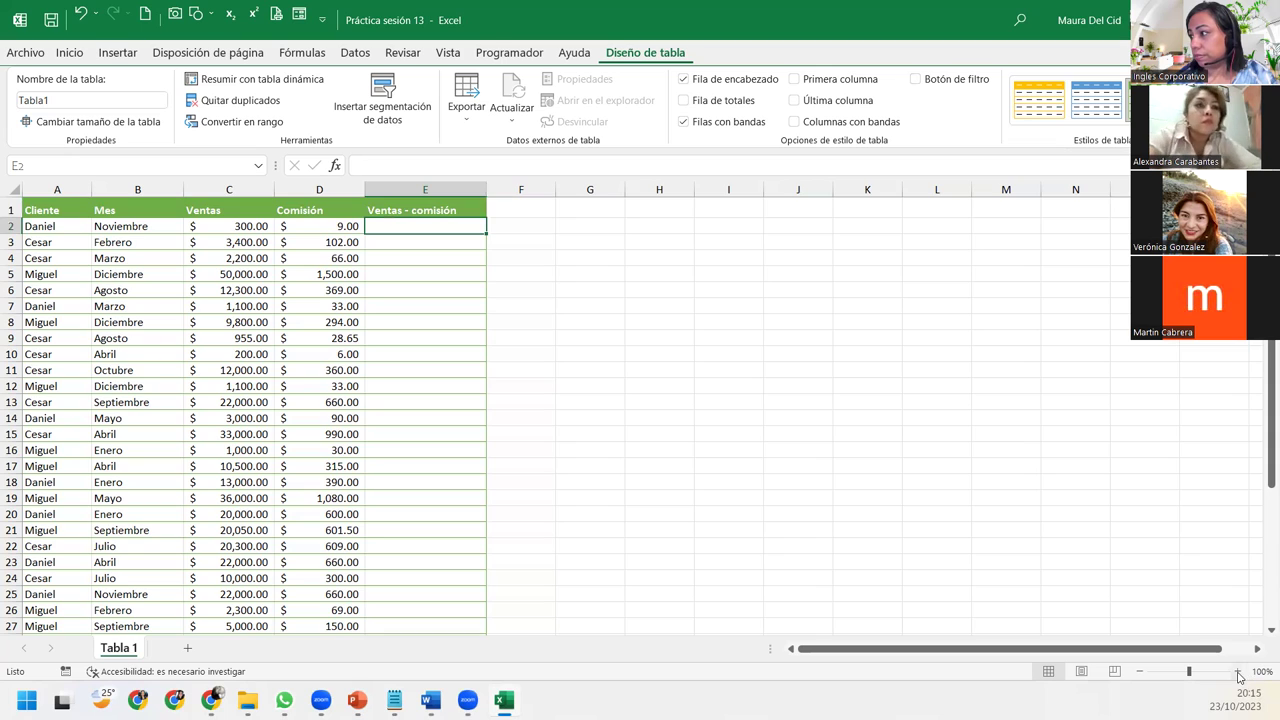
click(1238, 671)
click(1238, 671)
click(1238, 671)
click(1238, 671)
click(1238, 671)
click(1238, 671)
click(1238, 671)
scroll(734, 277, up, 1)
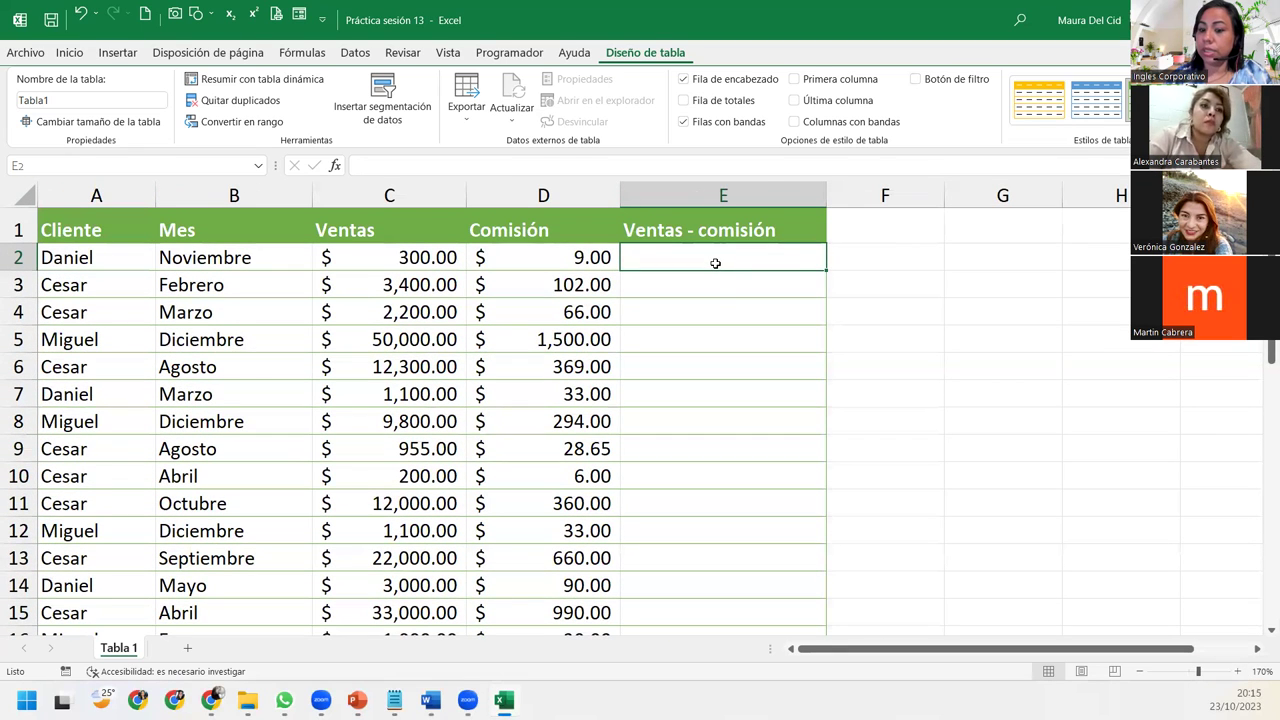
text(=)
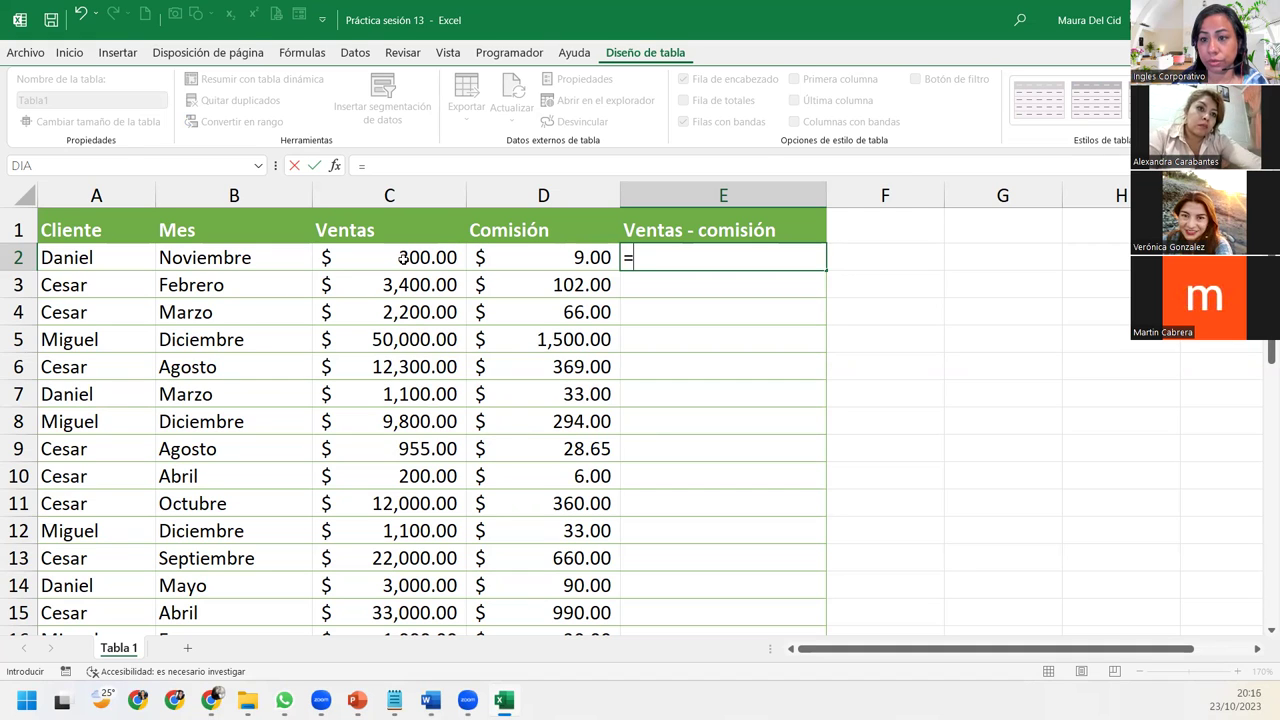
click(402, 257)
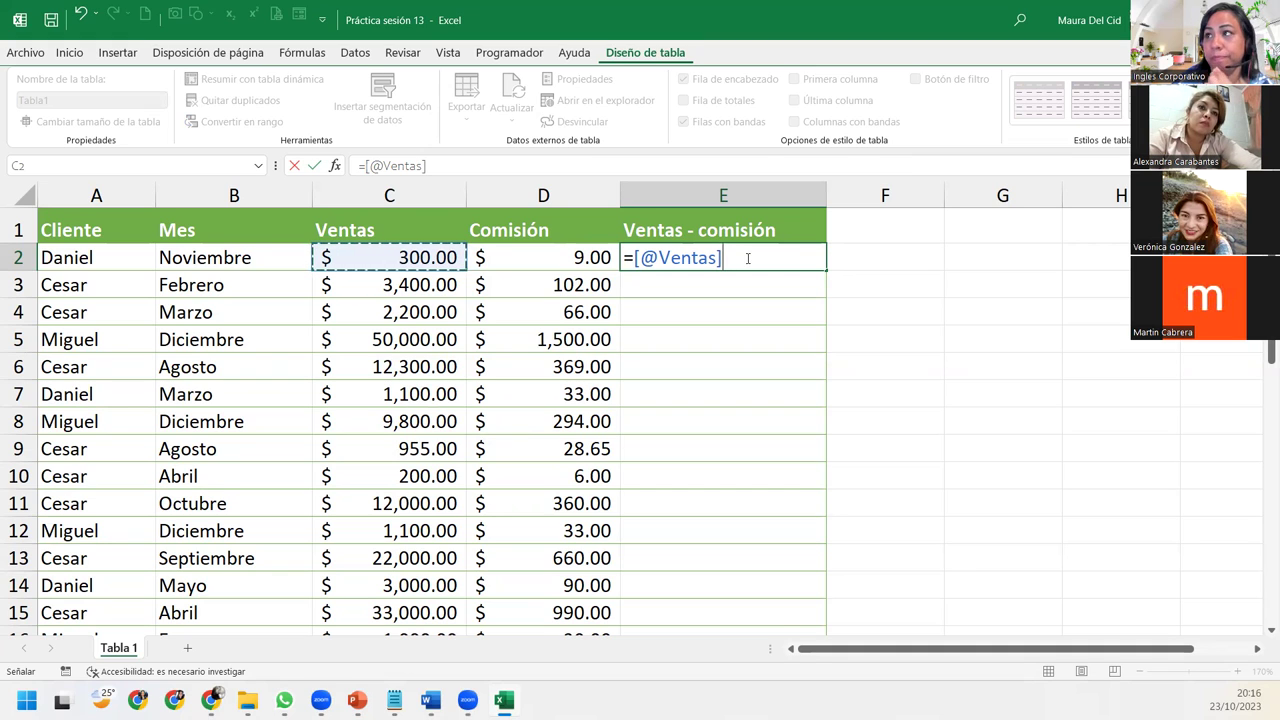
text(-)
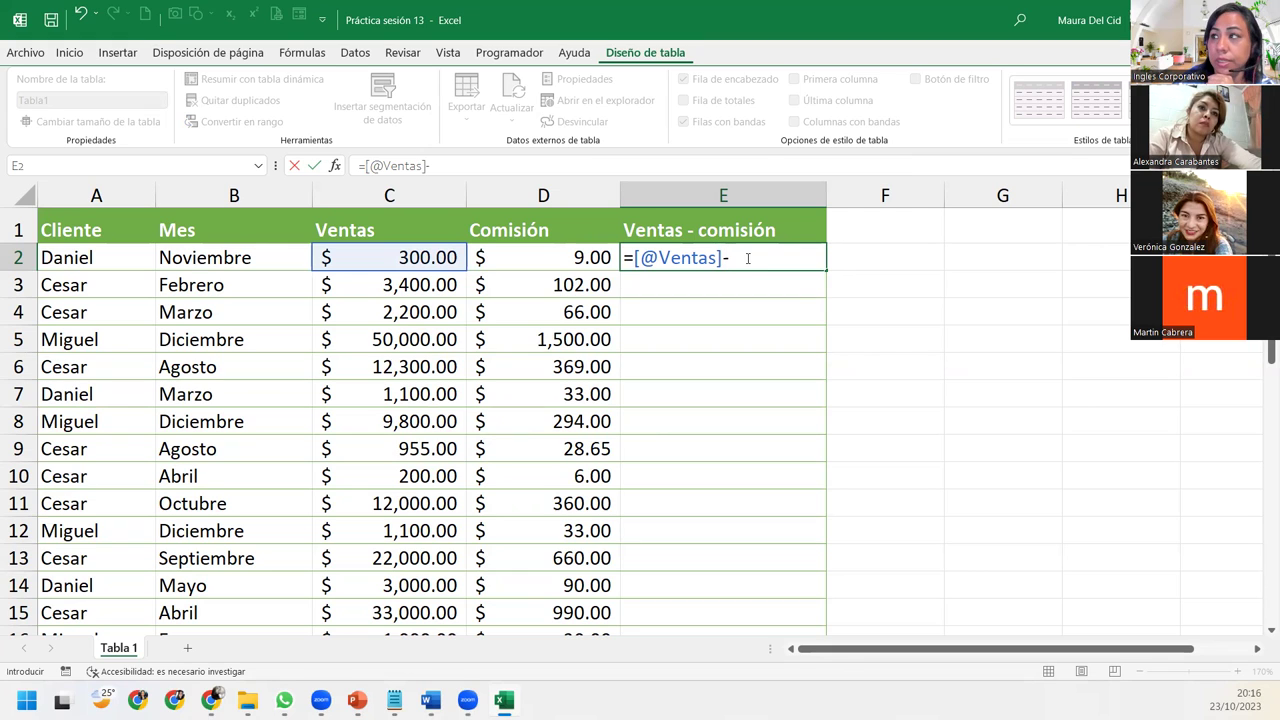
click(540, 261)
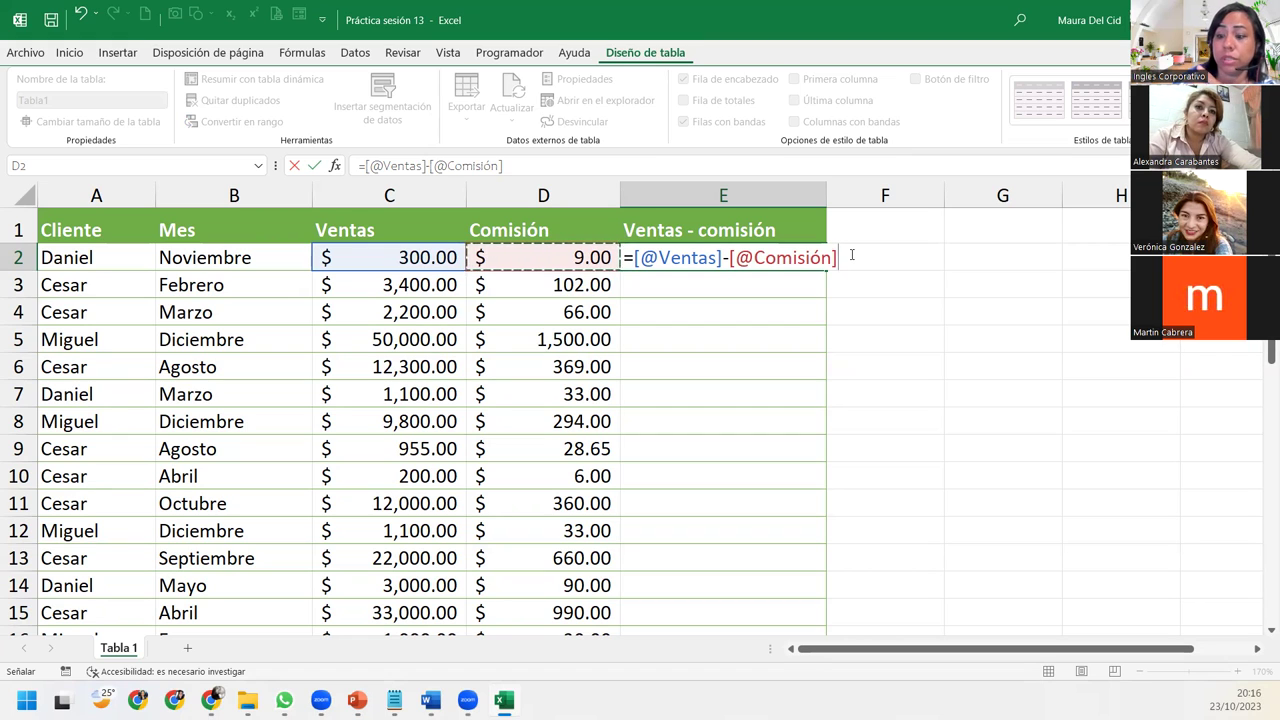
key(Return)
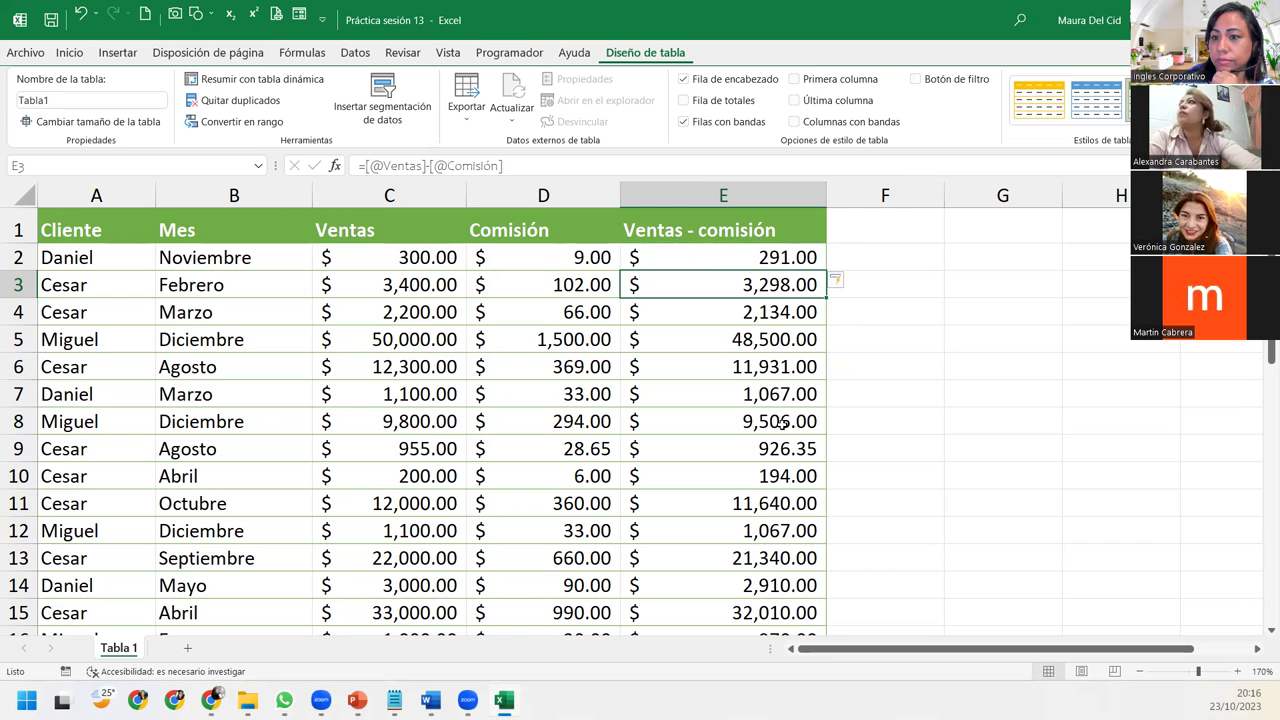
click(757, 533)
scroll(757, 535, down, 7)
Step: Check the Ventas - comisión results further down the column, such as row 26
scroll(758, 536, down, 2)
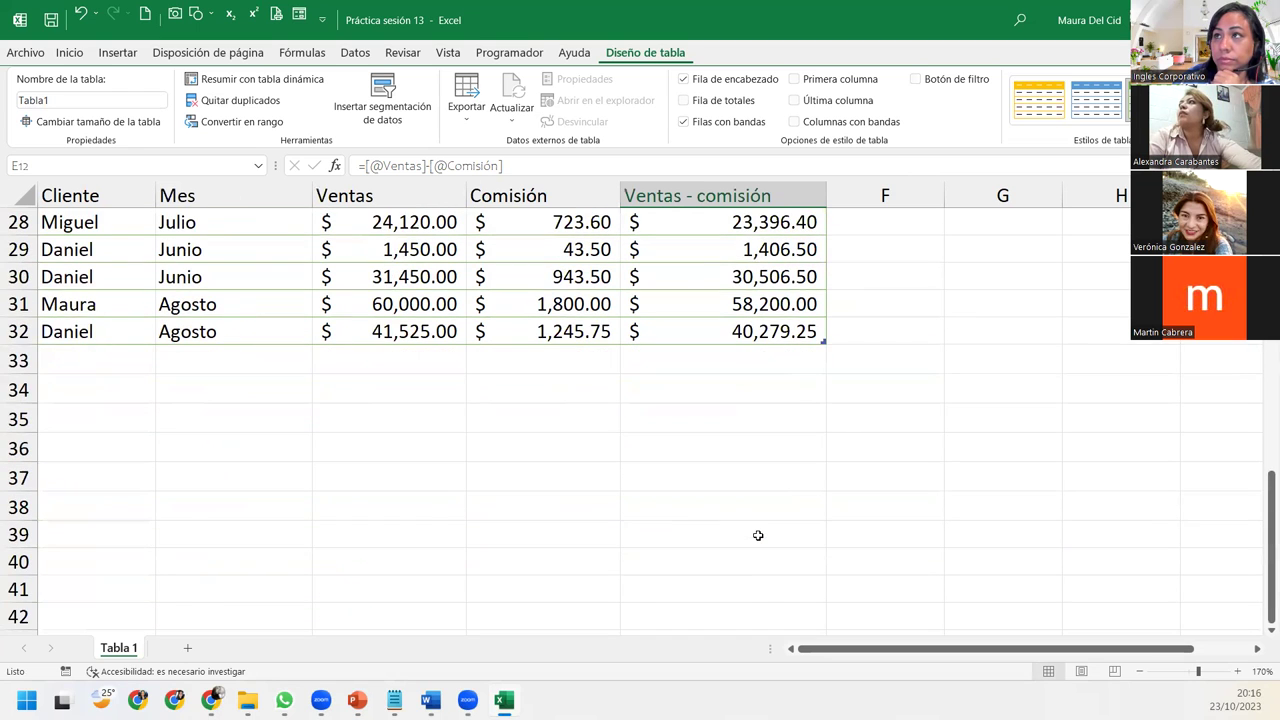
scroll(758, 536, up, 7)
scroll(758, 536, up, 2)
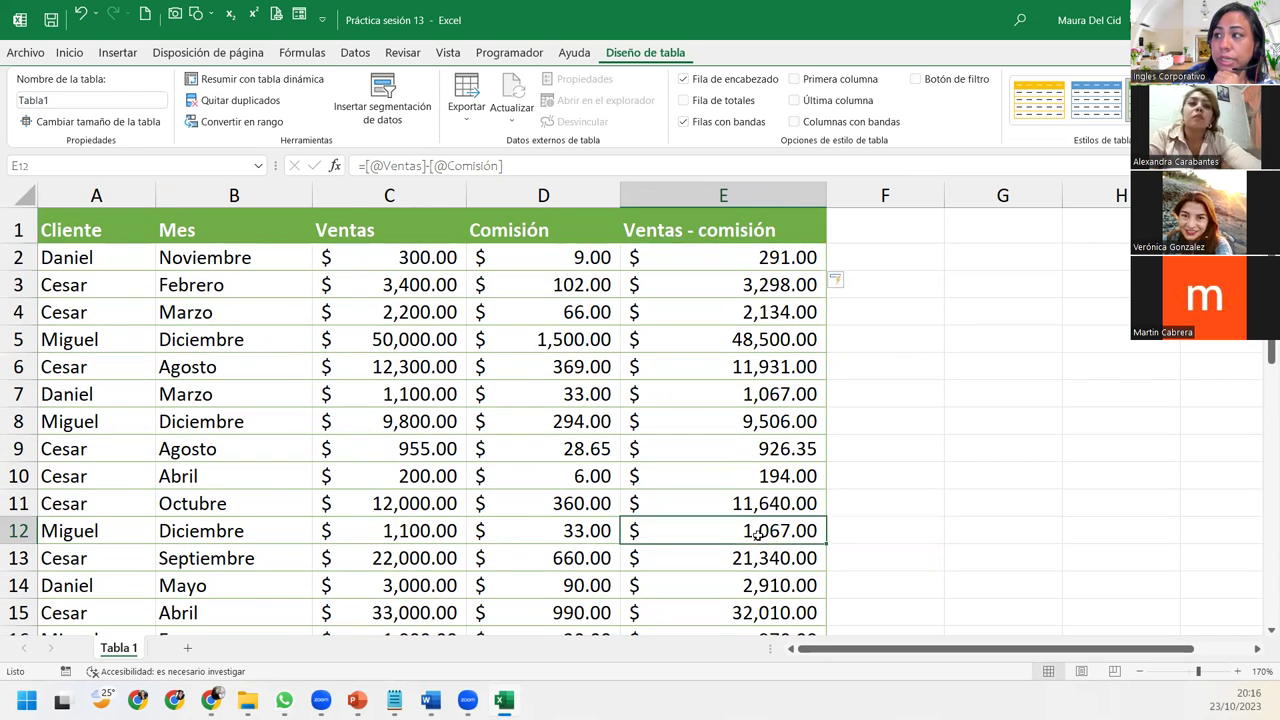
click(737, 595)
scroll(737, 593, down, 4)
click(732, 580)
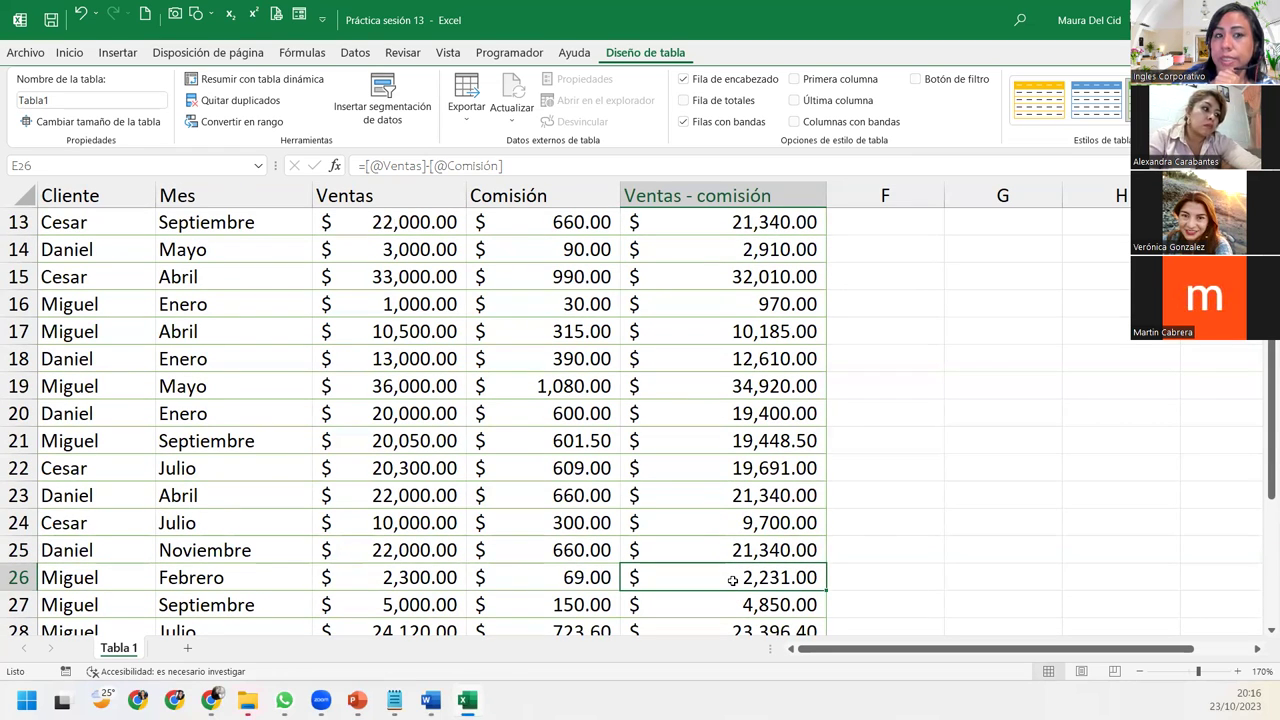
scroll(745, 452, up, 4)
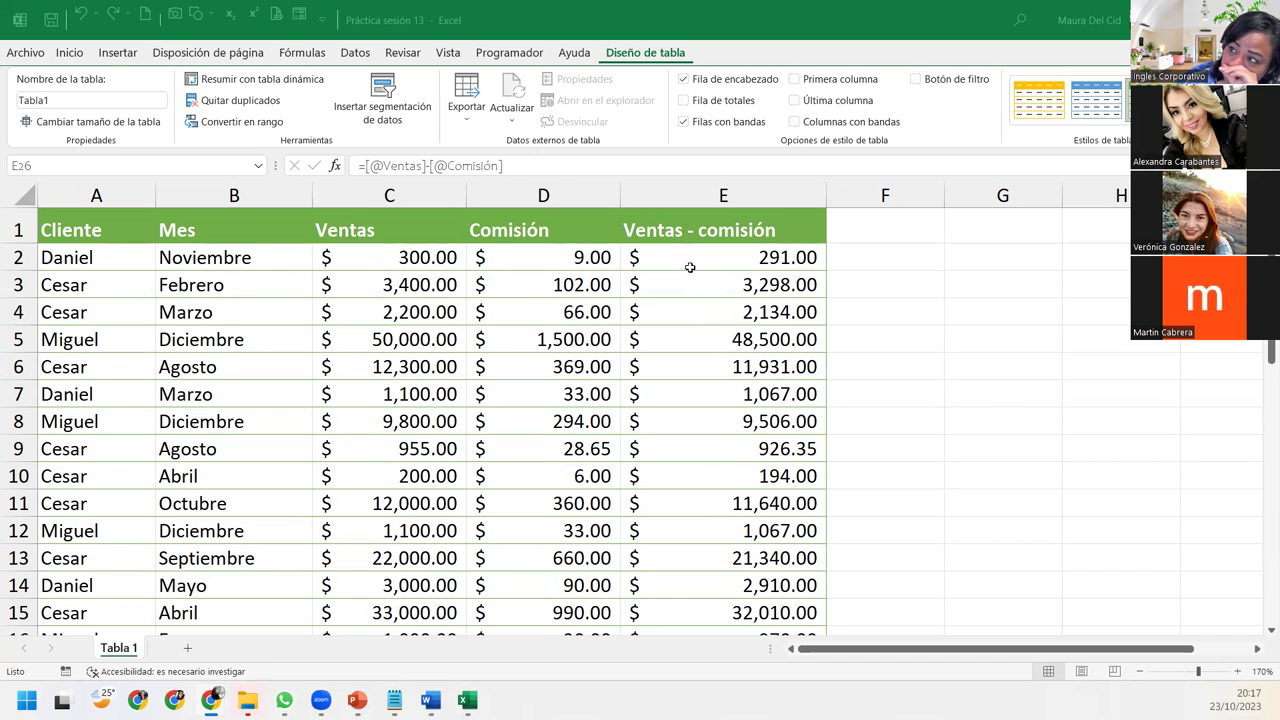
scroll(690, 267, down, 3)
scroll(690, 267, down, 1)
scroll(690, 267, up, 4)
double_click(741, 256)
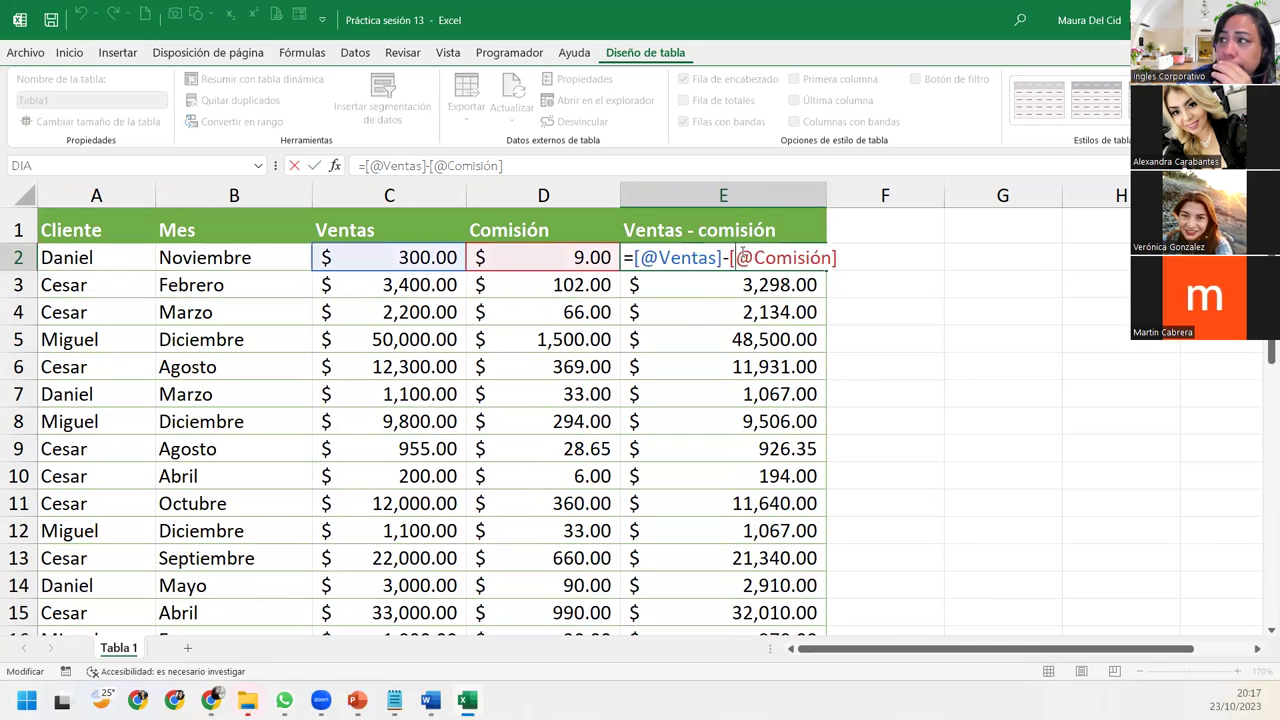
drag(633, 257, 856, 283)
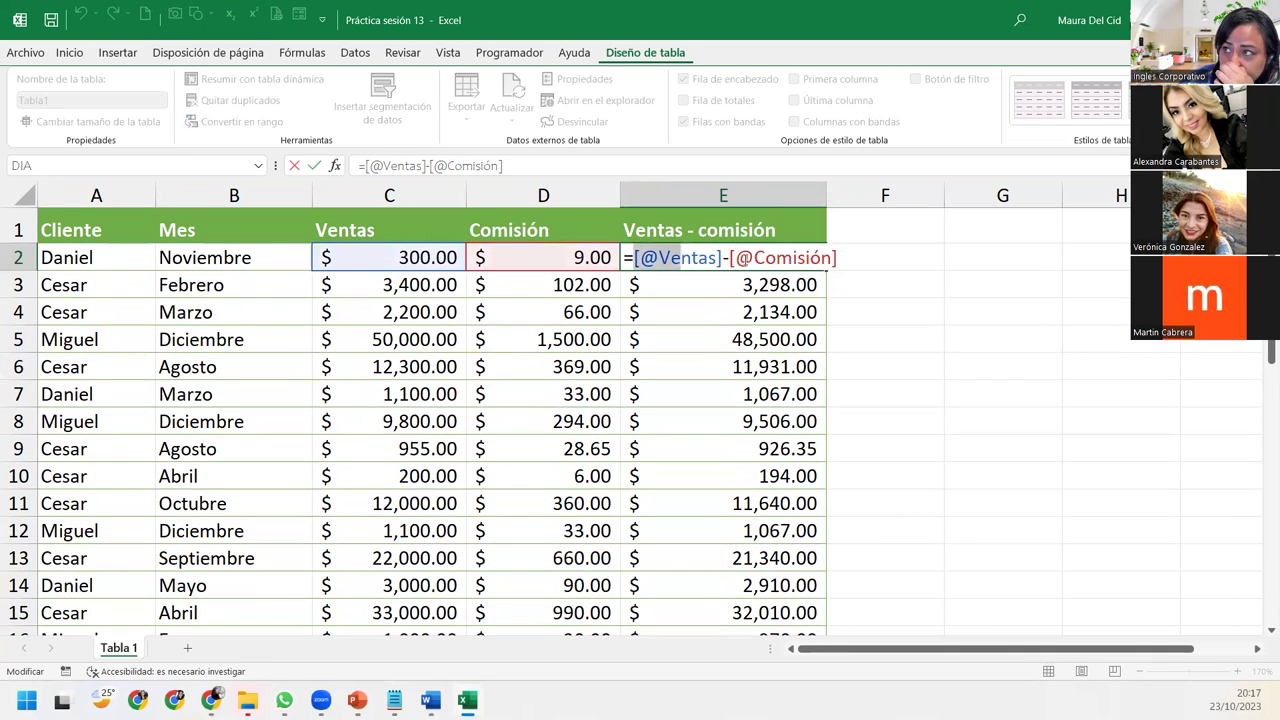
key(BackSpace)
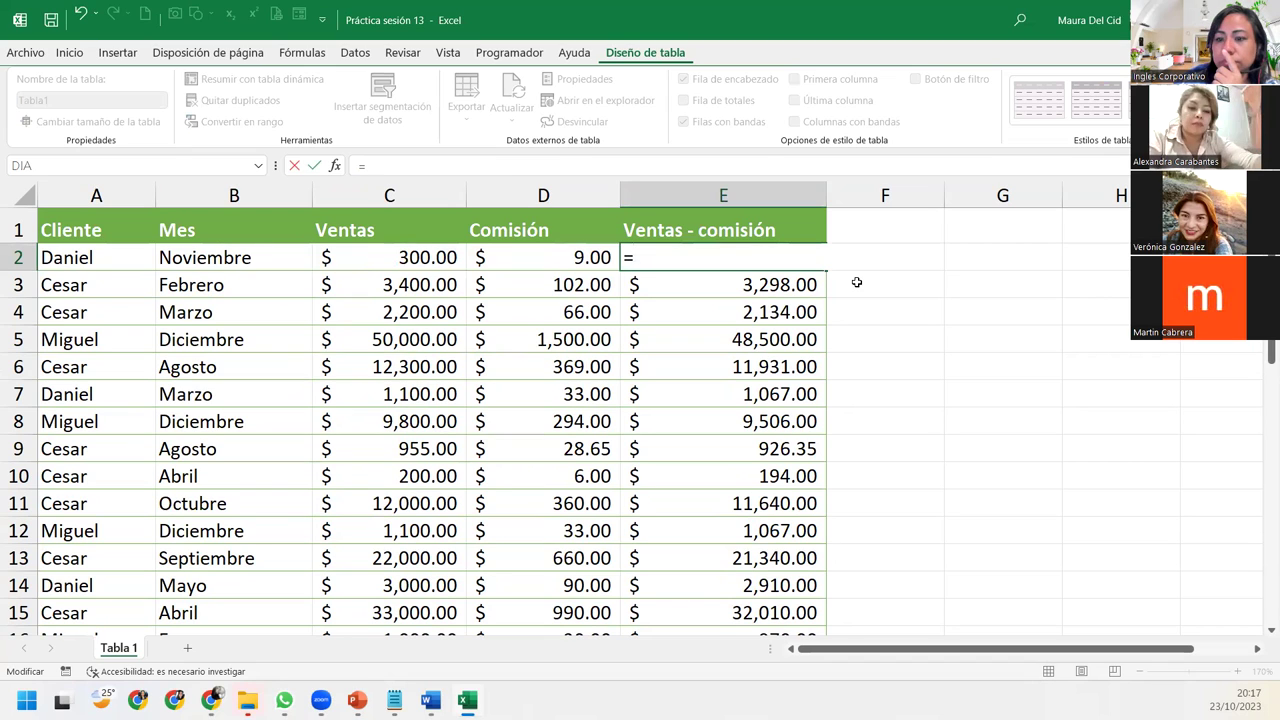
click(381, 257)
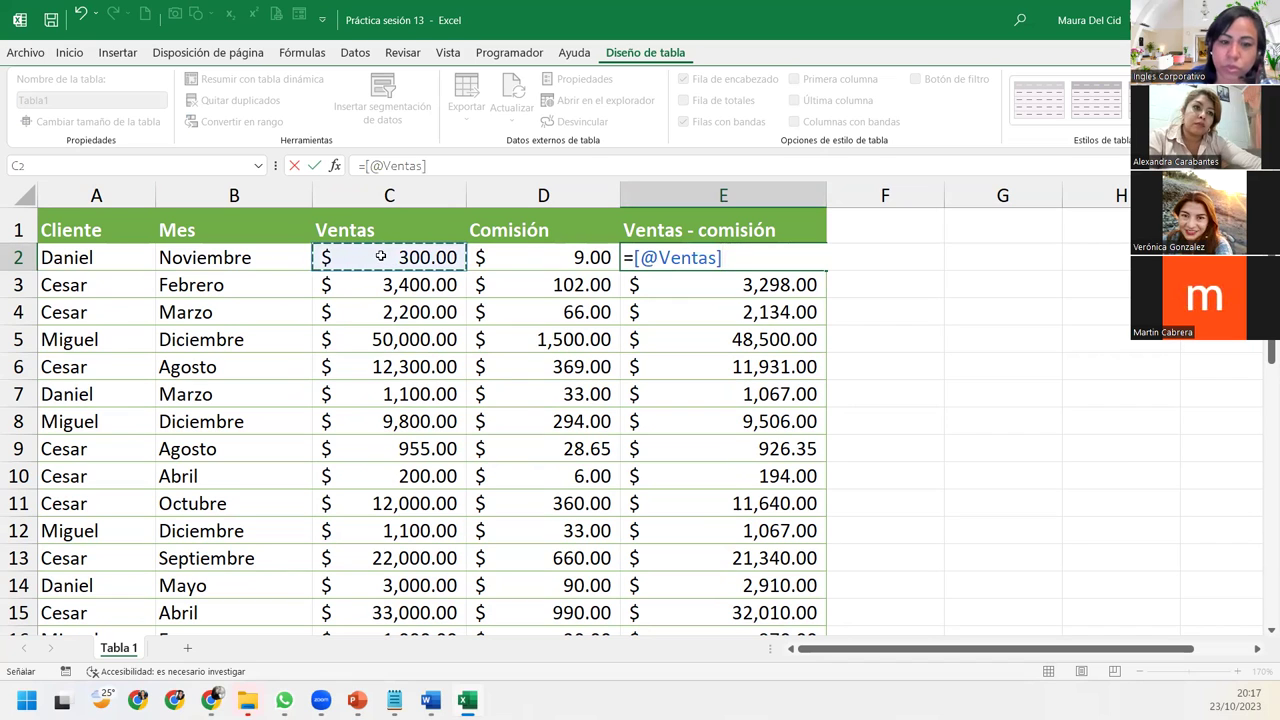
text(-)
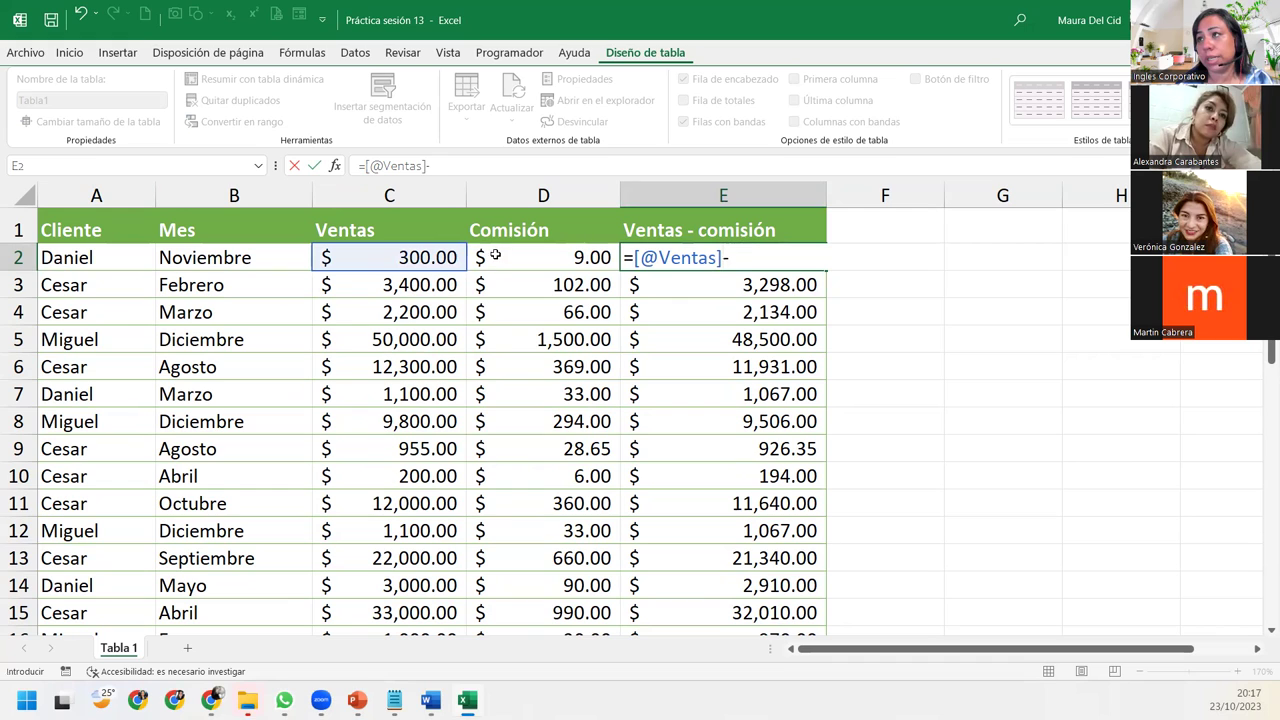
click(500, 257)
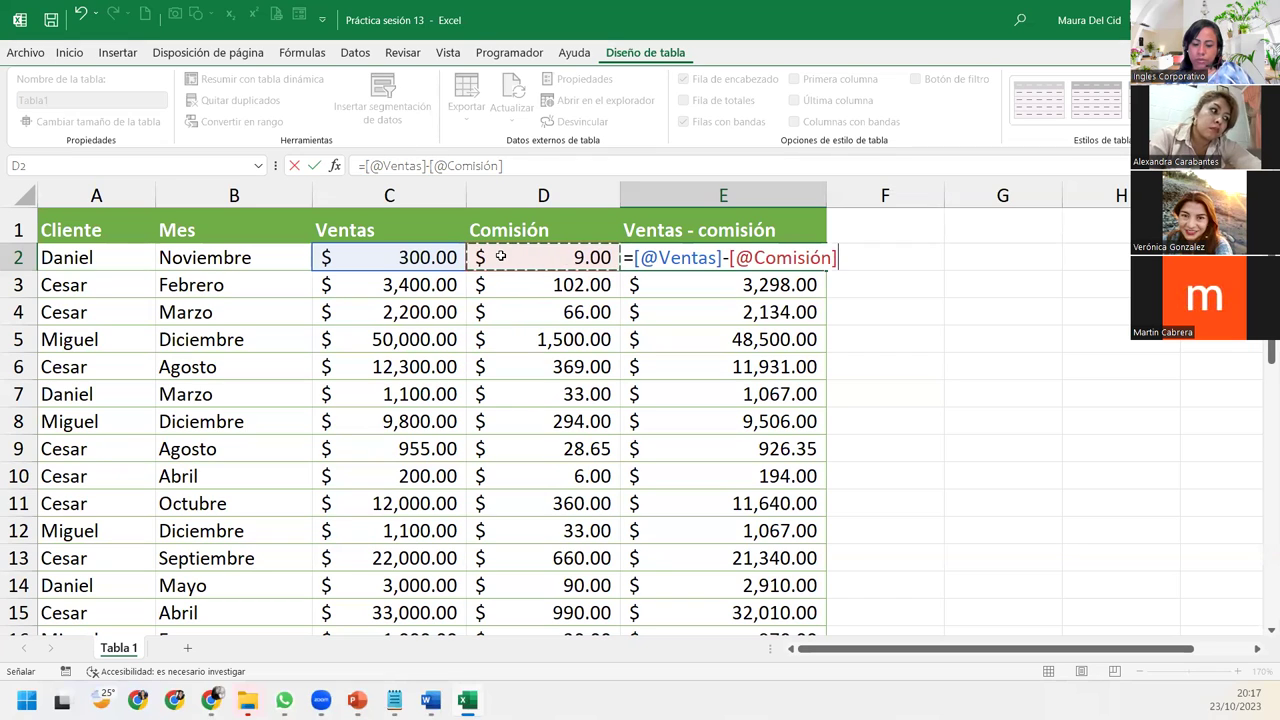
key(Return)
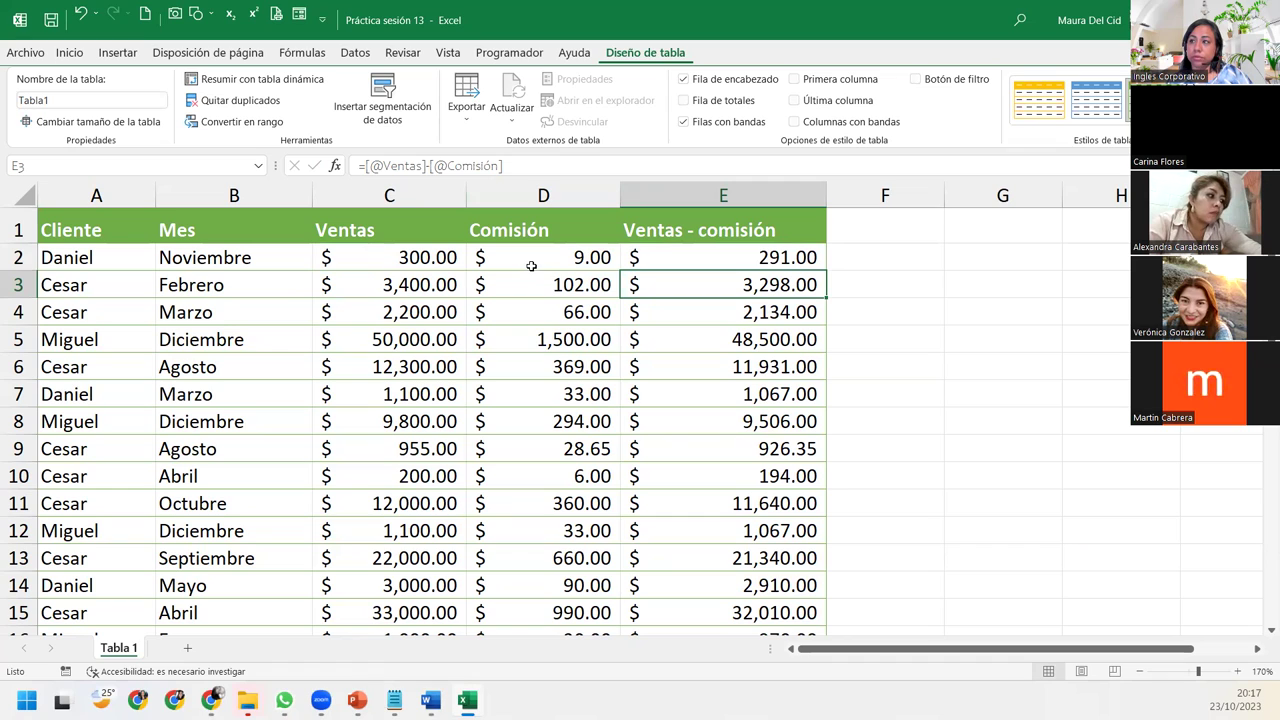
click(745, 257)
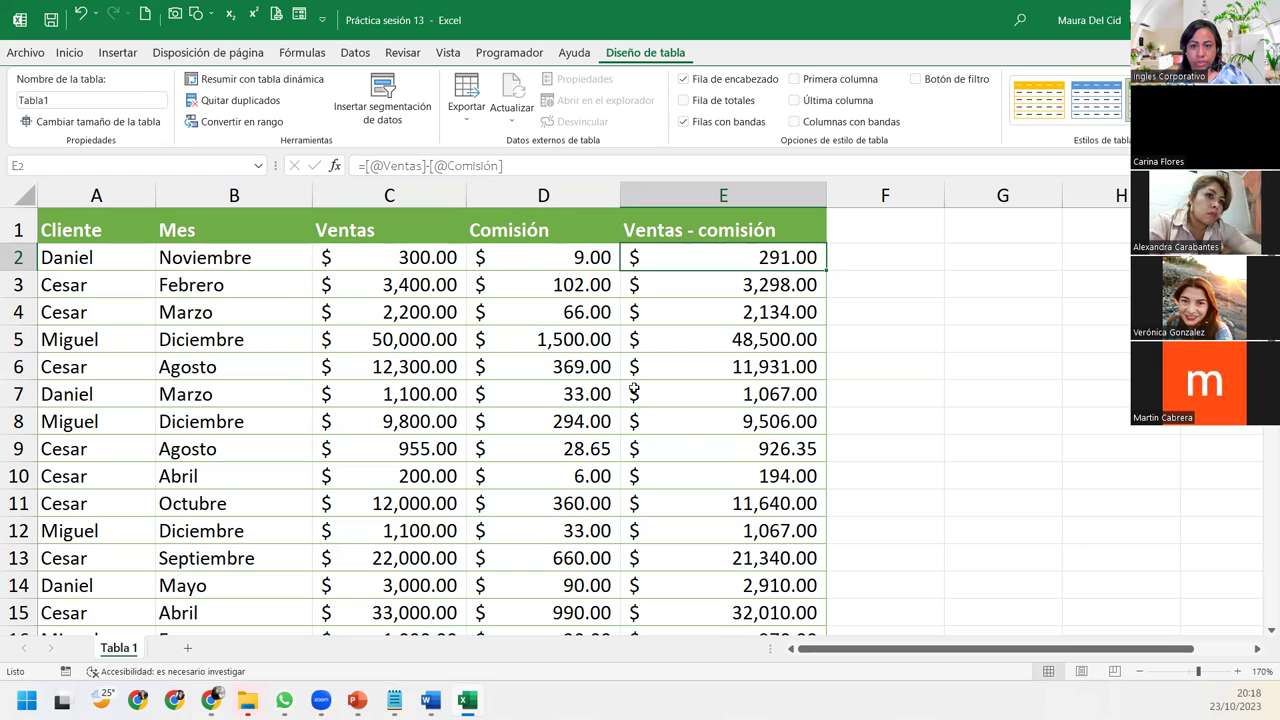
Step: Show the Inicio ribbon and select G2, then header cell A1
click(86, 54)
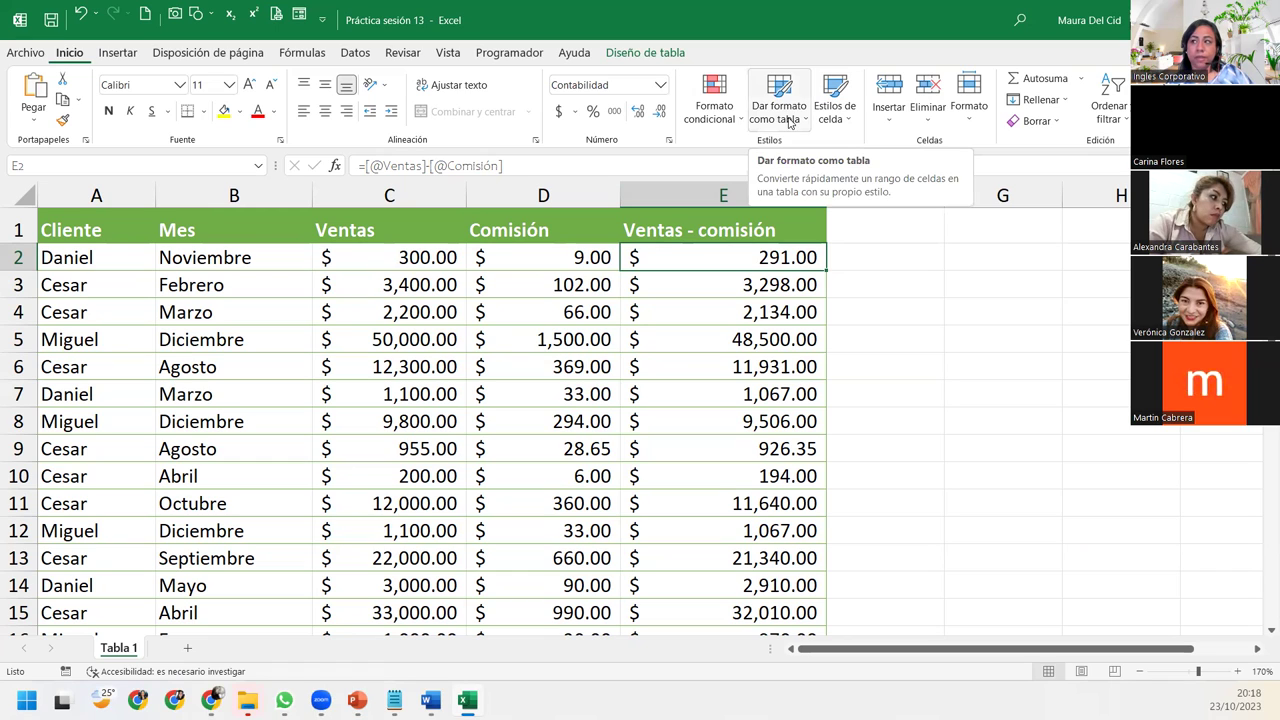
click(990, 257)
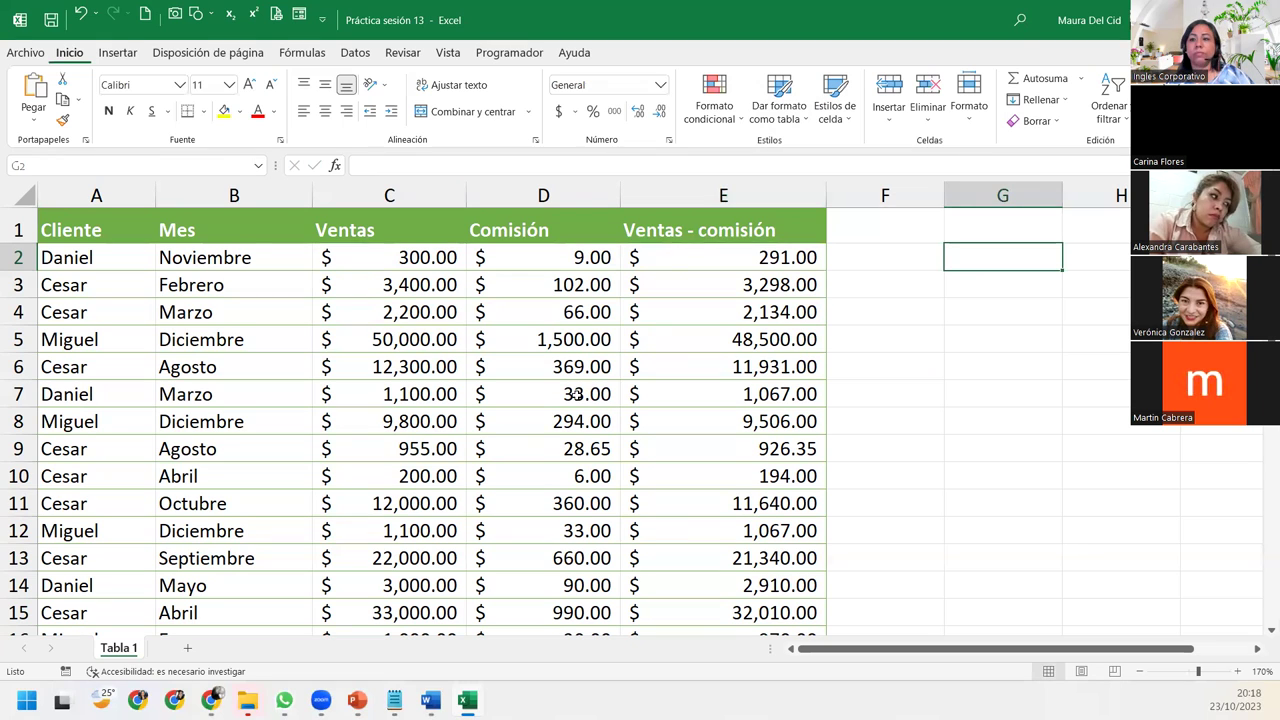
click(71, 223)
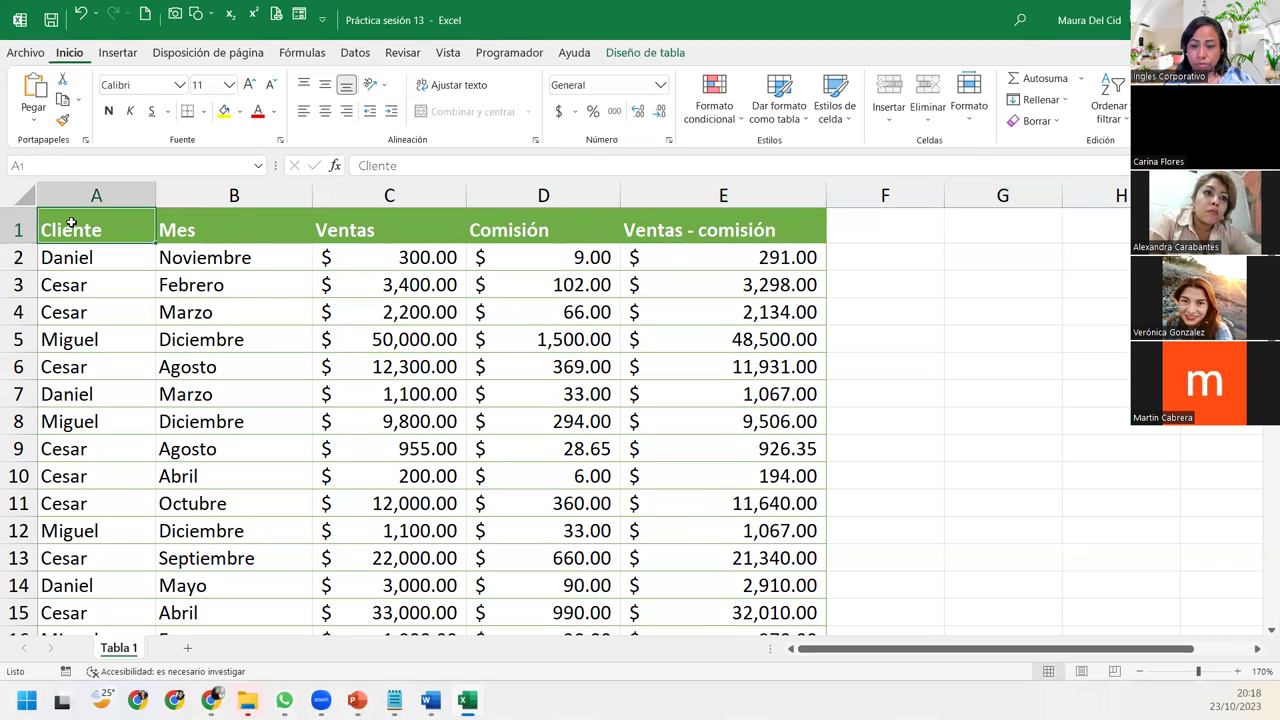
Step: Copy A1:E32 and paste it into new sheet Hoja1 as values and number formats
key(ctrl+shift+Down)
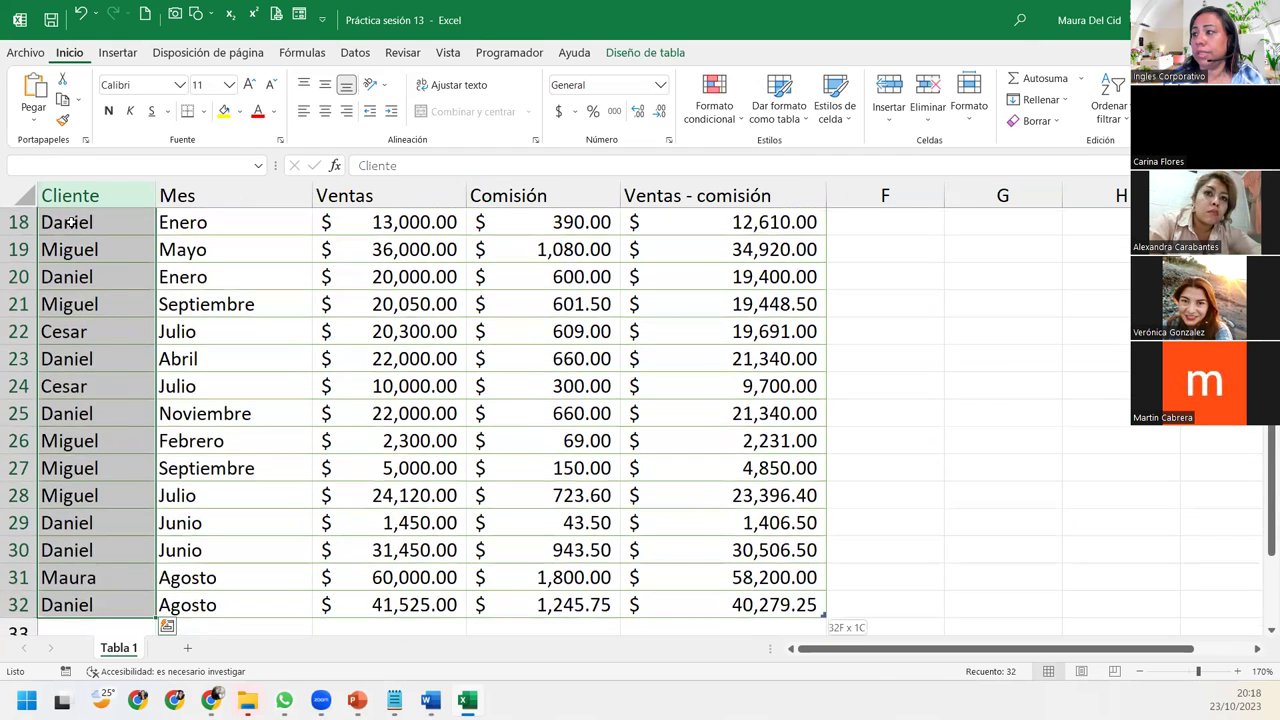
key(ctrl+shift+Right)
key(ctrl+c)
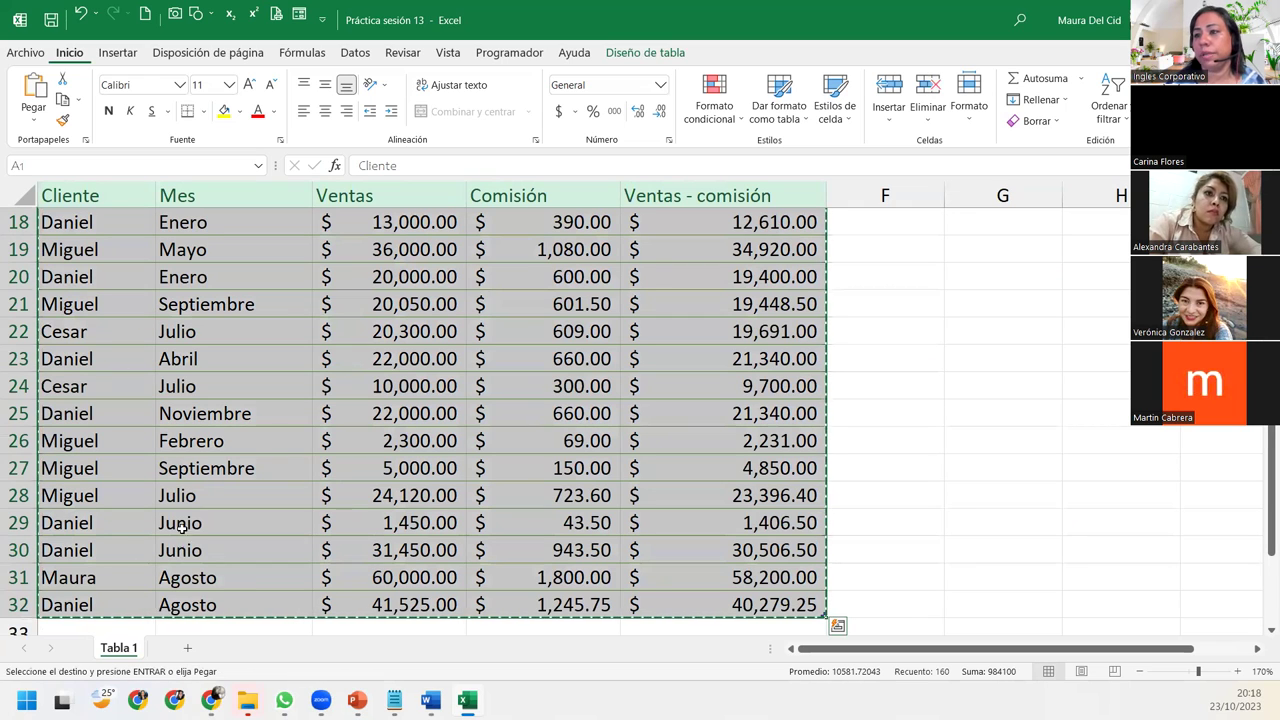
click(187, 648)
click(83, 221)
click(79, 207)
click(34, 117)
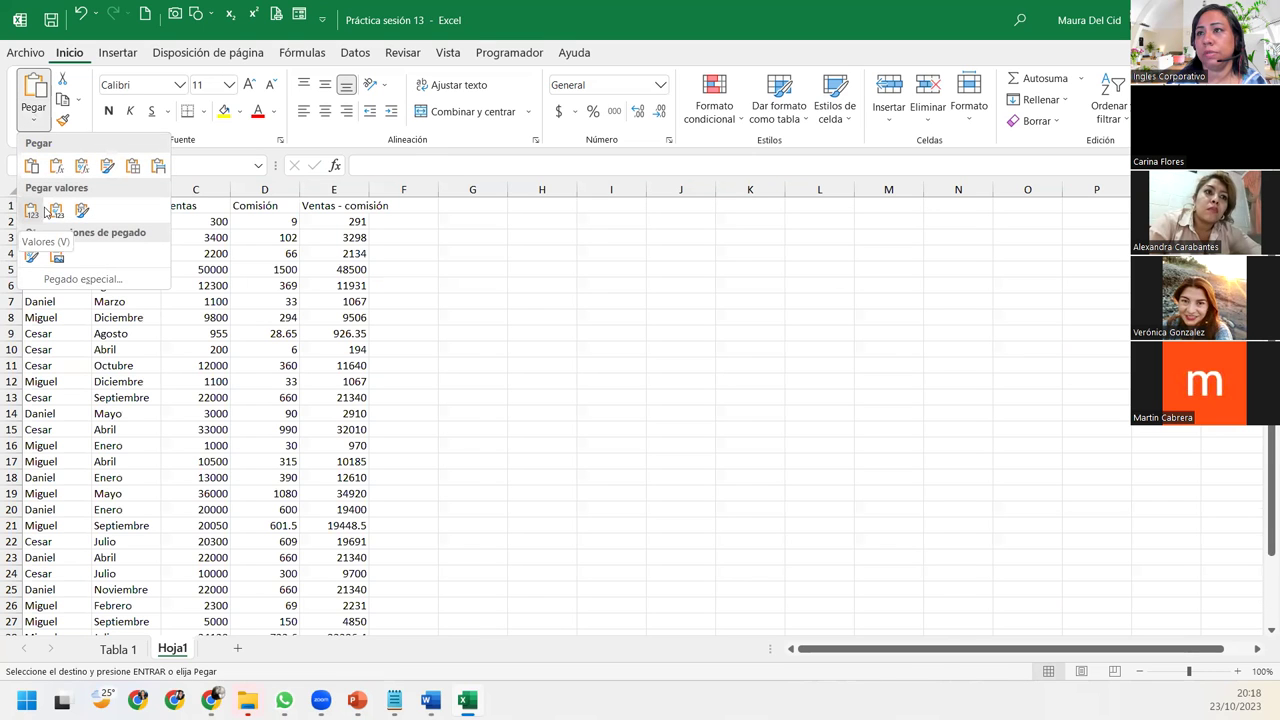
click(56, 212)
Step: Clear the pasted Ventas - comisión values in E2:E32, keeping the header
click(316, 264)
click(334, 213)
drag(334, 218, 334, 209)
key(Delete)
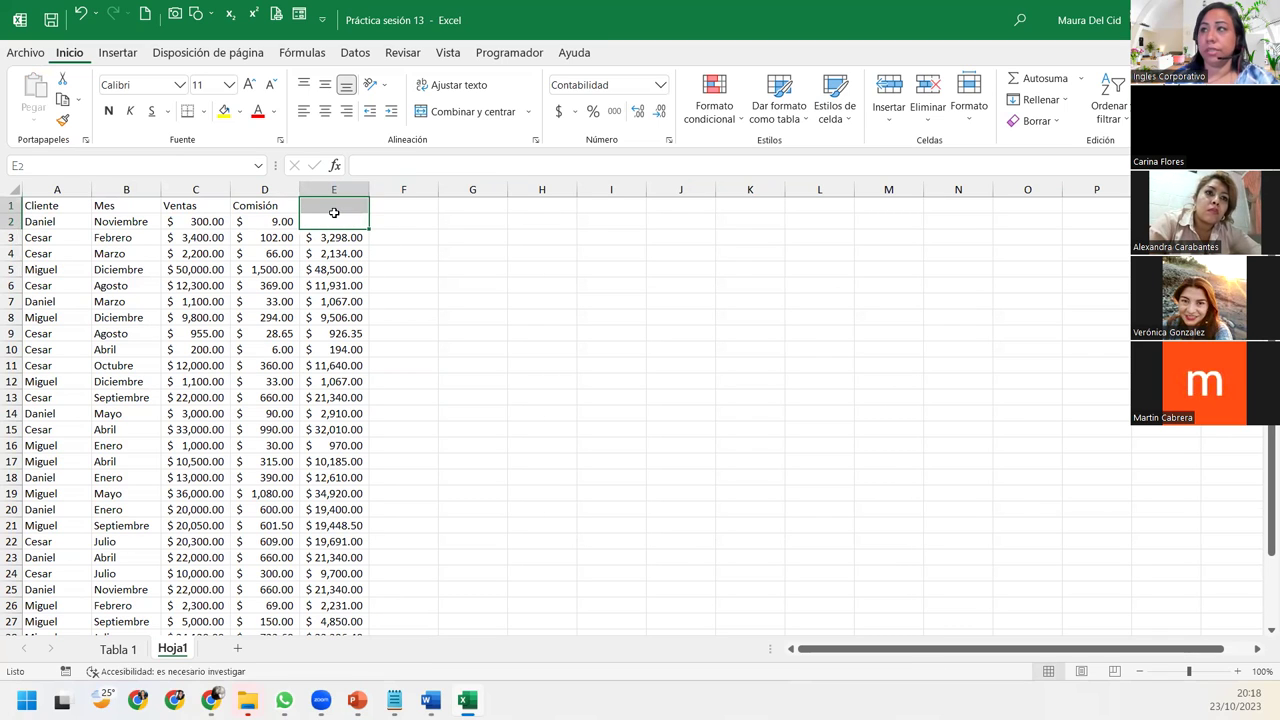
key(Down)
key(ctrl+z)
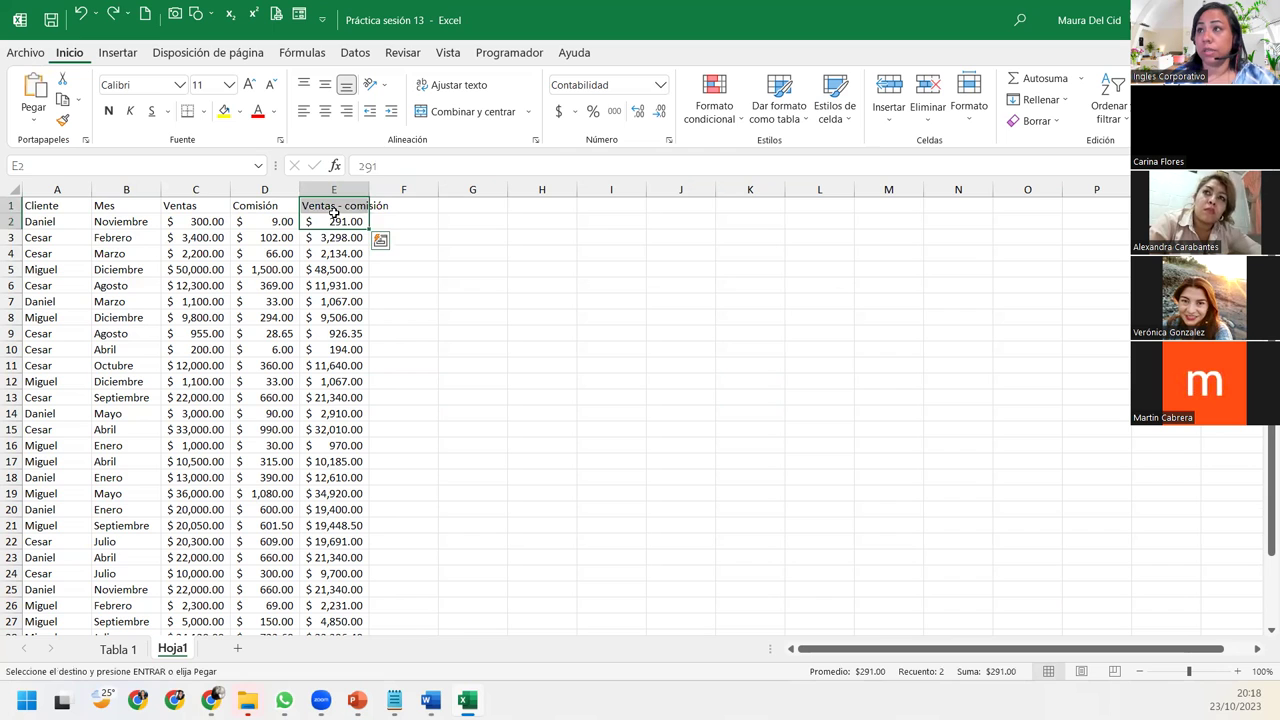
key(ctrl+z)
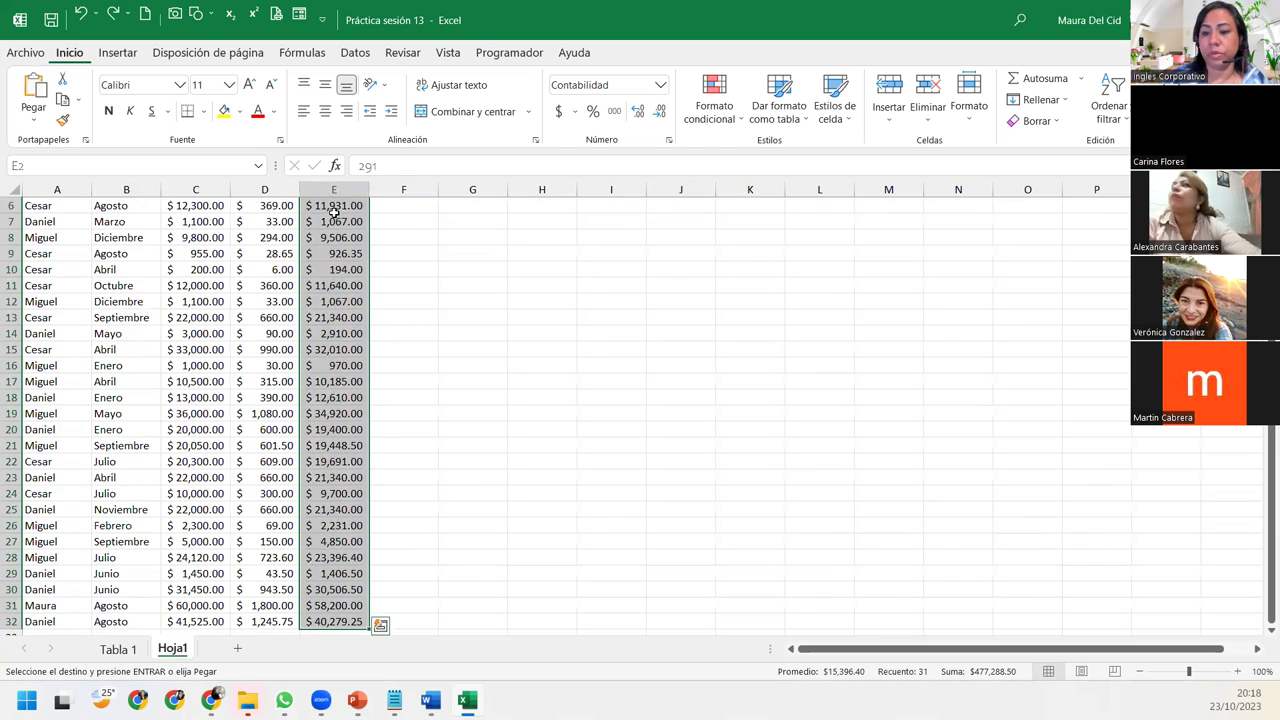
key(Delete)
click(329, 218)
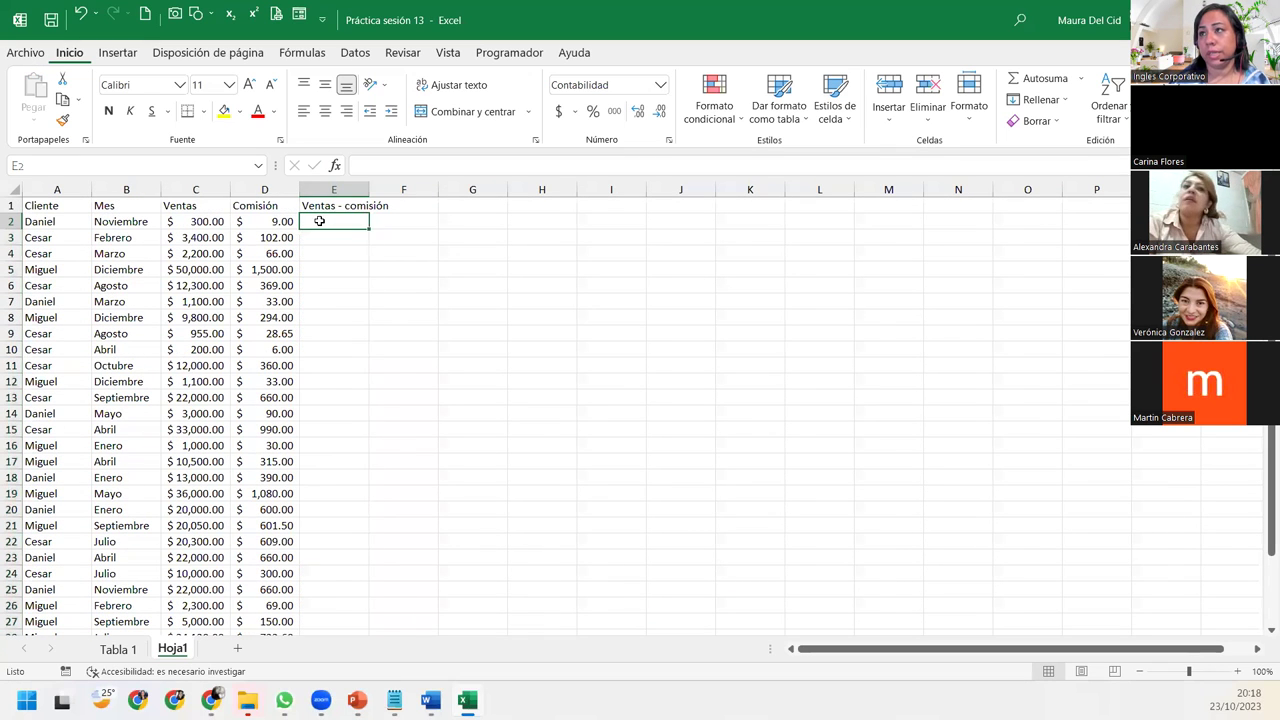
click(205, 237)
Step: Autofit column E to its Ventas - comisión header
click(80, 205)
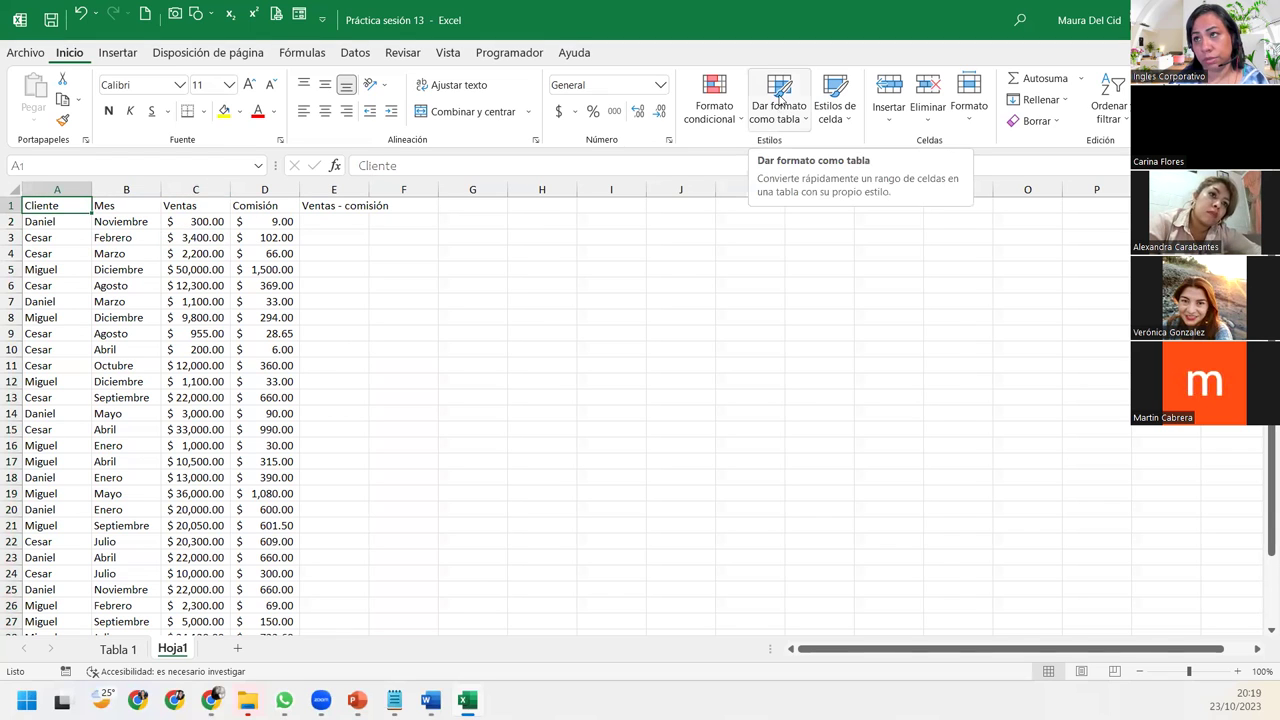
drag(48, 205, 270, 205)
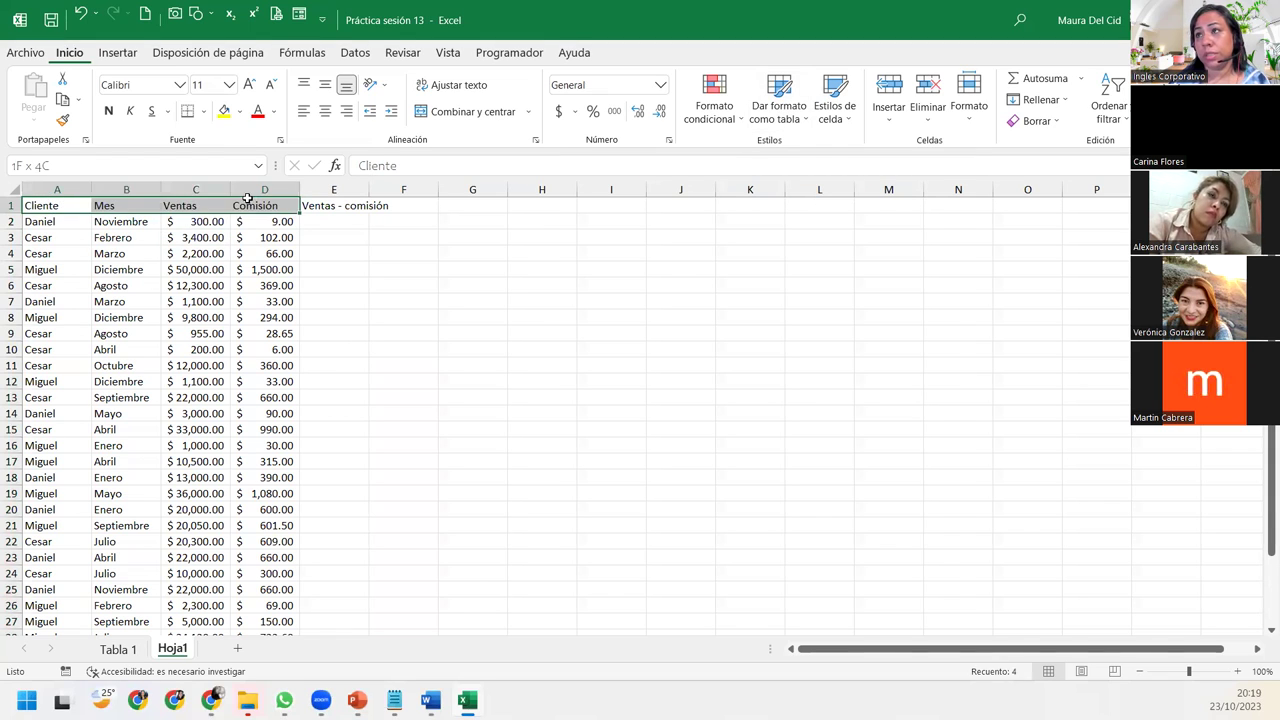
click(347, 217)
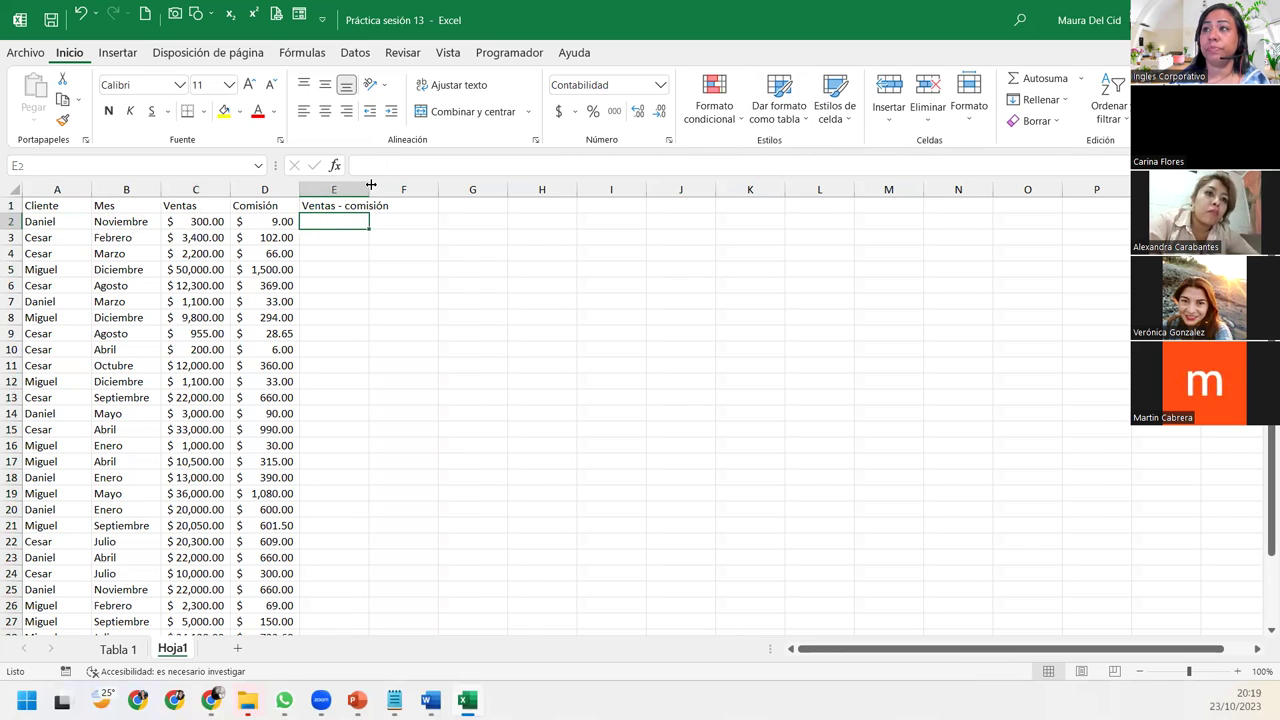
double_click(369, 185)
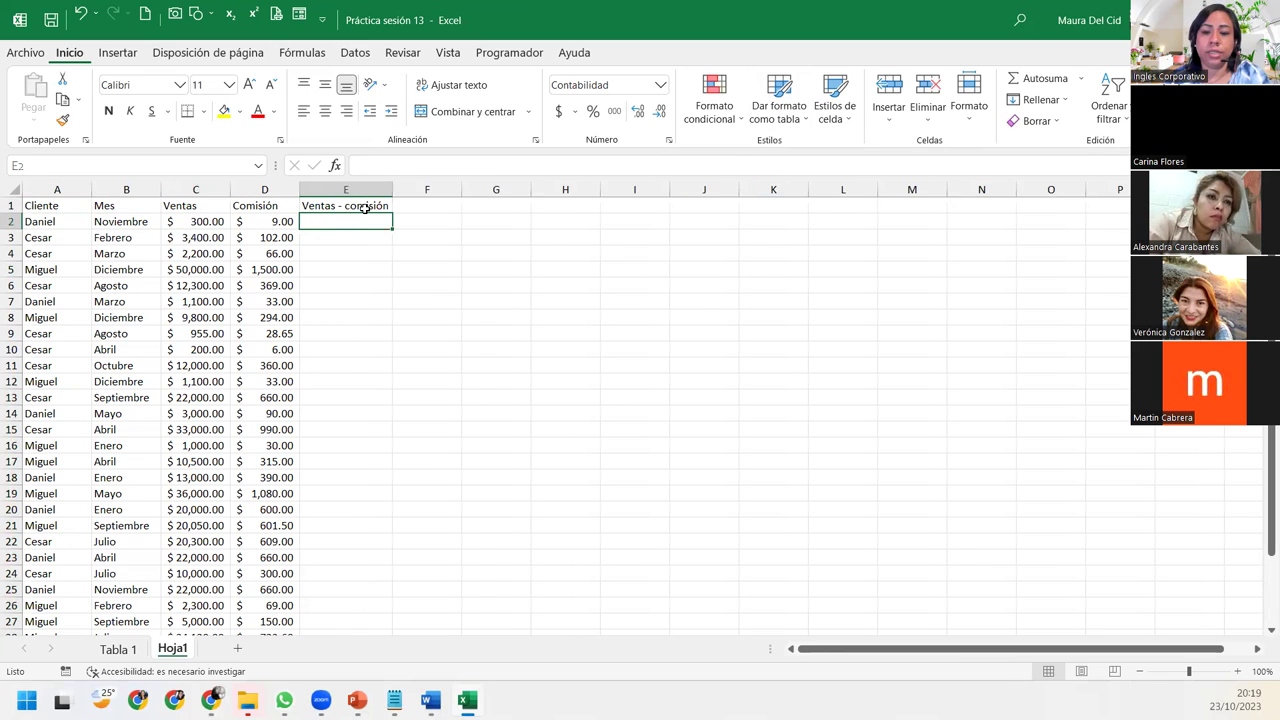
Step: Enter the formula =C2-D2 in E2 on Hoja1
text(=)
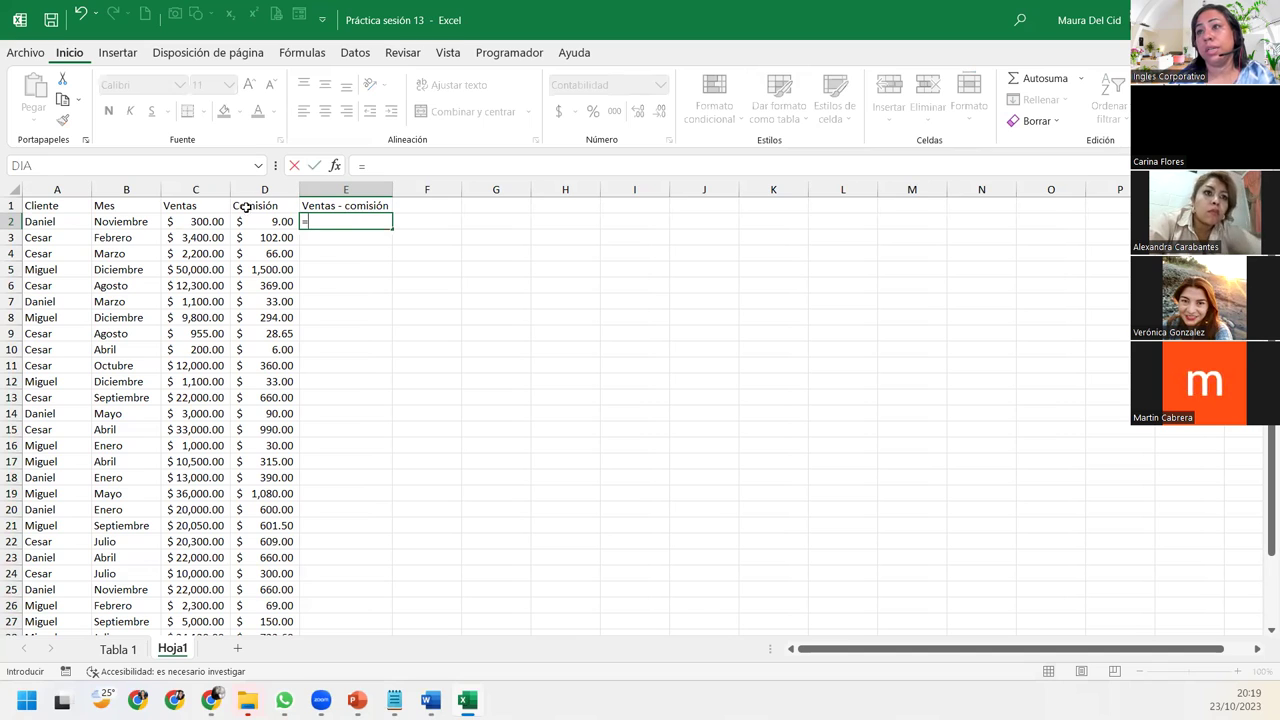
click(219, 223)
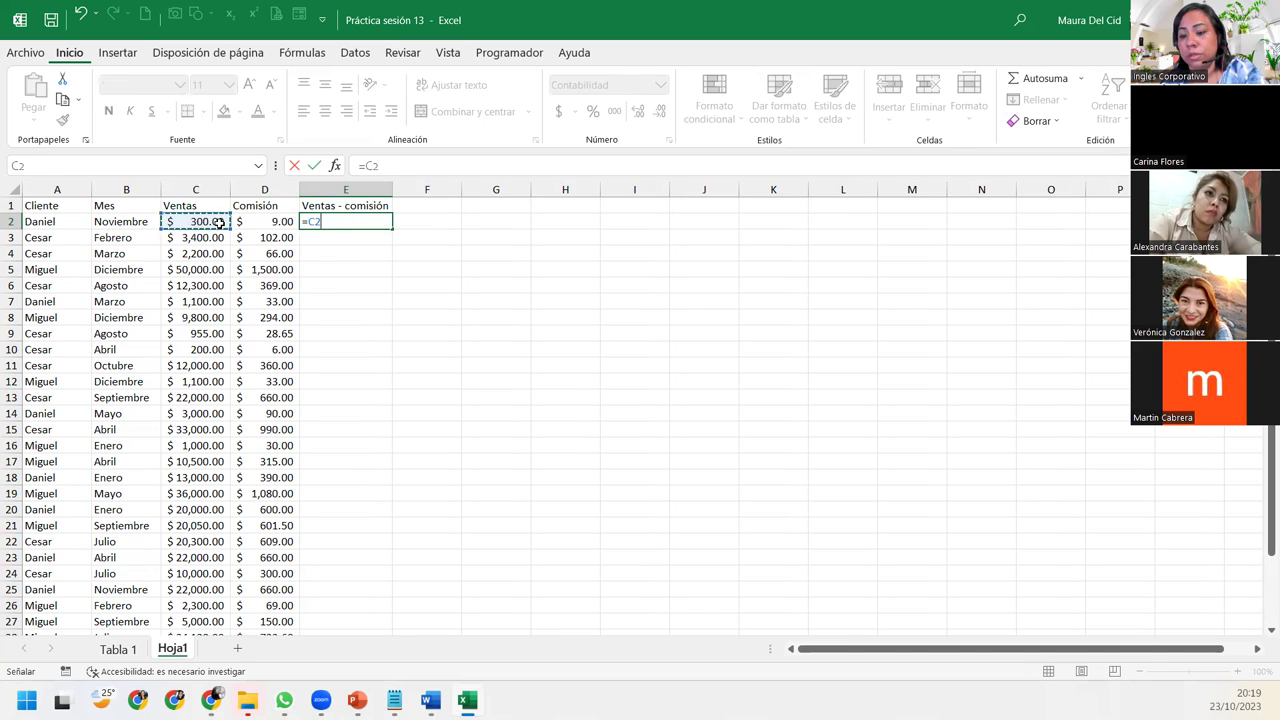
text(-)
click(263, 223)
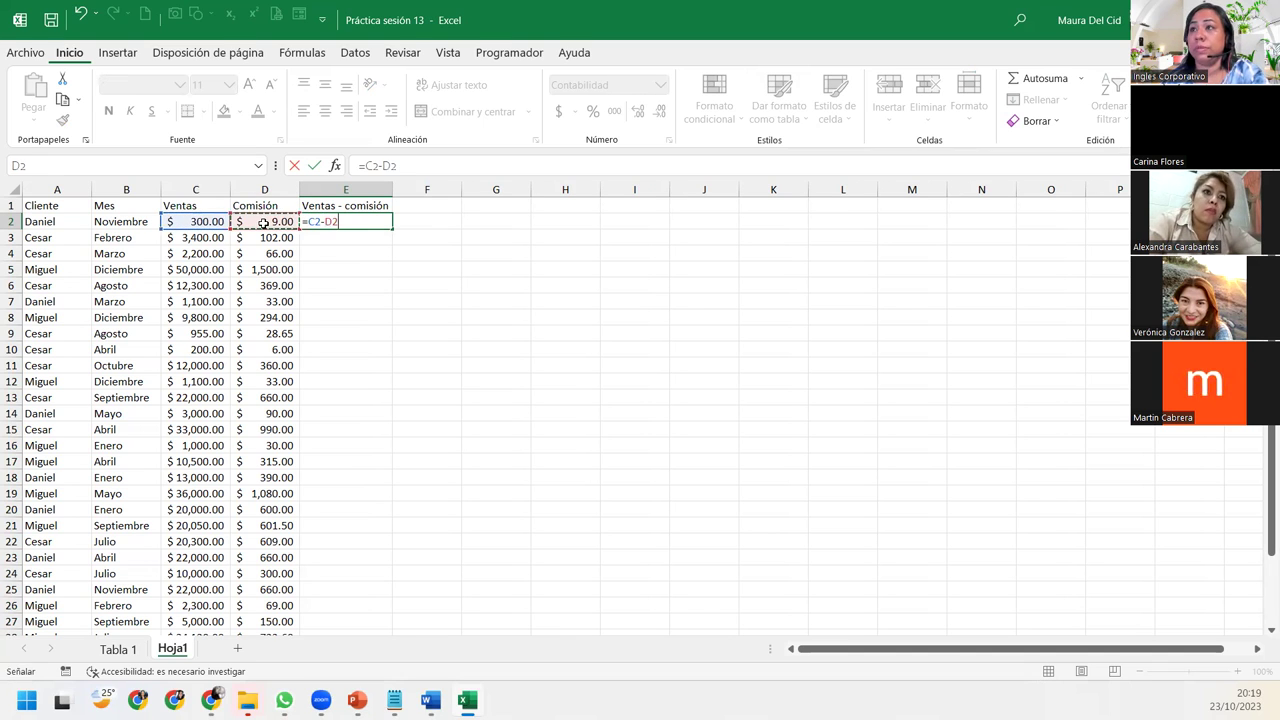
key(Return)
Step: Fill the =C2-D2 formula down from E2 to E32
click(323, 222)
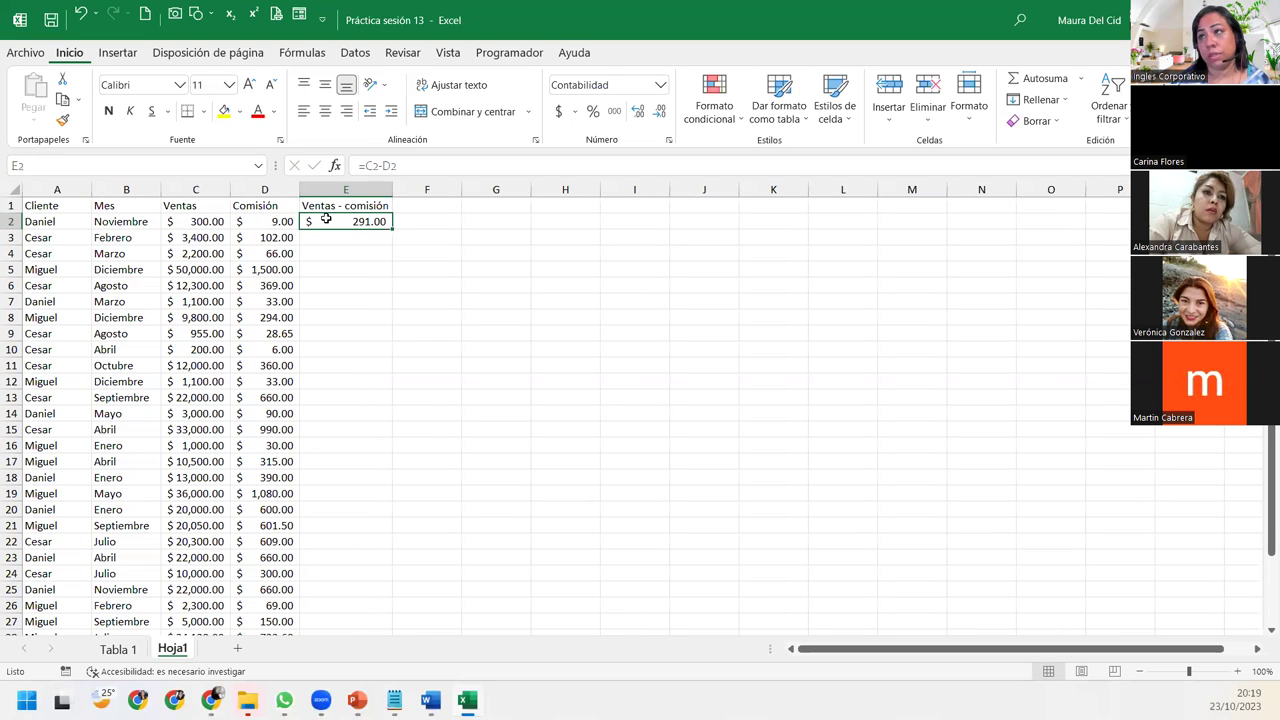
mouse_move(392, 230)
mouse_down()
mouse_move(375, 624)
mouse_move(386, 611)
mouse_up()
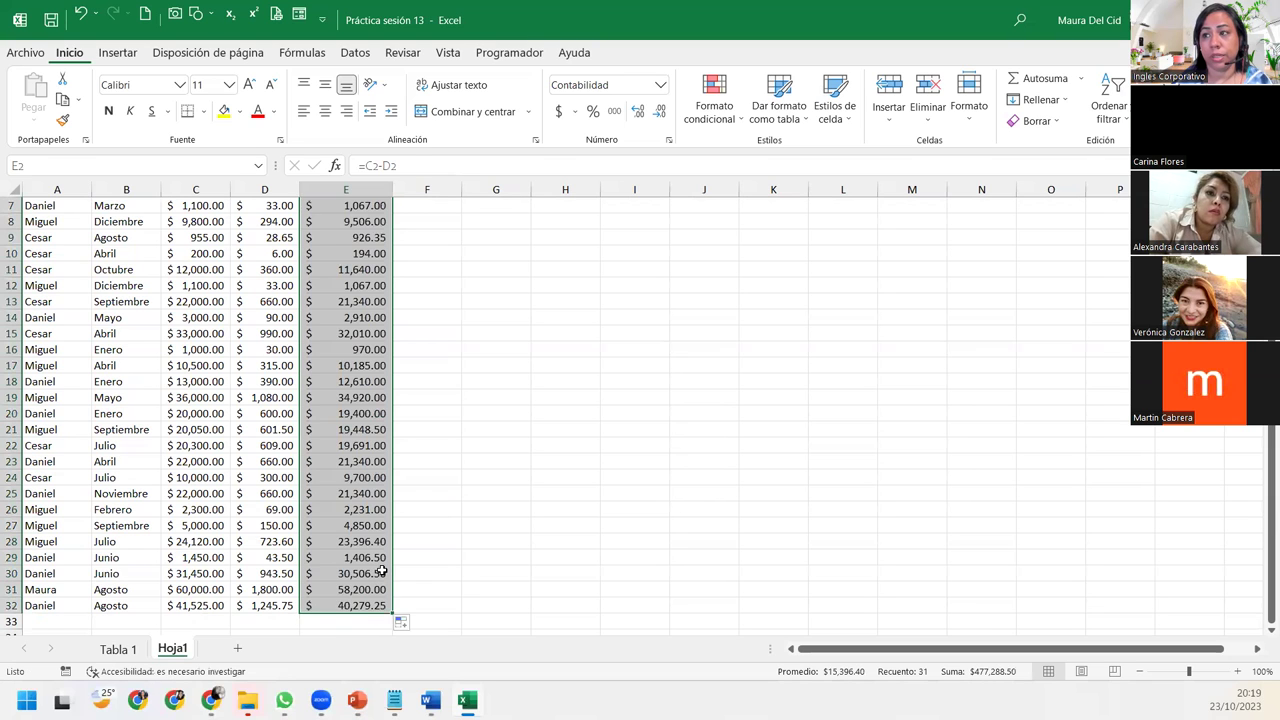
scroll(380, 570, up, 2)
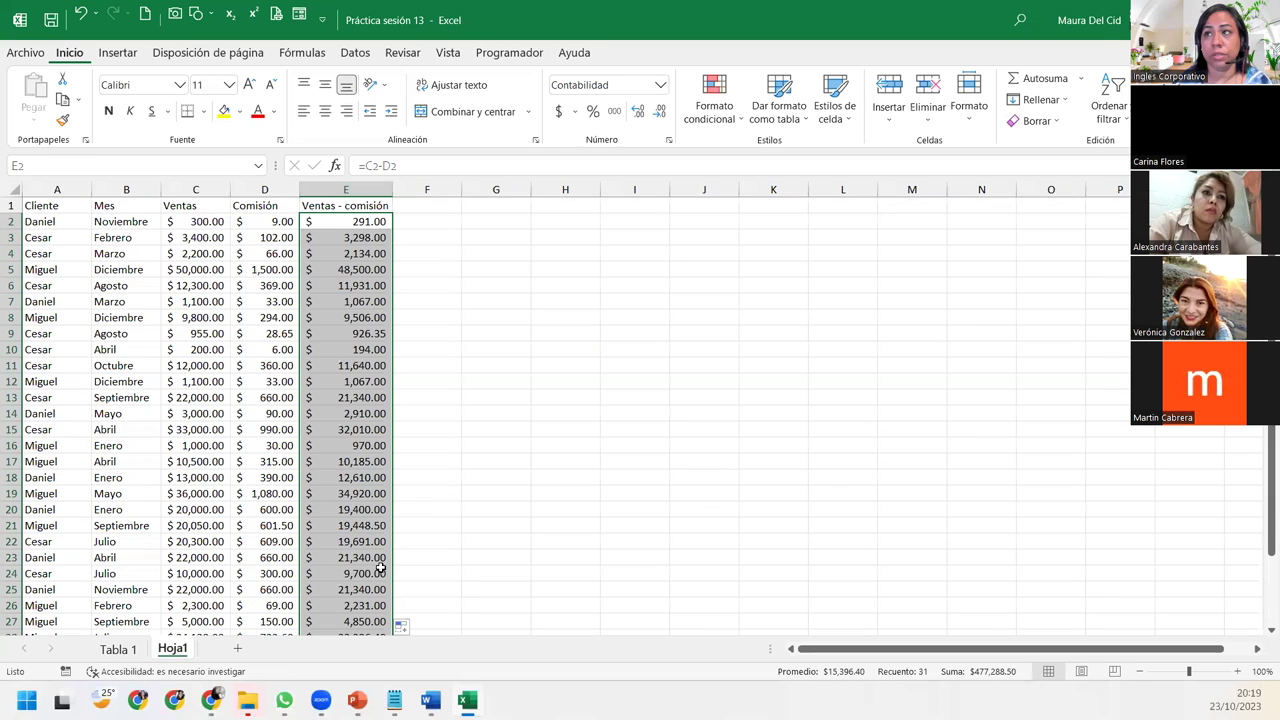
click(302, 220)
drag(48, 205, 350, 205)
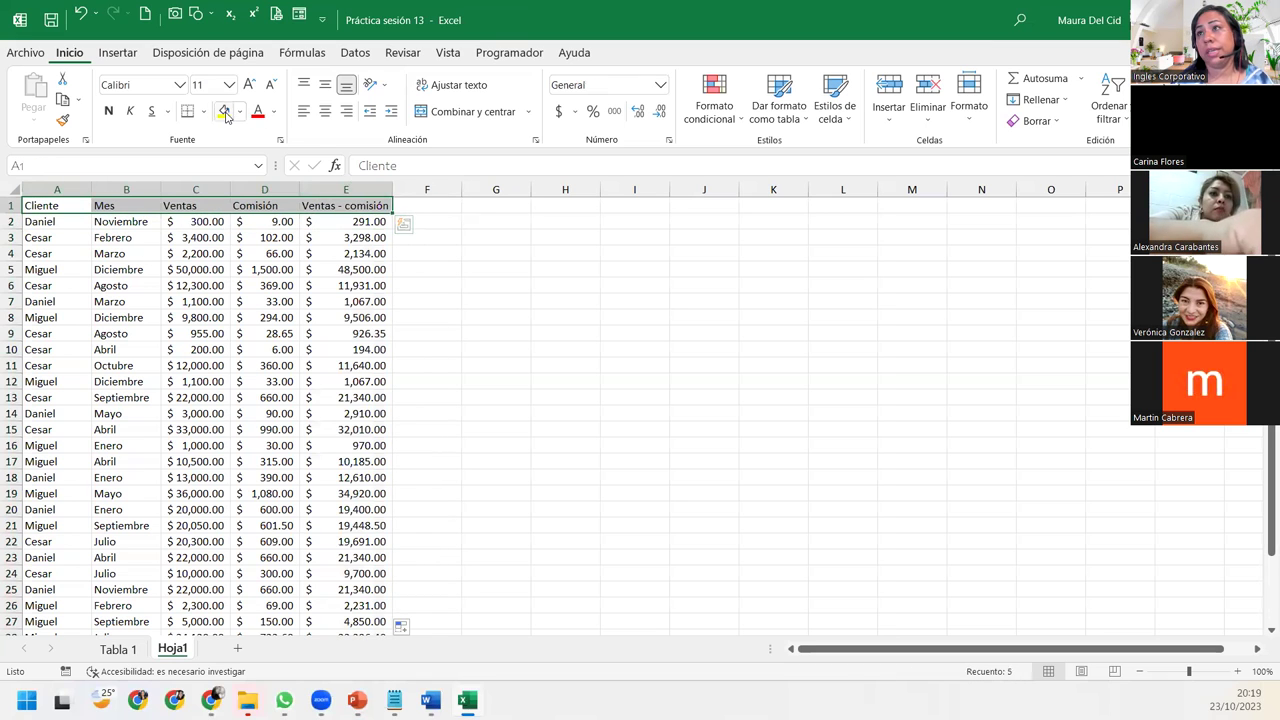
Step: Fill headers A1:E1 yellow and give A2:E32 a light blue outline with dotted interior borders
click(224, 111)
mouse_move(89, 225)
mouse_down()
mouse_move(386, 688)
mouse_move(386, 592)
mouse_up()
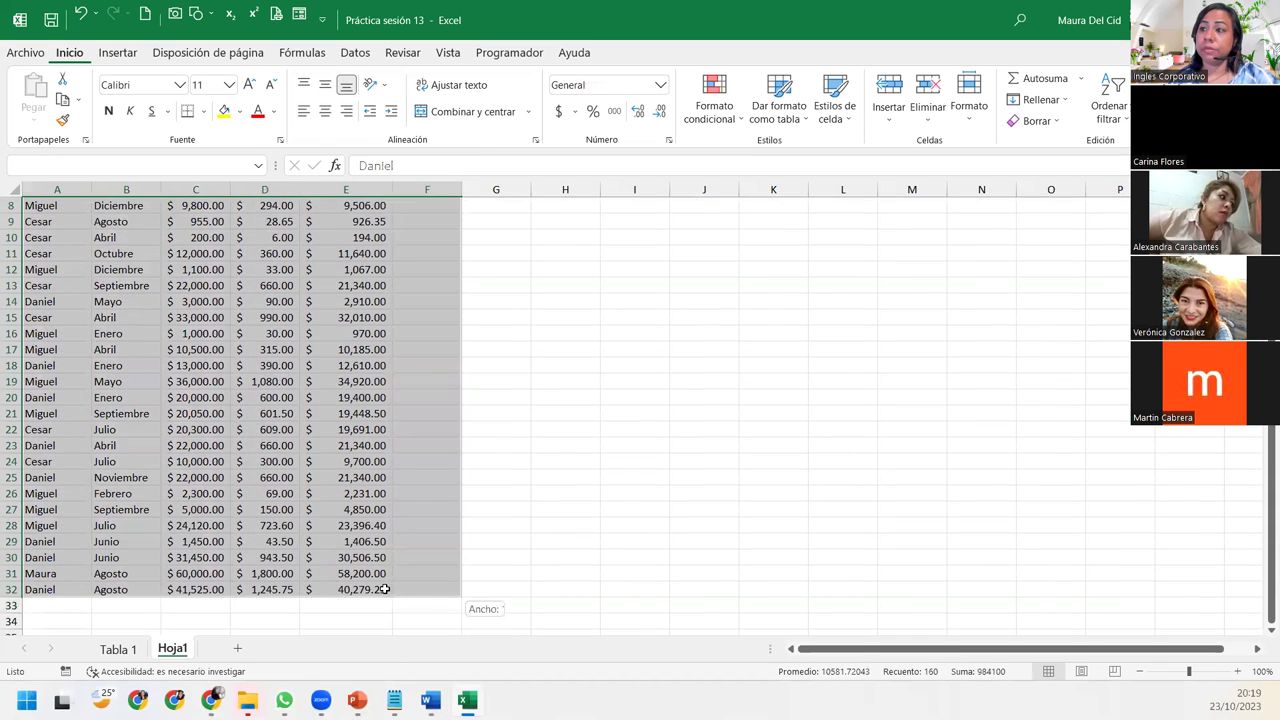
click(203, 111)
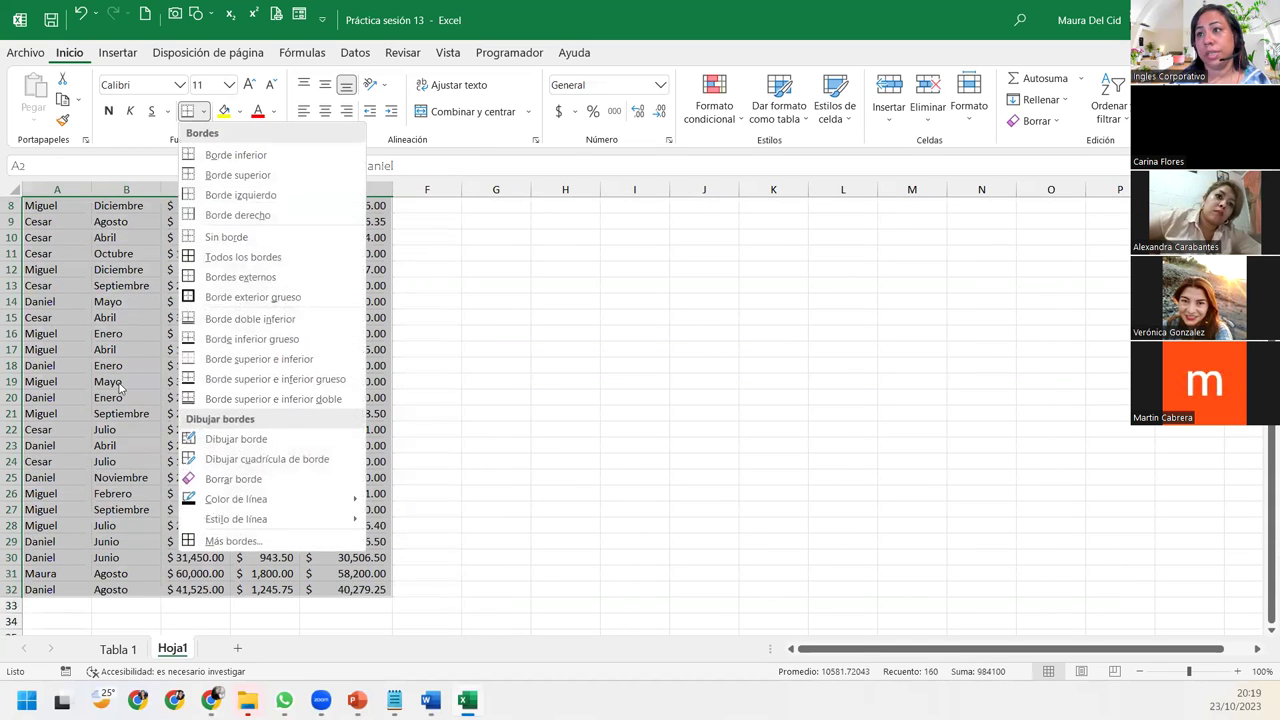
click(240, 545)
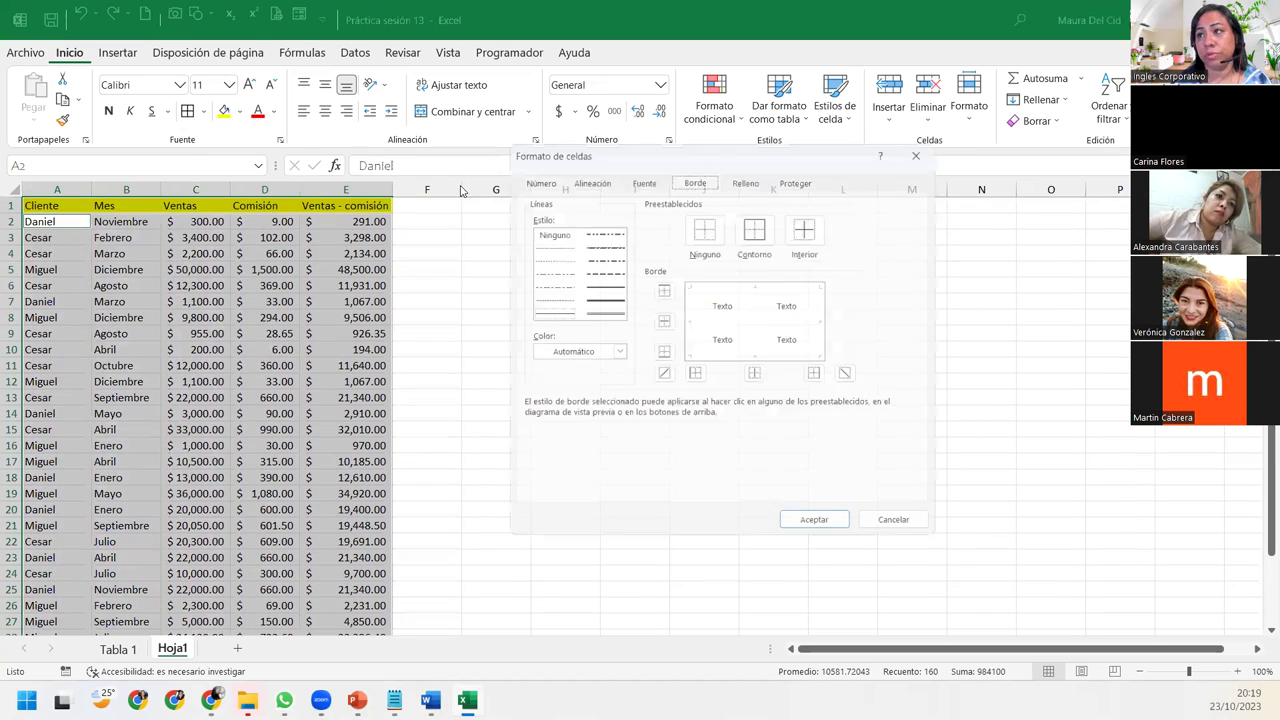
click(612, 352)
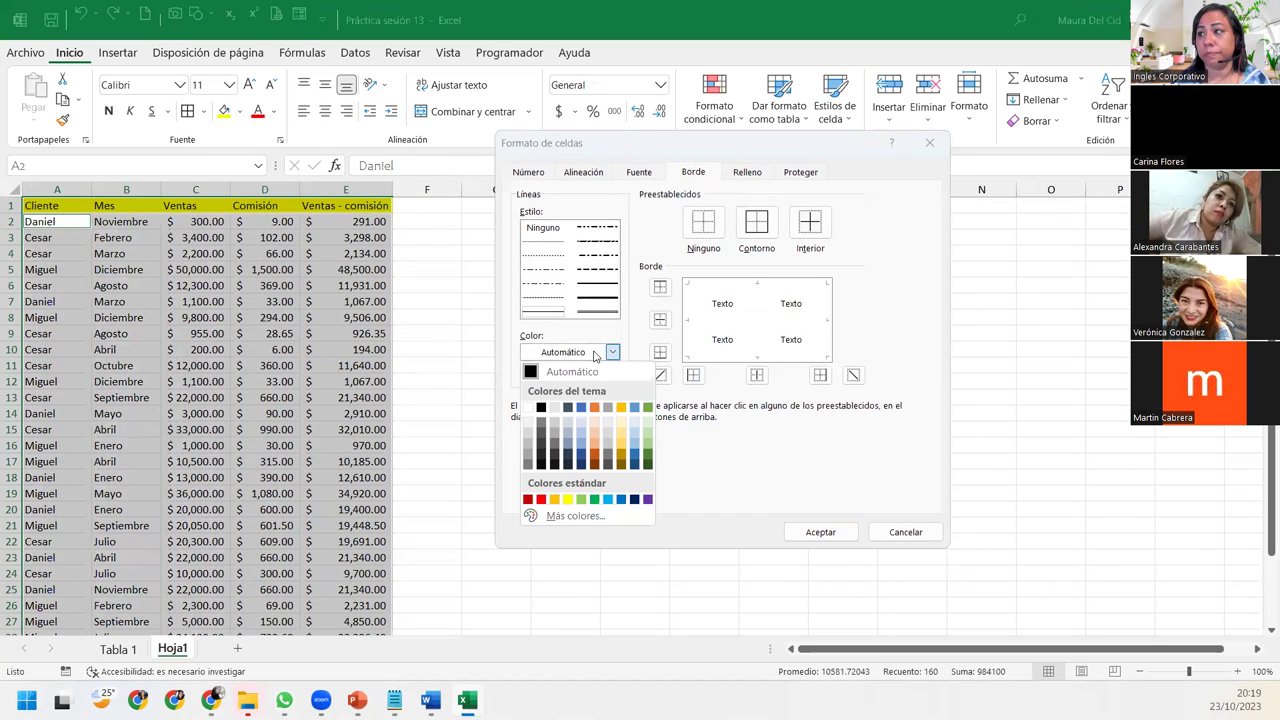
click(608, 509)
click(765, 224)
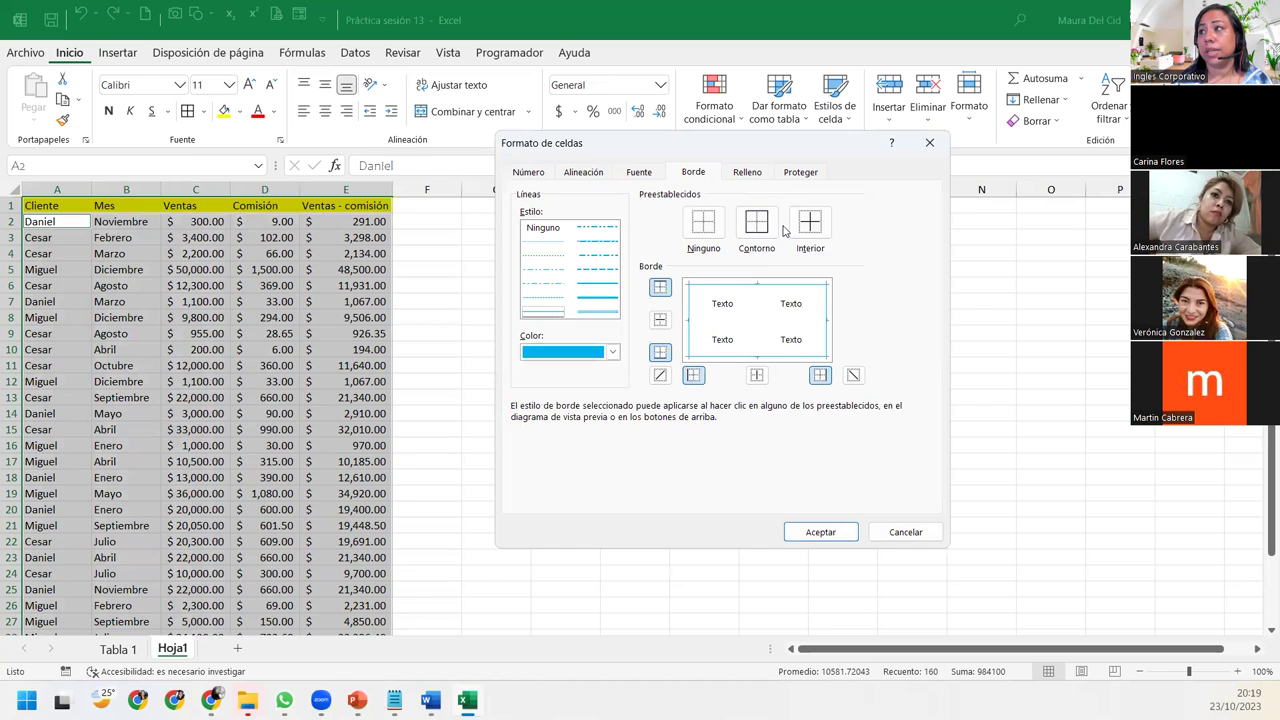
click(582, 268)
click(812, 230)
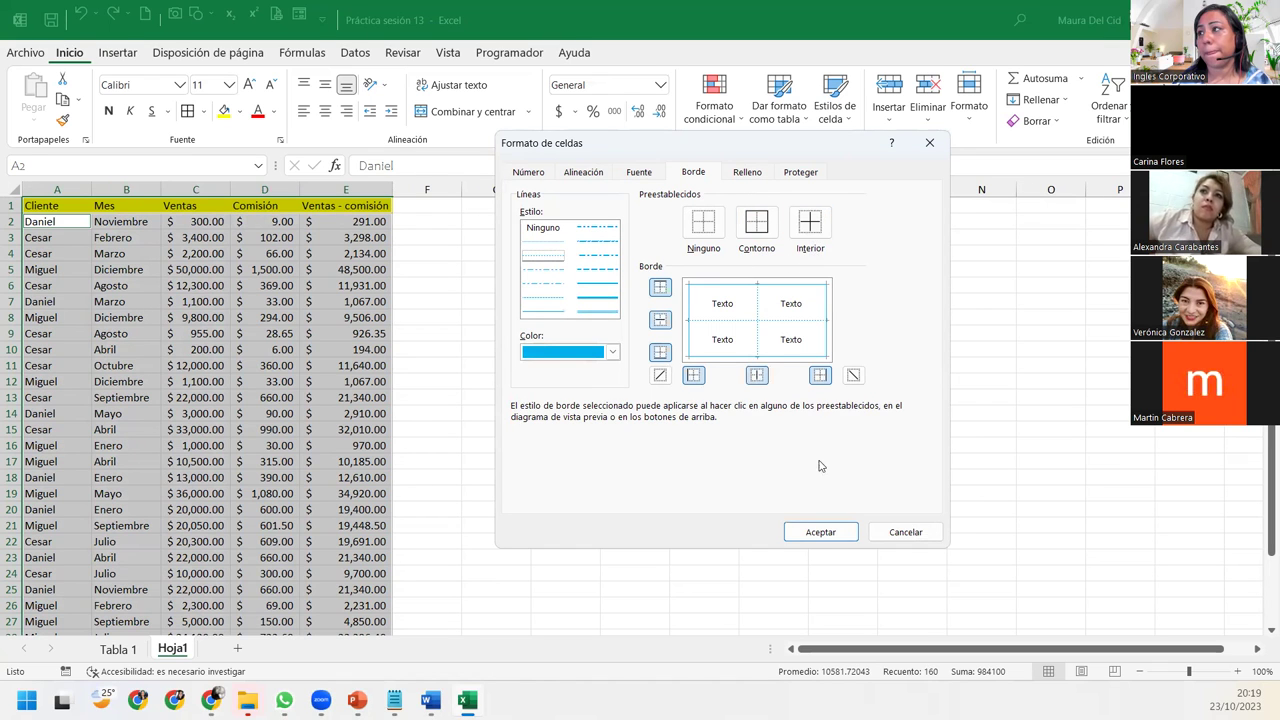
click(820, 532)
click(168, 290)
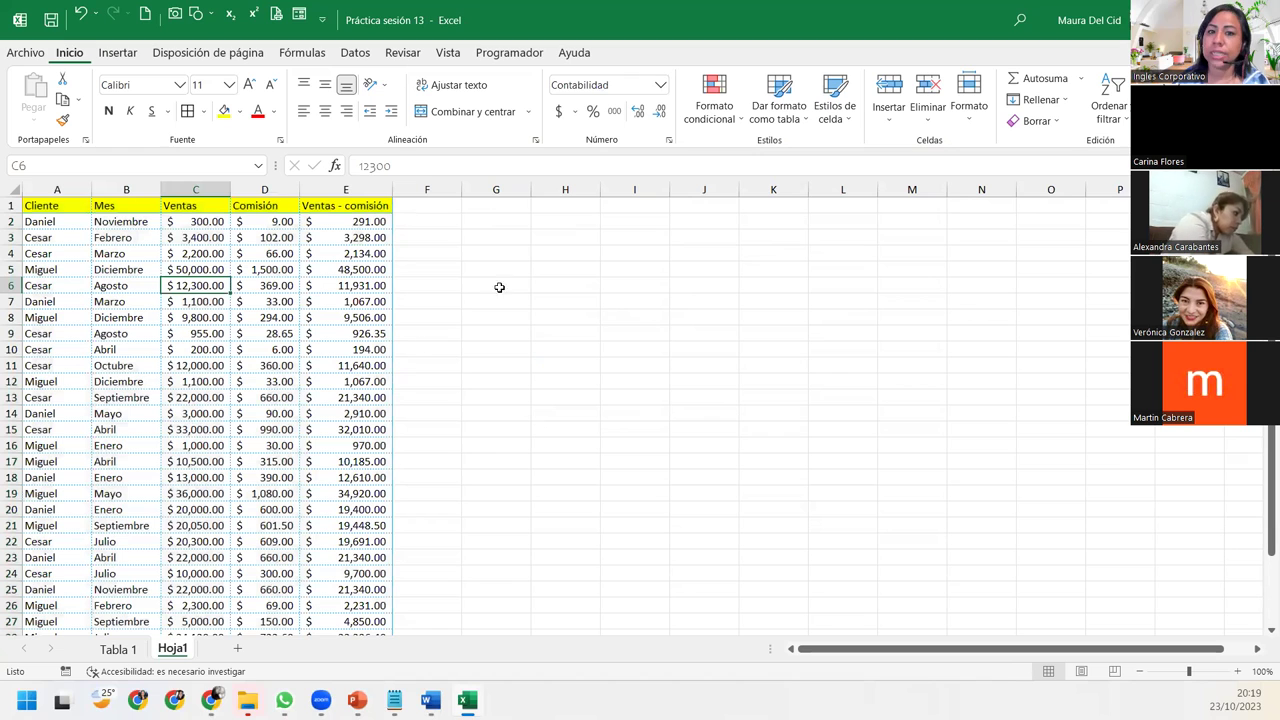
click(357, 222)
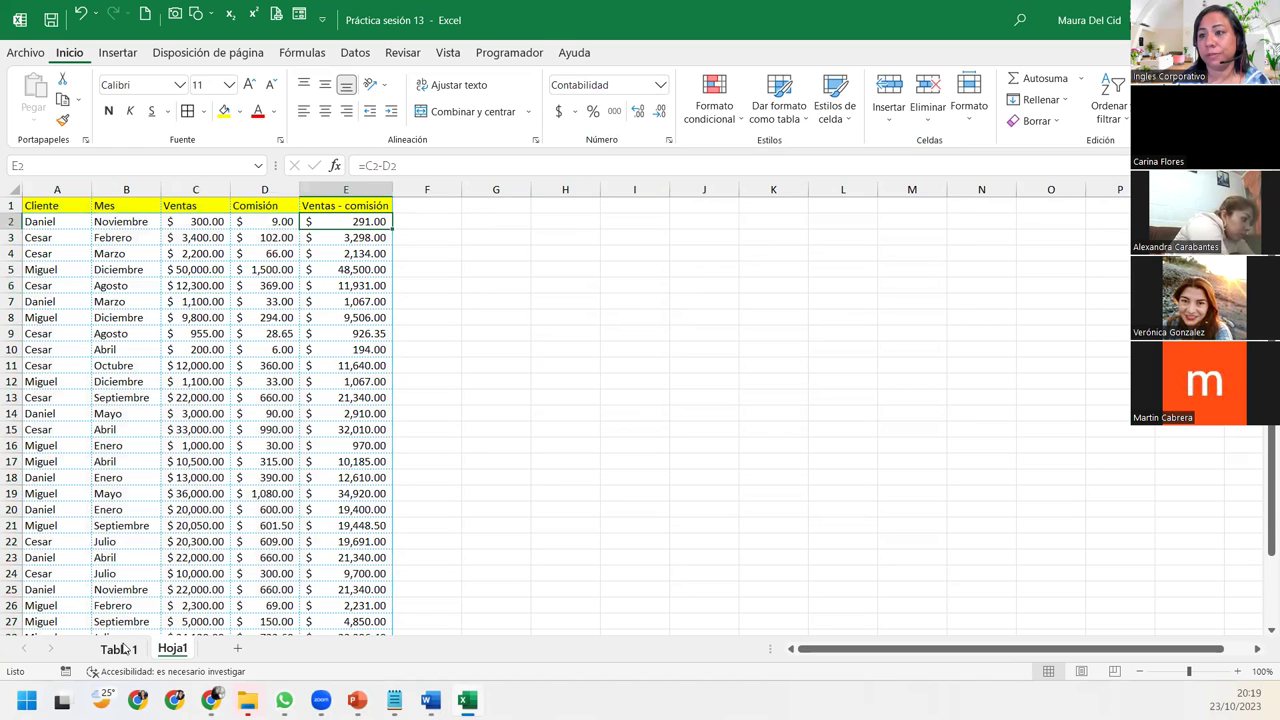
Step: Switch to the Tabla 1 sheet, check E2's formula, and zoom out to 130%
click(118, 649)
click(717, 380)
scroll(717, 380, up, 6)
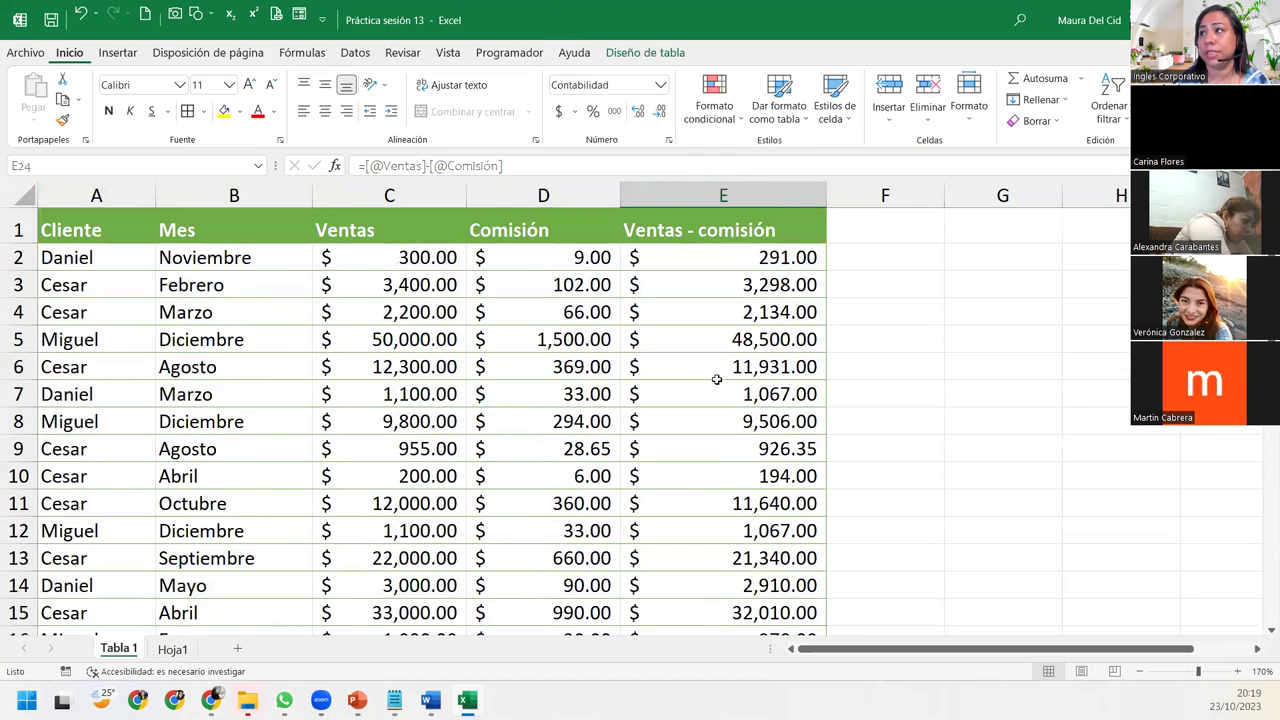
click(719, 258)
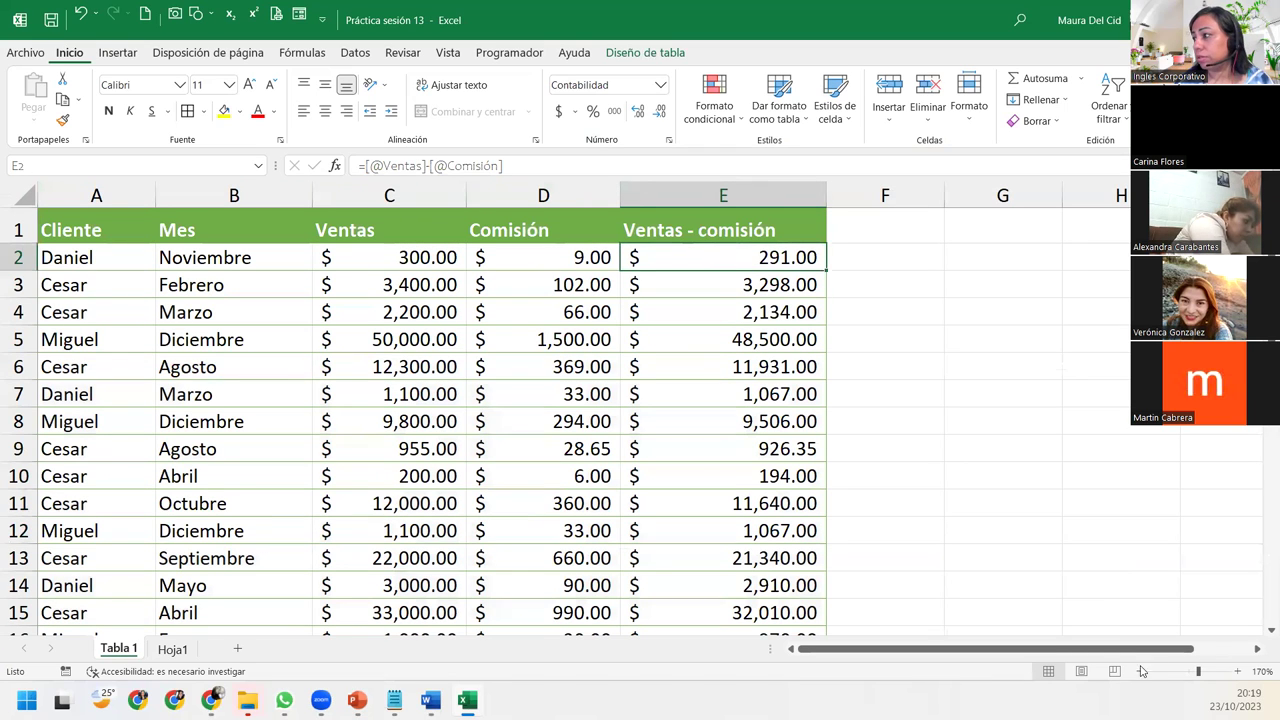
click(1139, 671)
click(1139, 671)
click(1139, 671)
click(1139, 671)
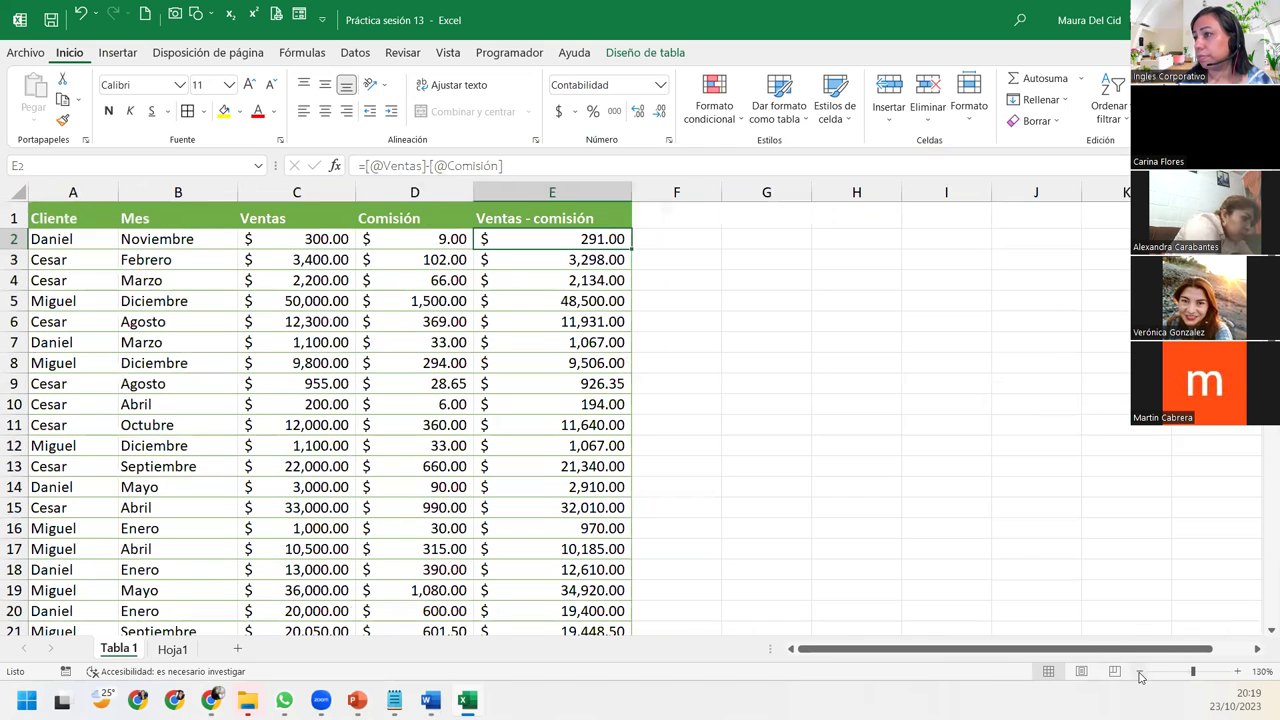
Step: Browse the green sales table, inspecting Ventas values such as C7 and C26
scroll(376, 291, down, 1)
scroll(376, 291, down, 3)
scroll(376, 291, down, 3)
scroll(376, 291, up, 6)
click(266, 342)
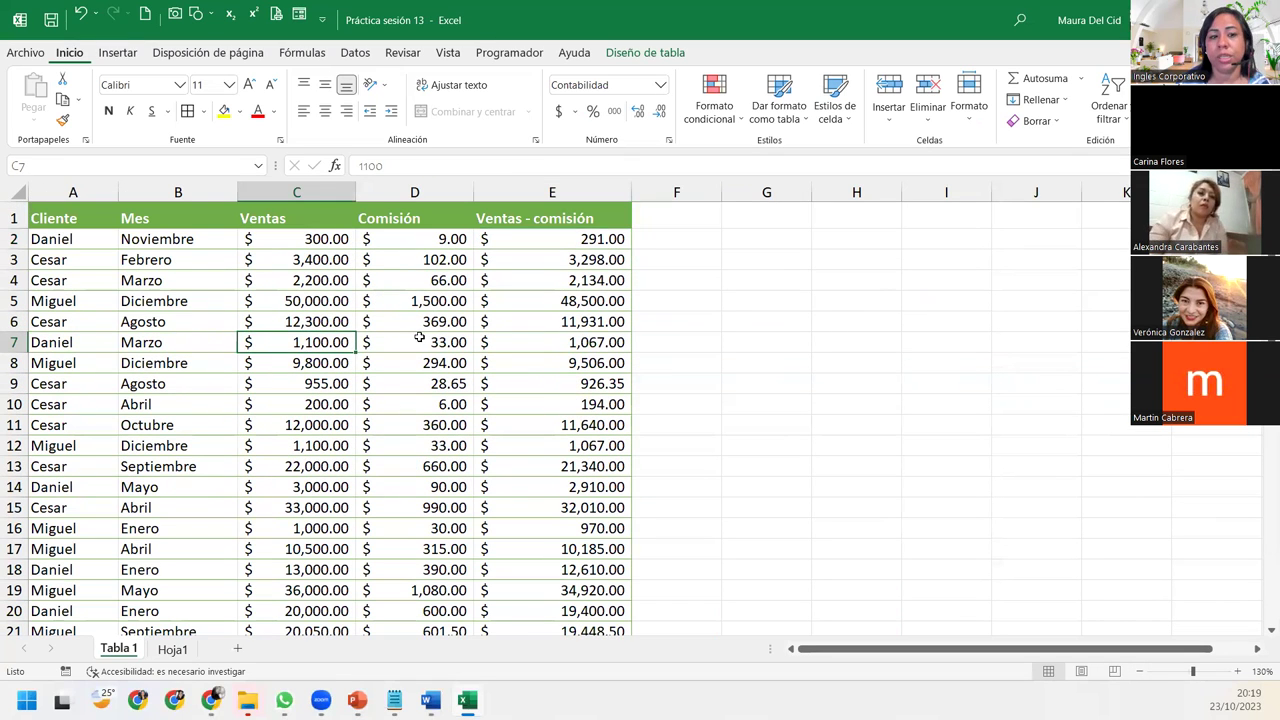
scroll(419, 337, down, 2)
scroll(419, 337, down, 1)
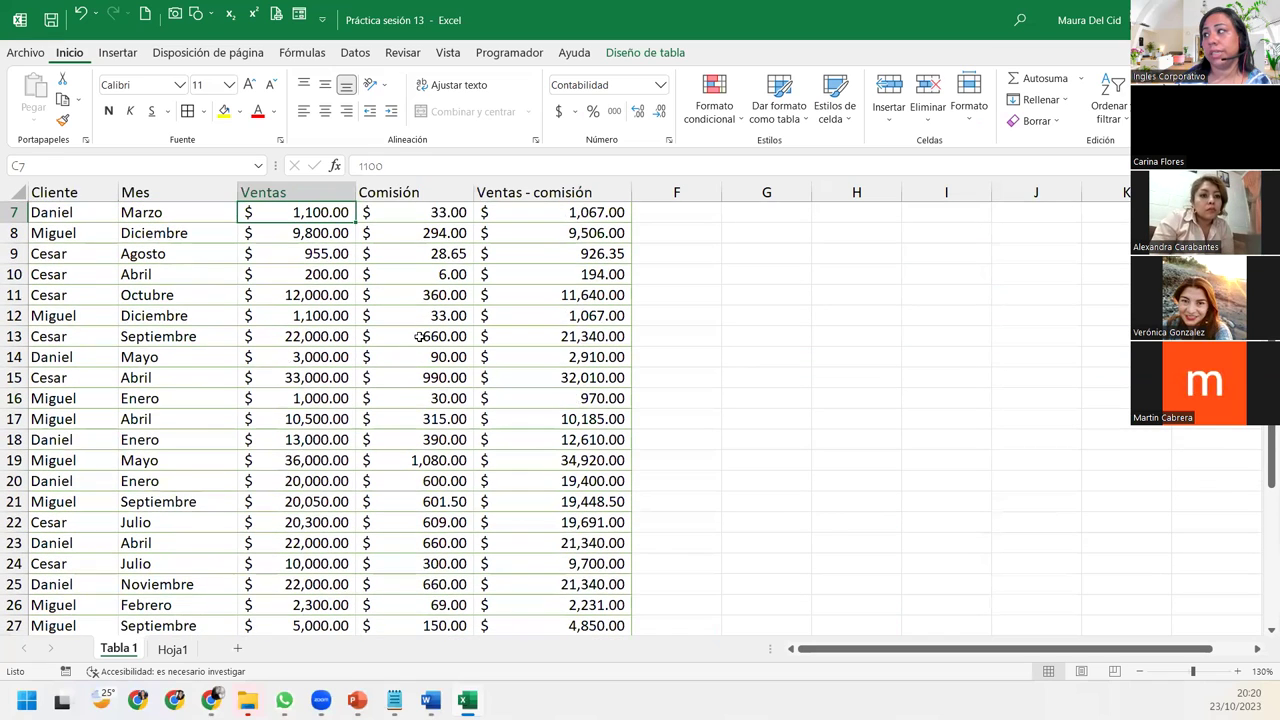
scroll(419, 337, down, 2)
scroll(409, 320, down, 2)
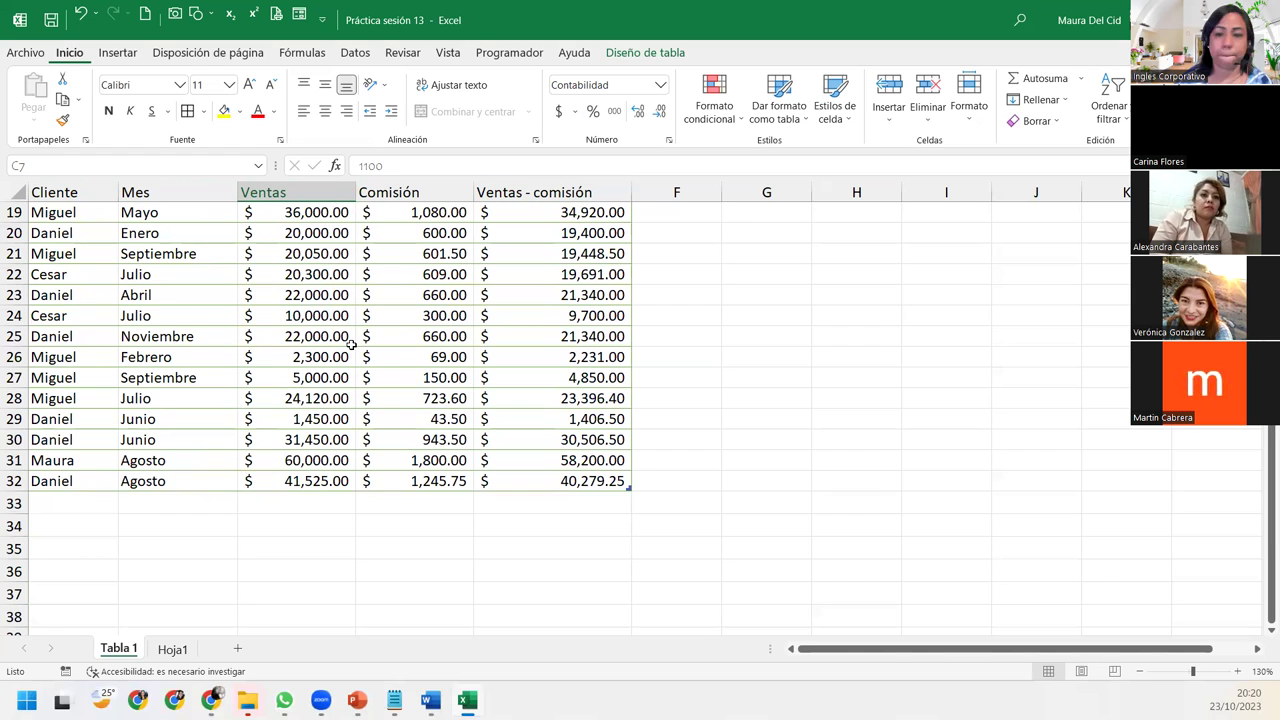
scroll(352, 344, up, 6)
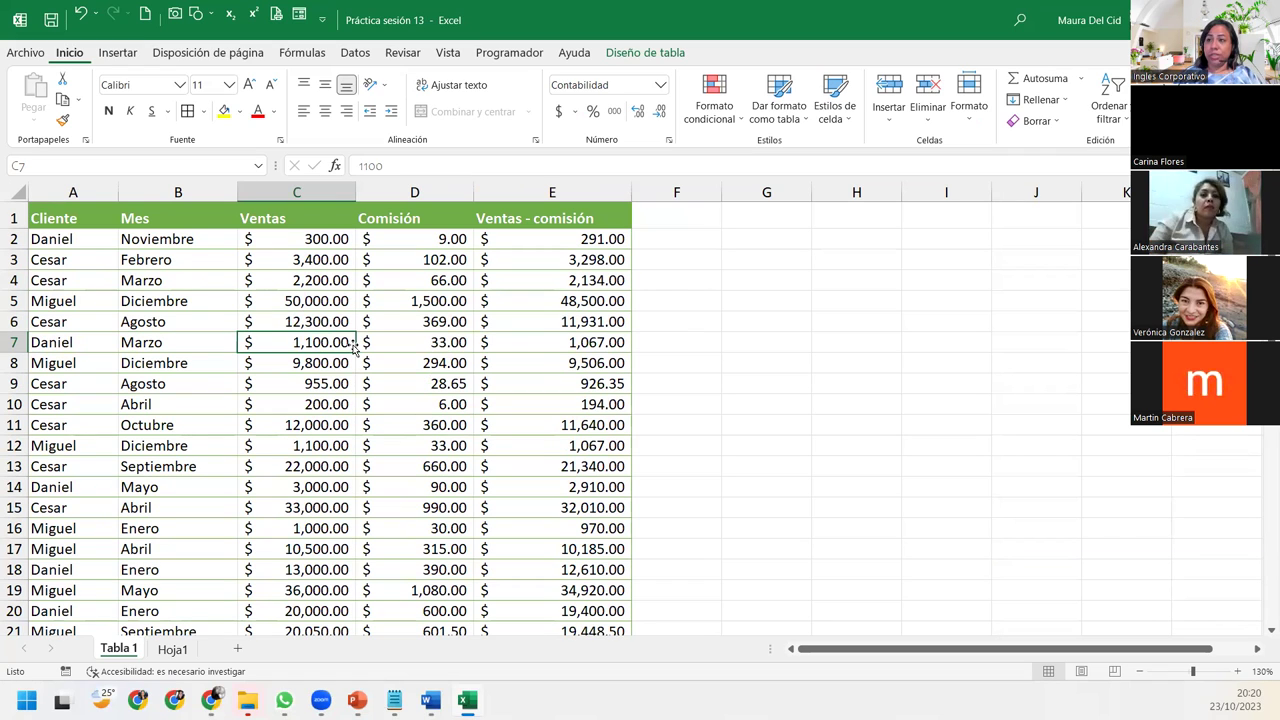
scroll(352, 344, down, 3)
scroll(354, 344, down, 2)
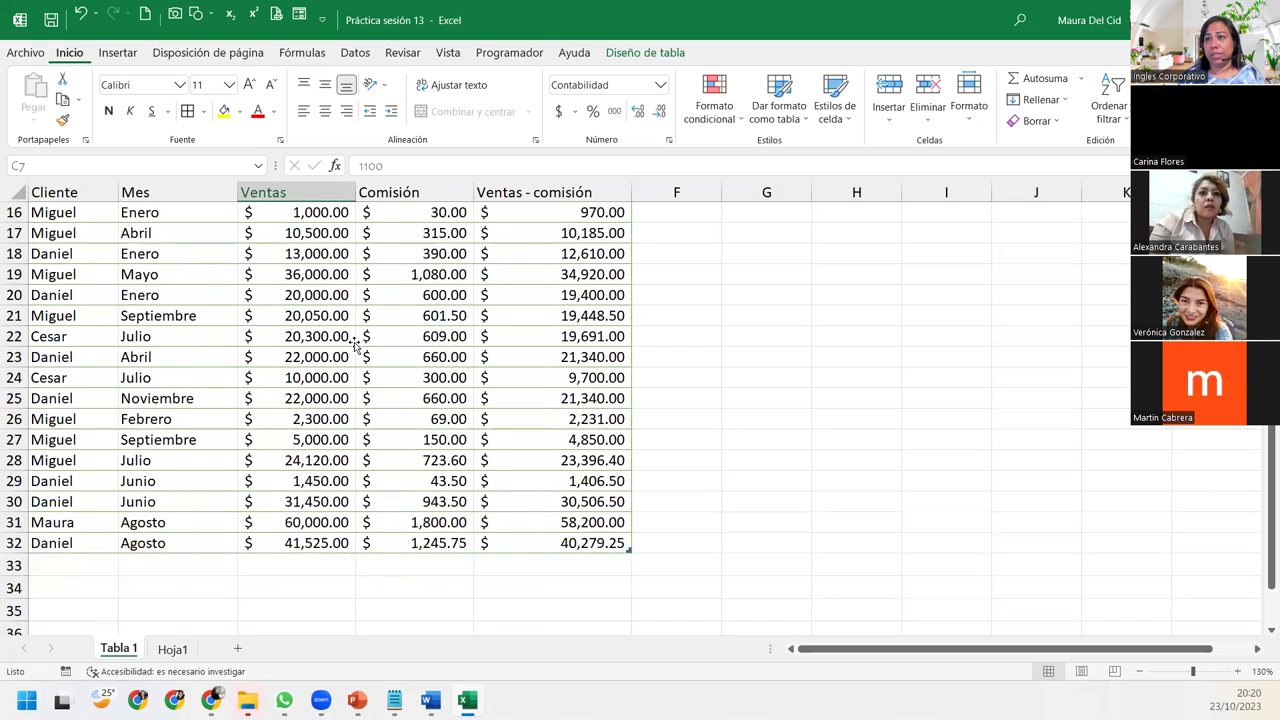
scroll(354, 344, down, 1)
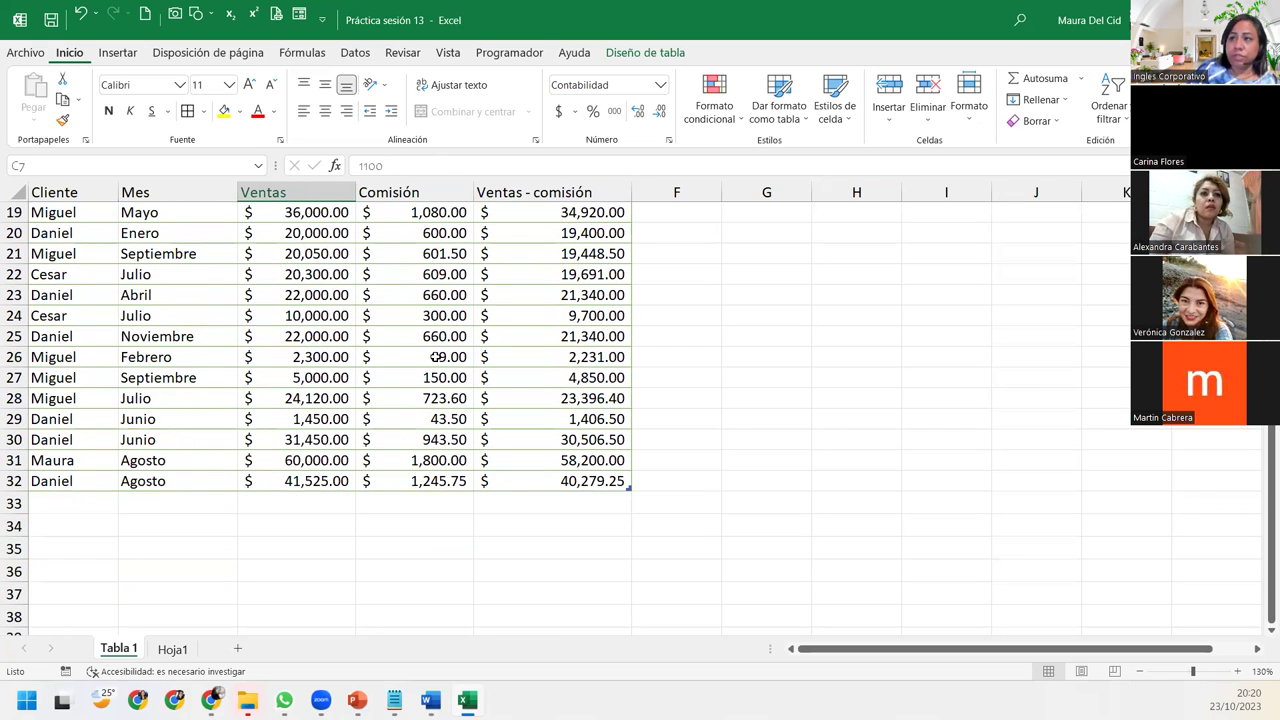
click(337, 364)
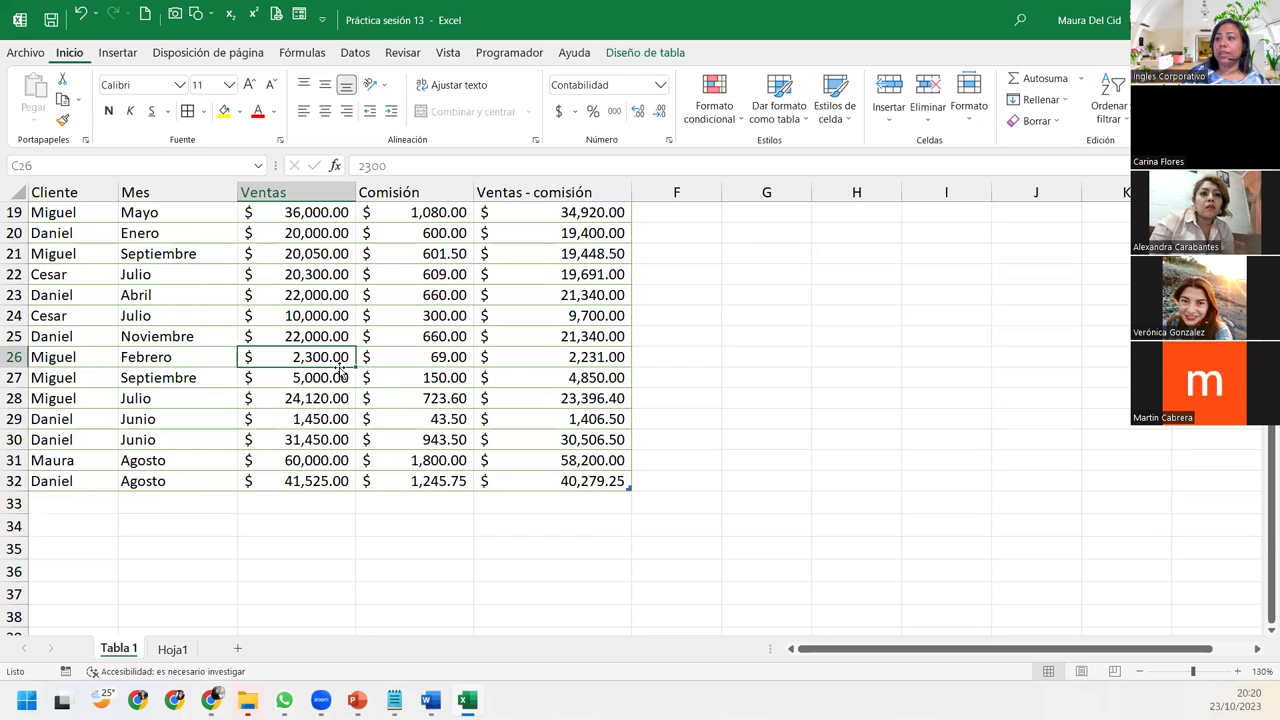
click(736, 343)
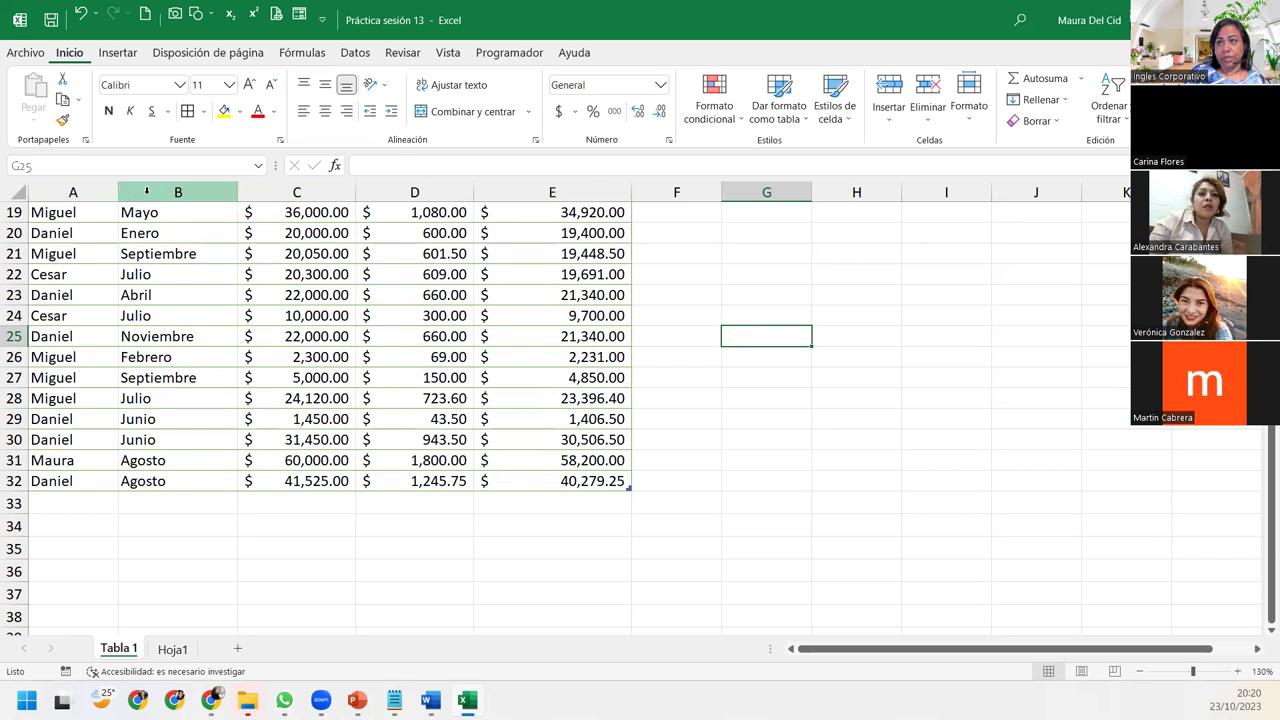
click(277, 318)
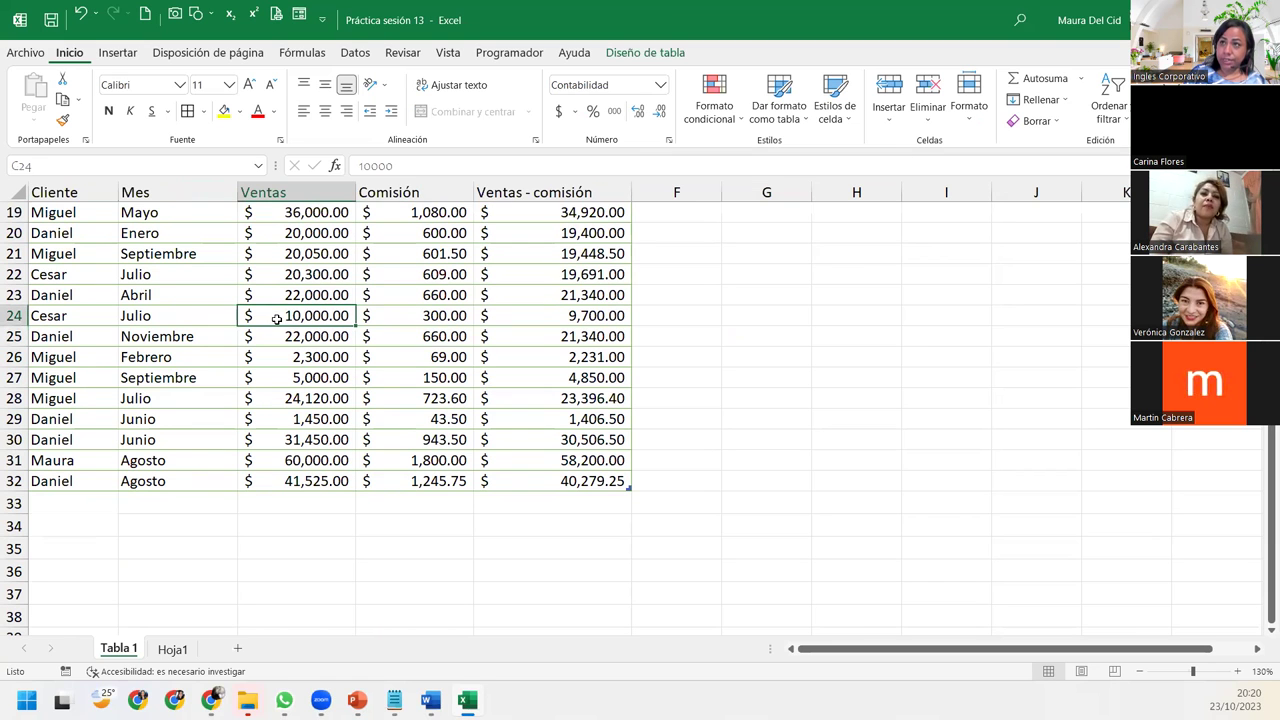
scroll(277, 320, up, 6)
scroll(277, 318, down, 8)
scroll(277, 318, up, 7)
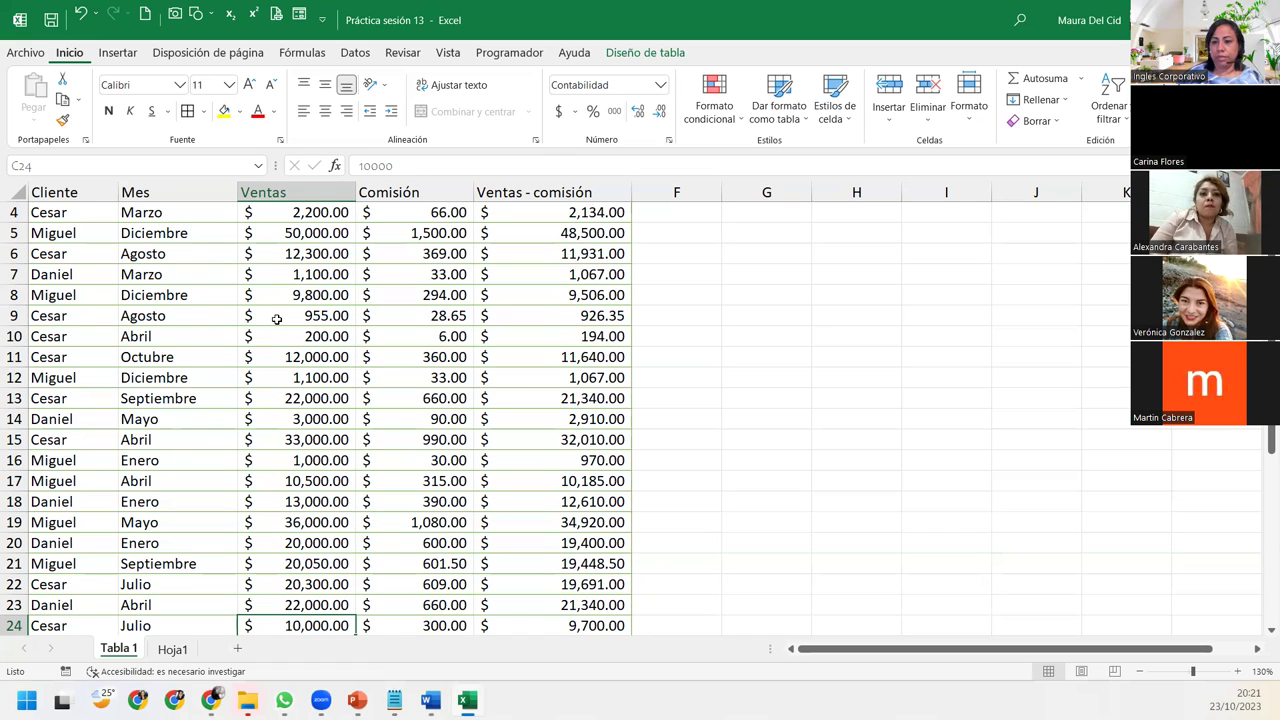
click(416, 396)
scroll(427, 398, down, 8)
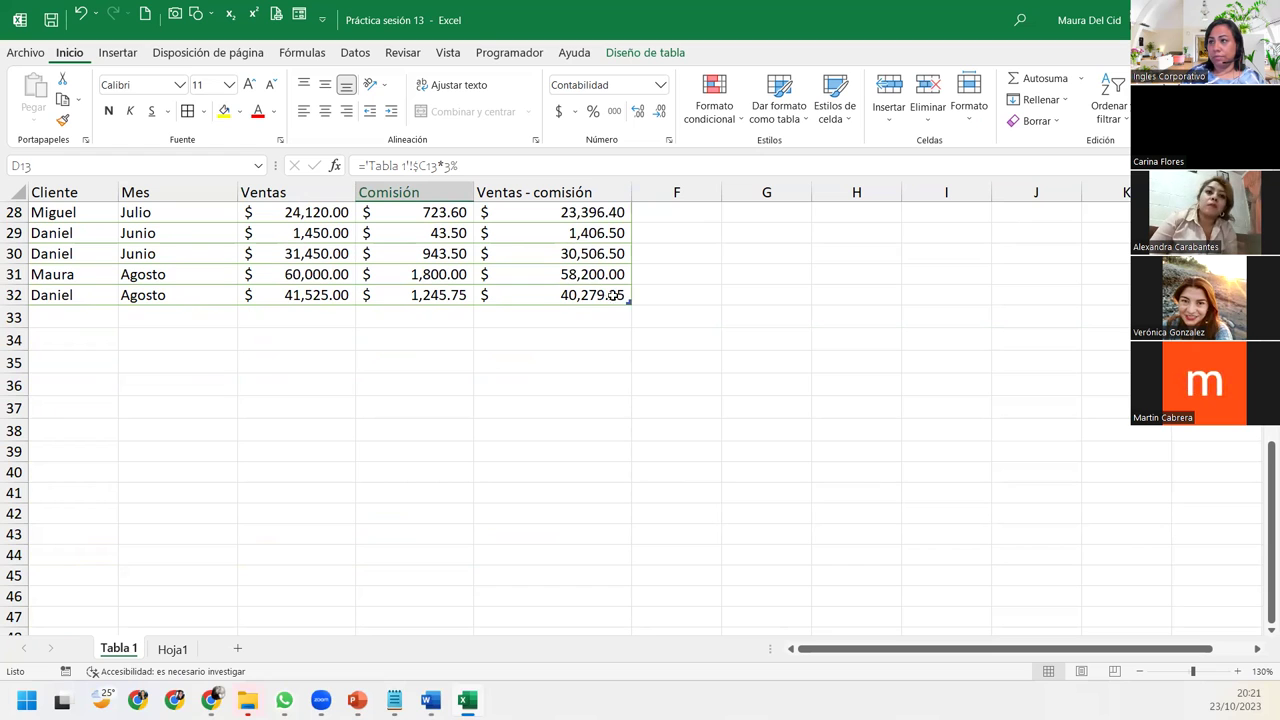
scroll(575, 332, up, 6)
scroll(577, 333, down, 5)
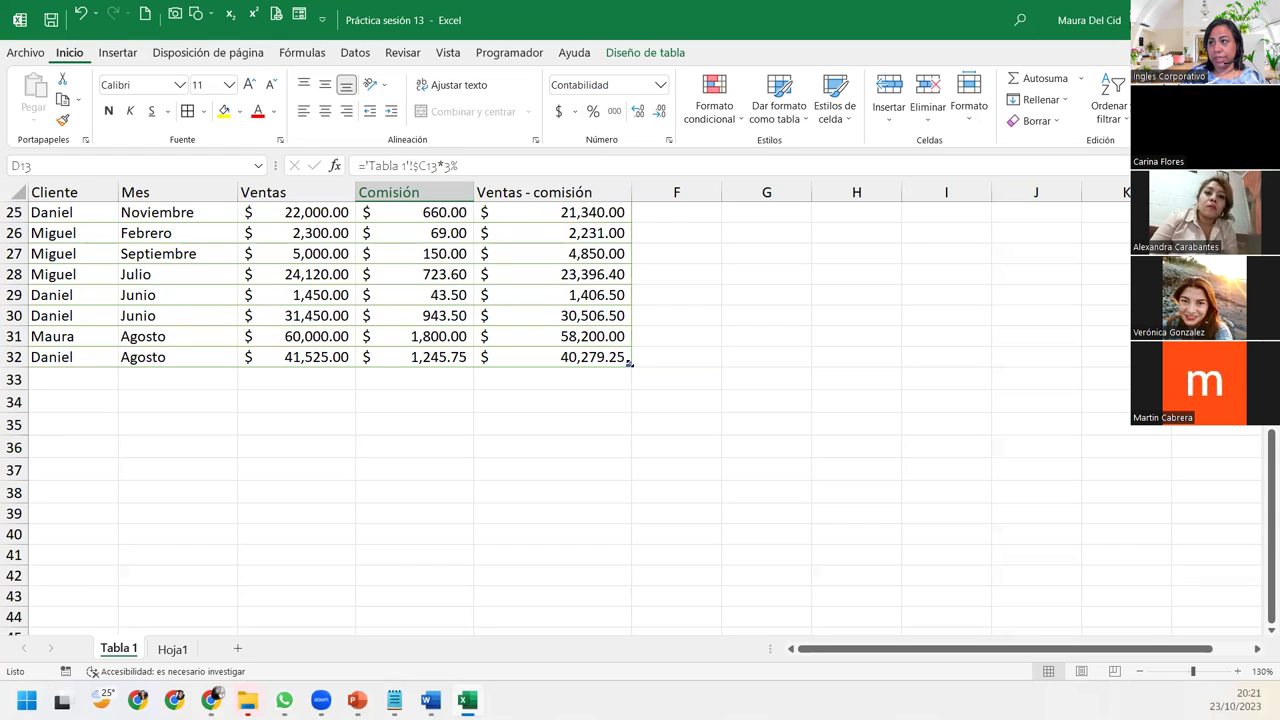
Step: Extend Tabla1 one column into F, adding the Columna1 header, and select F1
drag(640, 363, 694, 363)
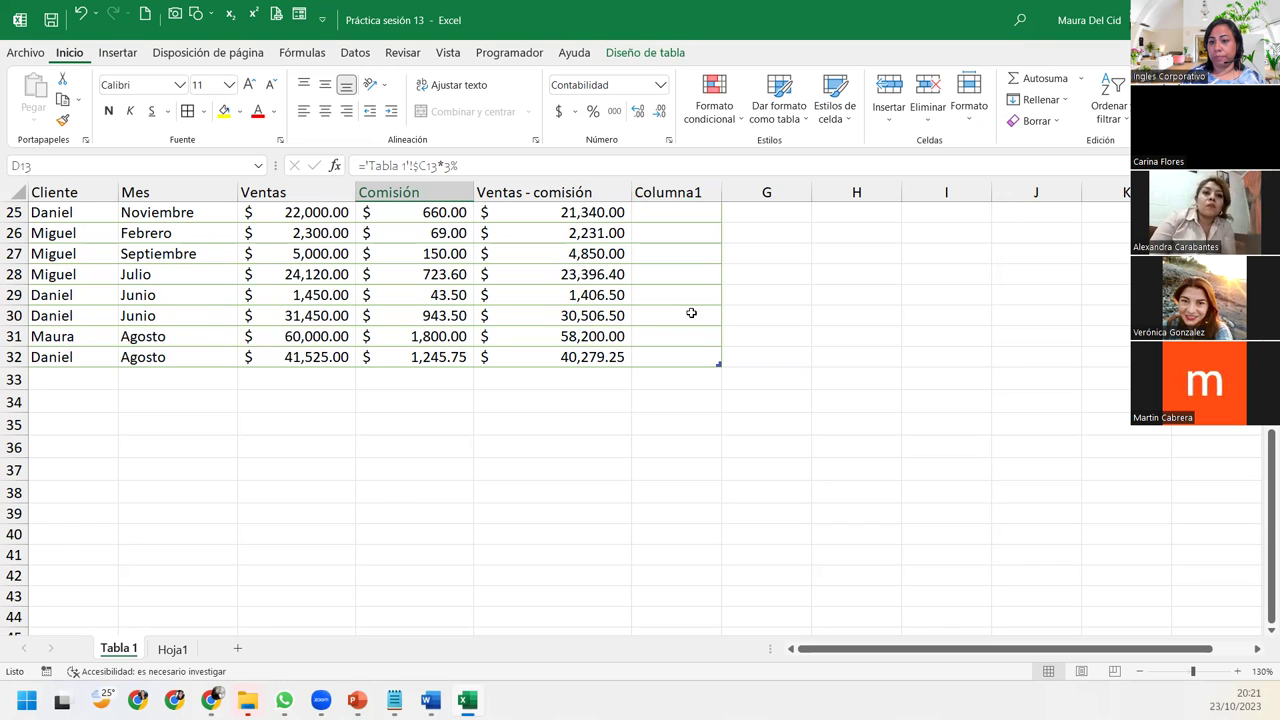
scroll(691, 313, up, 8)
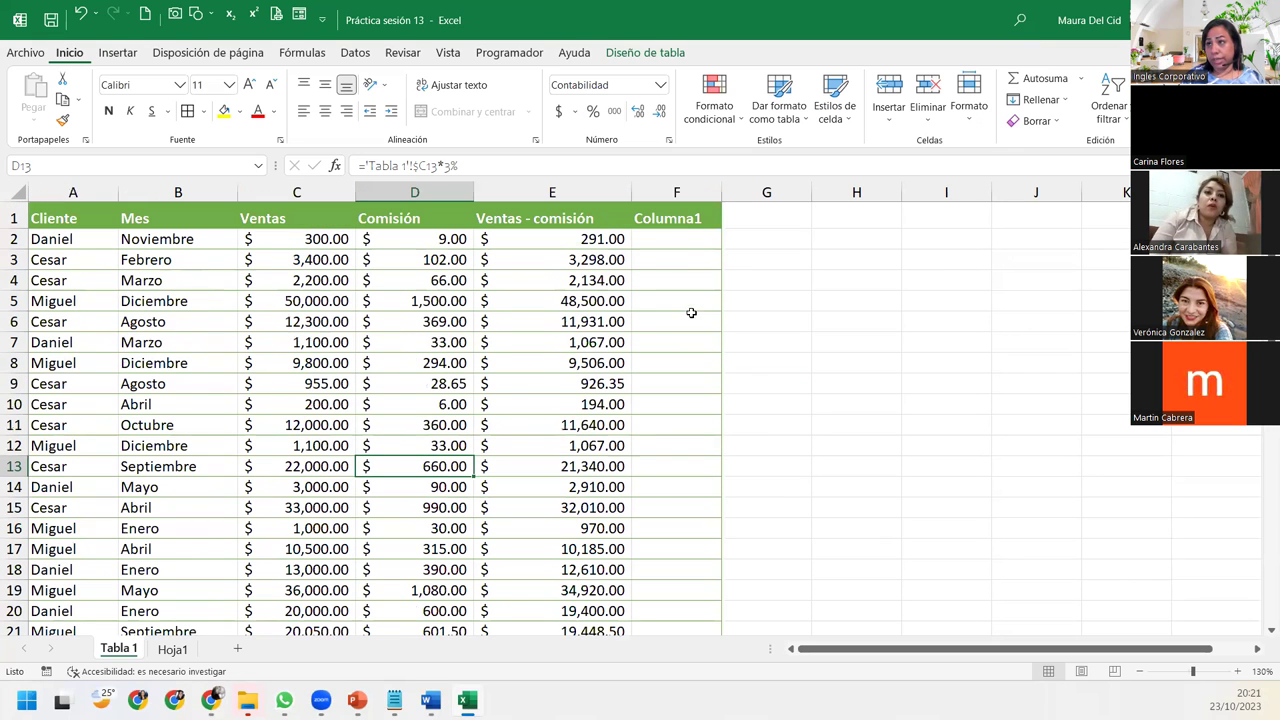
click(684, 221)
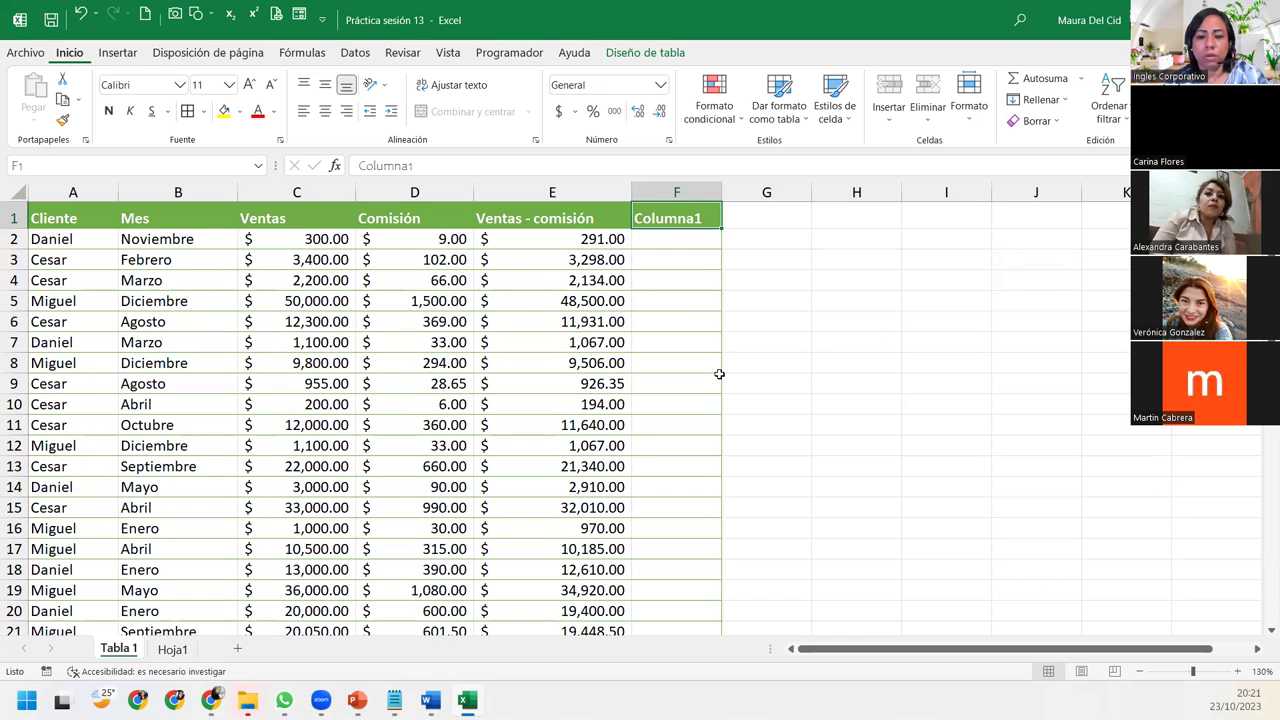
Step: Rename column F to Promedio and enter =PROMEDIO over each row's Ventas and Comisión
text(Promedio)
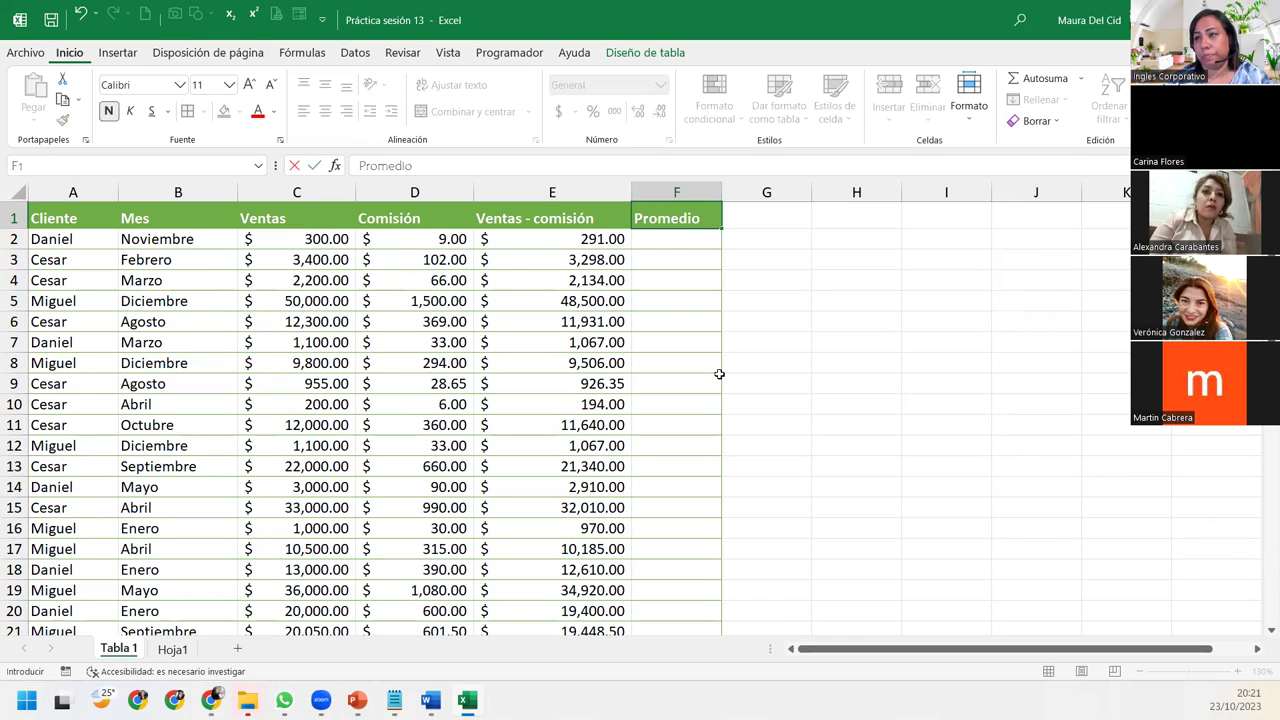
key(Return)
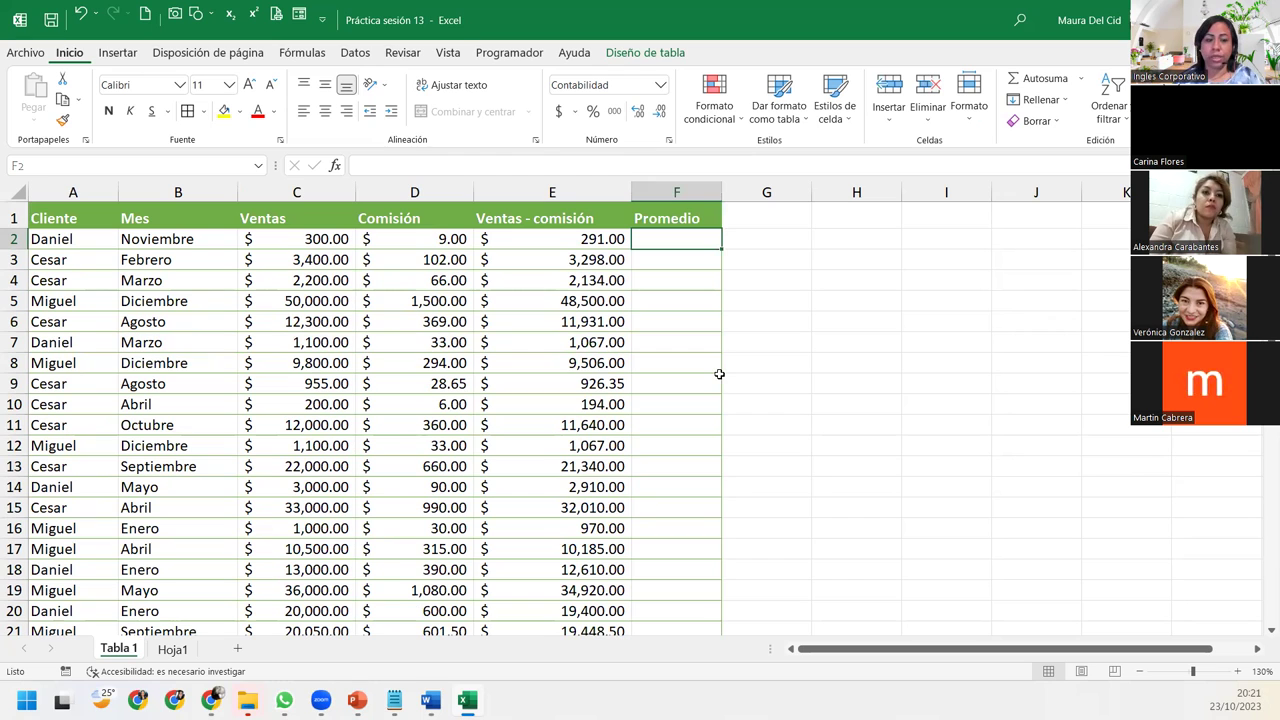
text(=prm)
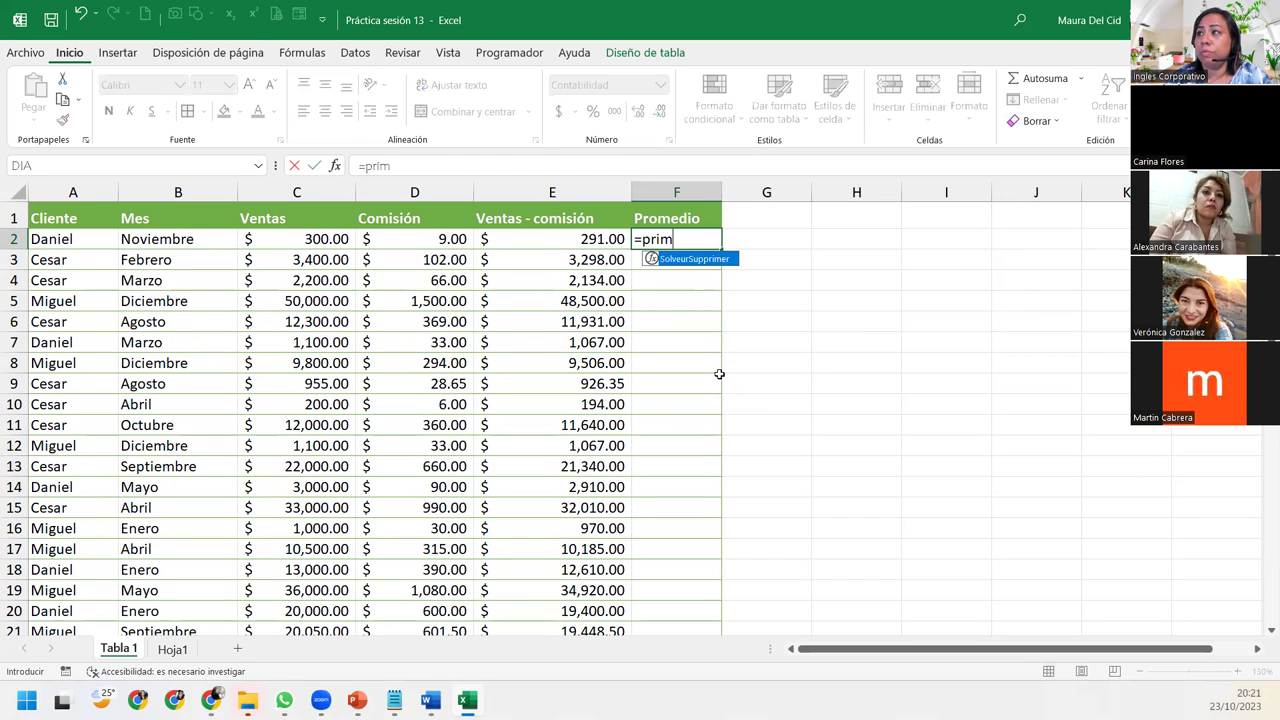
key(BackSpace)
text(ome)
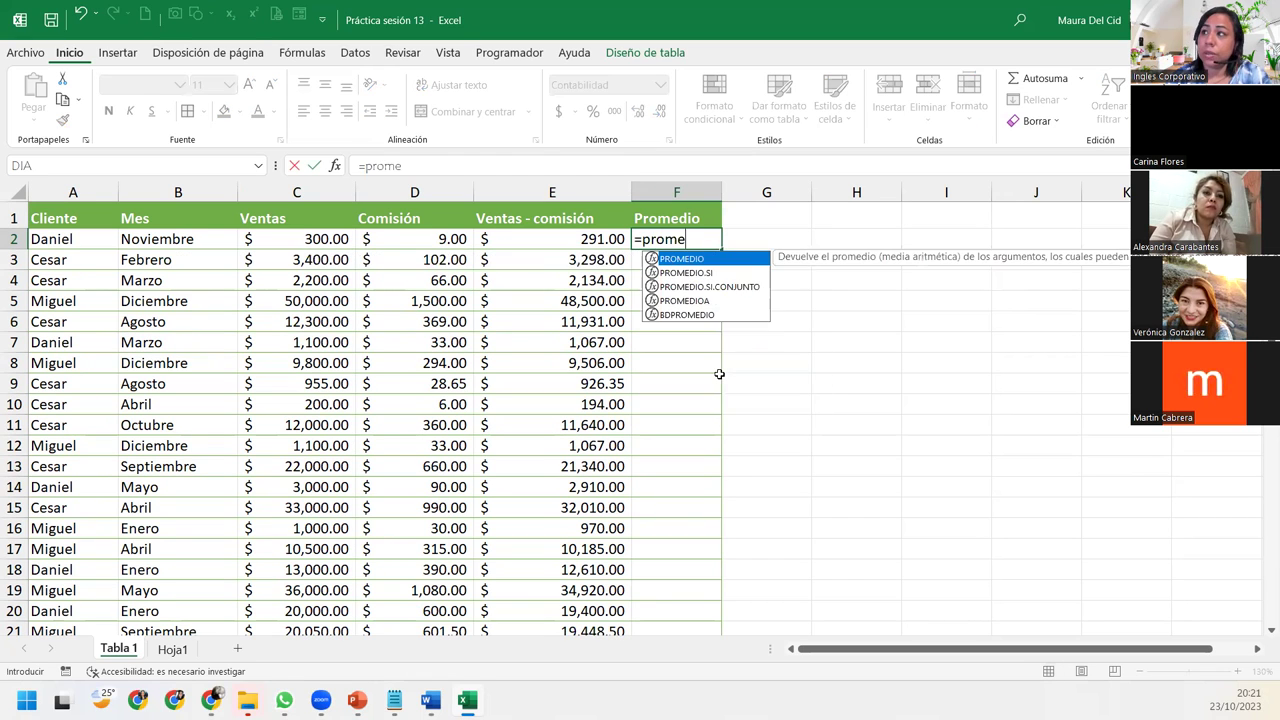
key(Tab)
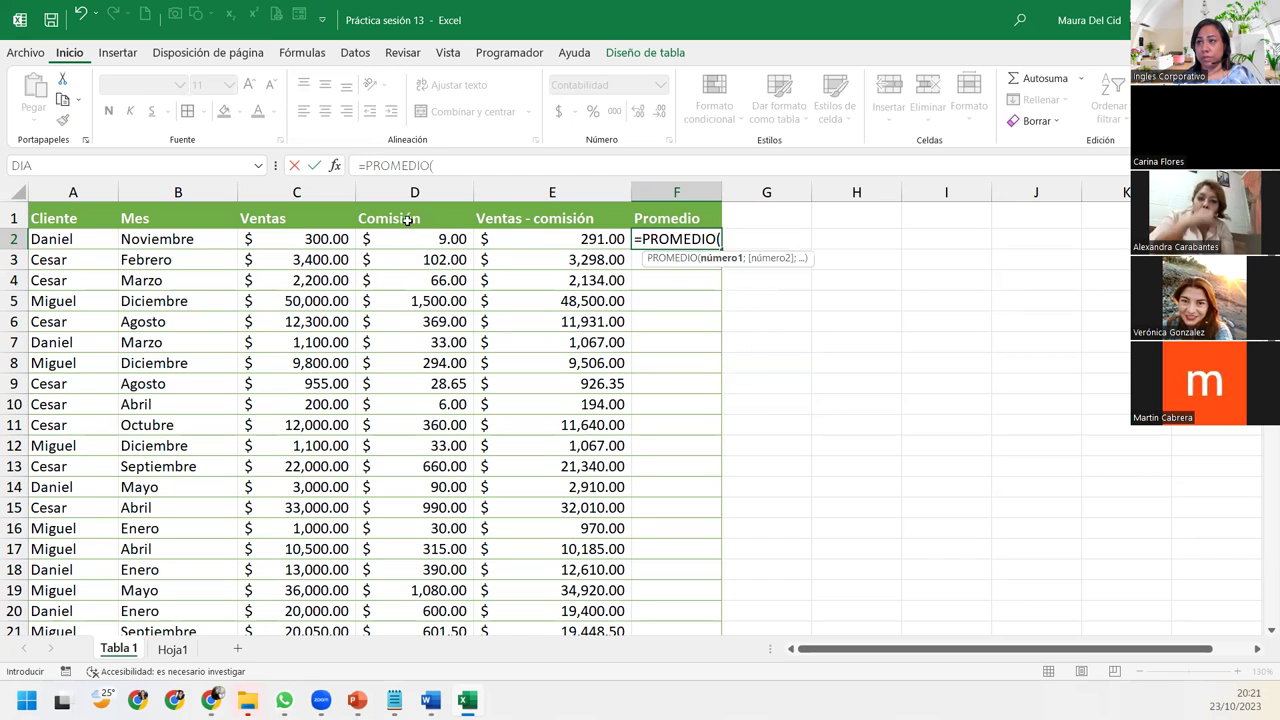
drag(320, 239, 391, 239)
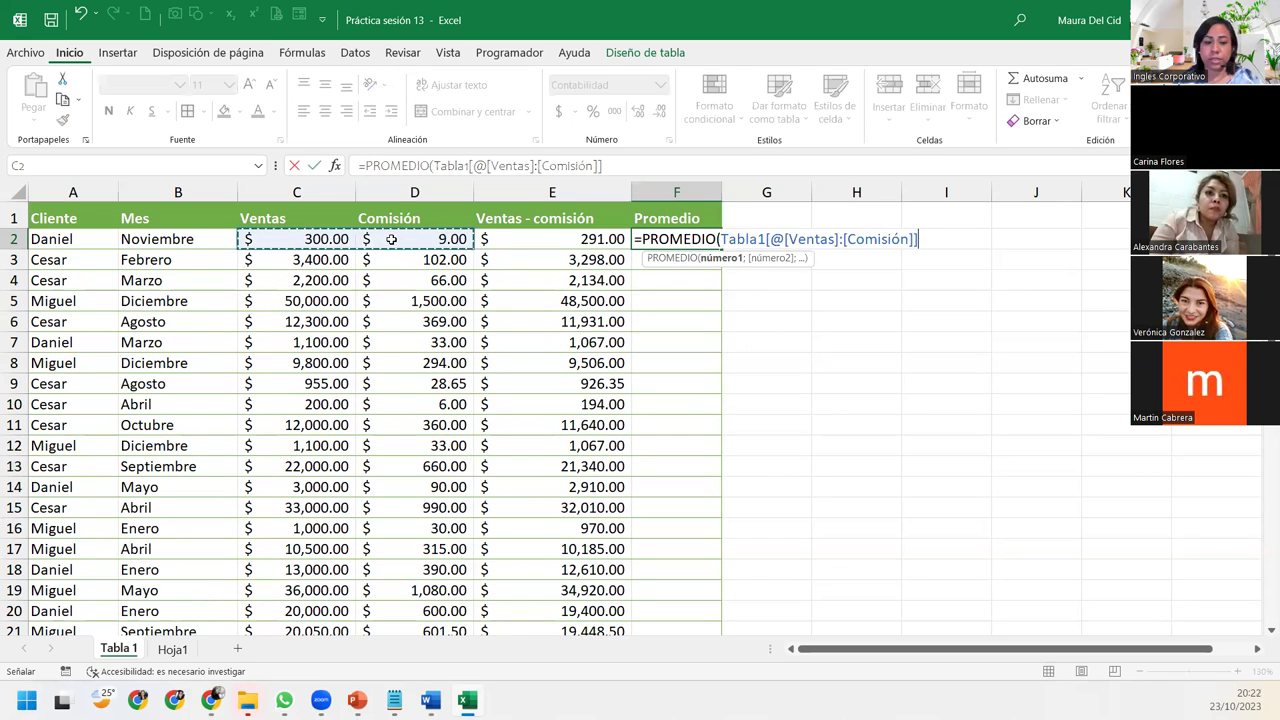
text())
key(Return)
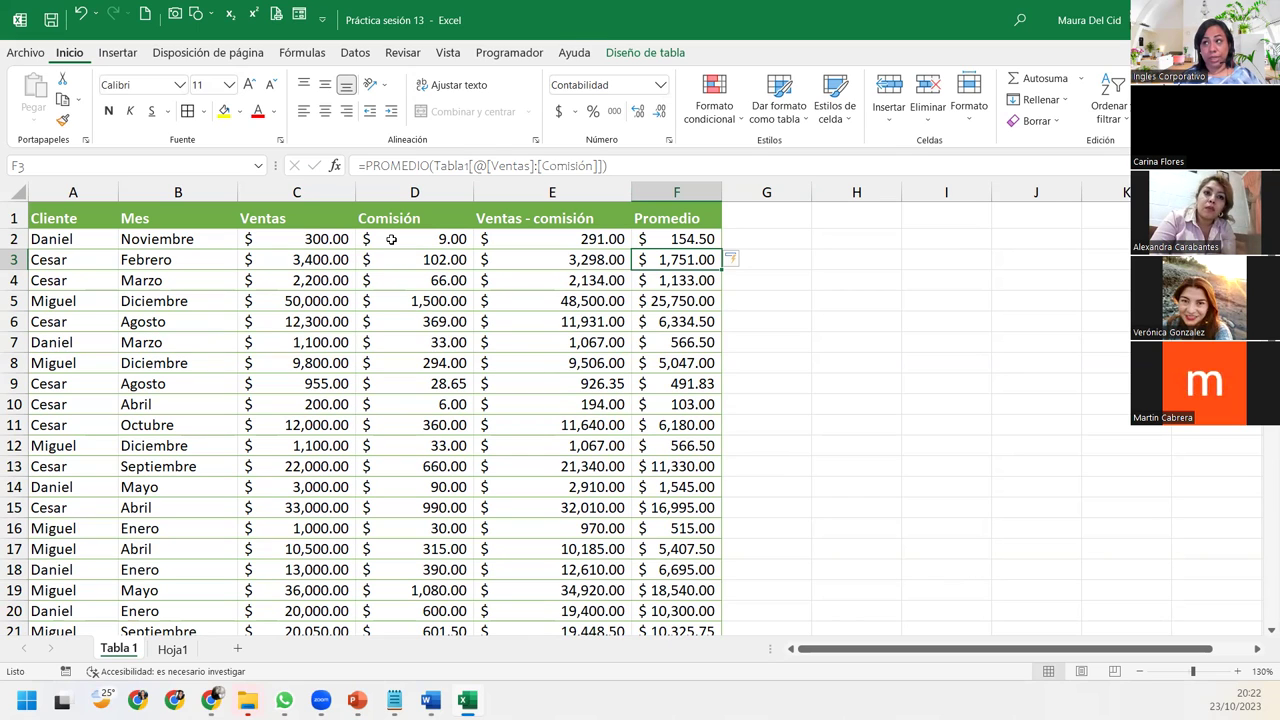
Step: Review the Promedio results, starting with 154.50 in F2, and the Ventas - comisión formula
click(696, 244)
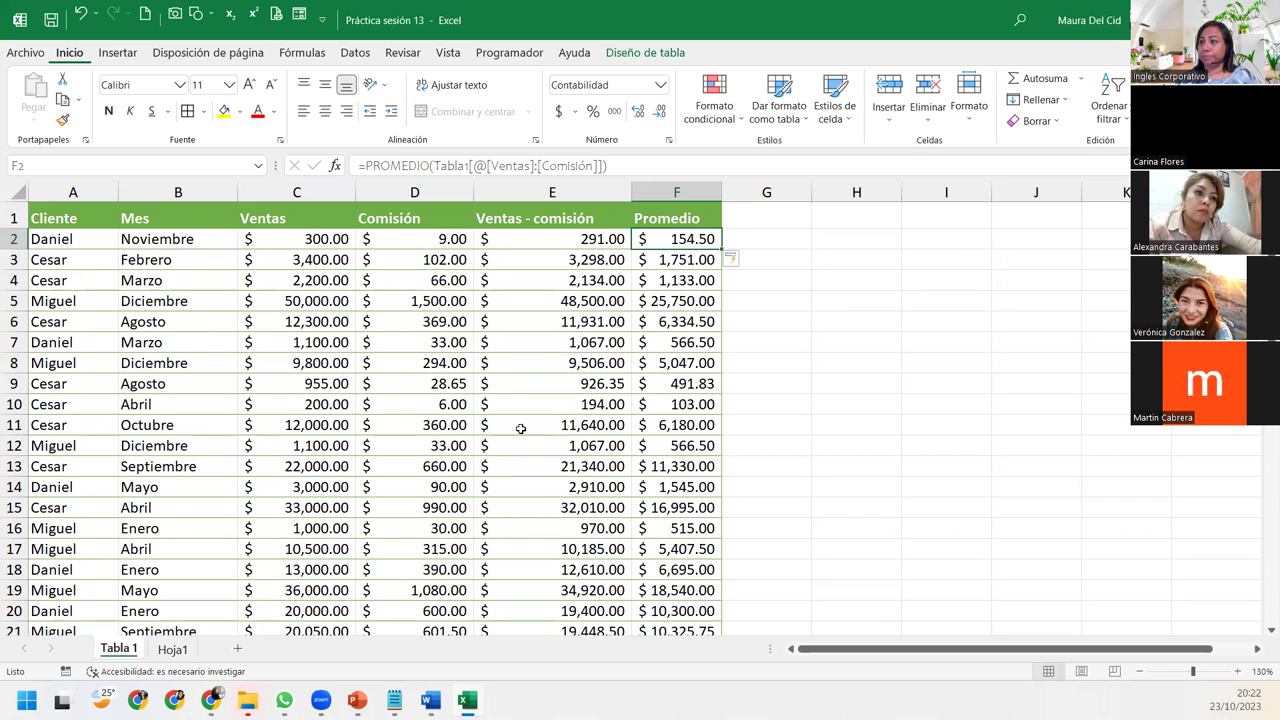
scroll(520, 428, down, 6)
scroll(520, 428, up, 6)
scroll(520, 428, down, 5)
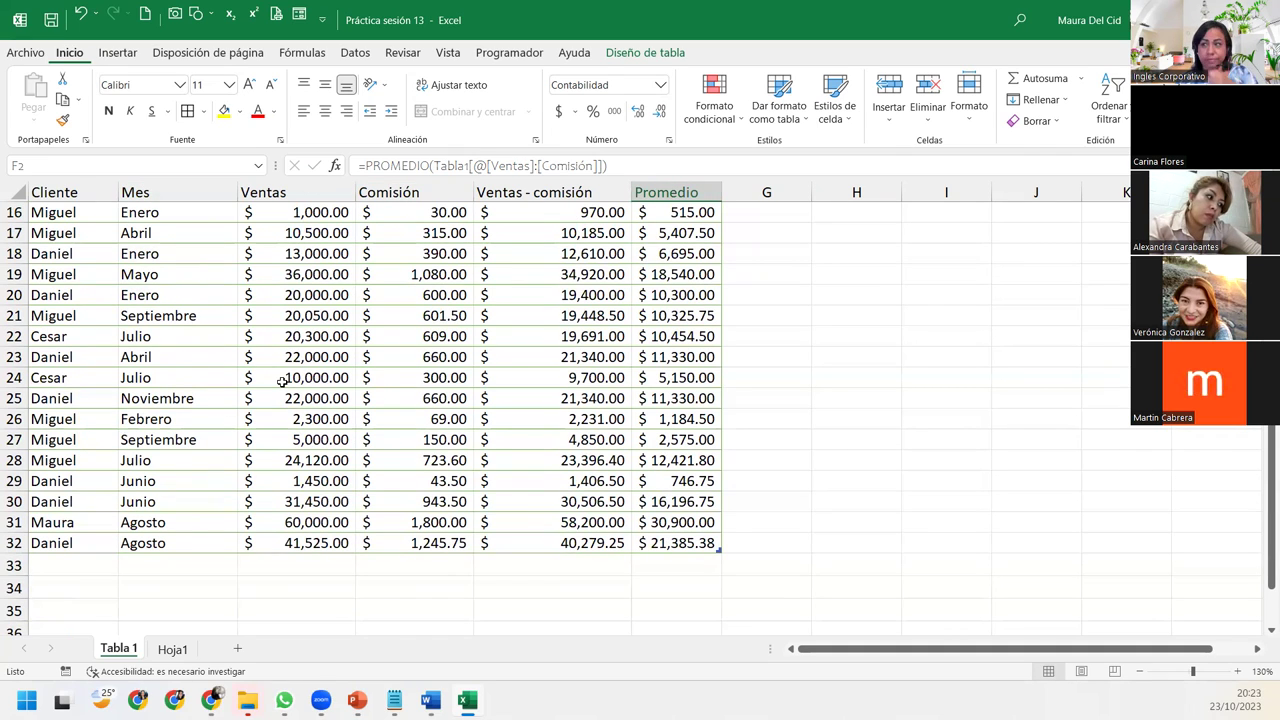
click(682, 190)
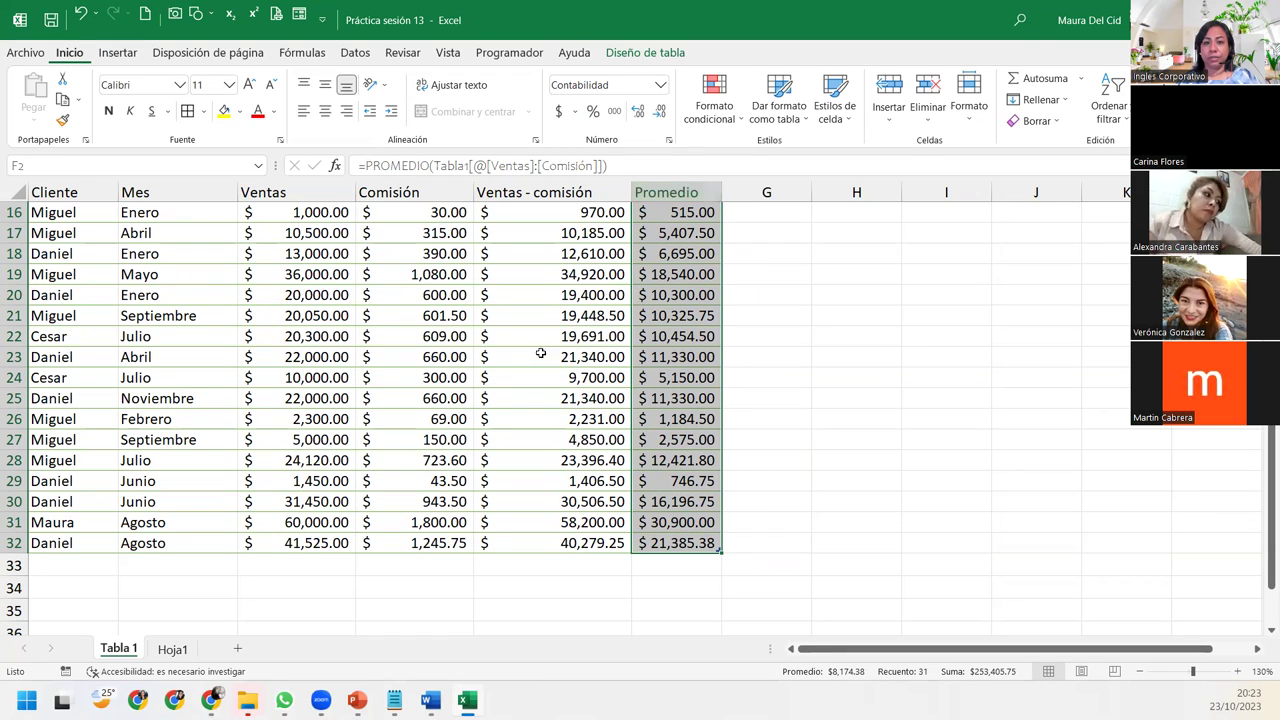
click(531, 527)
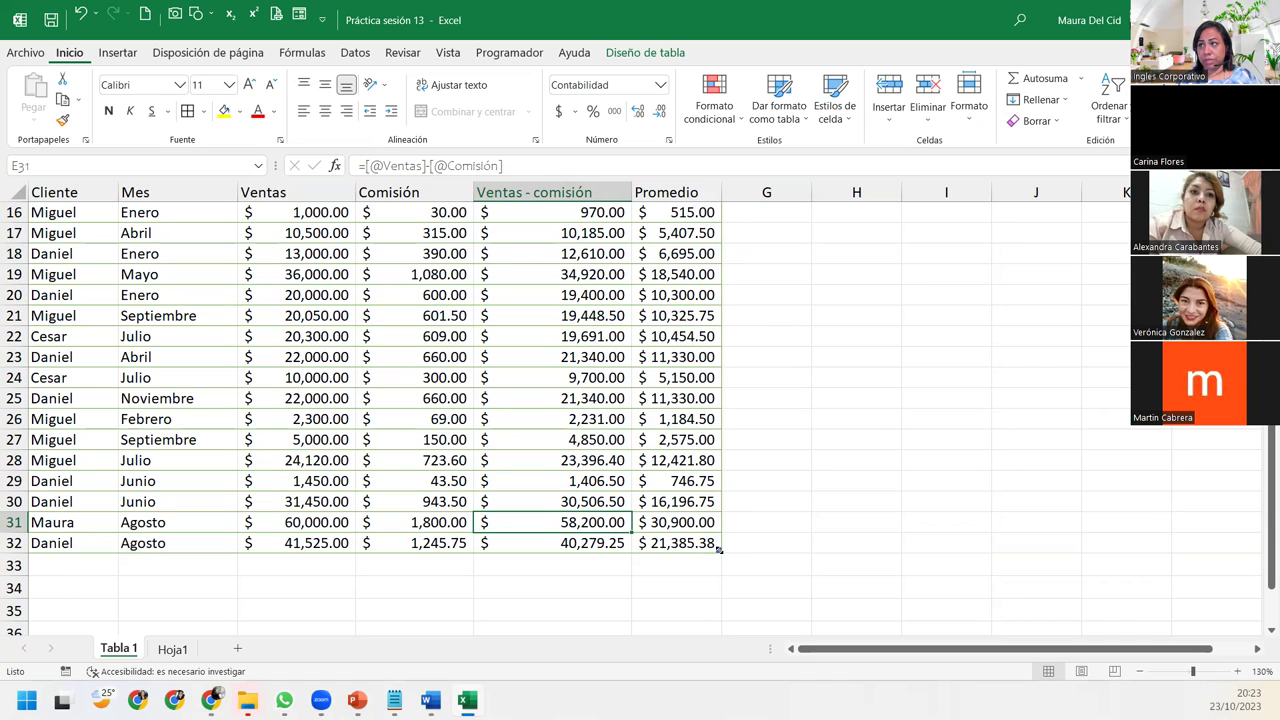
Step: Briefly extend the table to column G, restore it to end at Promedio, and edit F2's formula
drag(744, 549, 786, 551)
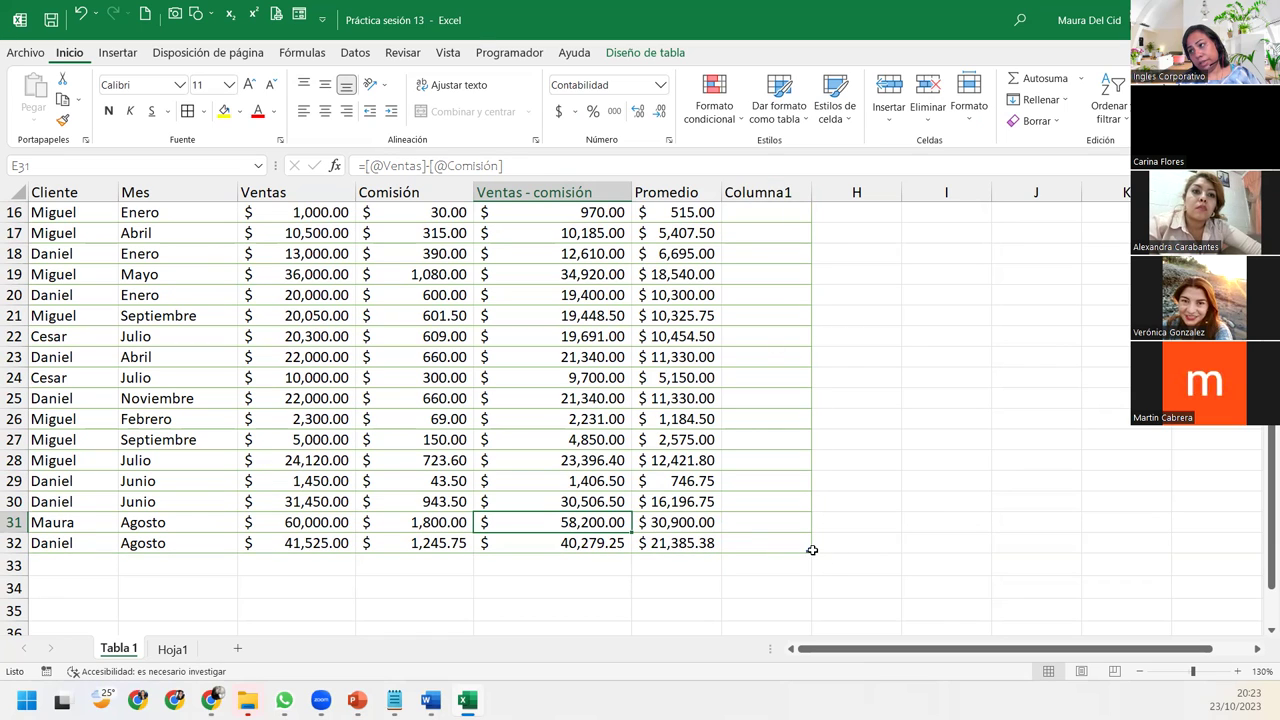
drag(817, 561, 729, 551)
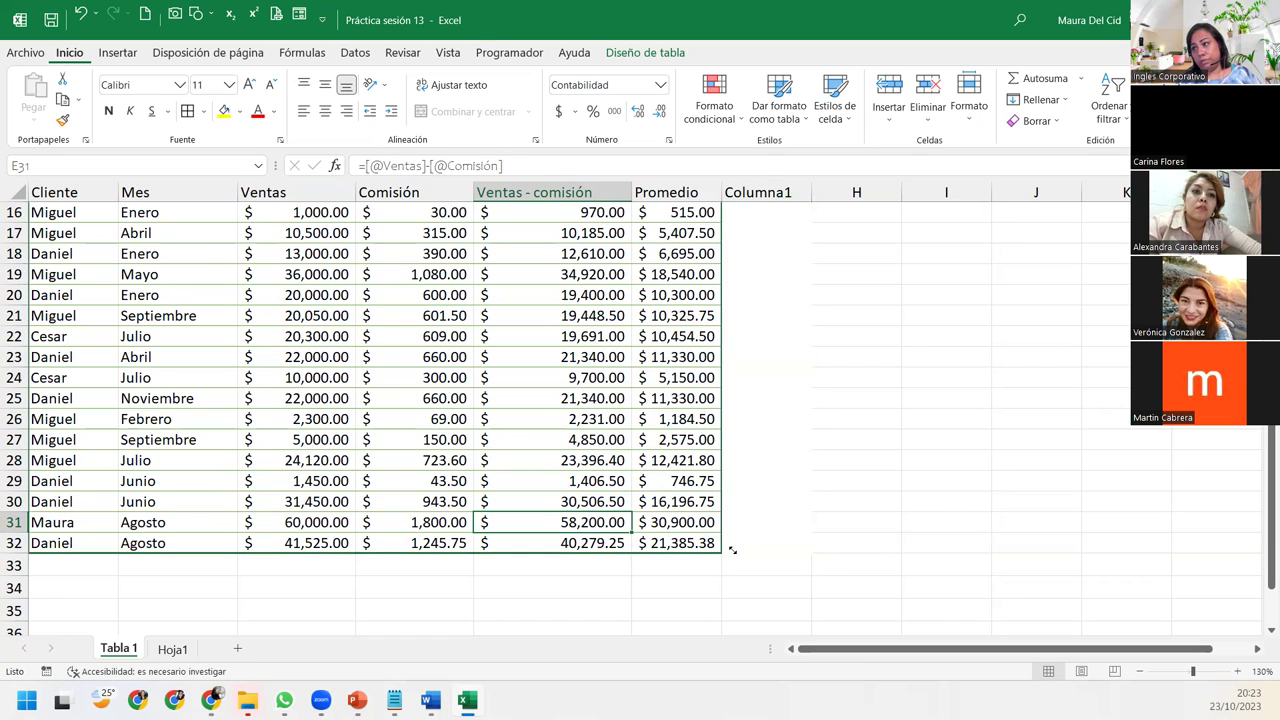
click(655, 254)
scroll(655, 256, up, 5)
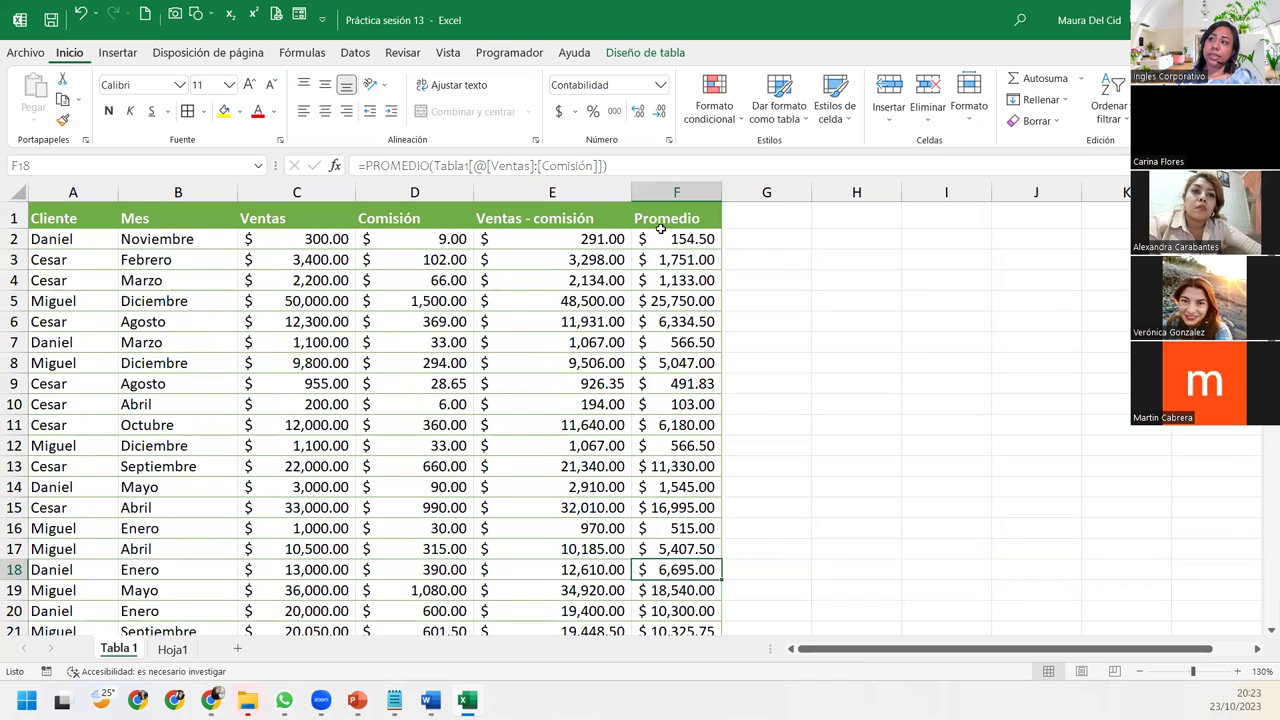
click(660, 226)
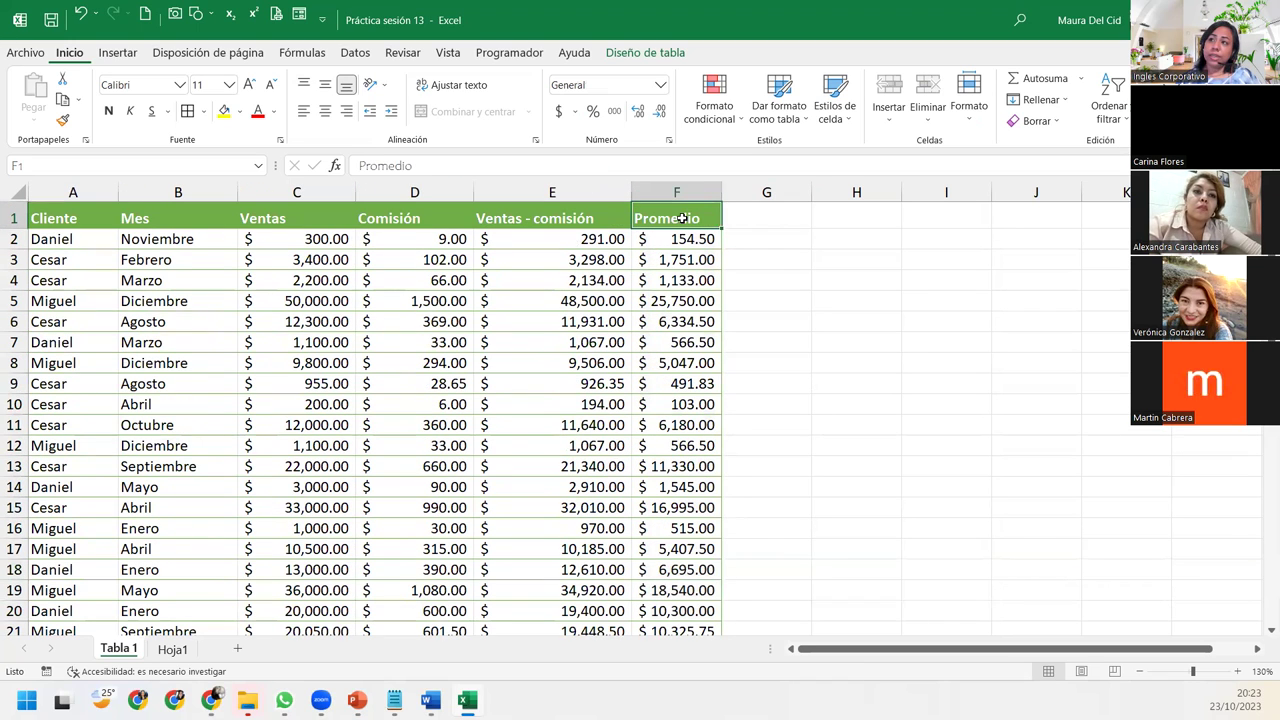
double_click(682, 242)
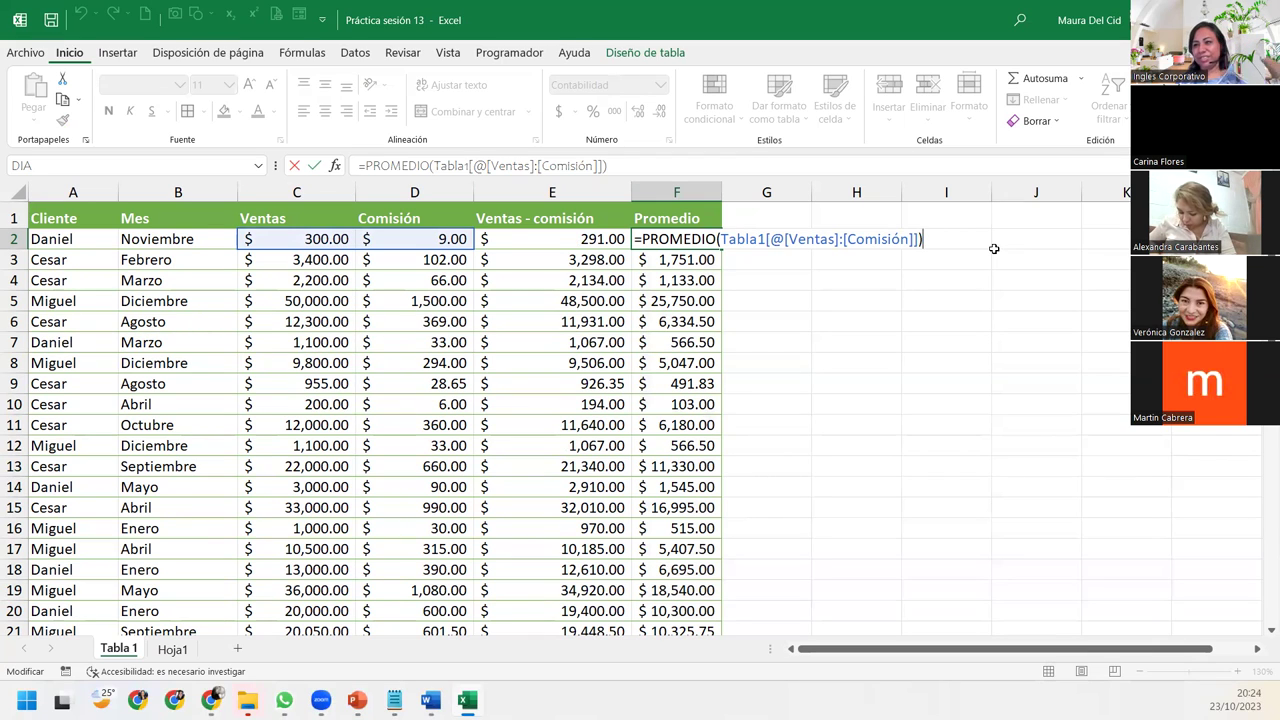
Step: Review F2's and Ventas - comisión's formulas, selecting the Cliente and Ventas column data
key(Return)
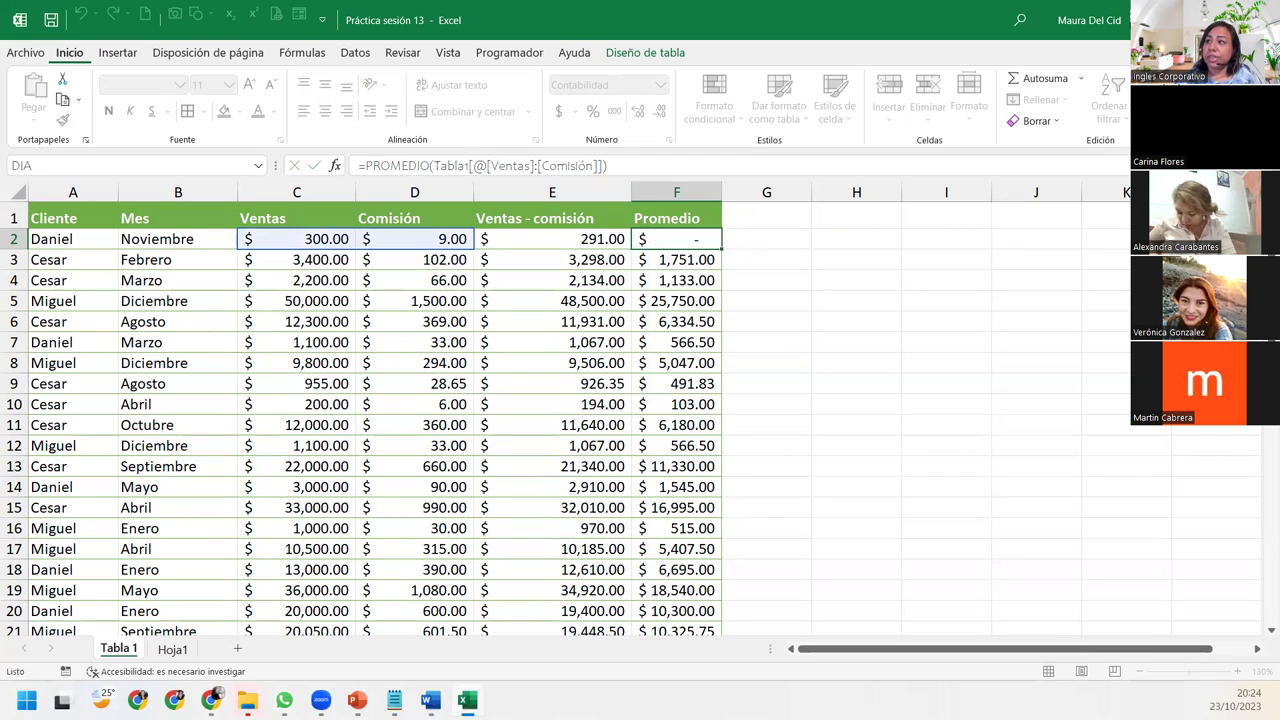
click(605, 297)
click(86, 327)
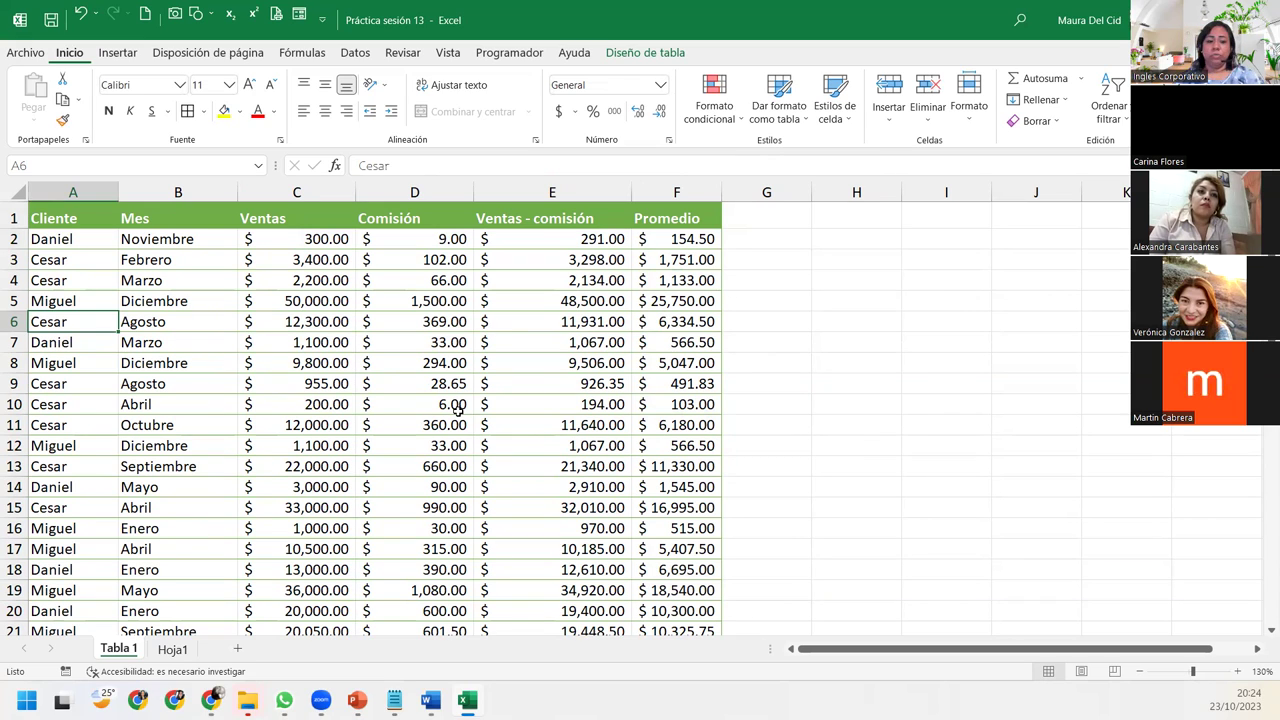
key(ctrl+space)
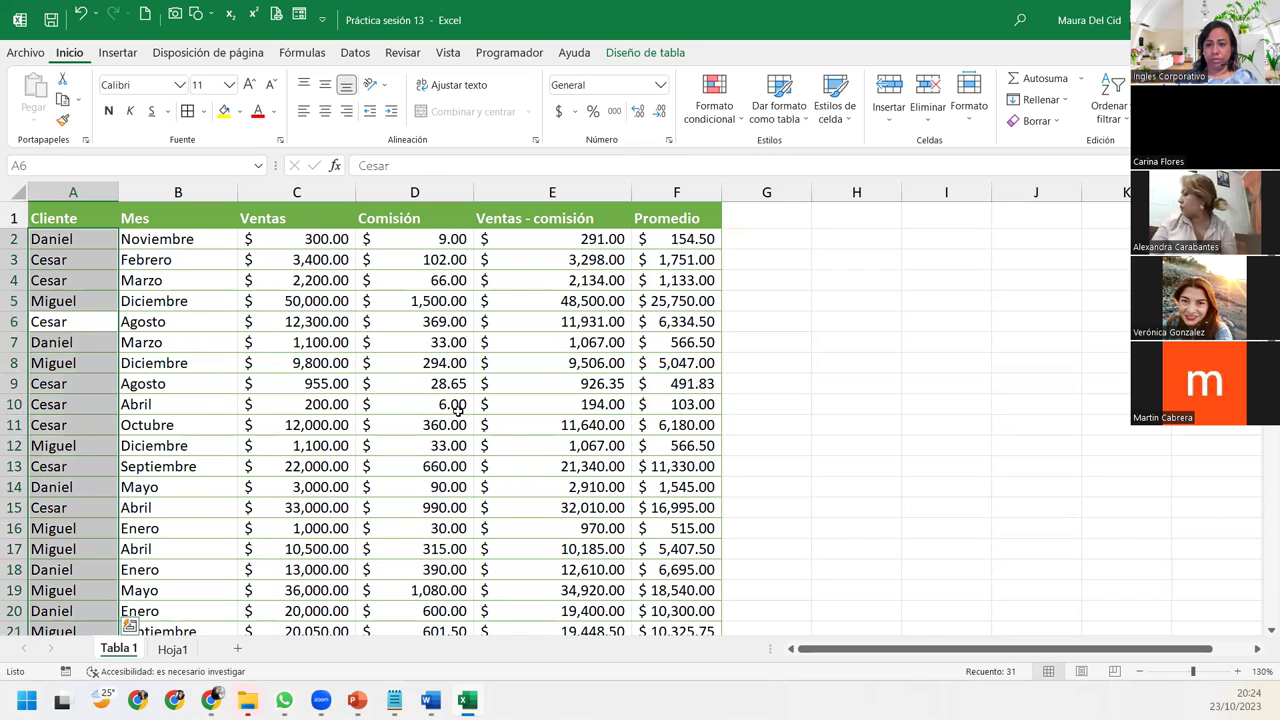
key(Right)
key(Right)
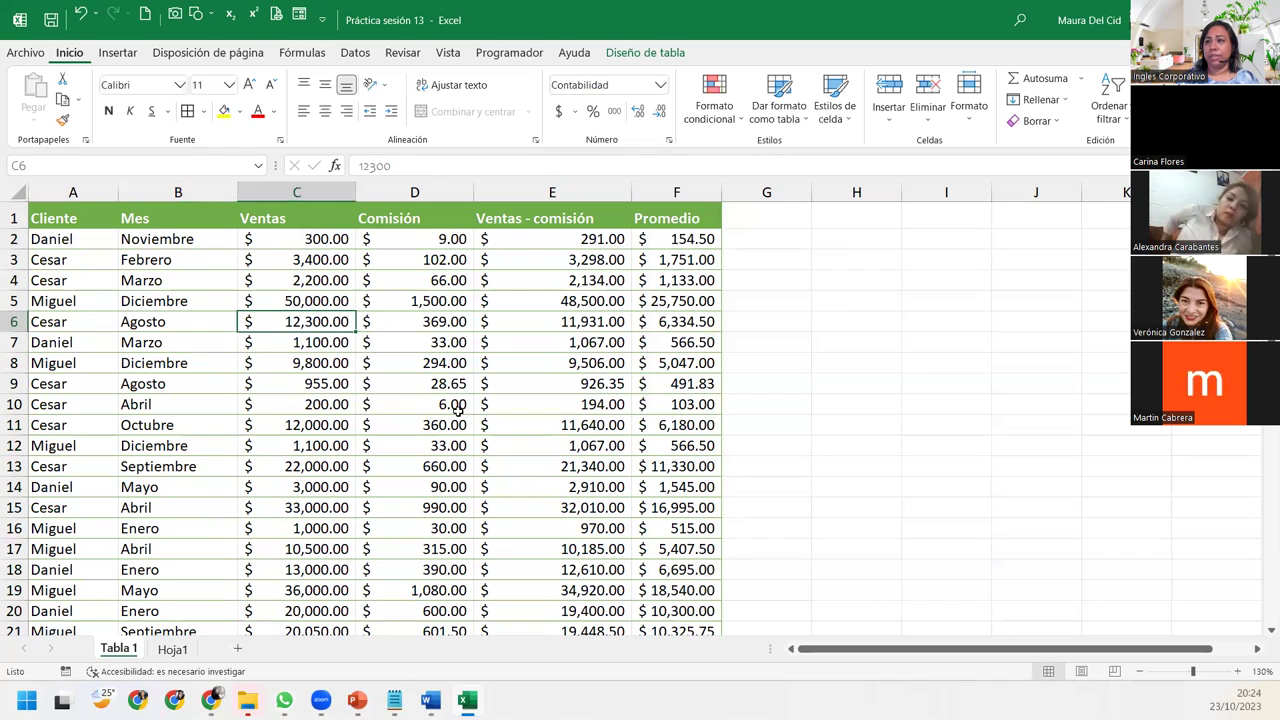
key(ctrl+space)
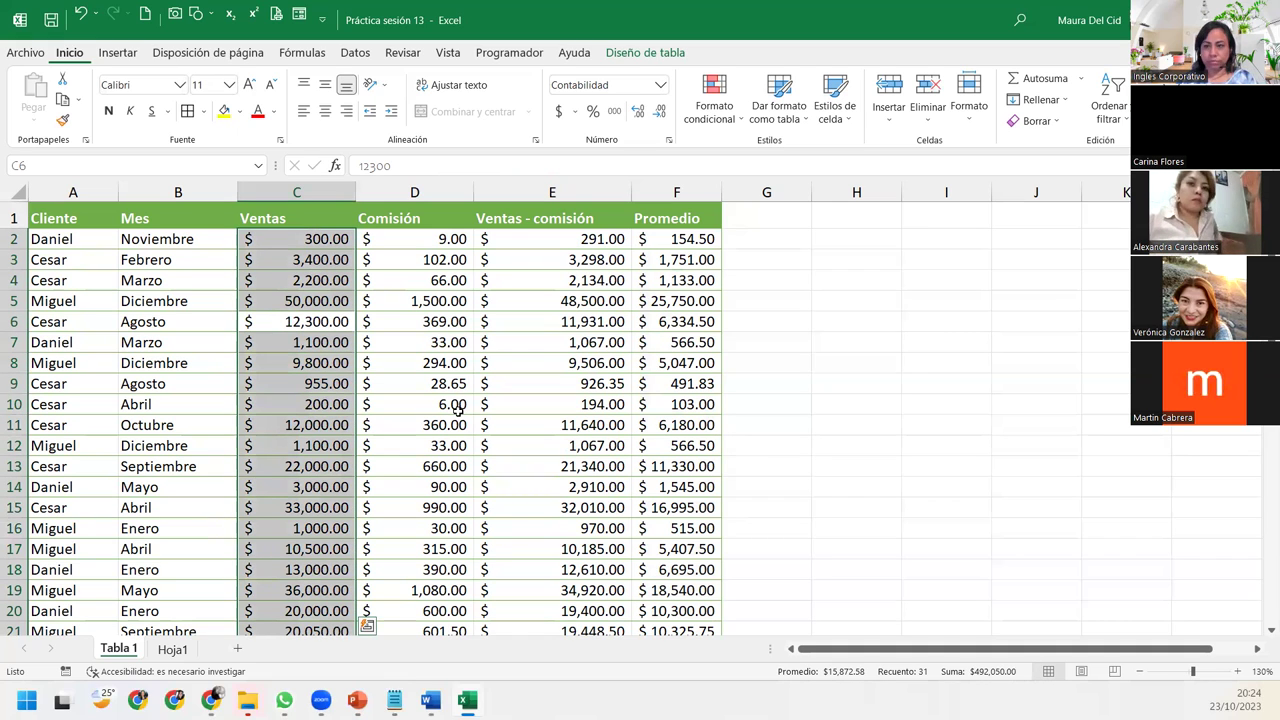
Step: Replace F2's average range with the row's Ventas, Comisión and Ventas - comisión cells
double_click(697, 239)
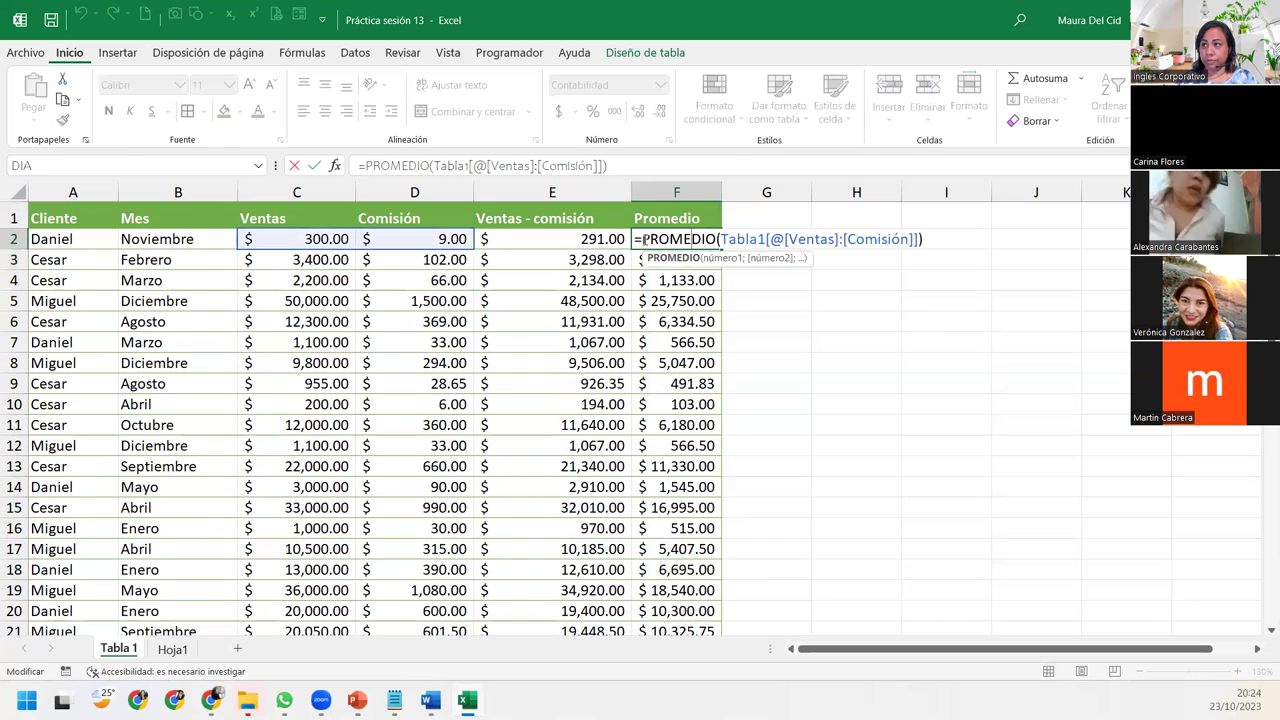
drag(719, 239, 909, 236)
click(721, 239)
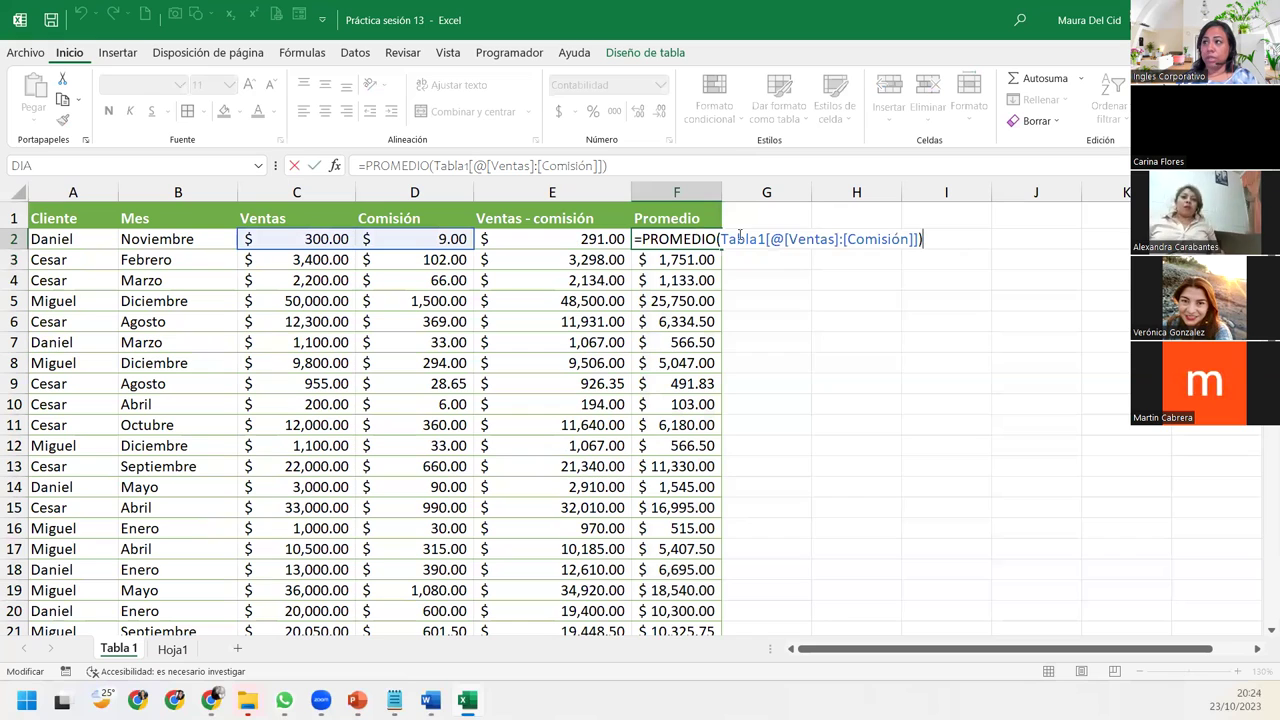
drag(721, 239, 918, 239)
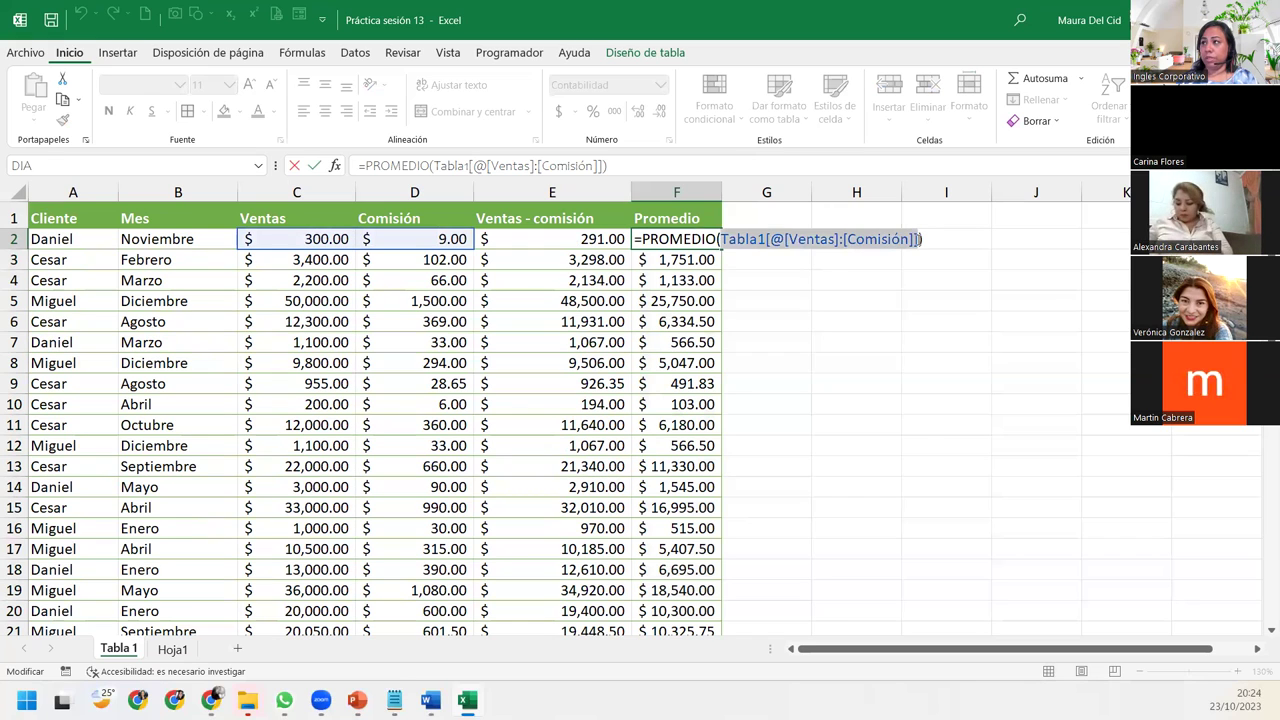
key(Delete)
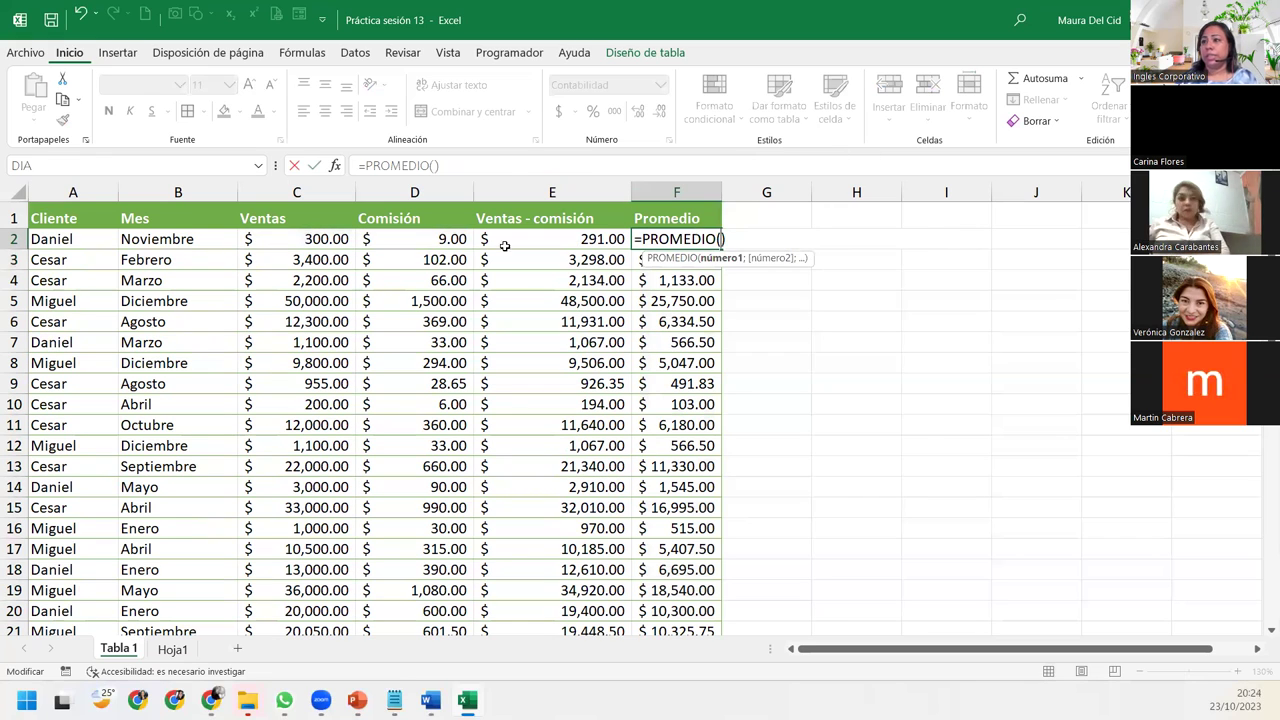
drag(331, 246, 400, 246)
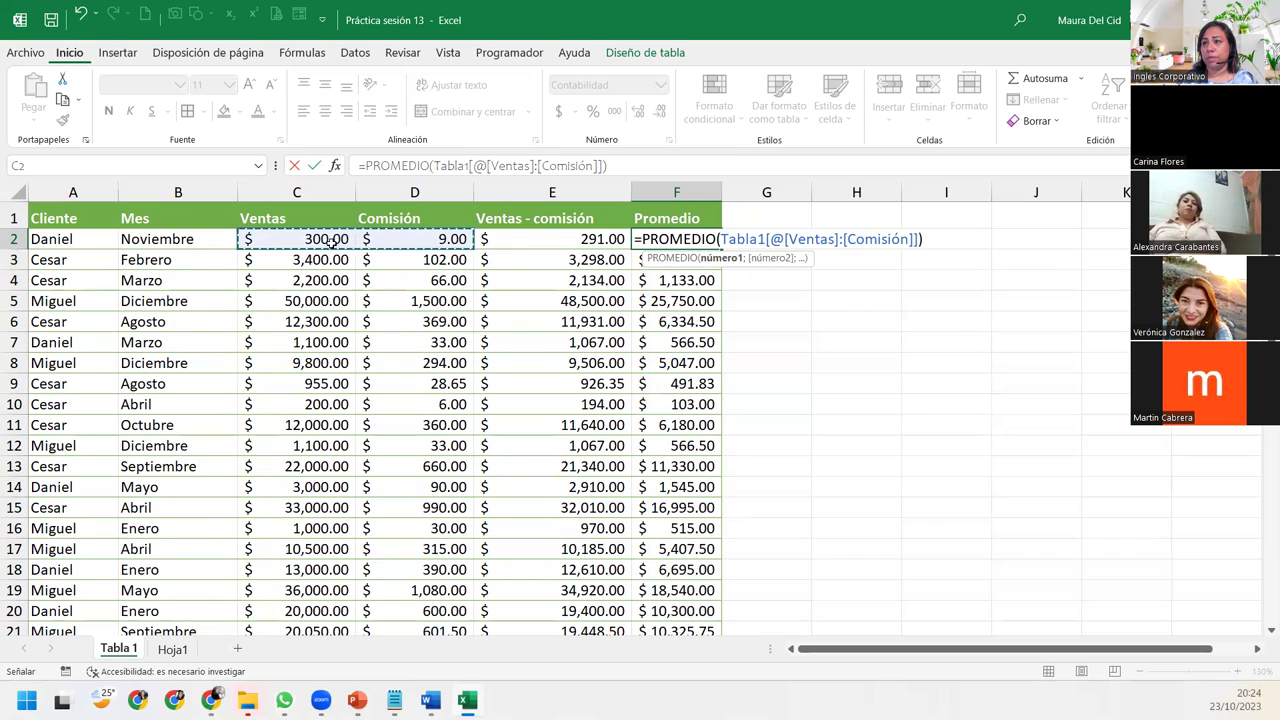
drag(358, 243, 511, 242)
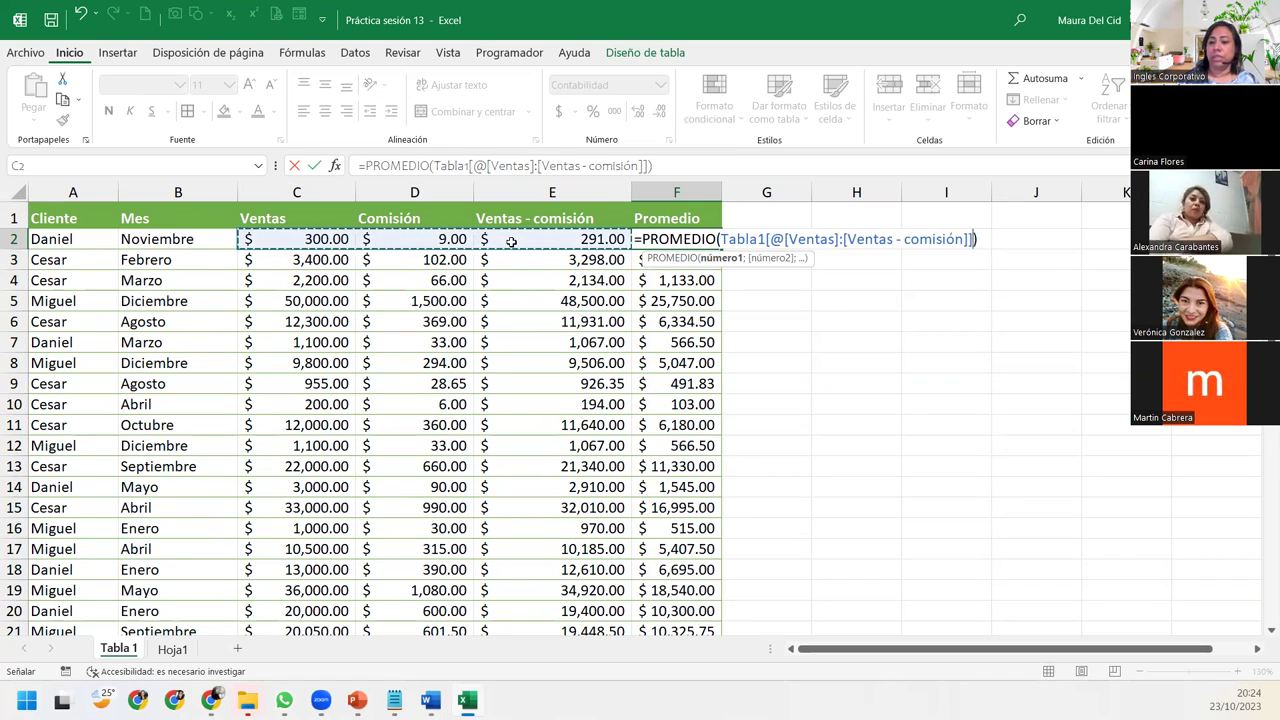
key(Return)
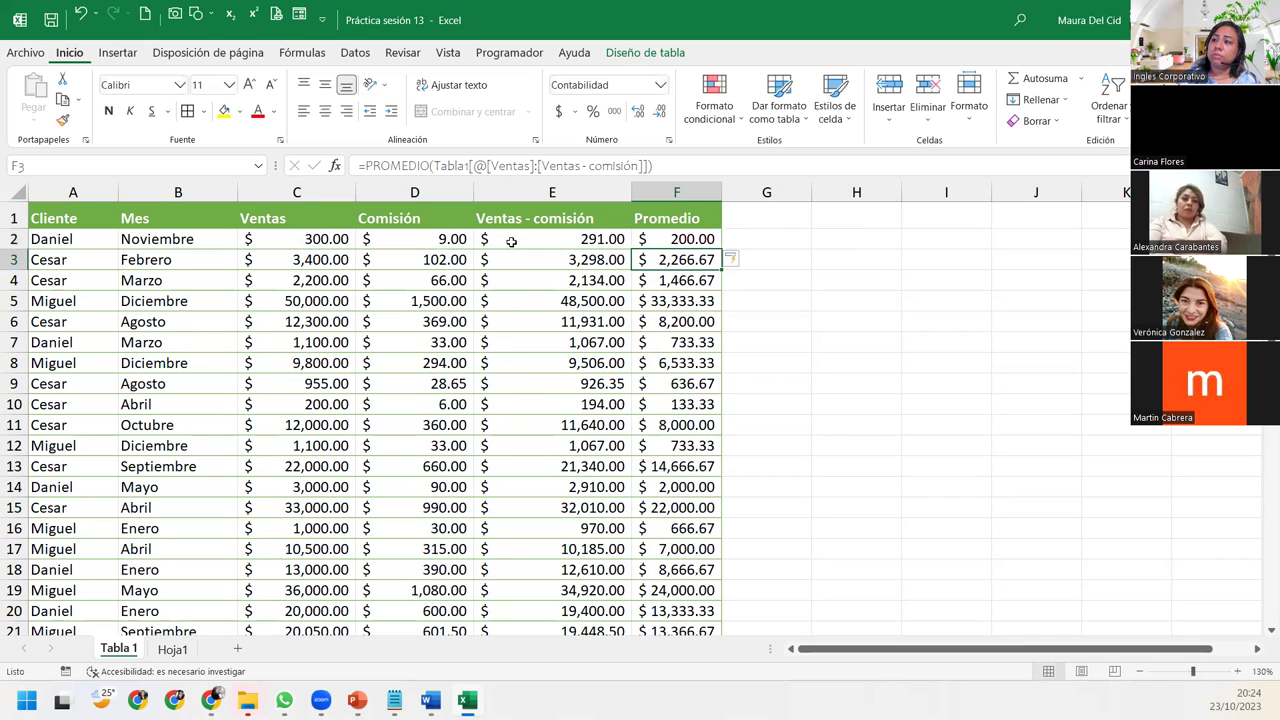
Step: Redo F2 as =PROMEDIO(Tabla1[@[Ventas]:[Ventas - comisión]]), giving 2,266.67 in row 3
double_click(674, 240)
drag(721, 240, 969, 238)
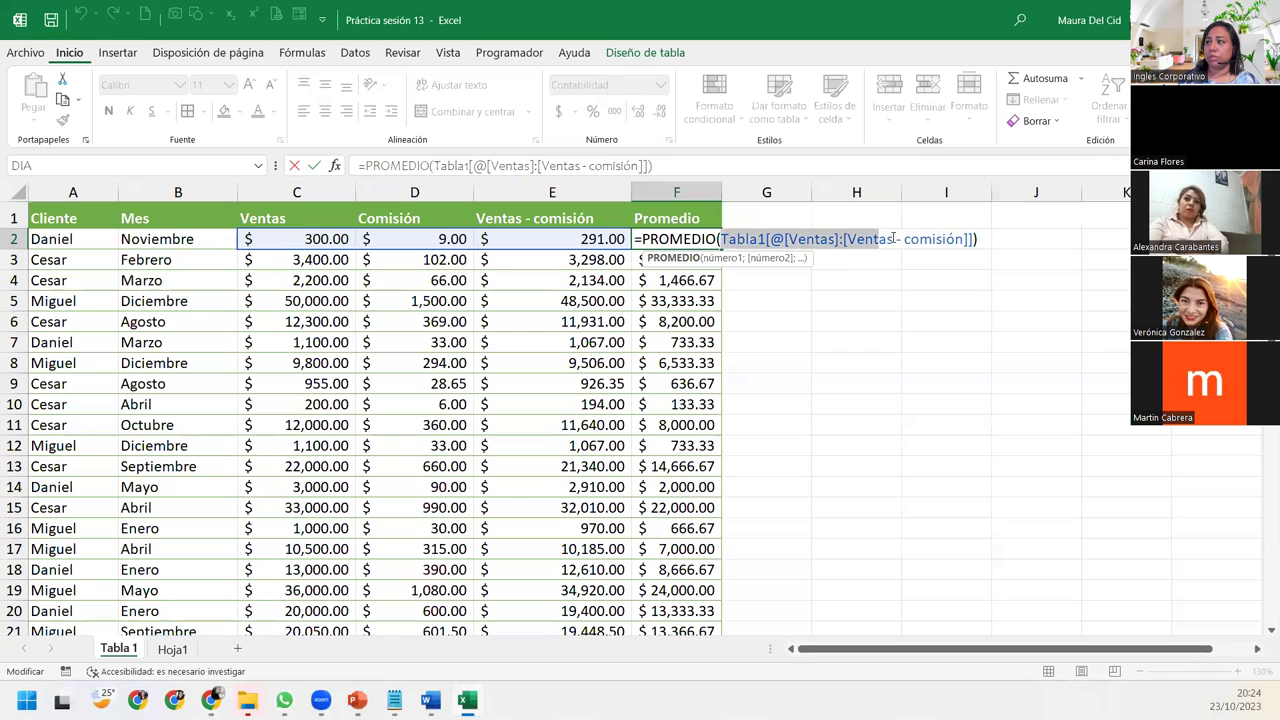
key(Delete)
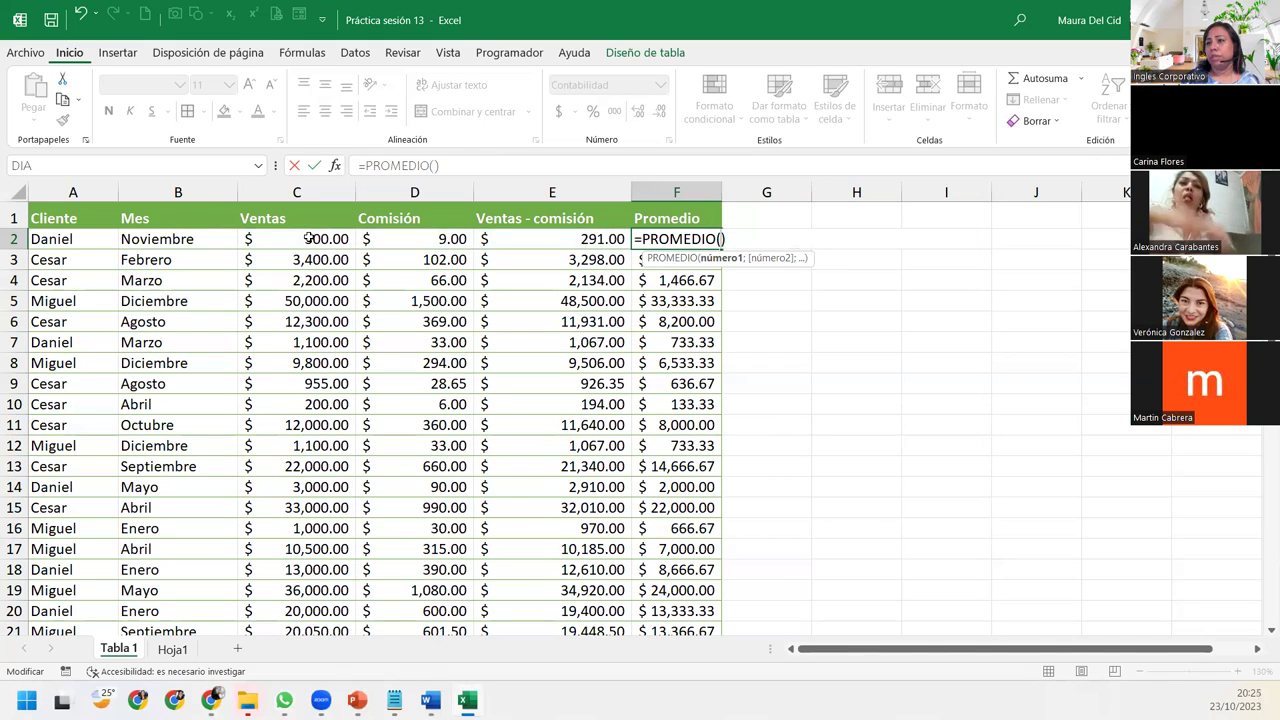
click(303, 238)
drag(407, 240, 580, 240)
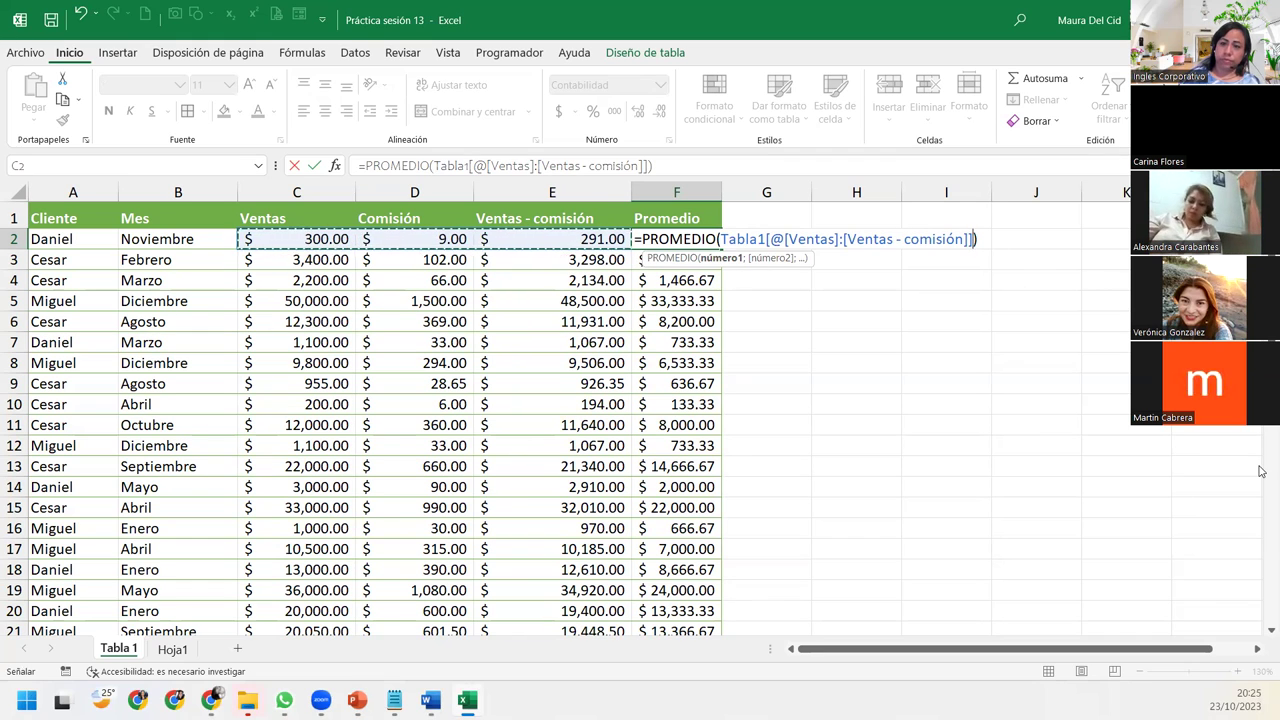
key(Return)
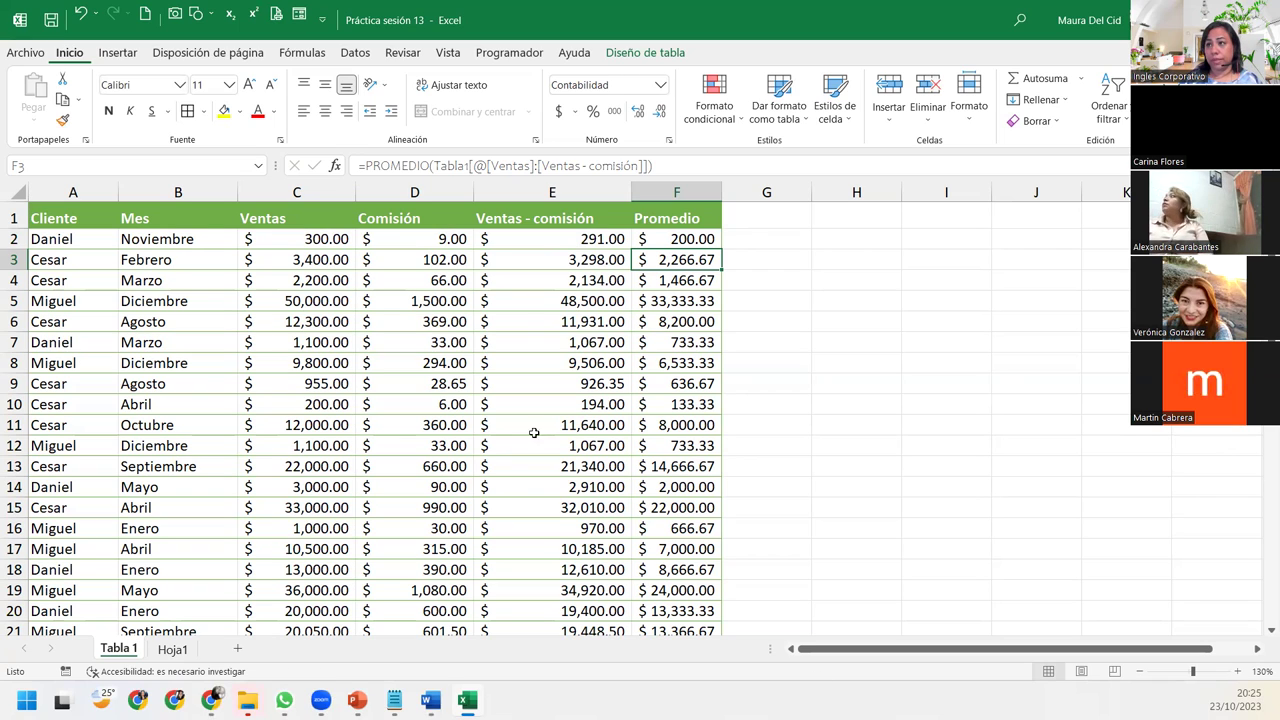
click(421, 304)
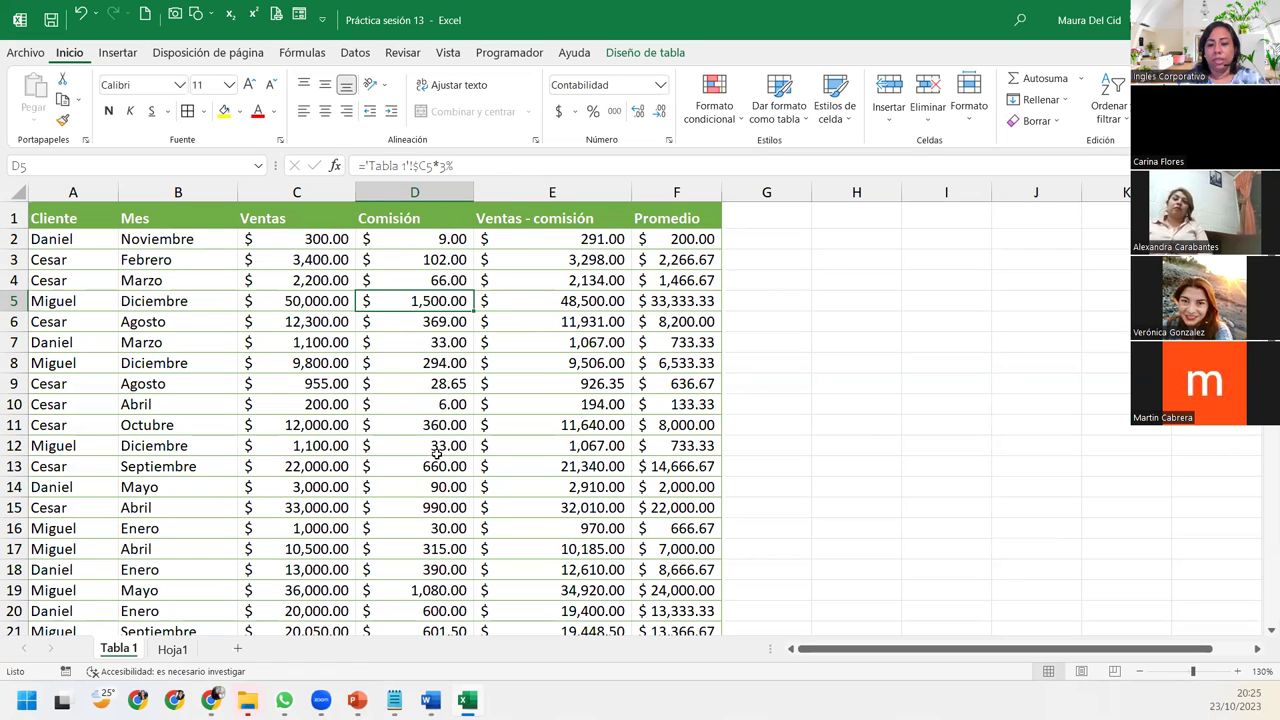
key(ctrl+space)
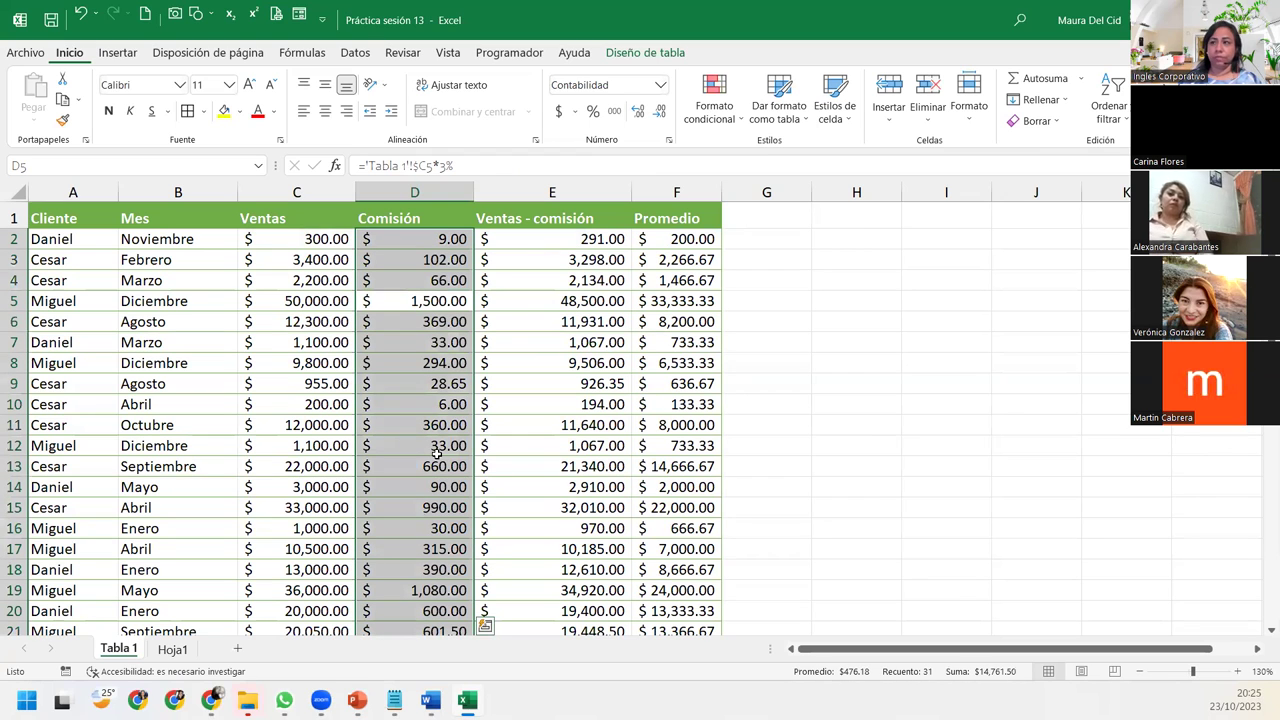
scroll(437, 455, down, 5)
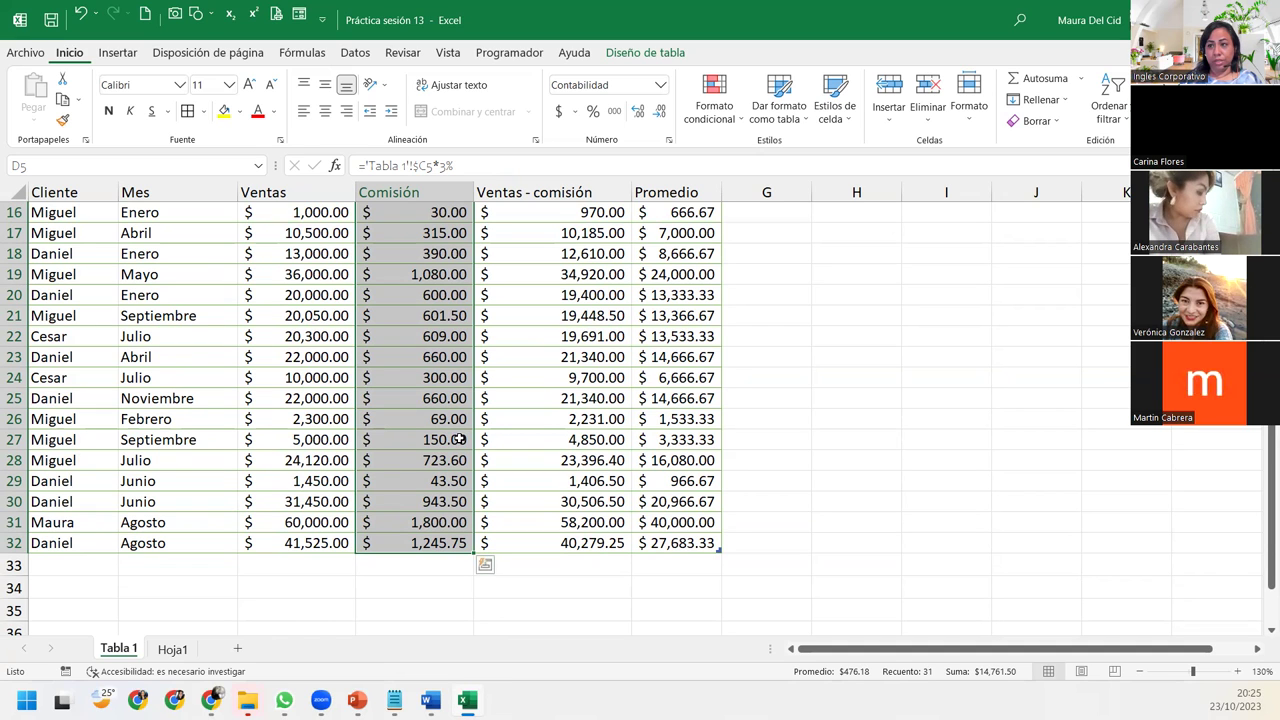
click(172, 649)
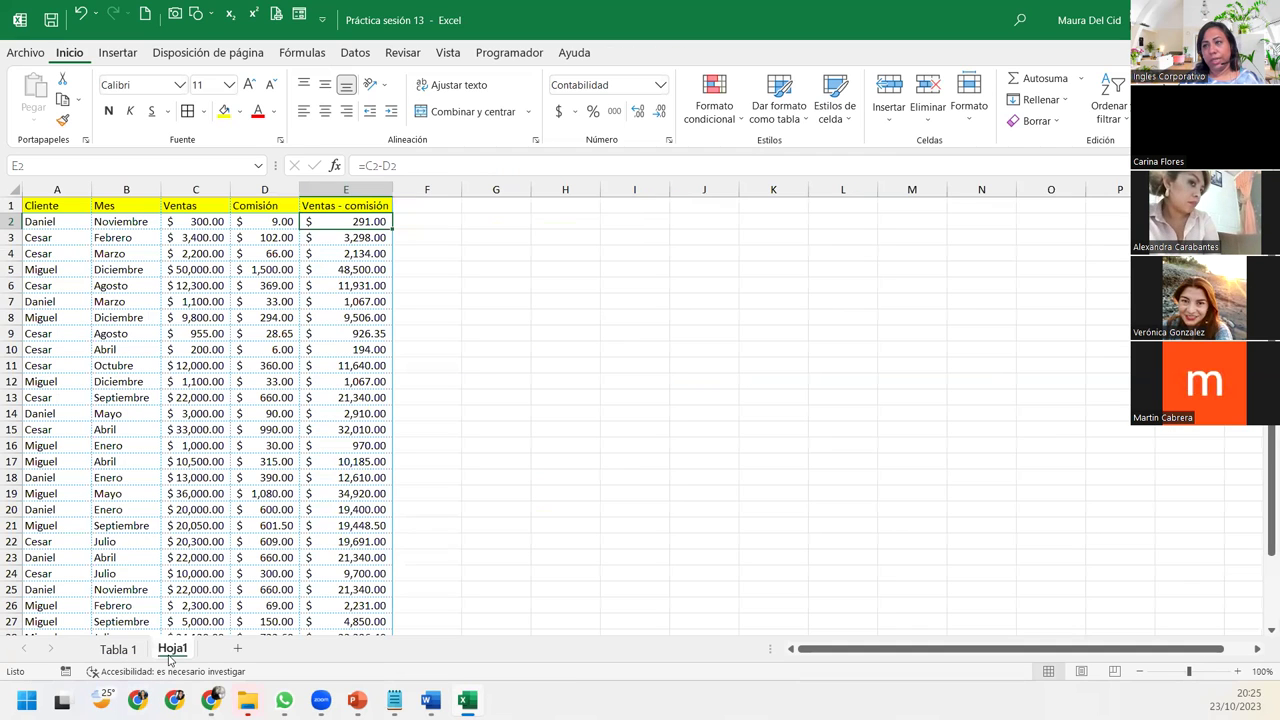
click(212, 300)
key(ctrl+space)
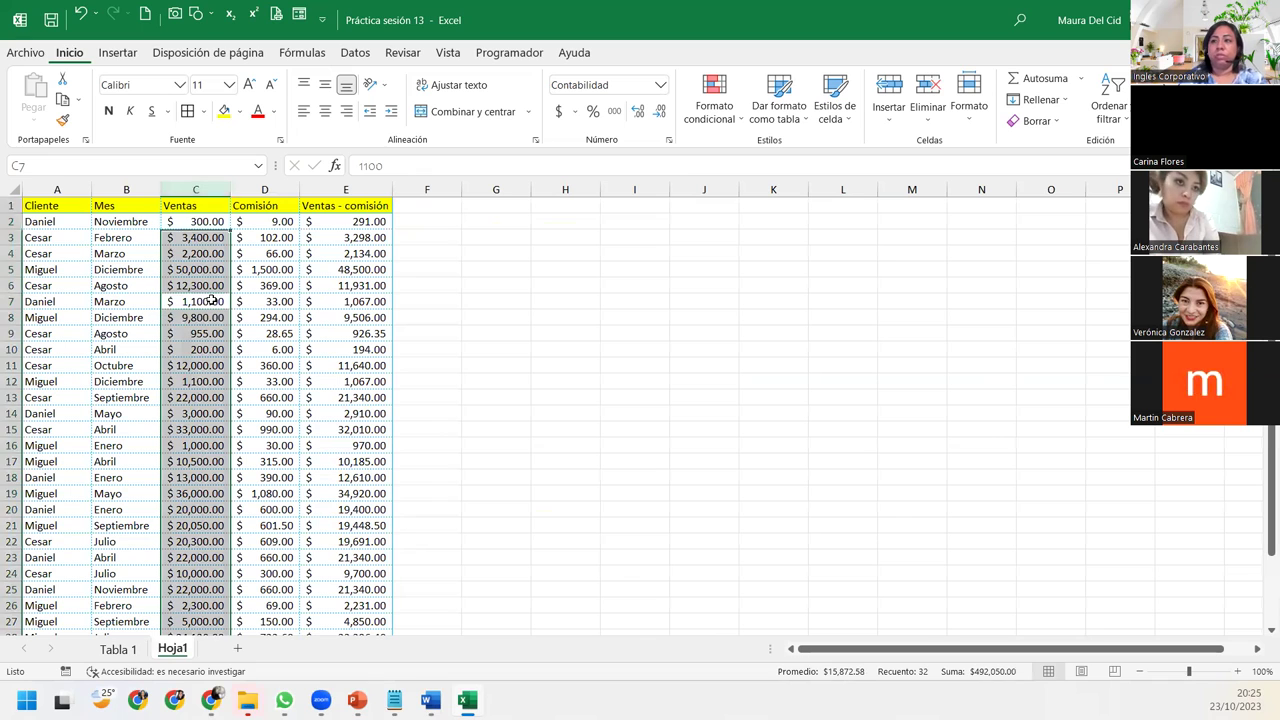
scroll(213, 302, down, 10)
scroll(214, 304, down, 12)
scroll(214, 305, down, 10)
scroll(215, 306, down, 14)
scroll(215, 306, down, 6)
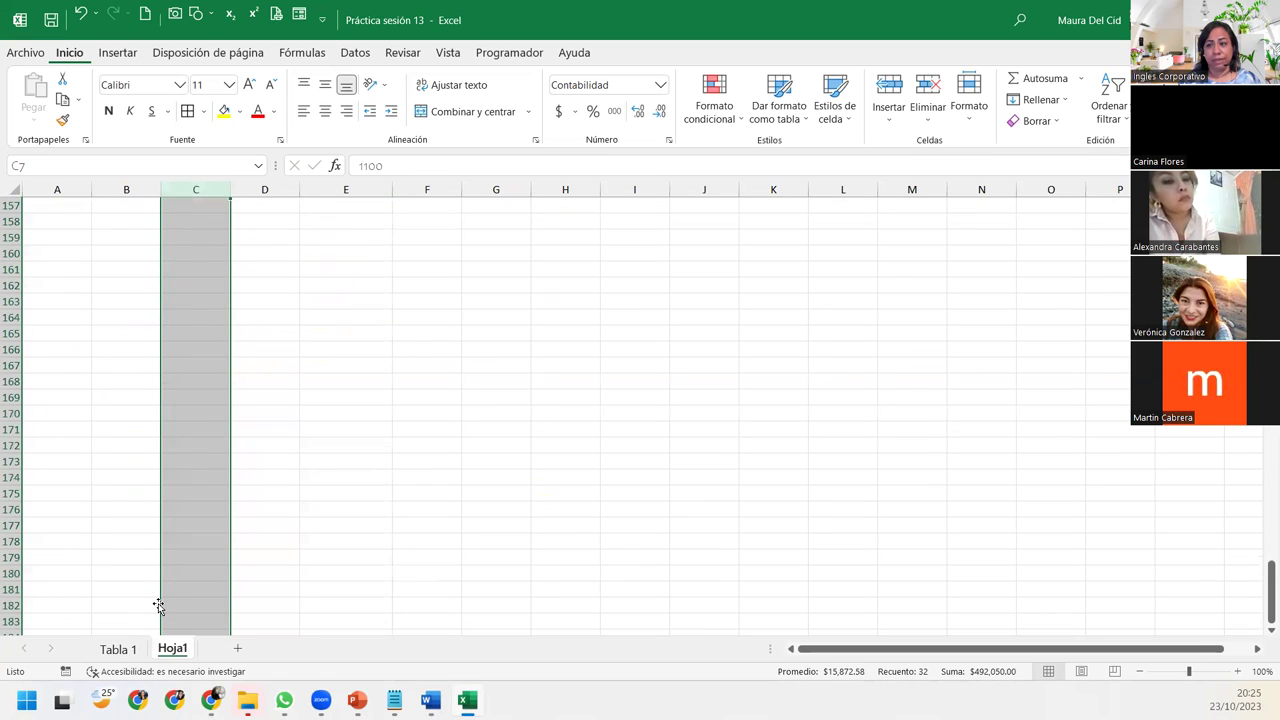
click(119, 650)
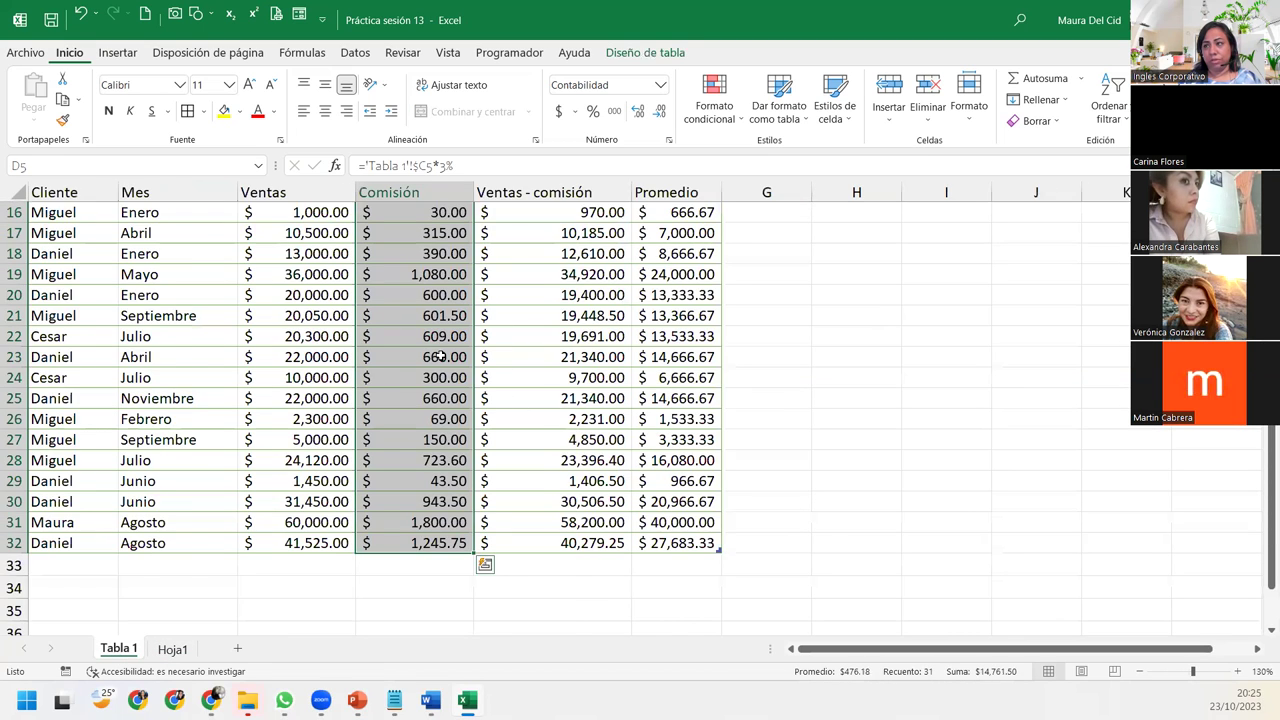
scroll(441, 355, up, 5)
click(424, 444)
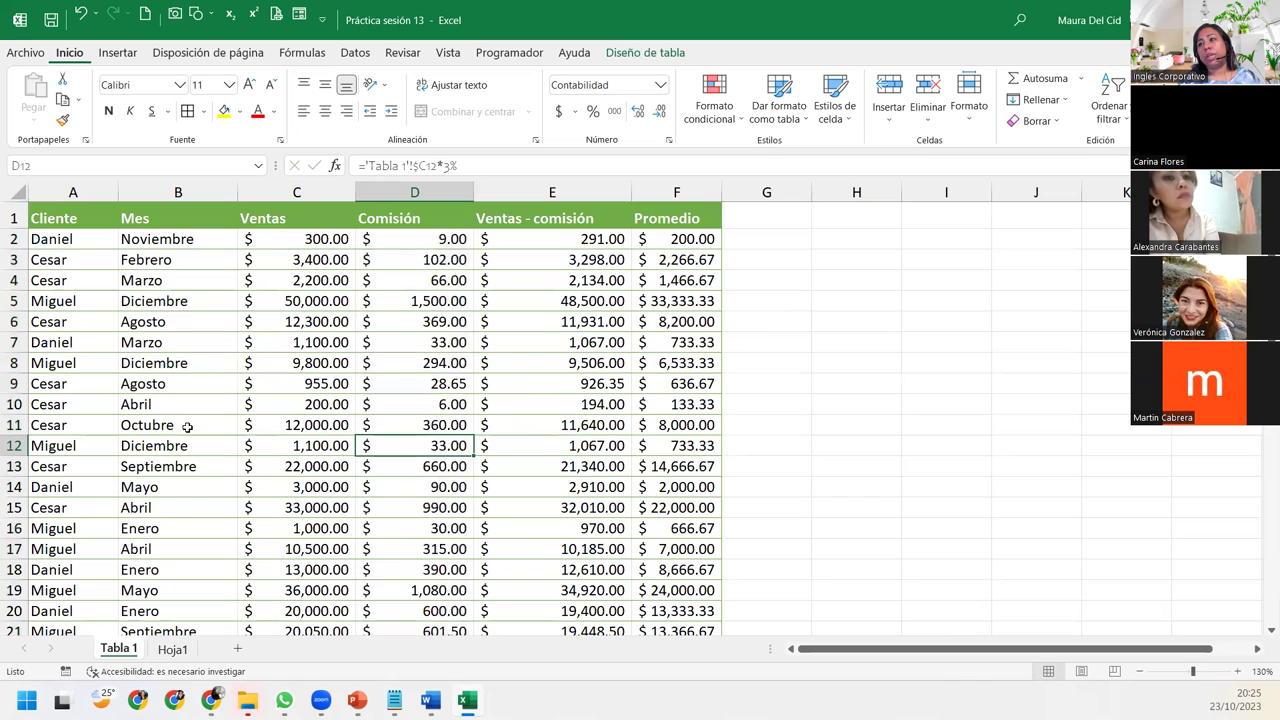
click(291, 613)
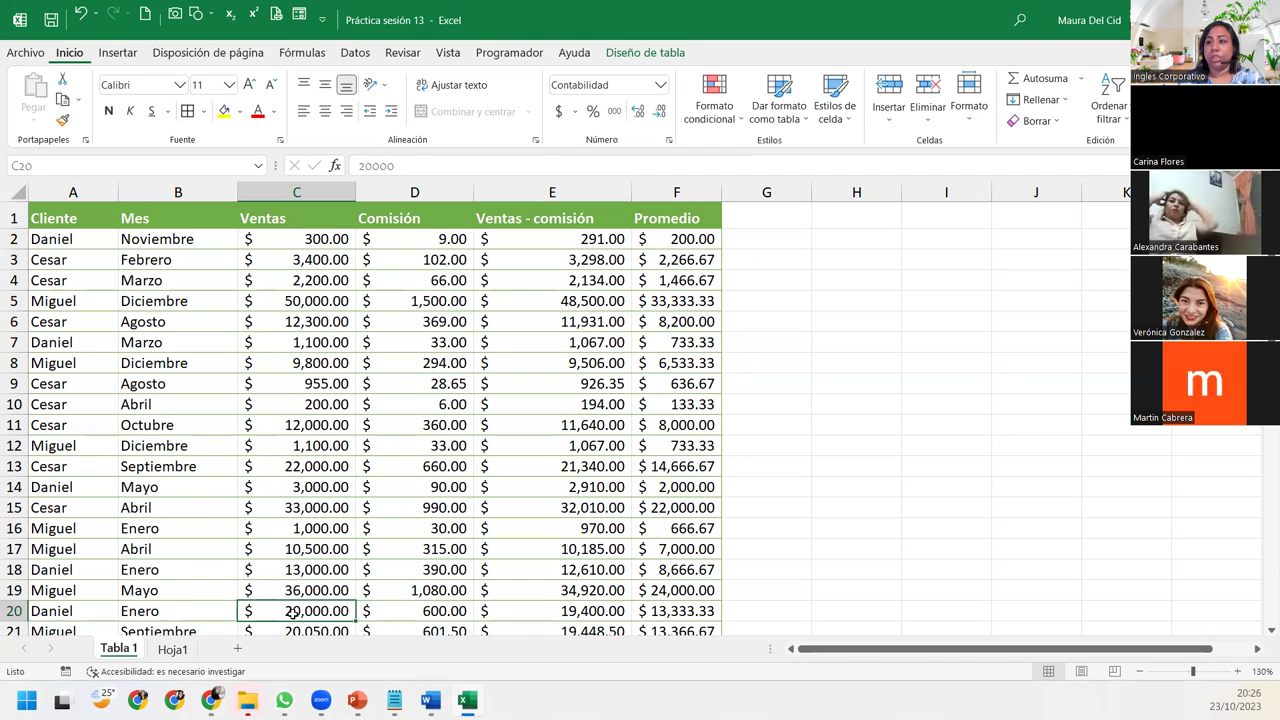
key(shift+space)
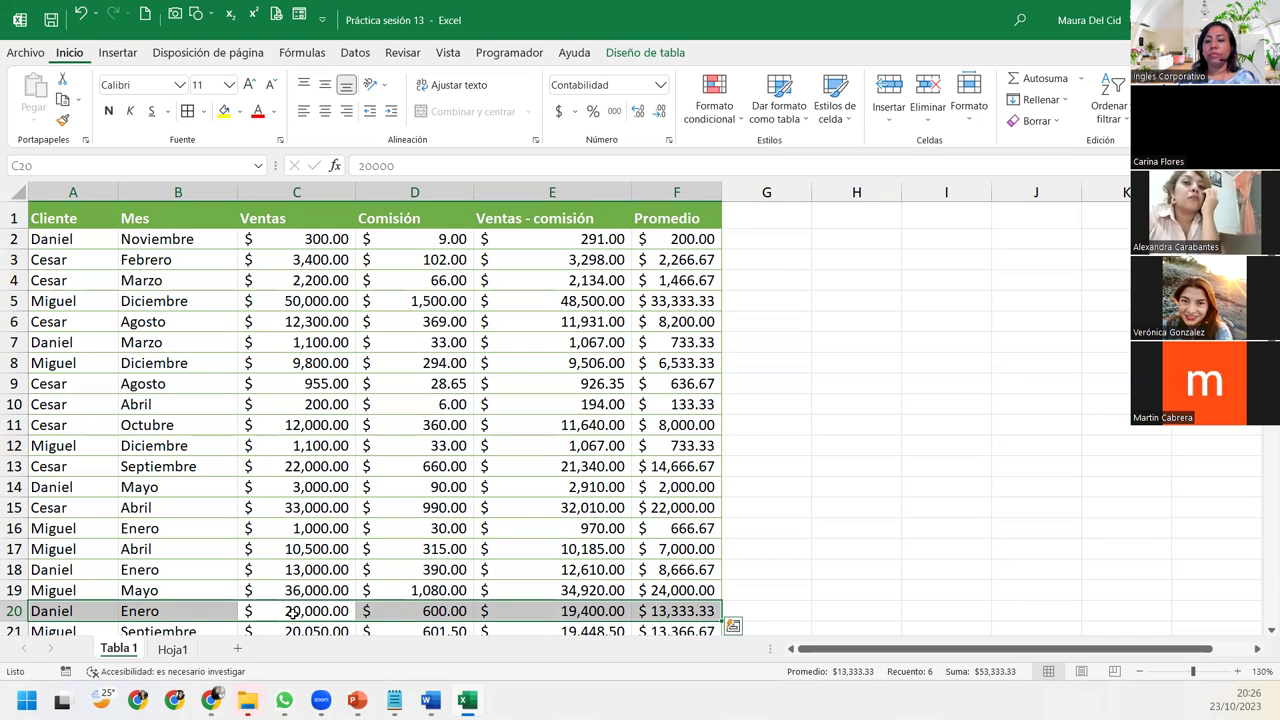
key(Up)
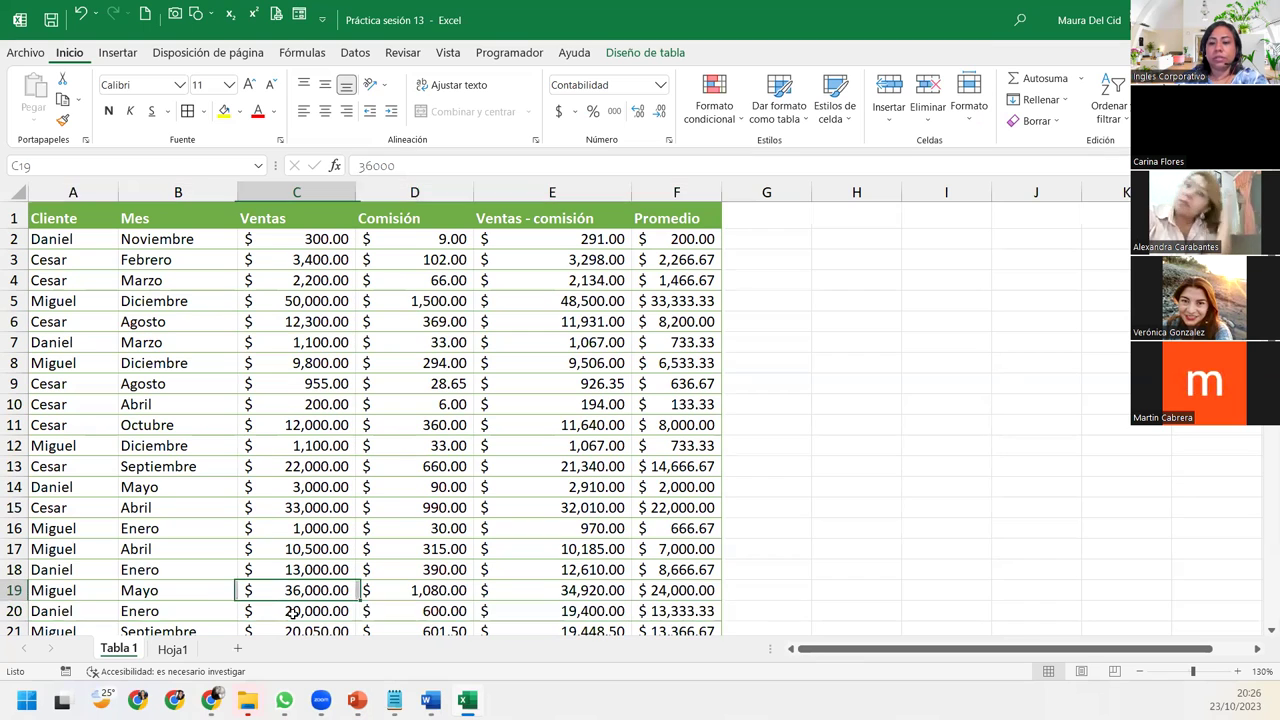
key(ctrl+a)
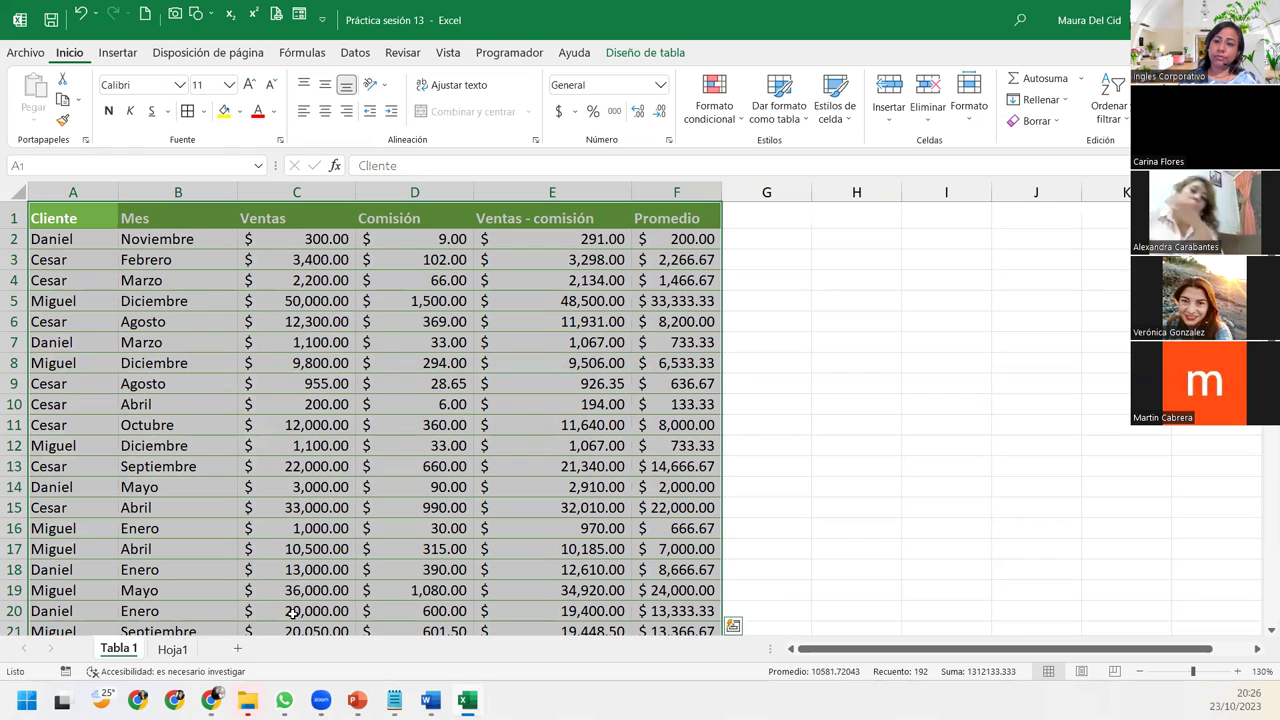
scroll(292, 614, down, 4)
scroll(292, 614, down, 2)
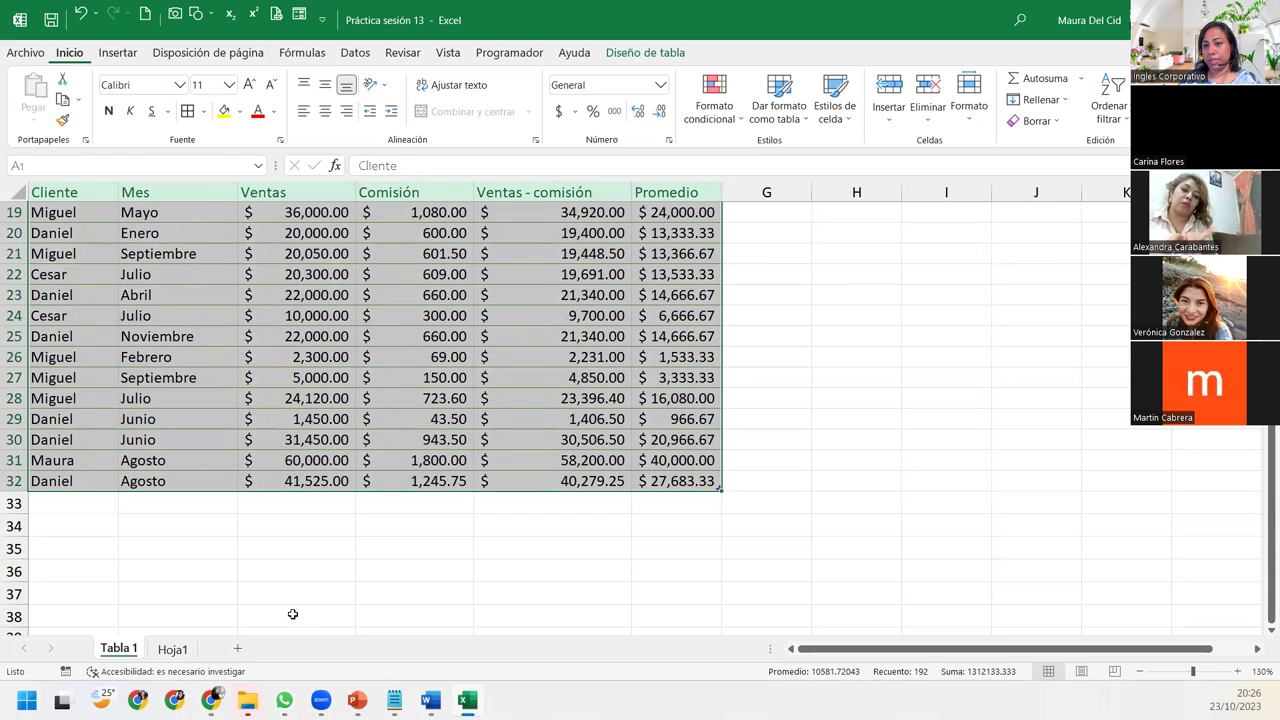
scroll(292, 614, up, 6)
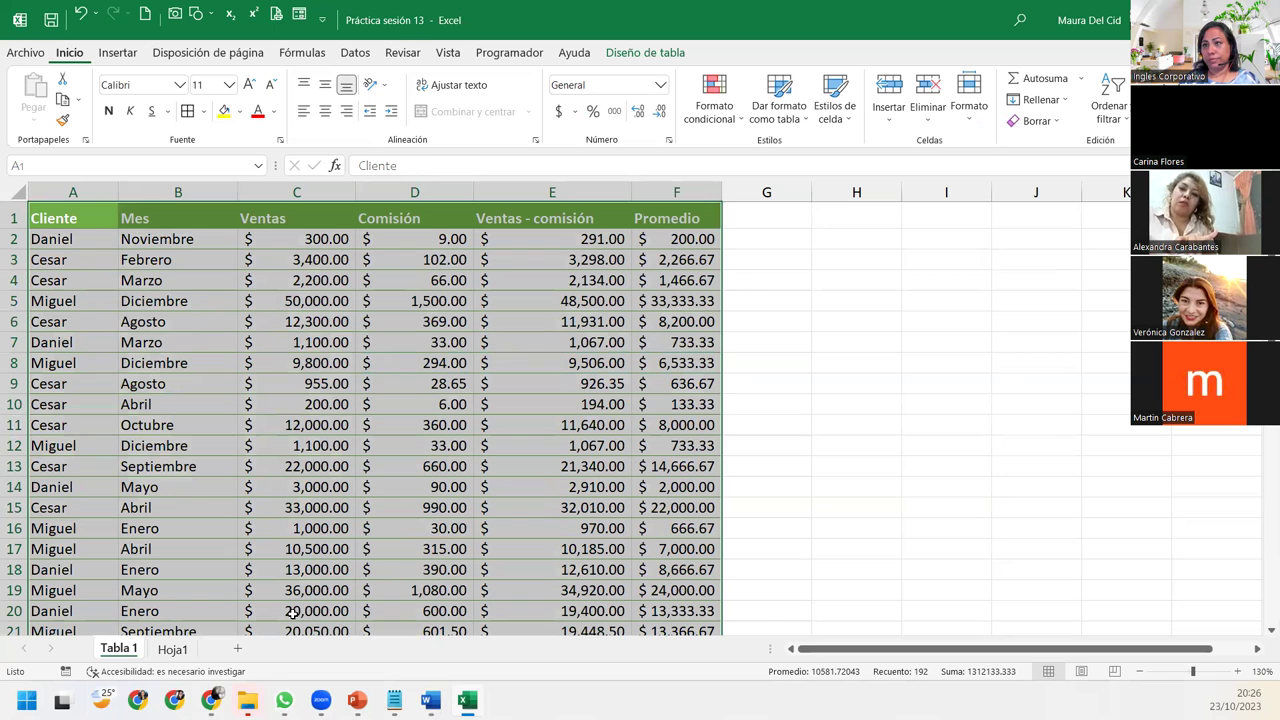
click(172, 310)
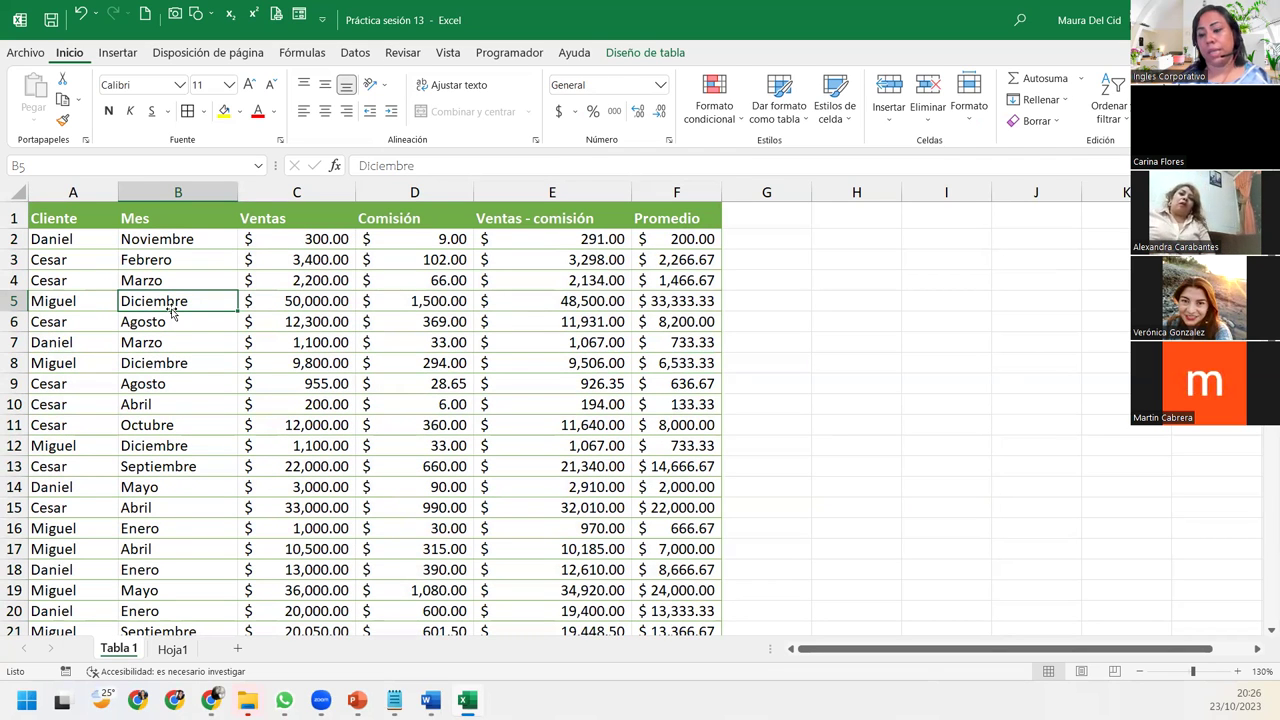
Step: Insert a blank table row above Cesar's Abril sale in row 15
key(Left)
key(Down)
key(Down)
key(Down)
key(Down)
key(Down)
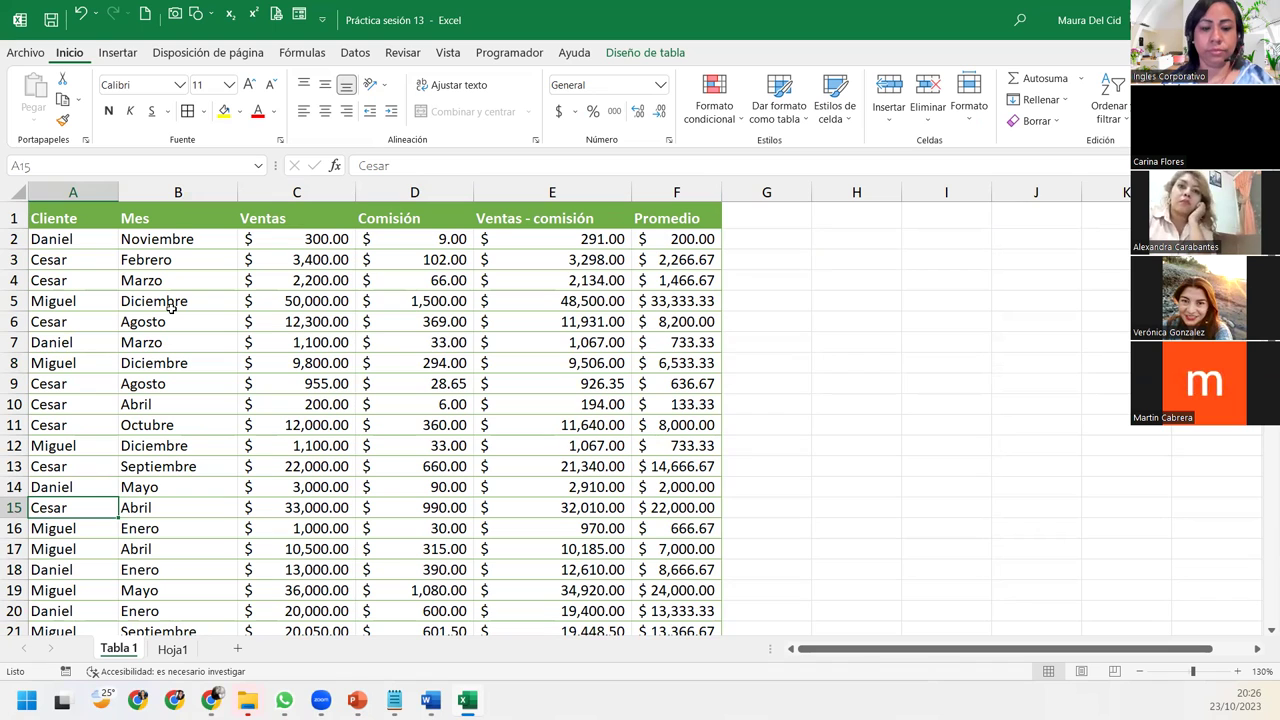
key(shift+space)
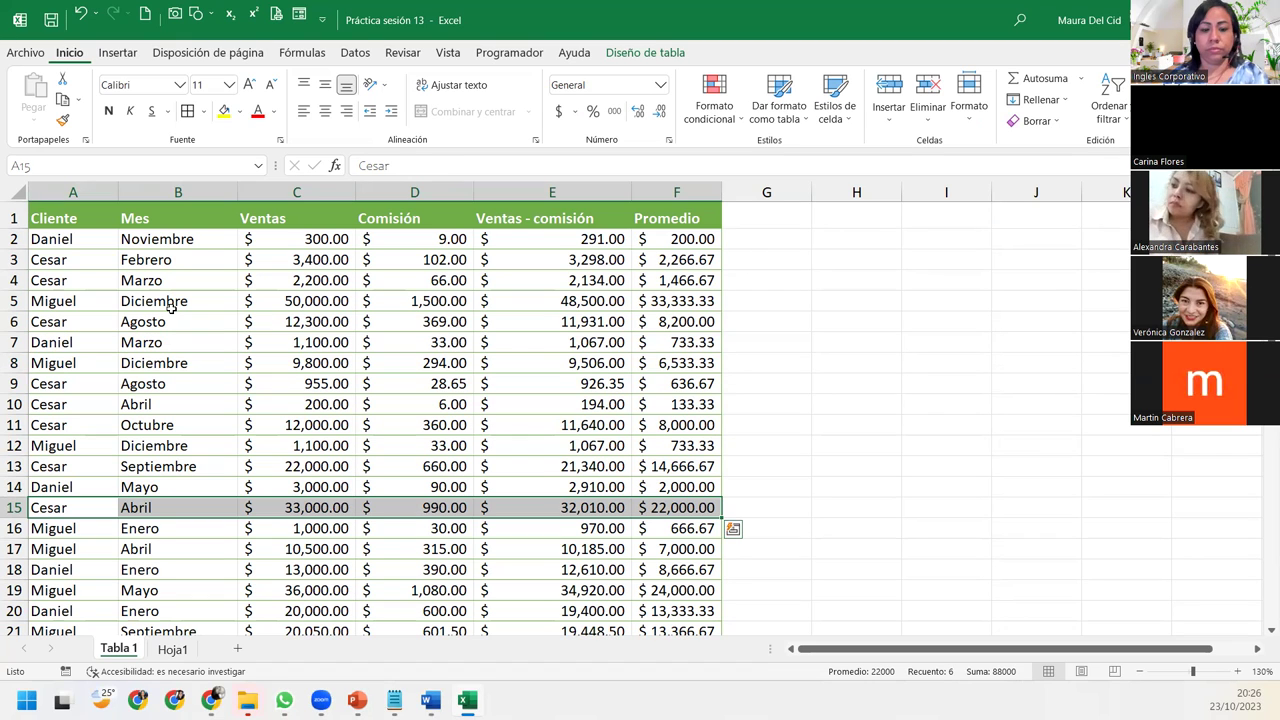
key(ctrl+shift+plus)
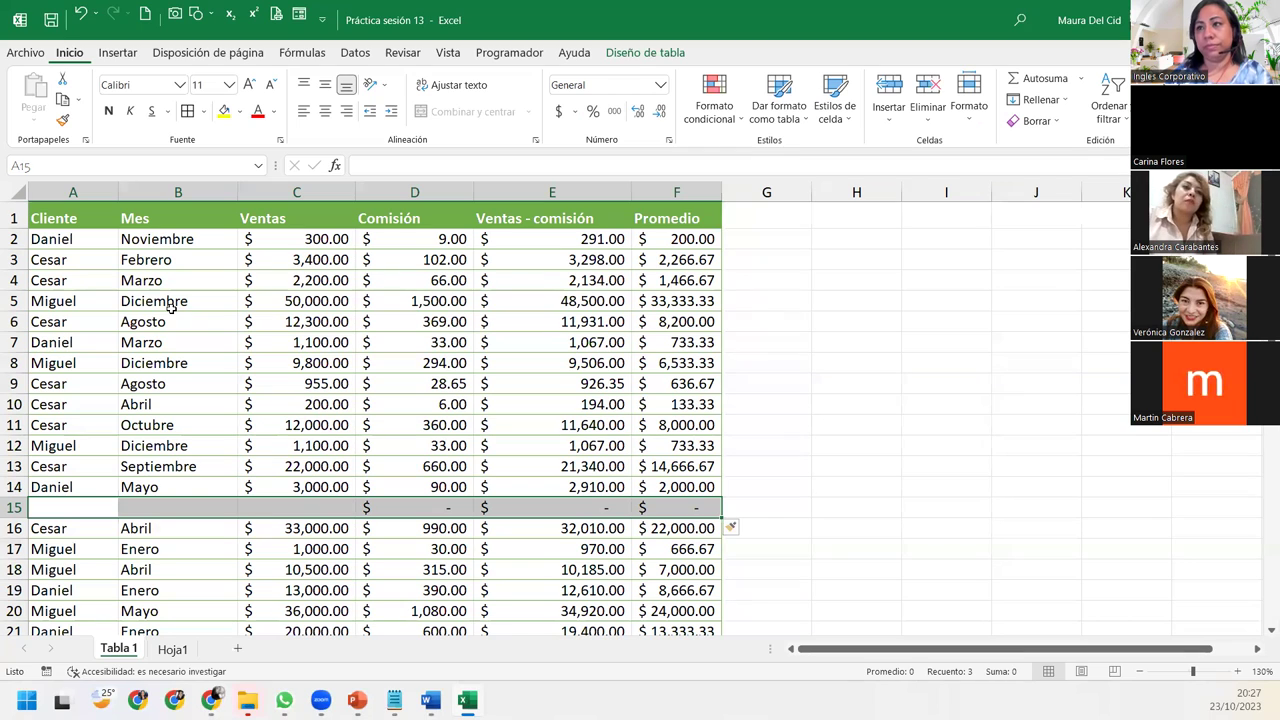
Step: Reselect the new row 15, check its insert options, then move to its Mes cell
key(Left)
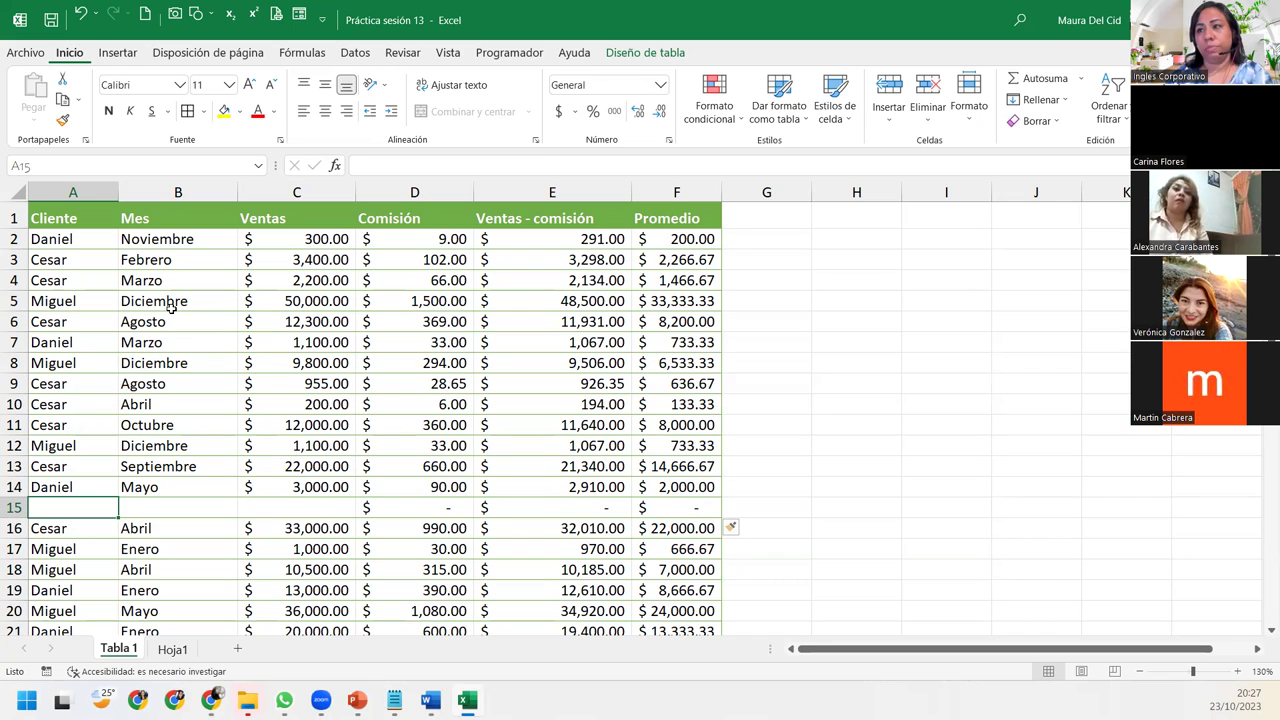
key(shift+space)
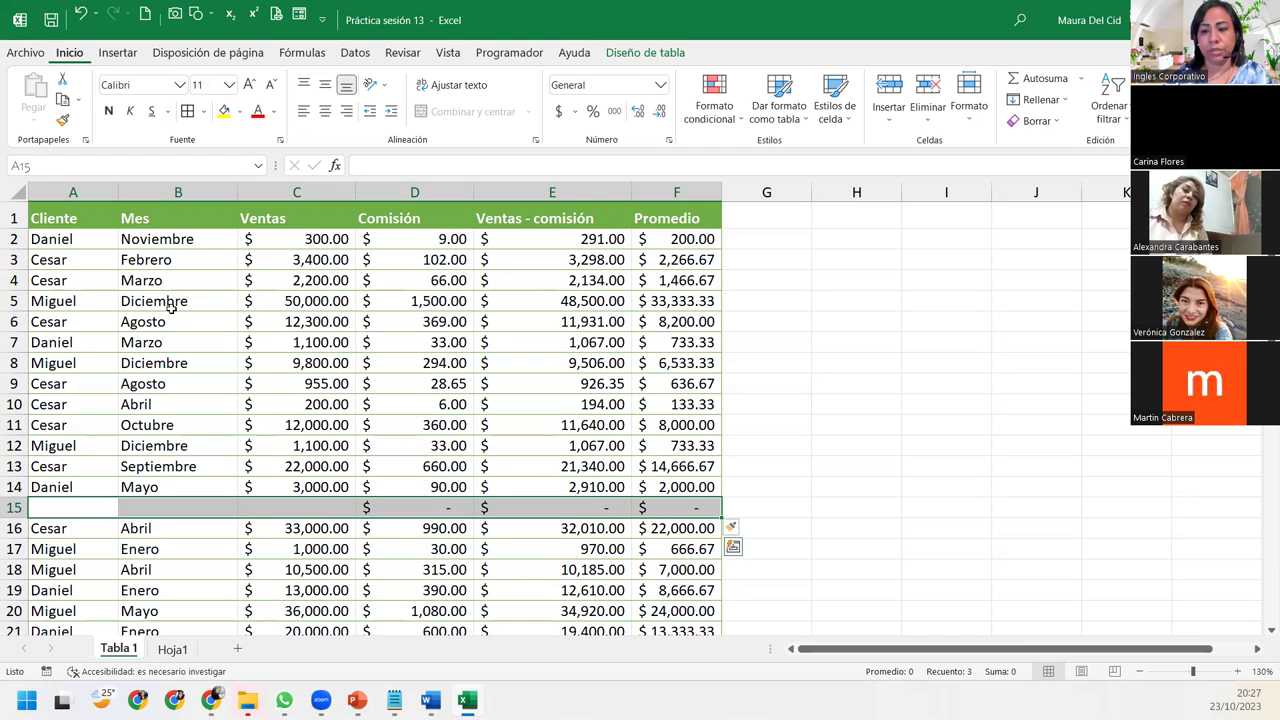
key(alt+shift+F10)
key(Escape)
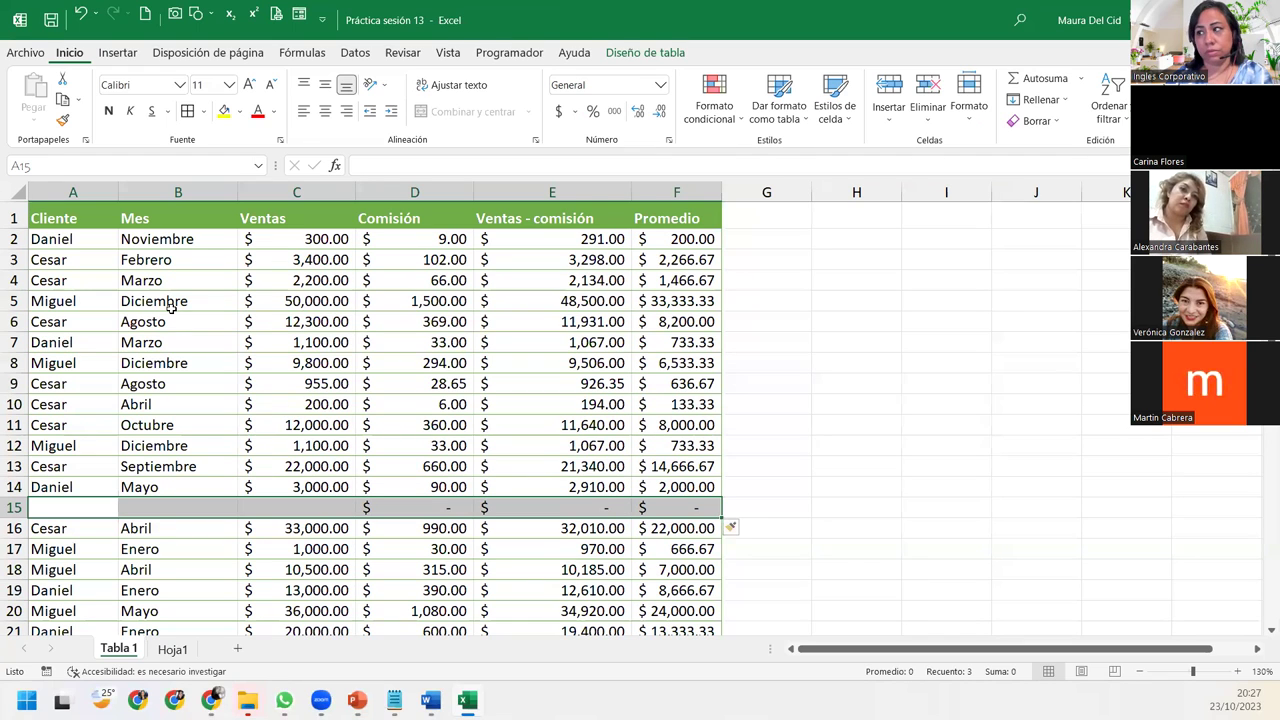
key(shift+BackSpace)
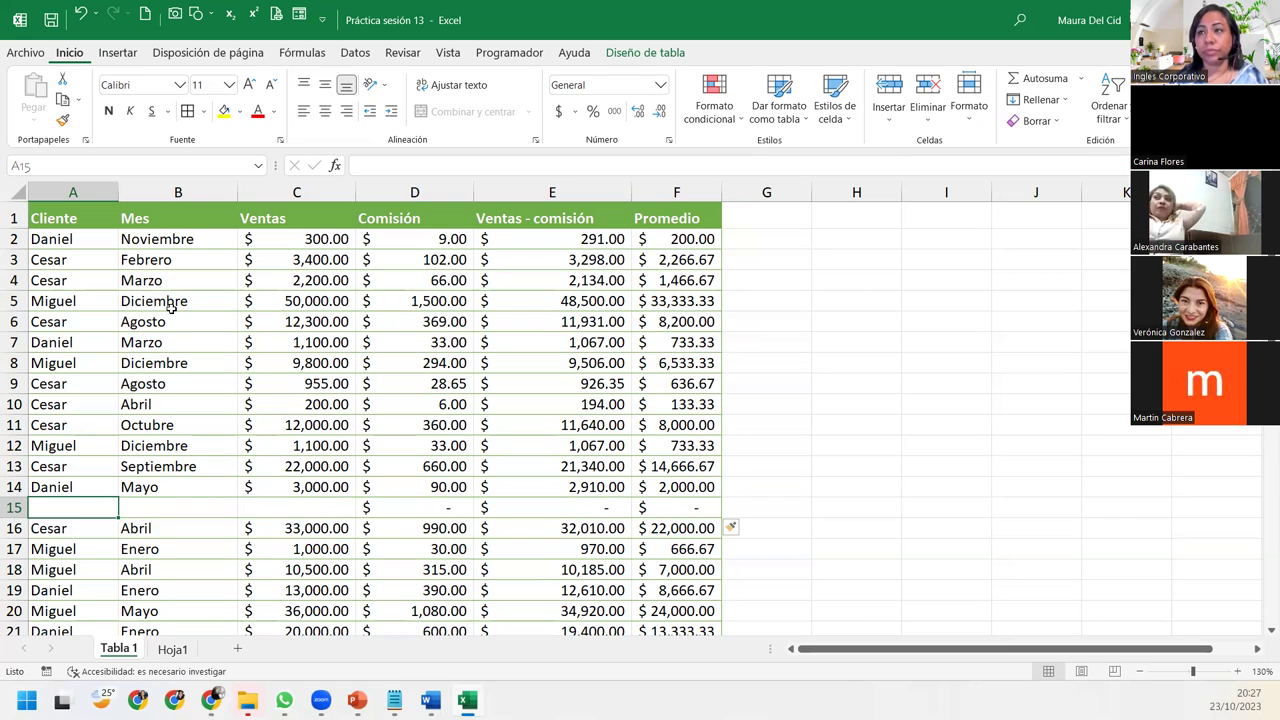
key(Tab)
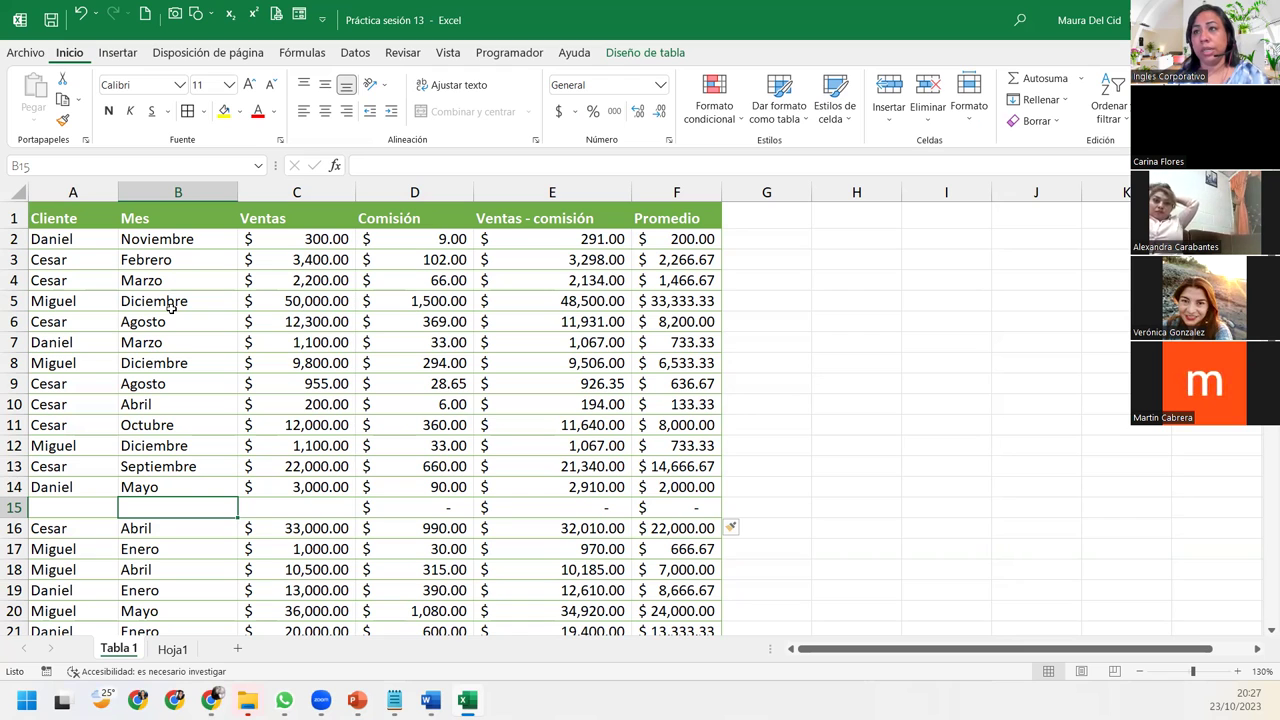
Step: Insert an empty Columna1 table column before Mes, then select Daniel's cell in row 14
key(ctrl+space)
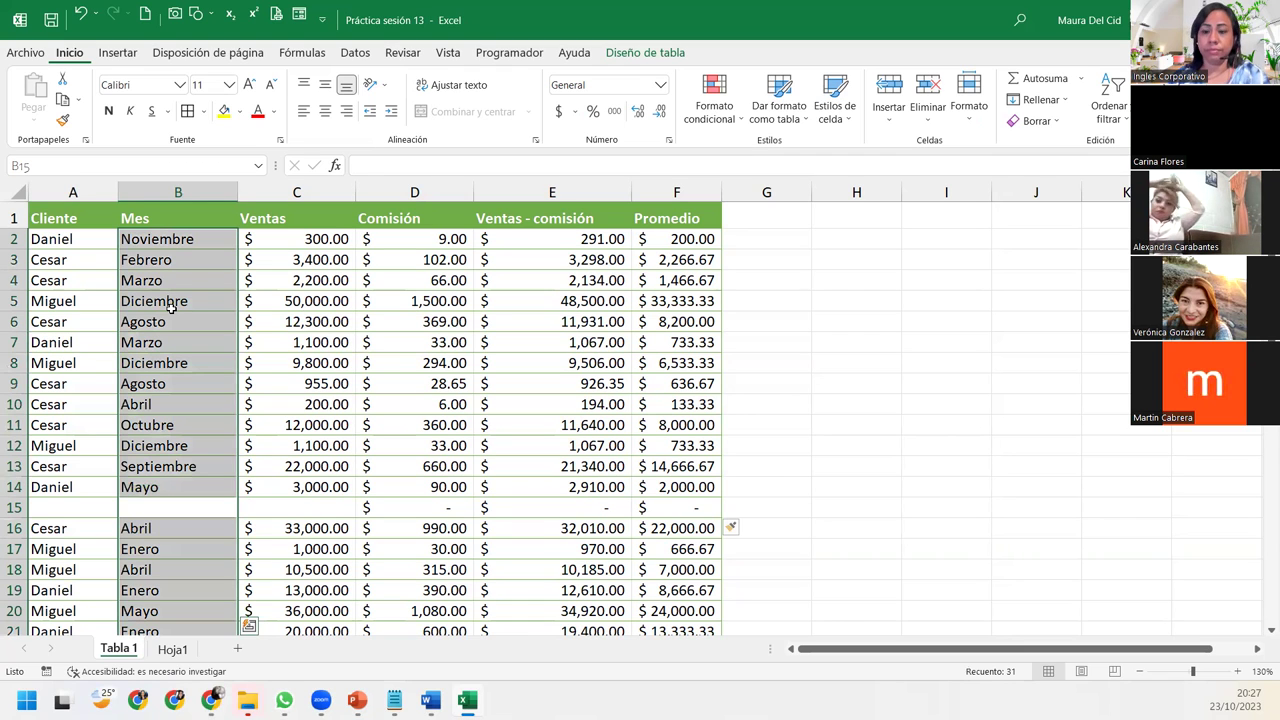
key(ctrl+plus)
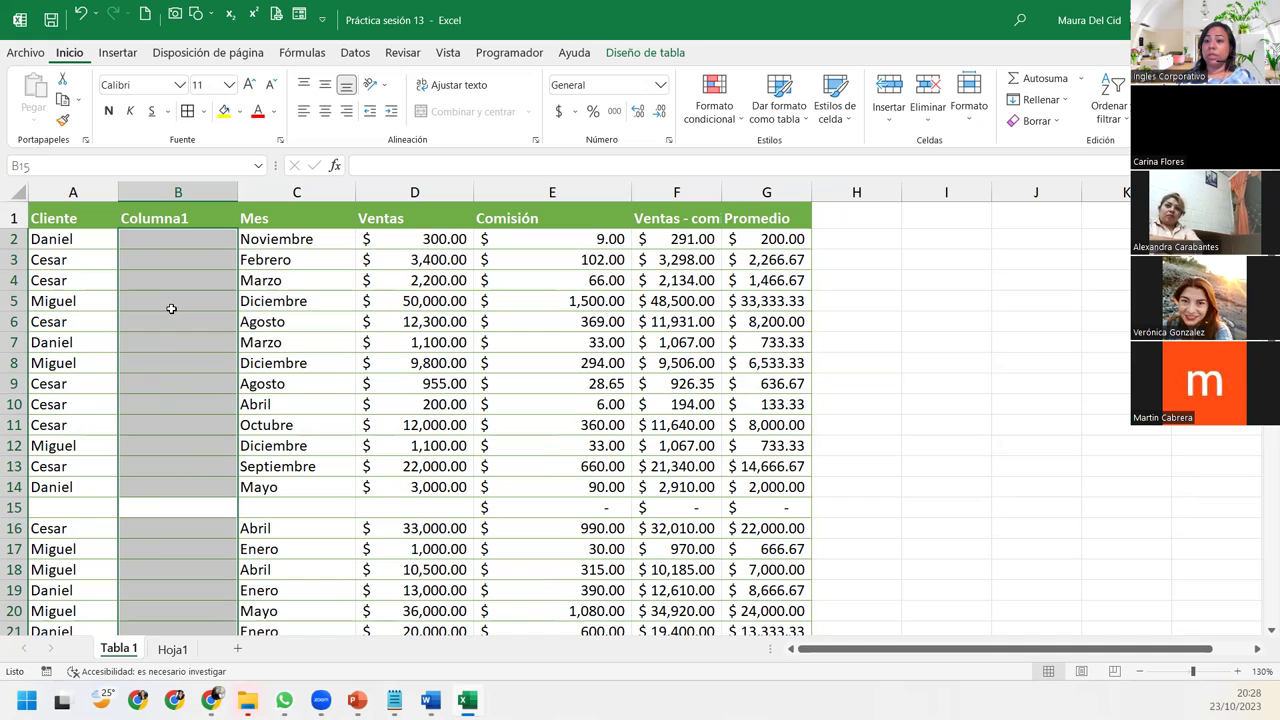
click(74, 489)
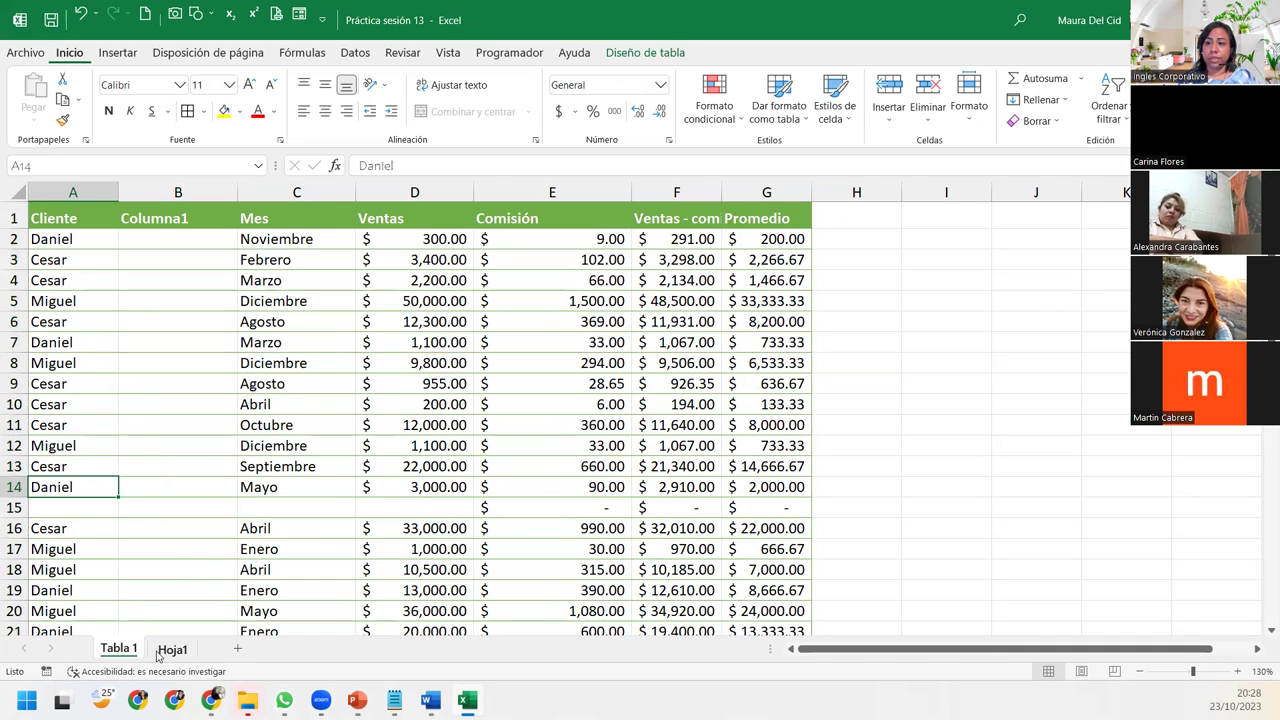
click(163, 650)
scroll(203, 326, up, 5)
scroll(206, 326, up, 5)
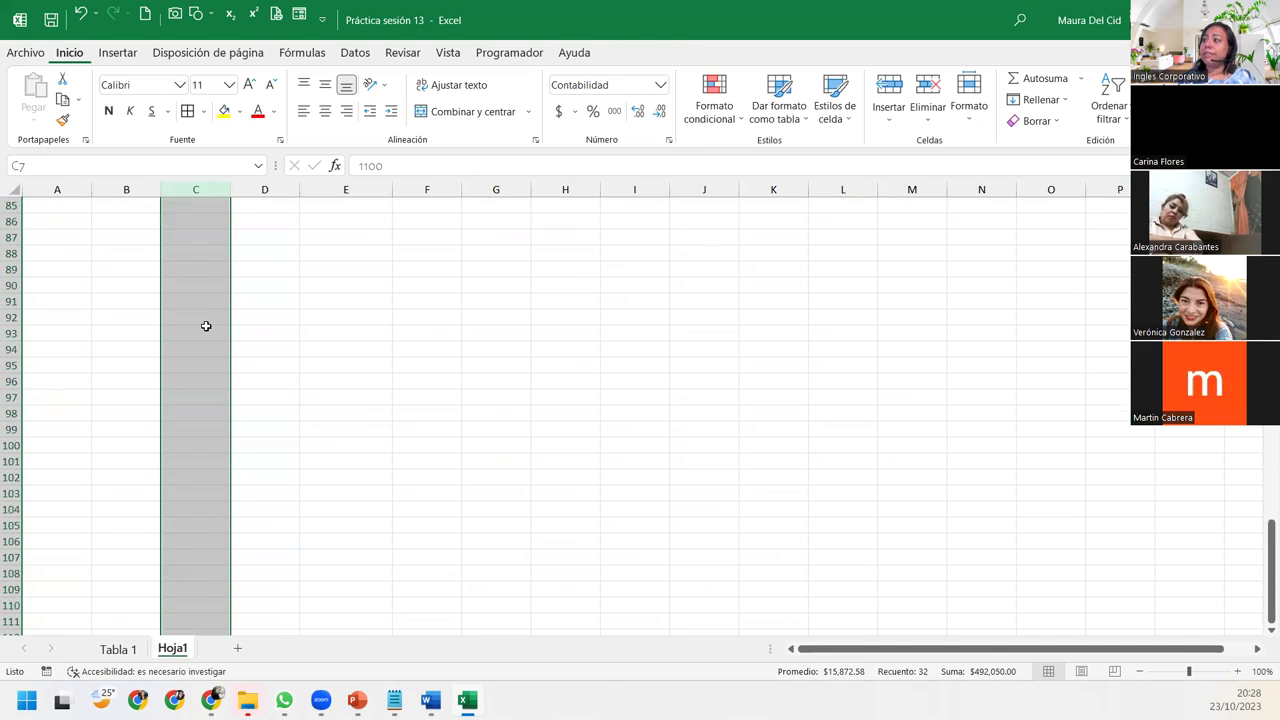
drag(1268, 512, 1270, 205)
click(52, 415)
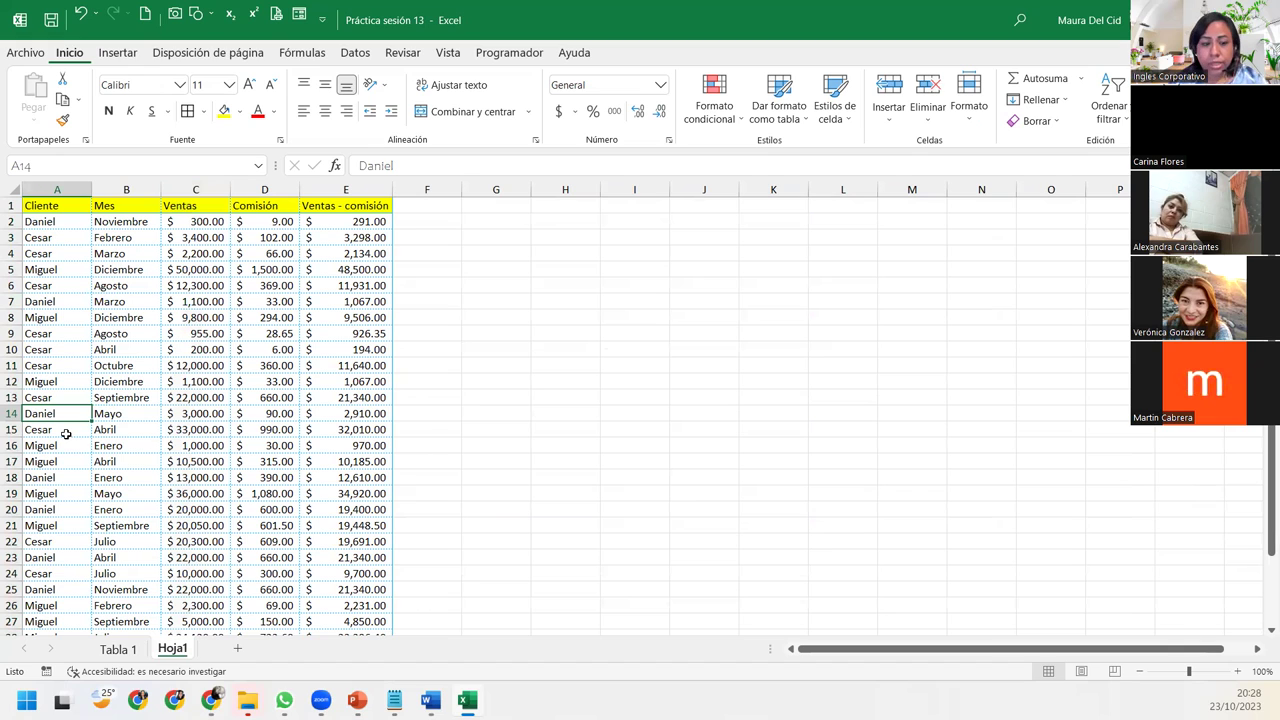
key(shift+space)
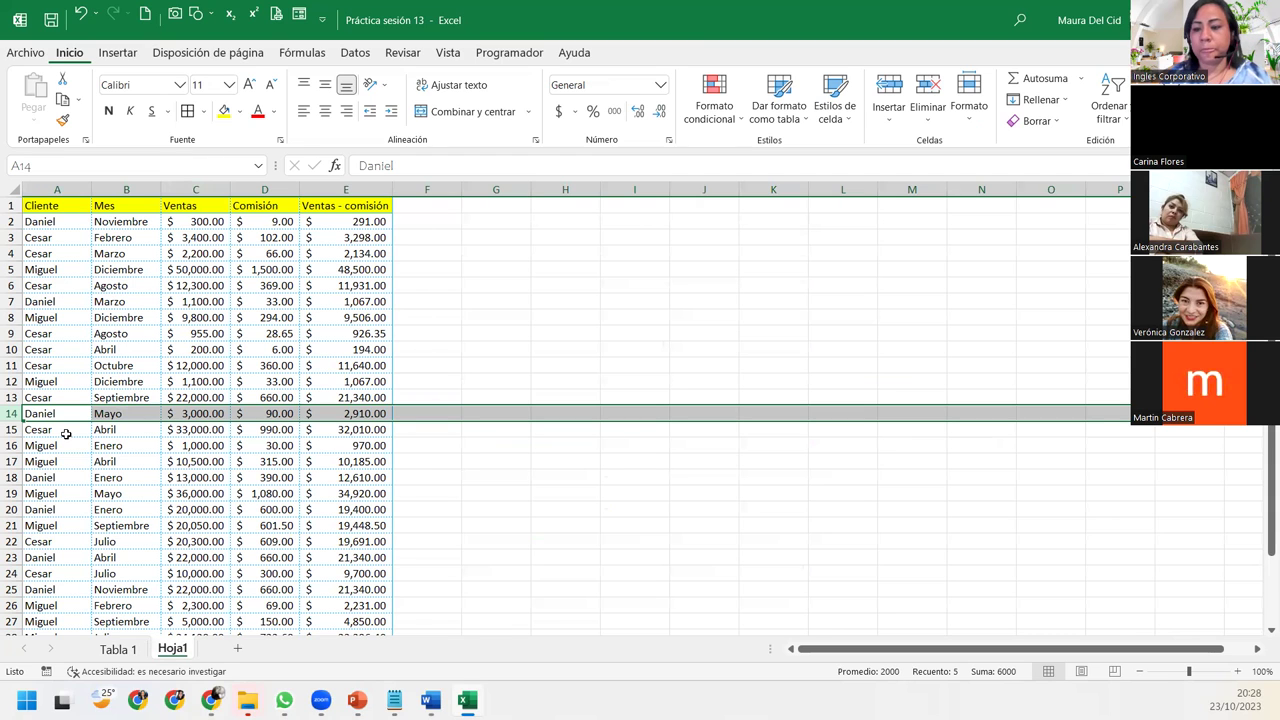
key(ctrl+plus)
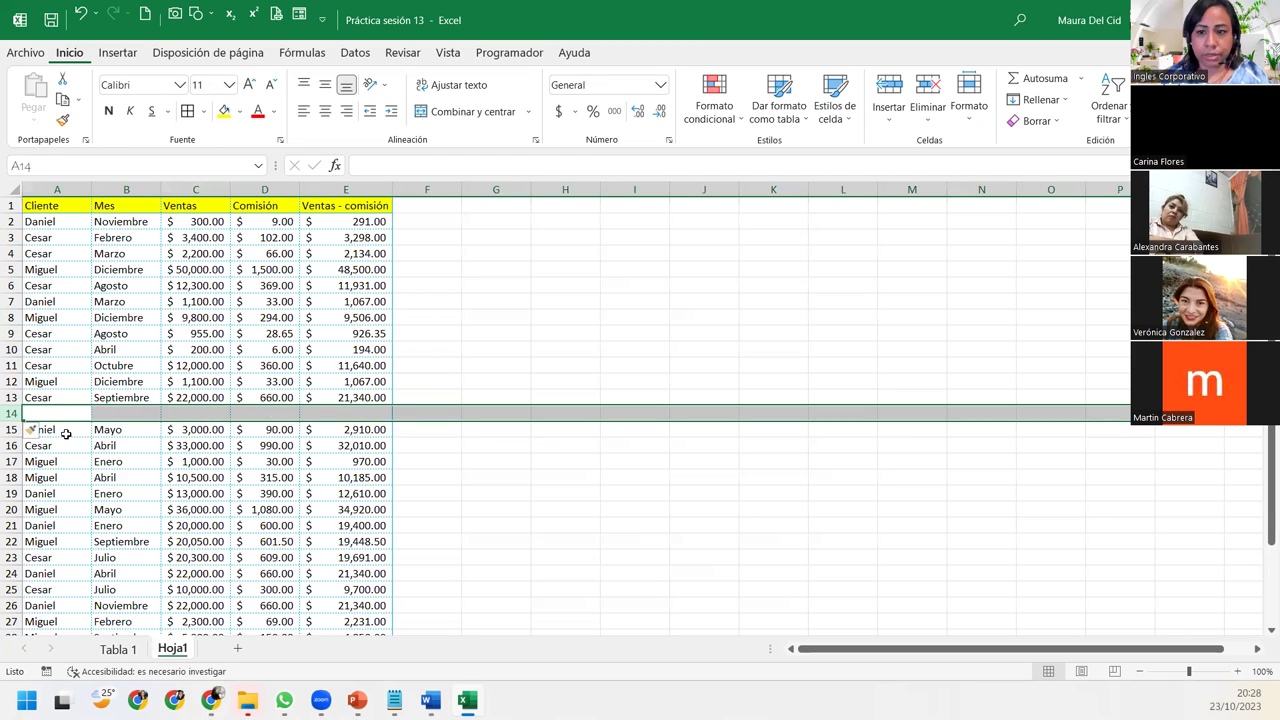
key(ctrl+z)
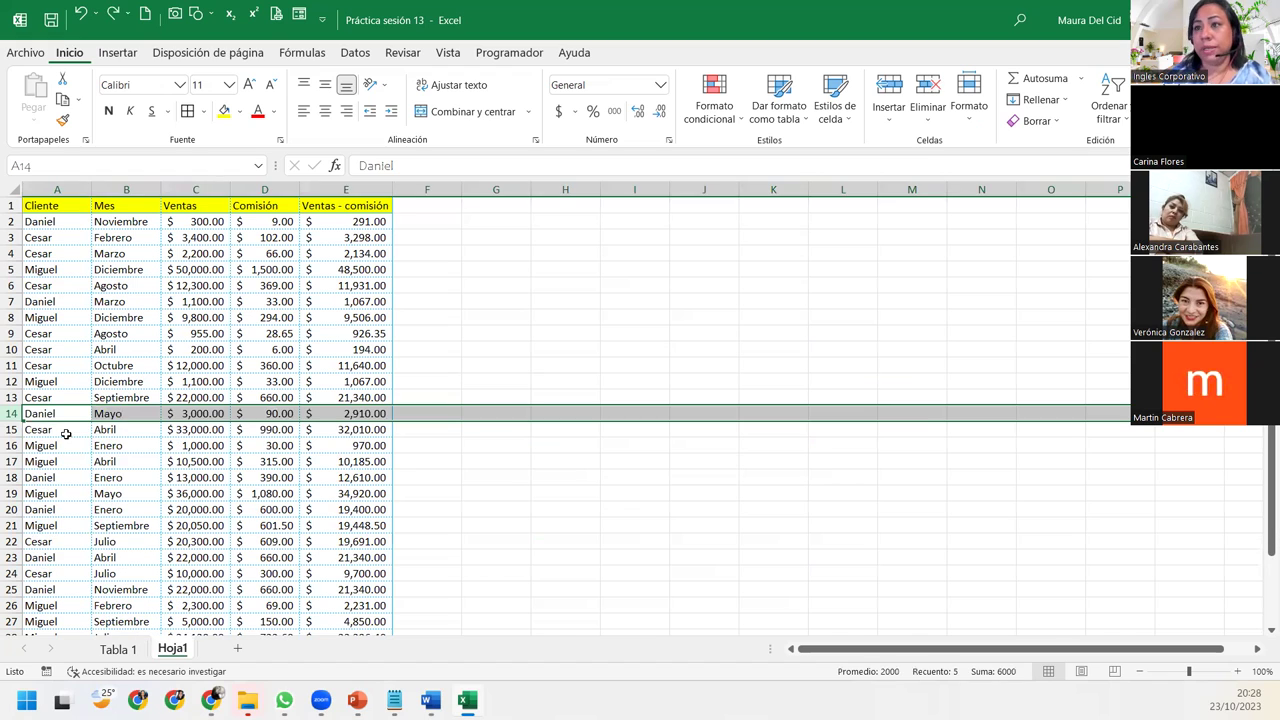
click(66, 433)
key(ctrl+shift+Right)
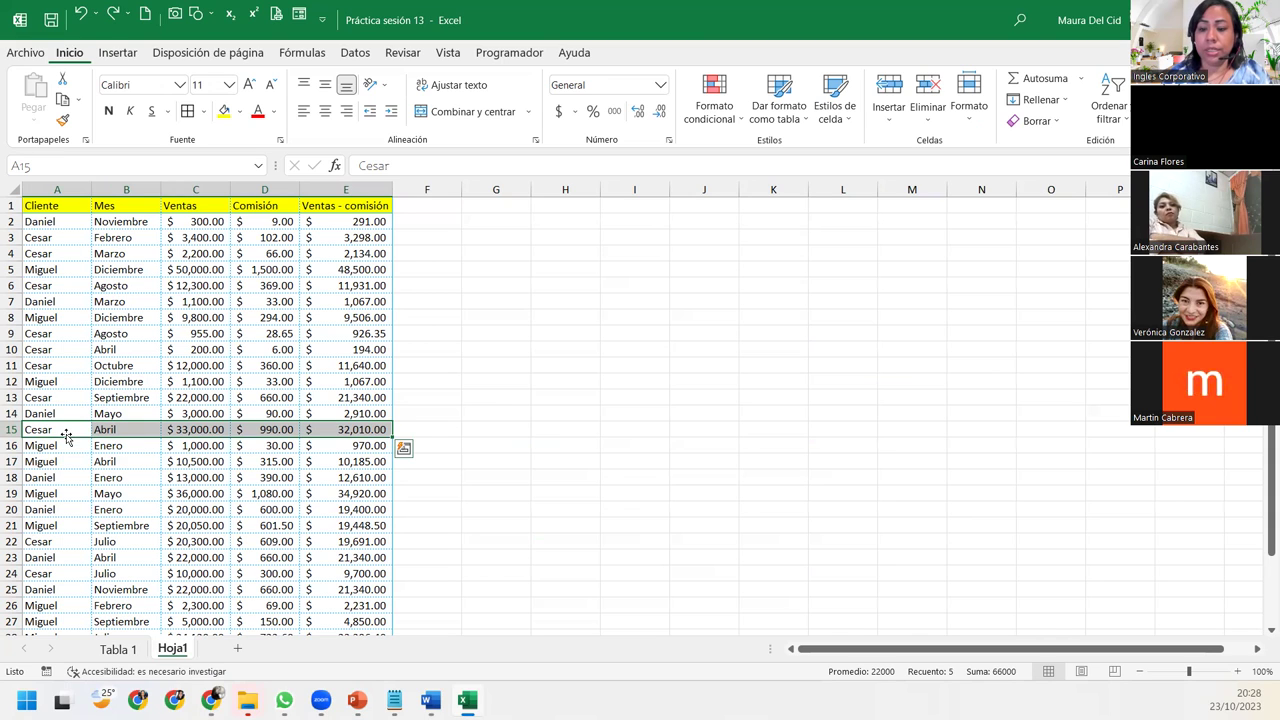
key(ctrl+plus)
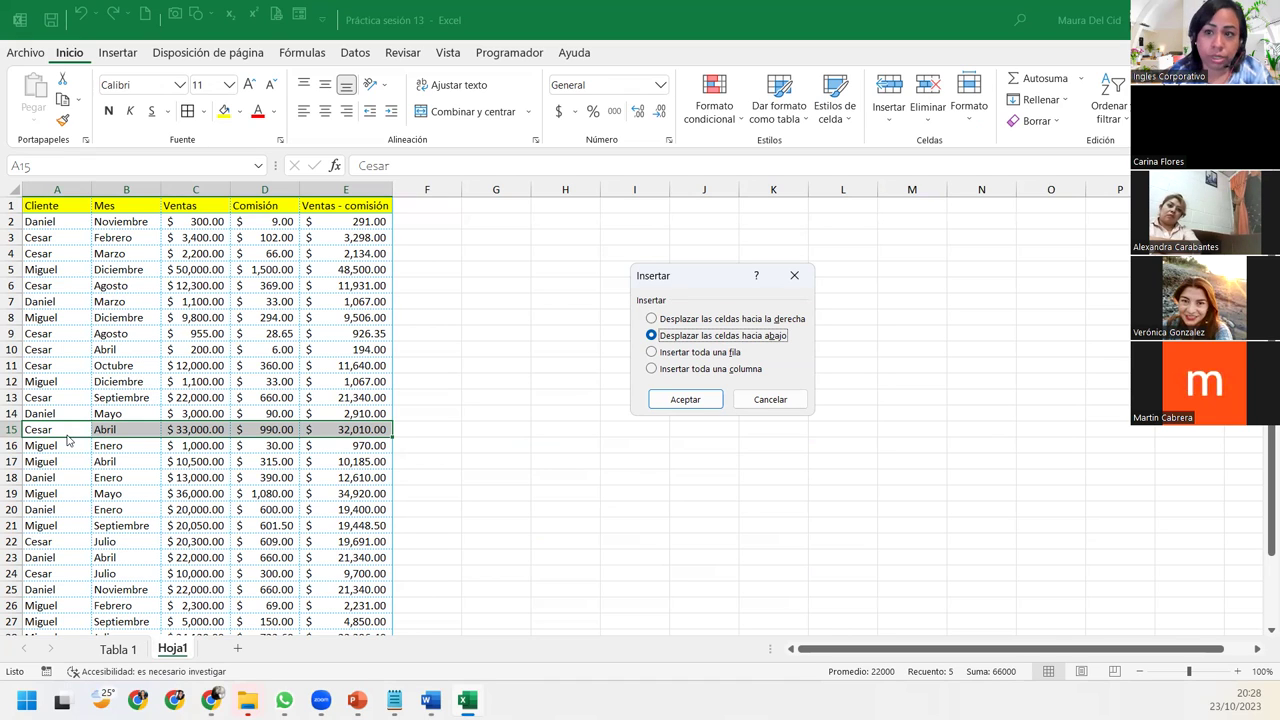
key(Escape)
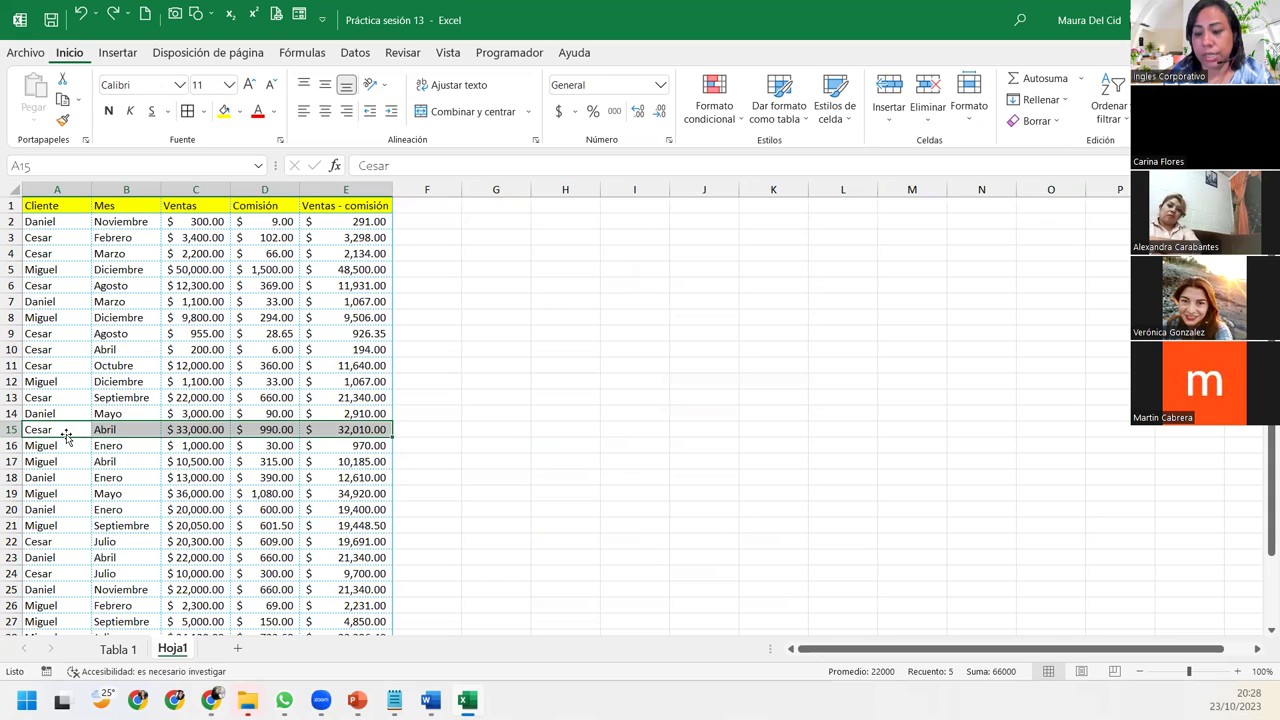
click(66, 433)
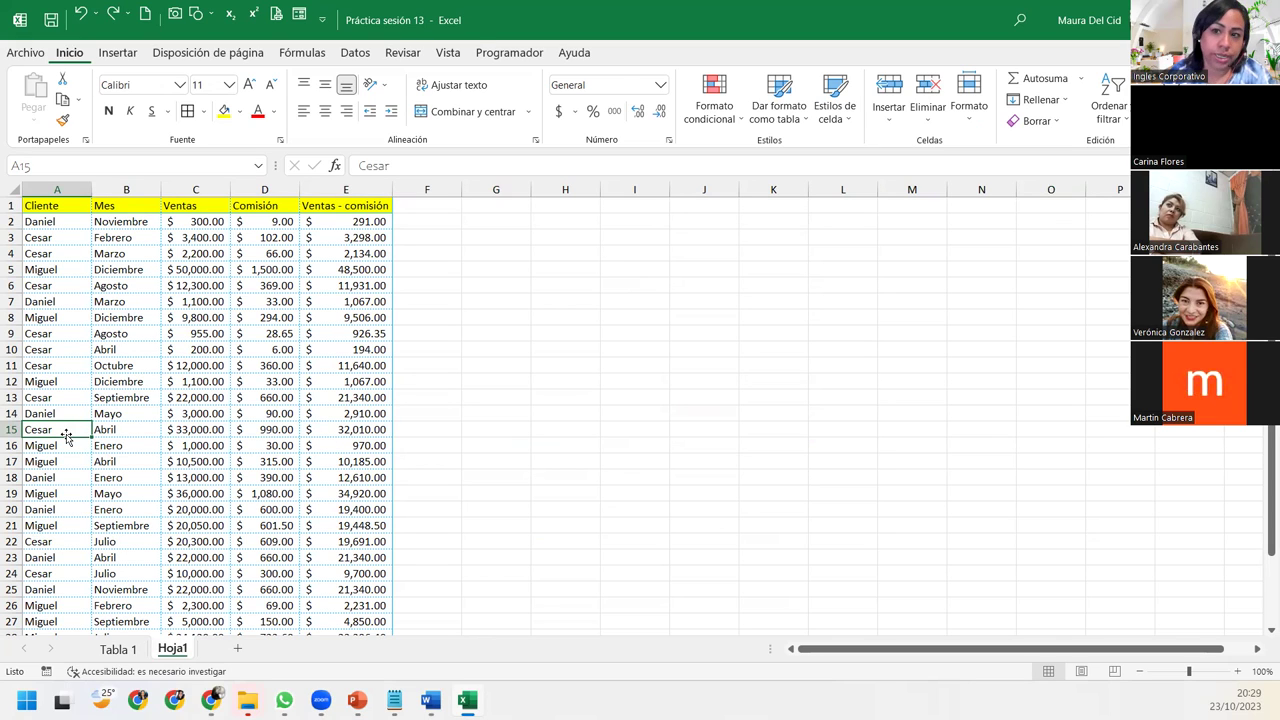
key(shift+space)
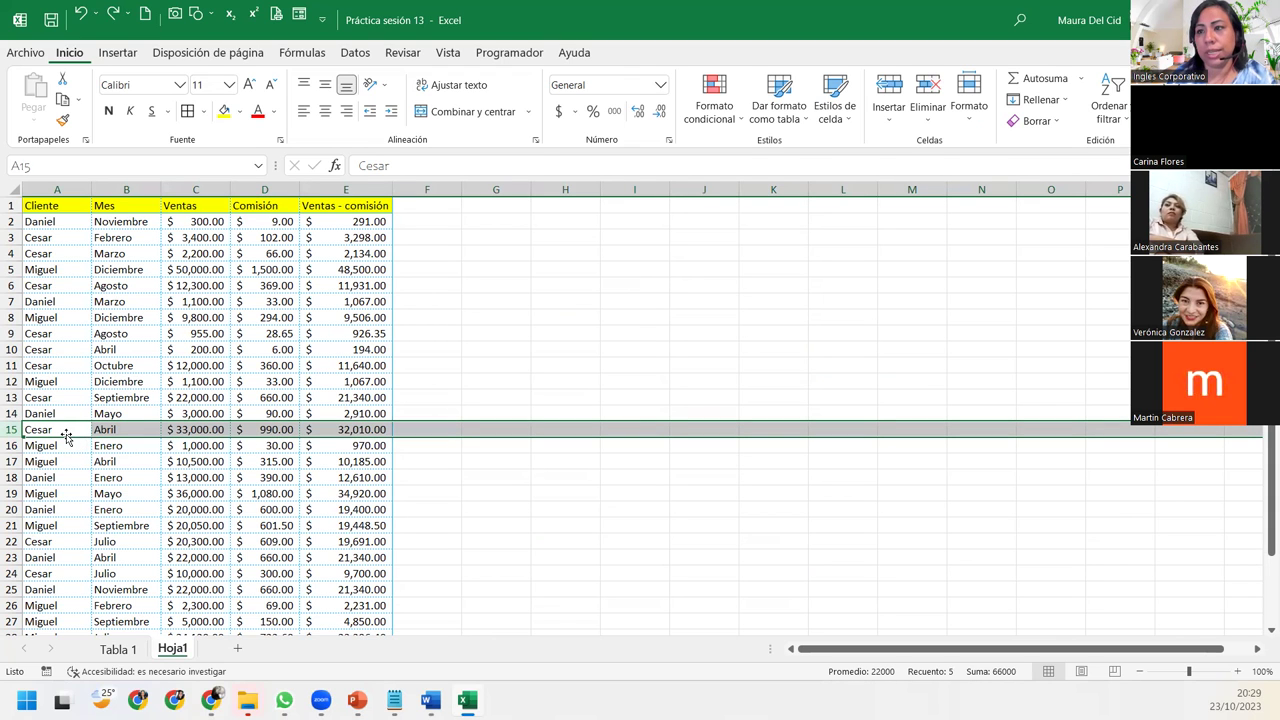
Step: On the Tabla 1 sheet, delete blank table row 15 after undoing a stray row insert
click(118, 650)
click(78, 447)
key(ctrl+plus)
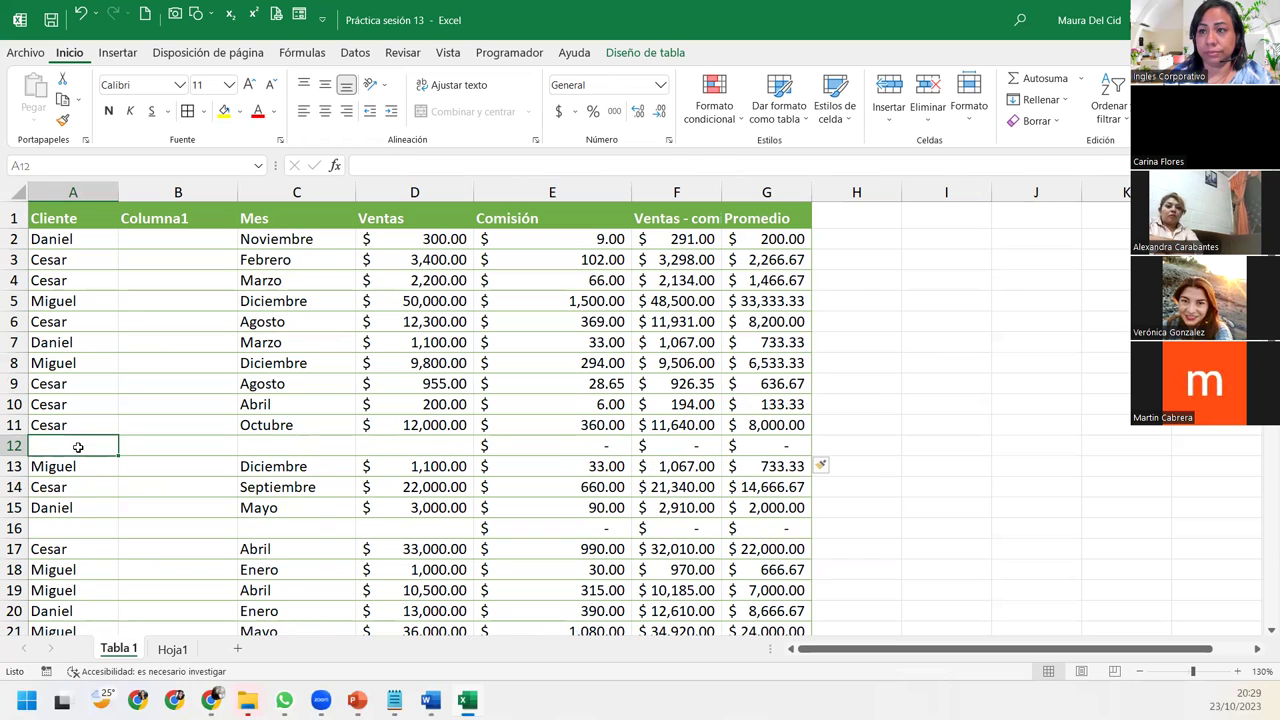
key(ctrl+z)
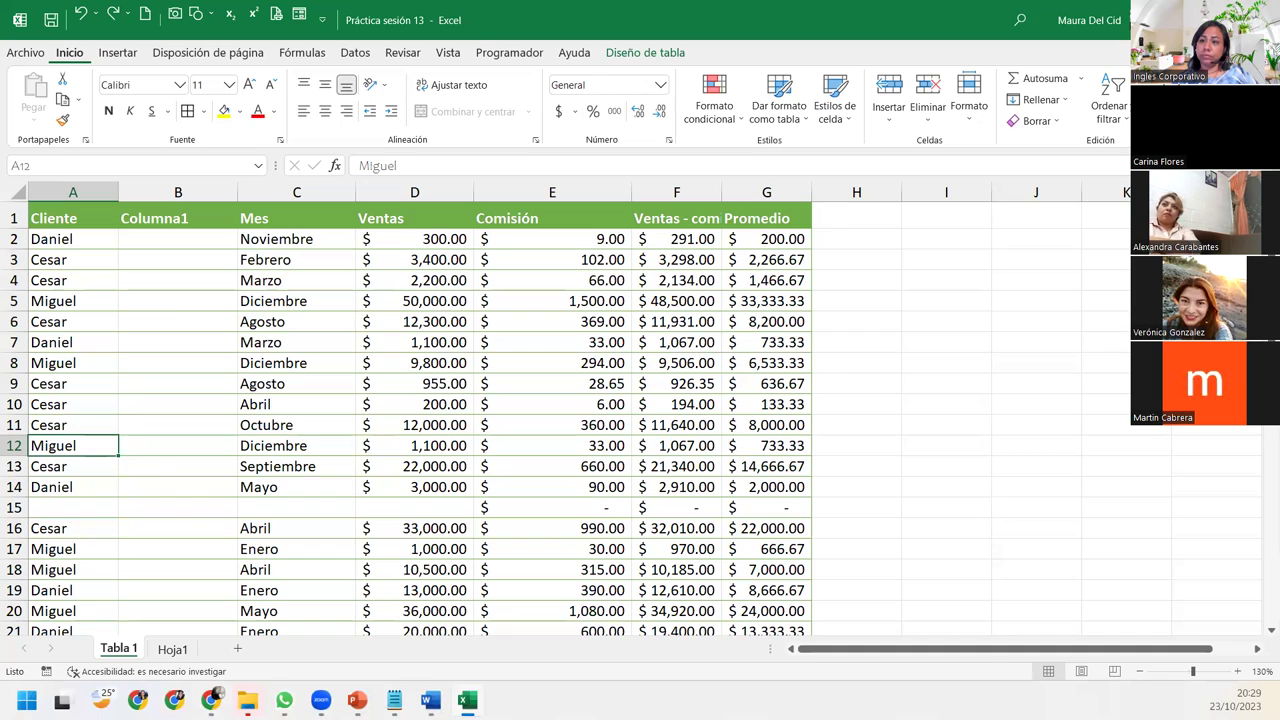
click(93, 504)
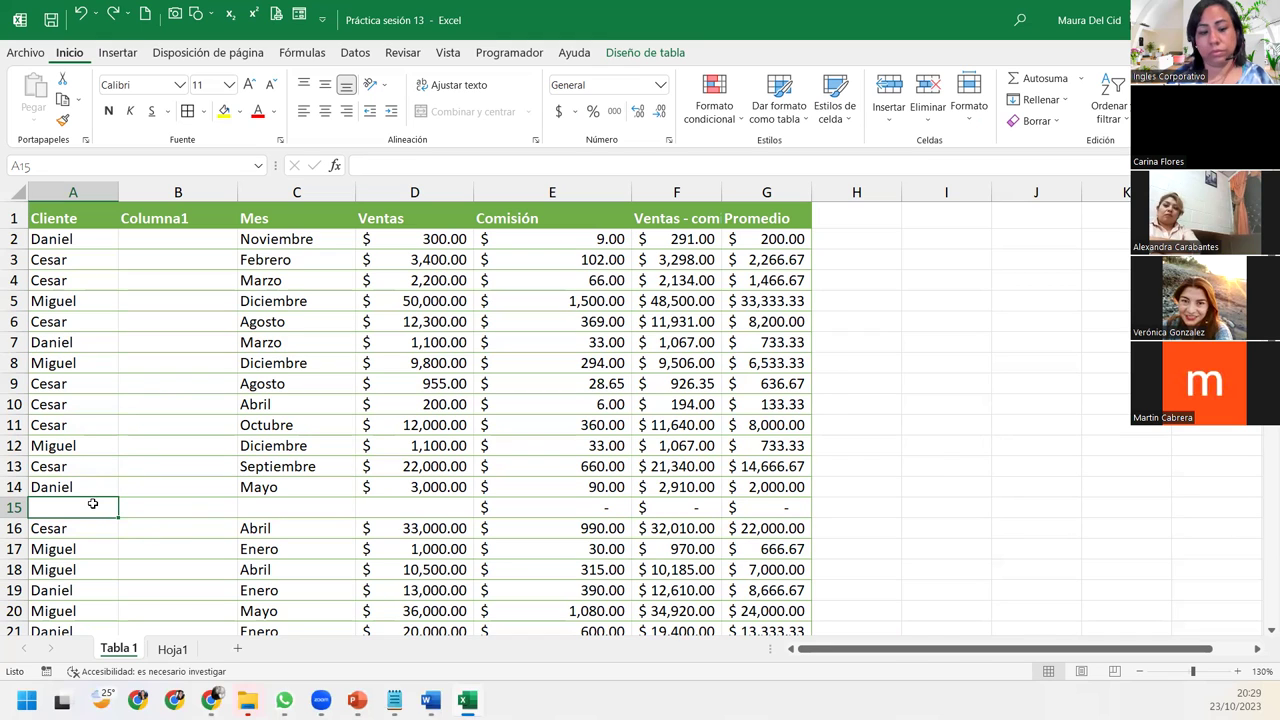
key(shift+space)
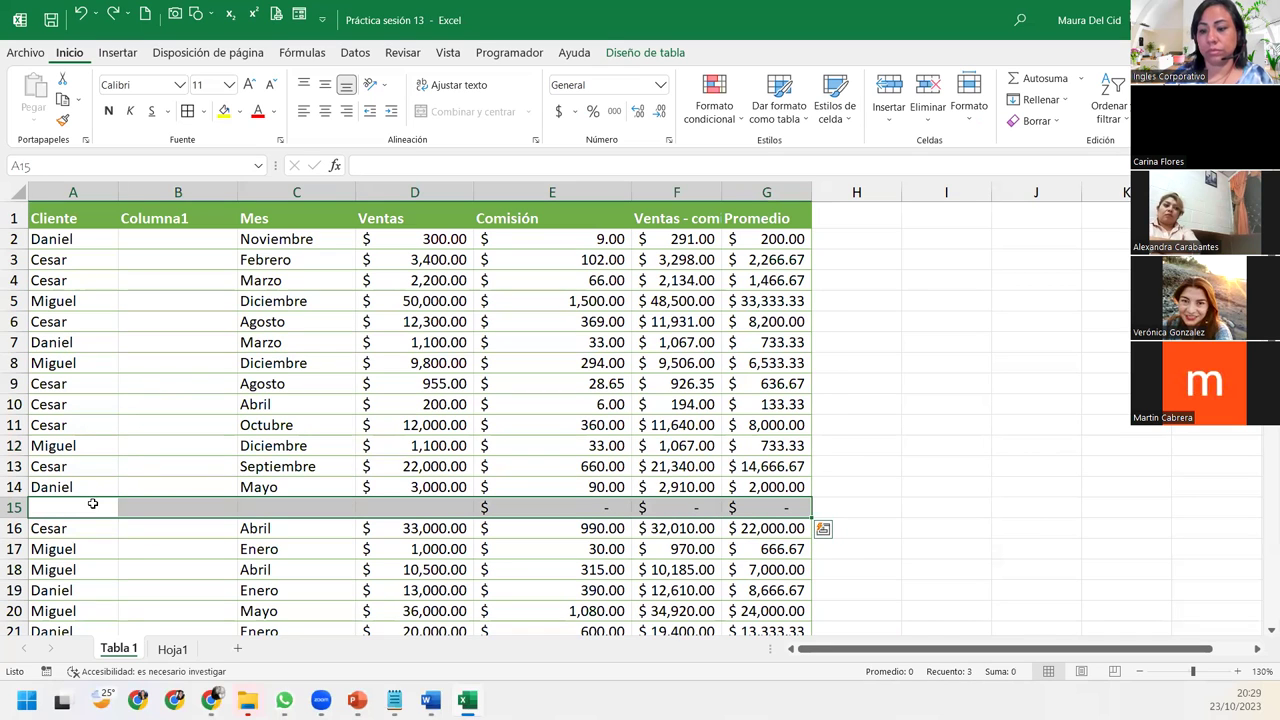
key(ctrl+minus)
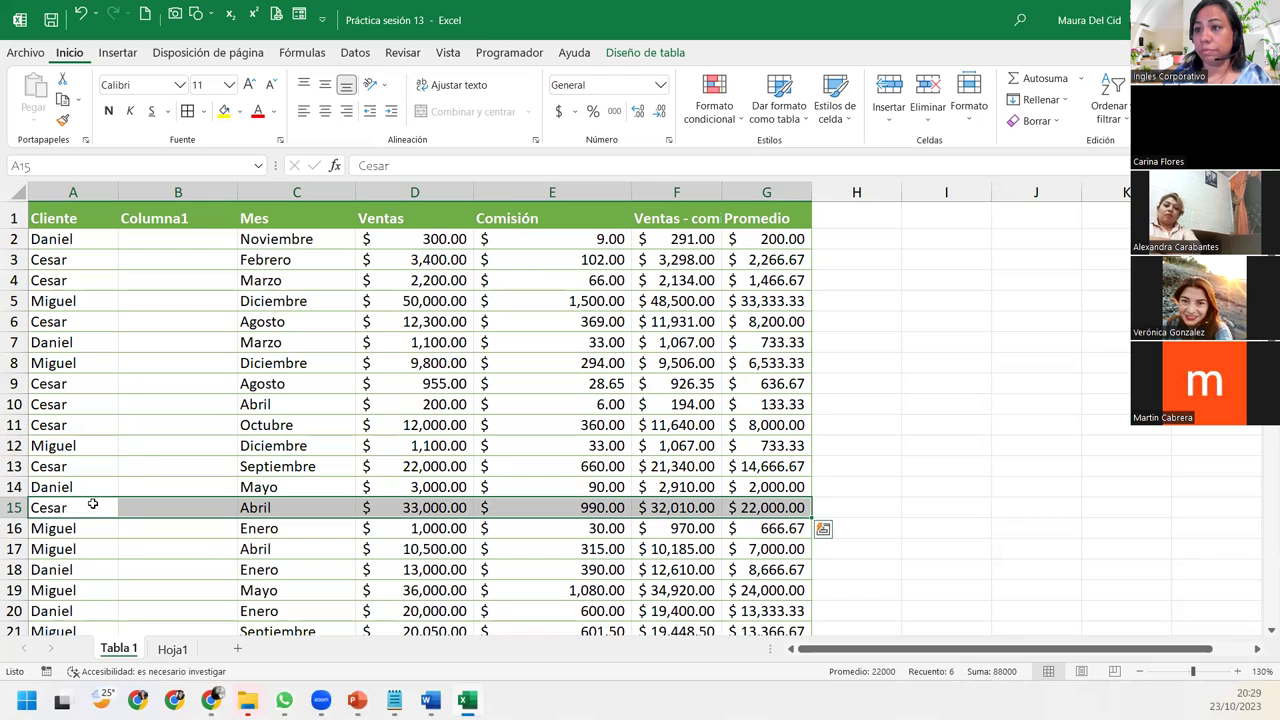
Step: Delete the empty Columna1 column so Mes follows Cliente again
key(Right)
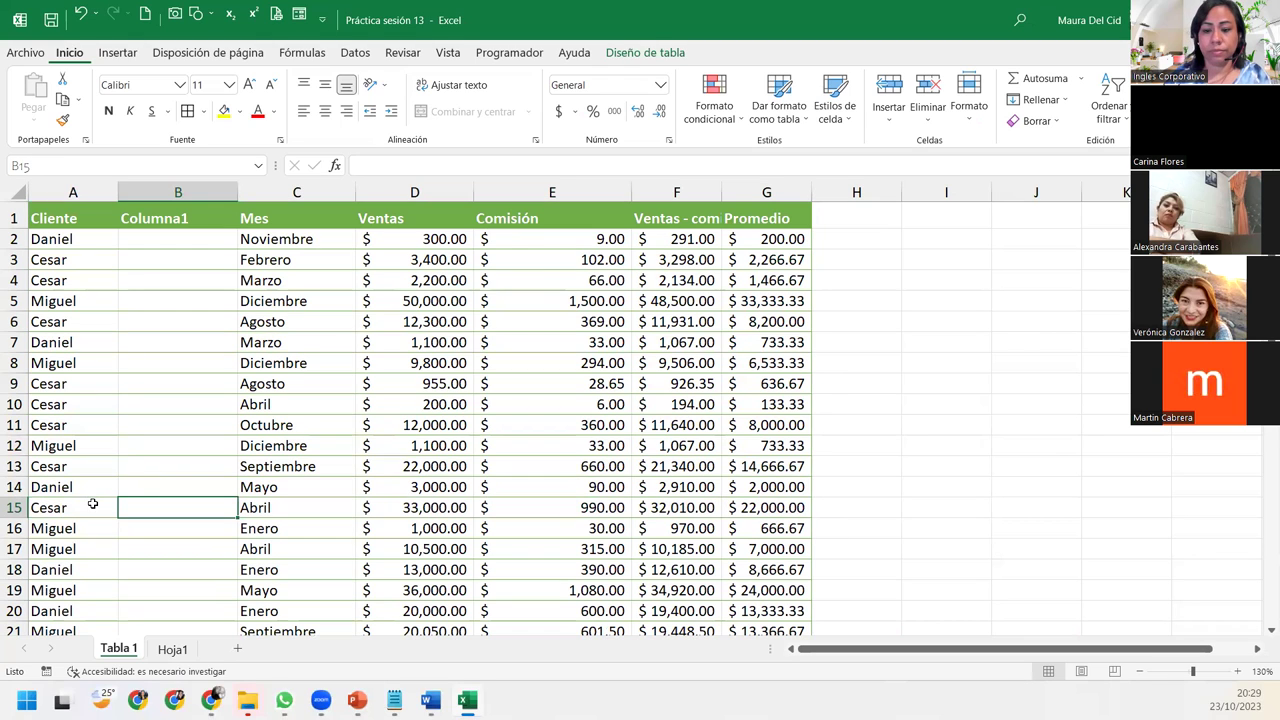
key(ctrl+space)
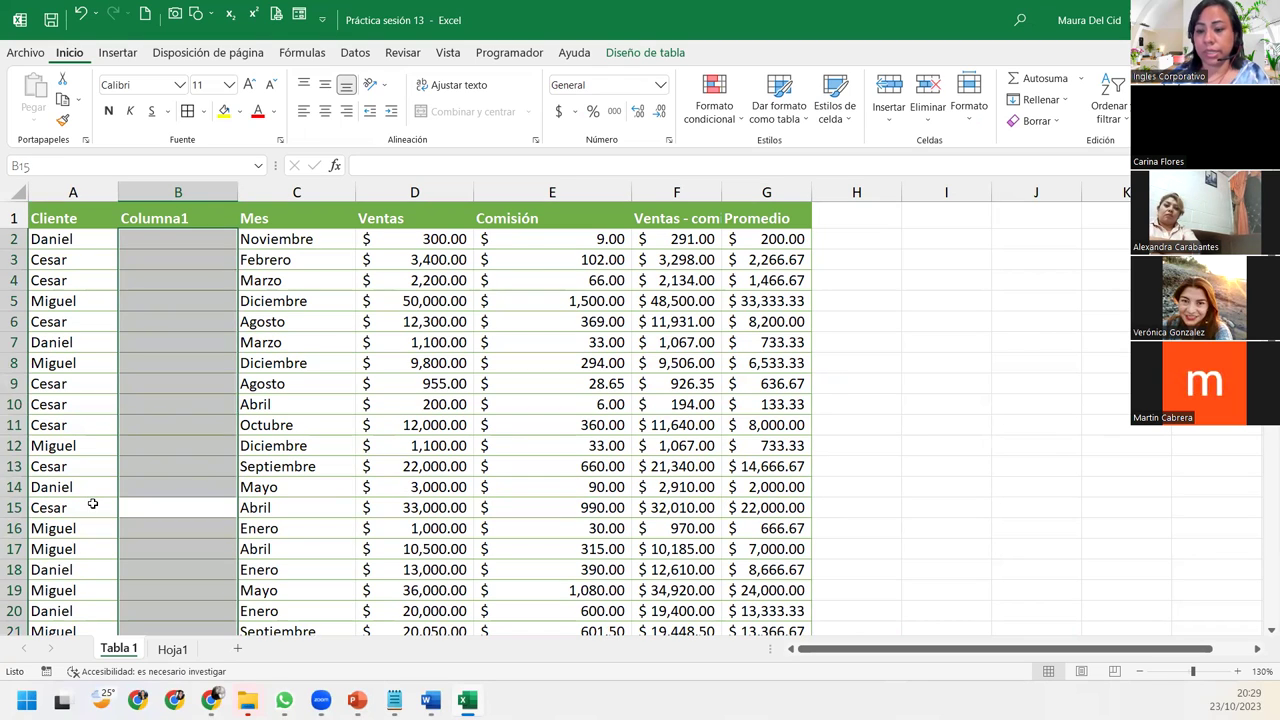
key(ctrl+minus)
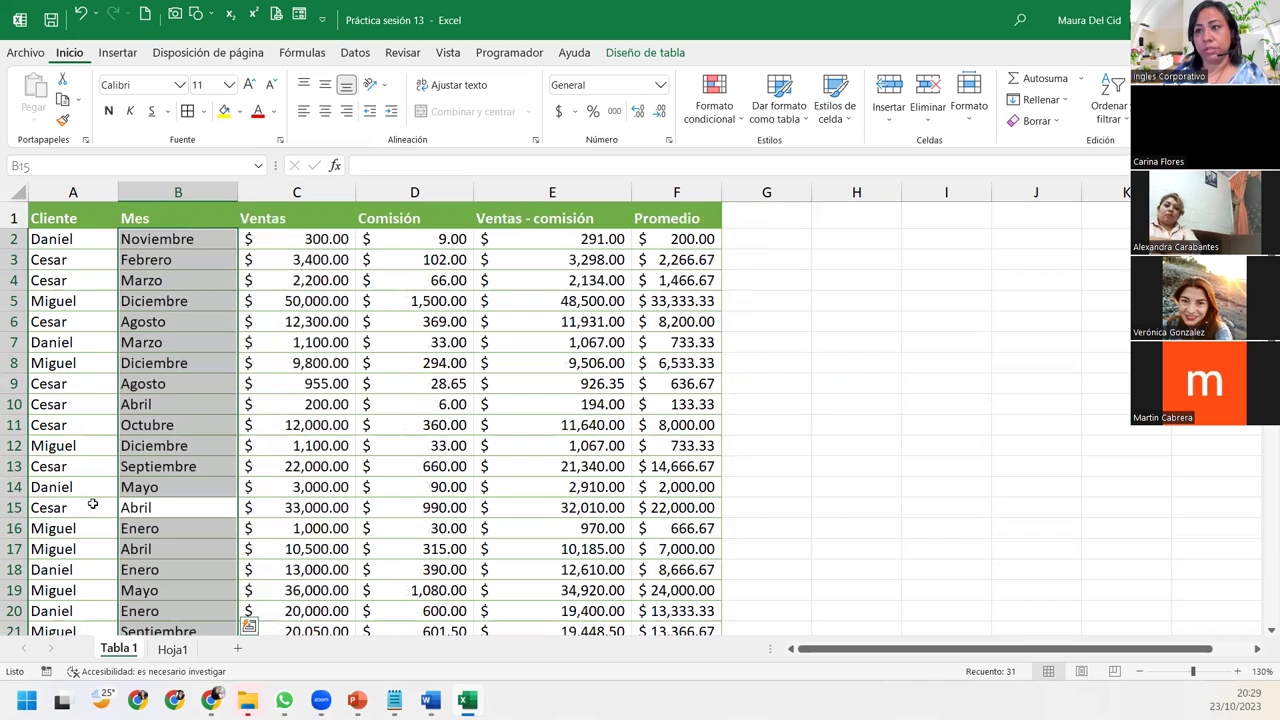
click(92, 504)
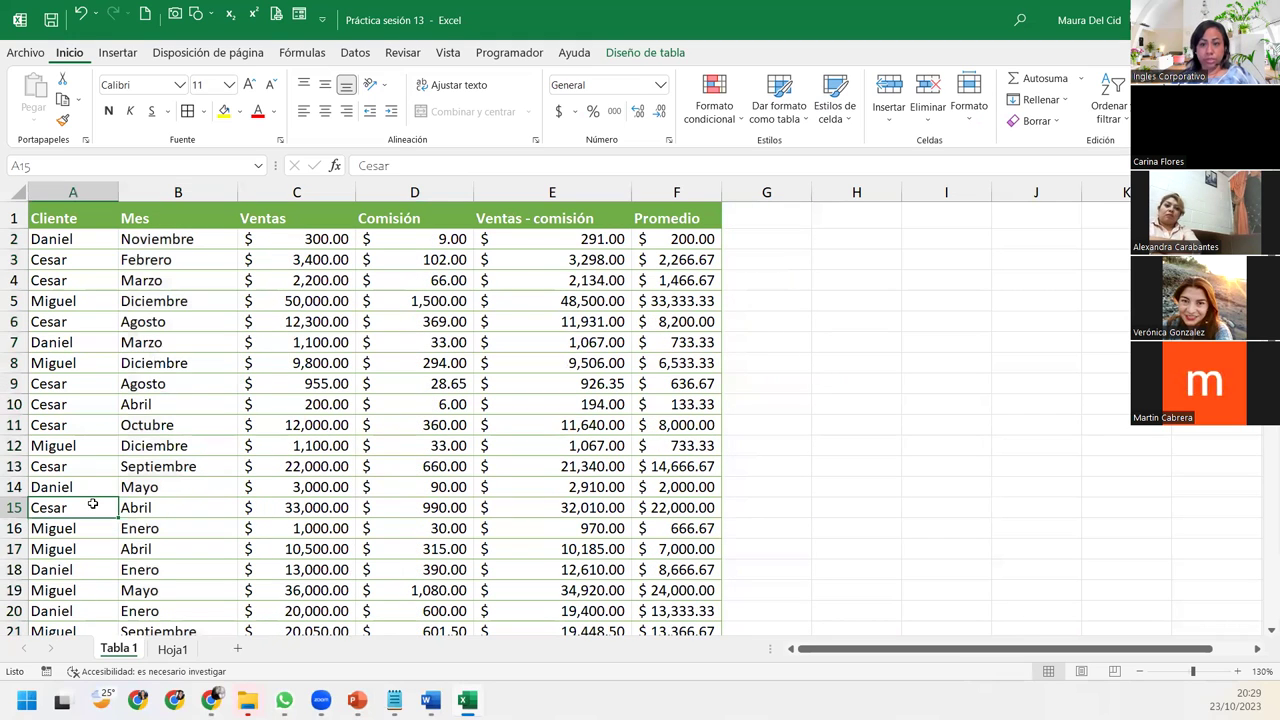
click(200, 531)
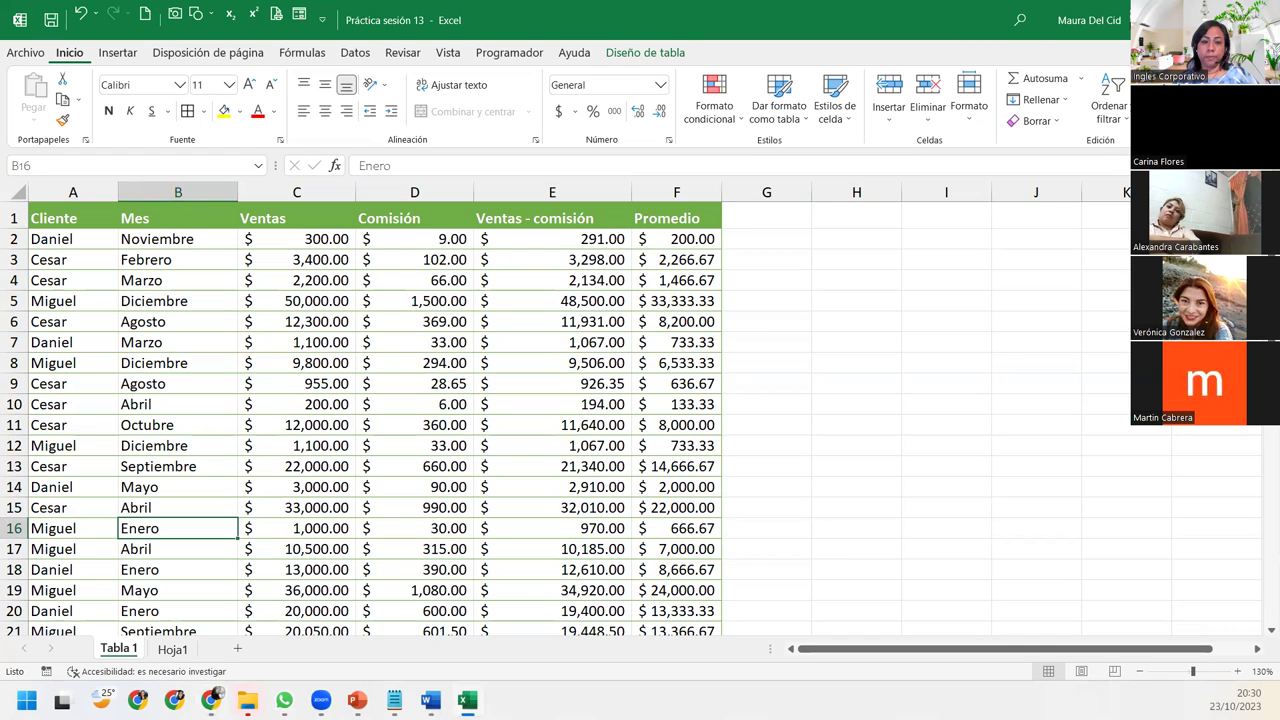
click(275, 409)
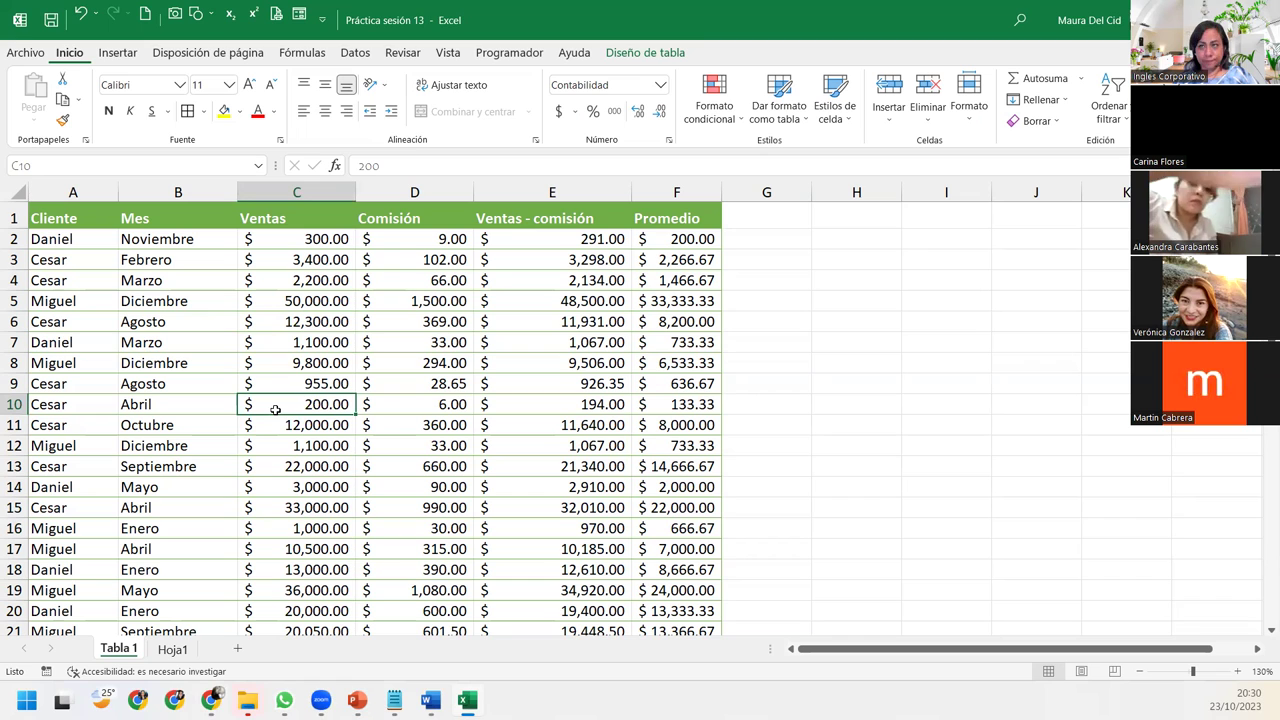
scroll(330, 428, down, 7)
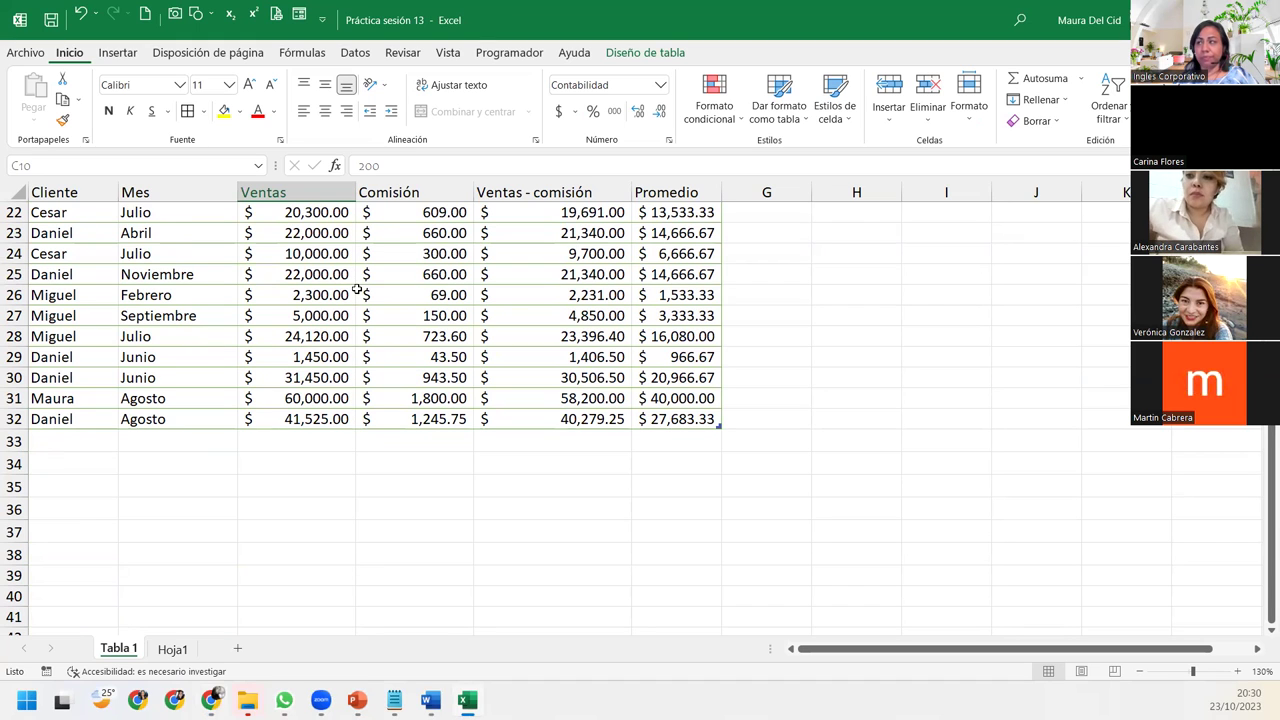
Step: Add a Total row summing Promedio to $328,033.33 and autofit the Promedio column
click(626, 55)
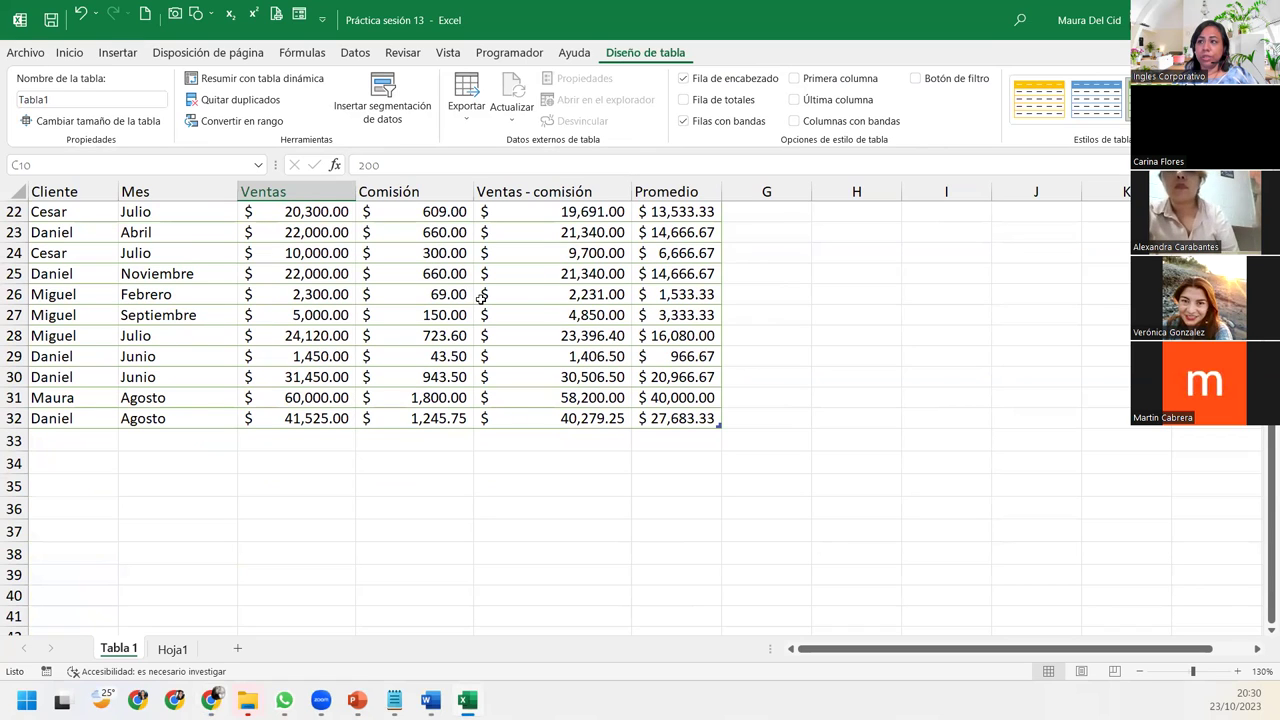
click(683, 121)
click(683, 121)
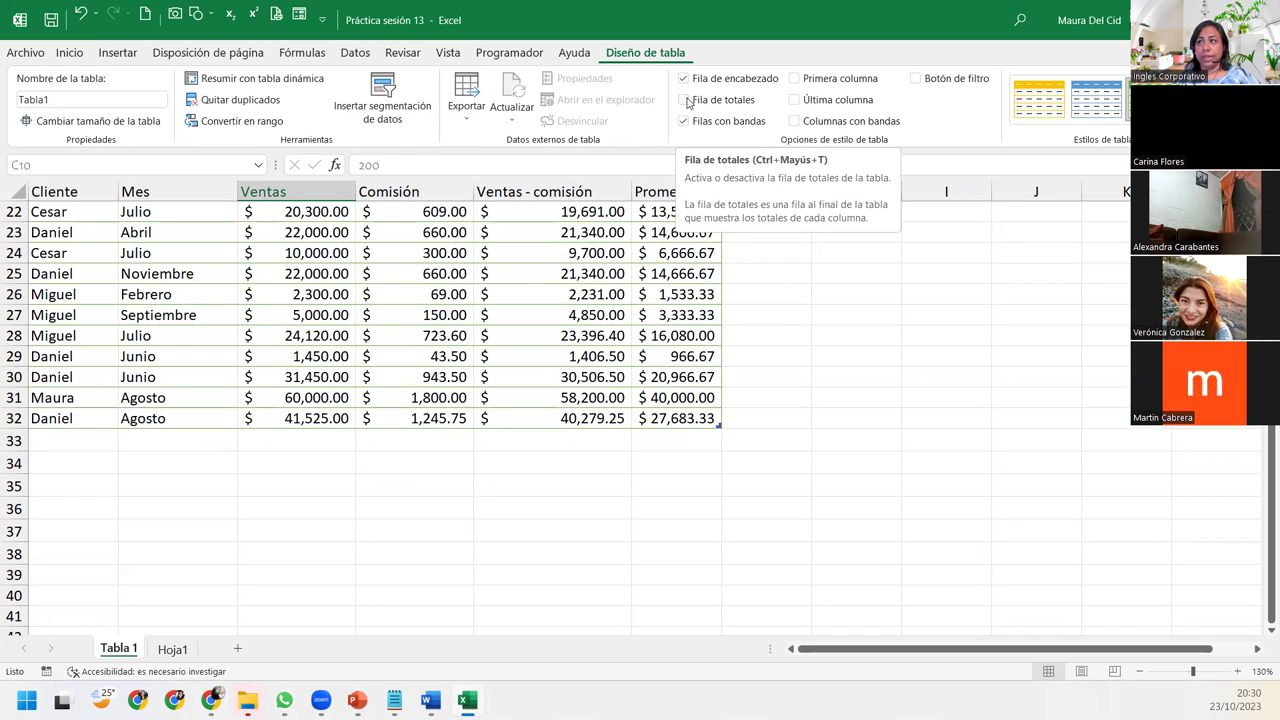
click(684, 100)
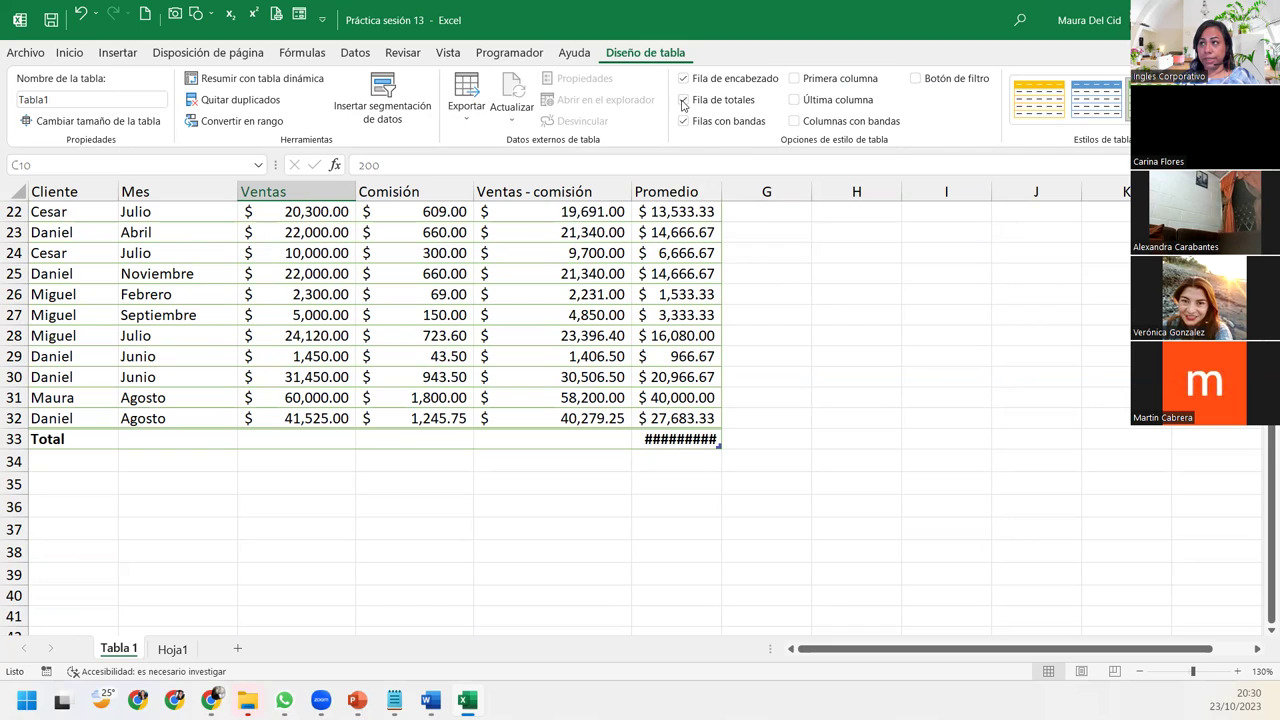
double_click(716, 192)
click(688, 438)
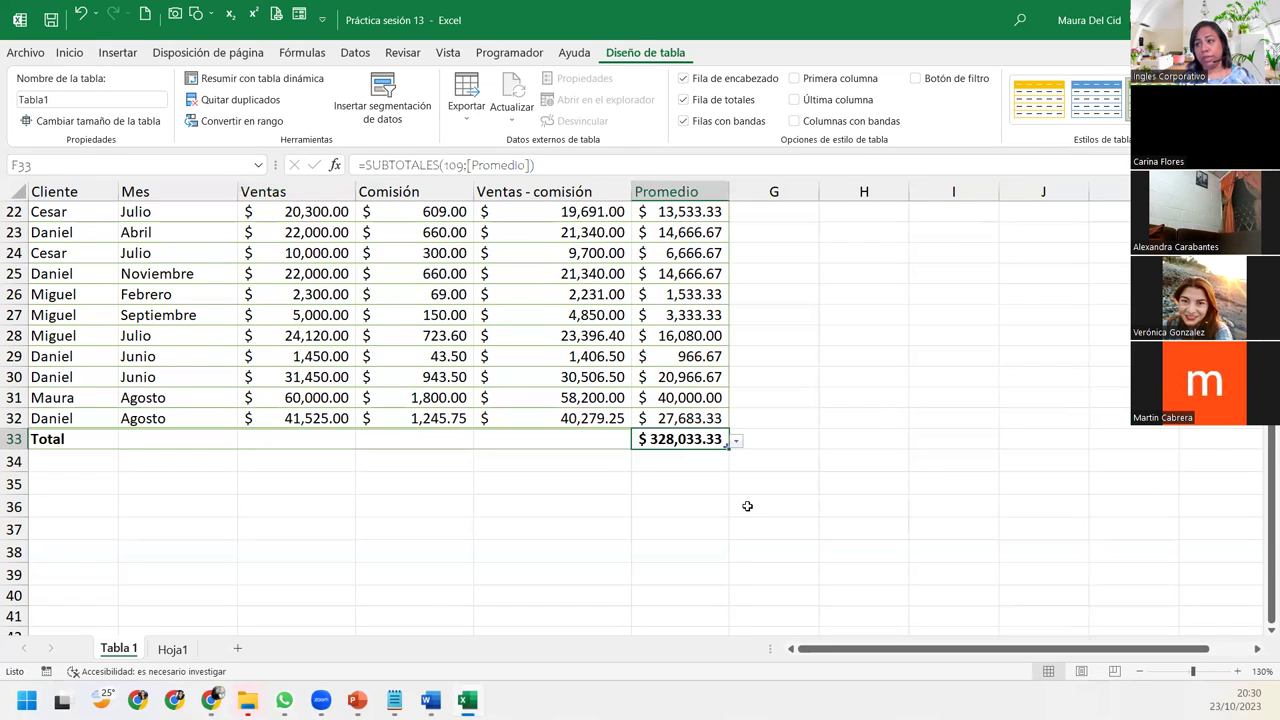
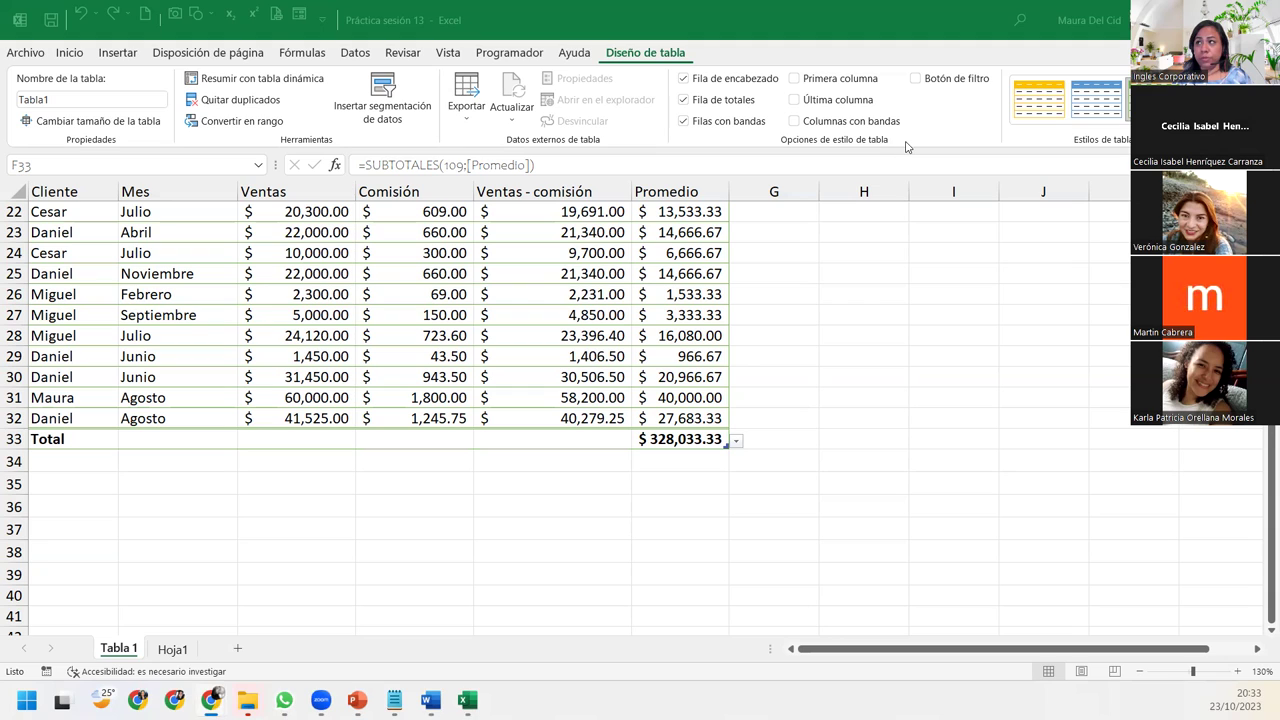
Step: Inspect the Ventas - comisión formulas in E30 and the Promedio total in F33
click(506, 334)
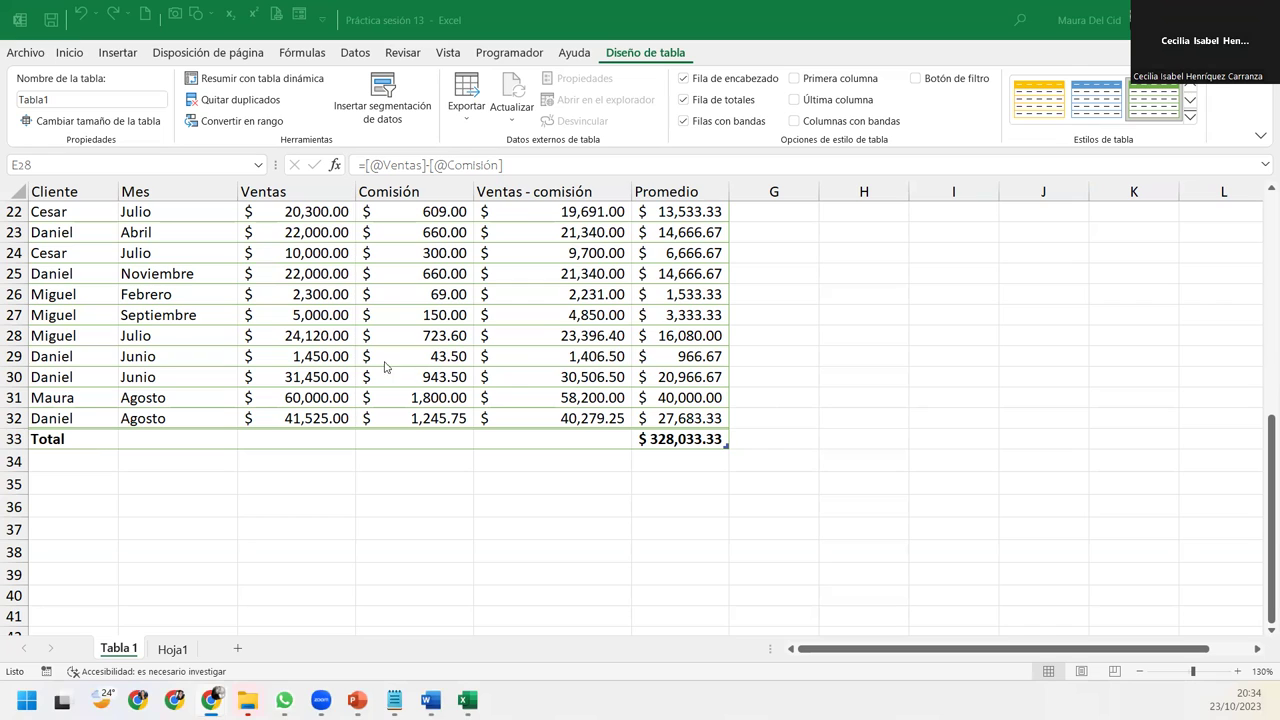
click(552, 357)
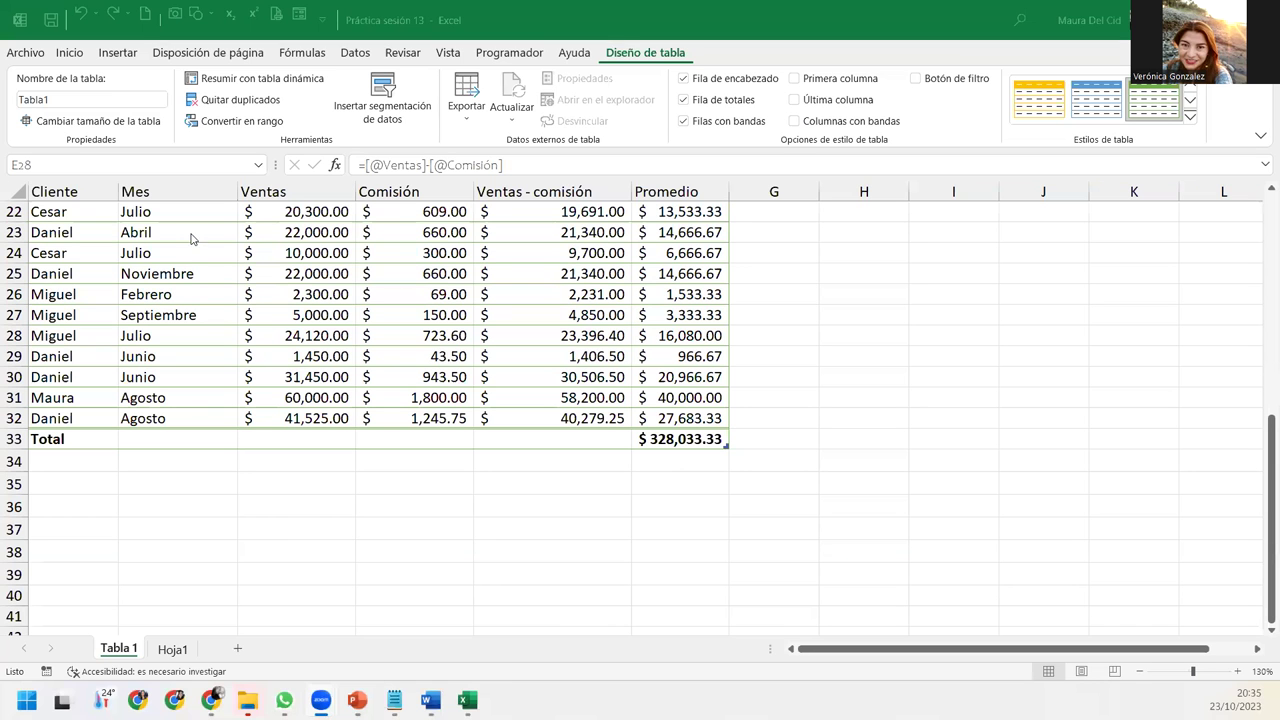
click(520, 336)
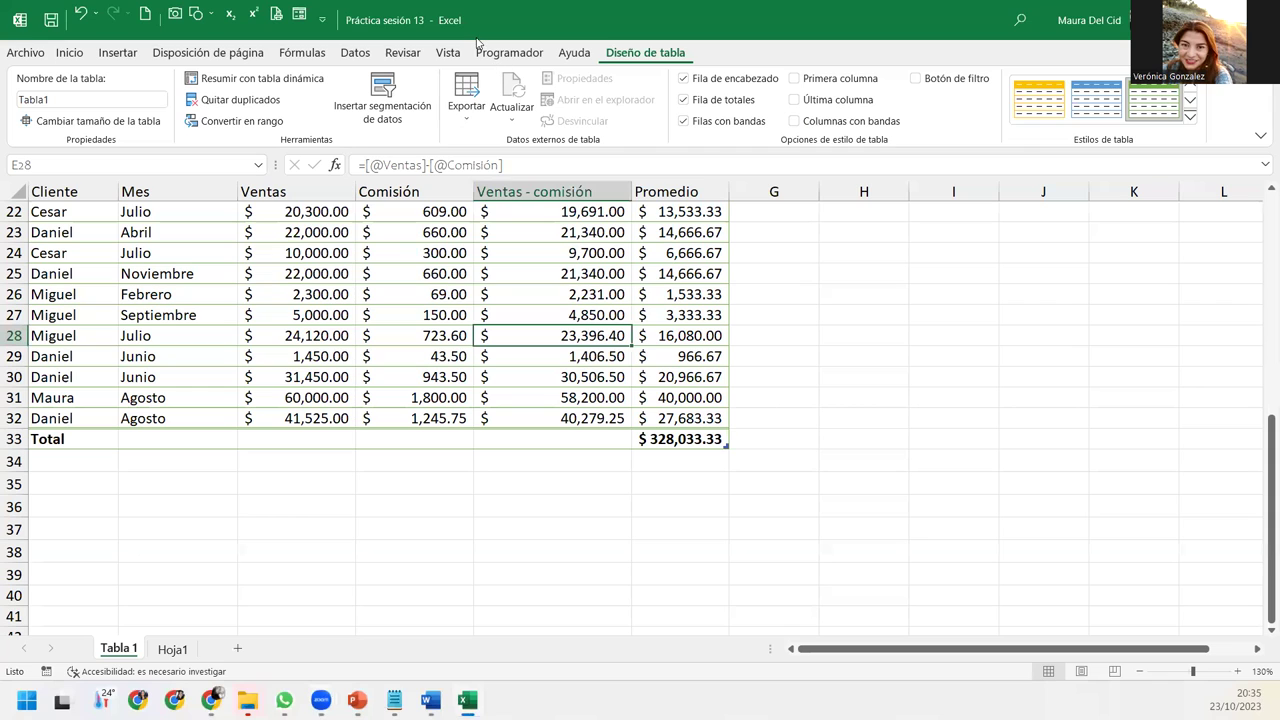
click(575, 371)
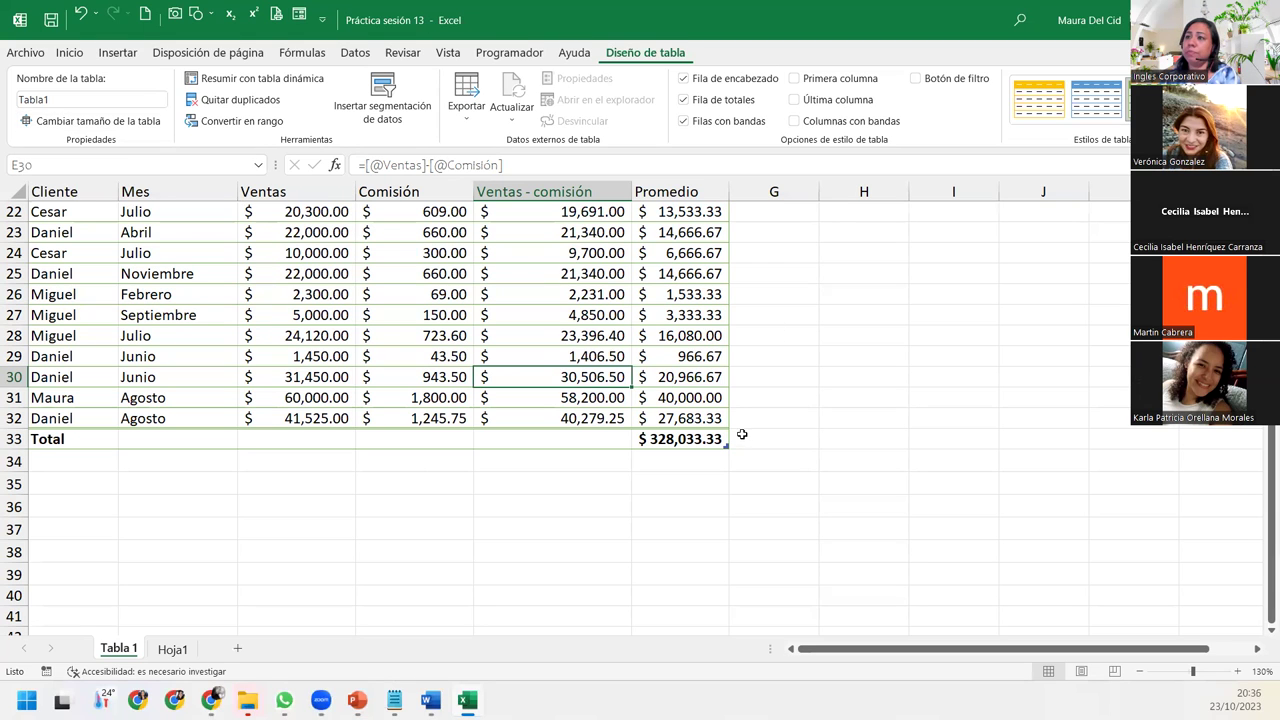
click(697, 437)
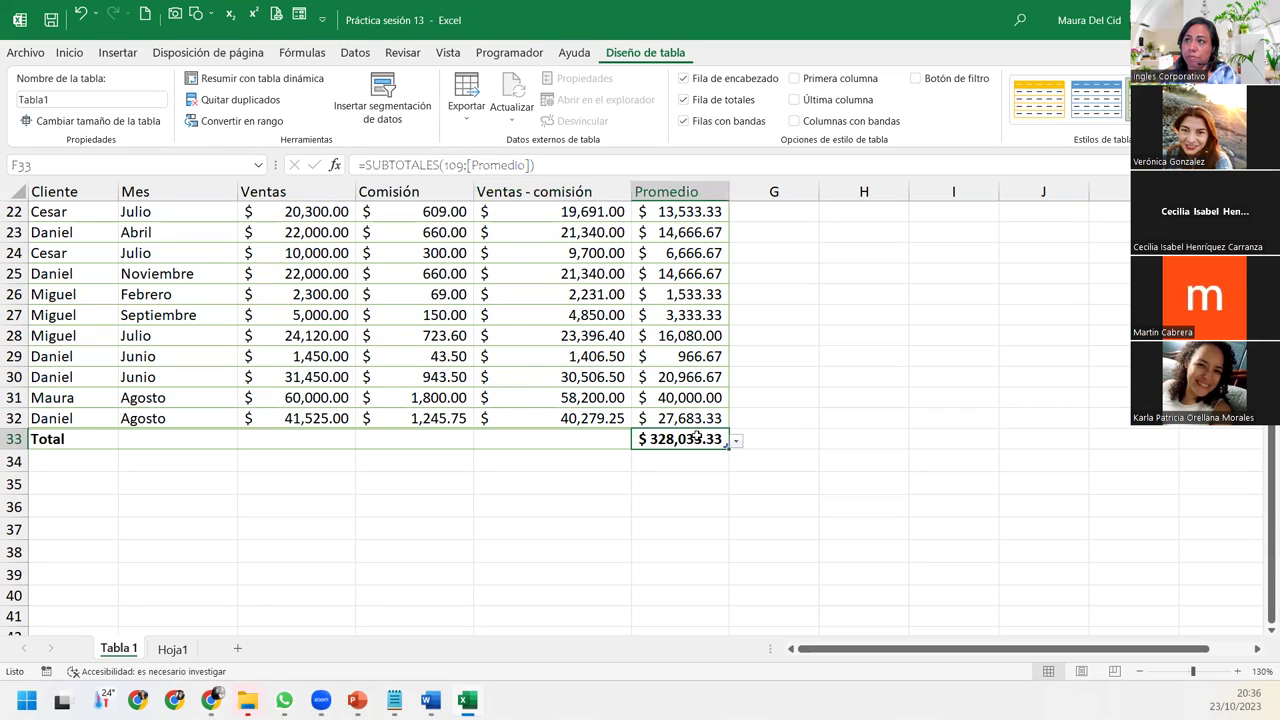
scroll(707, 366, up, 7)
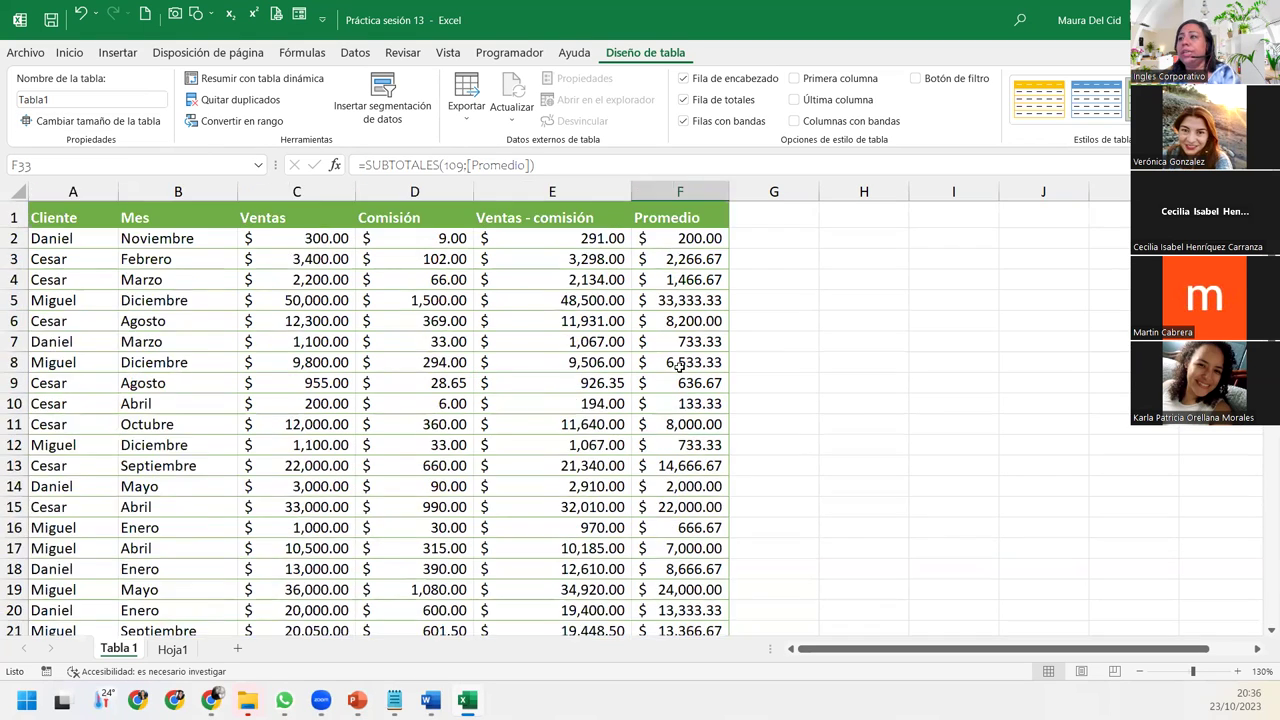
scroll(679, 367, down, 7)
scroll(677, 366, down, 7)
scroll(680, 366, up, 5)
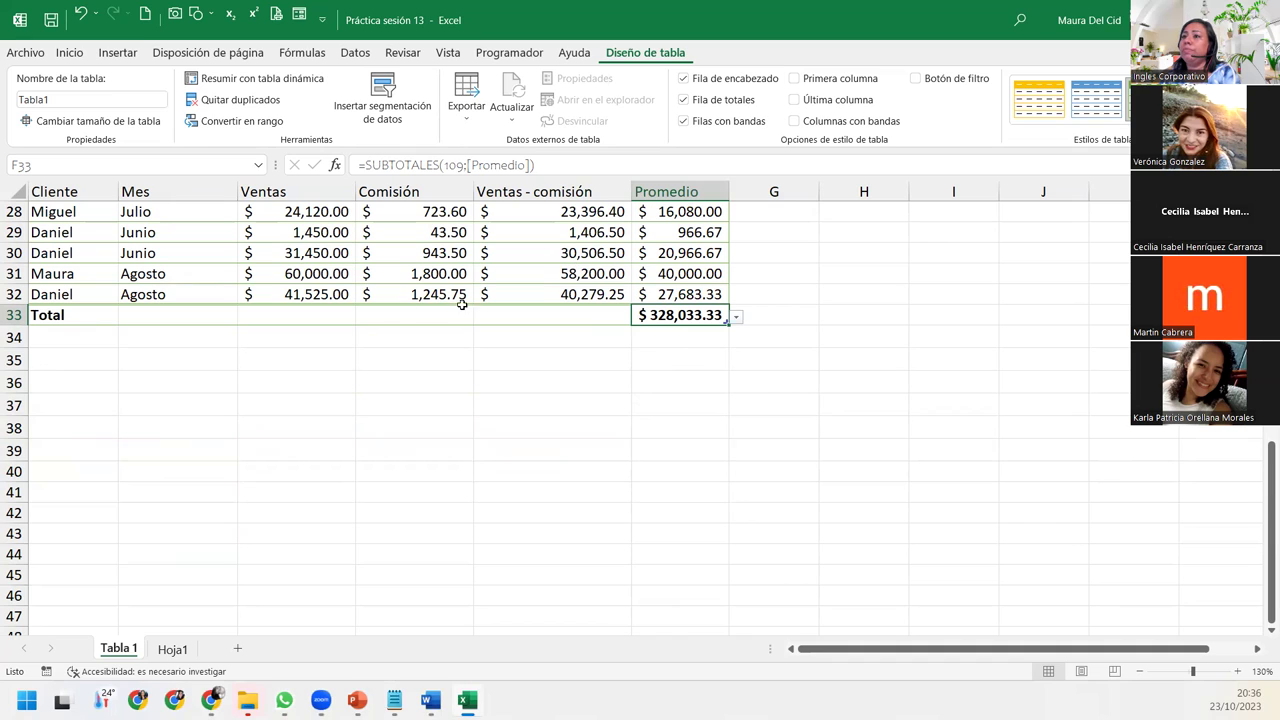
Step: Set the Ventas total in C33 to Suma, showing $492,050.00
click(291, 313)
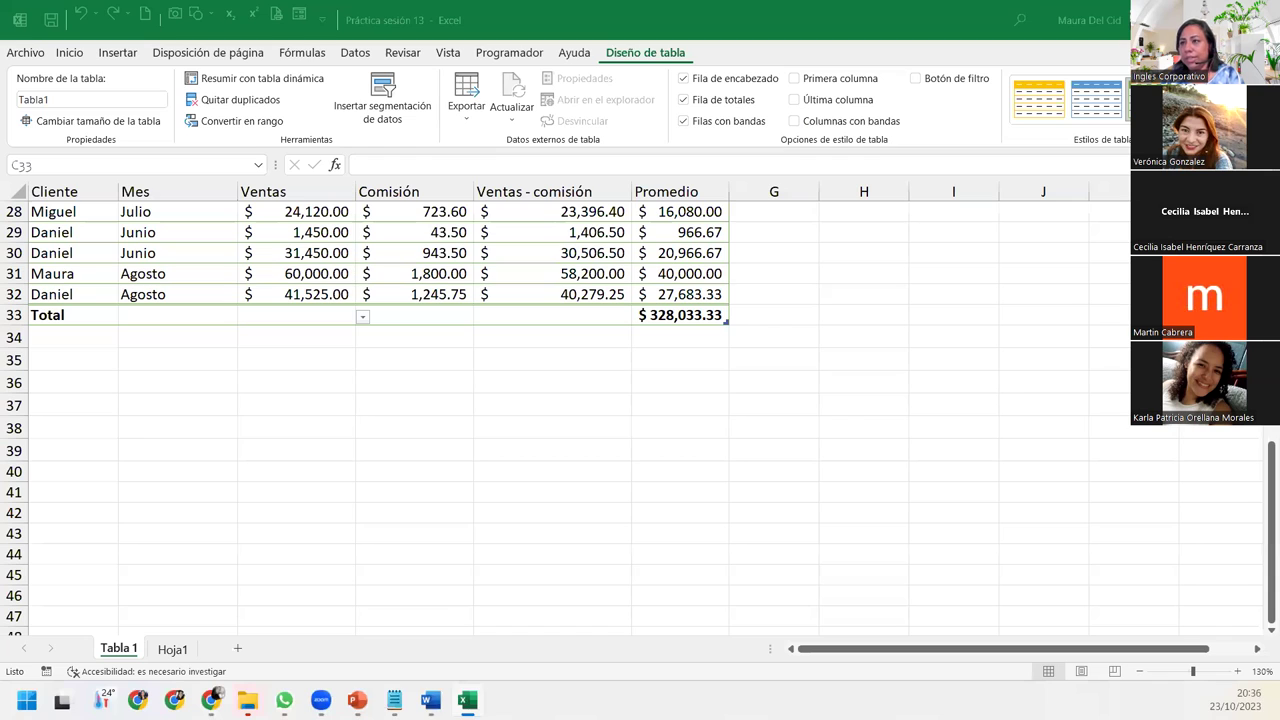
click(328, 318)
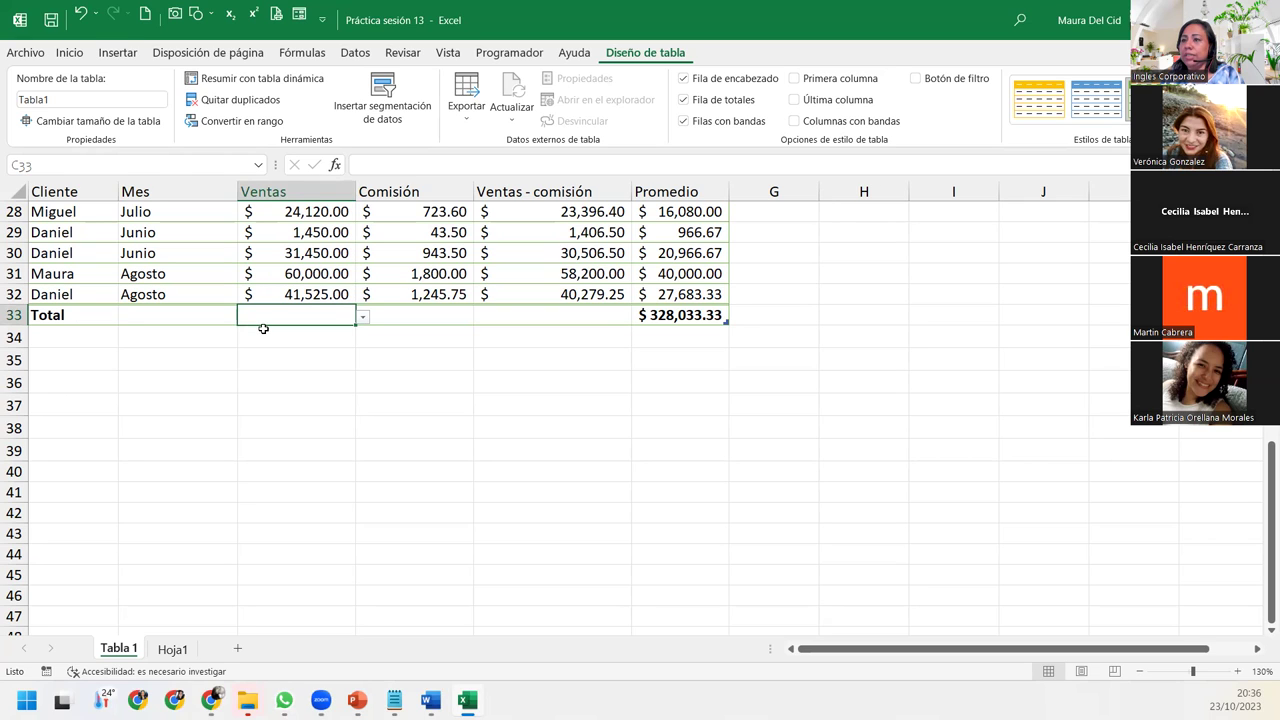
click(362, 318)
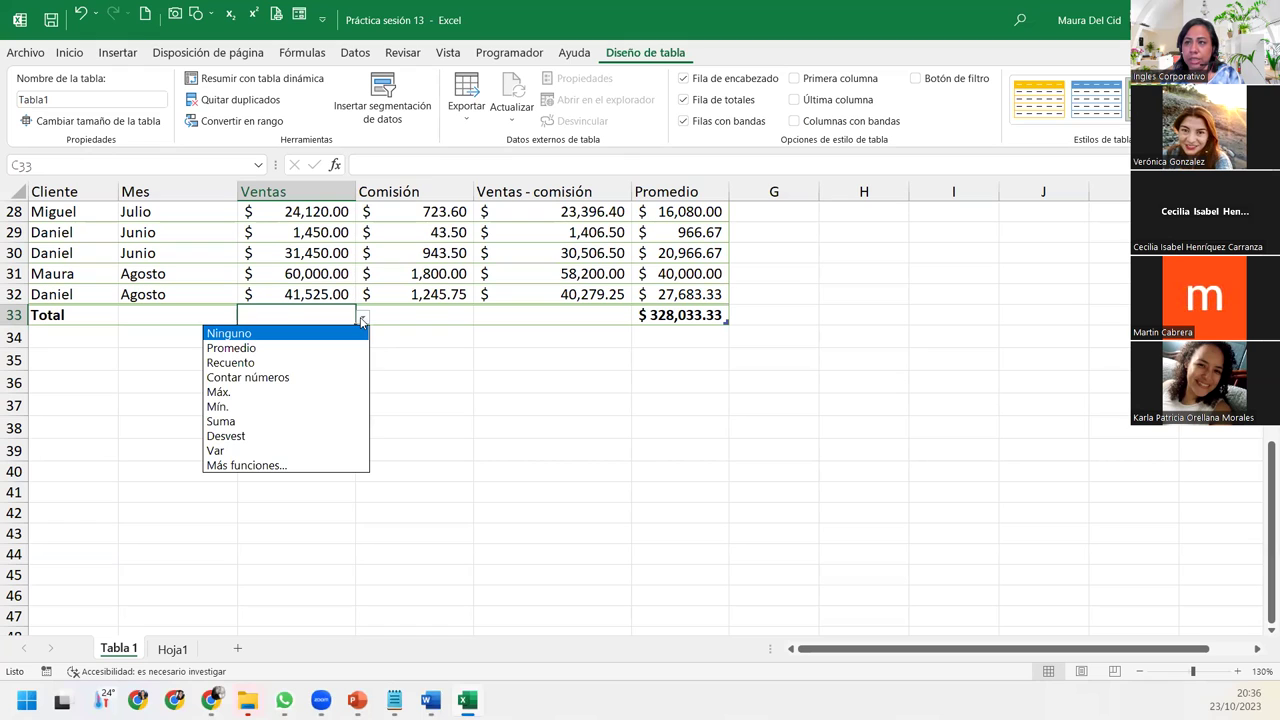
click(240, 421)
scroll(281, 376, up, 2)
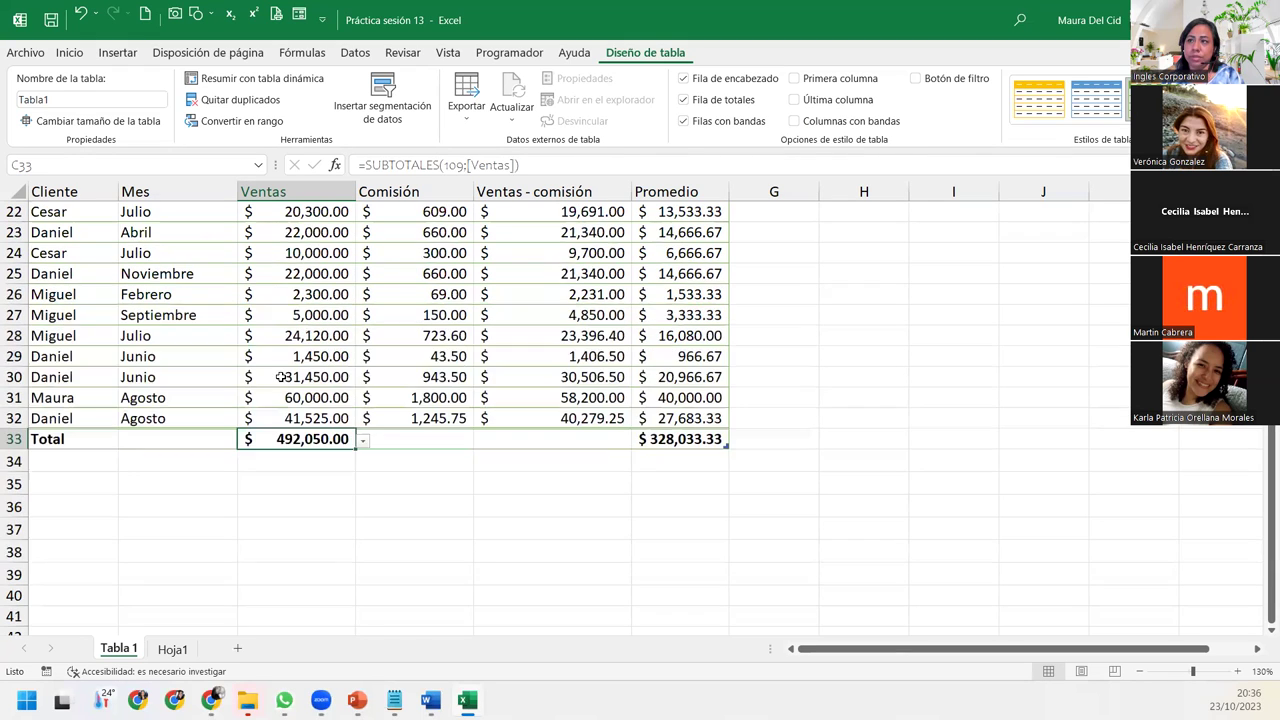
scroll(281, 376, up, 7)
scroll(281, 376, down, 5)
scroll(281, 376, down, 5)
scroll(281, 376, up, 6)
scroll(281, 376, up, 4)
scroll(281, 376, down, 6)
scroll(281, 376, down, 3)
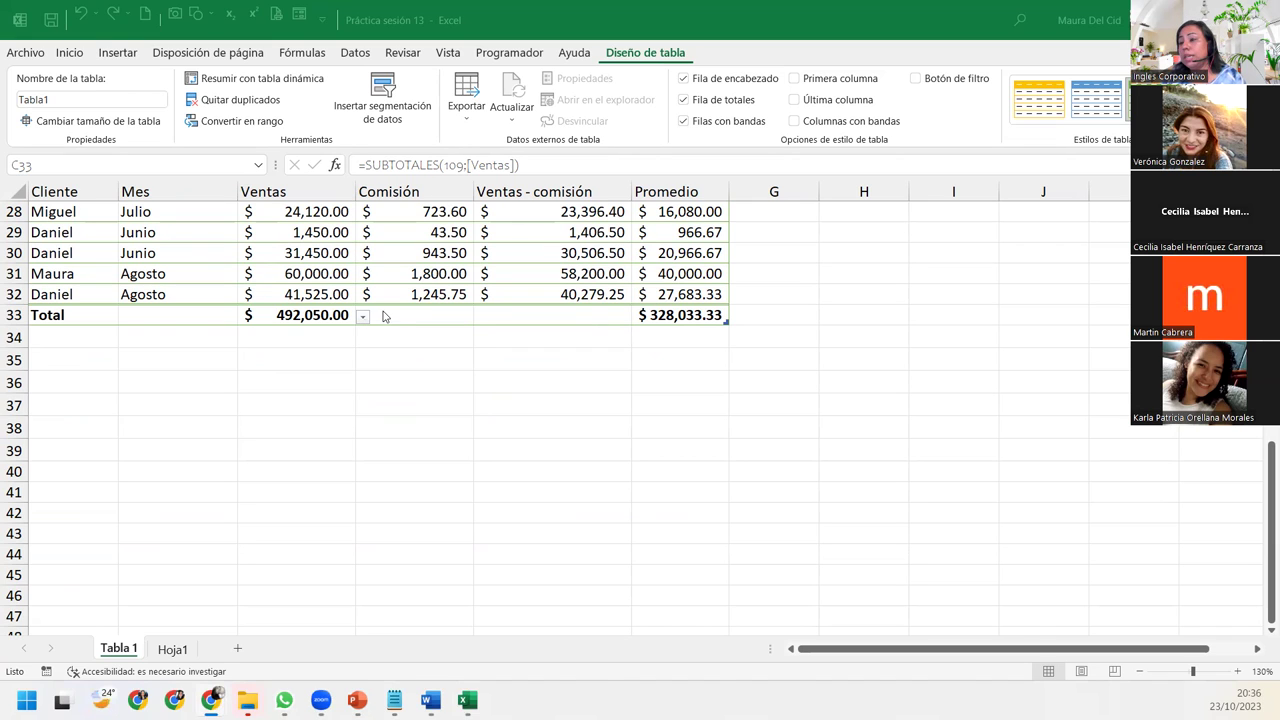
click(450, 313)
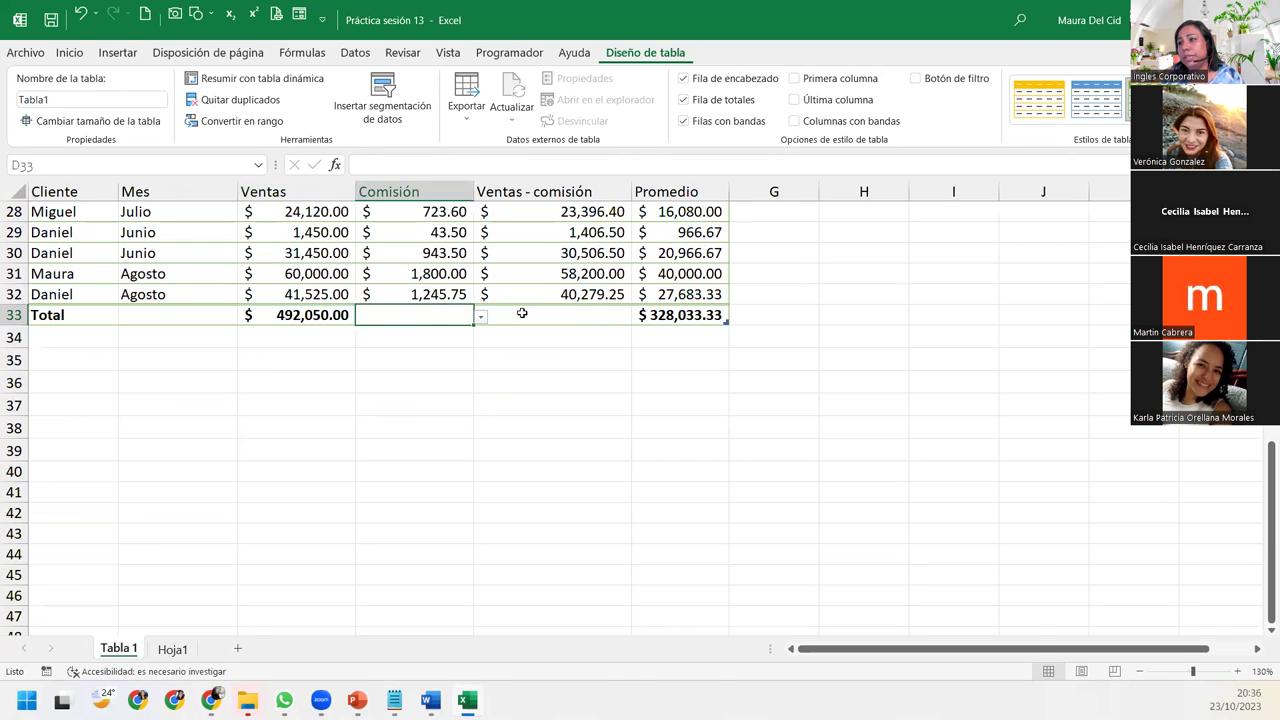
click(522, 313)
click(183, 317)
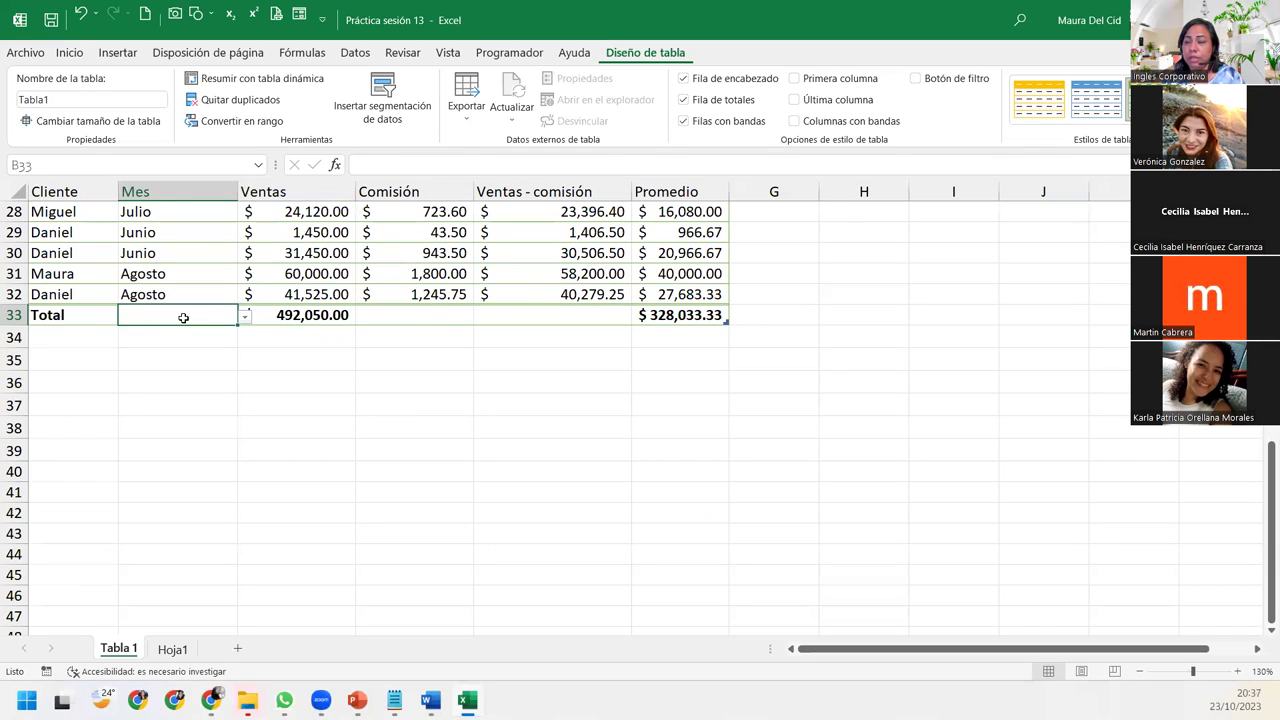
click(268, 312)
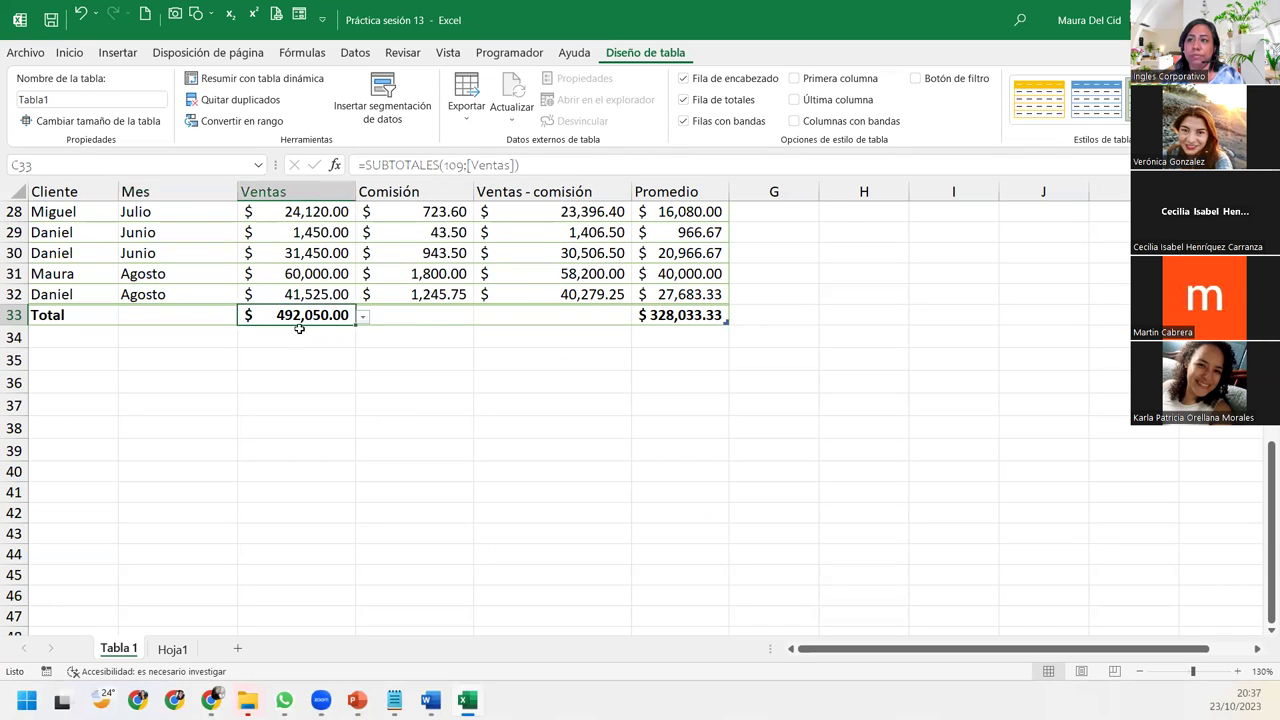
click(424, 490)
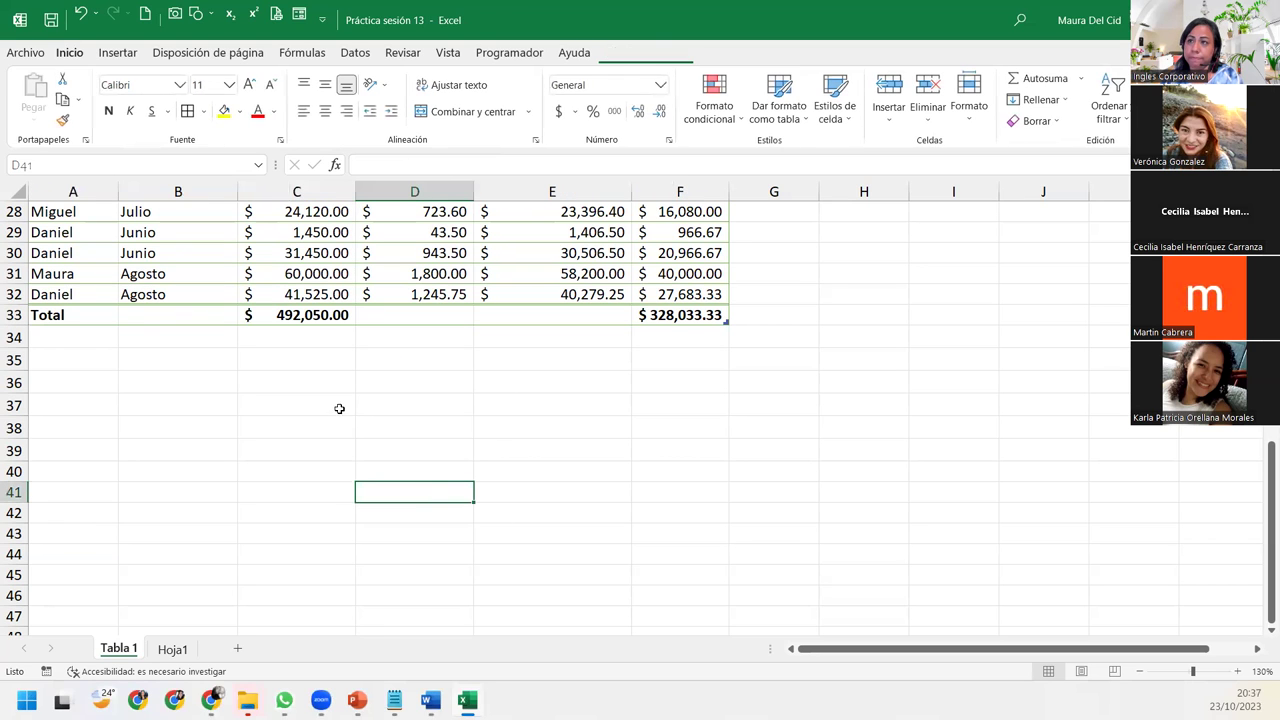
click(299, 313)
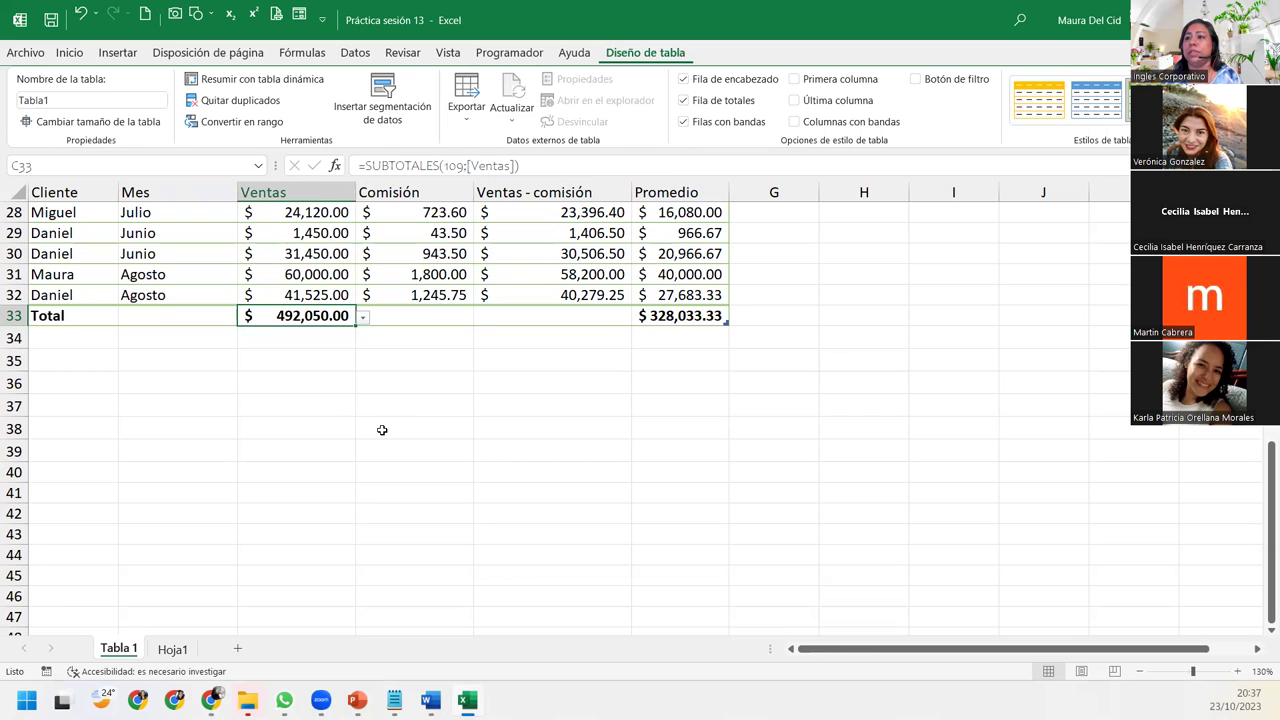
scroll(235, 428, up, 6)
scroll(235, 428, up, 3)
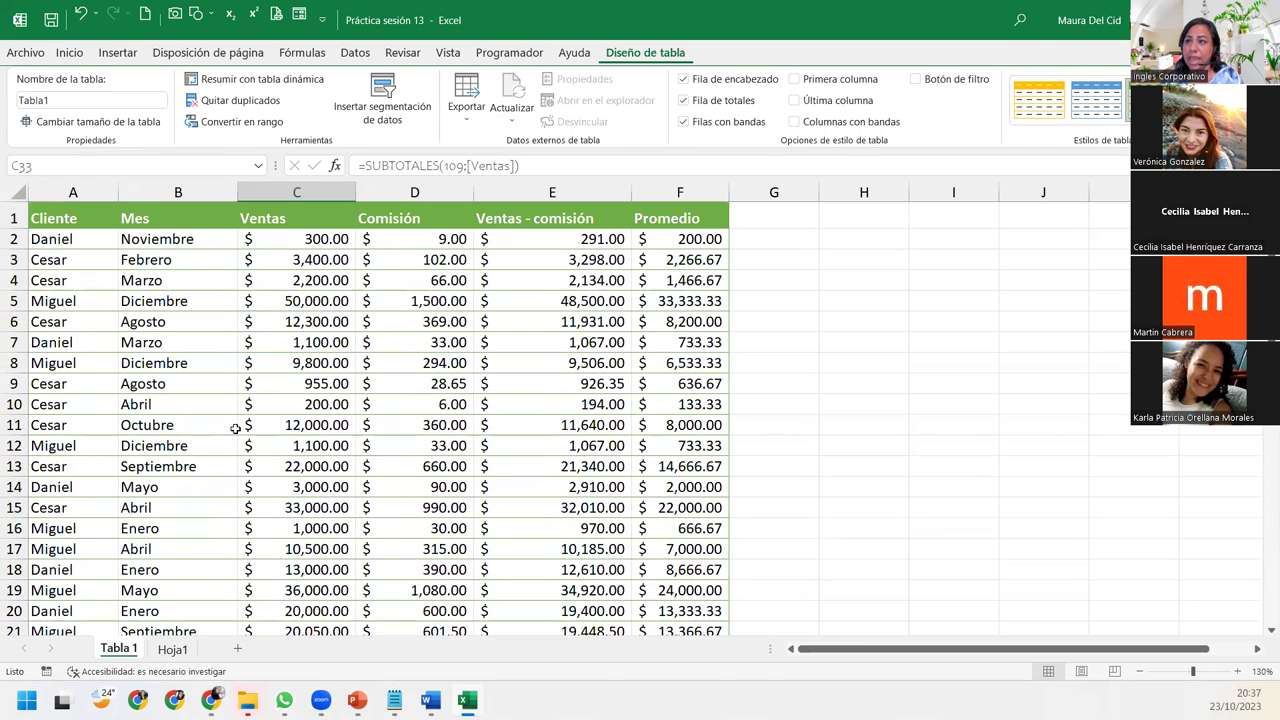
scroll(235, 428, down, 6)
scroll(235, 428, down, 1)
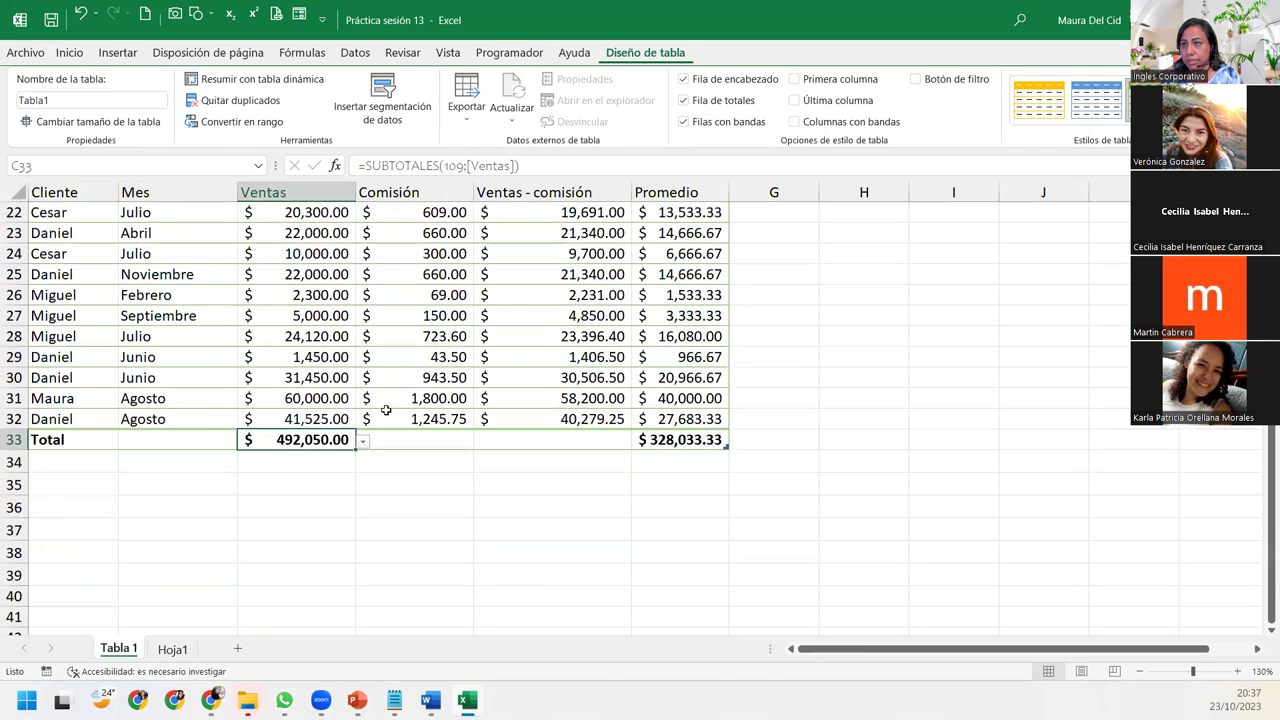
scroll(276, 392, up, 7)
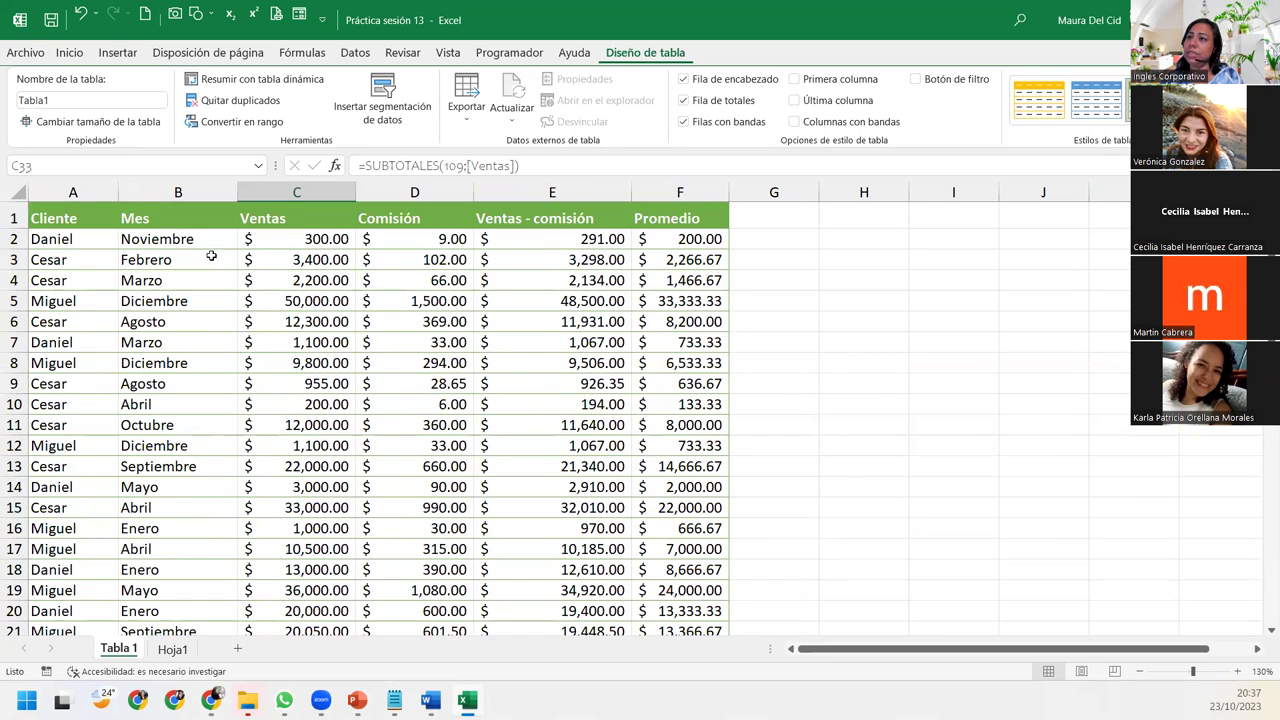
click(207, 218)
Step: Turn on header filter buttons and filter Mes to only Abril and Agosto
click(916, 79)
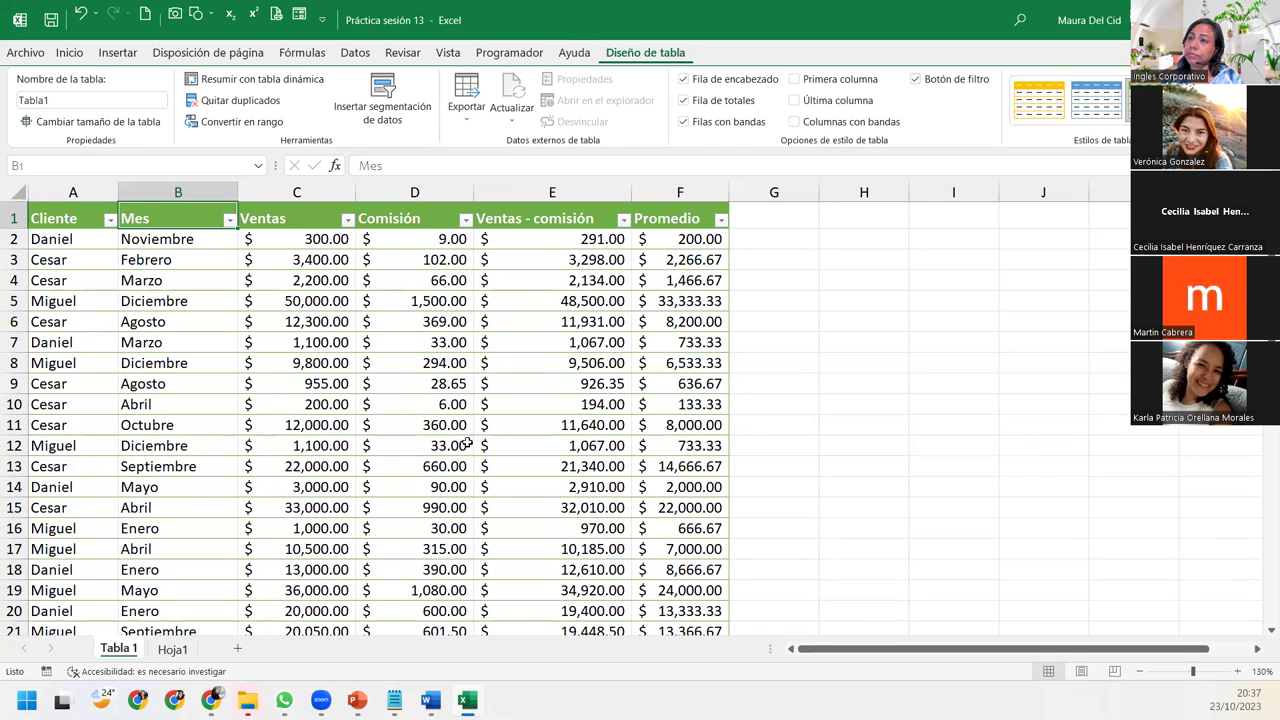
click(229, 219)
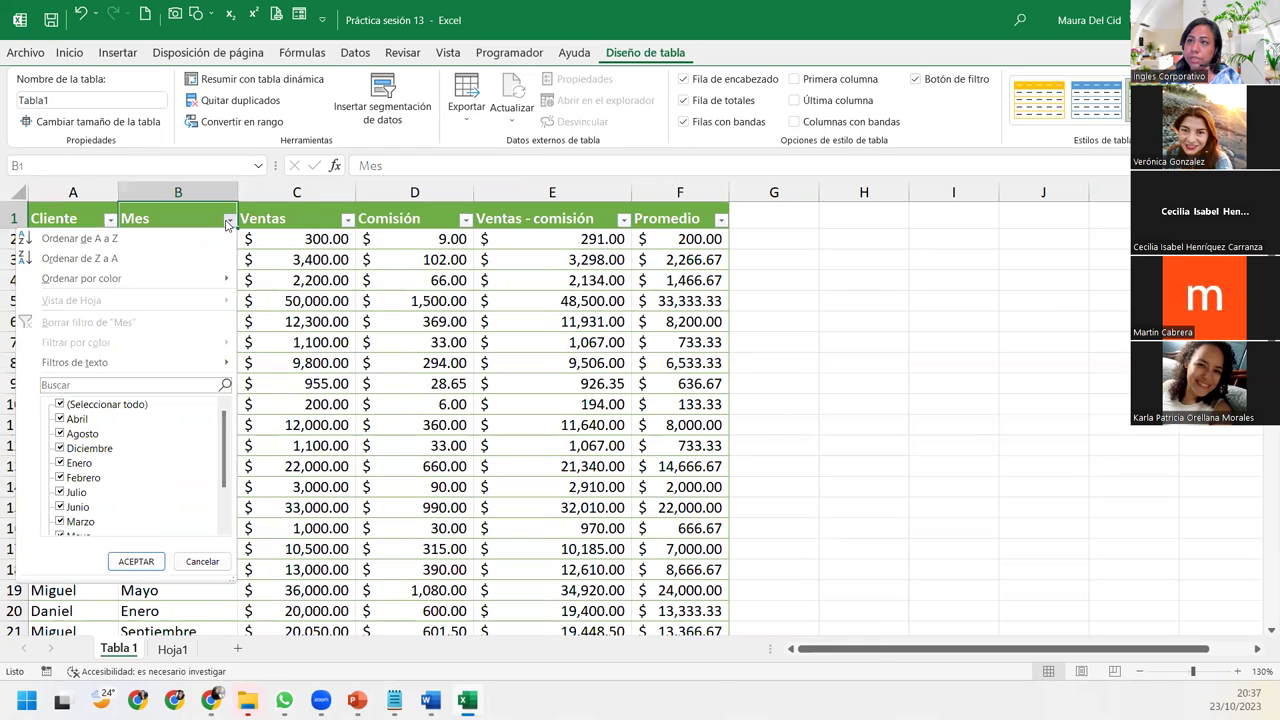
click(59, 404)
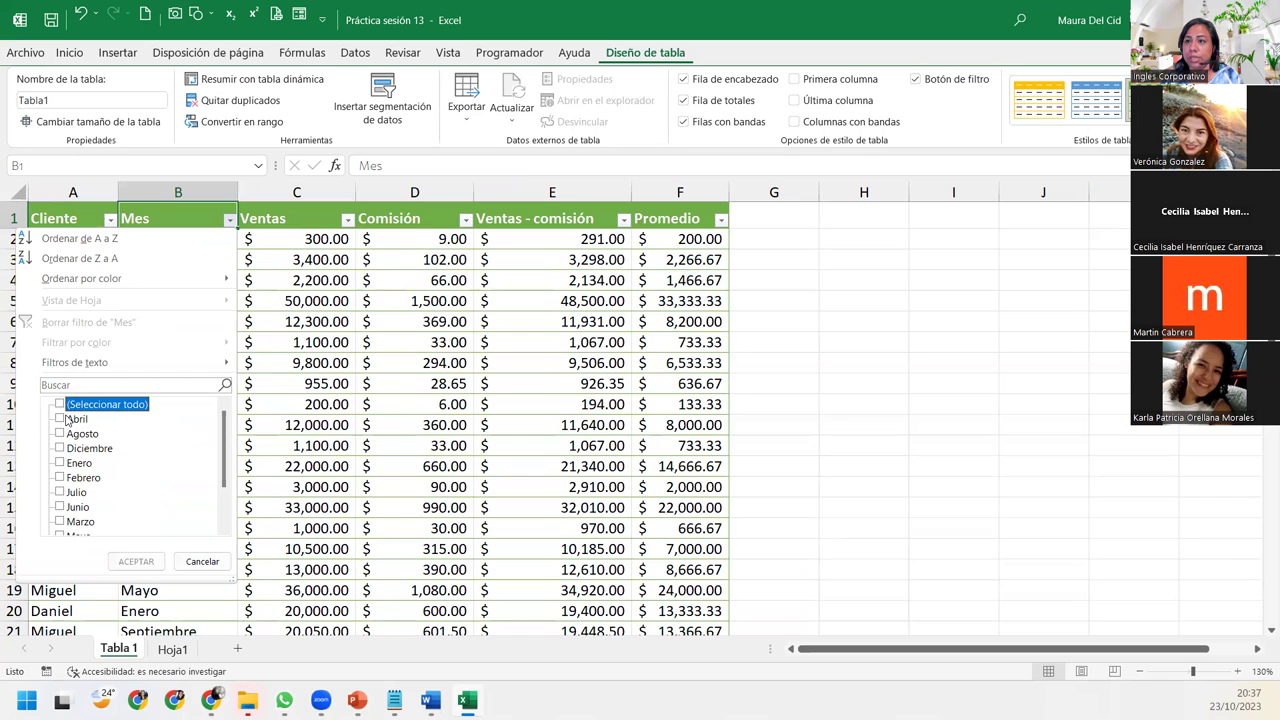
click(60, 420)
scroll(150, 491, down, 1)
scroll(150, 491, up, 1)
key(Down)
key(space)
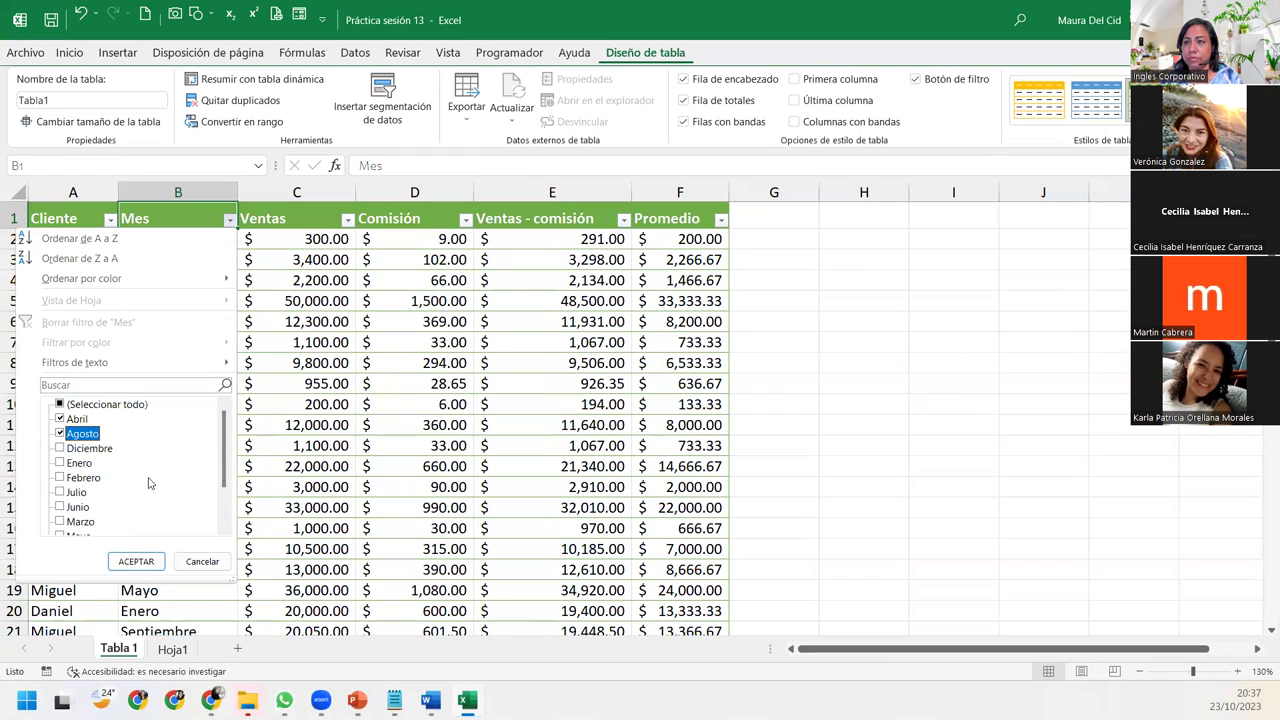
click(136, 562)
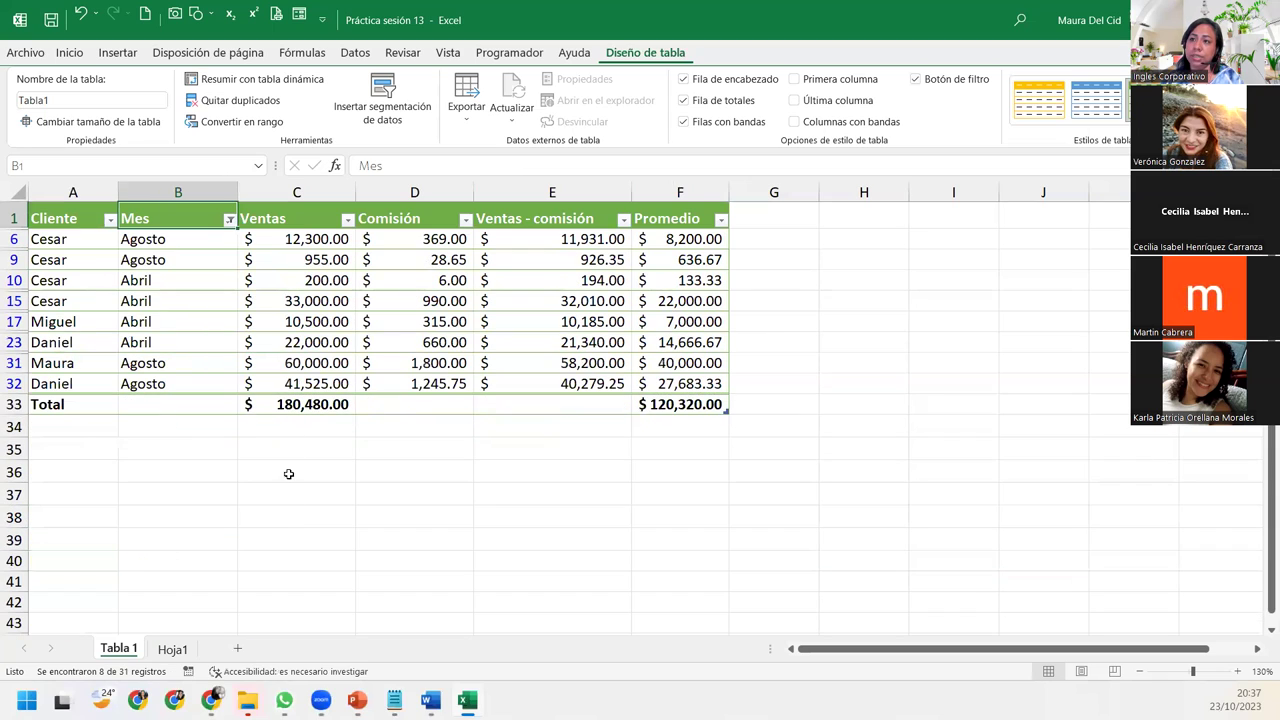
click(287, 408)
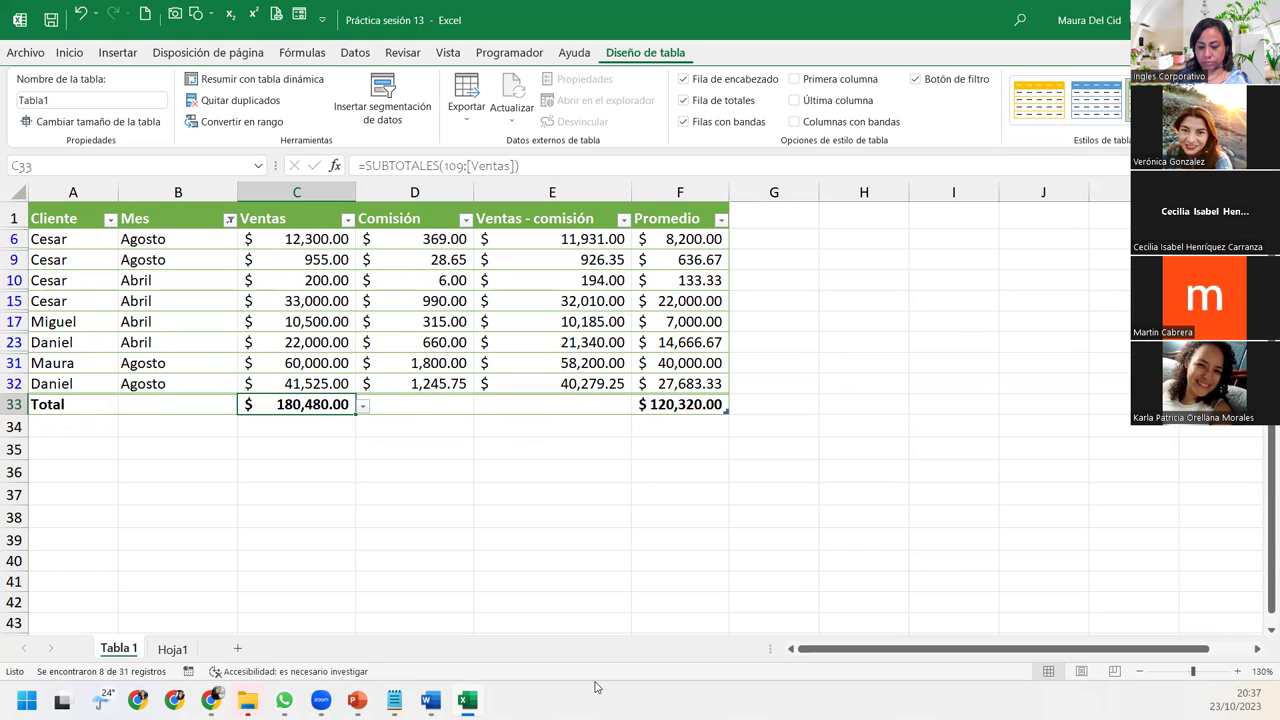
Step: Change the Mes filter from Abril and Agosto to Julio and Junio, showing 5 of 31 records
click(230, 219)
click(61, 419)
click(61, 434)
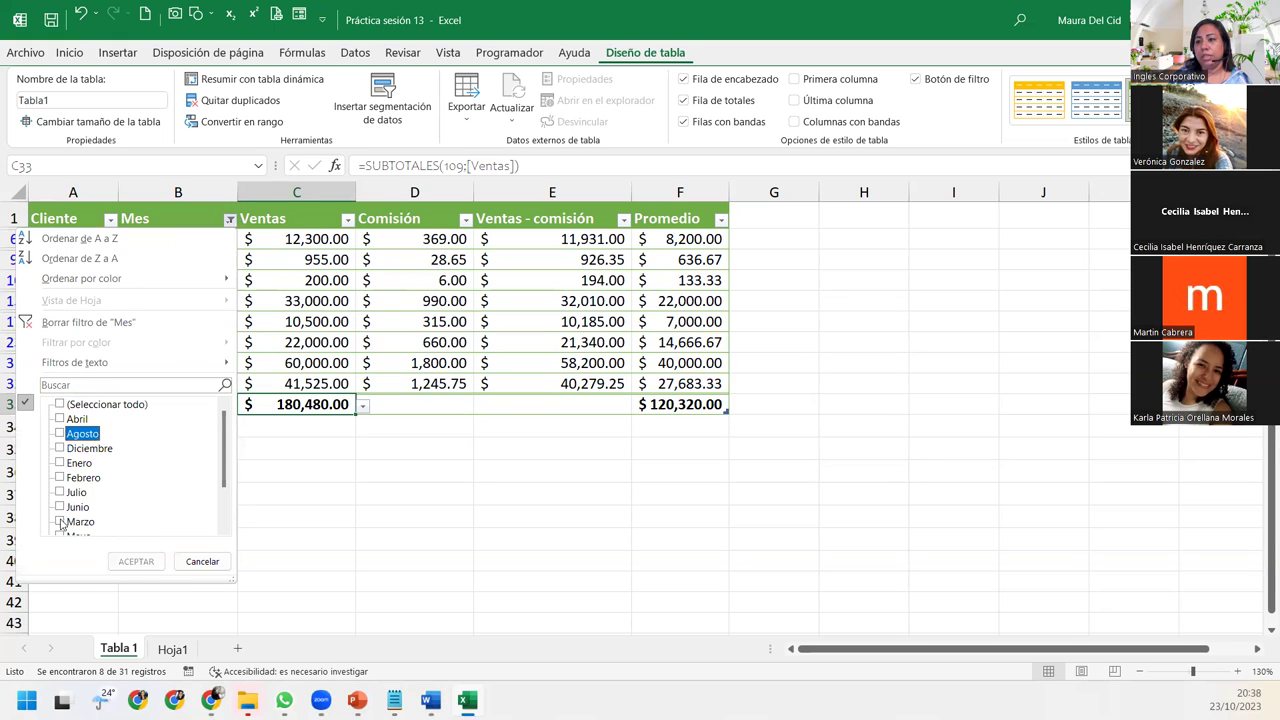
click(60, 492)
click(60, 507)
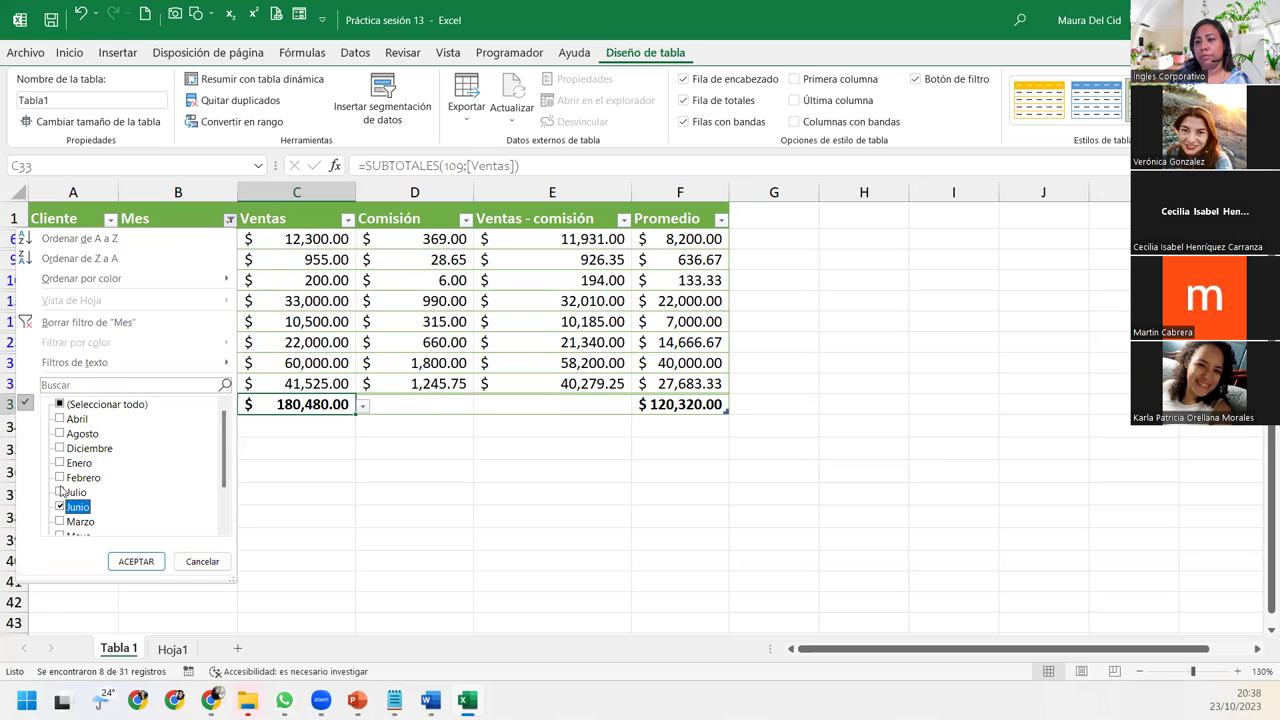
click(135, 561)
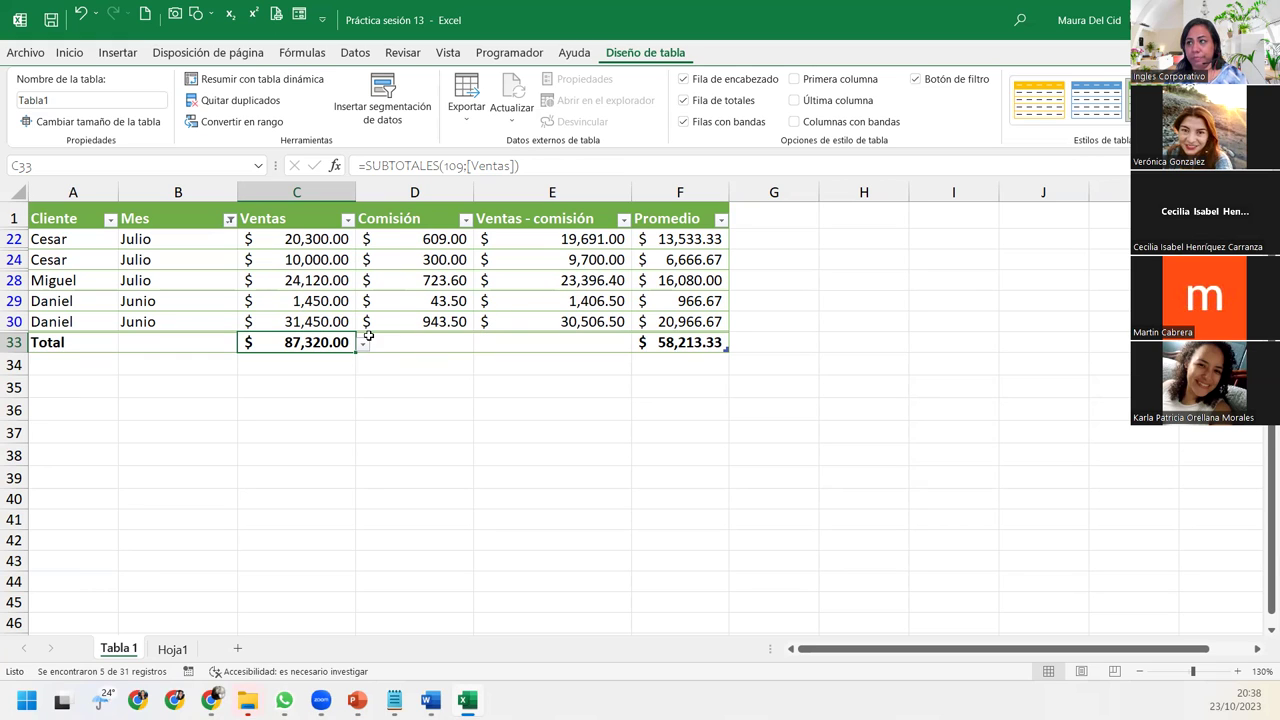
Step: Clear the Mes filter to show every month and turn off the header filter buttons
click(229, 219)
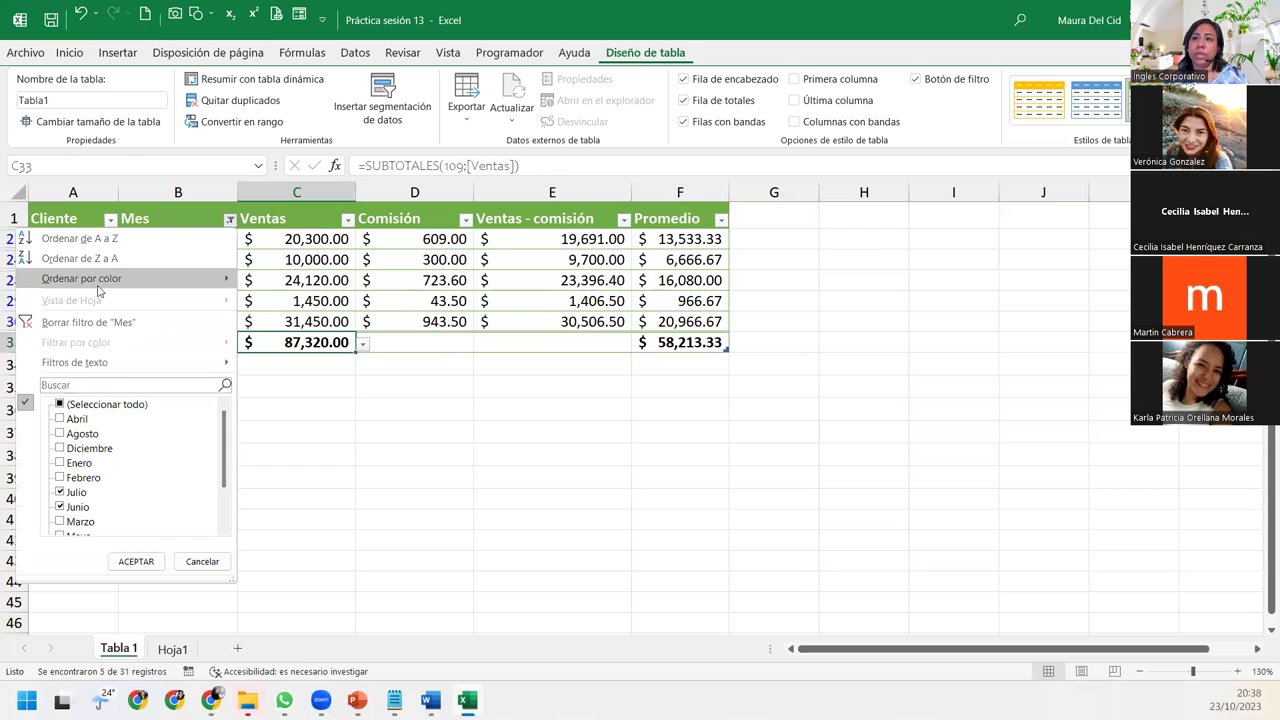
click(122, 323)
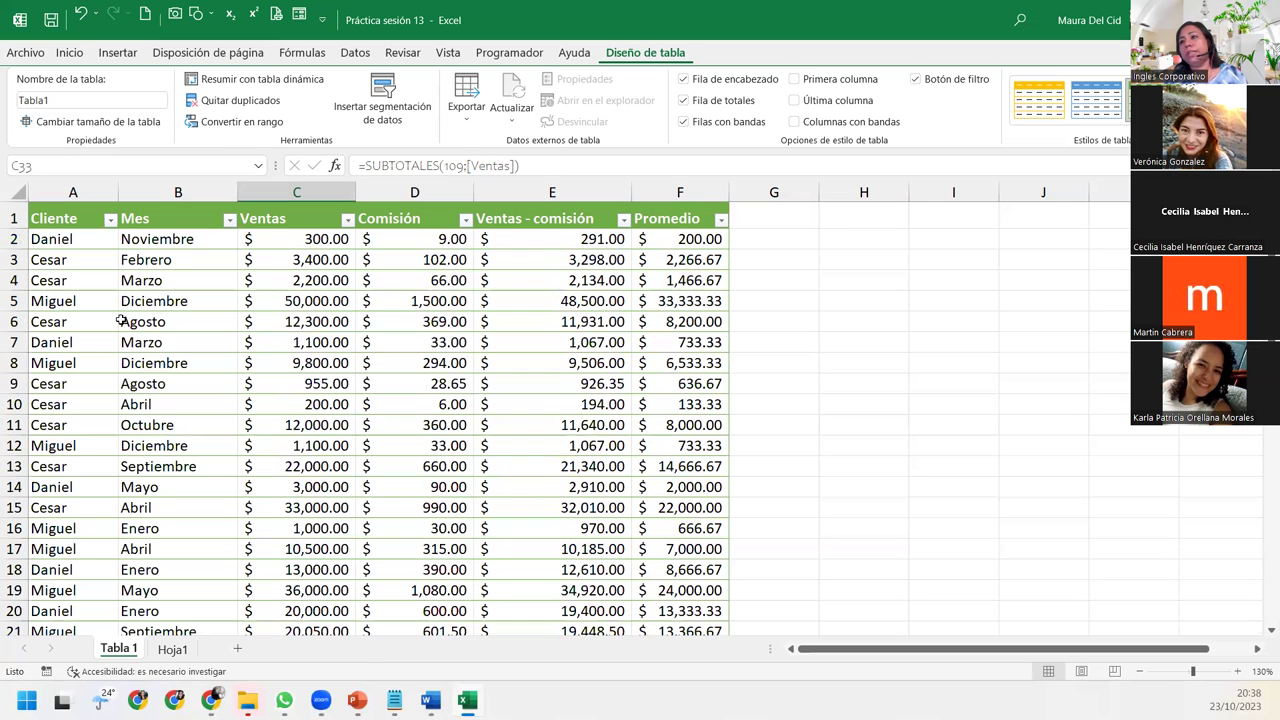
click(307, 383)
scroll(307, 383, down, 5)
scroll(307, 383, down, 11)
scroll(307, 383, up, 7)
scroll(307, 383, up, 9)
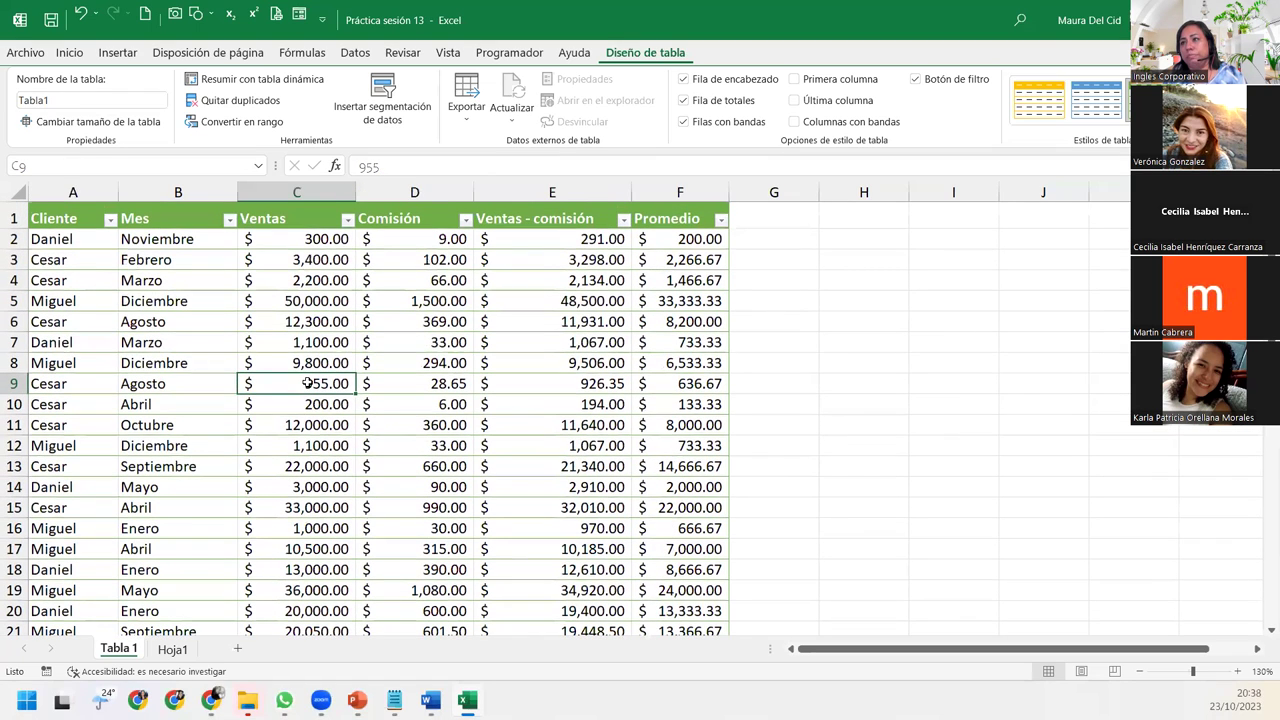
click(916, 79)
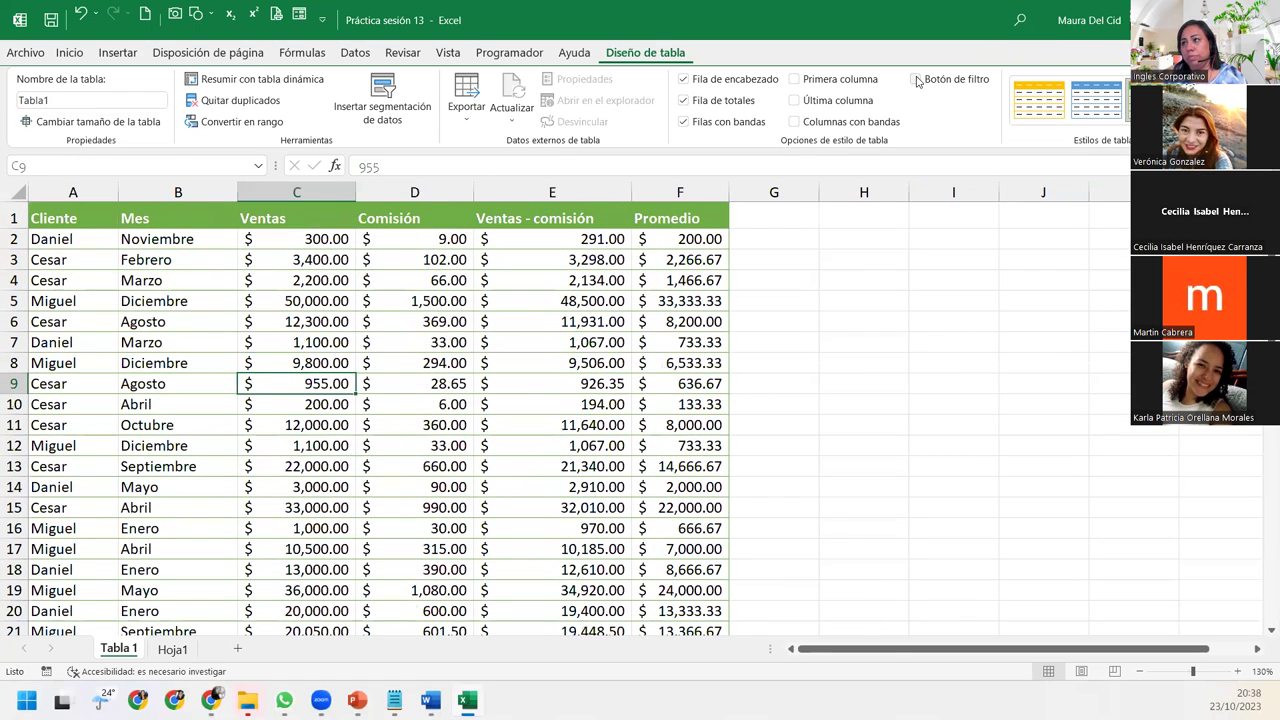
click(377, 366)
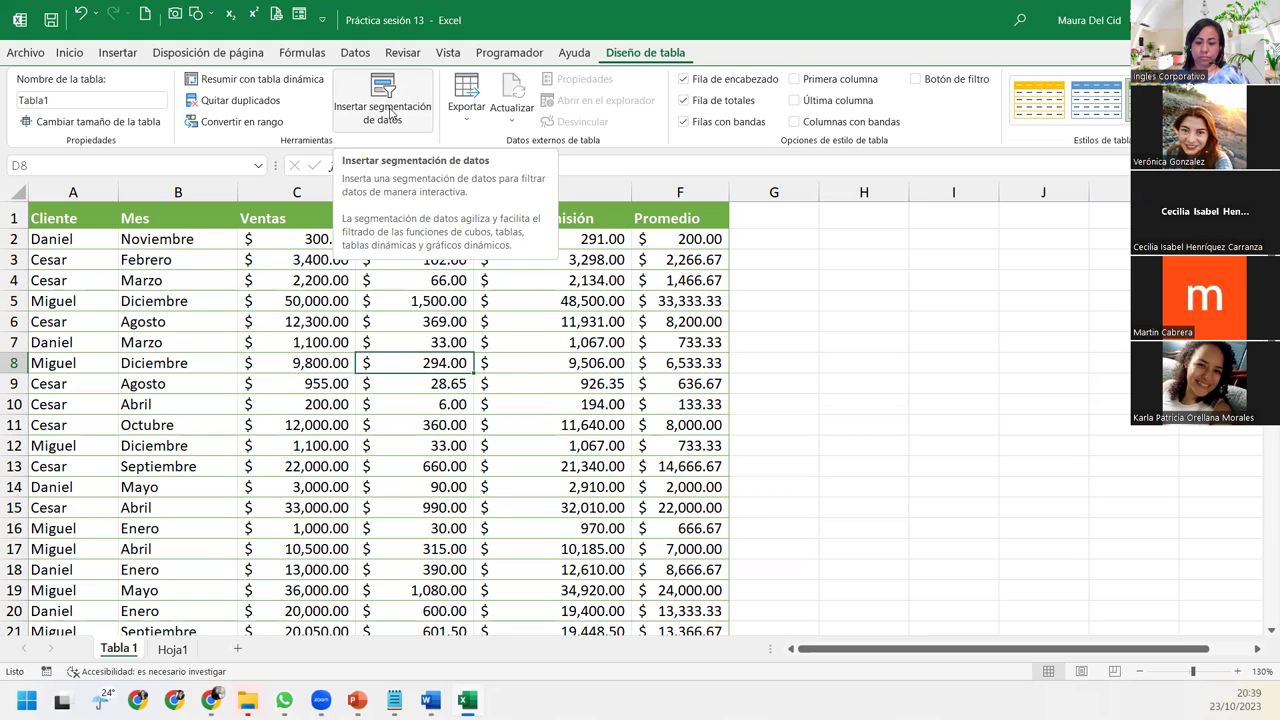
Step: Insert a Cliente slicer, place it in column G and shorten it to fit four names
click(393, 116)
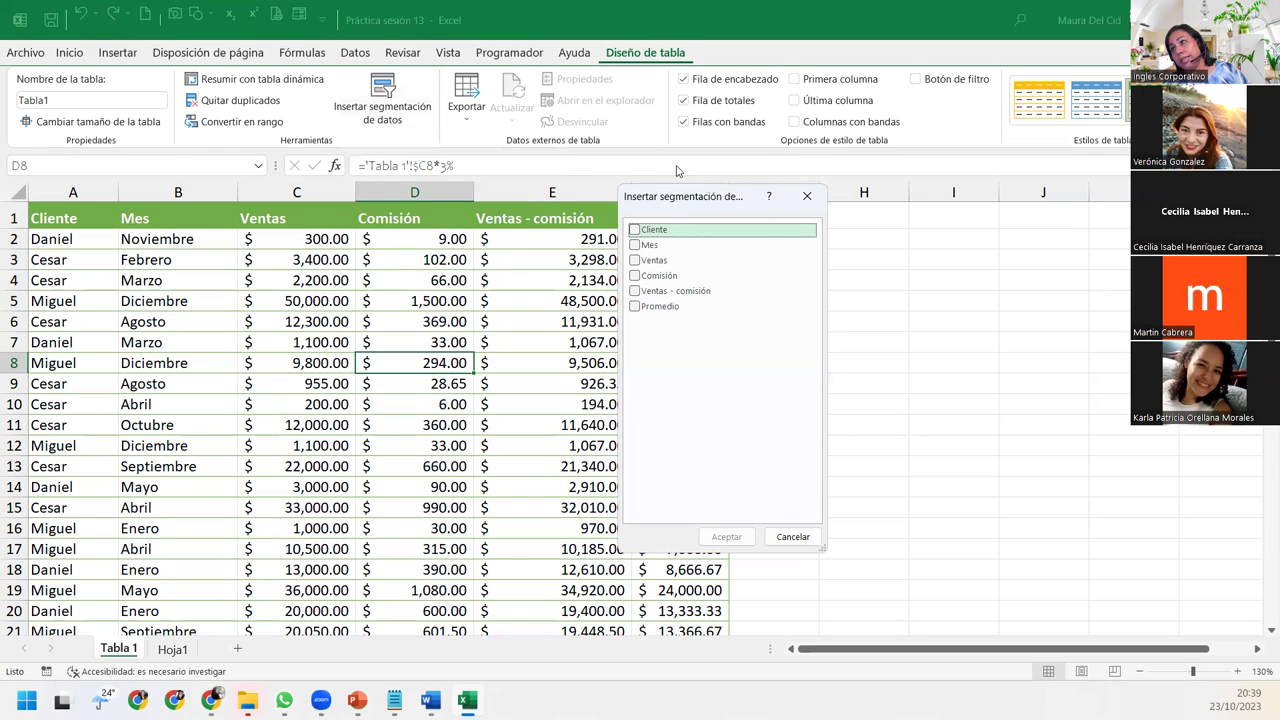
drag(700, 202, 491, 260)
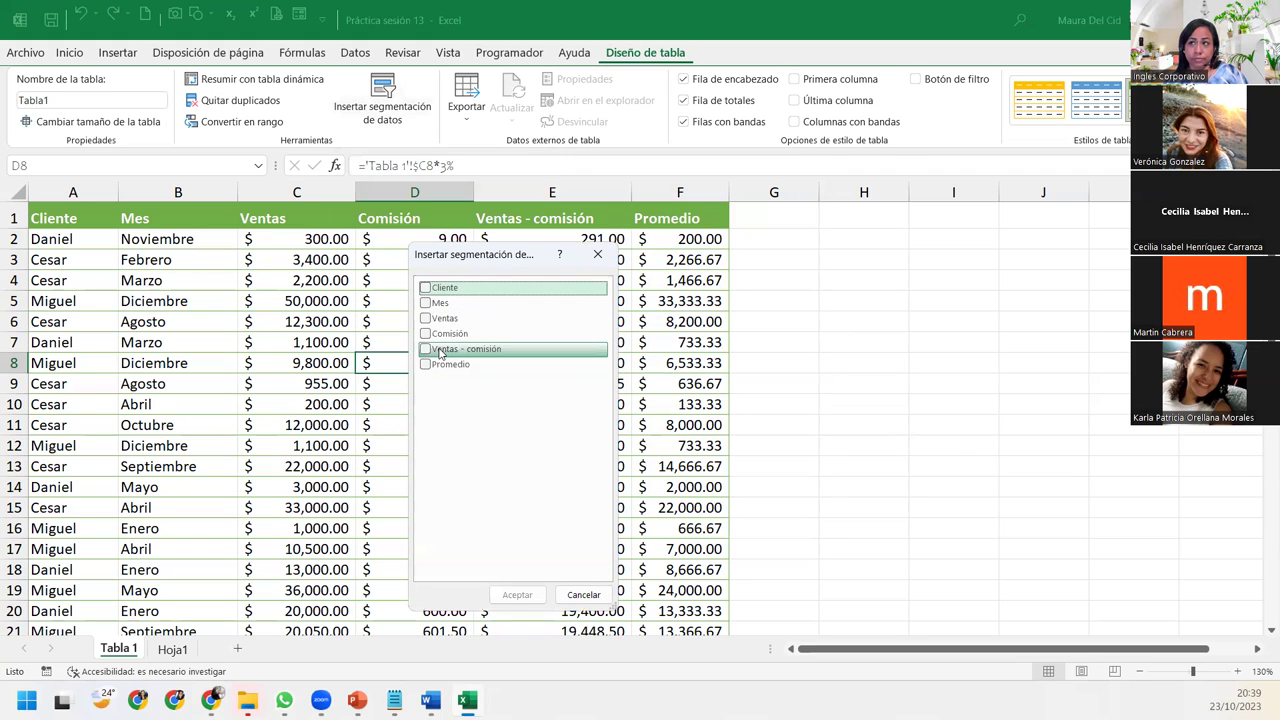
click(426, 289)
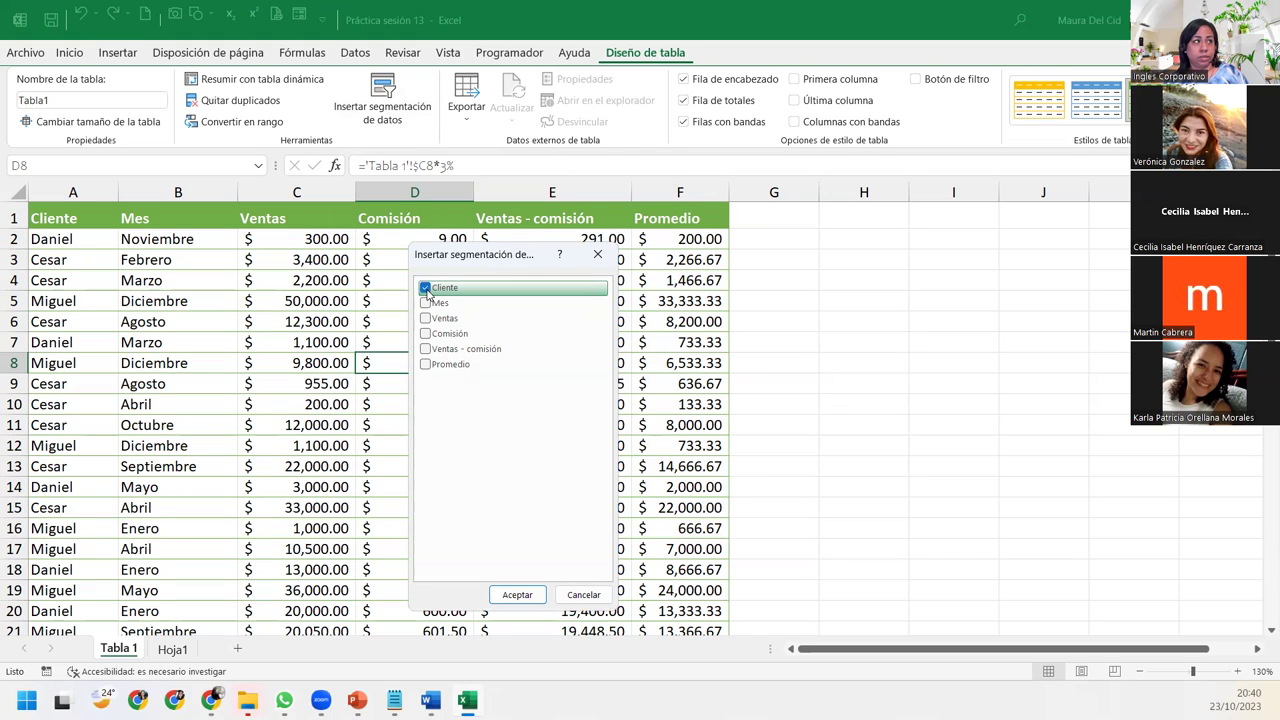
click(515, 594)
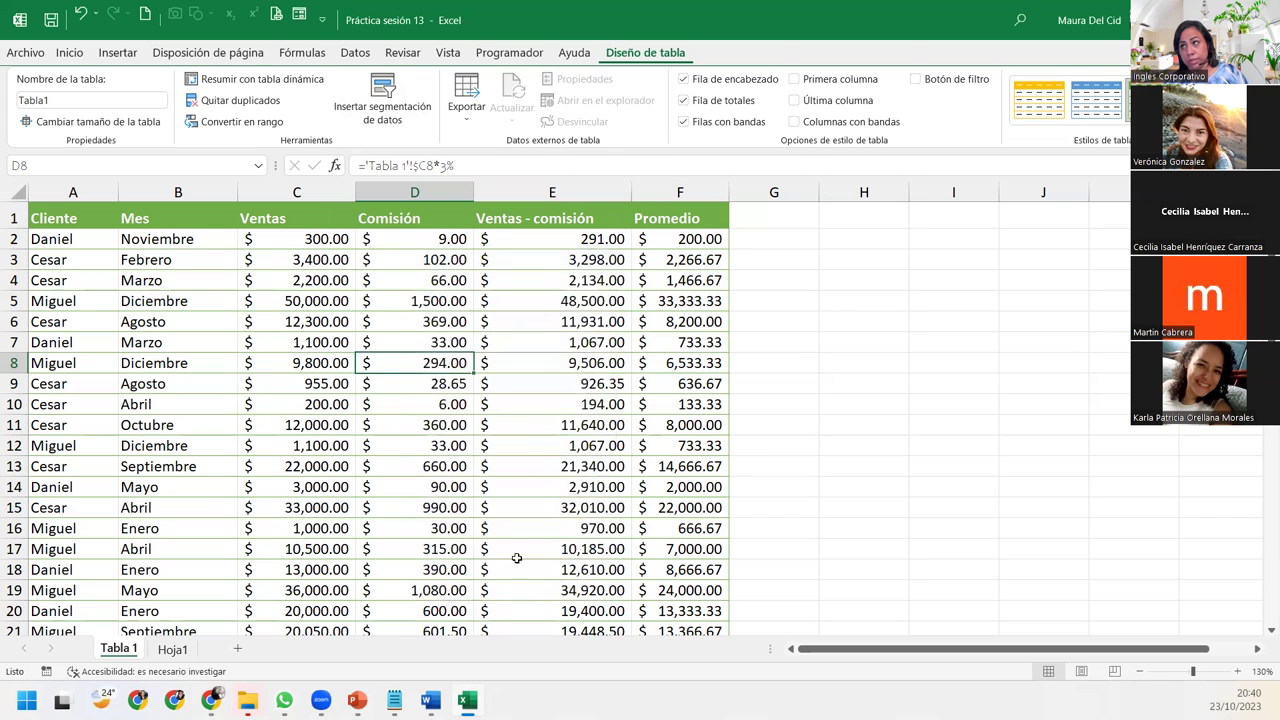
mouse_move(674, 294)
mouse_down()
mouse_move(820, 246)
mouse_move(799, 246)
mouse_up()
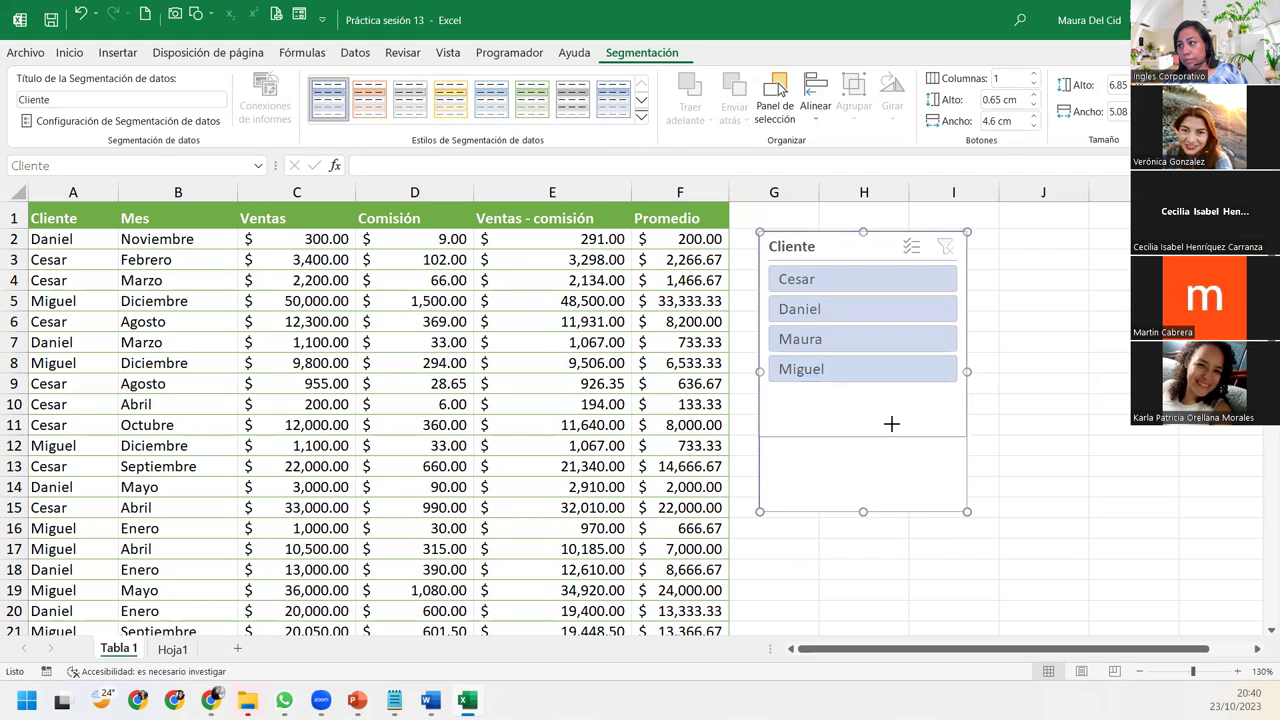
drag(873, 486, 894, 397)
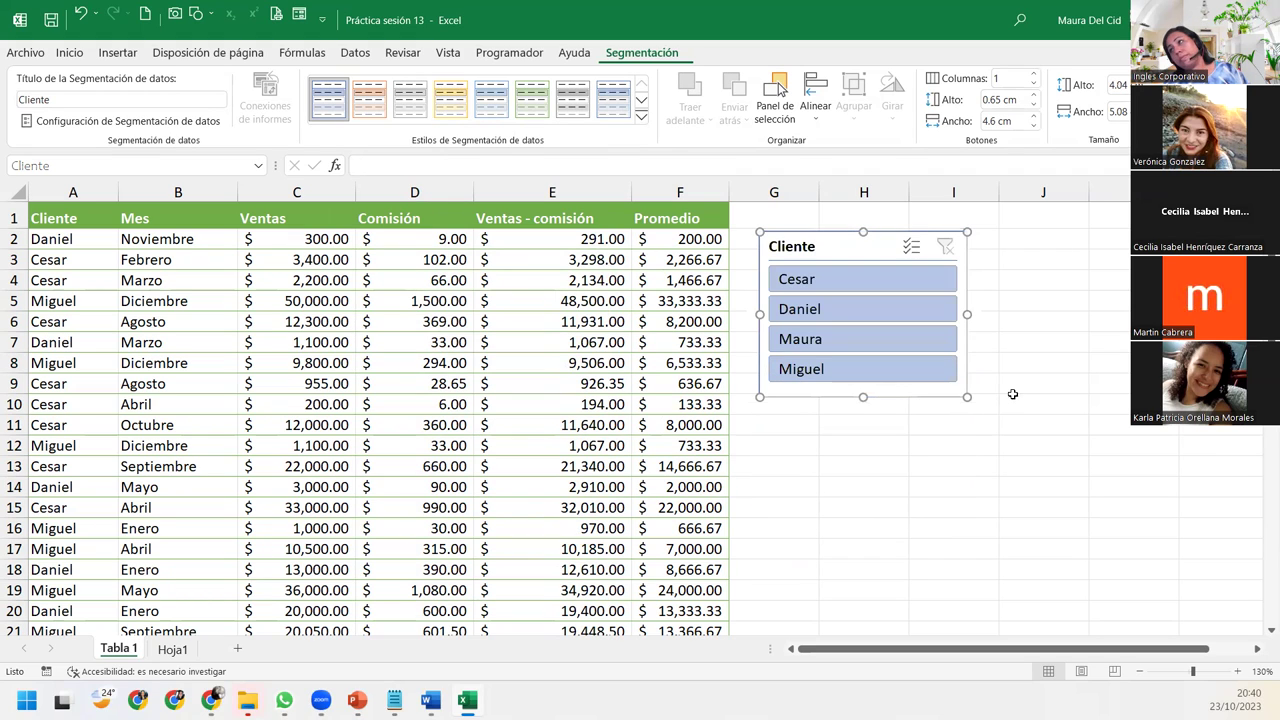
Step: Narrow the Cliente slicer to 3.12 cm and test filtering by Daniel, Cesar, Miguel and Maura
drag(966, 316, 905, 316)
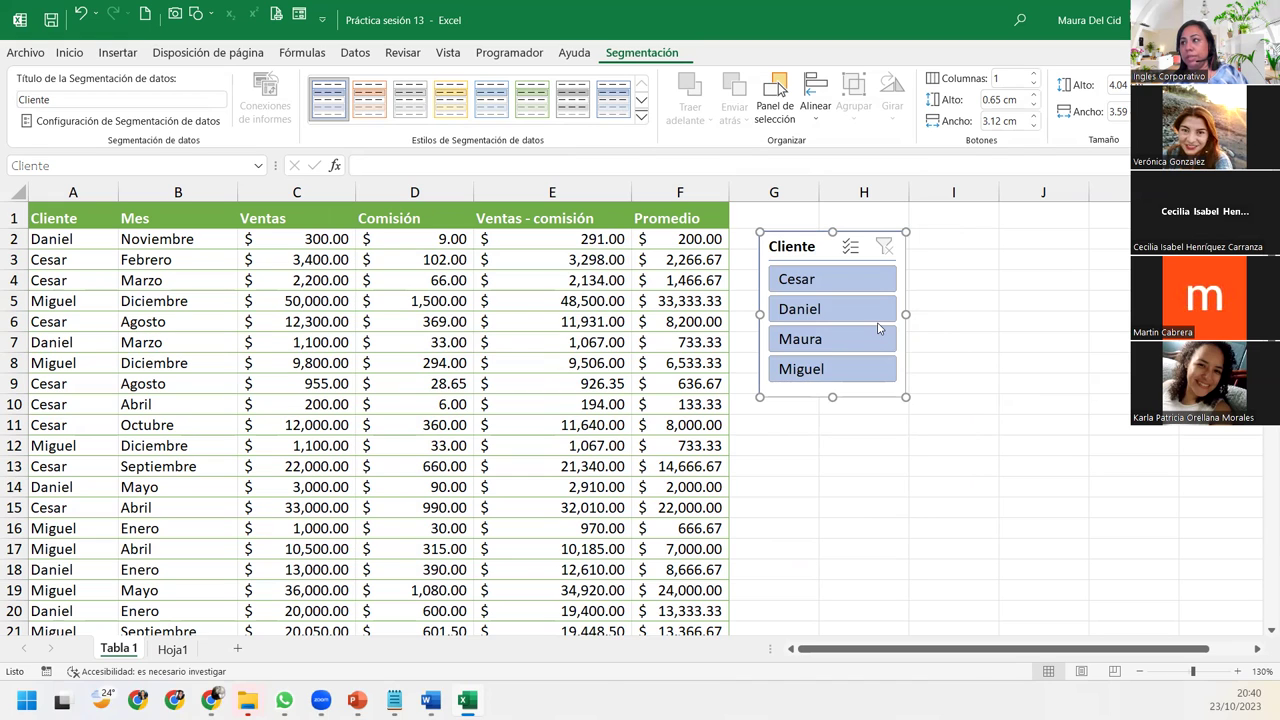
click(870, 321)
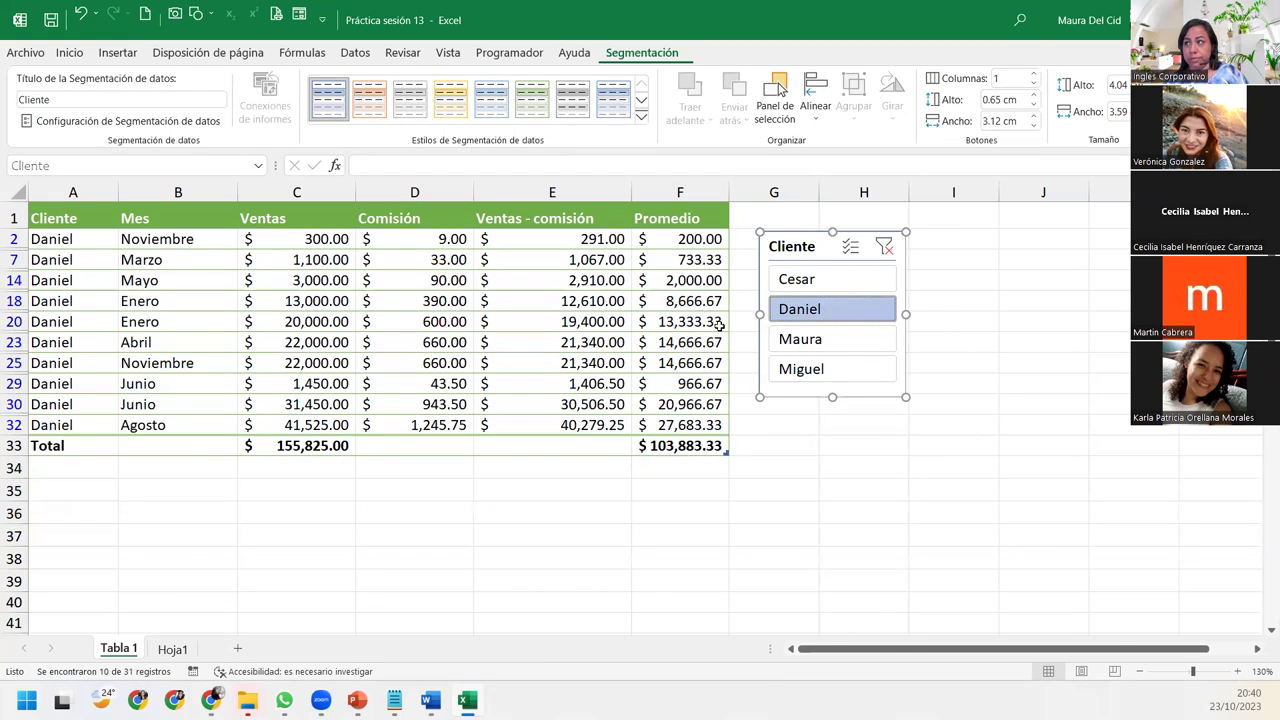
click(803, 282)
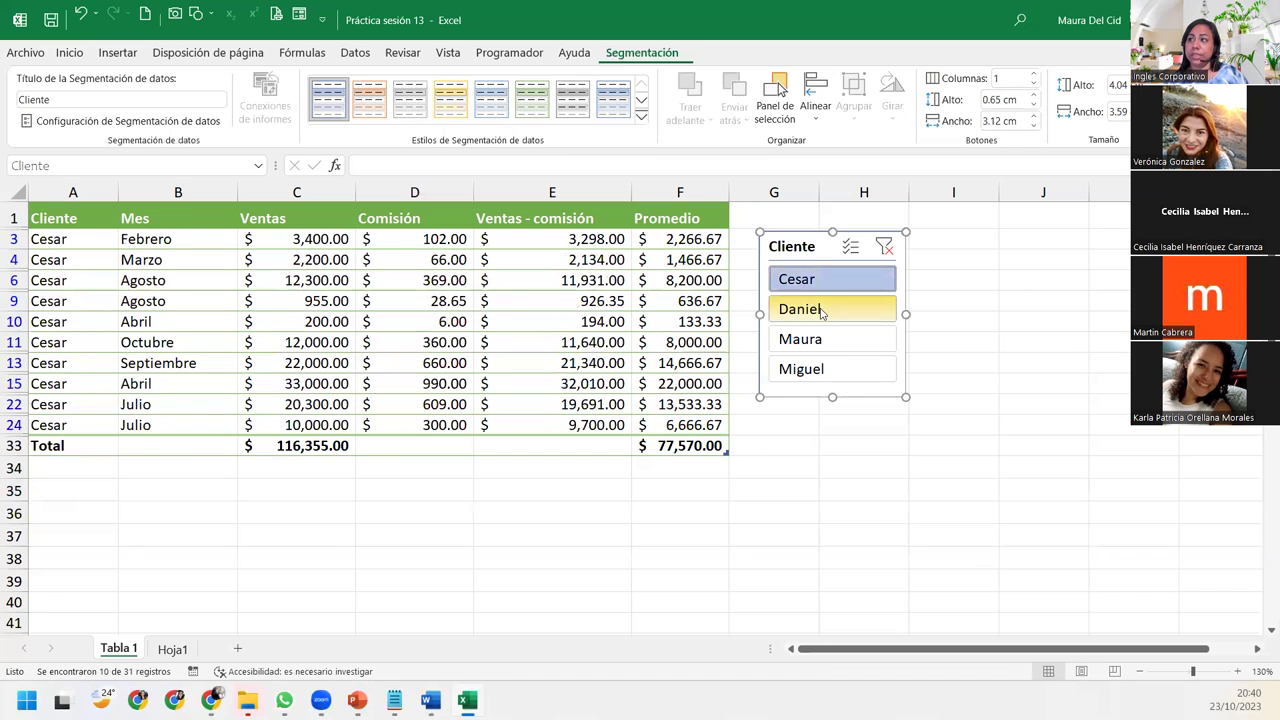
click(826, 369)
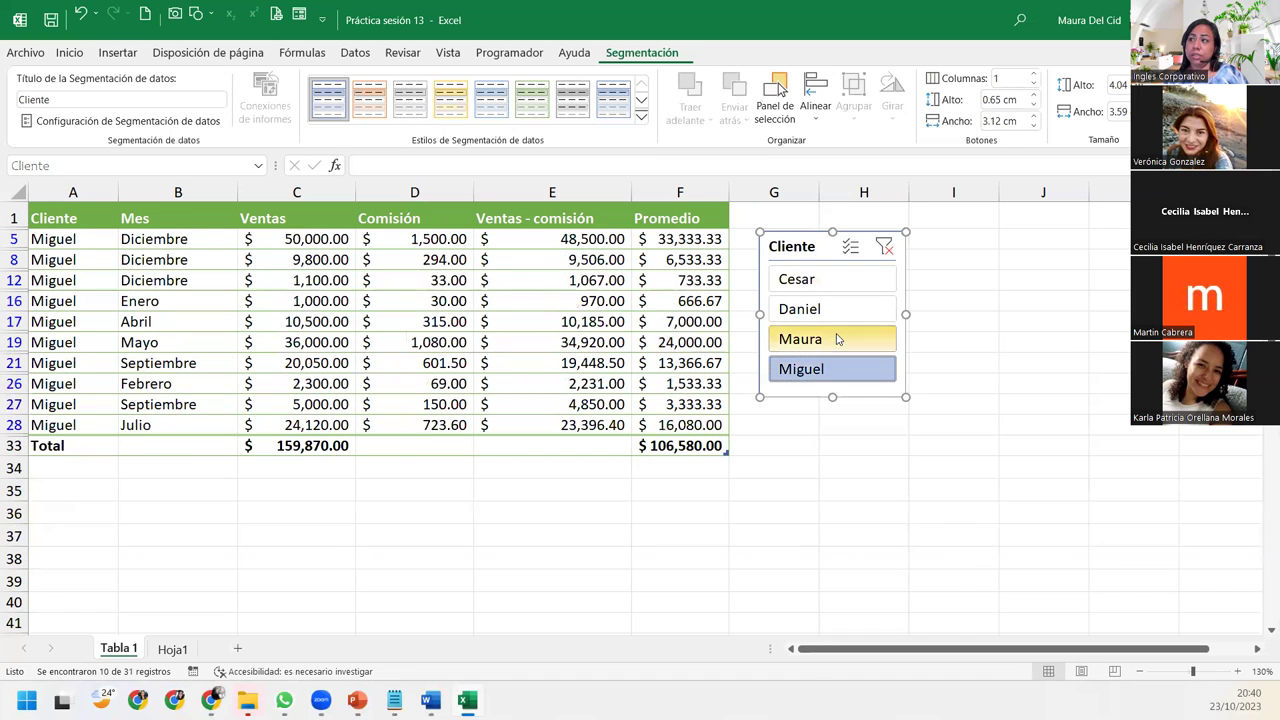
click(838, 339)
click(805, 309)
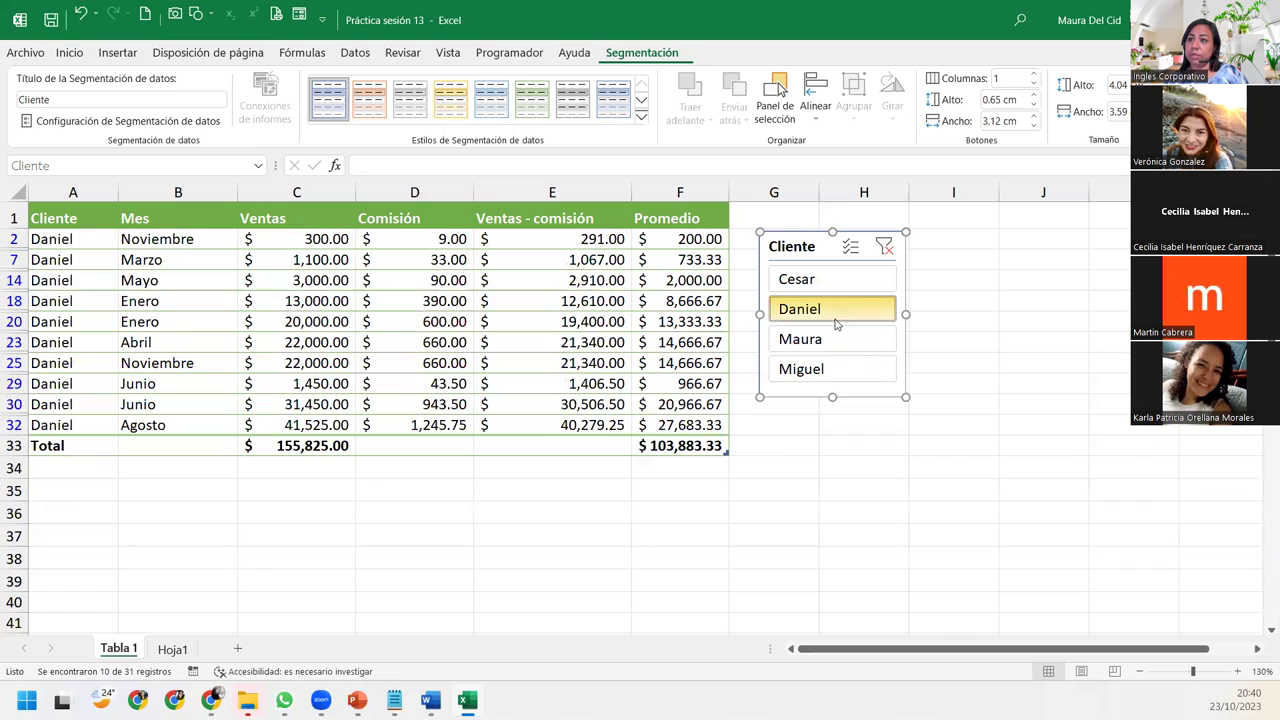
click(800, 279)
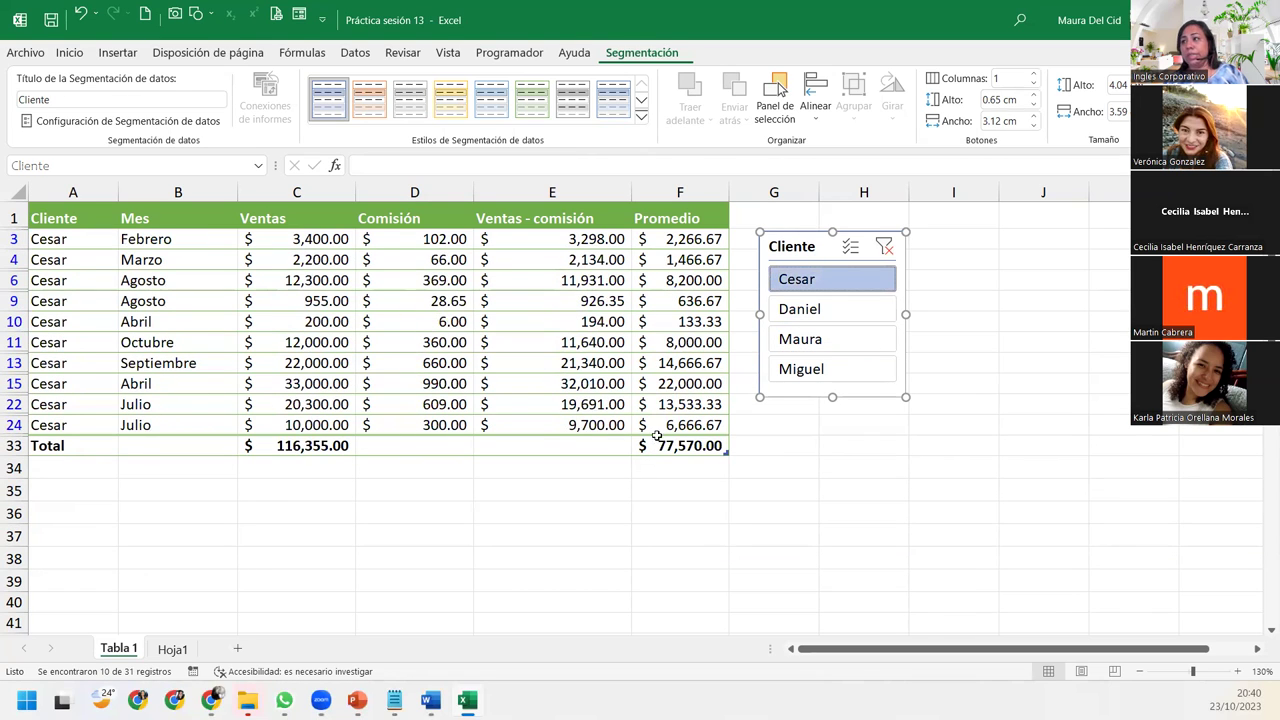
click(786, 318)
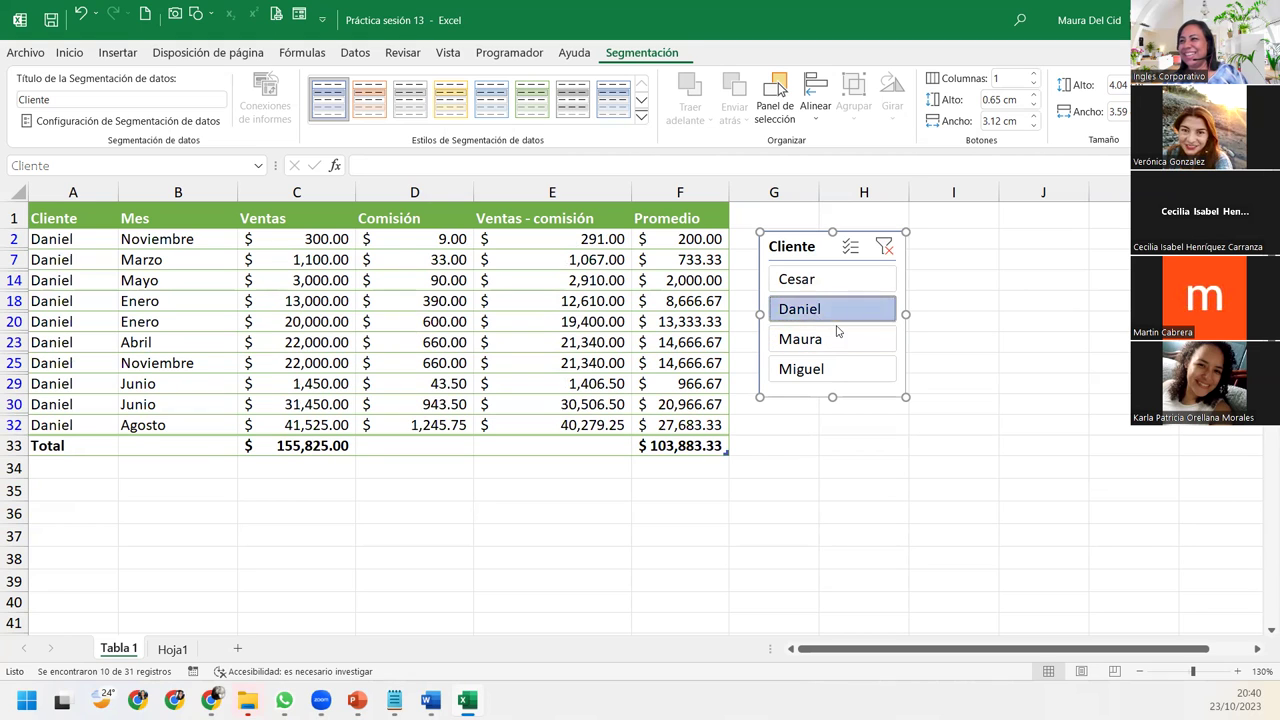
Step: Move the slicer level with the header row and clear its client filter
drag(794, 250, 770, 226)
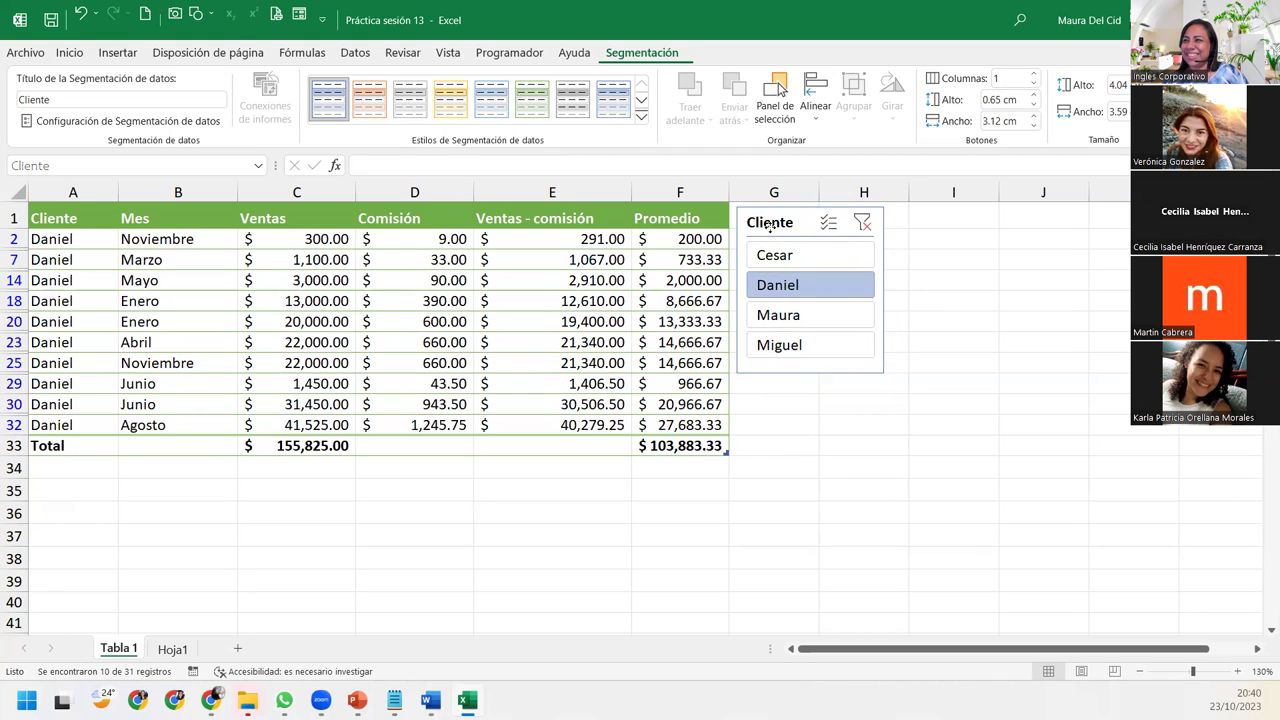
click(770, 226)
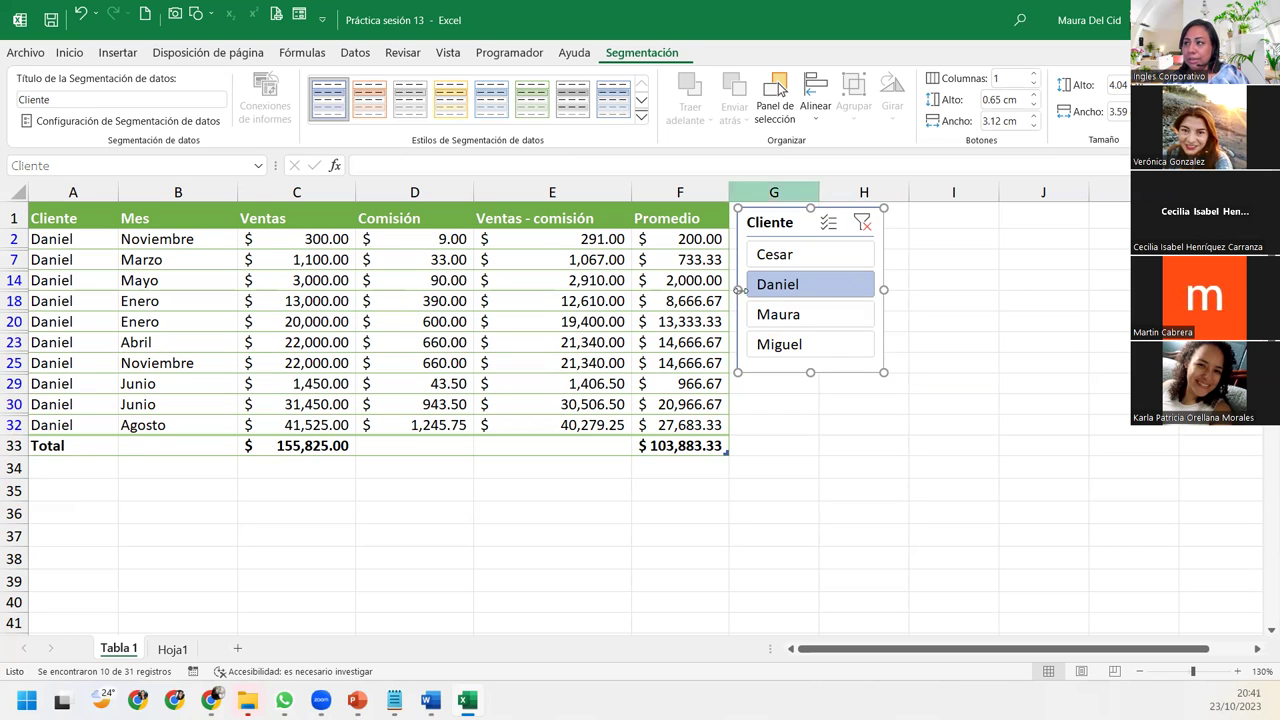
click(862, 223)
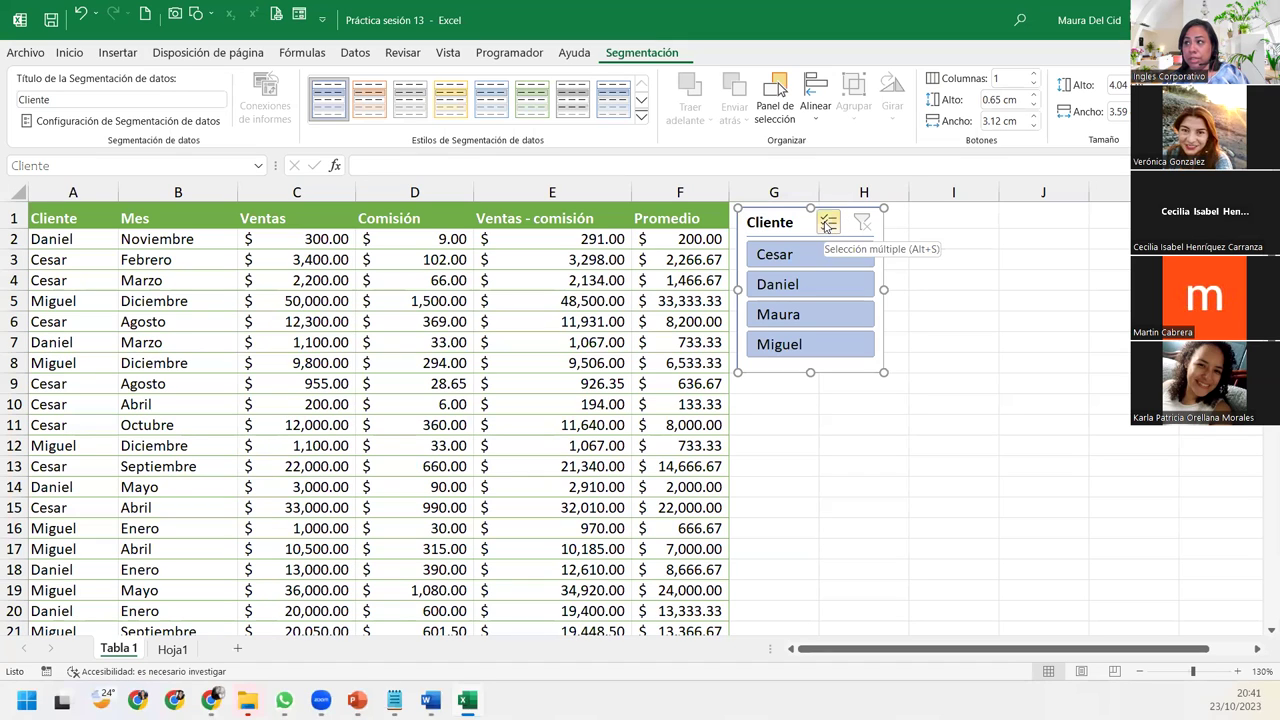
Step: Enable multi-select on the Cliente slicer and sort the table by client A to Z
click(827, 224)
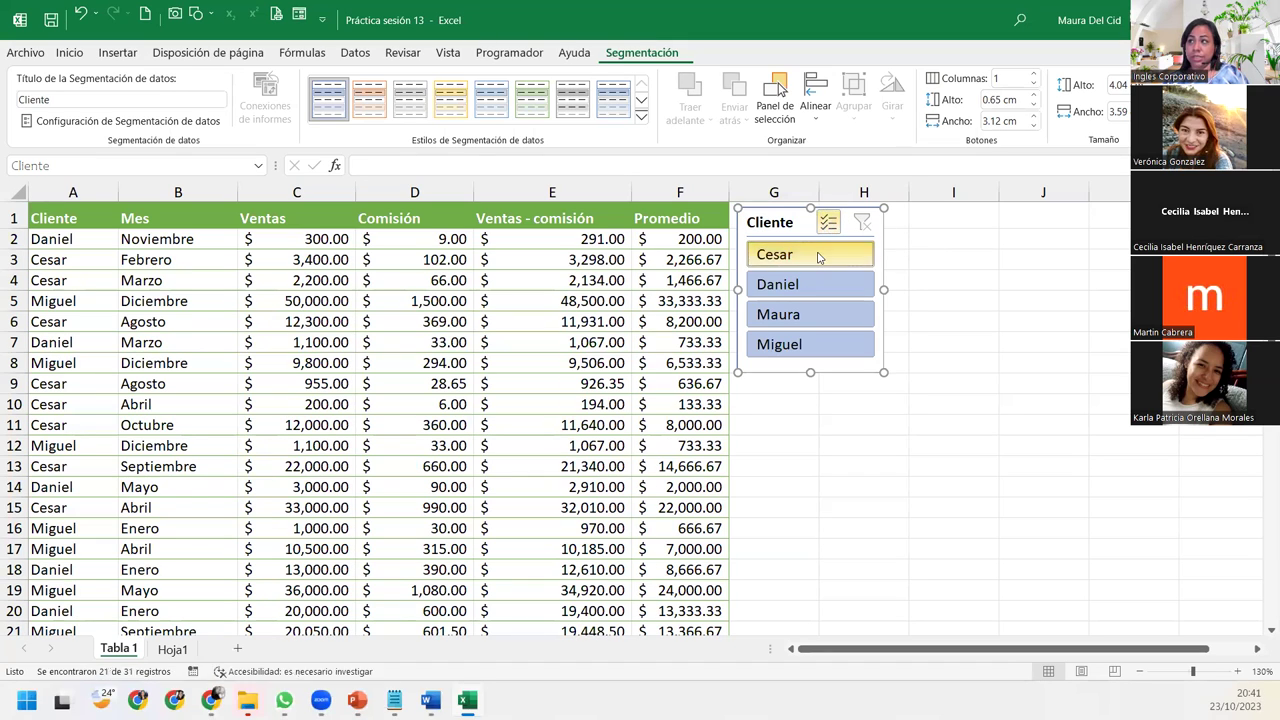
click(822, 257)
click(820, 348)
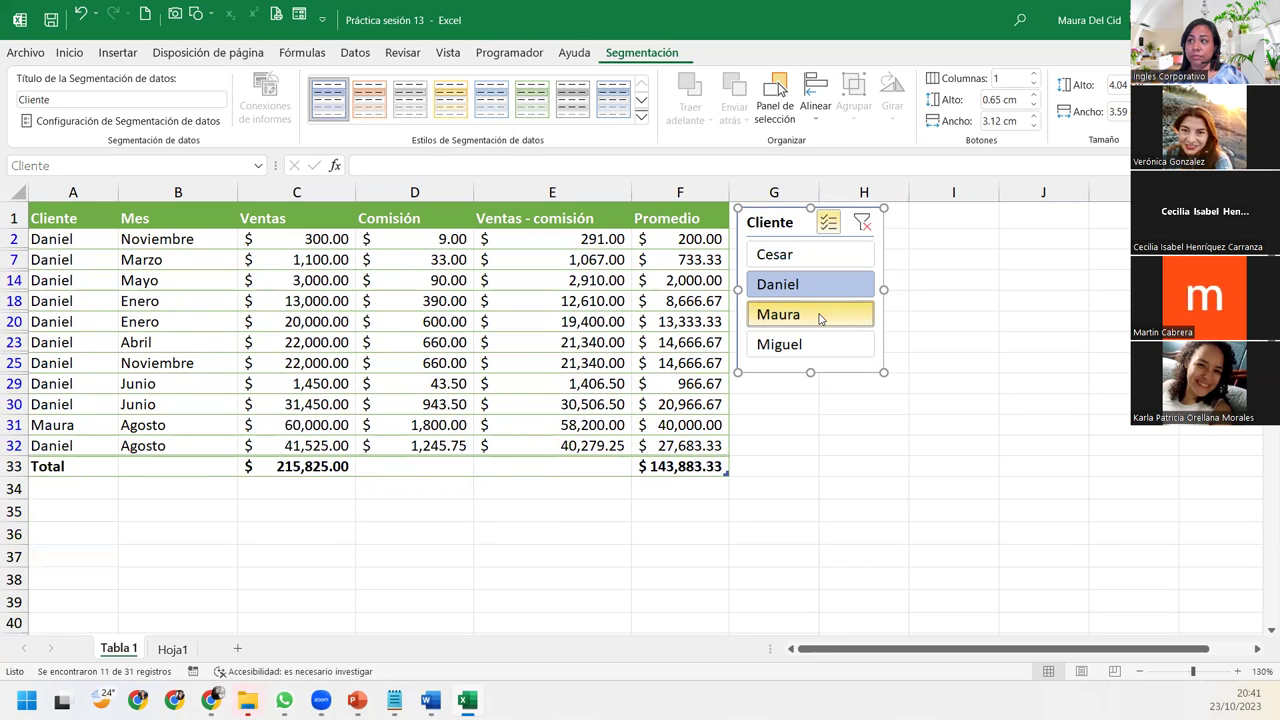
click(818, 317)
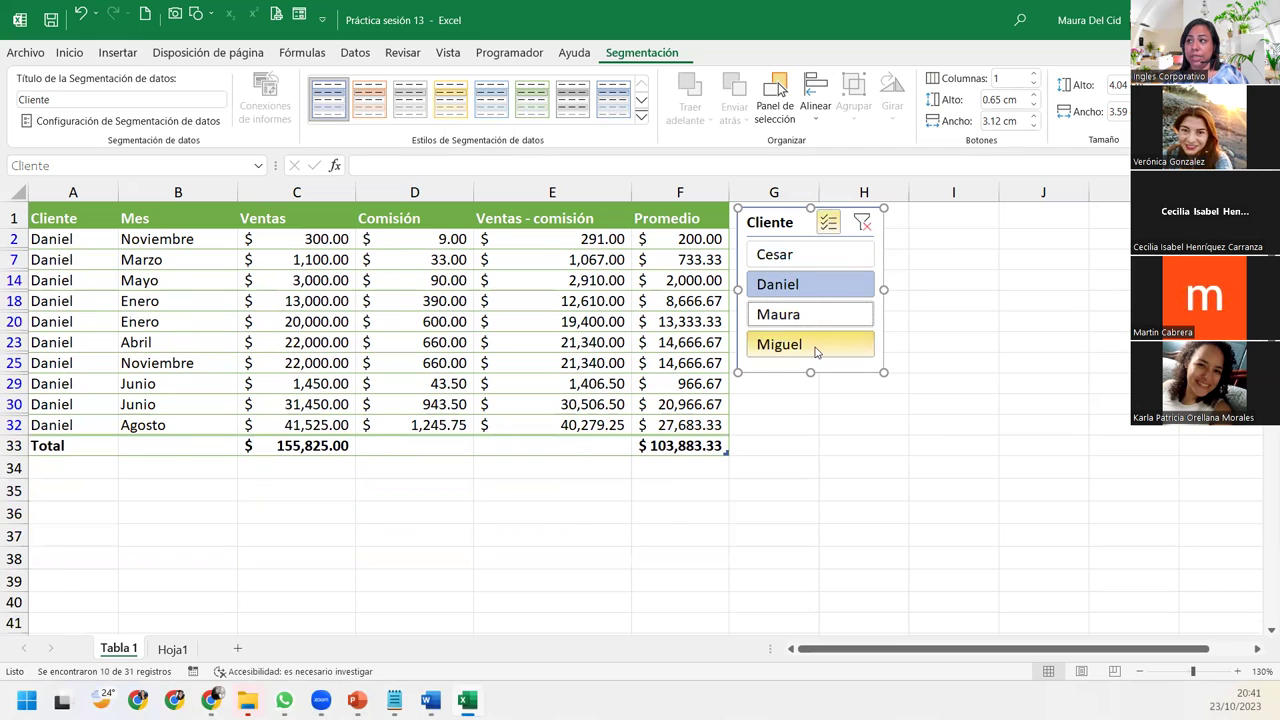
click(815, 347)
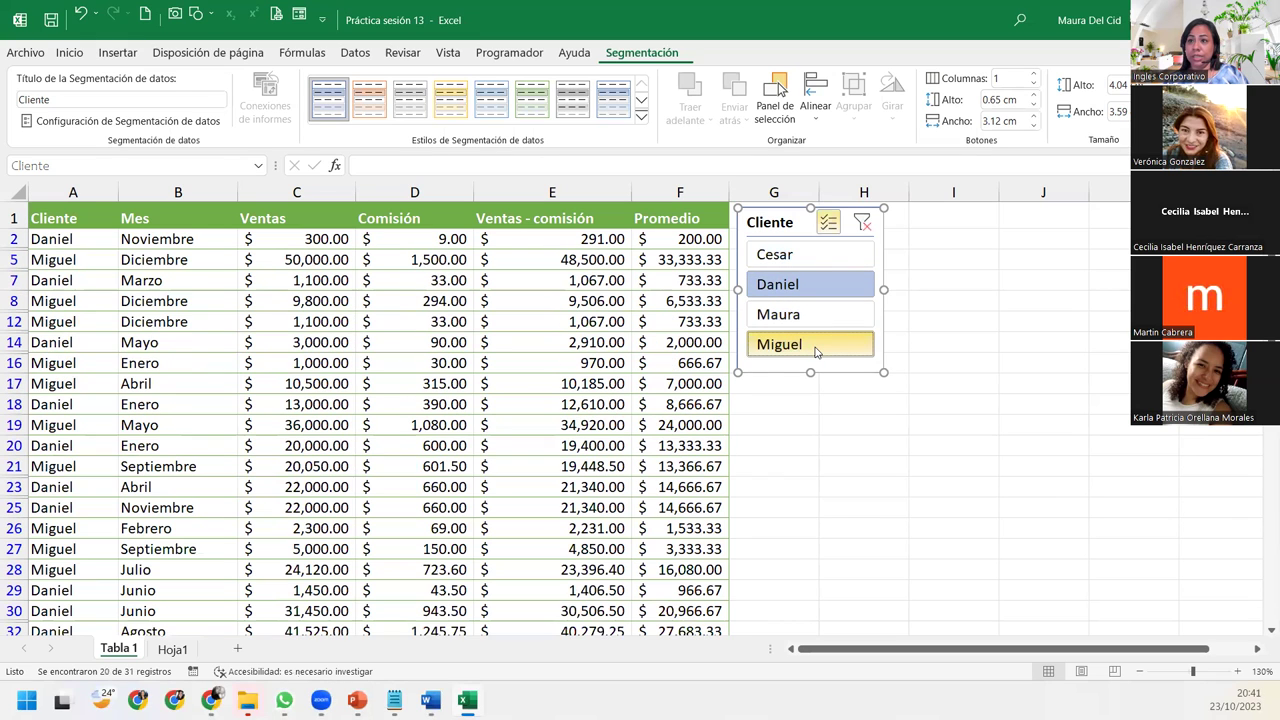
click(52, 246)
click(1113, 88)
click(1122, 145)
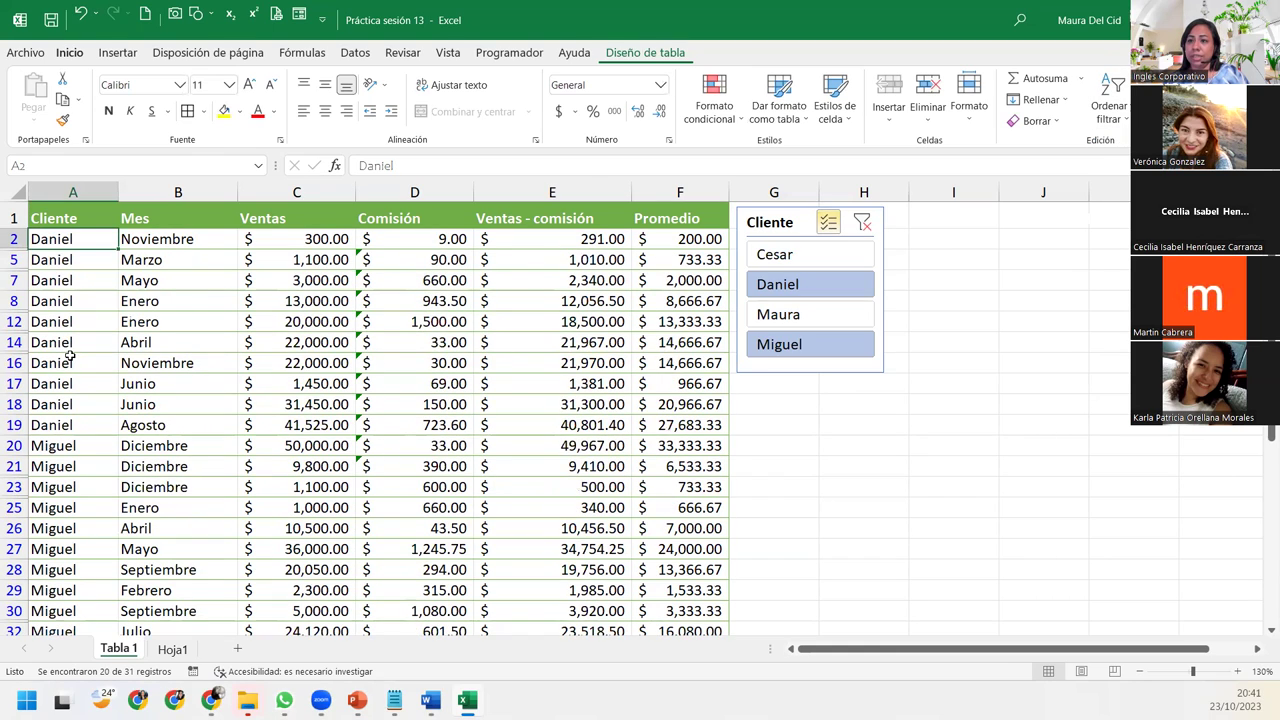
scroll(70, 355, down, 3)
scroll(70, 355, up, 6)
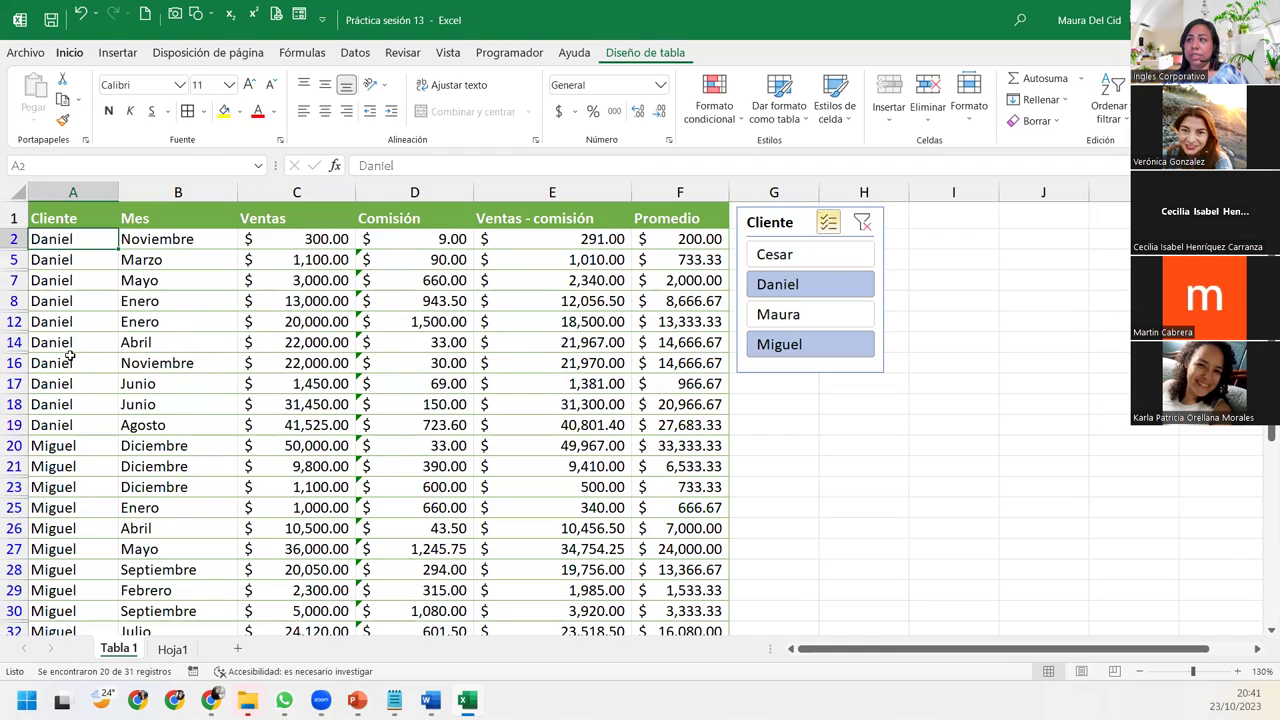
Step: Clear the client filter, then keep only Cesar and Maura selected for $176,355.00 Ventas
click(866, 222)
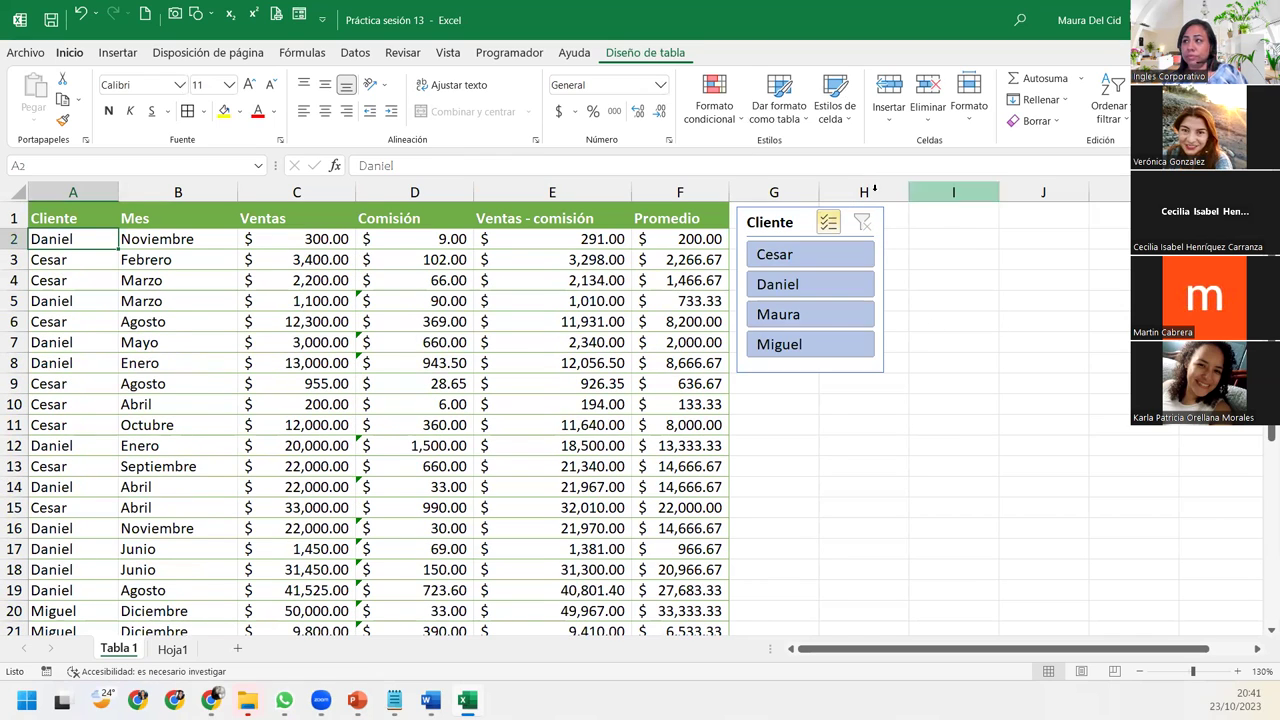
click(825, 345)
click(826, 286)
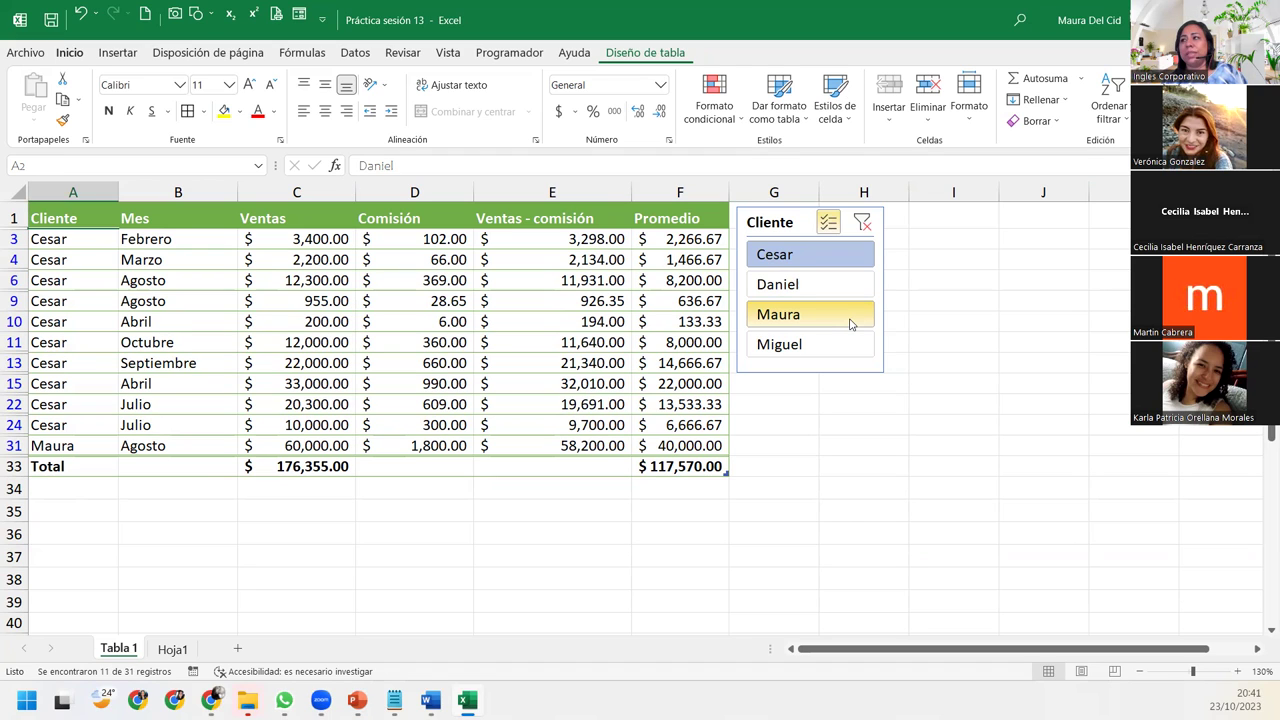
click(850, 324)
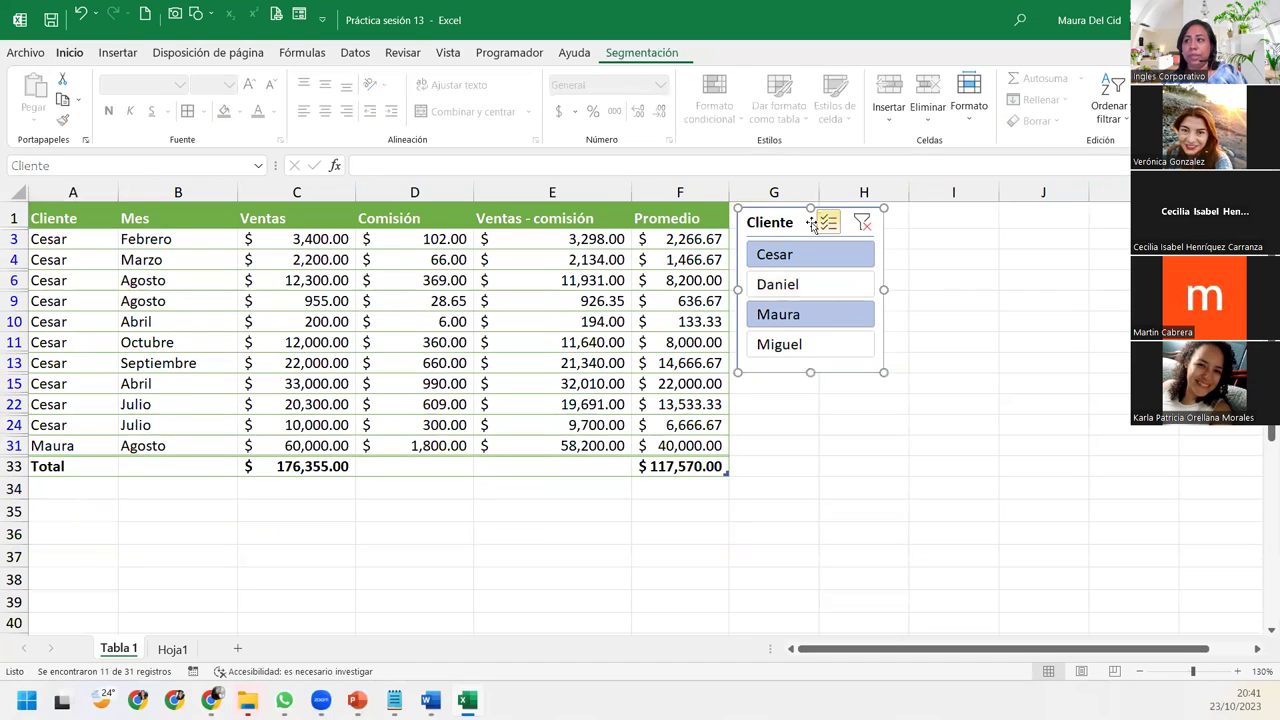
click(663, 301)
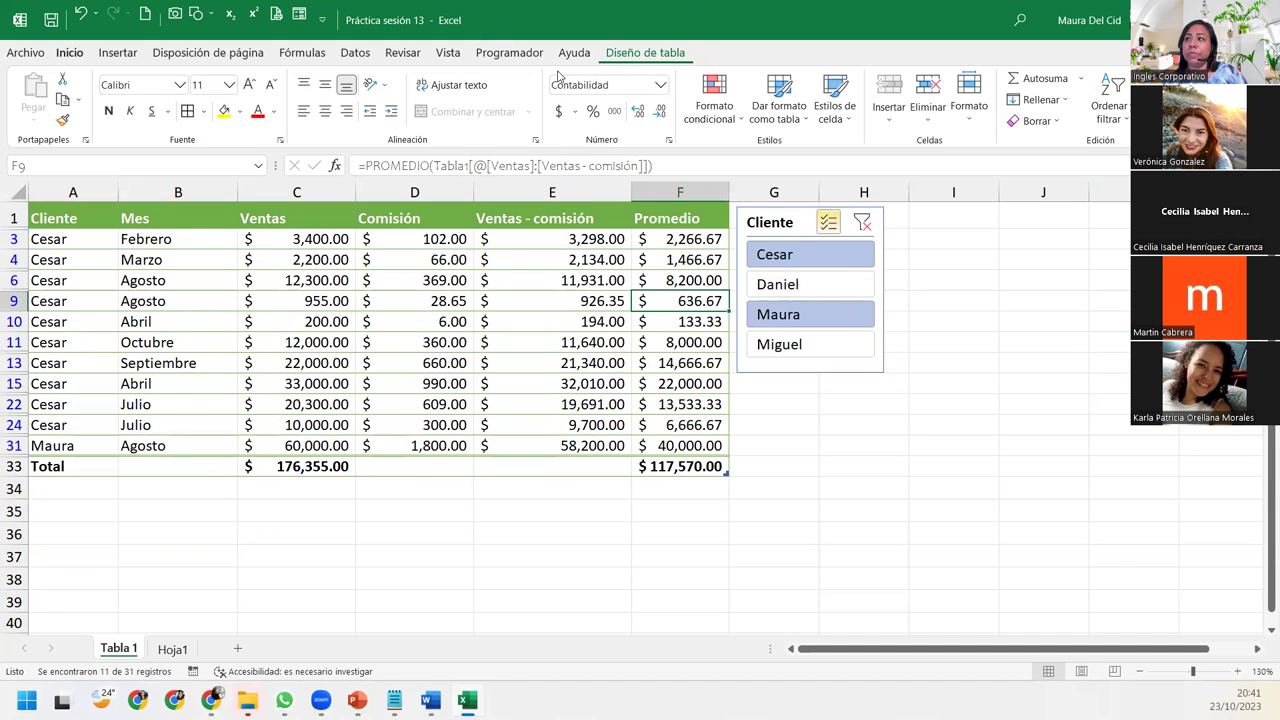
Step: Insert a Mes slicer from Diseño de tabla and place it beside the Cliente slicer
click(655, 53)
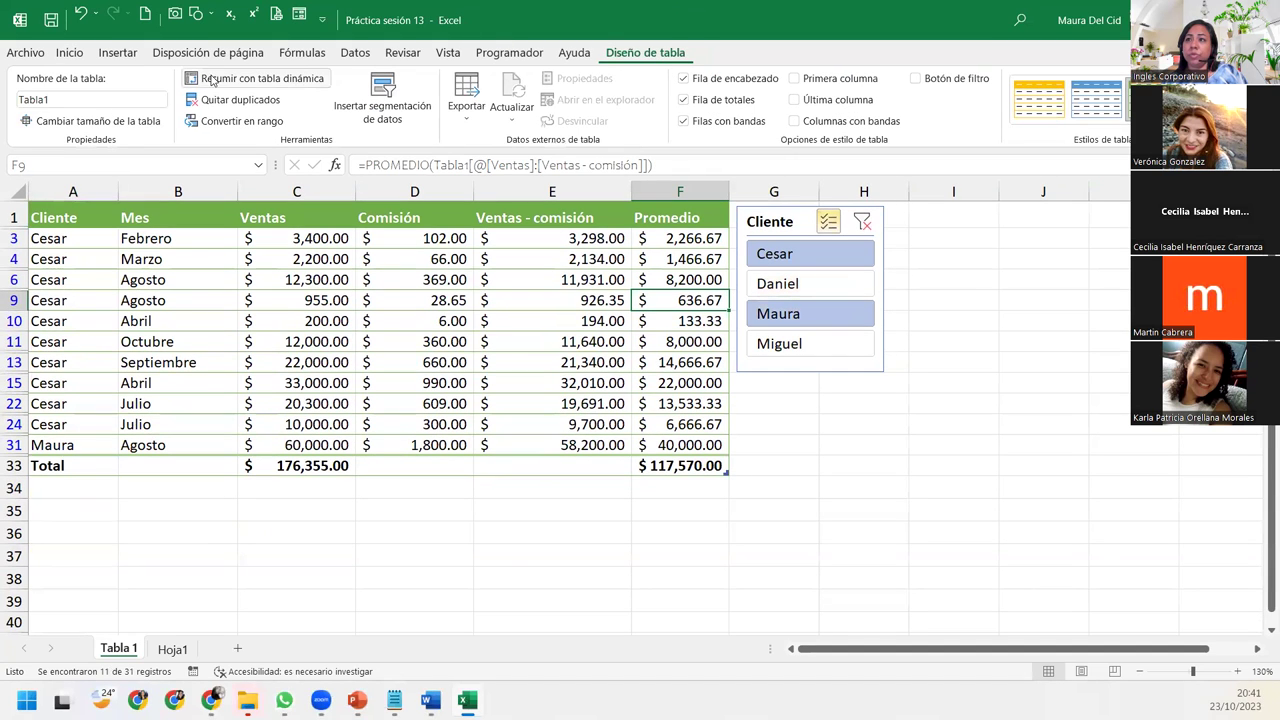
click(377, 104)
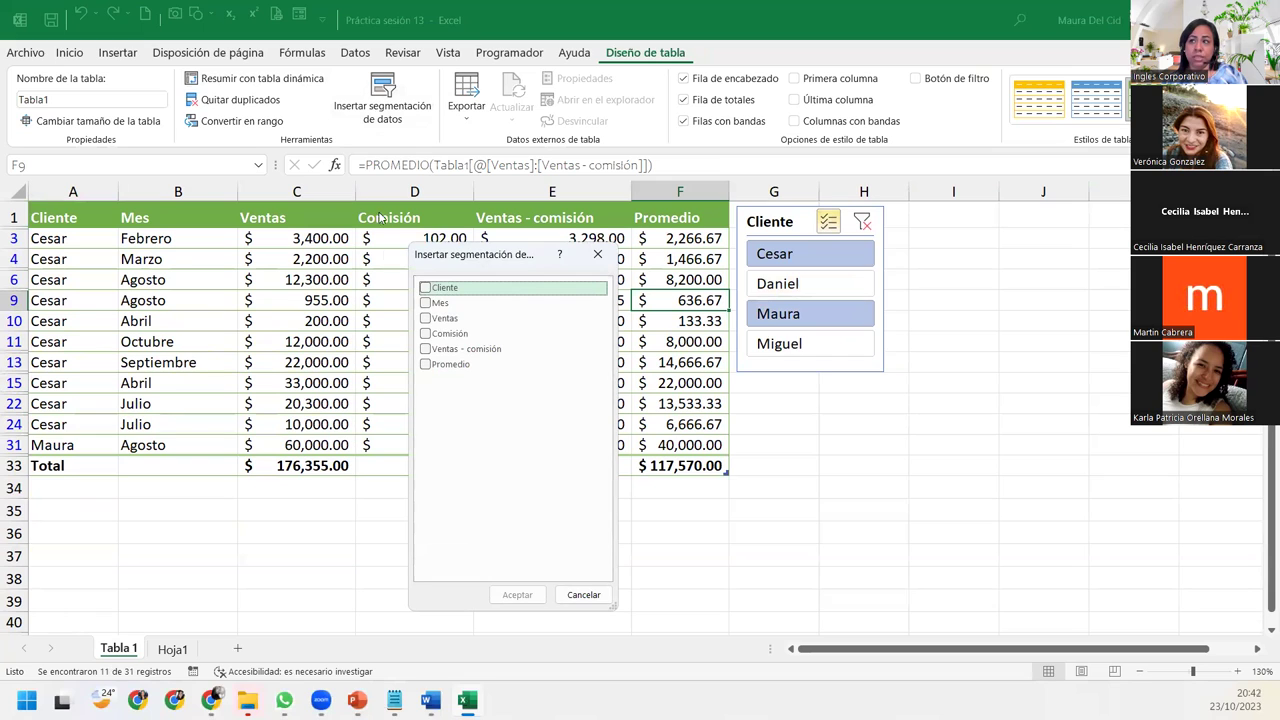
click(427, 303)
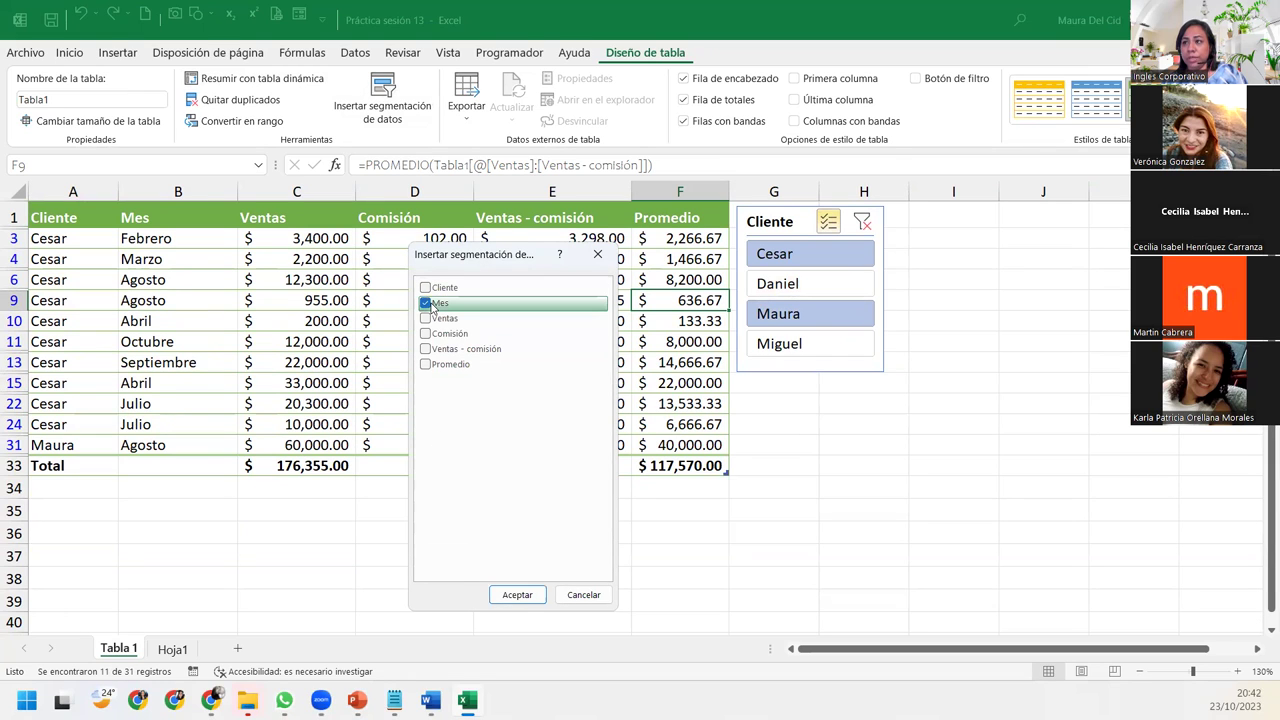
click(517, 593)
mouse_move(623, 270)
mouse_down()
mouse_move(808, 362)
mouse_move(955, 222)
mouse_up()
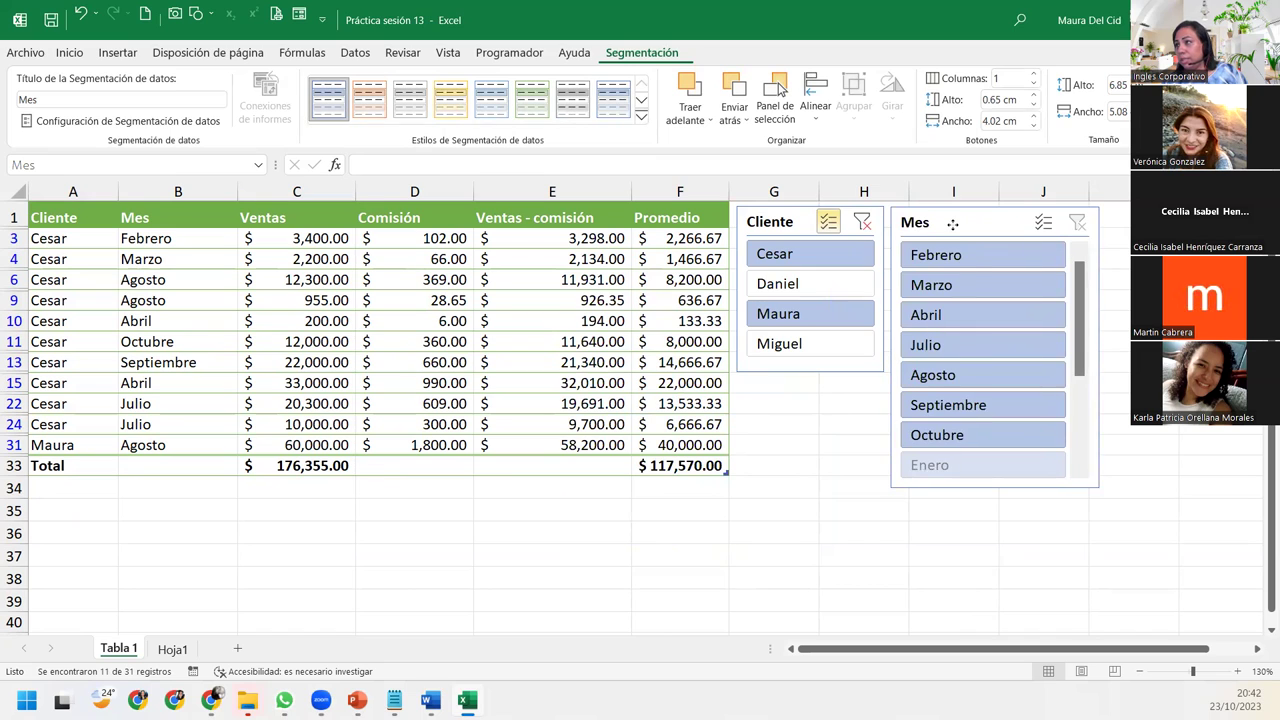
Step: Lengthen the Mes slicer, clear the Cliente filter, and set the month buttons to 4 columns
mouse_move(996, 489)
mouse_down()
mouse_move(1006, 589)
mouse_move(995, 620)
mouse_up()
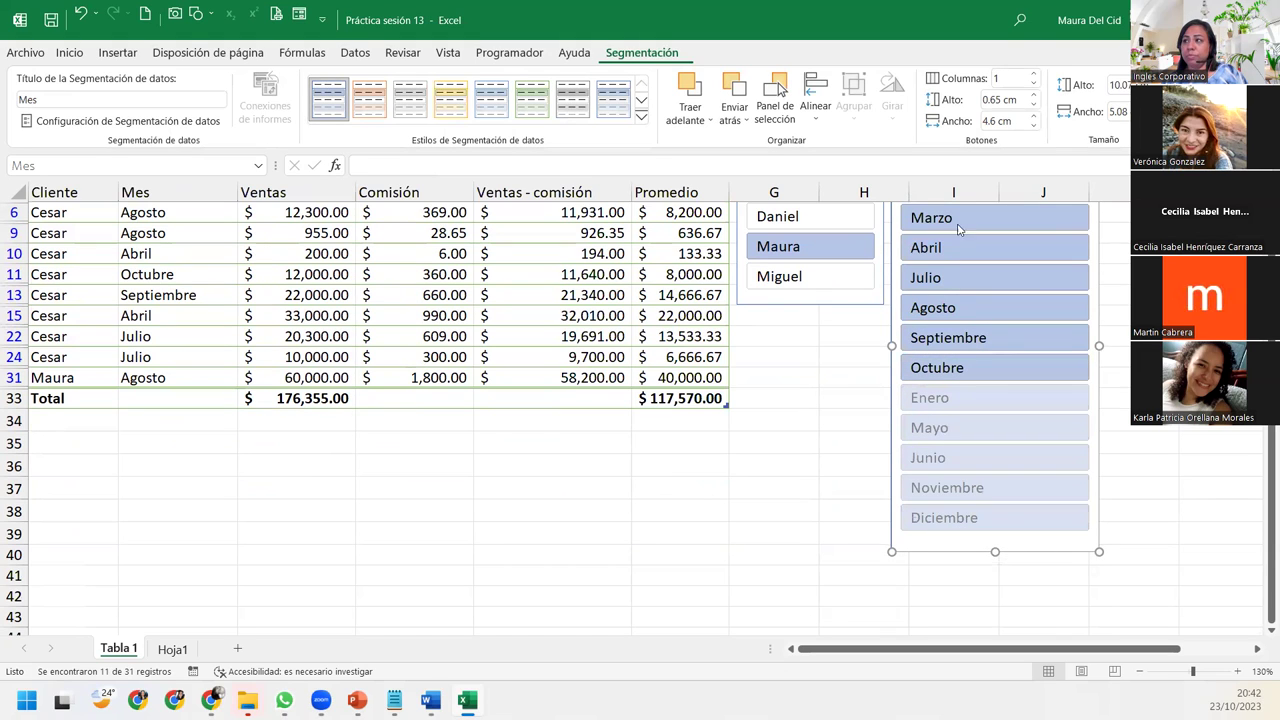
scroll(990, 345, up, 1)
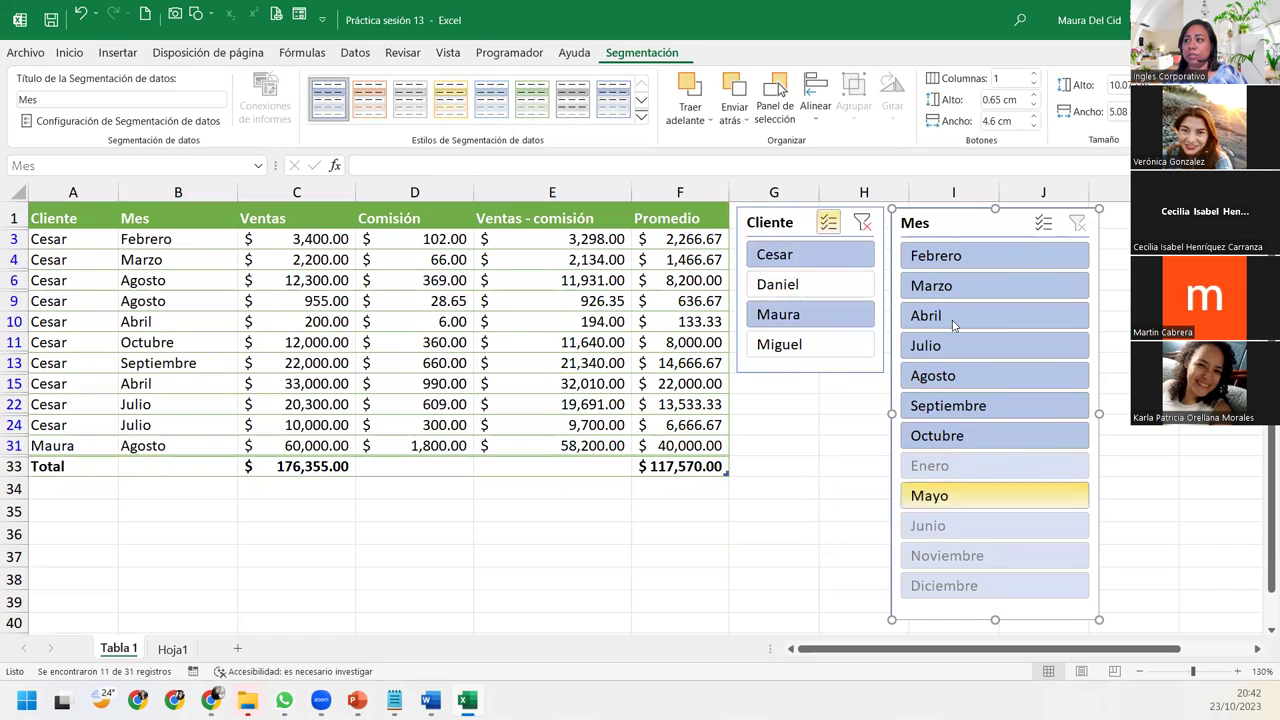
click(862, 222)
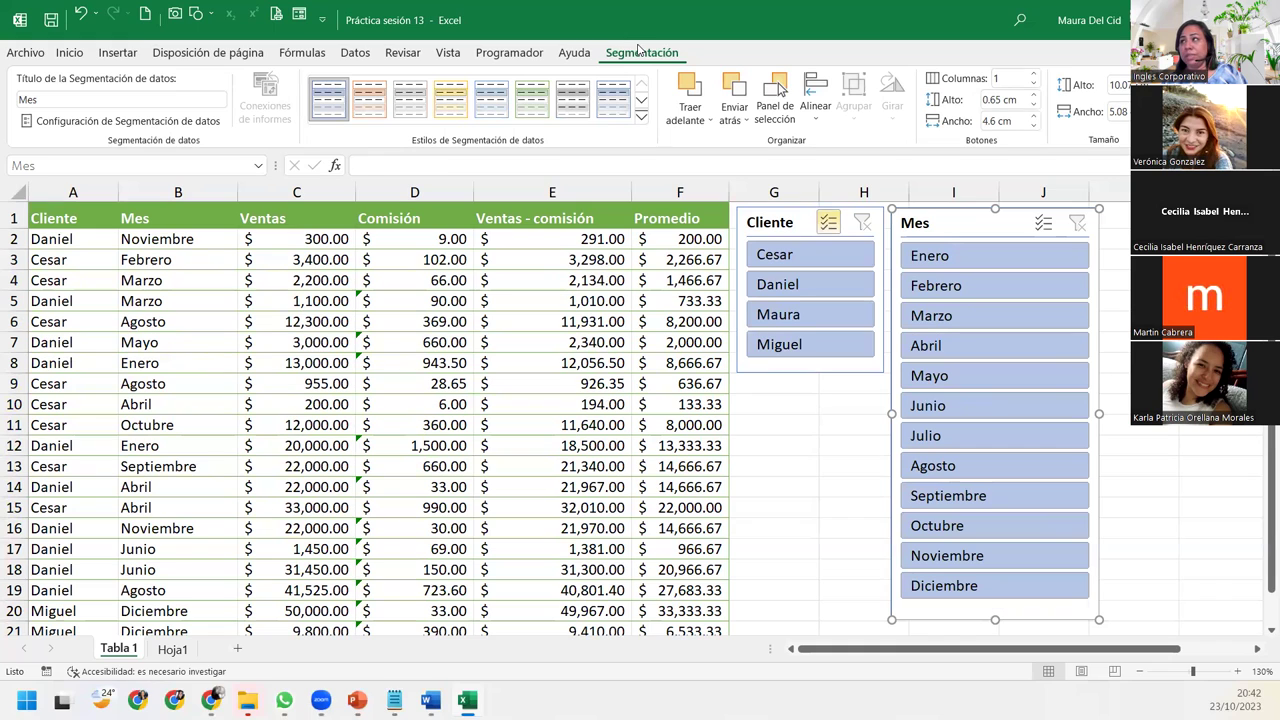
click(1033, 76)
click(1033, 76)
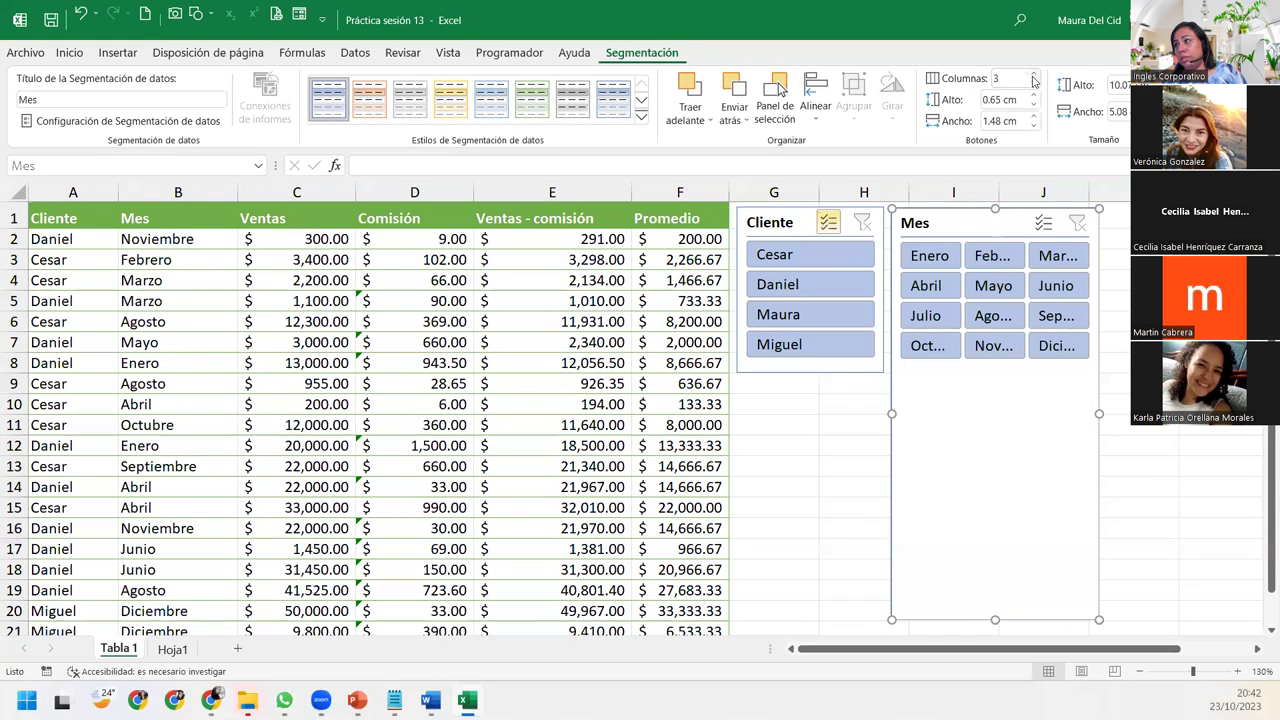
click(1033, 76)
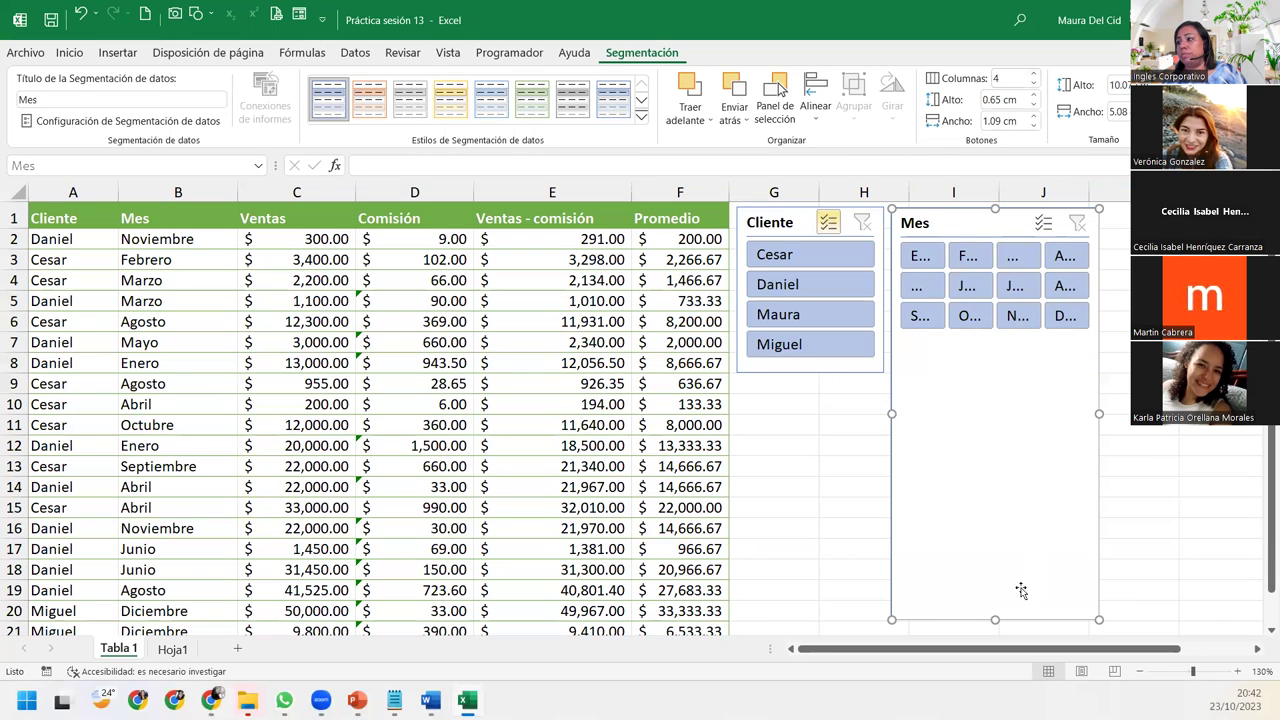
Step: Resize the Mes slicer to 3.21 cm tall, move it under Cliente, and widen it to 9.88 cm
drag(998, 619, 981, 339)
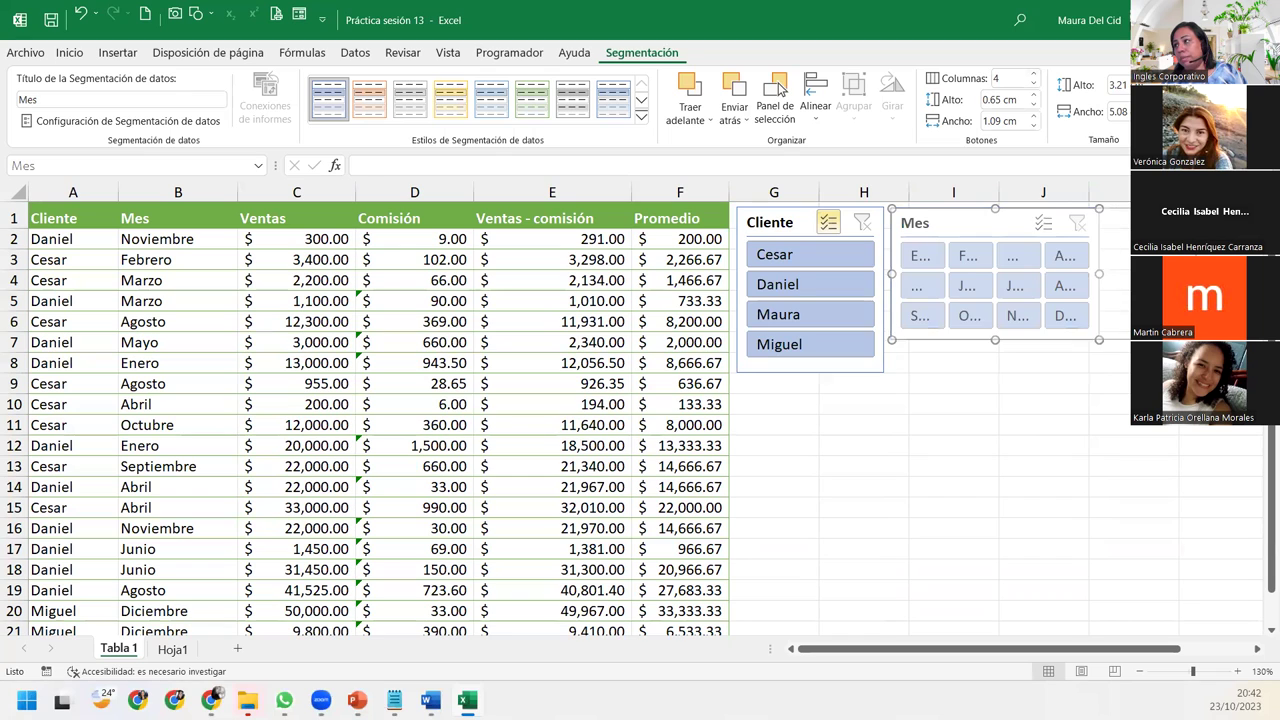
drag(1099, 273, 1196, 273)
drag(1053, 228, 899, 395)
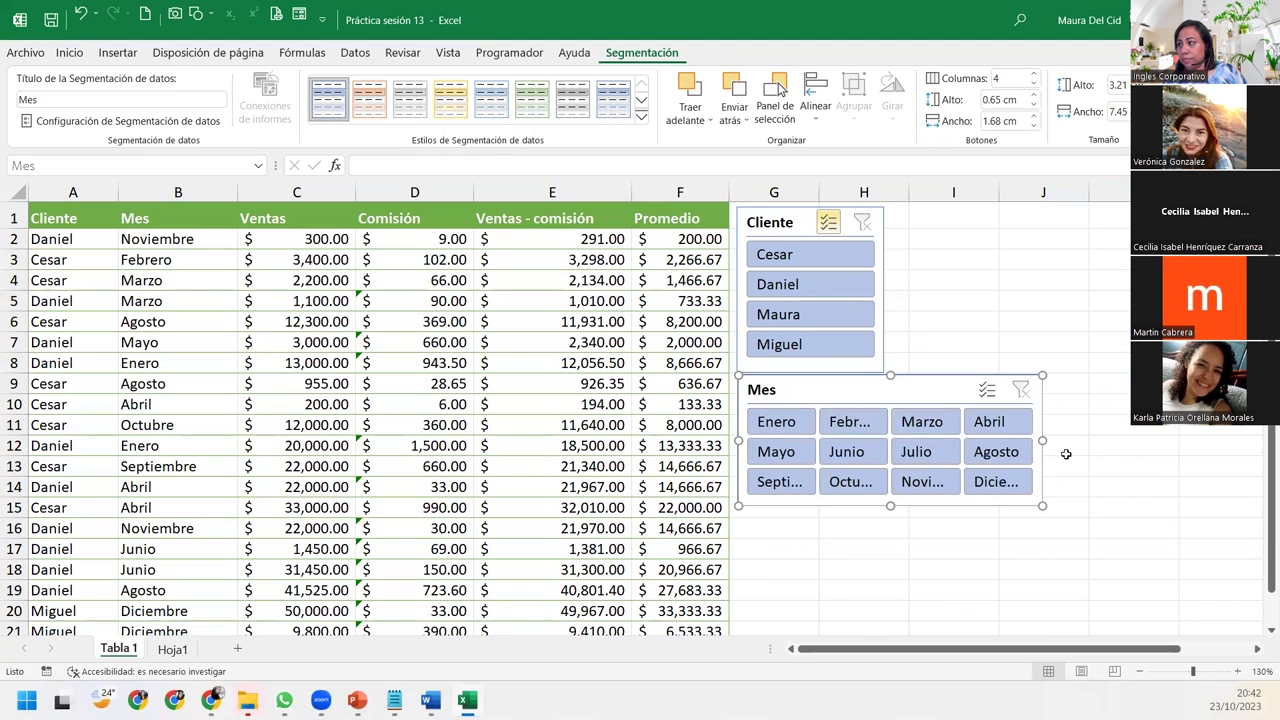
drag(1045, 440, 1142, 440)
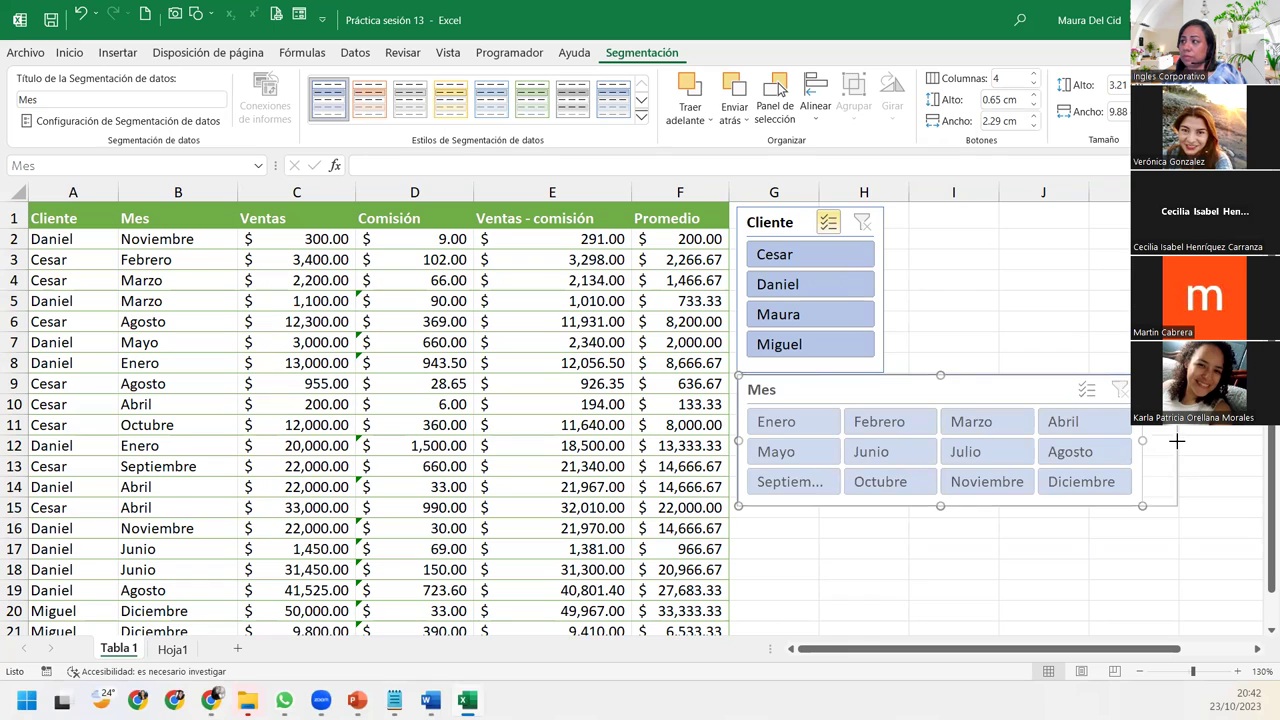
drag(1142, 440, 1177, 440)
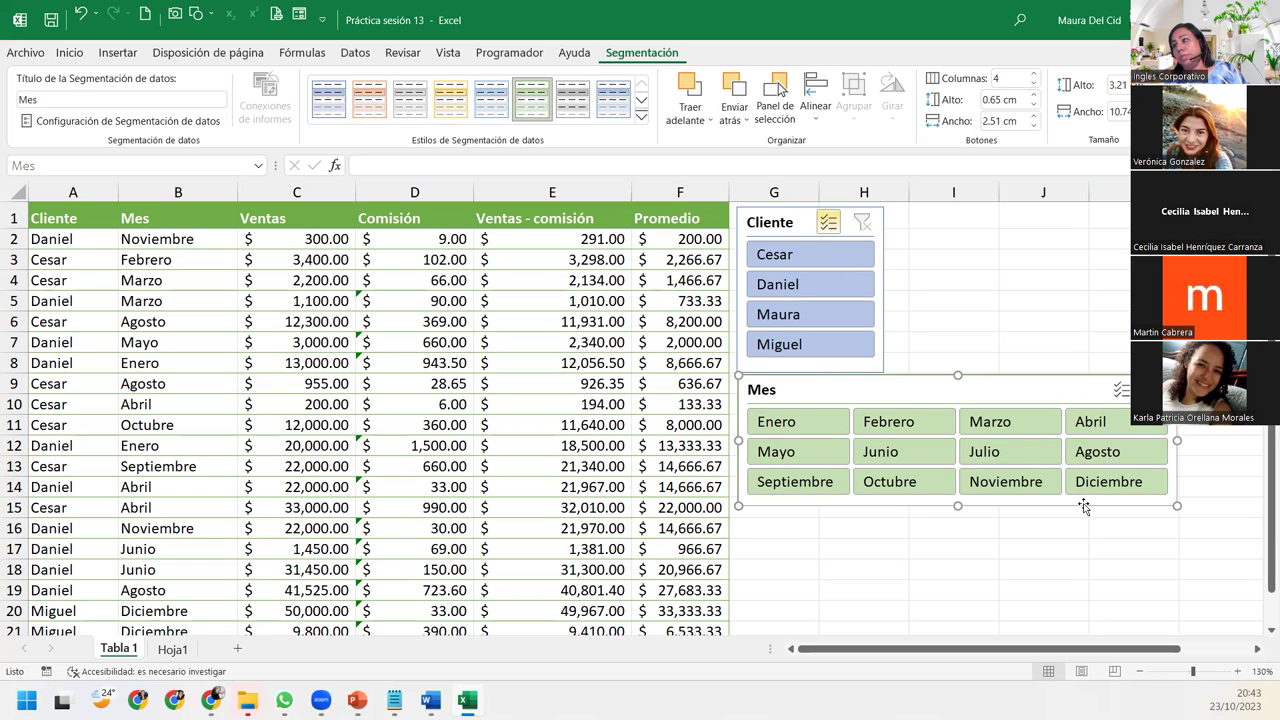
Step: Test filtering by Enero, Julio, Noviembre and Diciembre, clear the month filter, and disable Cliente Multi-Select
click(804, 424)
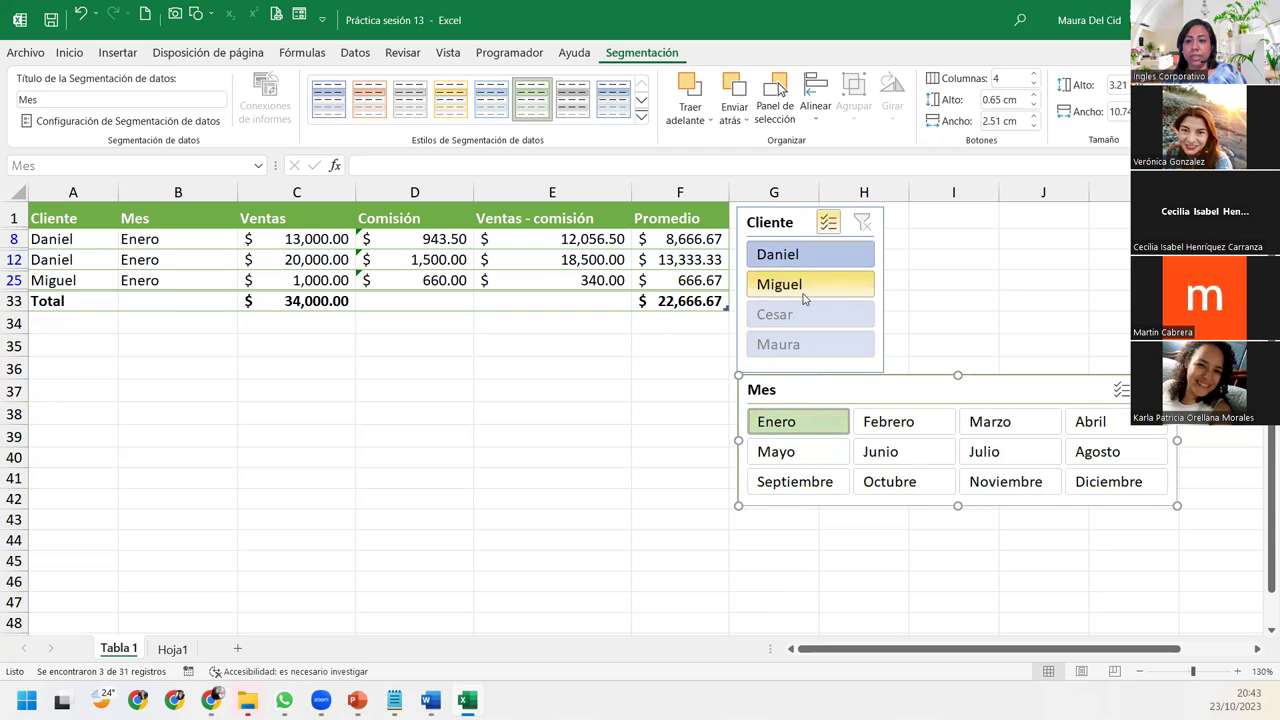
click(1013, 458)
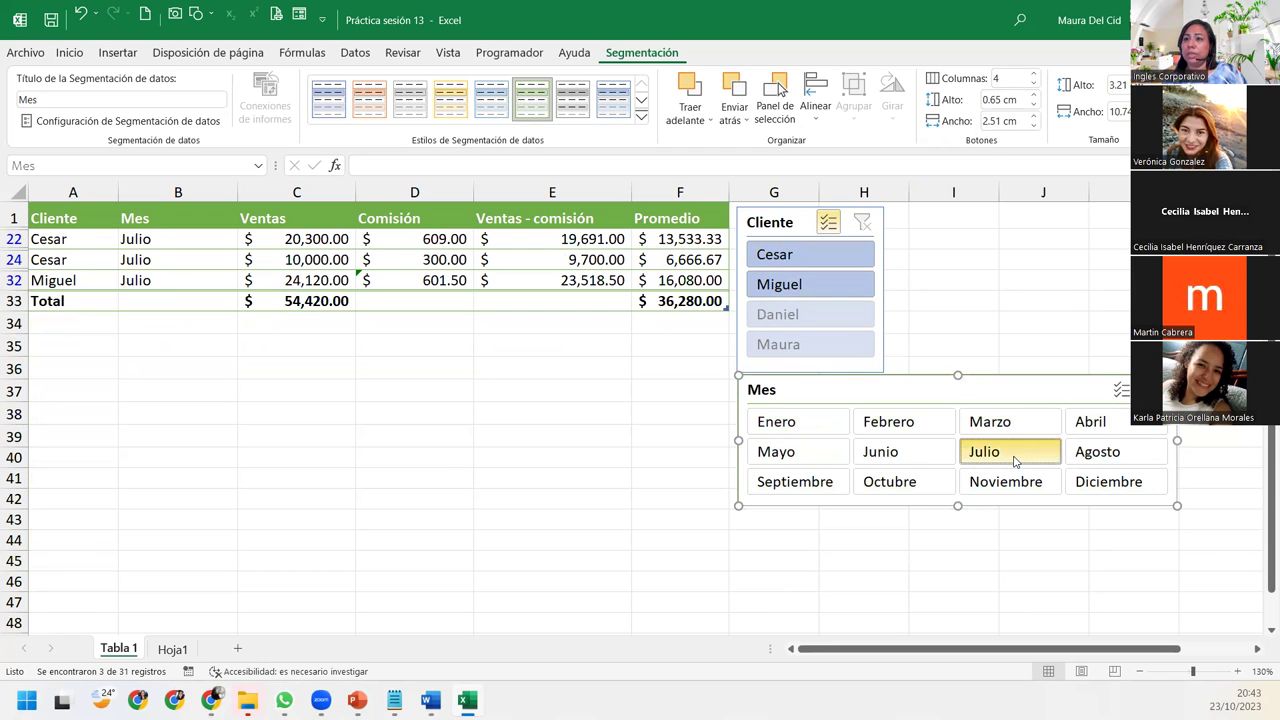
click(1020, 481)
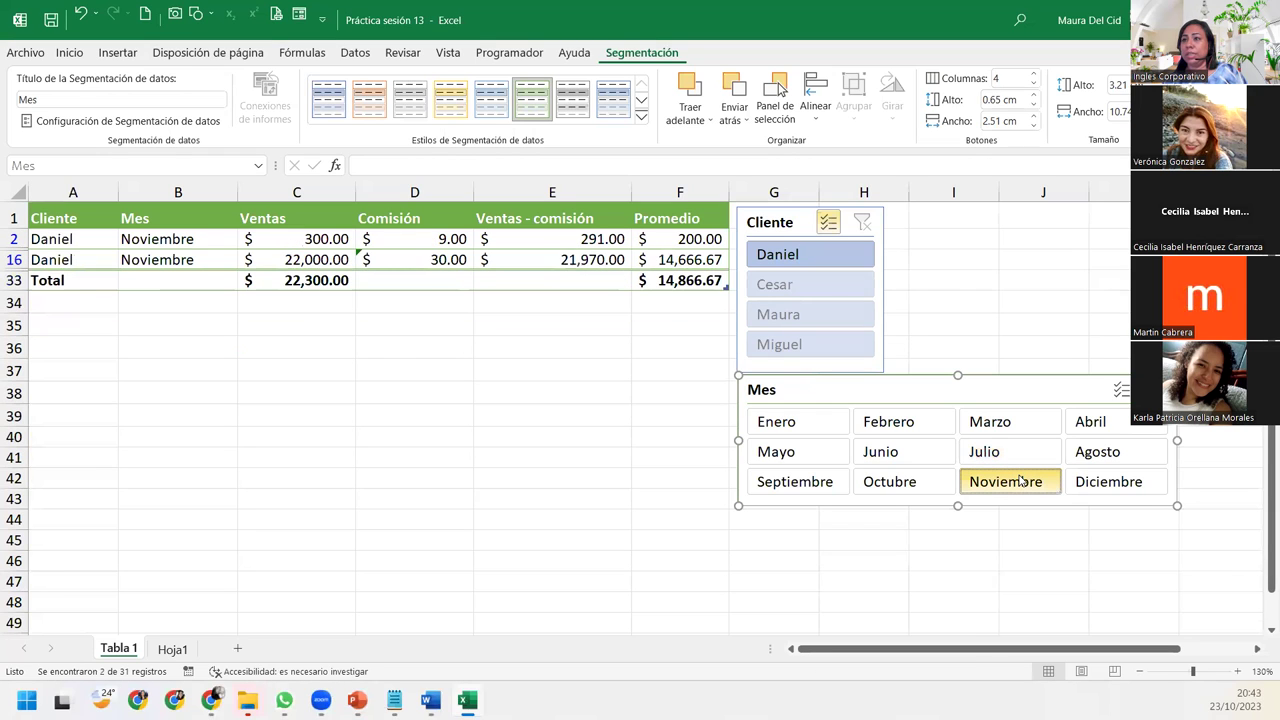
click(1120, 481)
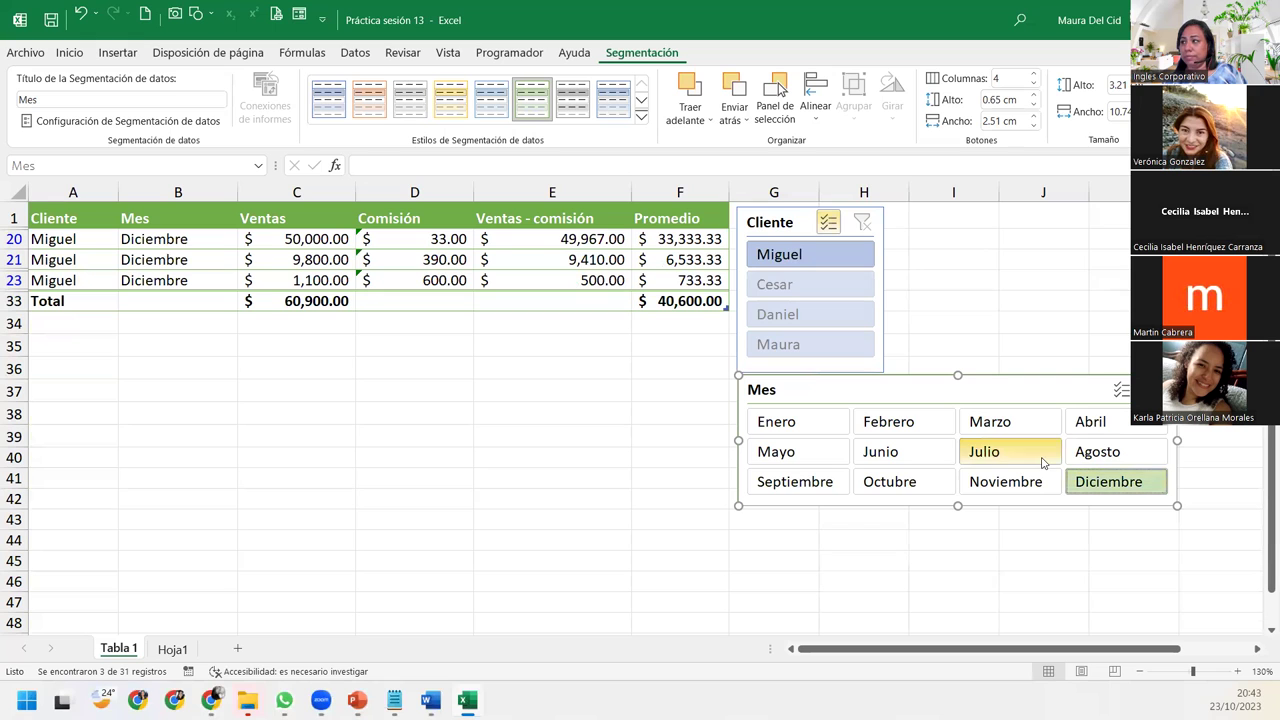
click(765, 421)
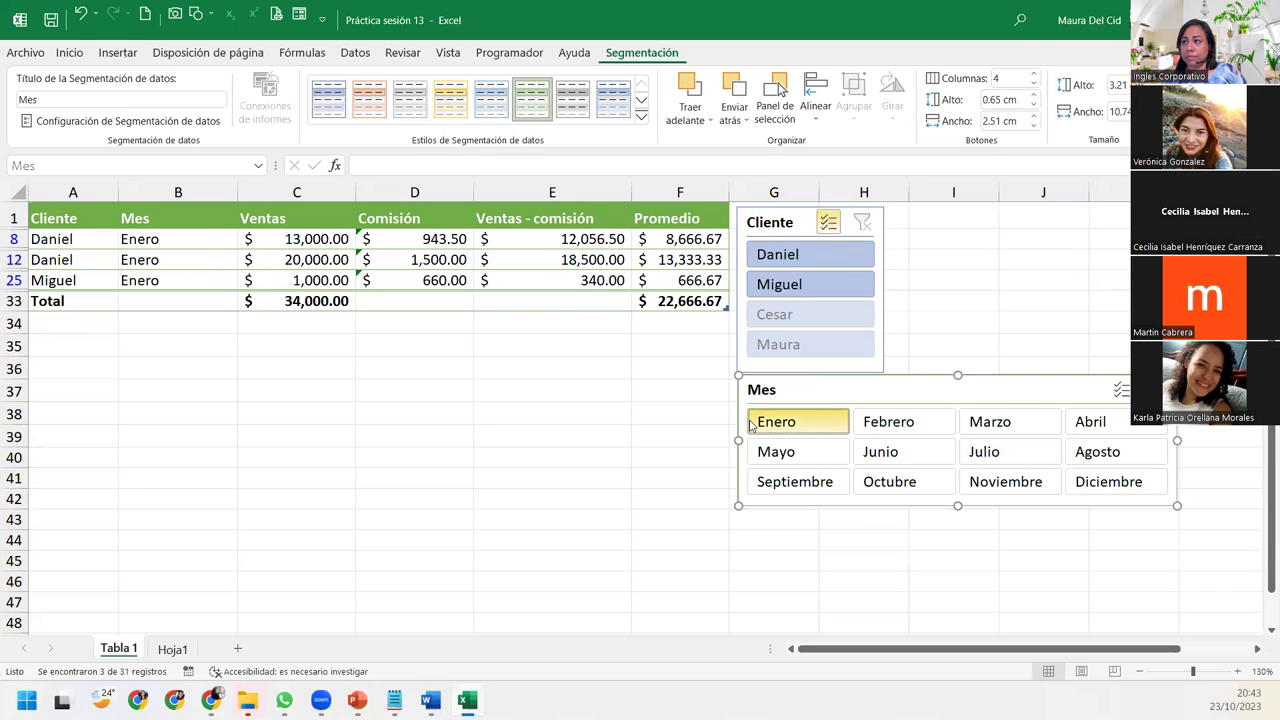
click(1120, 390)
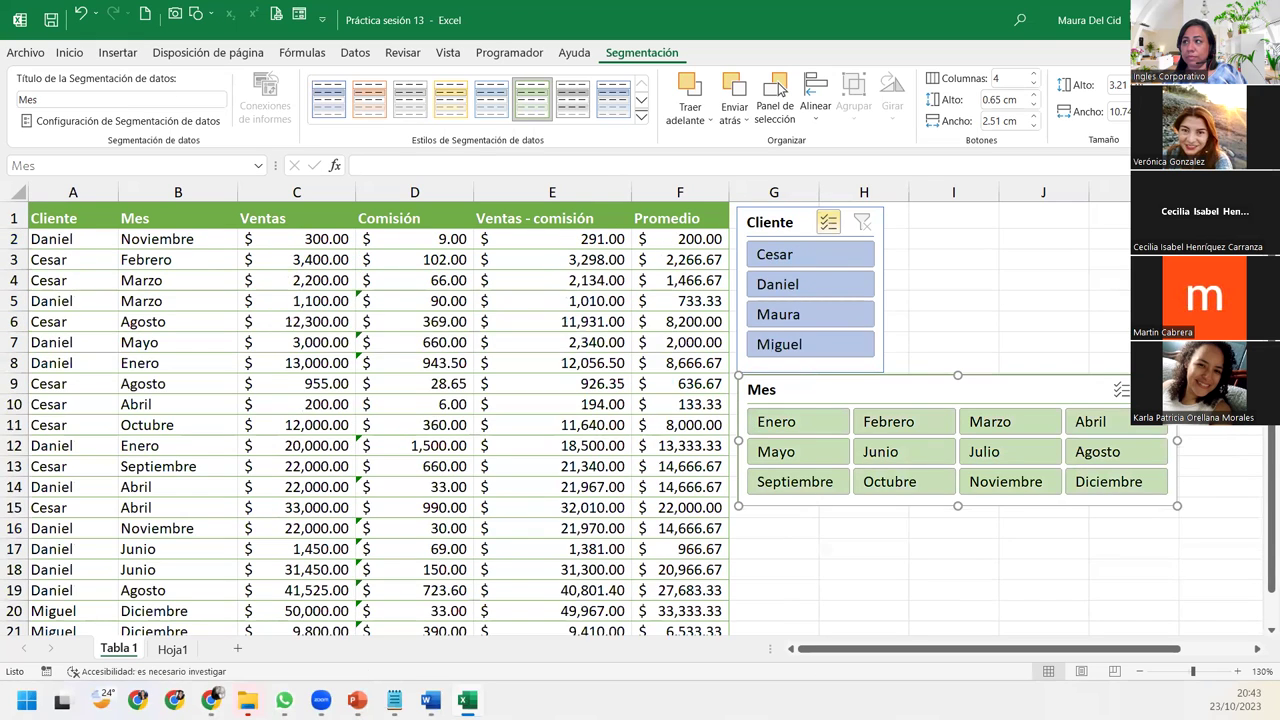
click(828, 222)
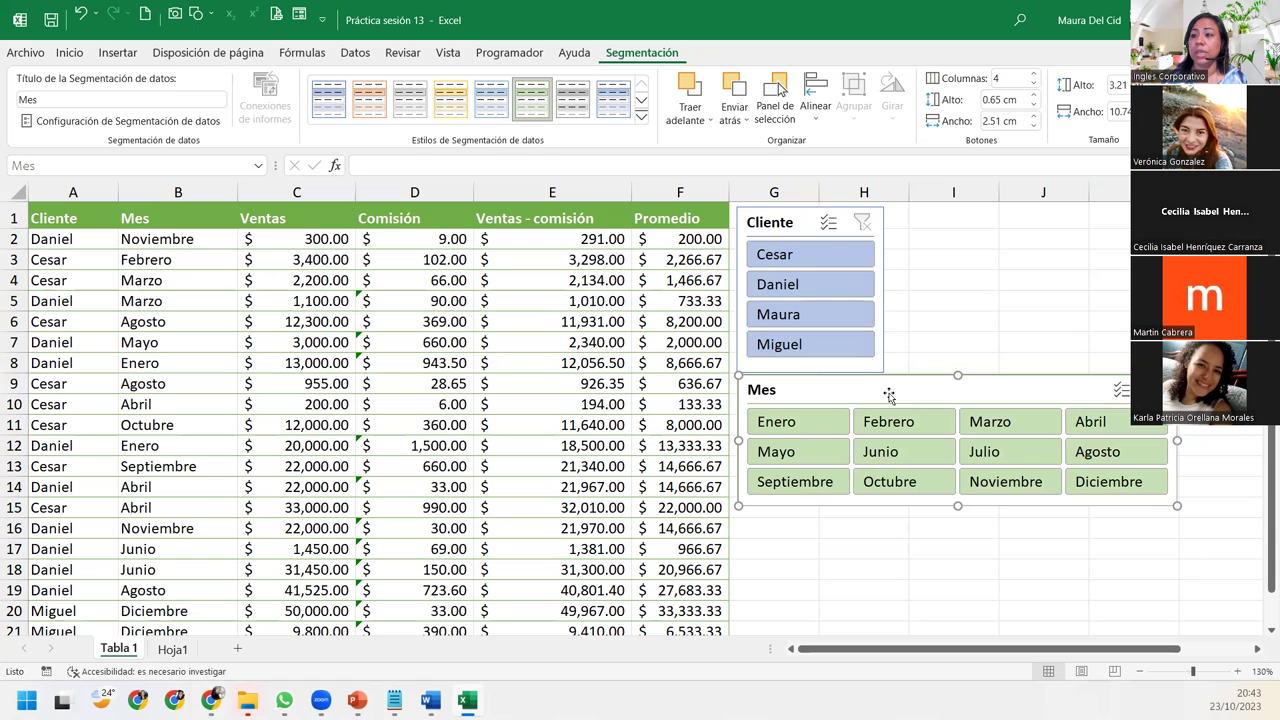
Step: Add a new blank worksheet and delete the Hoja1 sheet
click(237, 651)
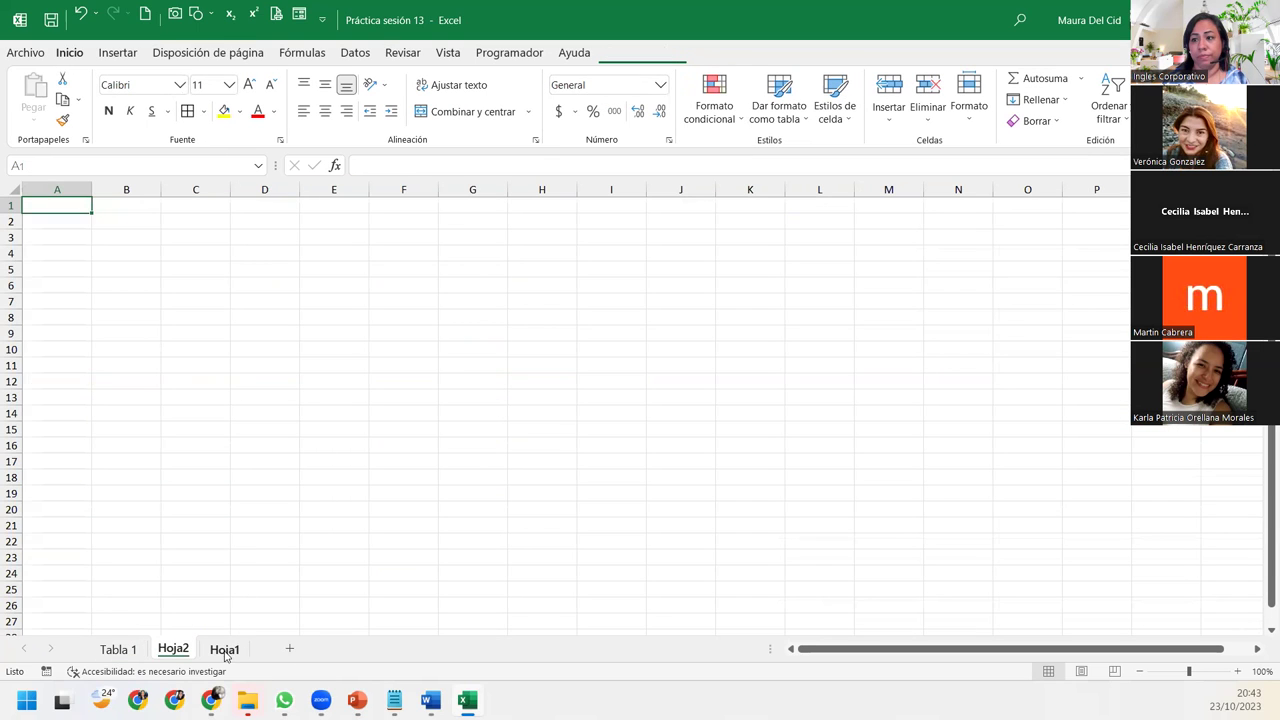
click(223, 651)
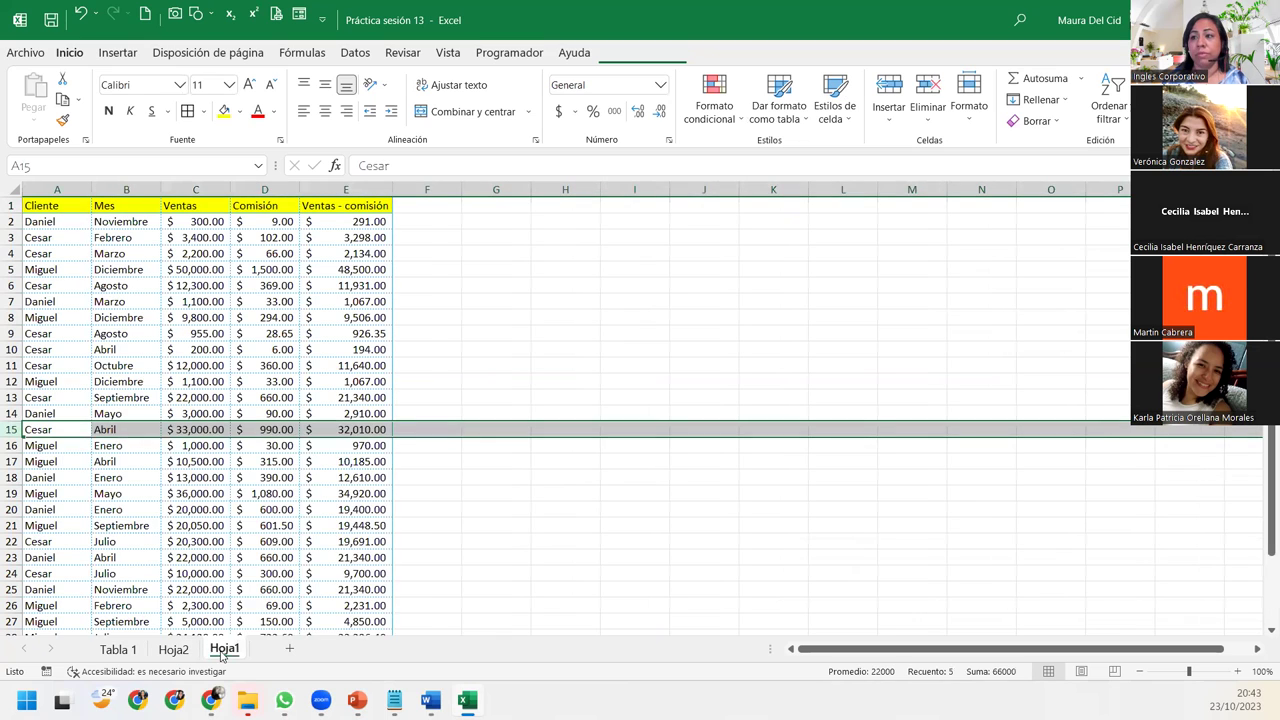
right_click(223, 651)
click(291, 478)
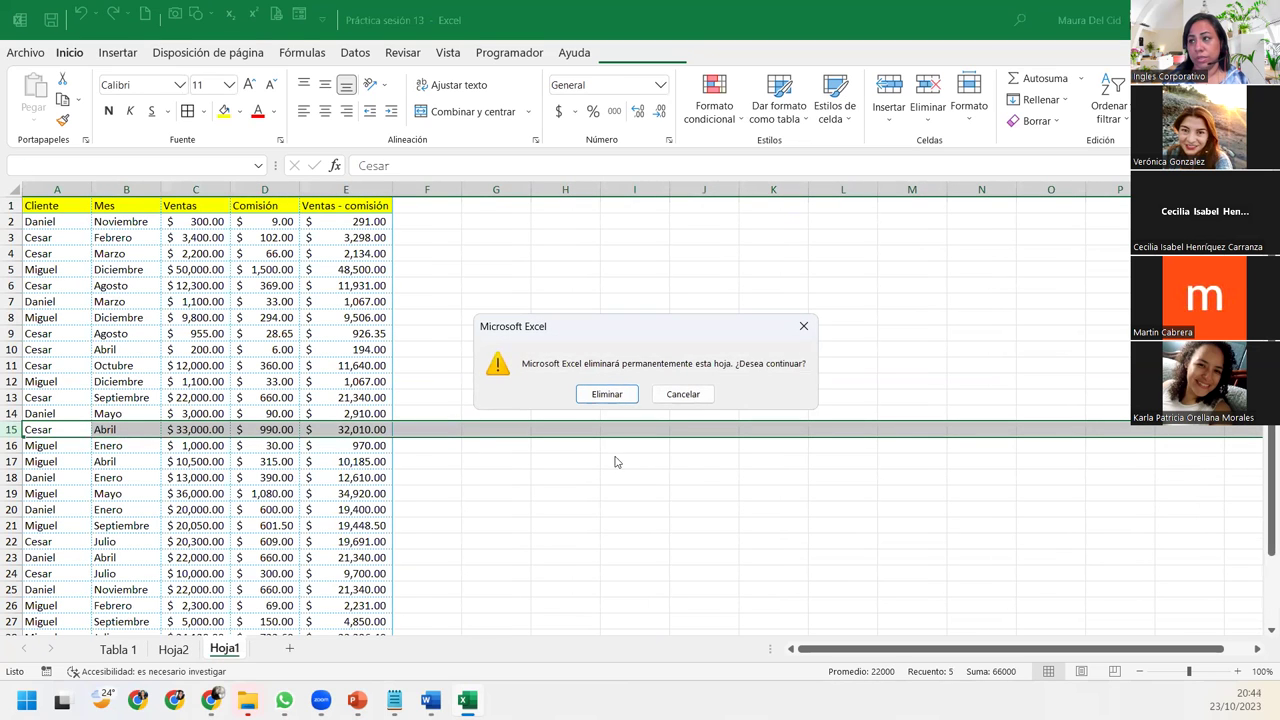
click(598, 394)
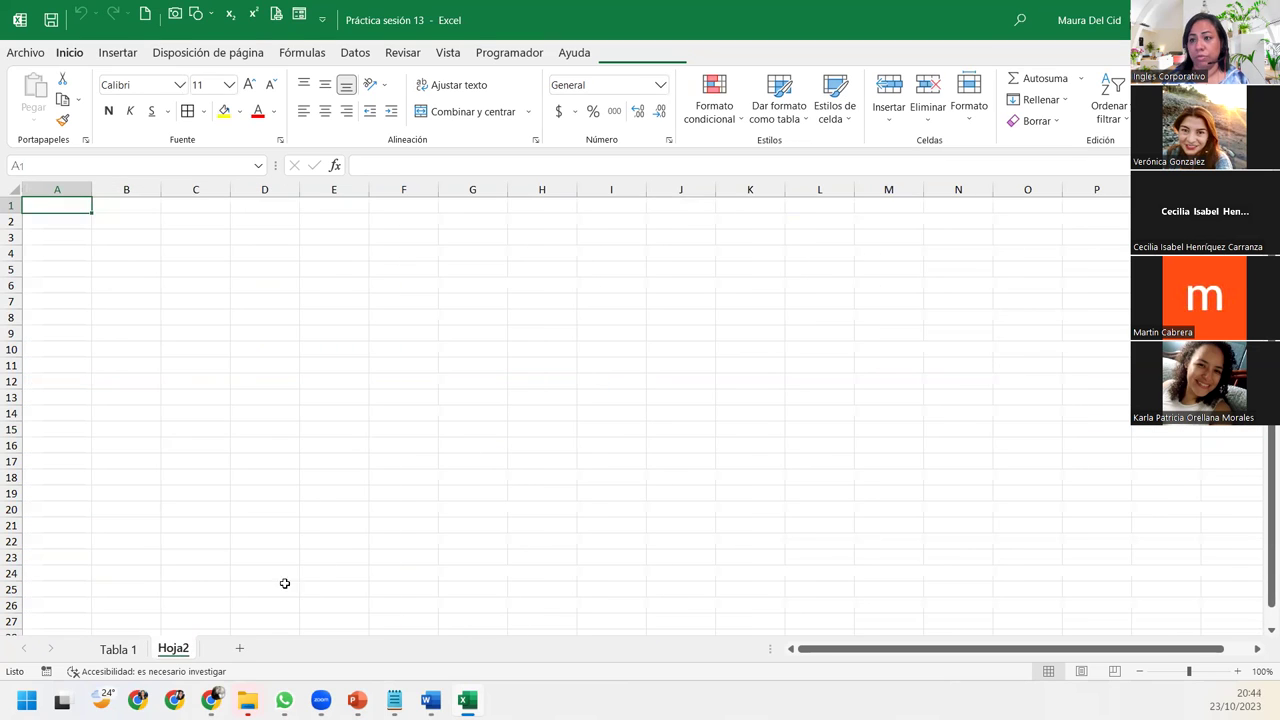
Step: Rename the Hoja2 sheet to 'Tabla en blanco'
double_click(186, 648)
key(BackSpace)
text(Tabla 2)
key(Return)
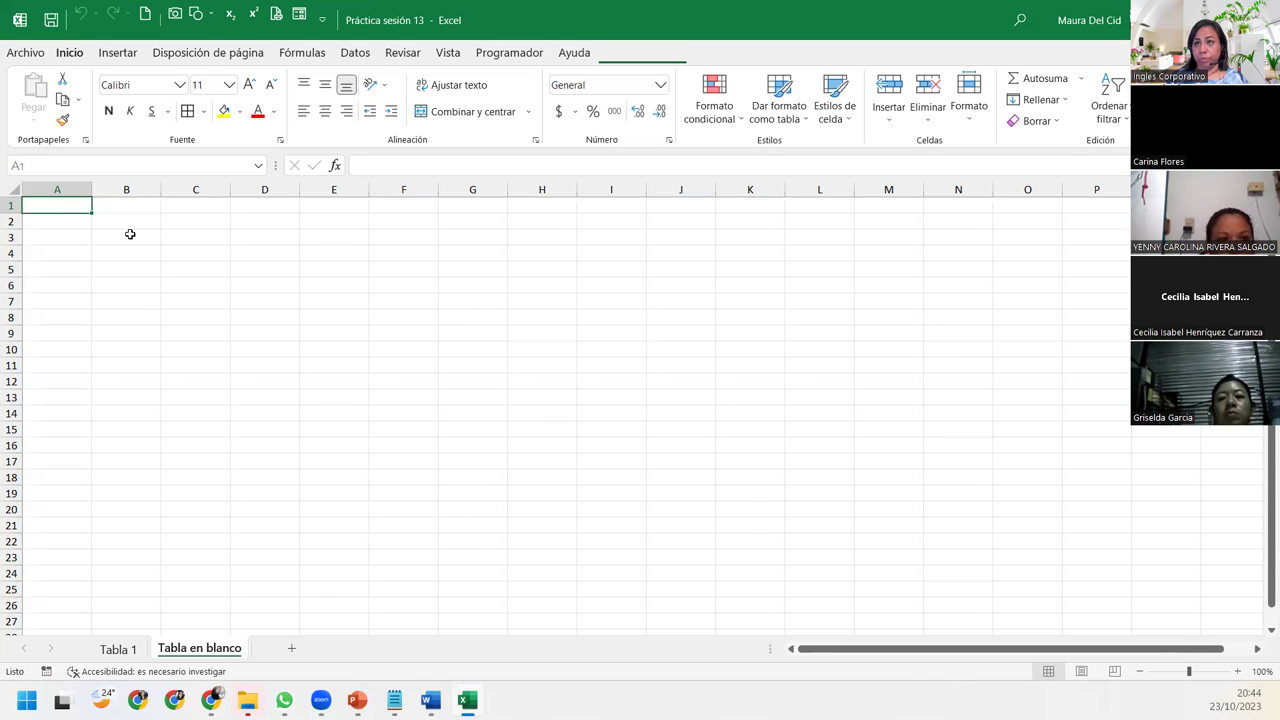
Step: Select the range B5:E15 and open the Dar formato como tabla style gallery
click(132, 266)
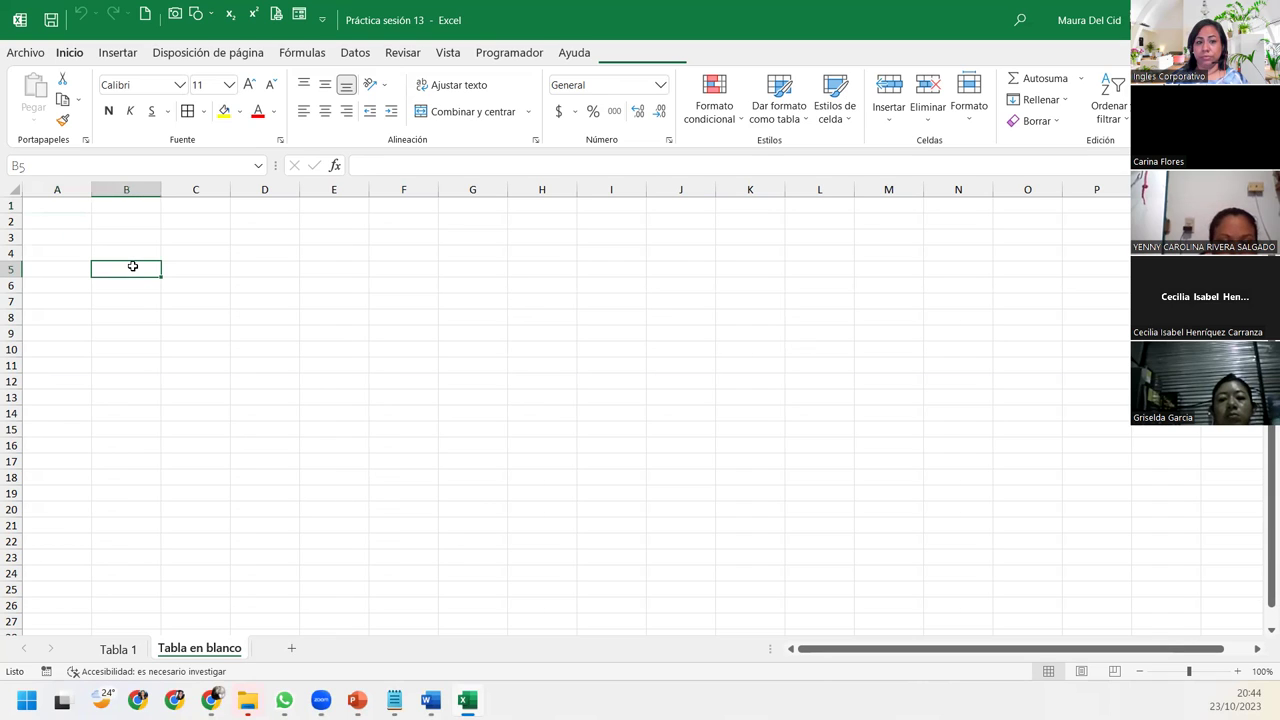
drag(132, 266, 351, 274)
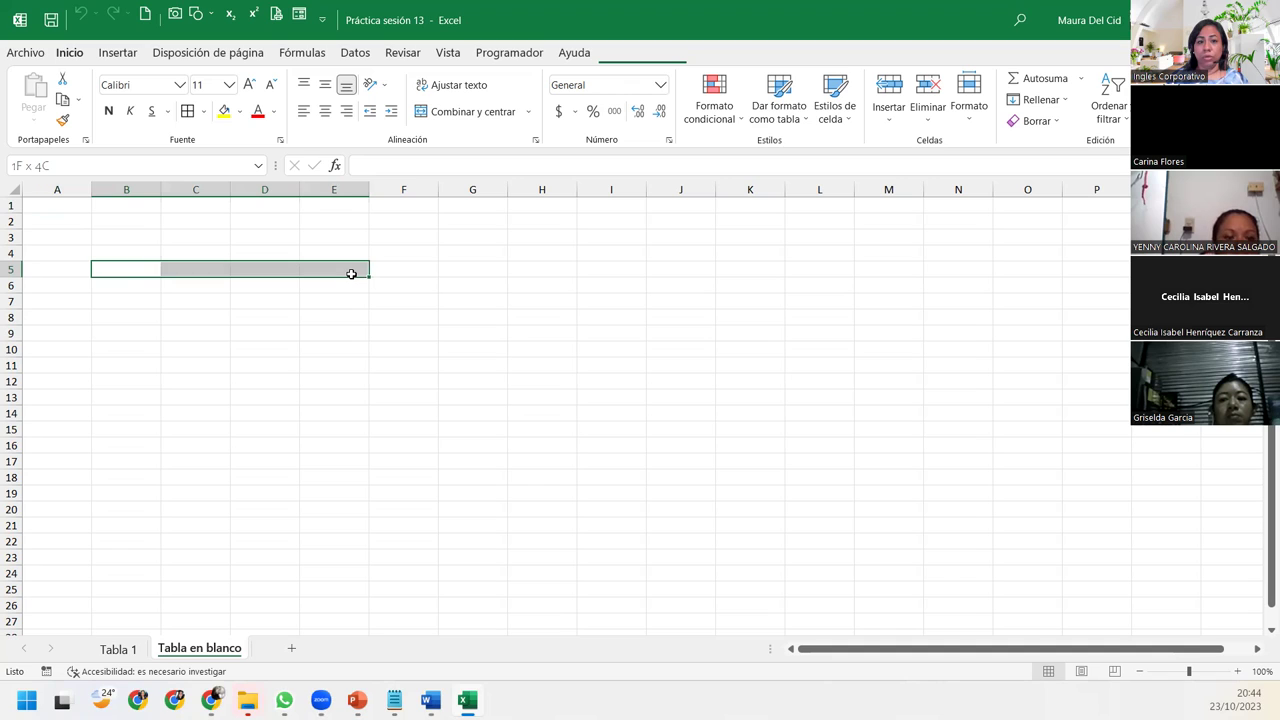
drag(351, 274, 363, 455)
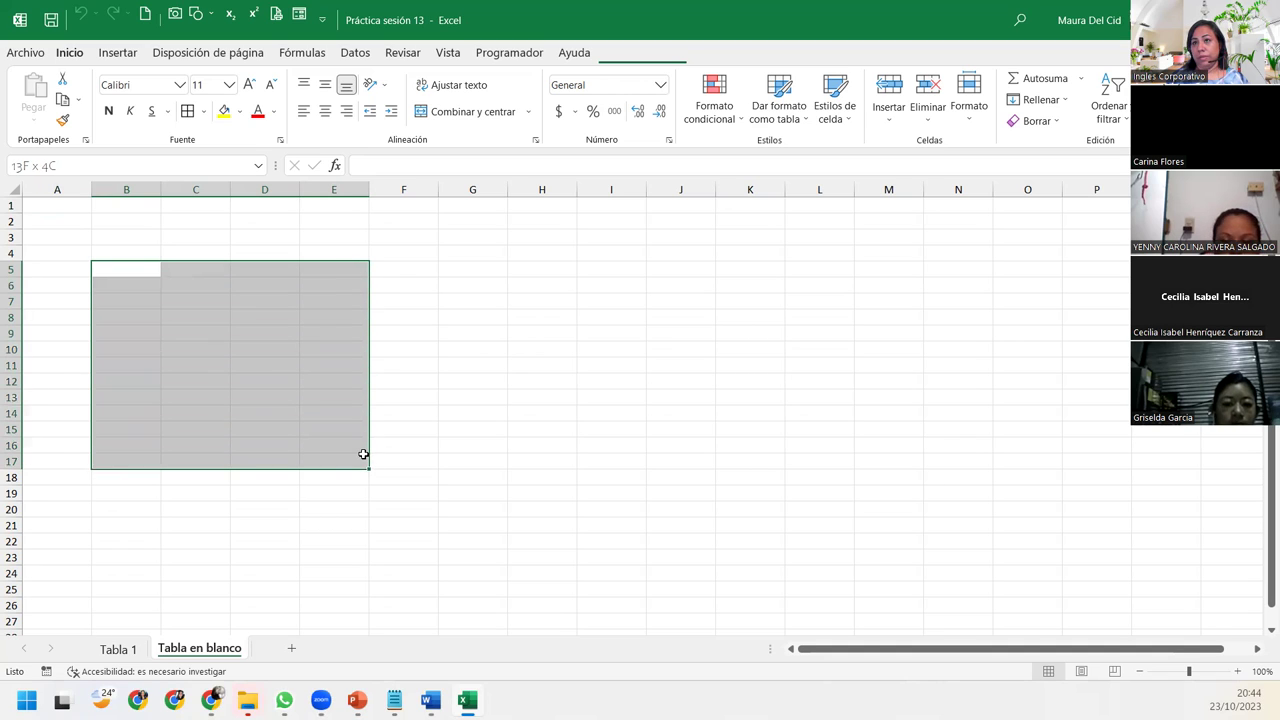
drag(363, 455, 337, 429)
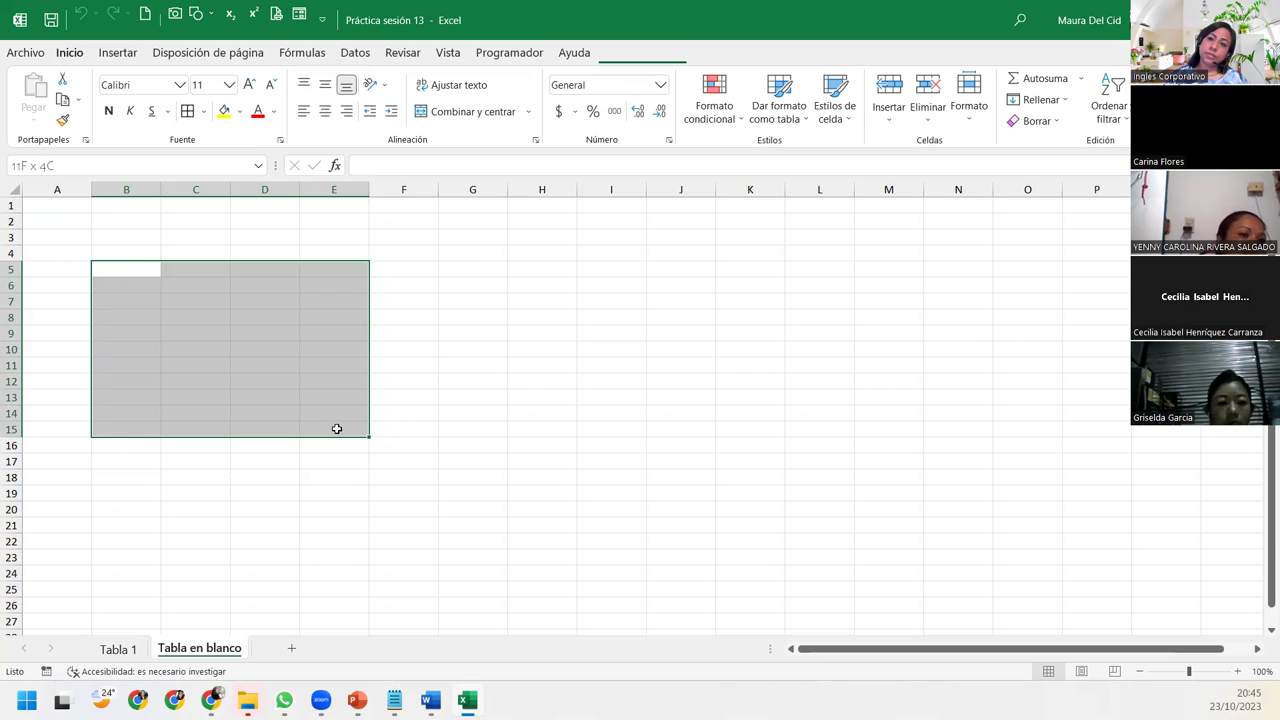
drag(337, 429, 337, 429)
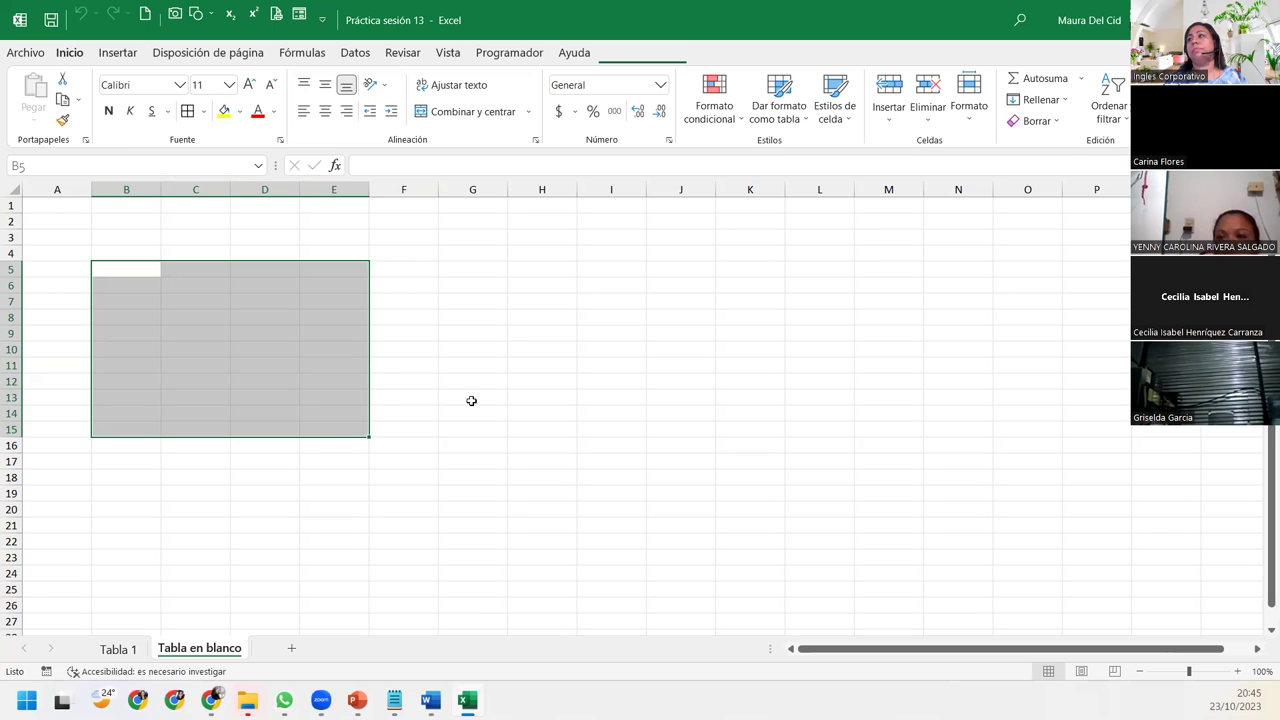
click(752, 117)
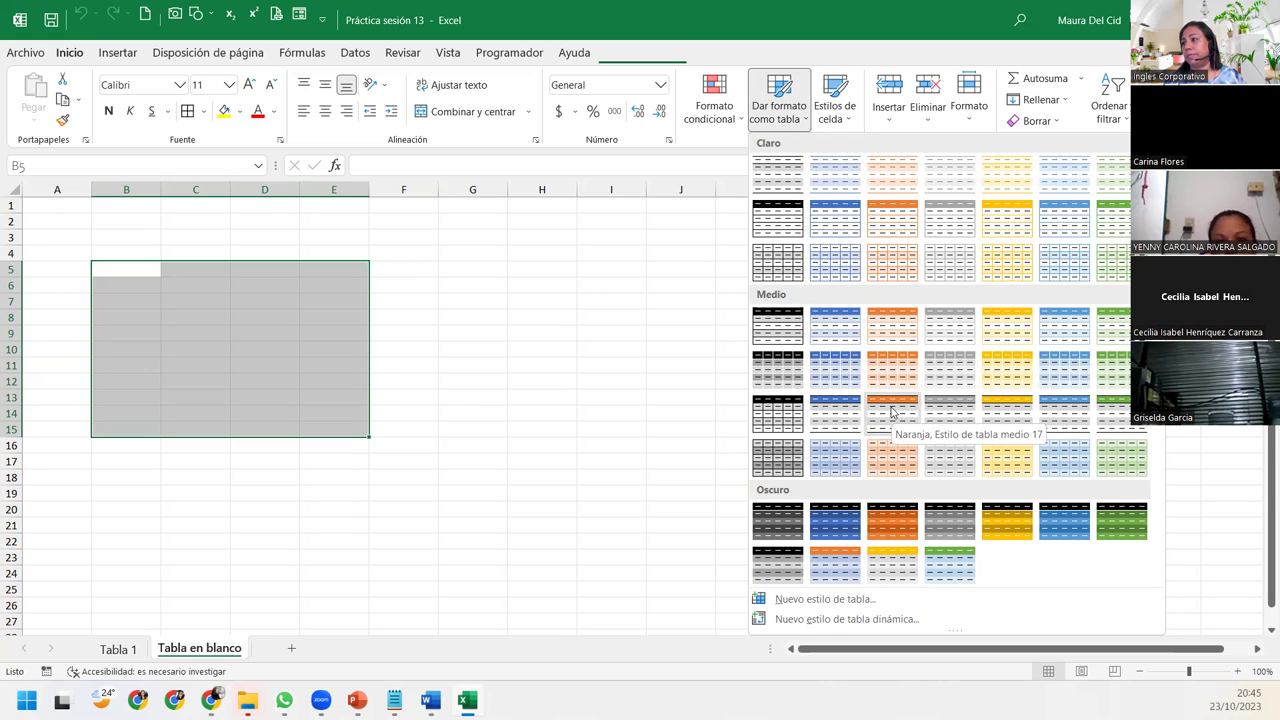
Step: Format B5:E15 as a table in an orange style, with La tabla tiene encabezados ticked
click(891, 408)
click(435, 414)
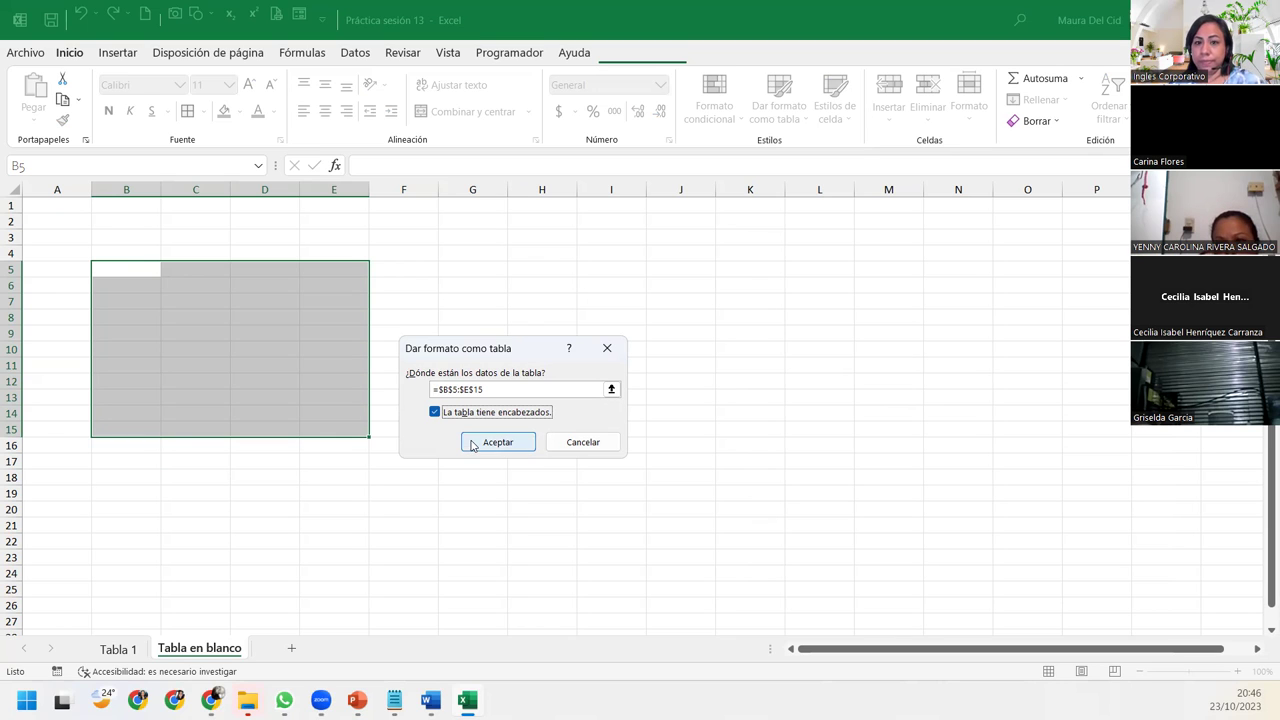
click(470, 442)
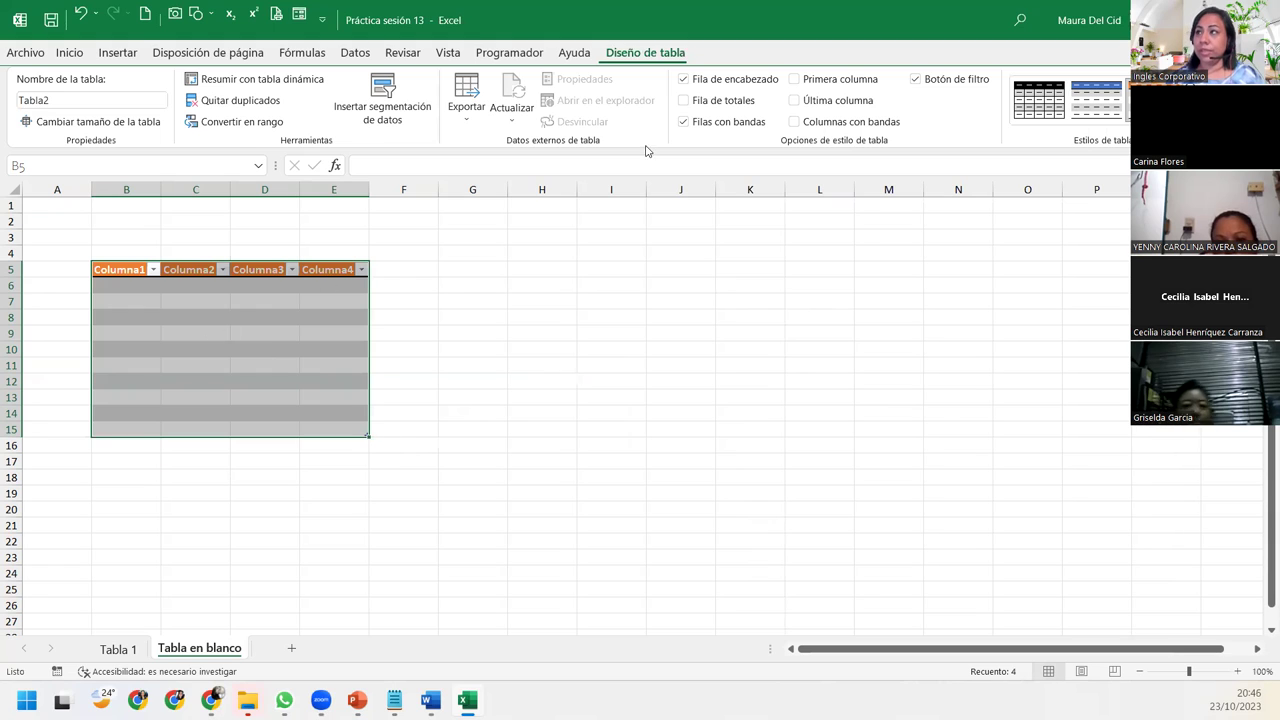
Step: Turn off the filter buttons and enter headers No. Empleado, Departamento, Nombre and Apellido
click(915, 79)
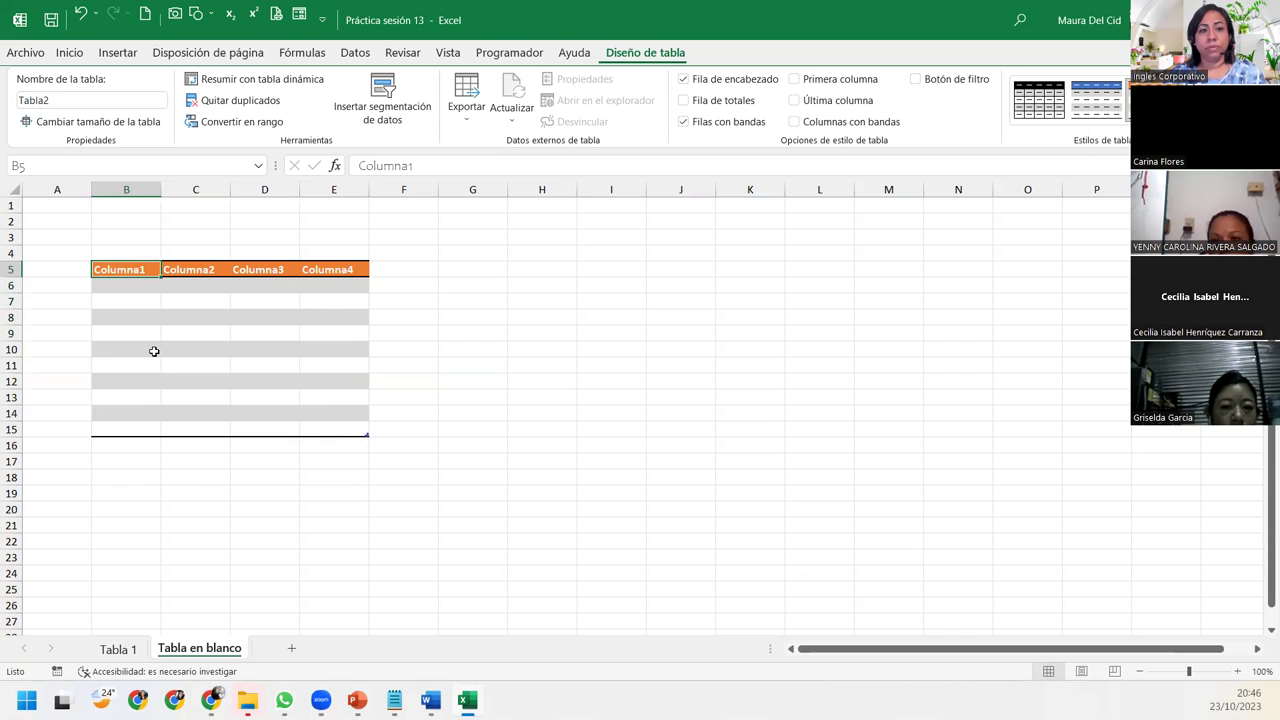
text(No)
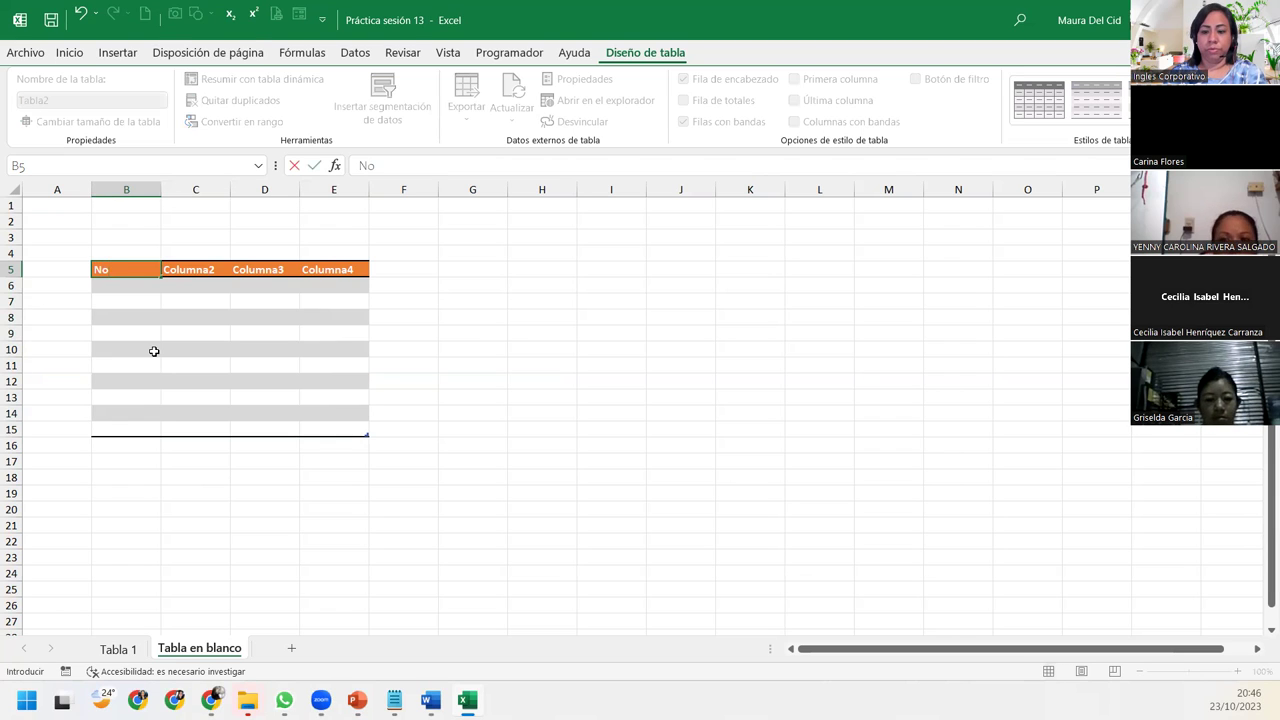
text(. Empleado)
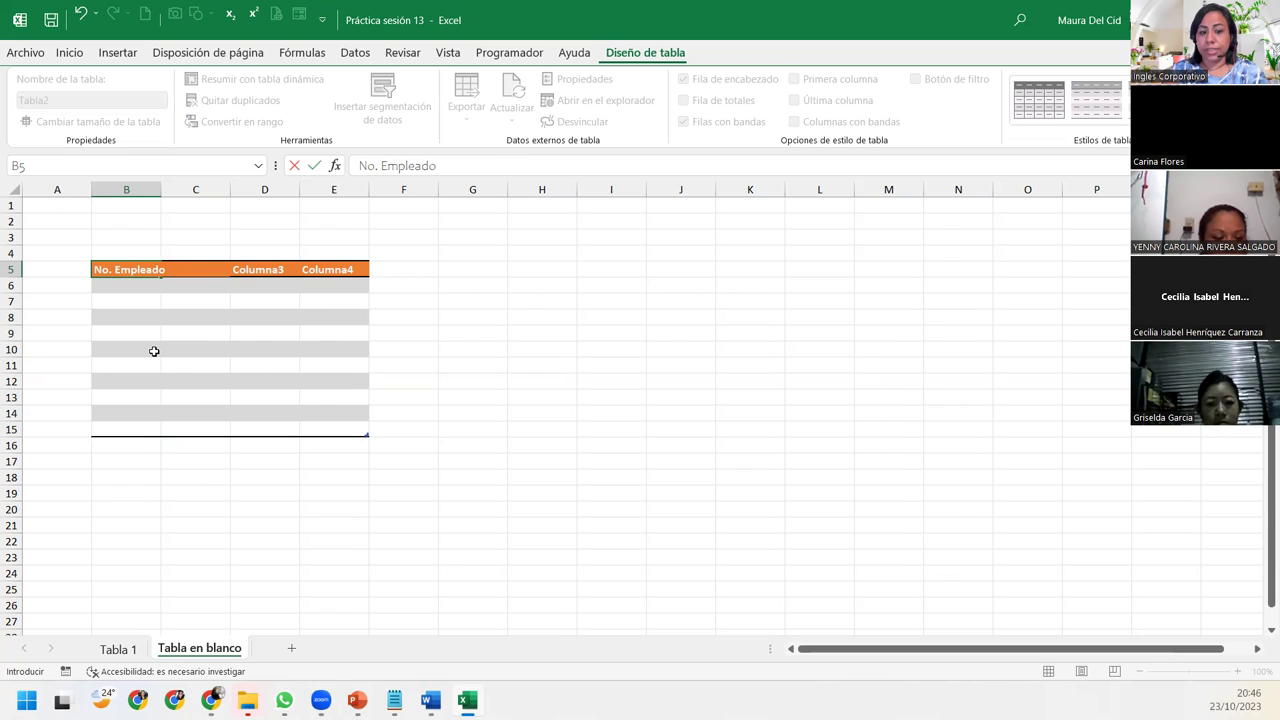
key(Tab)
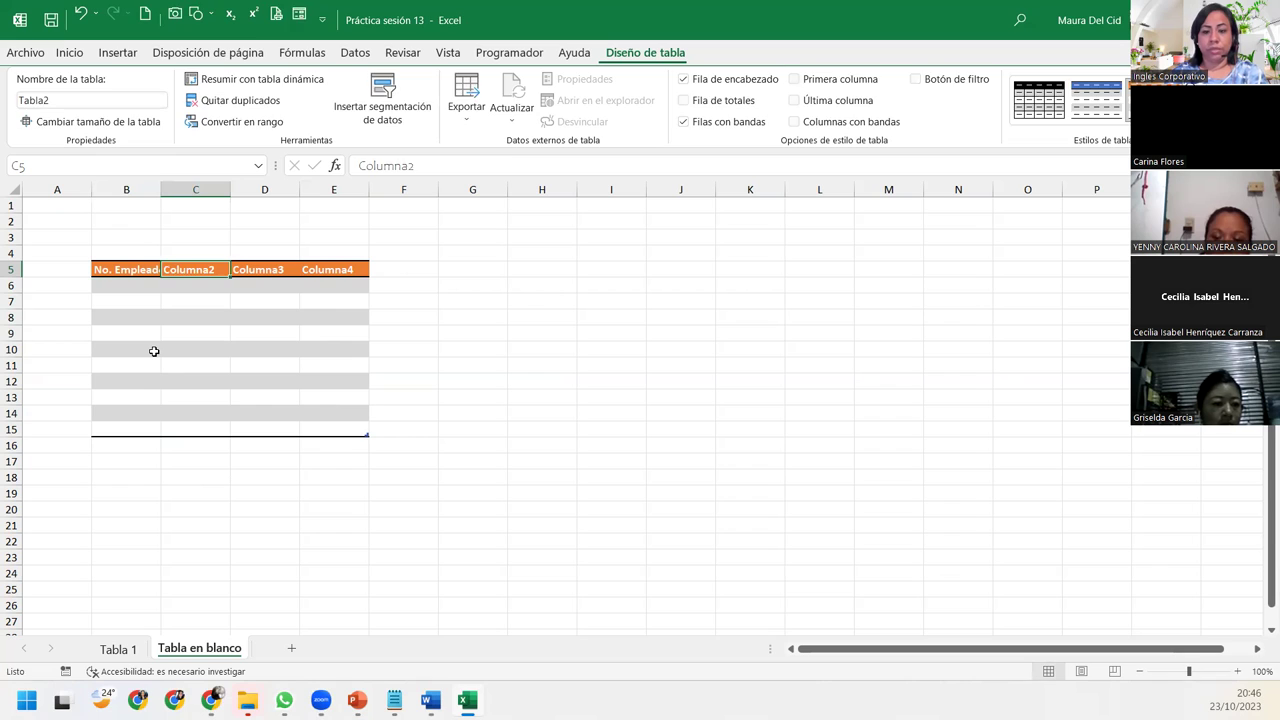
text(Departamento)
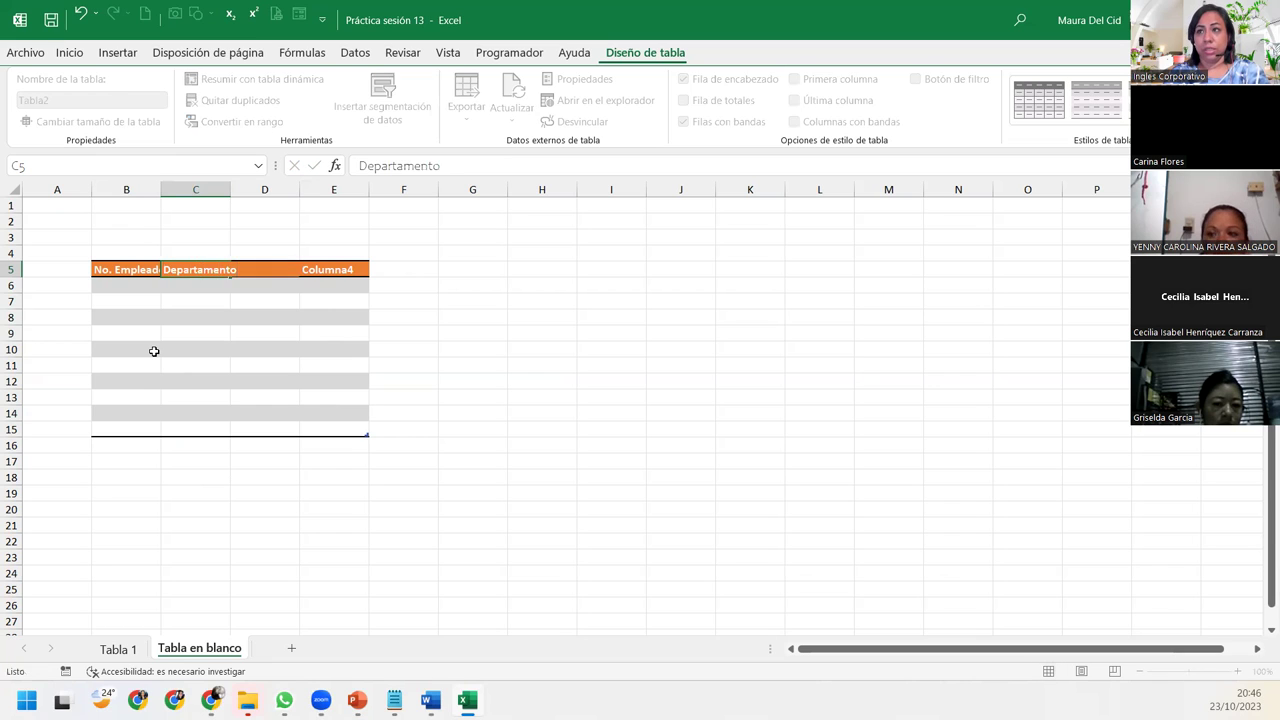
key(Tab)
text(Nombre)
key(Tab)
text(Apellido)
key(Return)
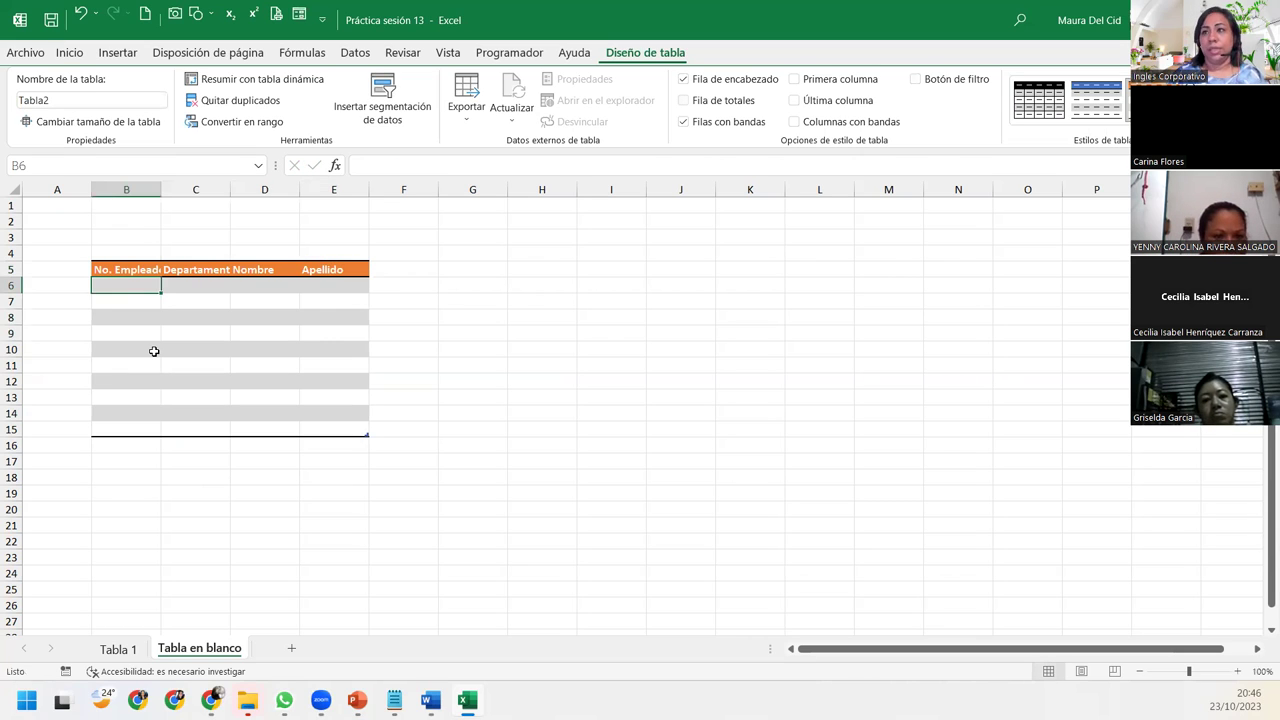
Step: Select the header row and table range by keyboard, then return to the first data cell
key(Up)
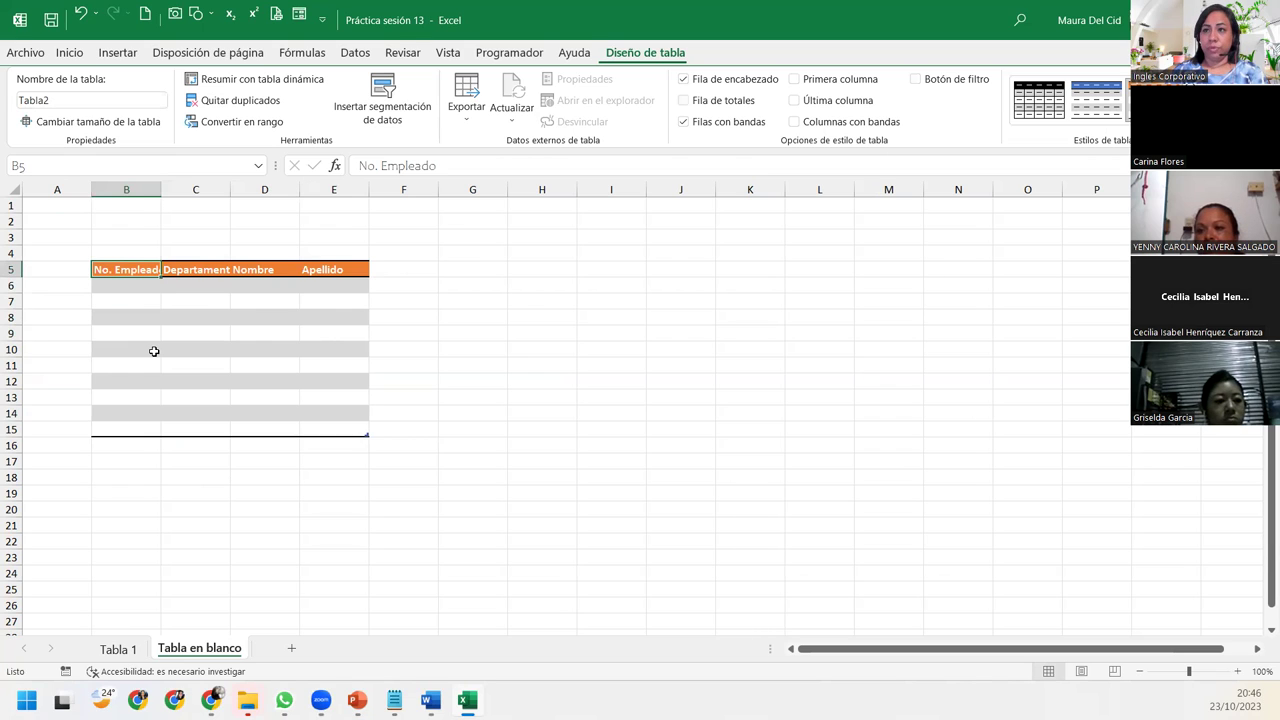
key(ctrl+shift+Right)
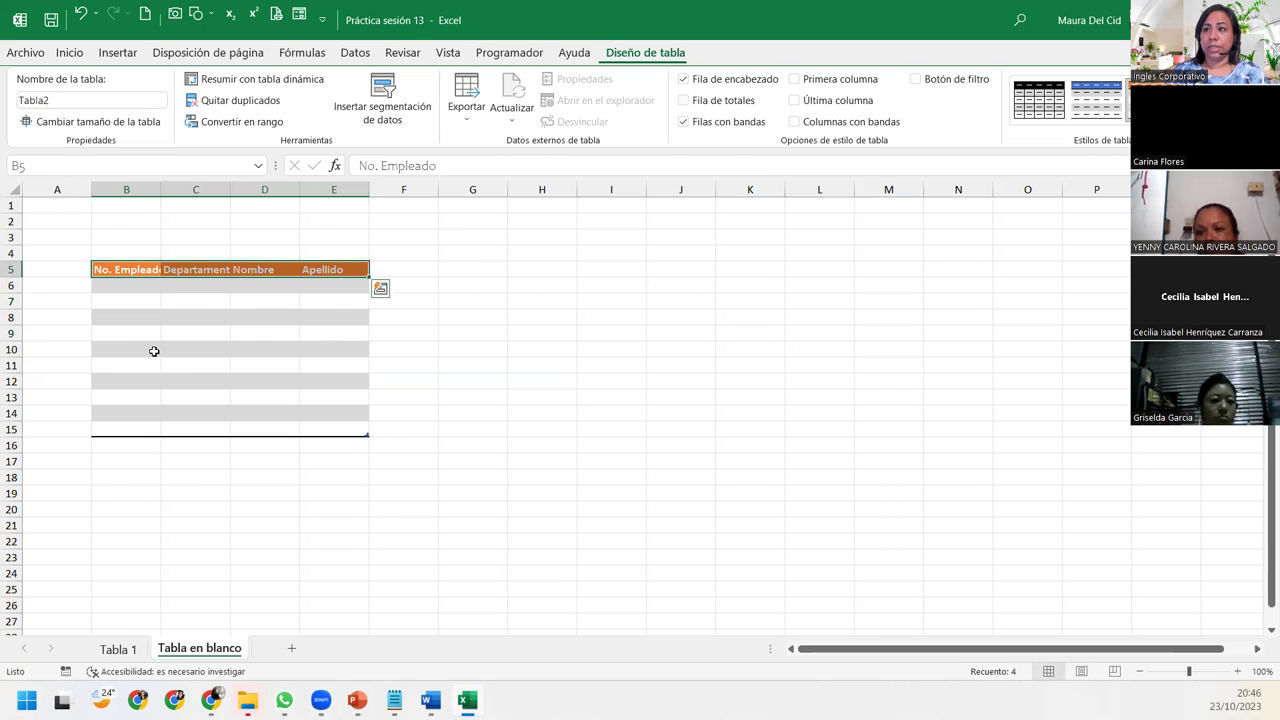
key(ctrl+shift+Down)
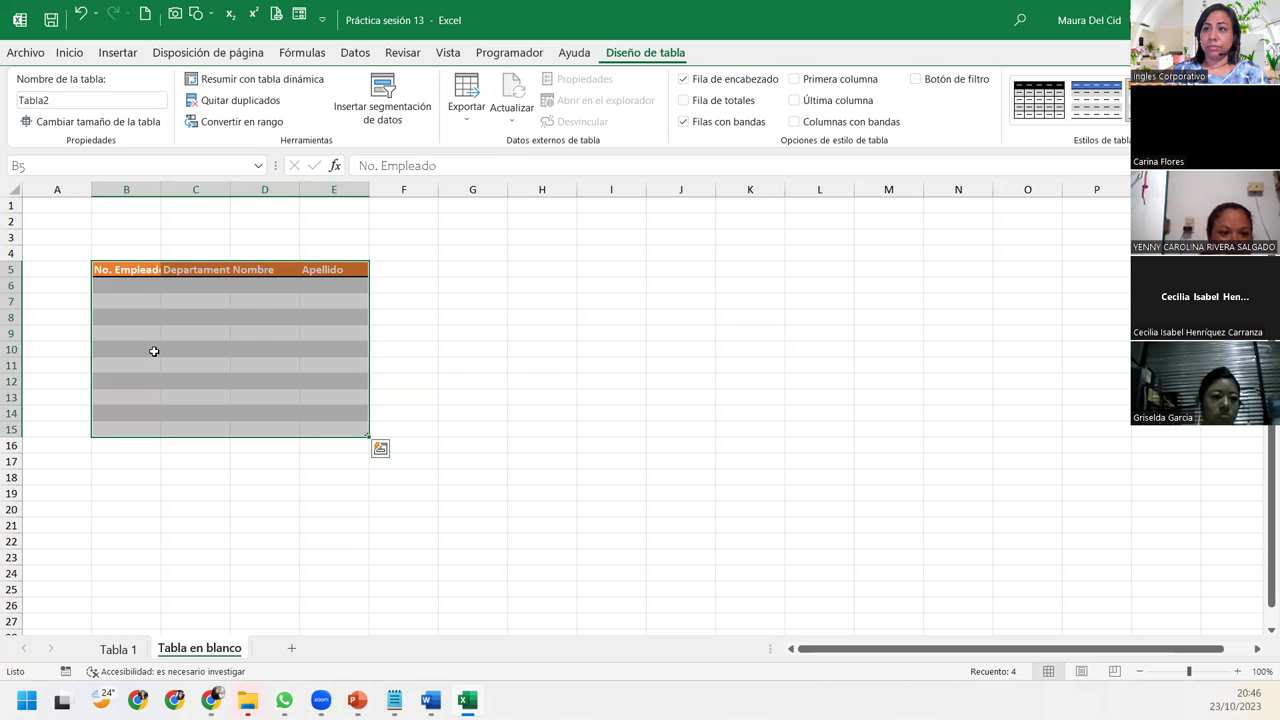
key(Up)
key(Down)
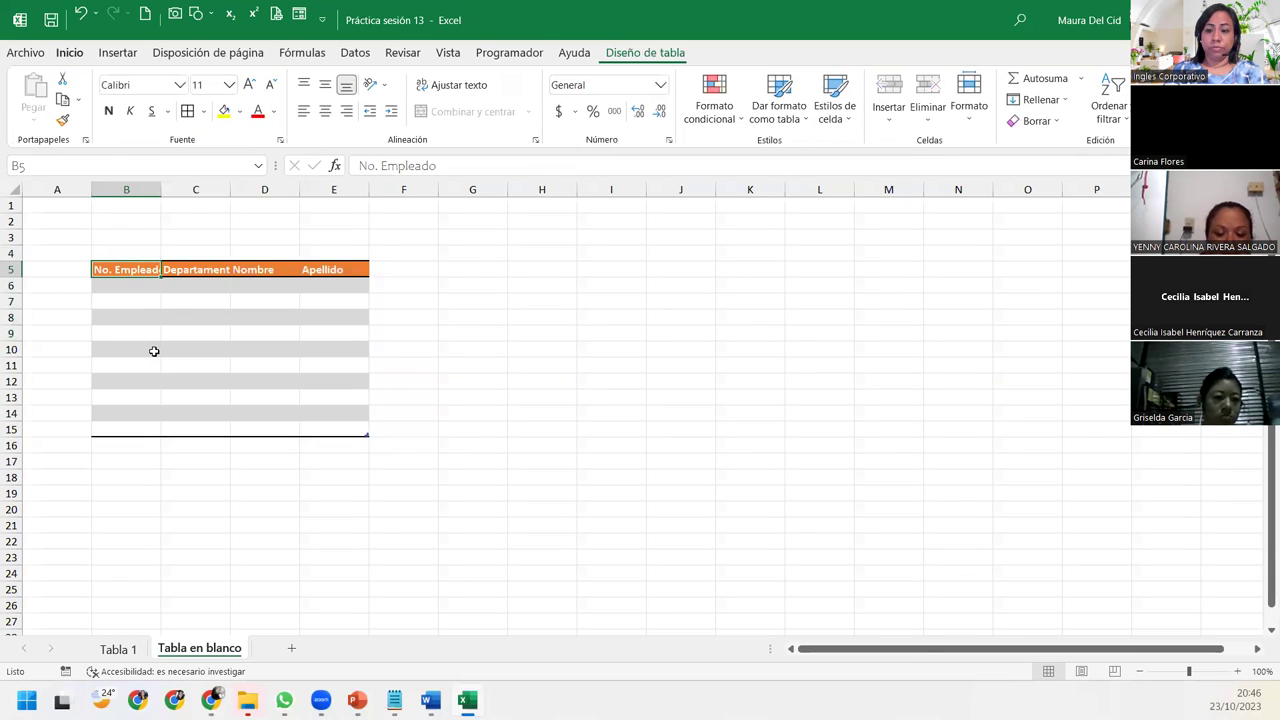
key(ctrl+shift+Right)
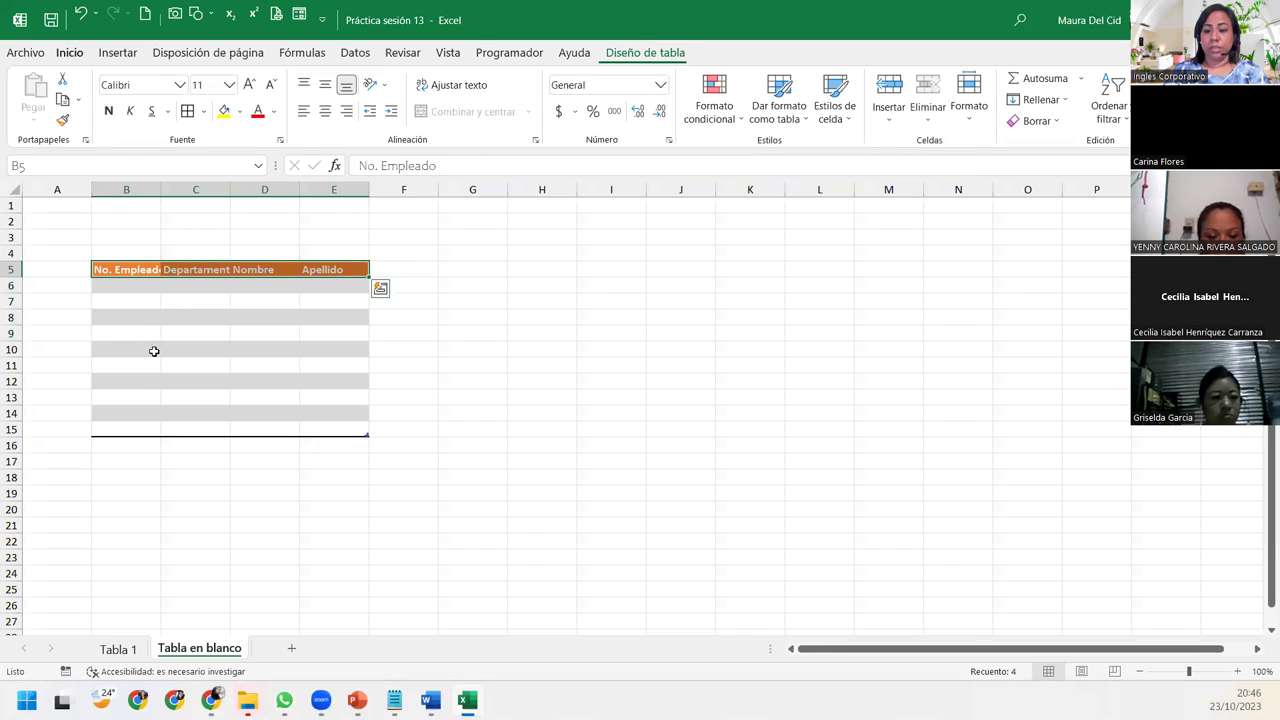
key(ctrl+shift+Left)
key(Down)
key(Up)
key(Up)
key(Down)
key(Down)
key(Down)
key(Up)
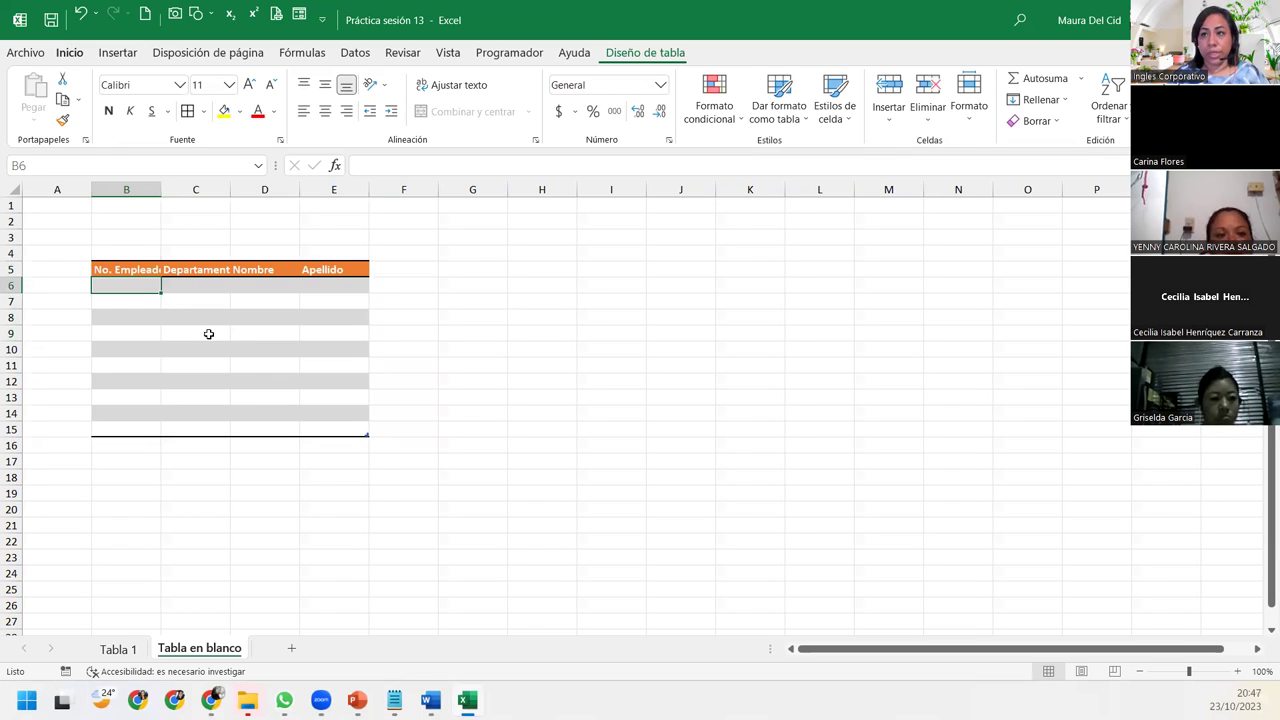
Step: Autofit columns B and C to their headers and centre the header row B5:E5
double_click(160, 190)
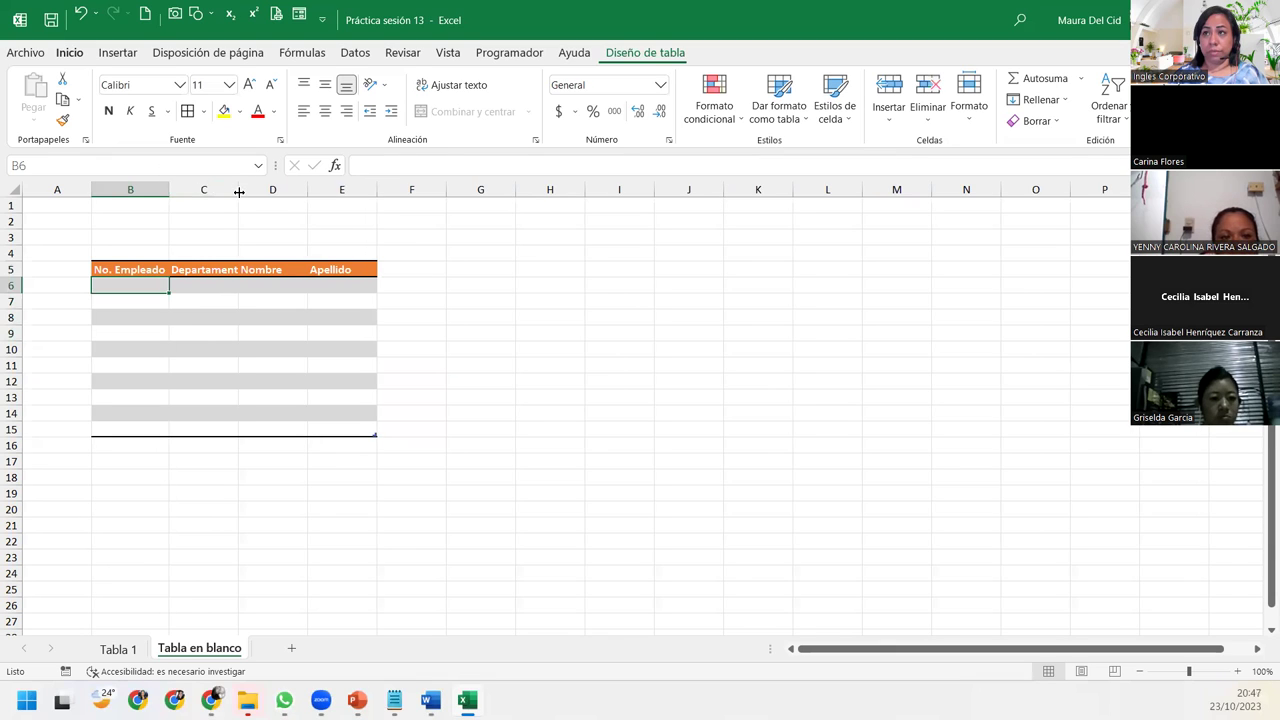
double_click(237, 190)
click(152, 270)
drag(243, 274, 369, 274)
click(325, 112)
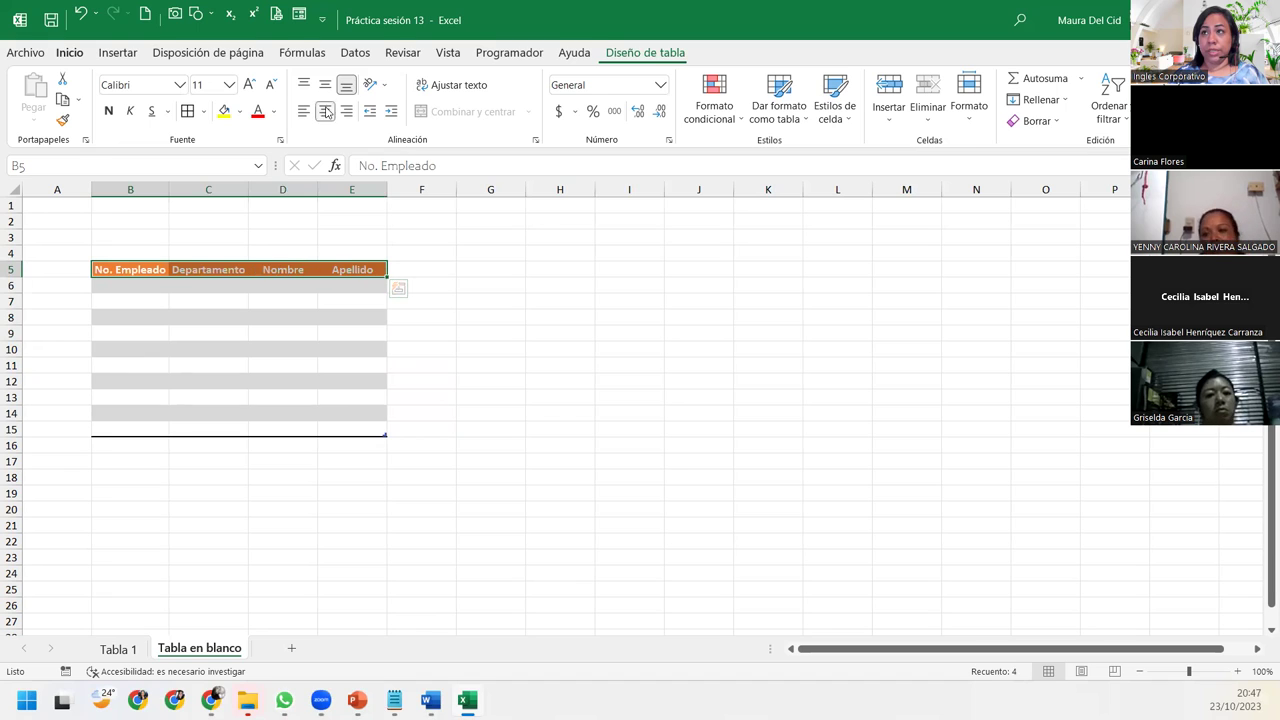
click(122, 285)
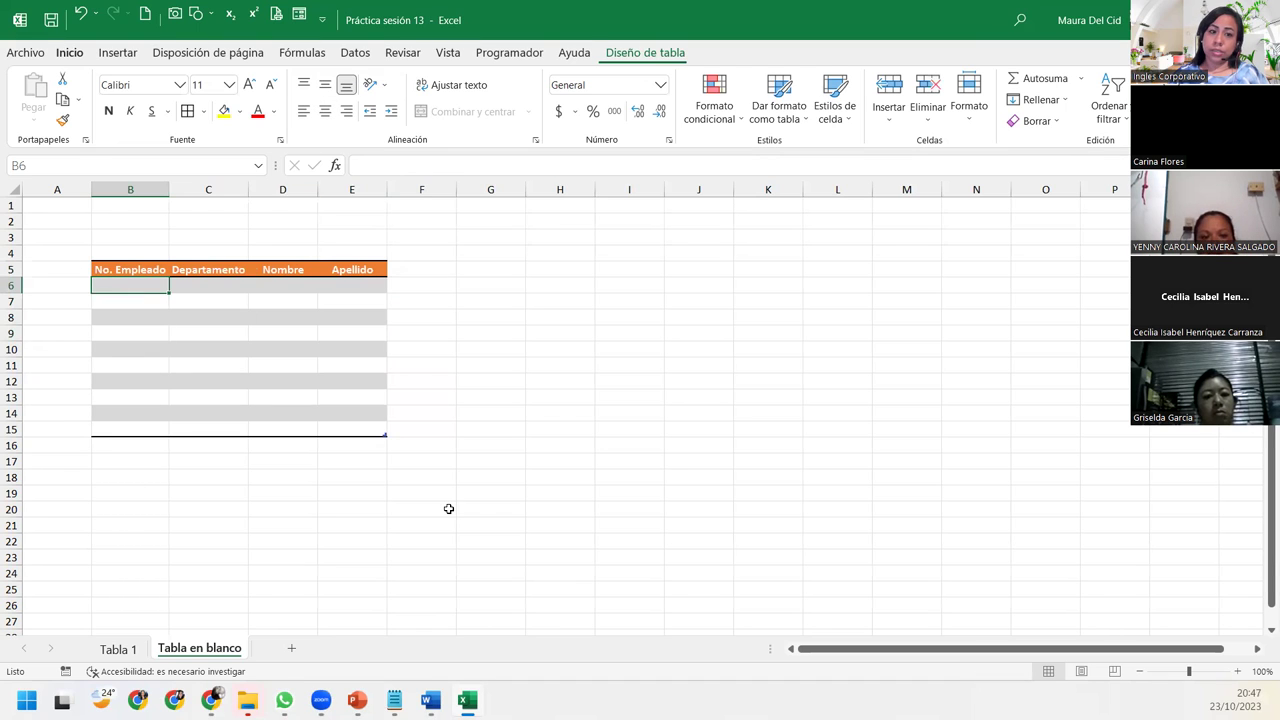
text(4)
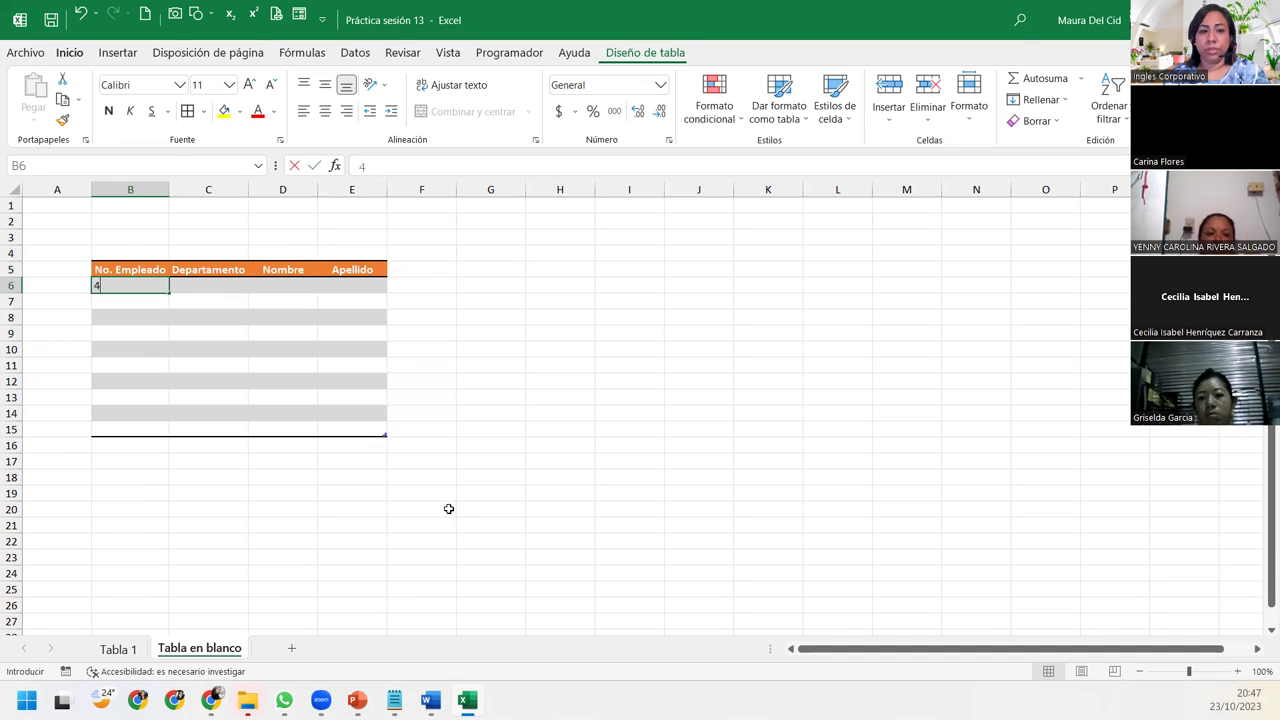
text(0)
key(BackSpace)
key(BackSpace)
text(2)
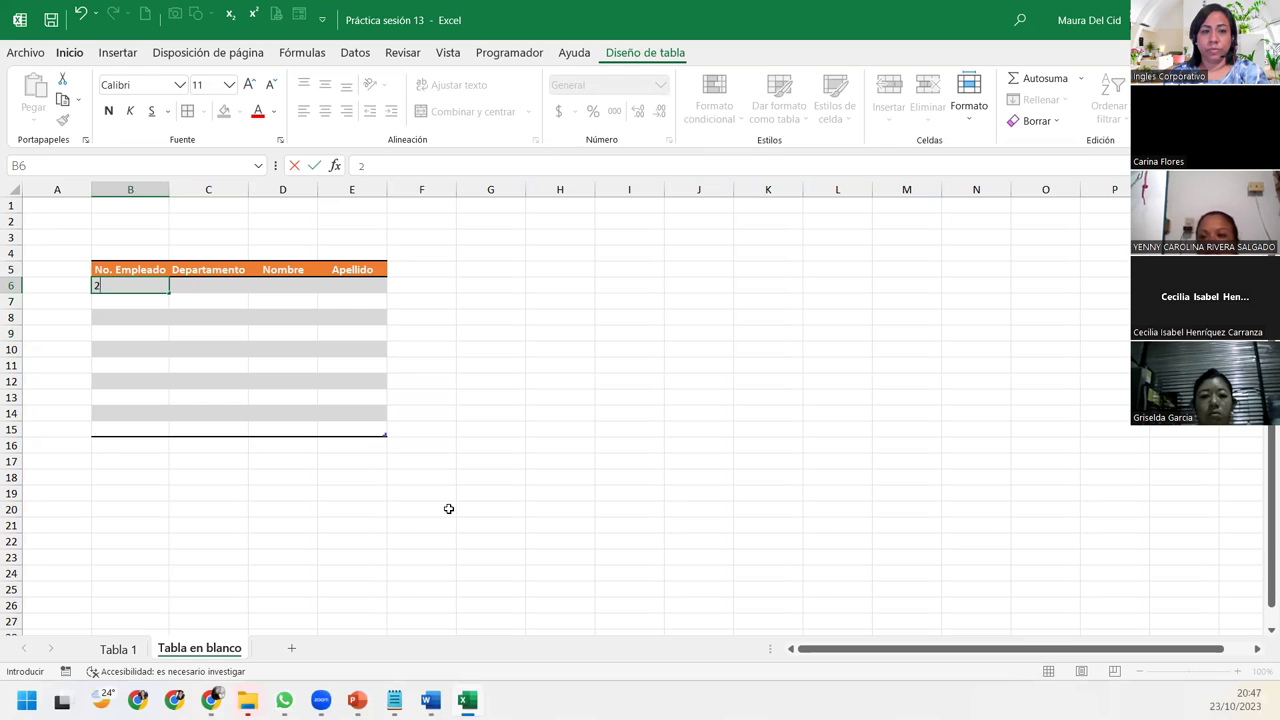
text(000)
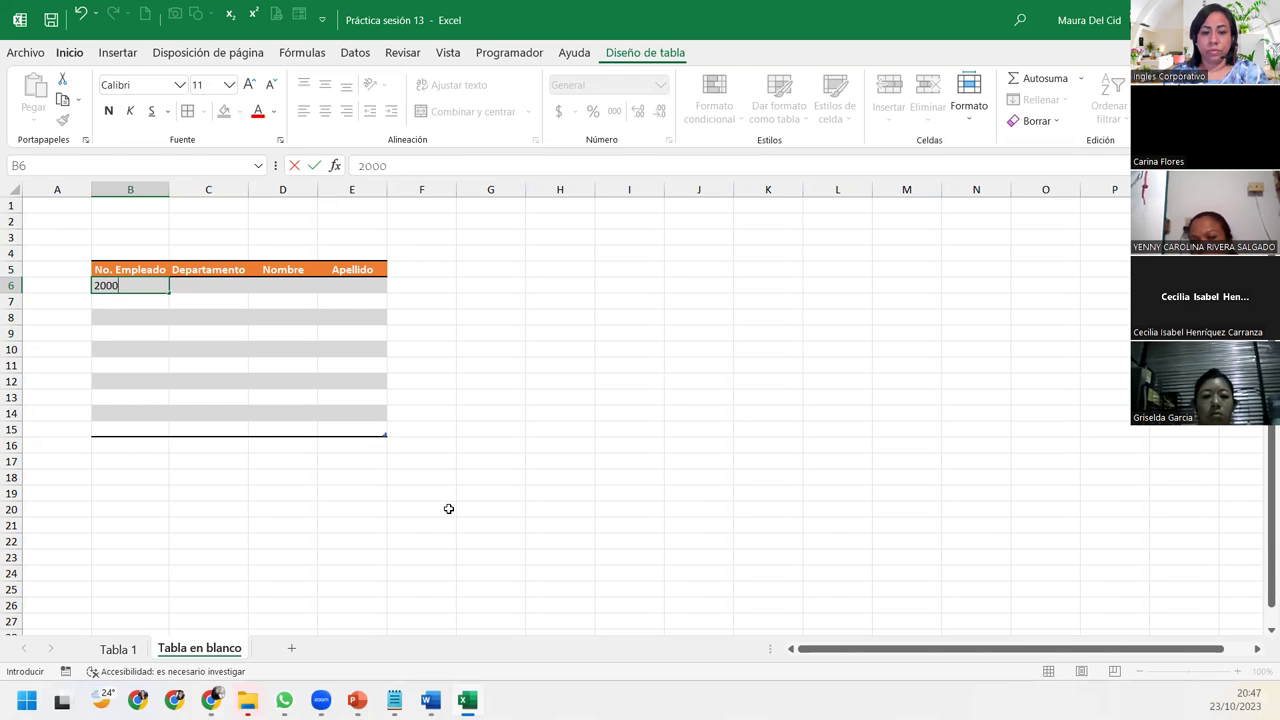
text(307)
key(Return)
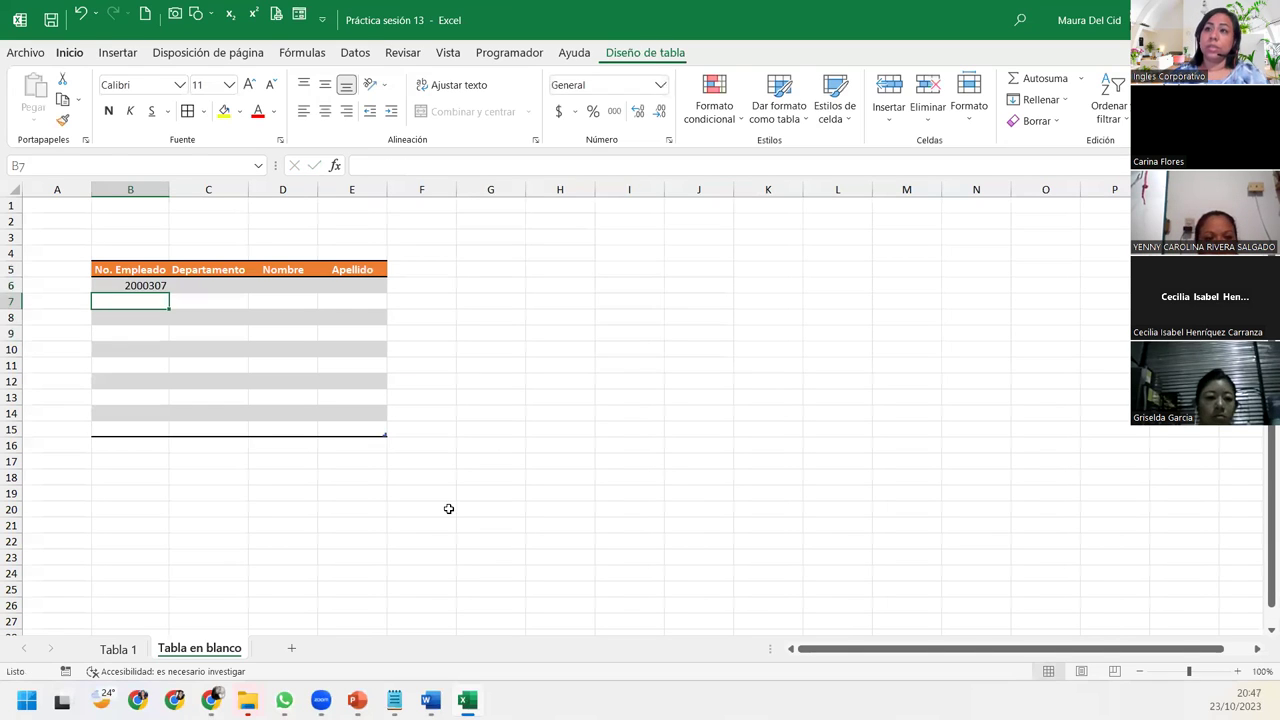
click(145, 283)
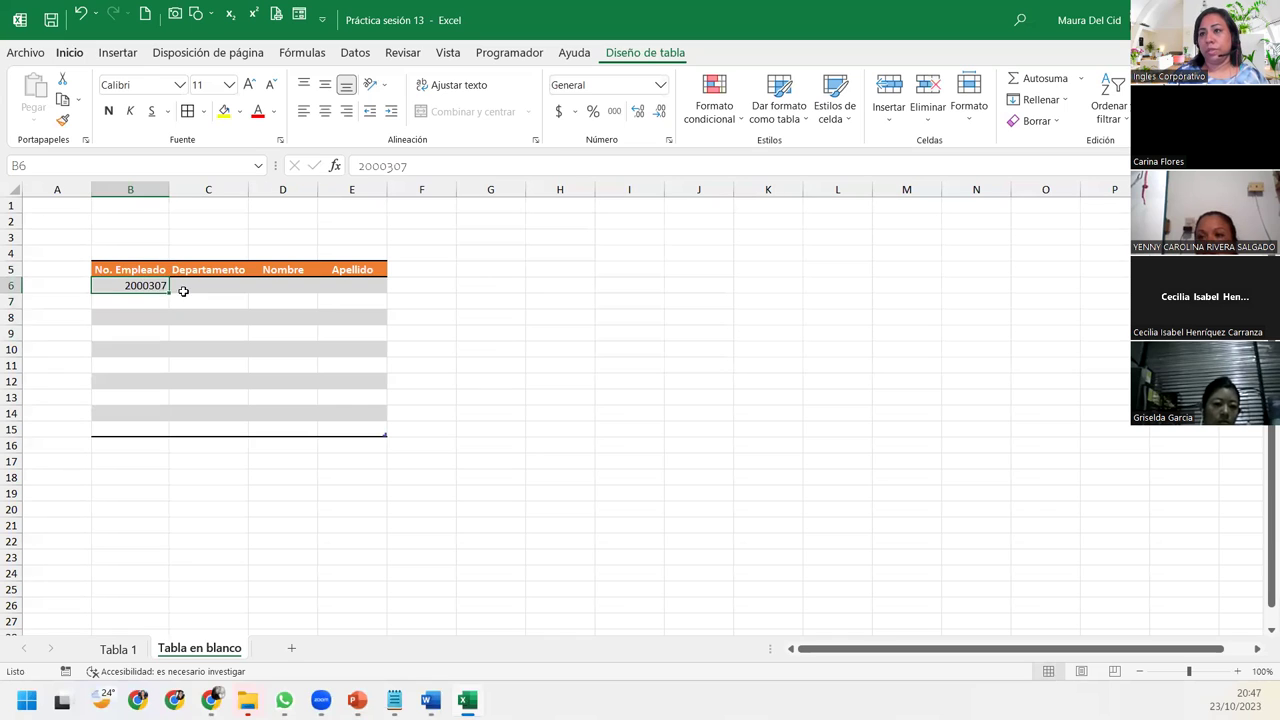
drag(170, 292, 170, 434)
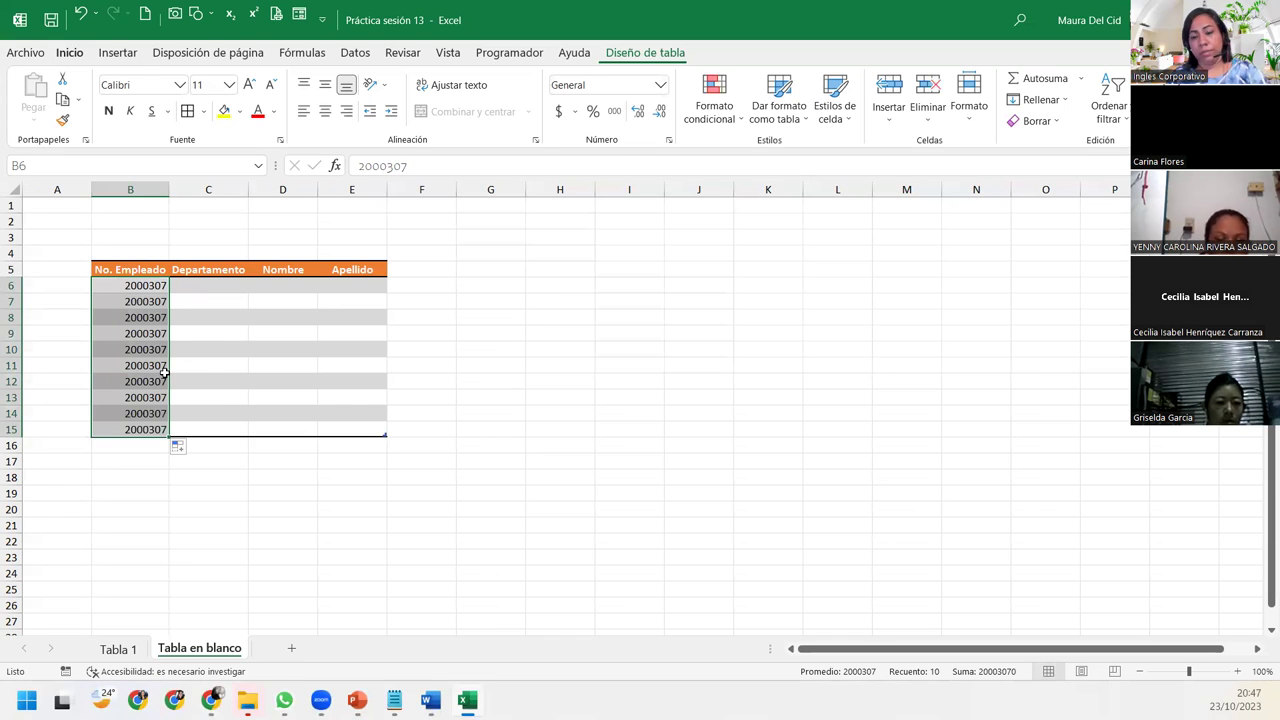
key(ctrl+z)
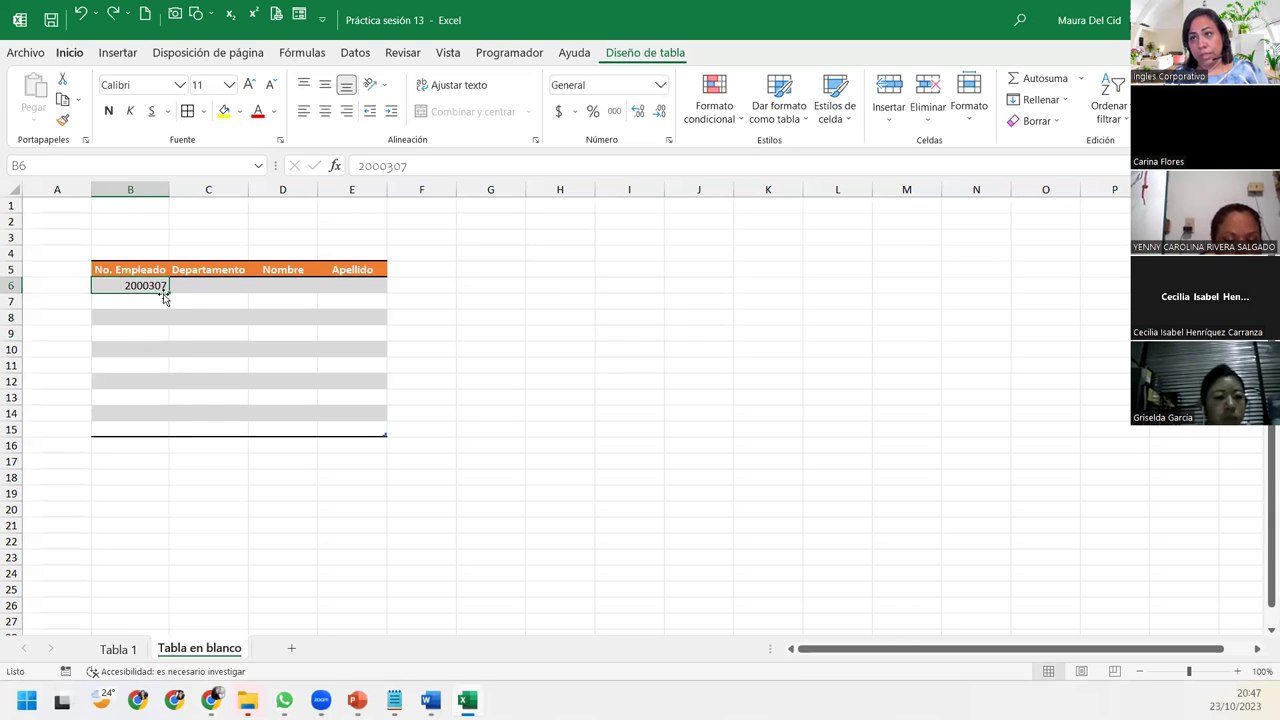
drag(170, 292, 176, 436)
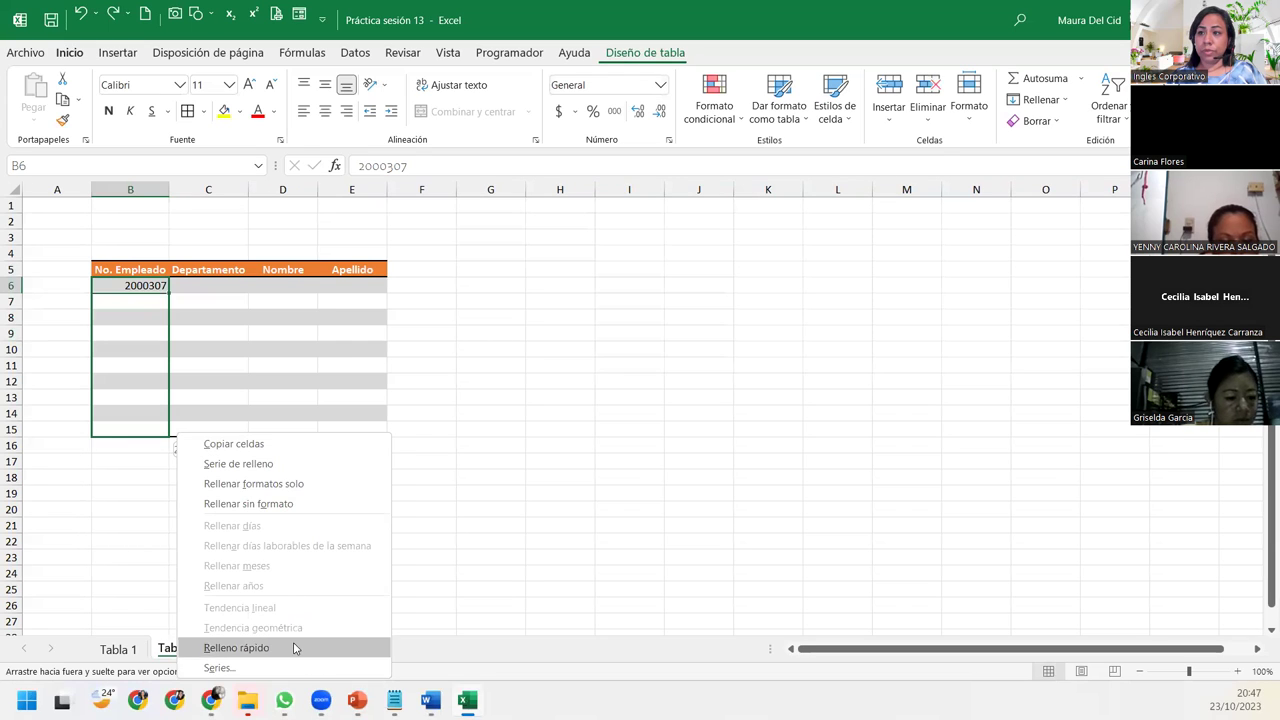
click(290, 648)
click(645, 405)
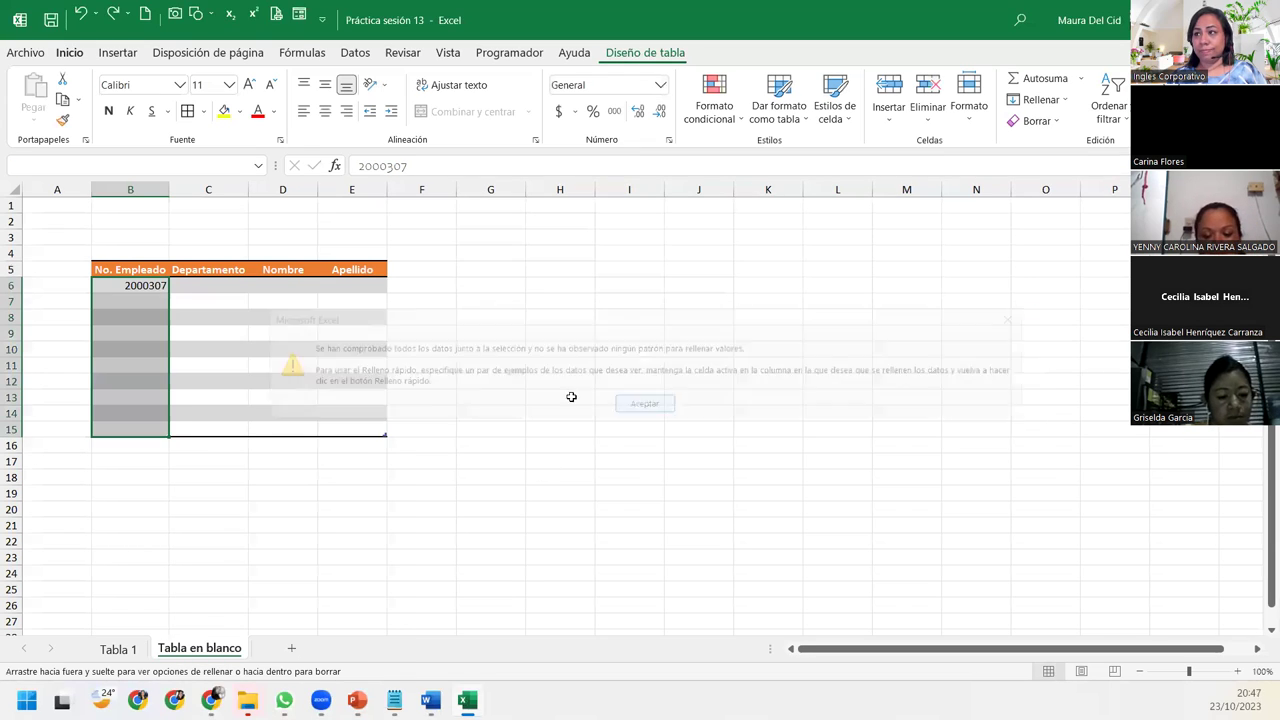
drag(169, 293, 158, 443)
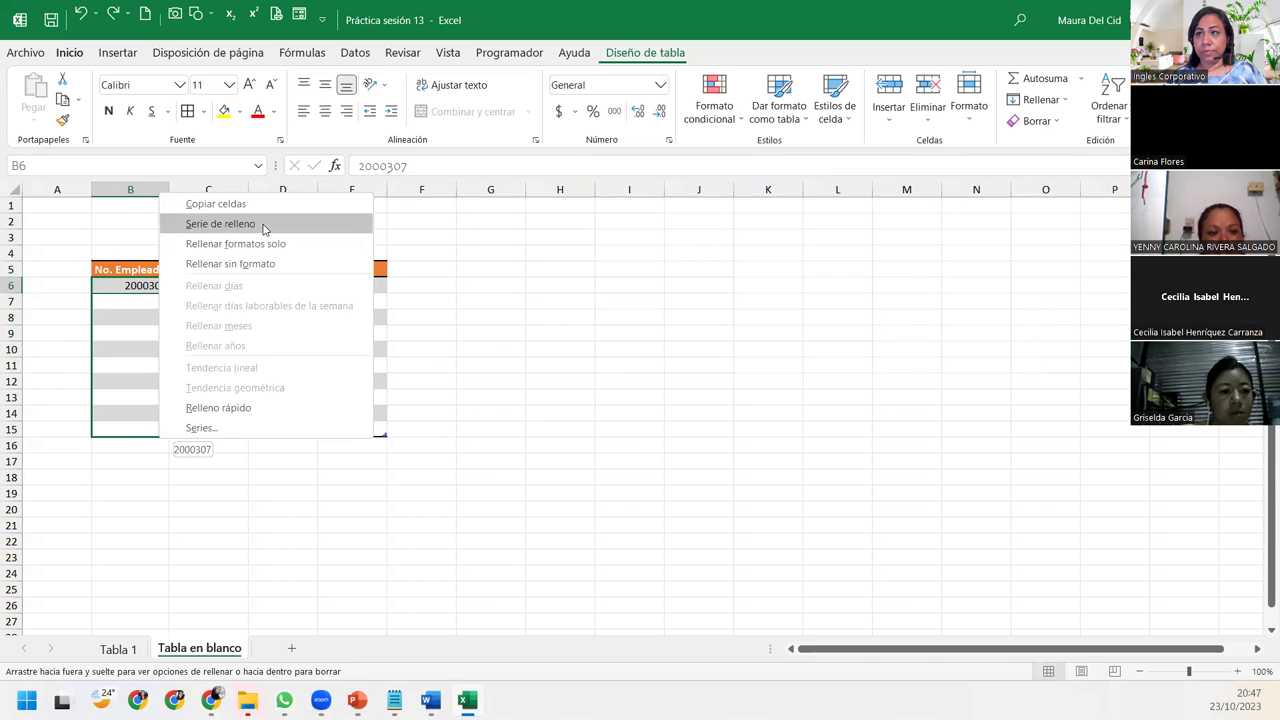
click(262, 223)
click(135, 381)
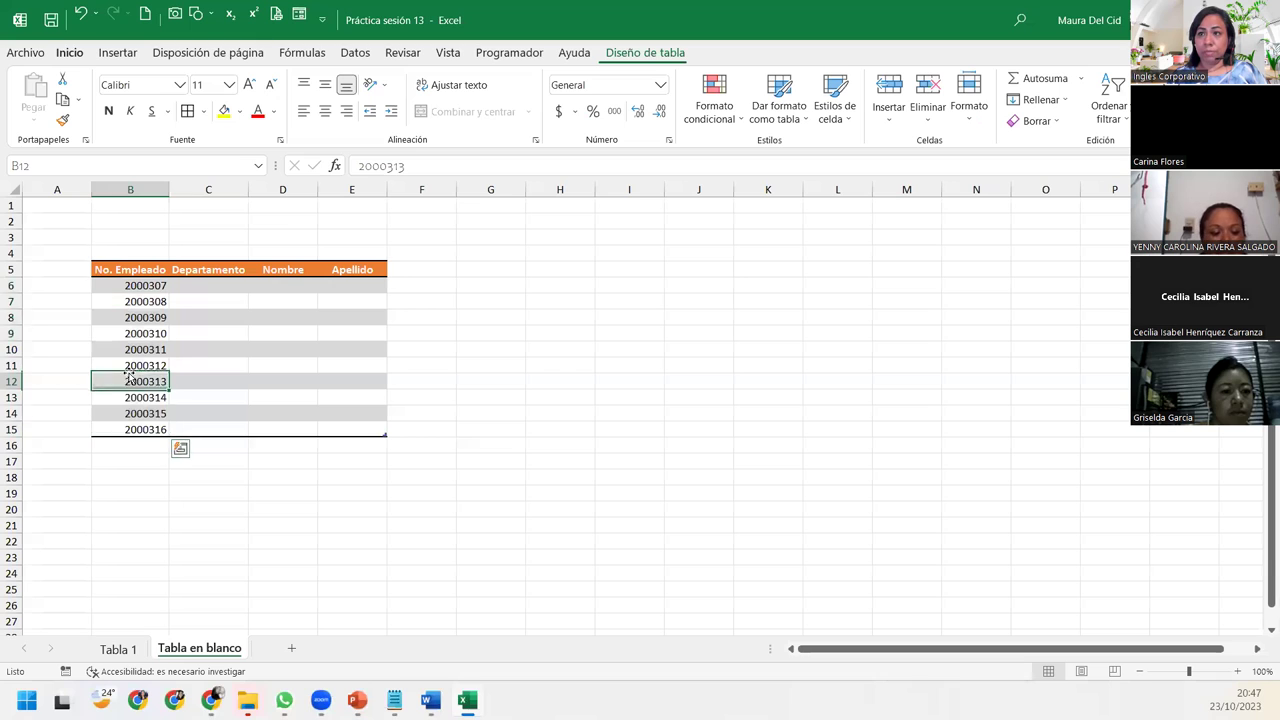
click(133, 429)
click(144, 297)
click(144, 330)
click(145, 350)
click(145, 381)
click(145, 413)
click(146, 350)
click(140, 304)
click(139, 286)
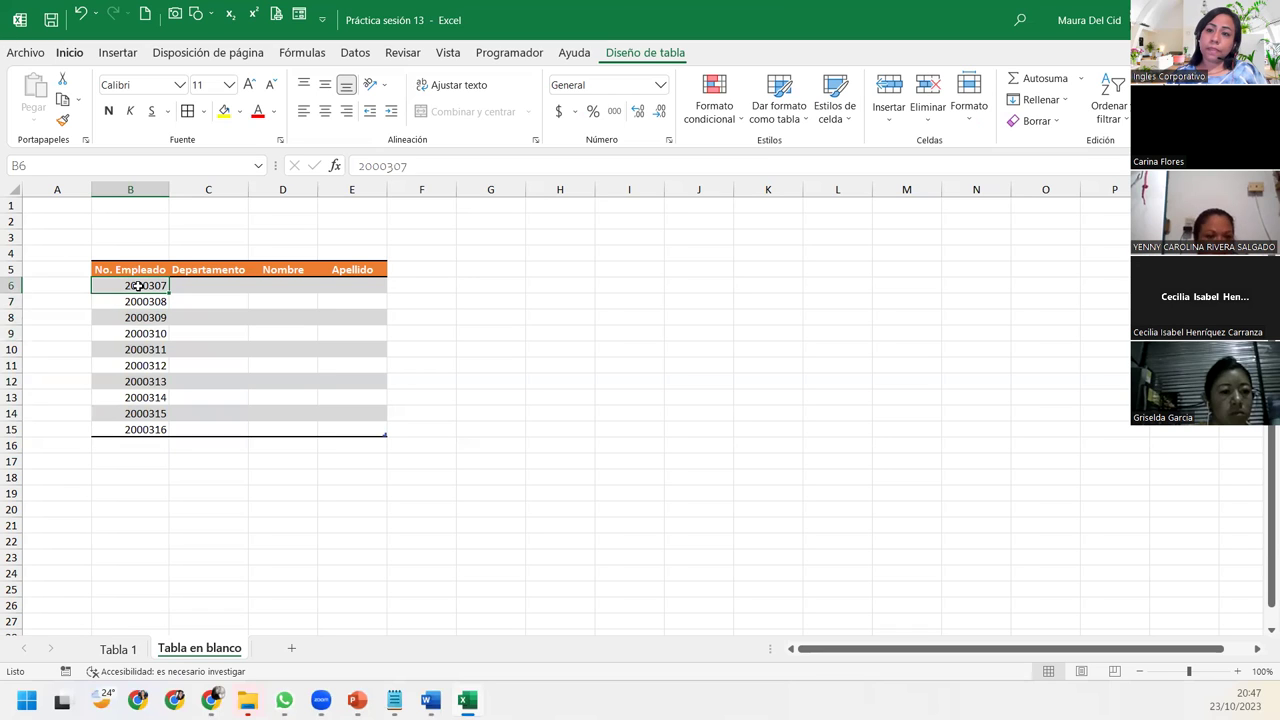
click(144, 299)
click(146, 317)
click(146, 361)
click(146, 399)
click(146, 413)
click(146, 429)
click(206, 276)
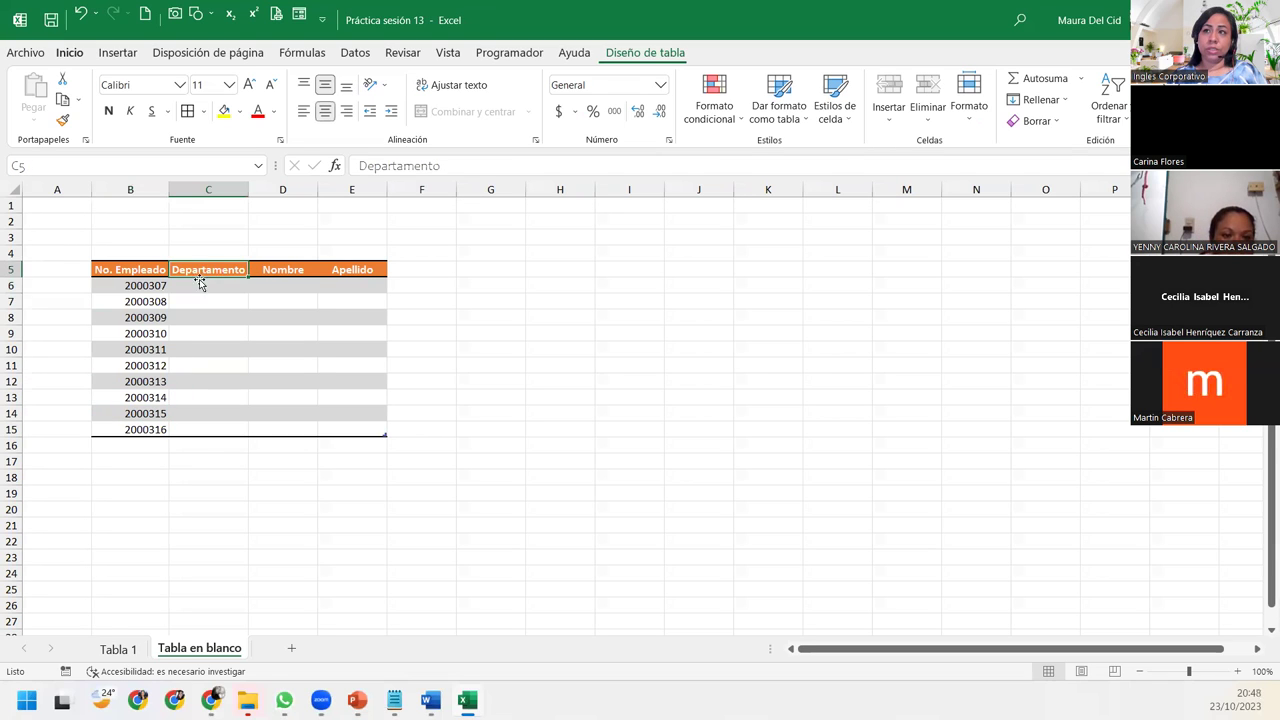
click(201, 285)
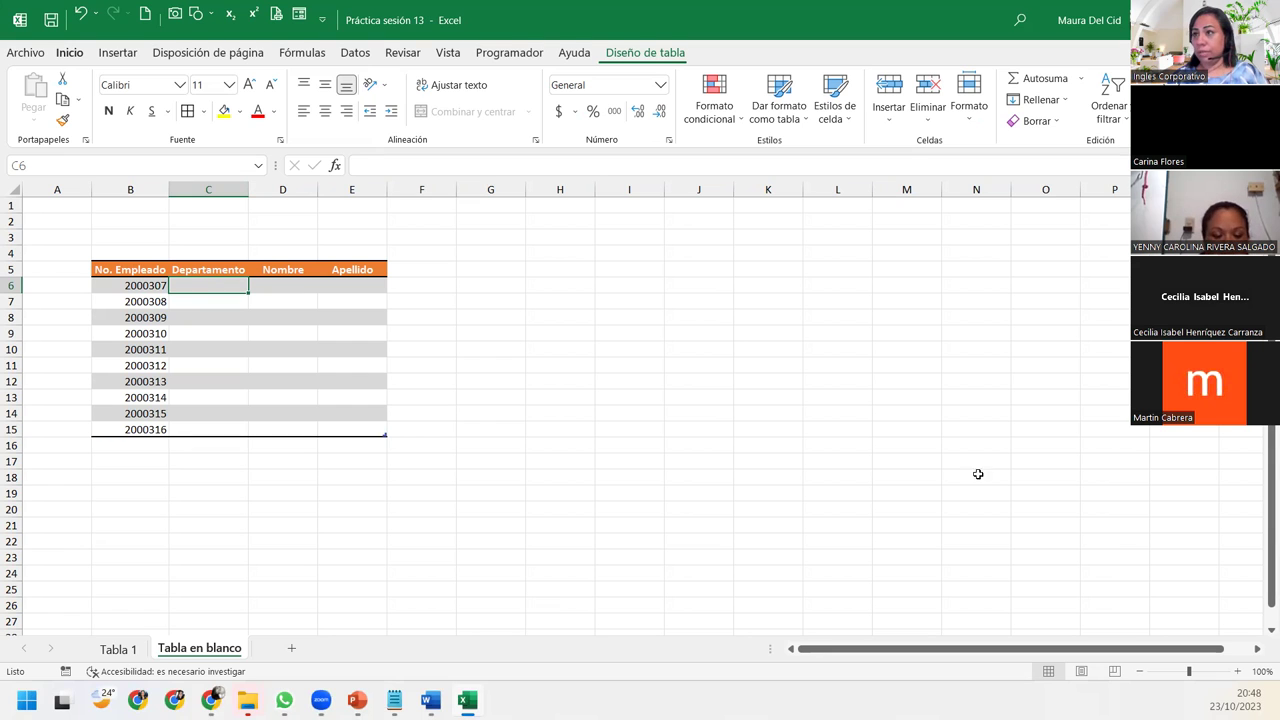
Step: Zoom the sheet to 170% and return to cell B6 holding employee 2000307
click(1239, 671)
click(1239, 671)
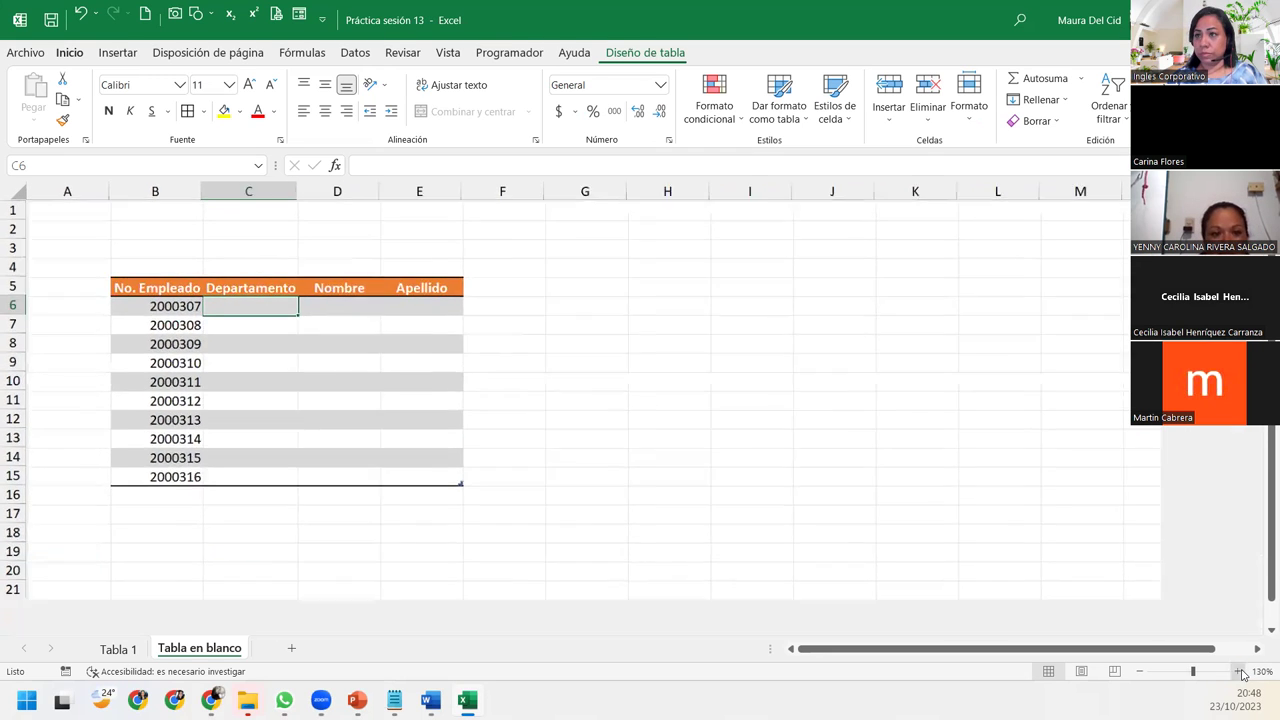
click(1239, 671)
click(1239, 671)
click(1240, 672)
click(1240, 672)
click(1239, 671)
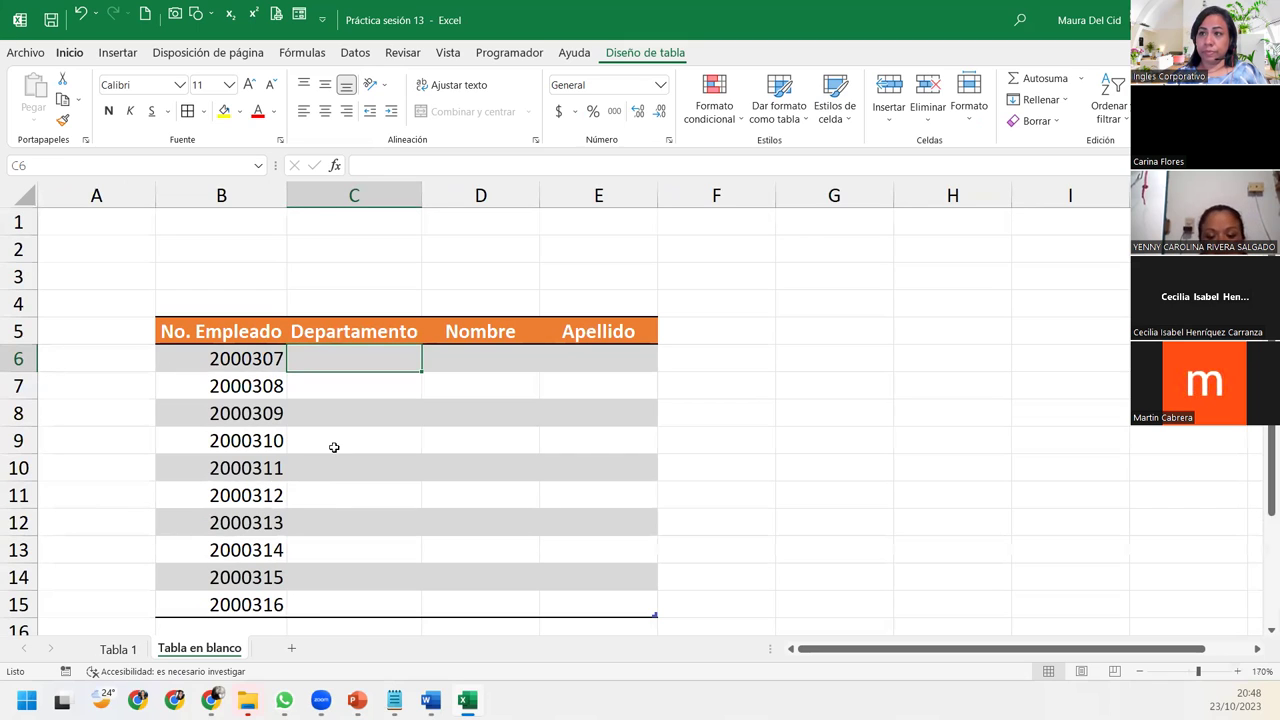
key(alt+Tab)
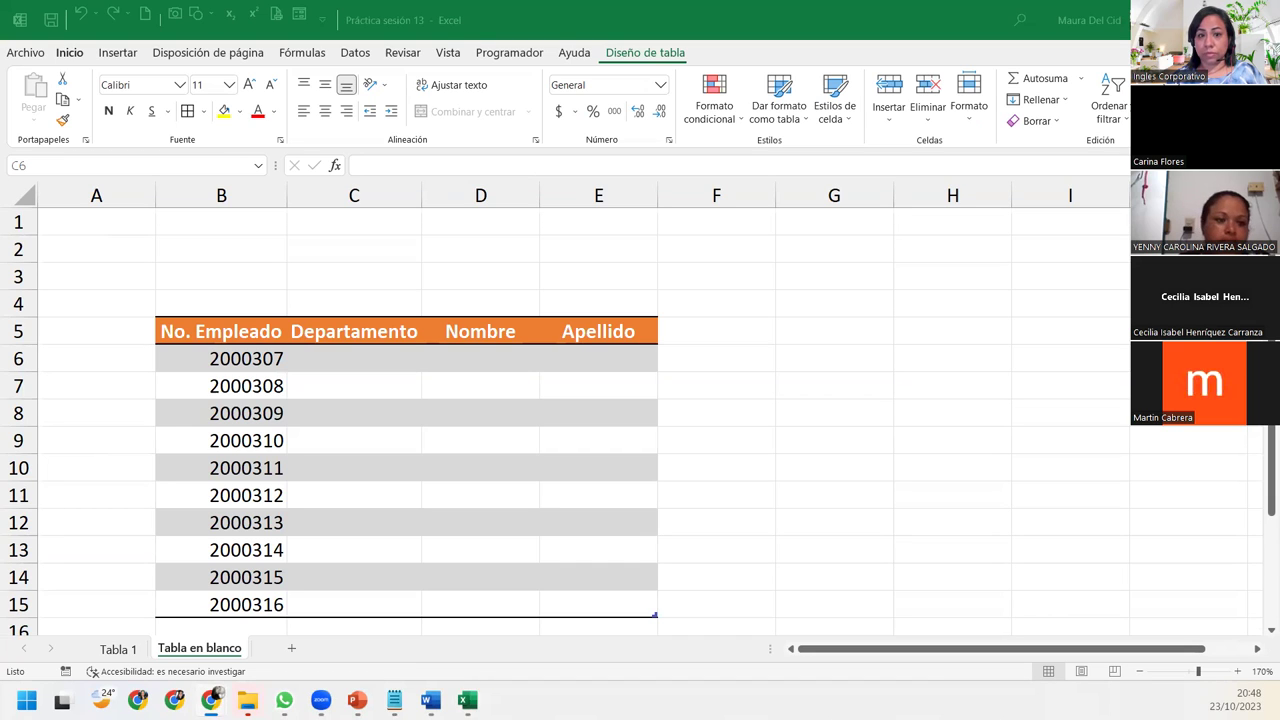
click(400, 366)
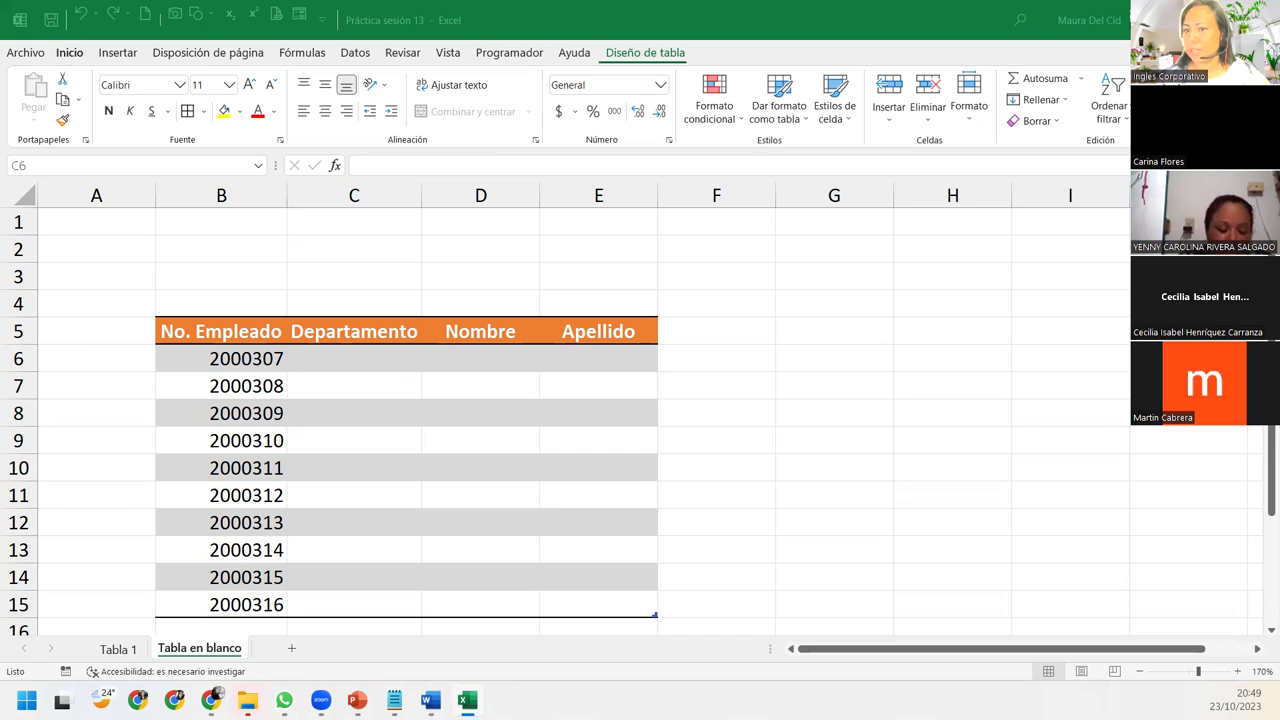
click(345, 373)
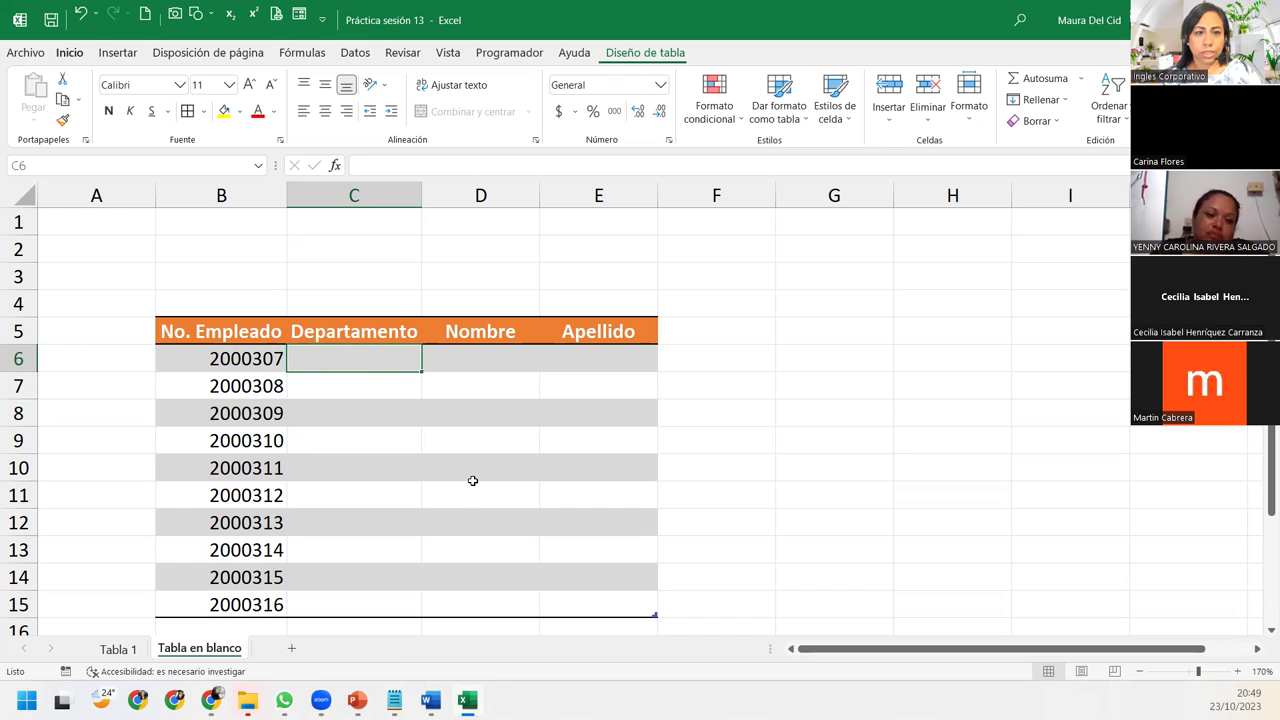
click(257, 361)
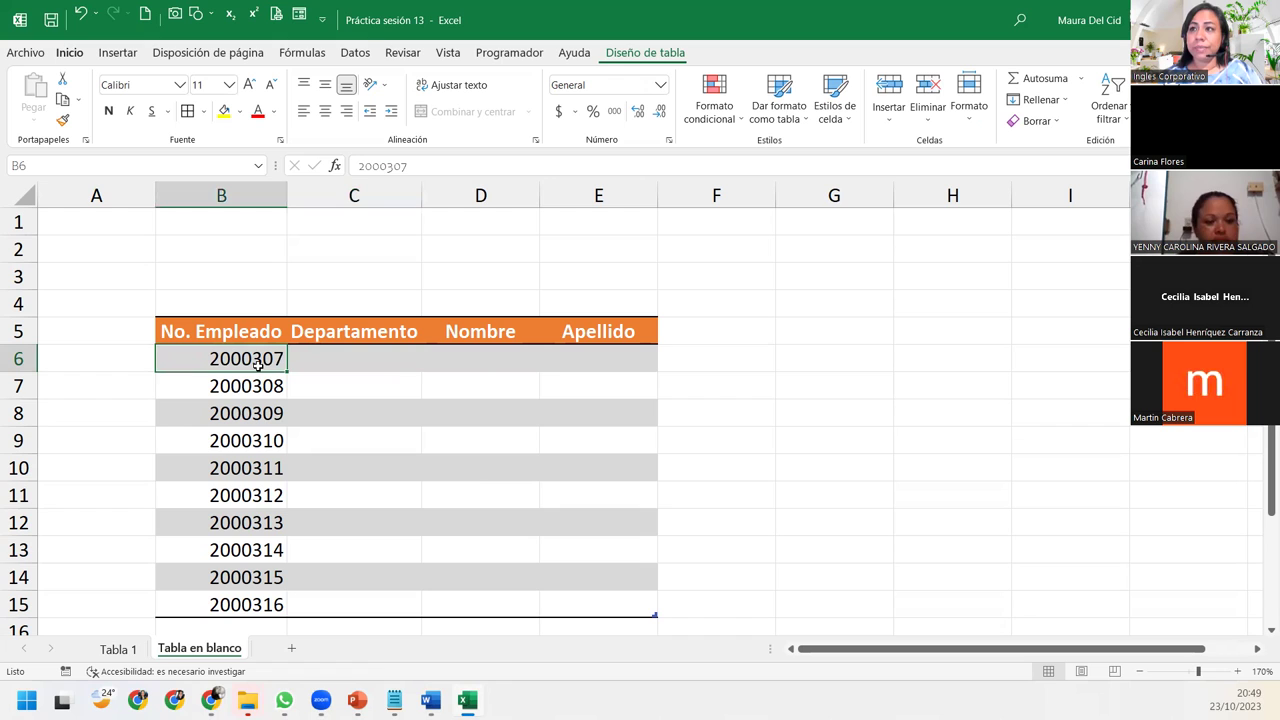
click(872, 331)
click(859, 366)
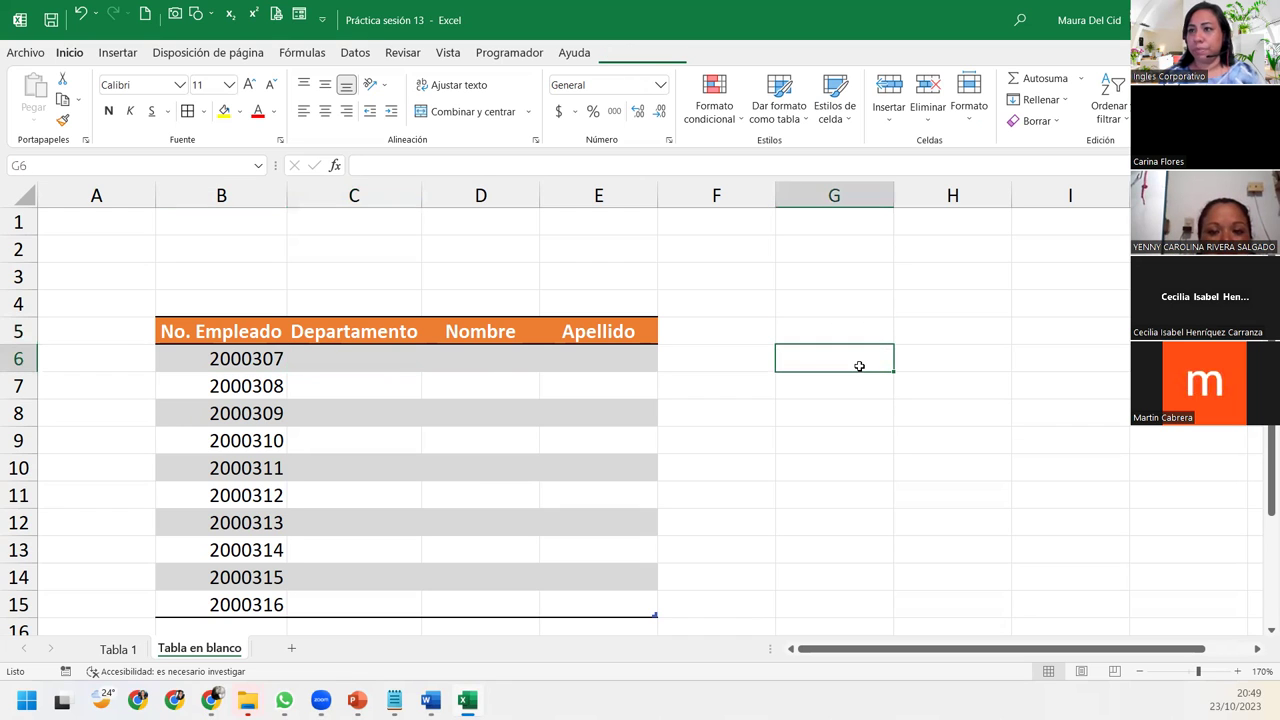
text(200)
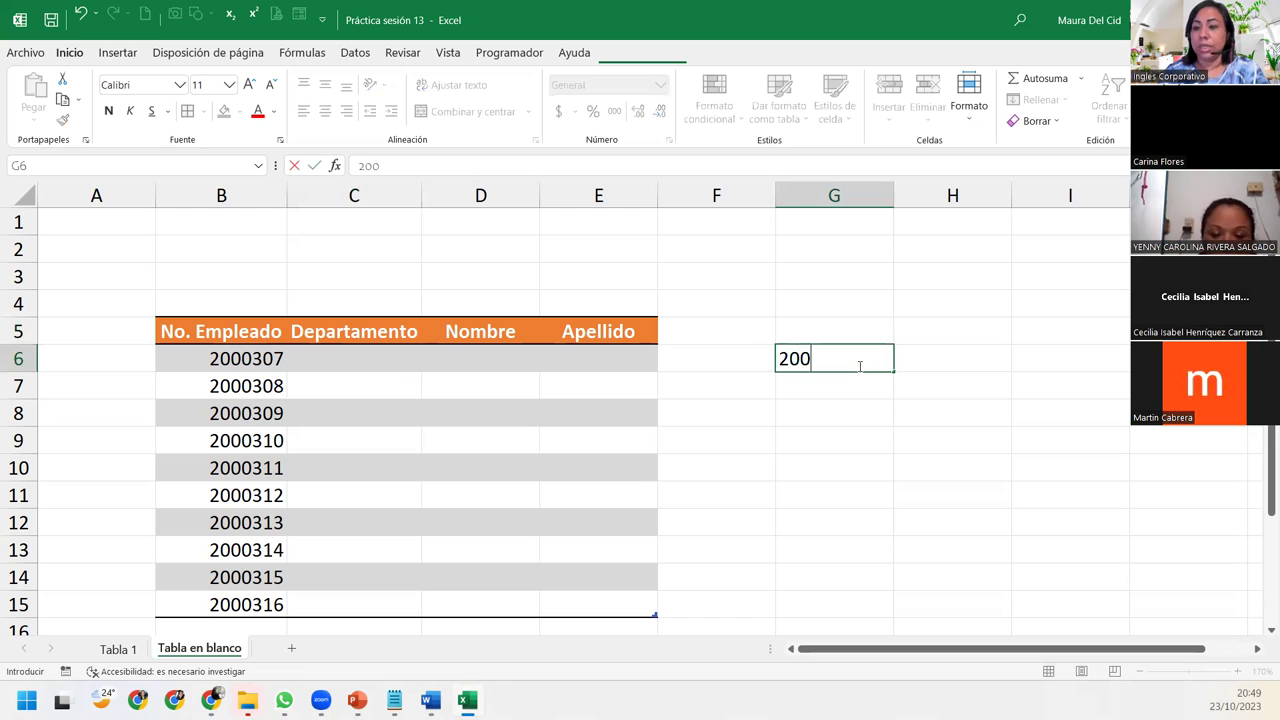
key(Return)
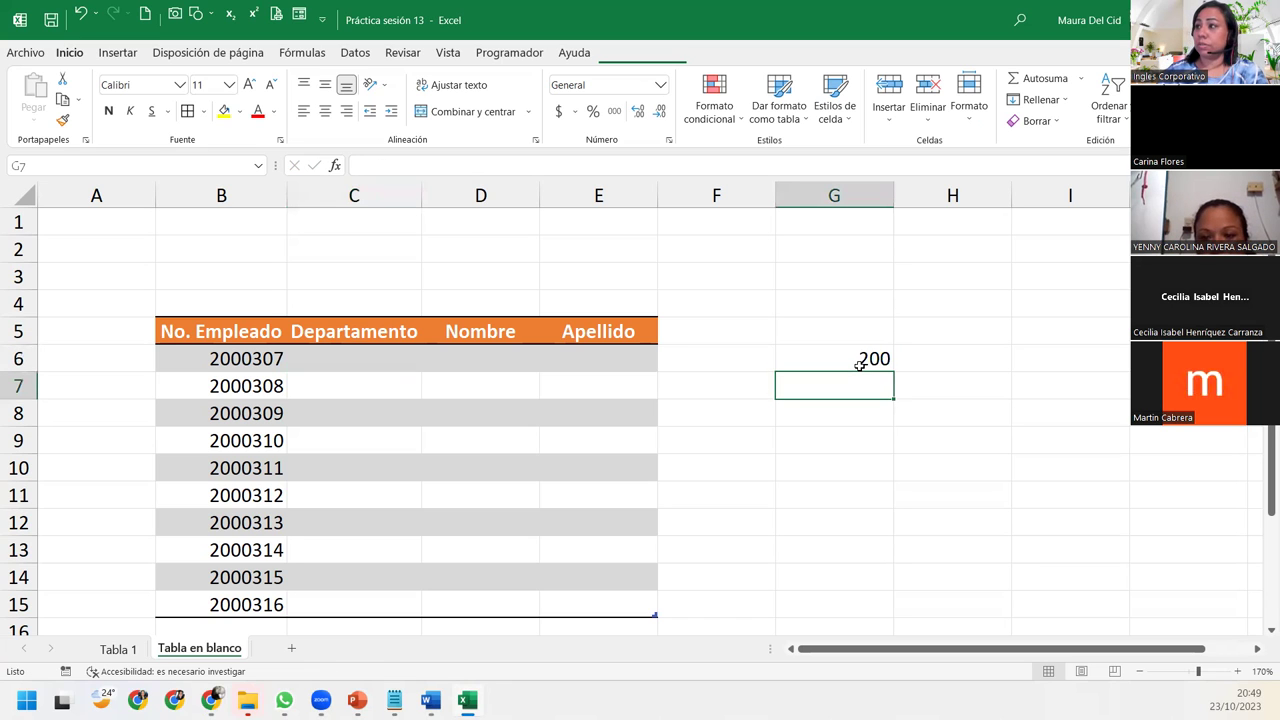
click(859, 366)
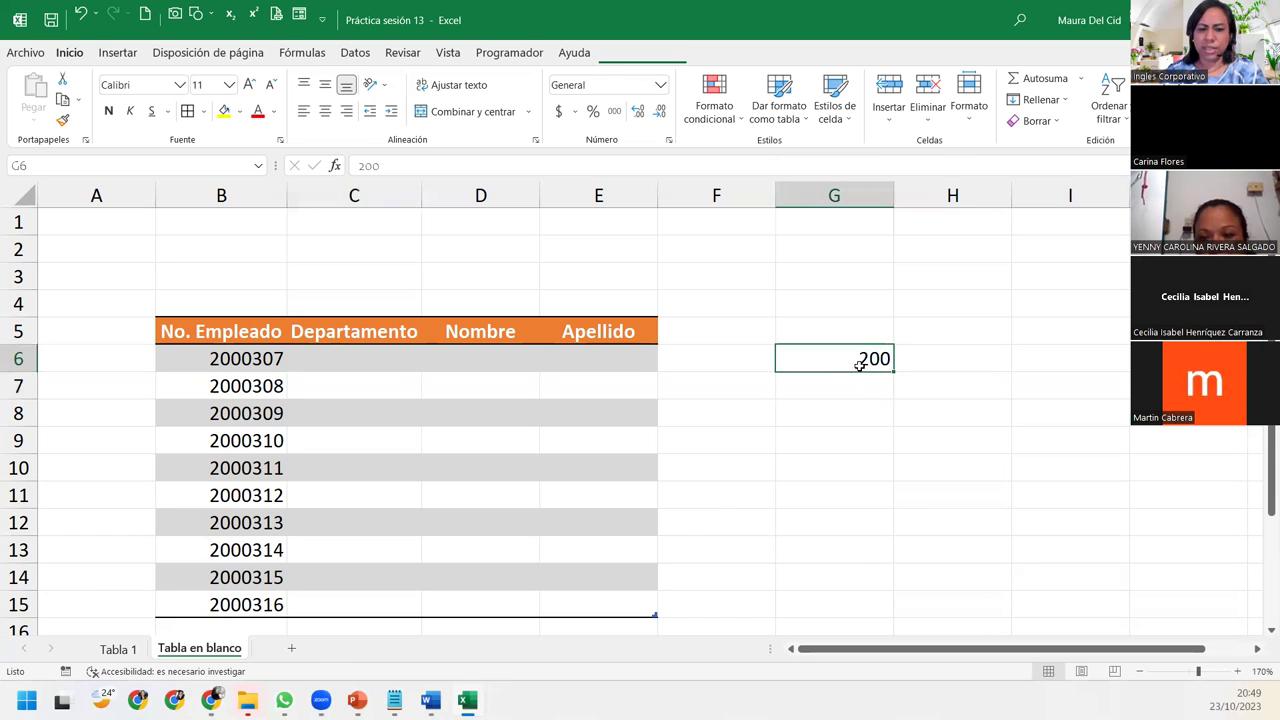
text(200)
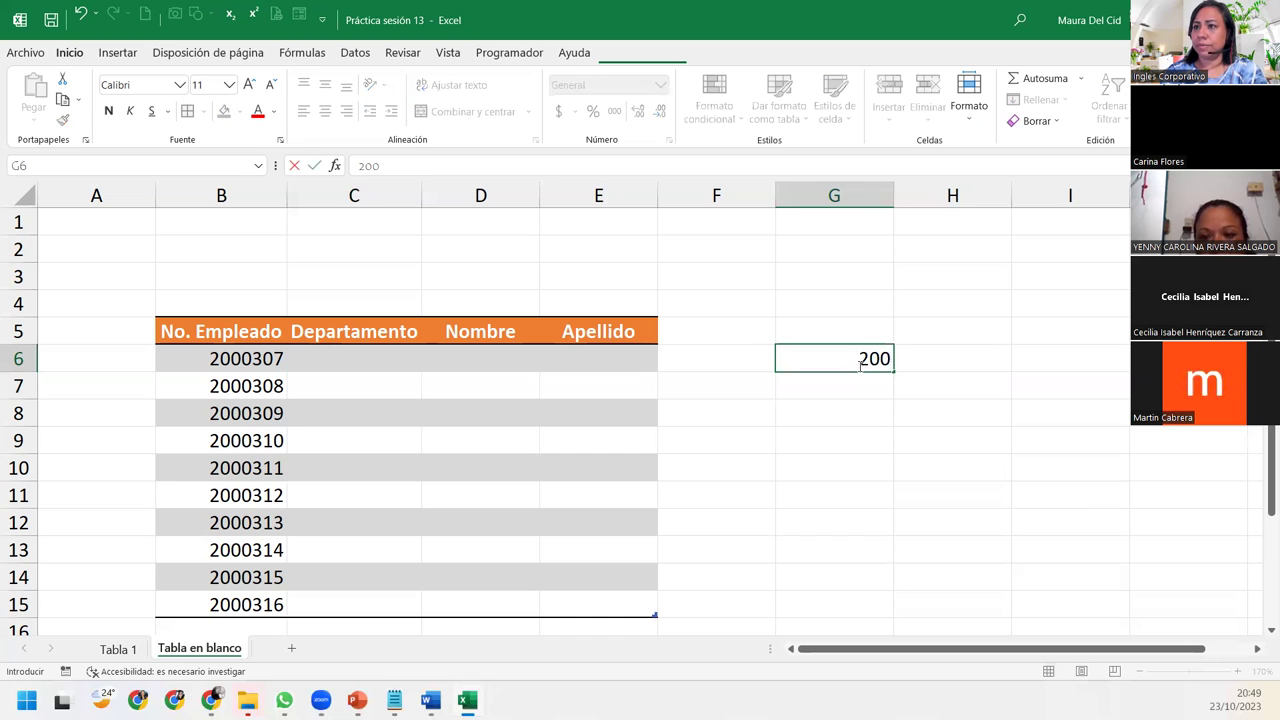
text(0307)
key(Return)
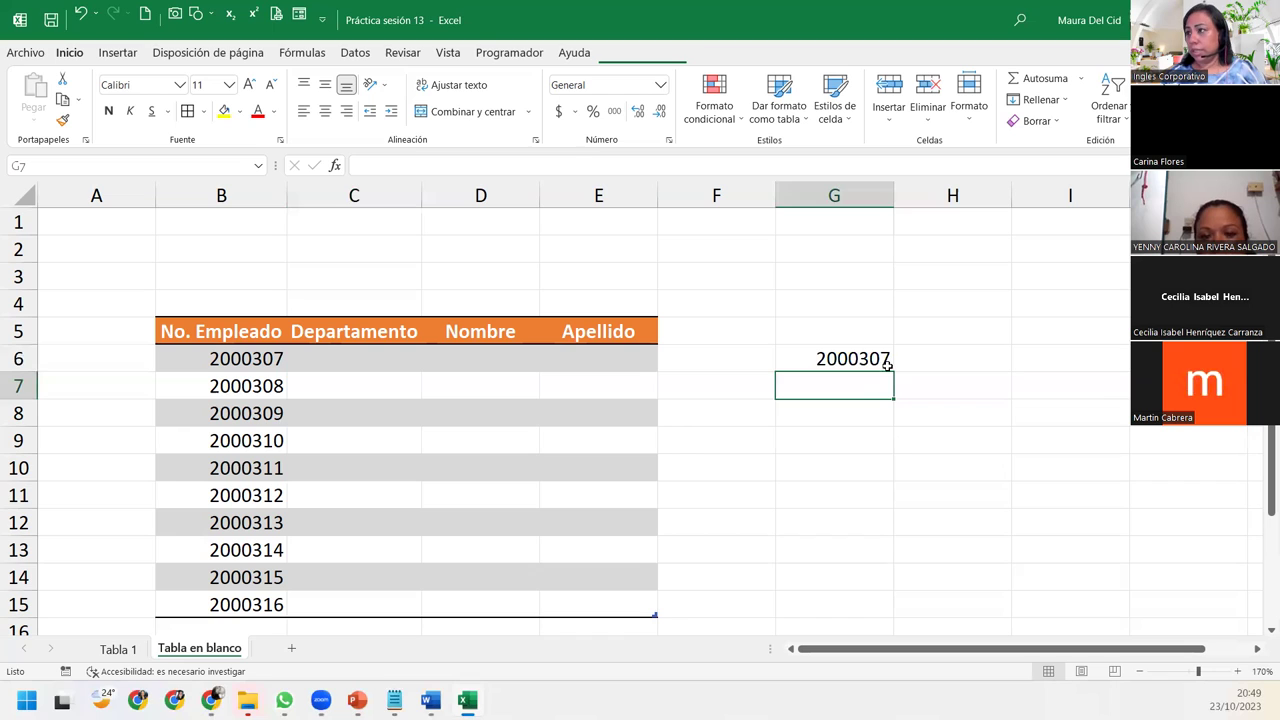
click(886, 366)
click(226, 111)
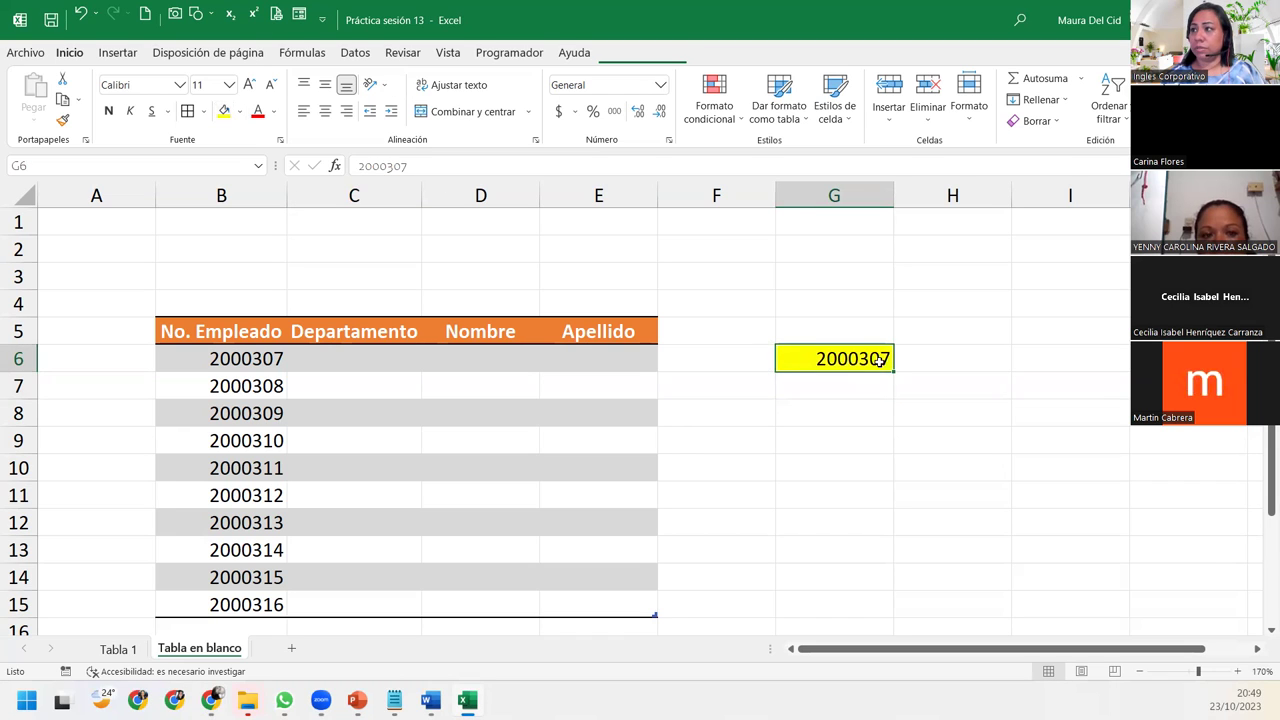
drag(895, 370, 889, 617)
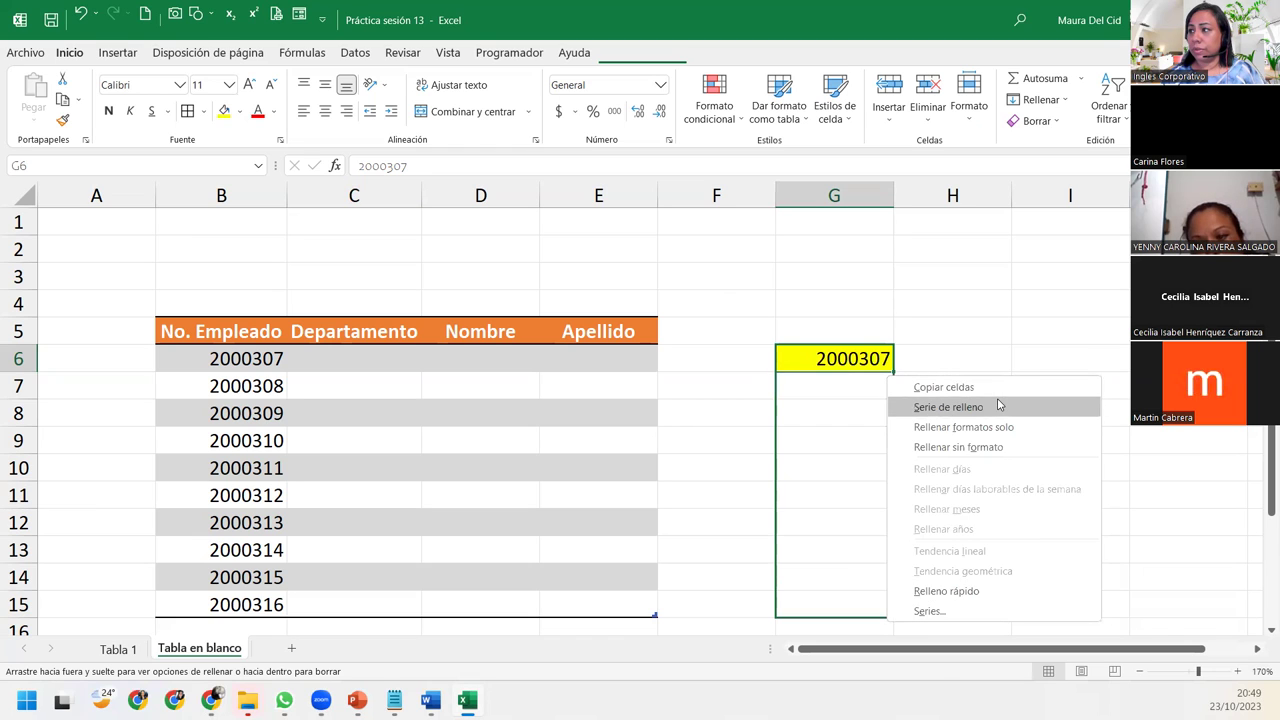
click(1000, 409)
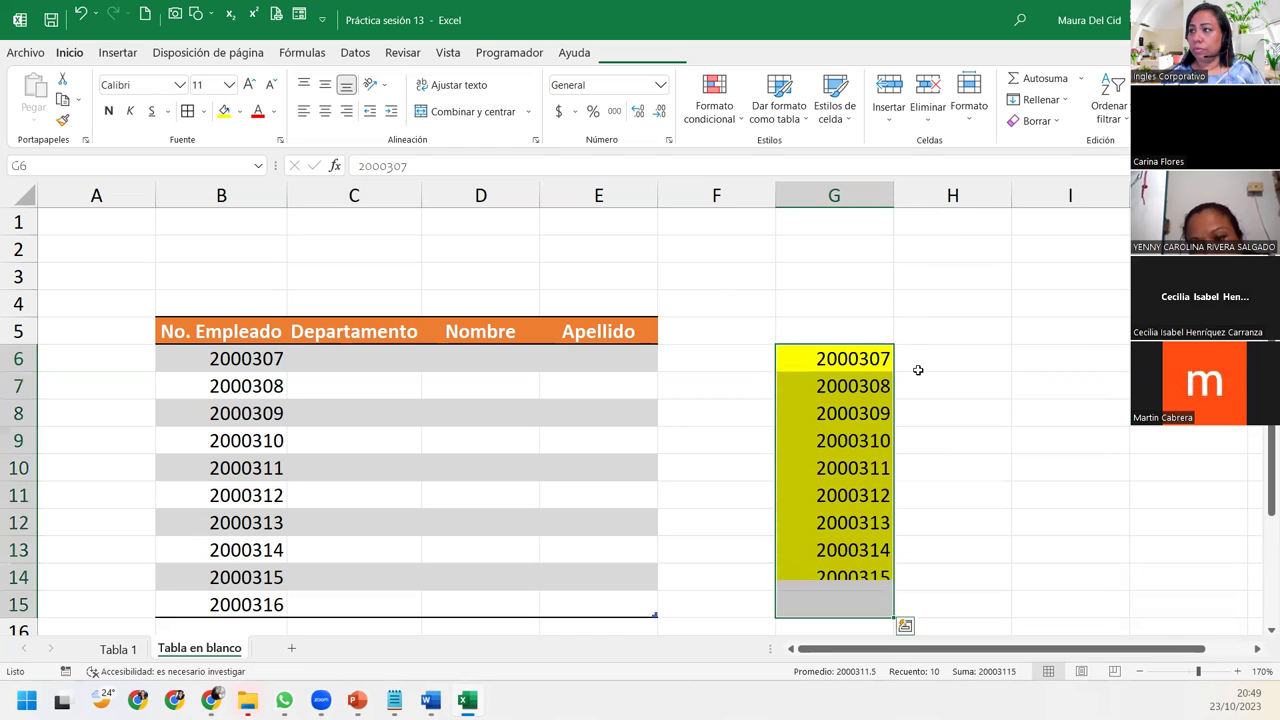
click(878, 517)
click(862, 372)
click(855, 412)
click(856, 467)
click(857, 521)
click(857, 575)
click(858, 604)
click(858, 521)
click(862, 438)
click(855, 352)
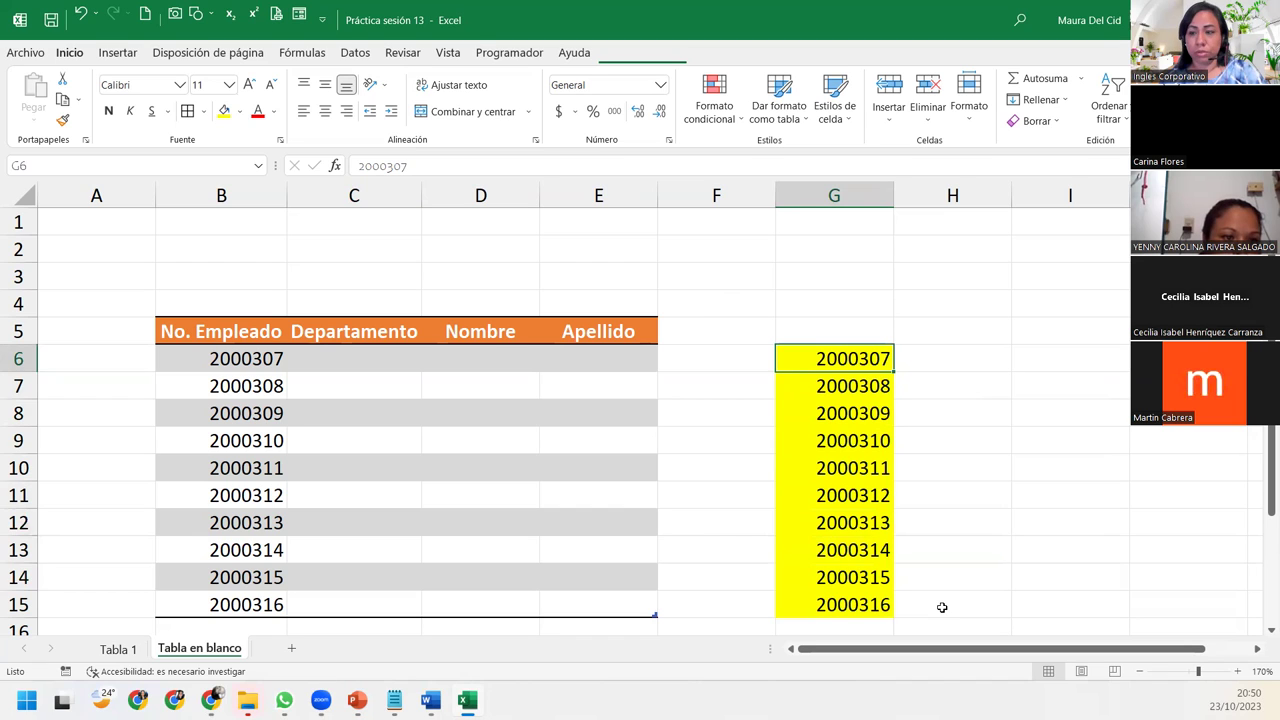
key(ctrl+z)
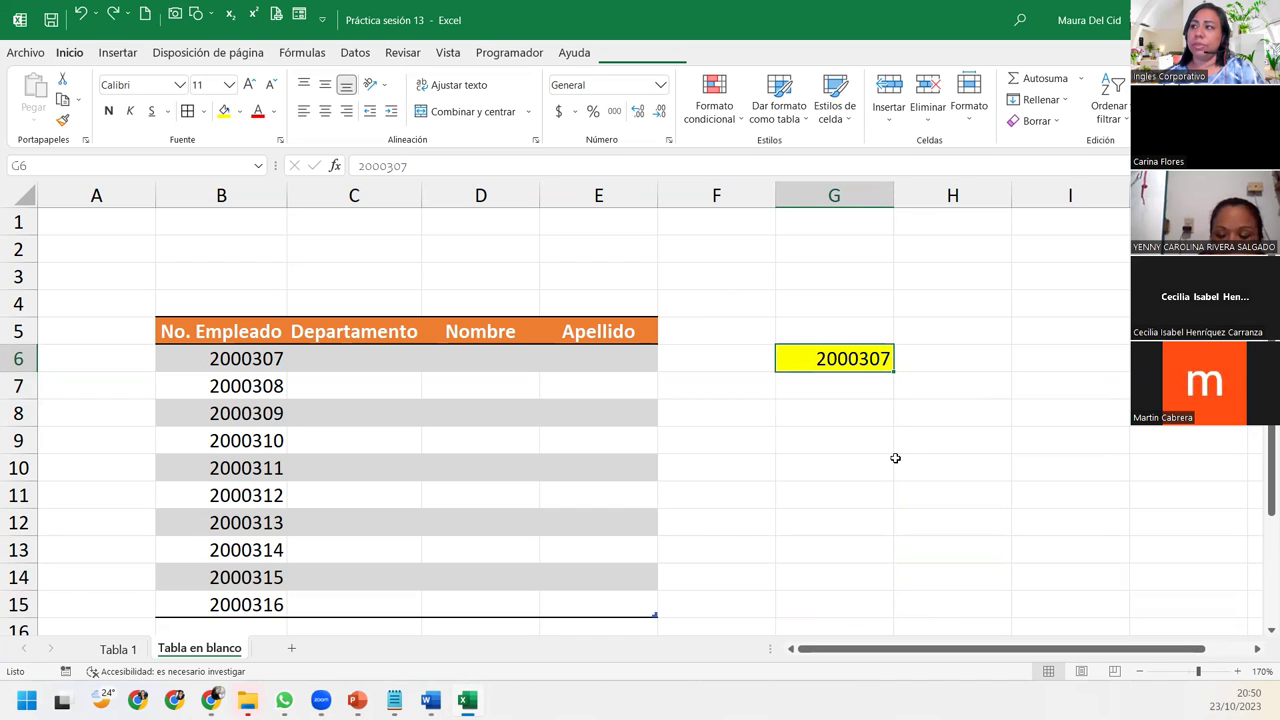
key(ctrl+z)
key(ctrl+z)
key(ctrl+z)
click(242, 362)
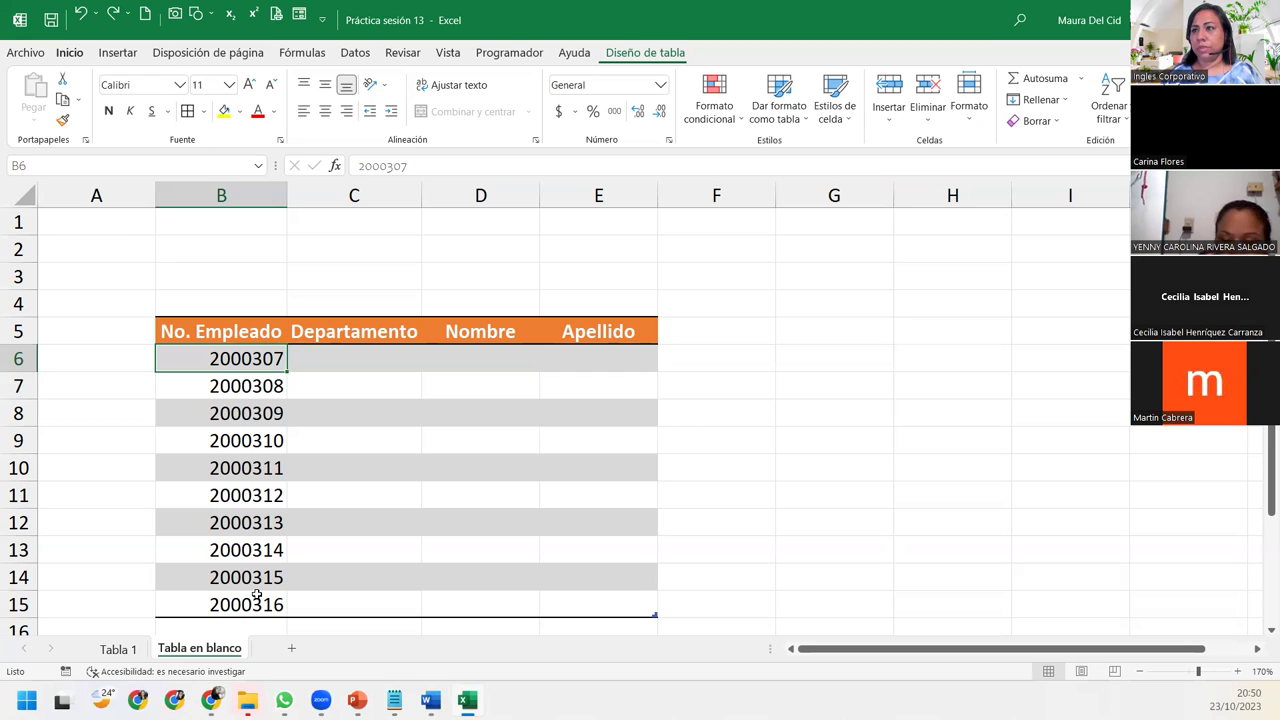
Step: Enter departments Recursos Humanos and Finanzas in C6:C7 and autofit column C
click(344, 362)
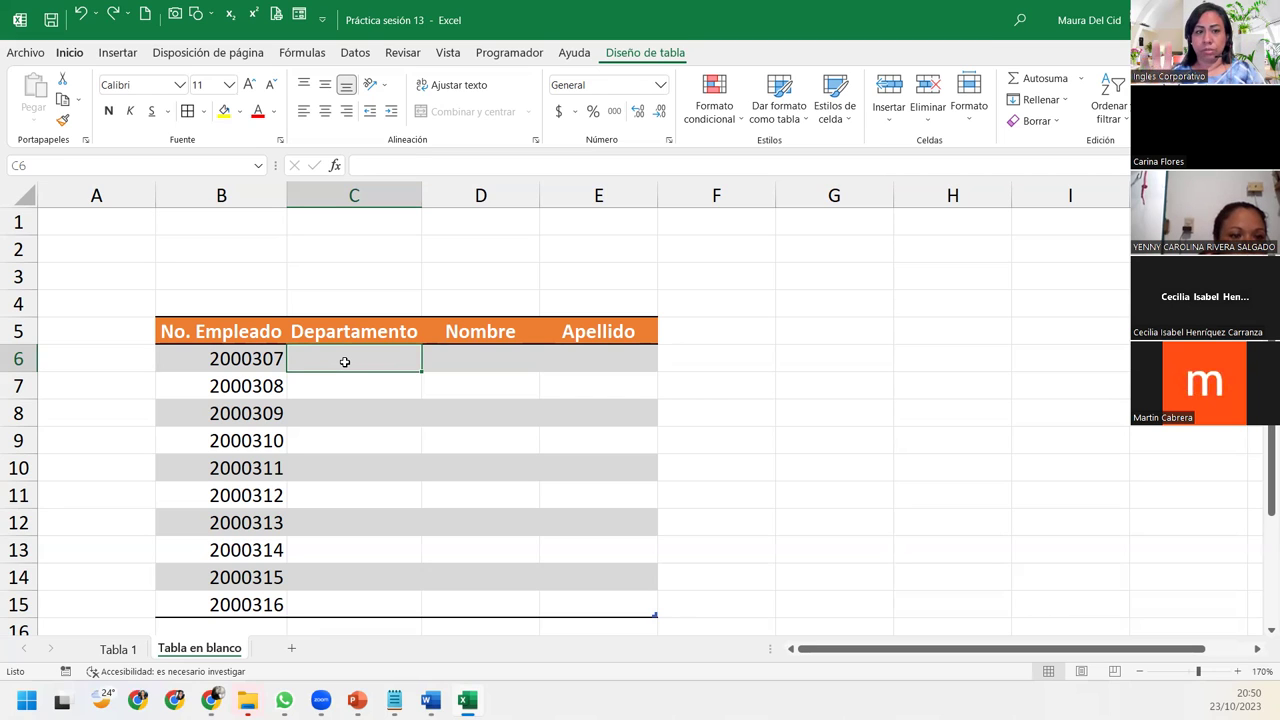
text(Recursos )
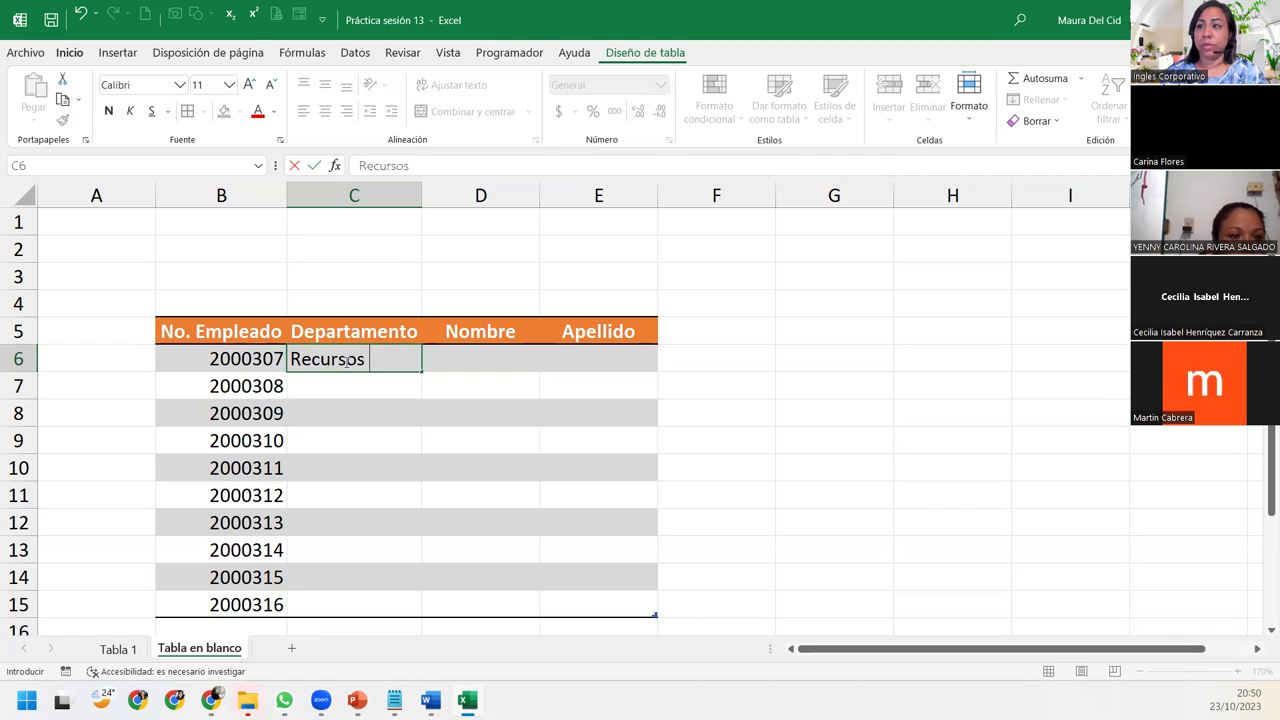
text(Huma)
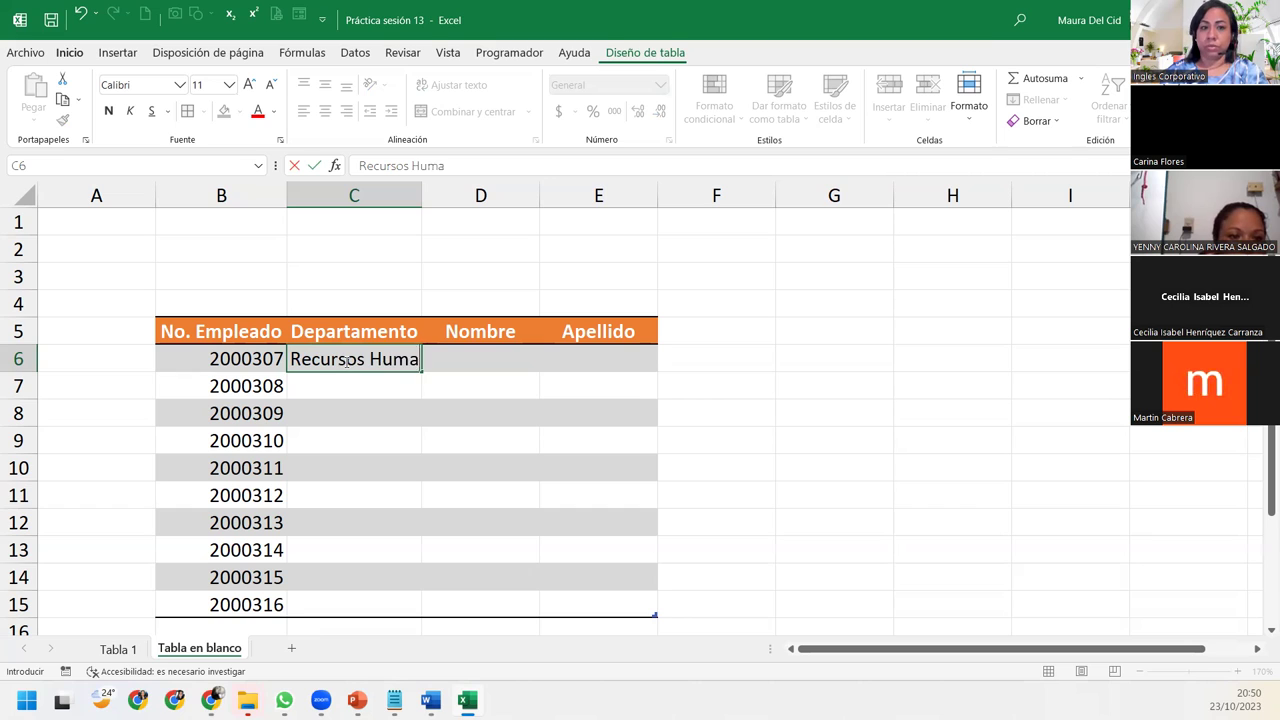
text(nos)
key(Return)
text(Finanazas)
key(BackSpace)
key(BackSpace)
key(BackSpace)
text(z)
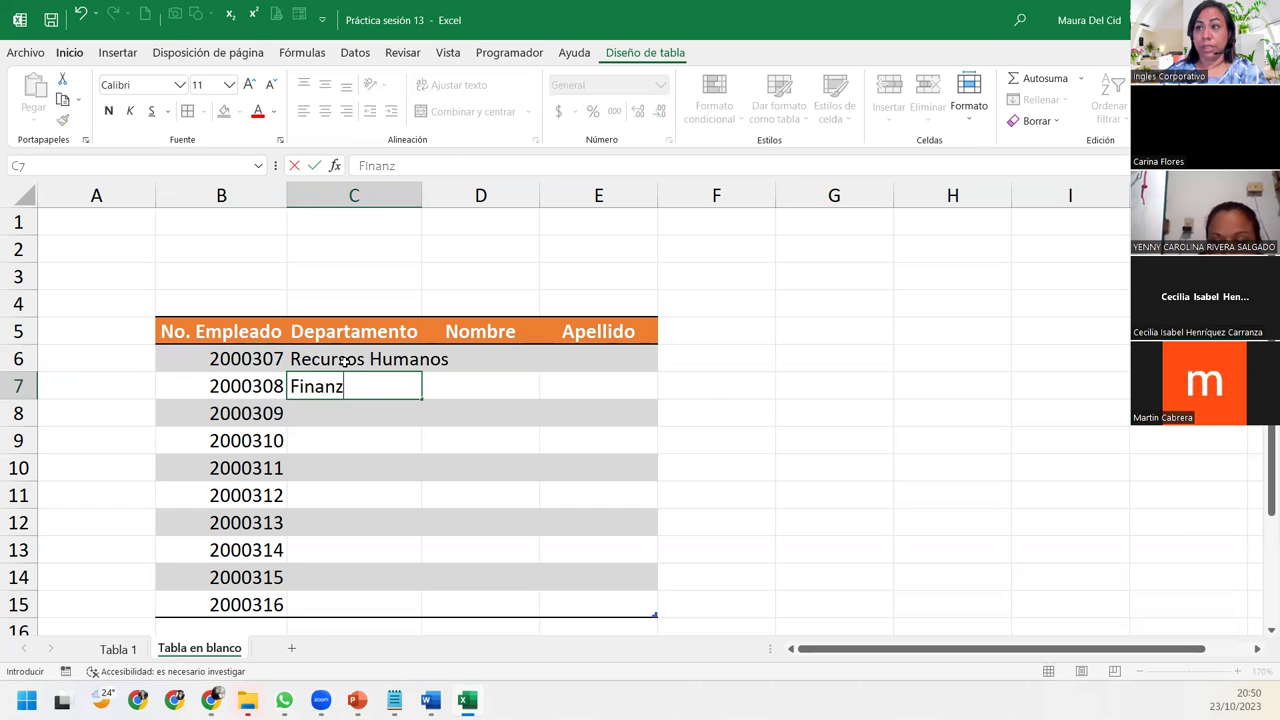
text(as)
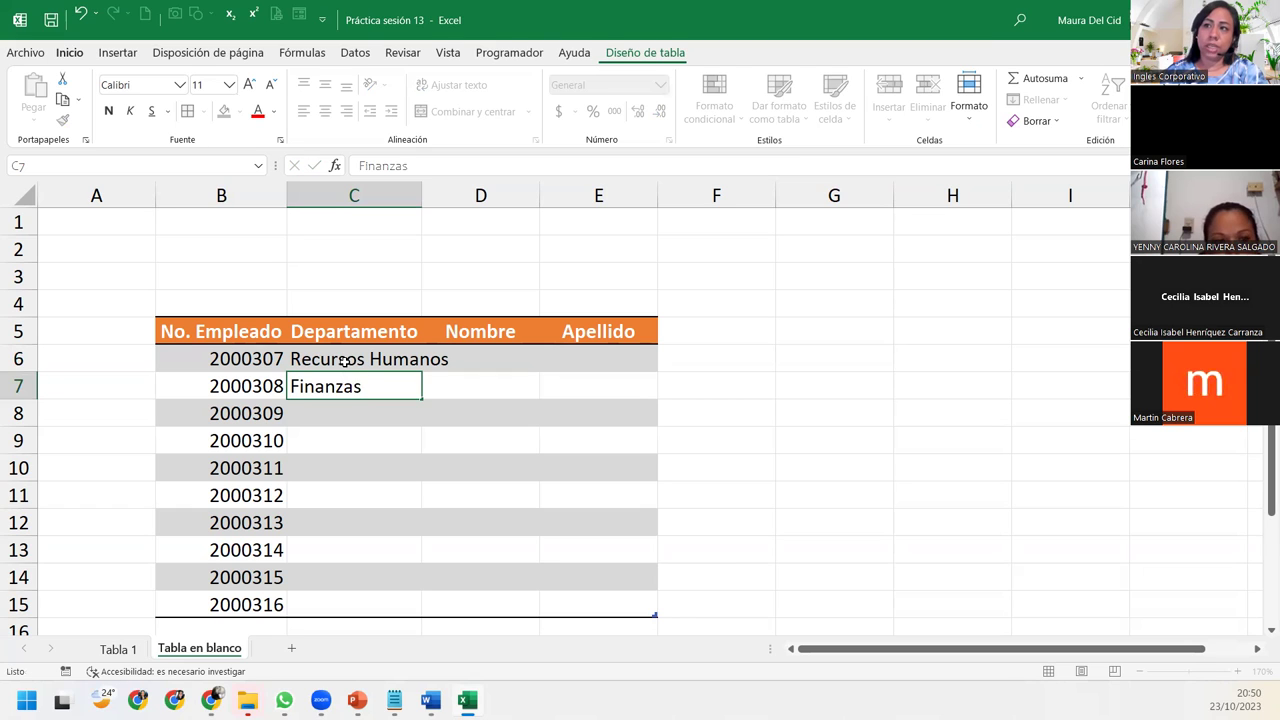
key(Return)
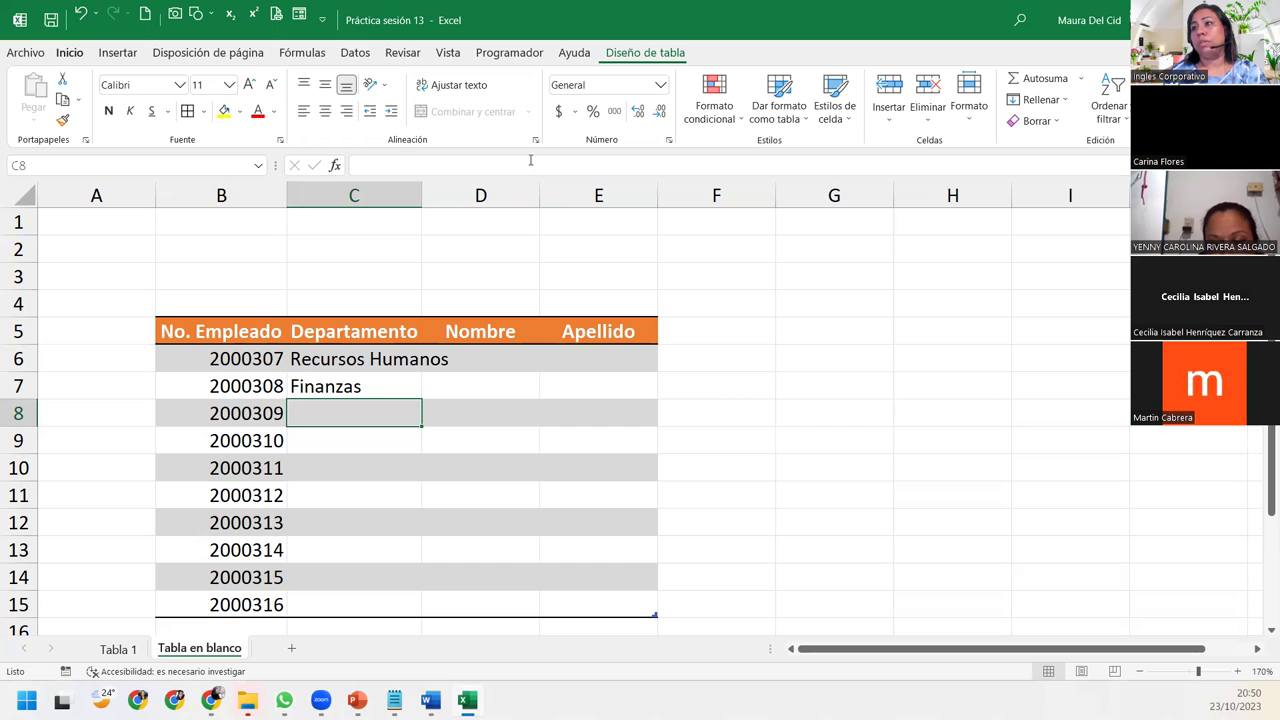
double_click(427, 197)
Step: Enter the first names and surnames for the first two employees
click(514, 358)
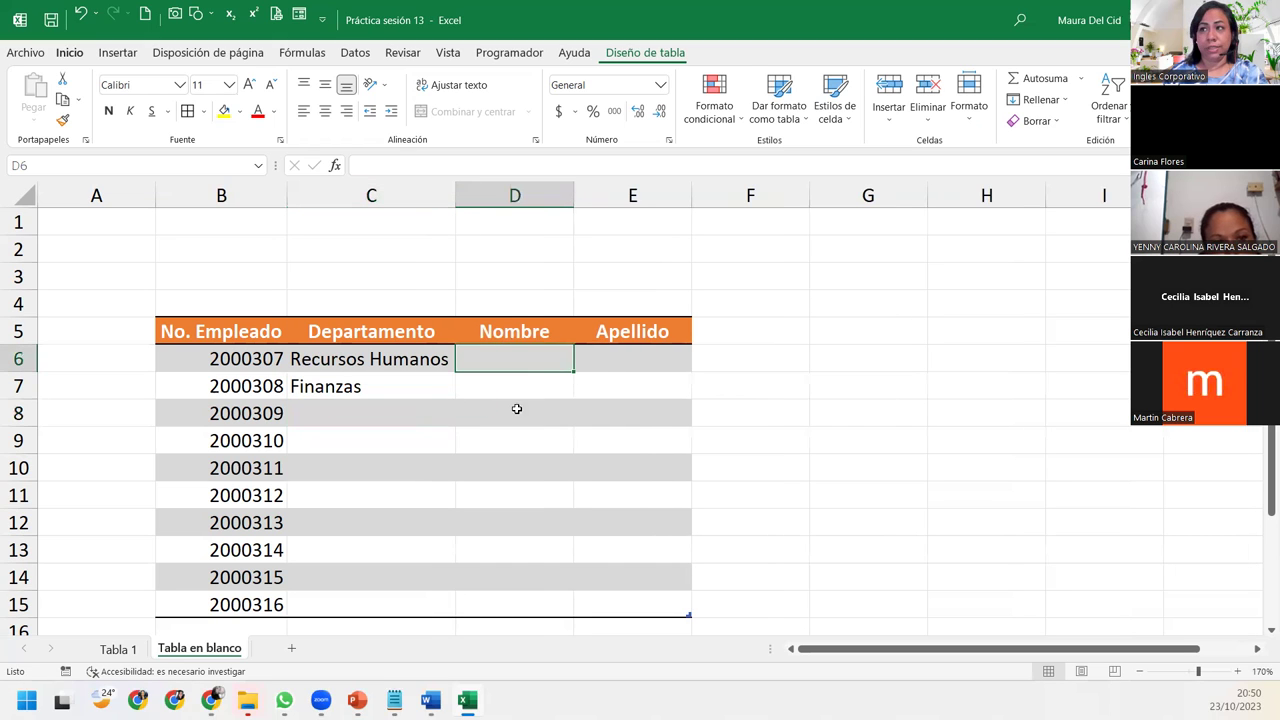
text(Andrea M)
key(BackSpace)
key(BackSpace)
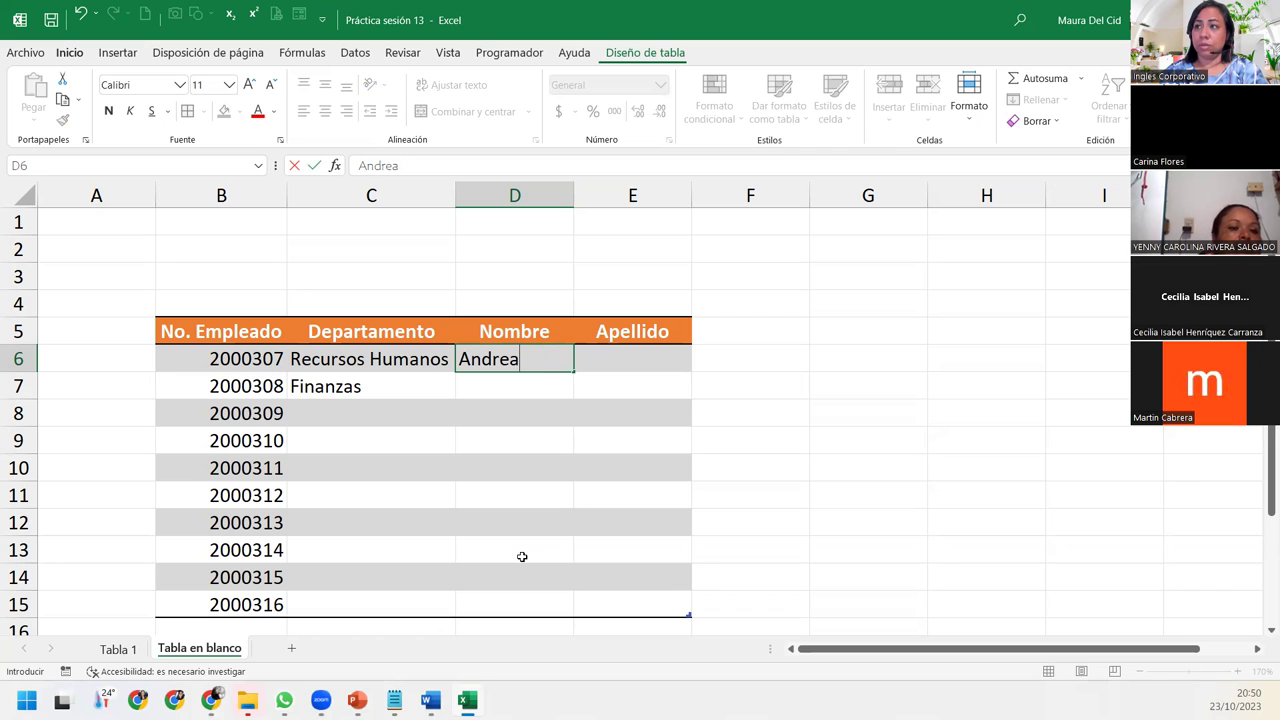
key(Tab)
text(Mend)
key(BackSpace)
text(ndoza)
key(Return)
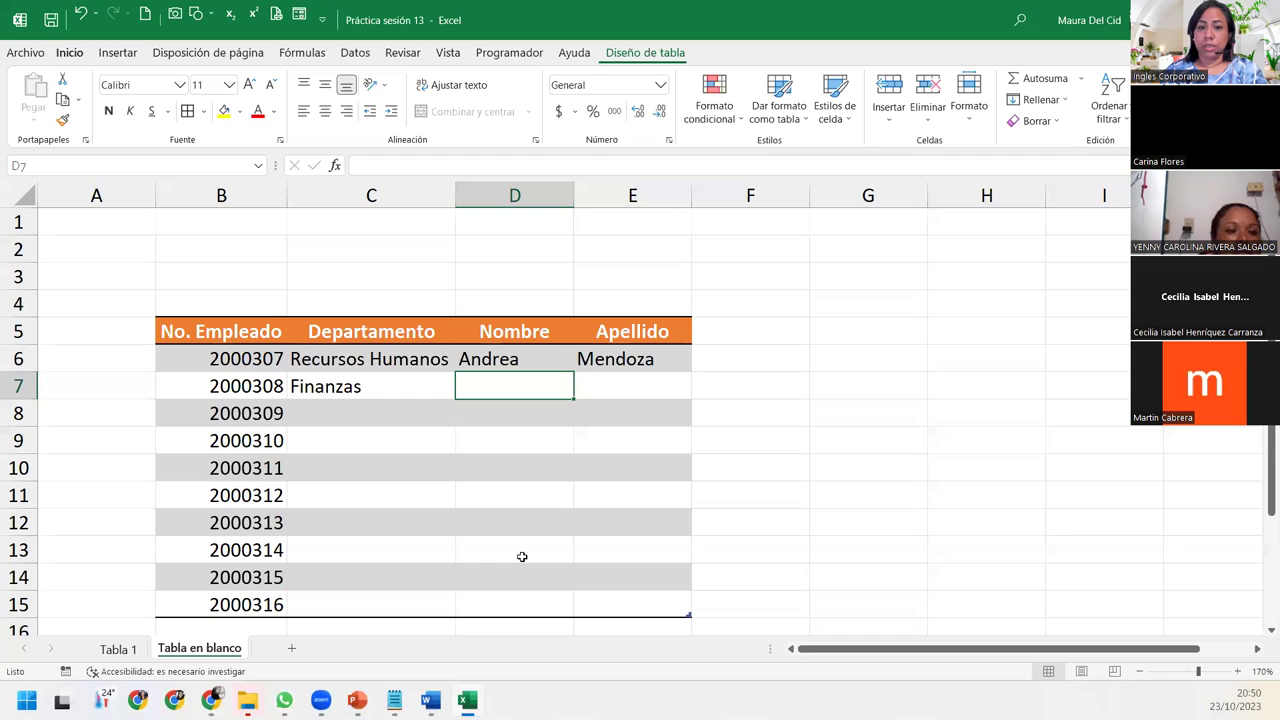
text(JUanc)
key(BackSpace)
text(Carlos)
key(Tab)
text(Hernández)
key(Return)
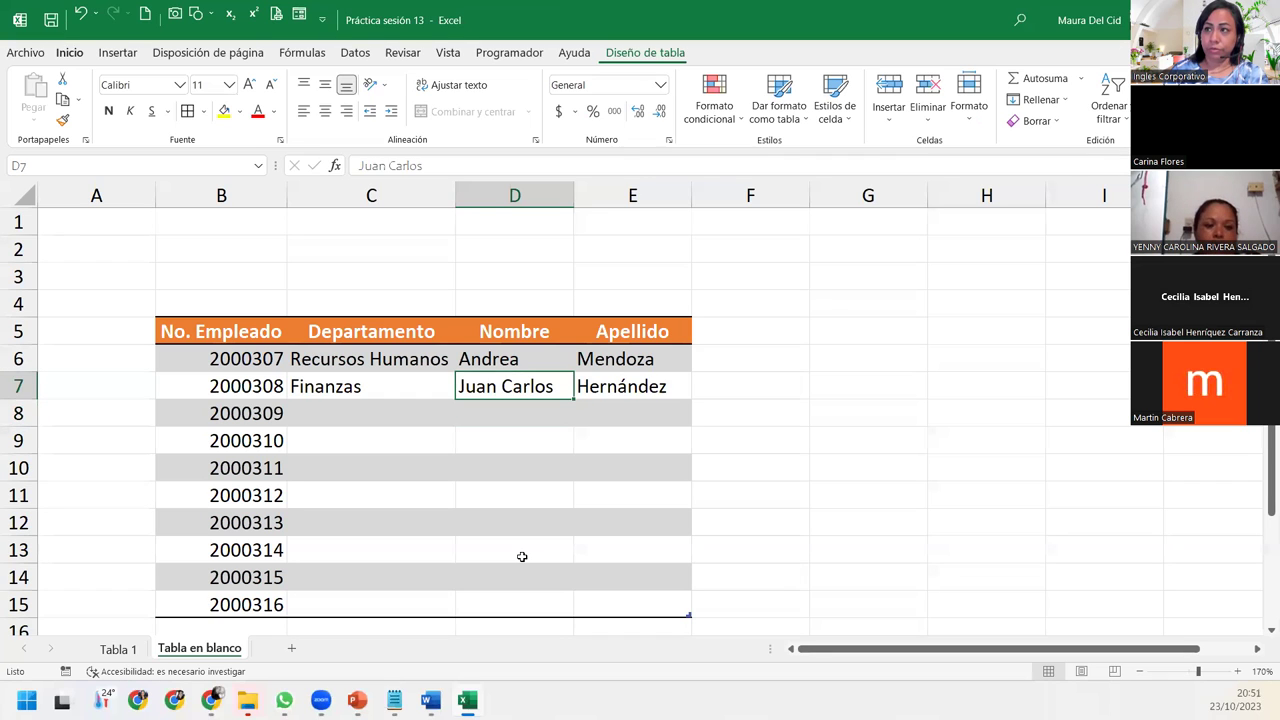
Step: Fill the next two employee rows with departments Informática and Marketing, plus first names and surnames
key(Left)
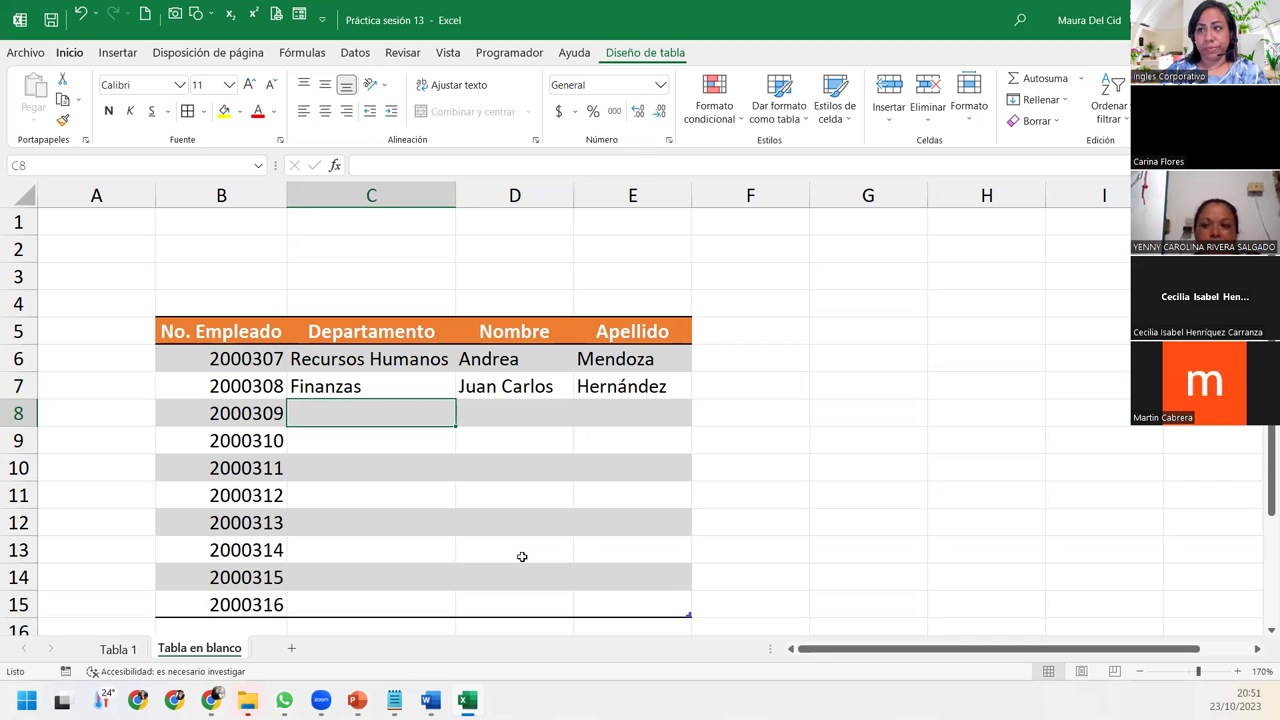
text(Inform)
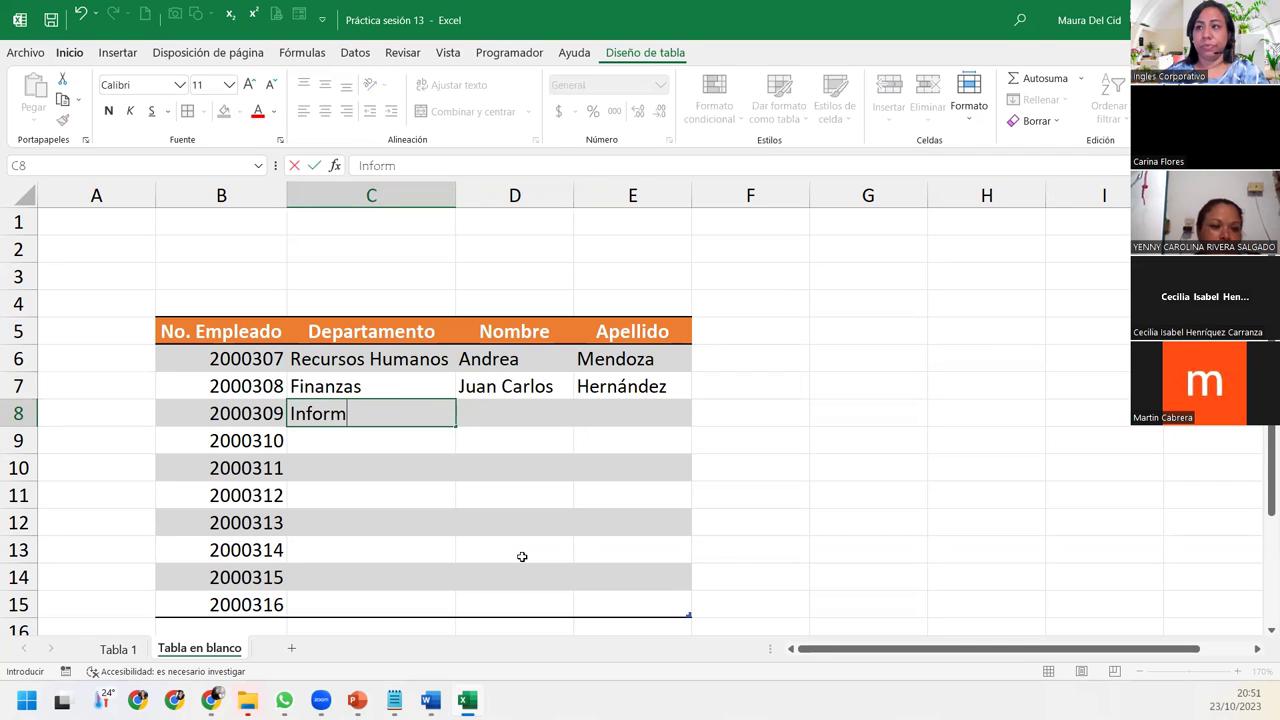
text(ática)
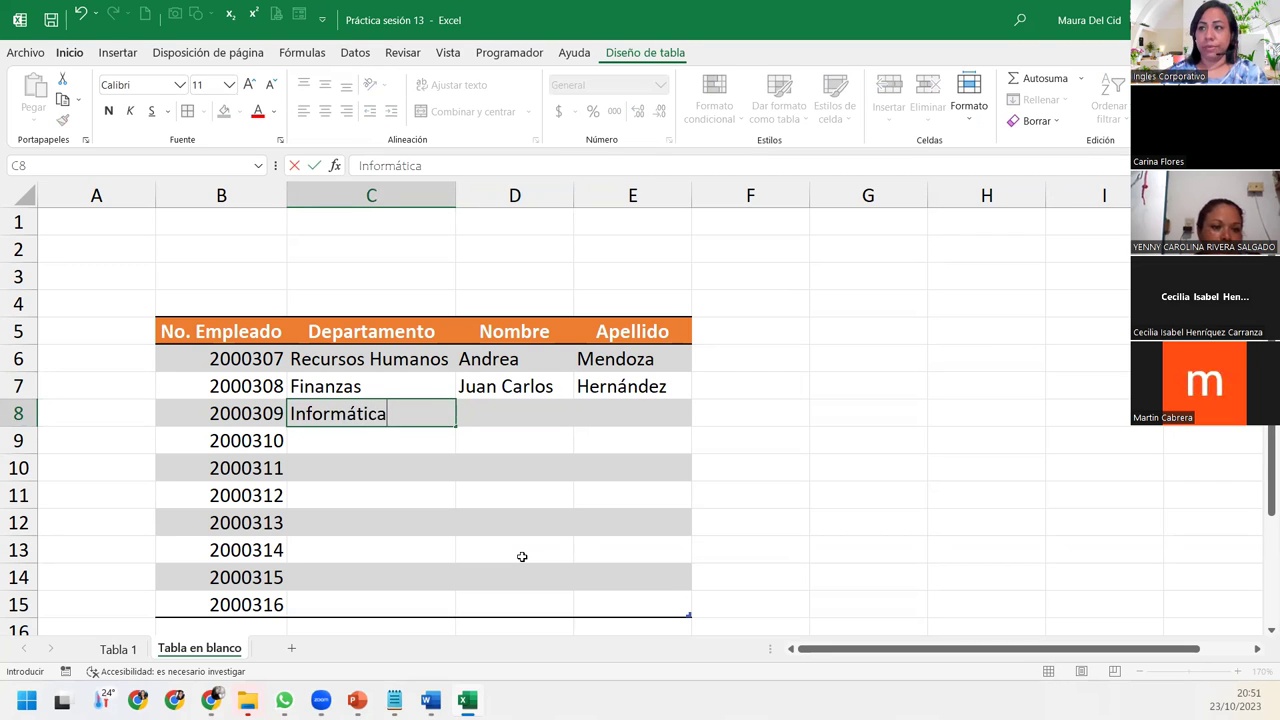
key(Tab)
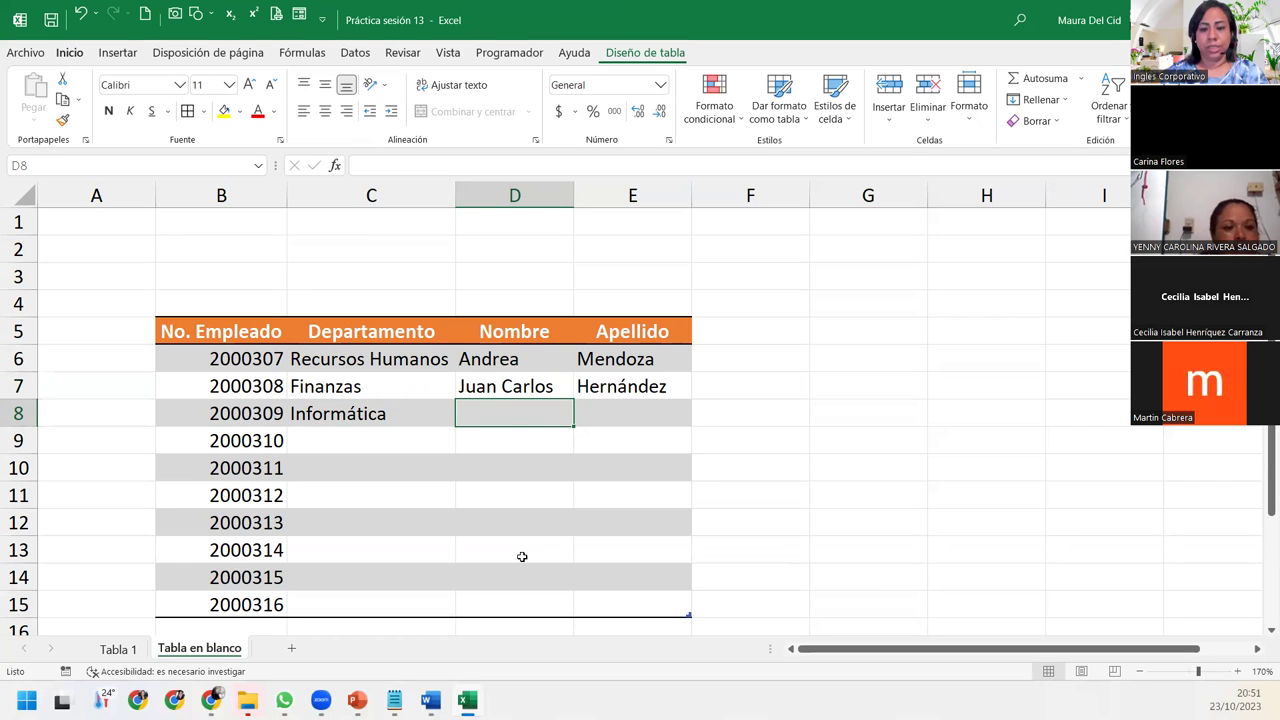
text(Arturo)
key(Tab)
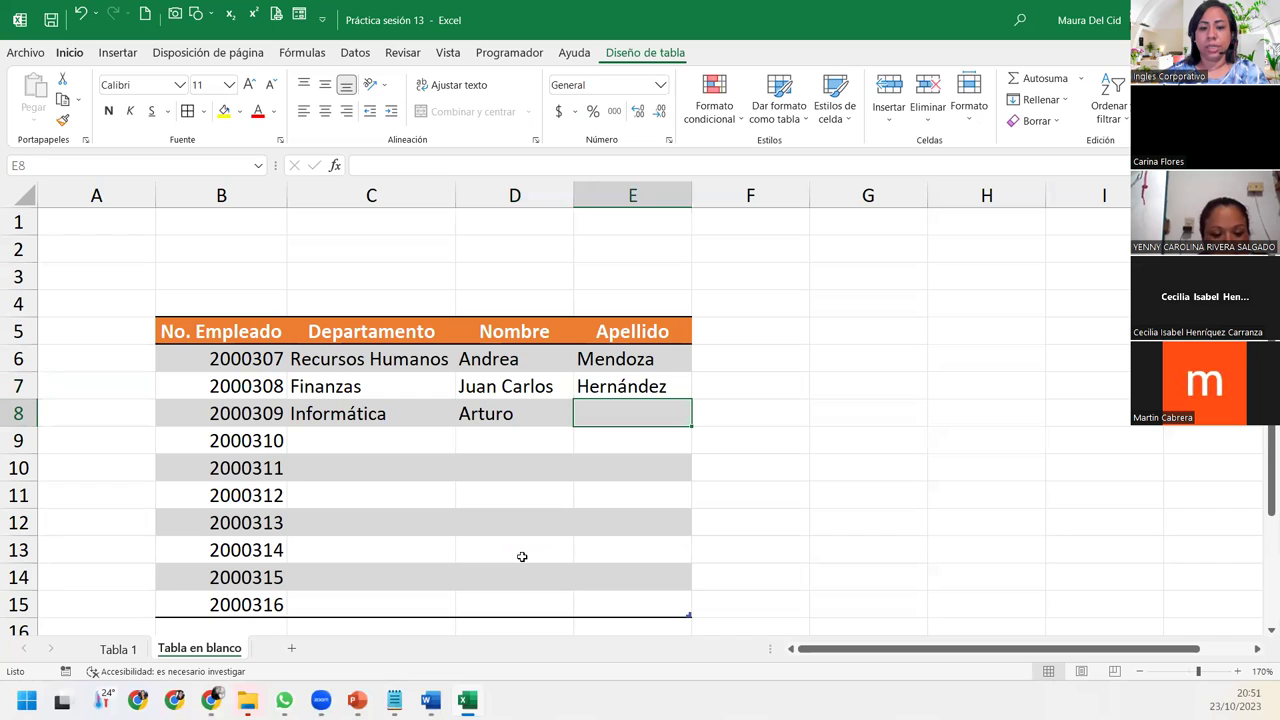
text(Bonilla)
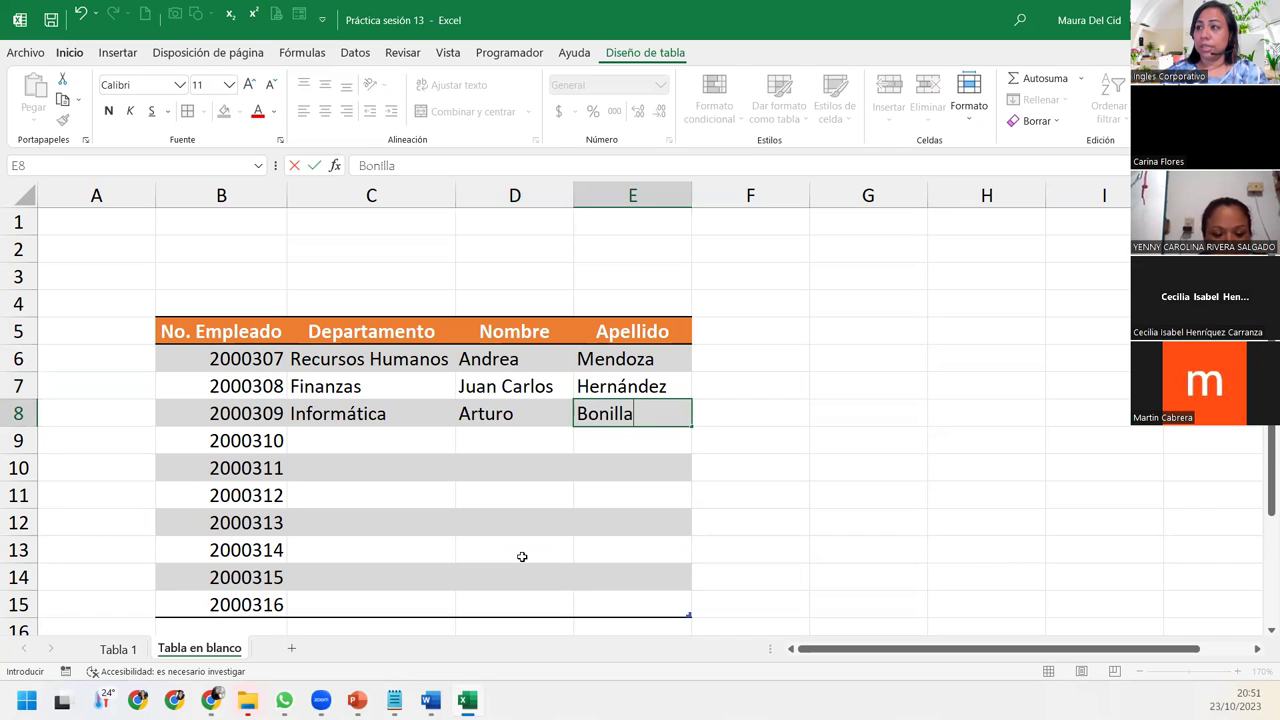
key(ctrl+Return)
key(Return)
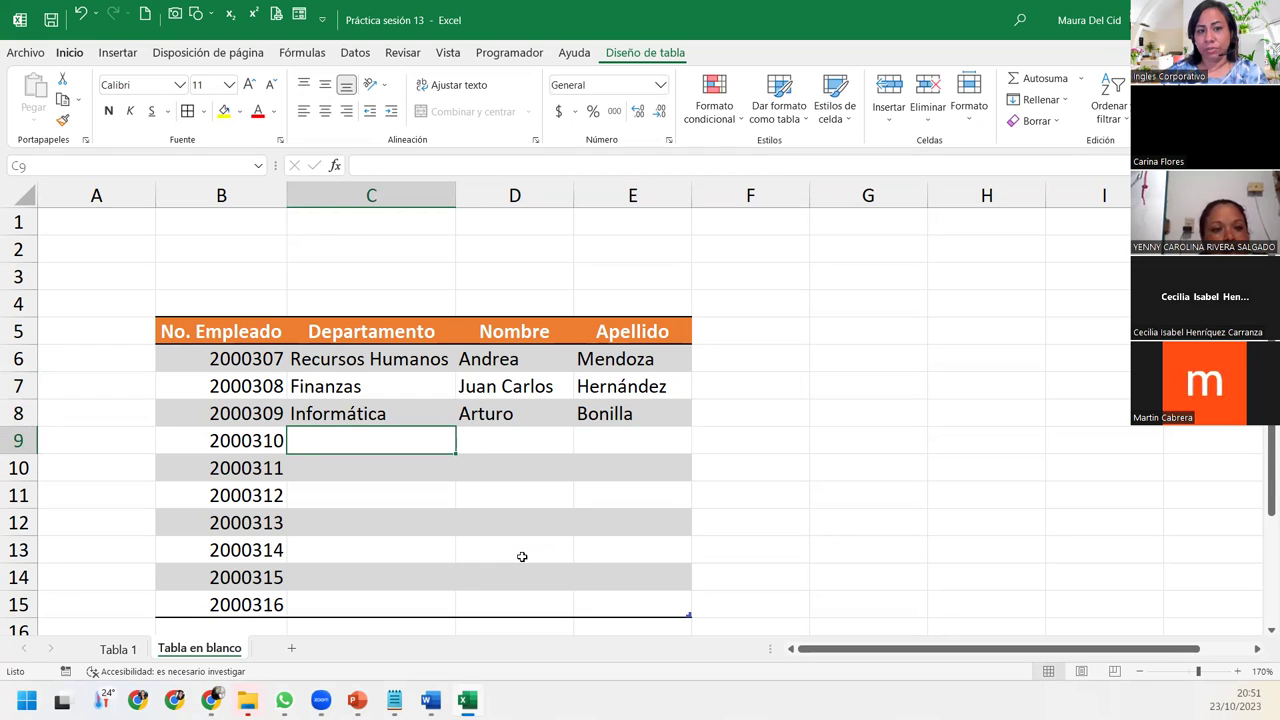
text(Marke)
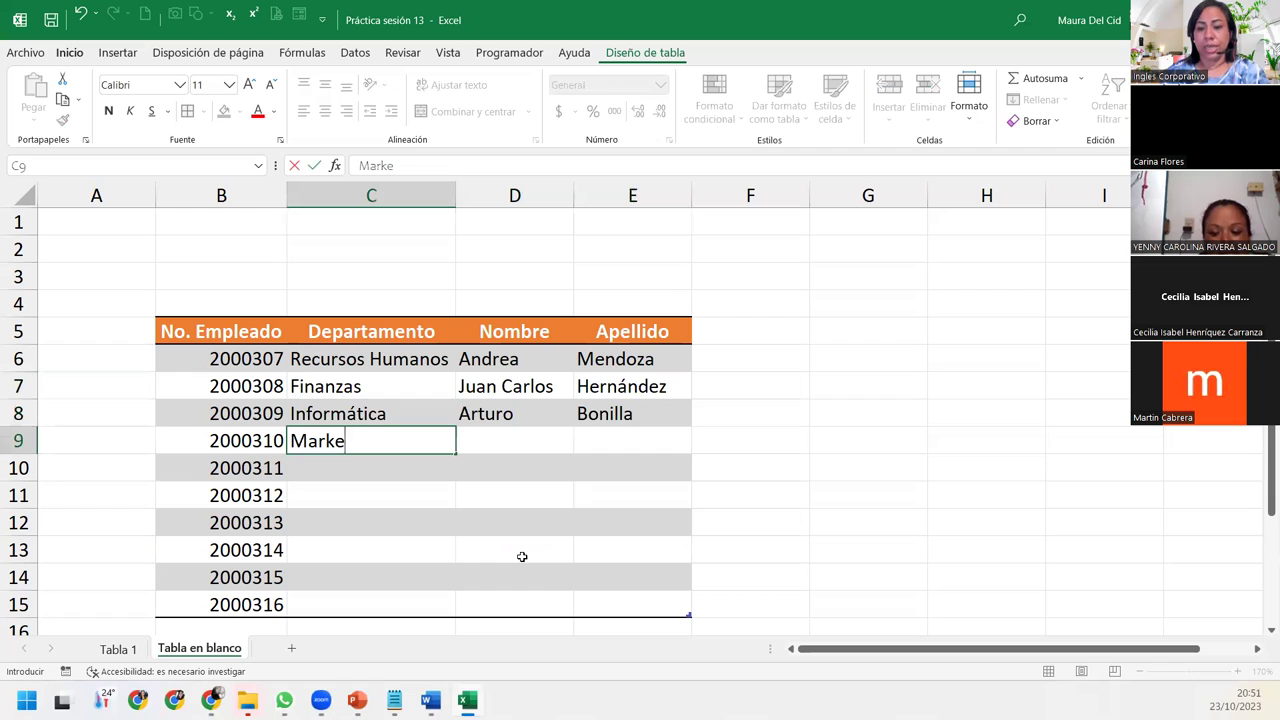
text(ting)
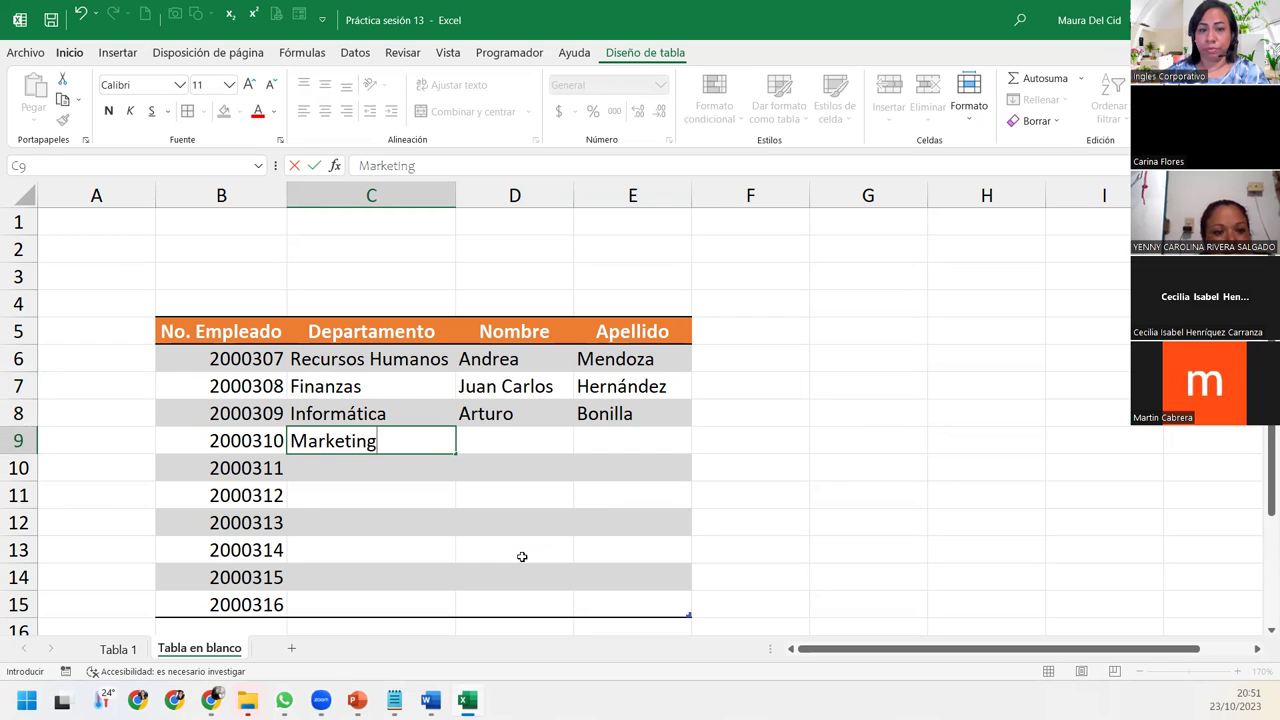
key(Tab)
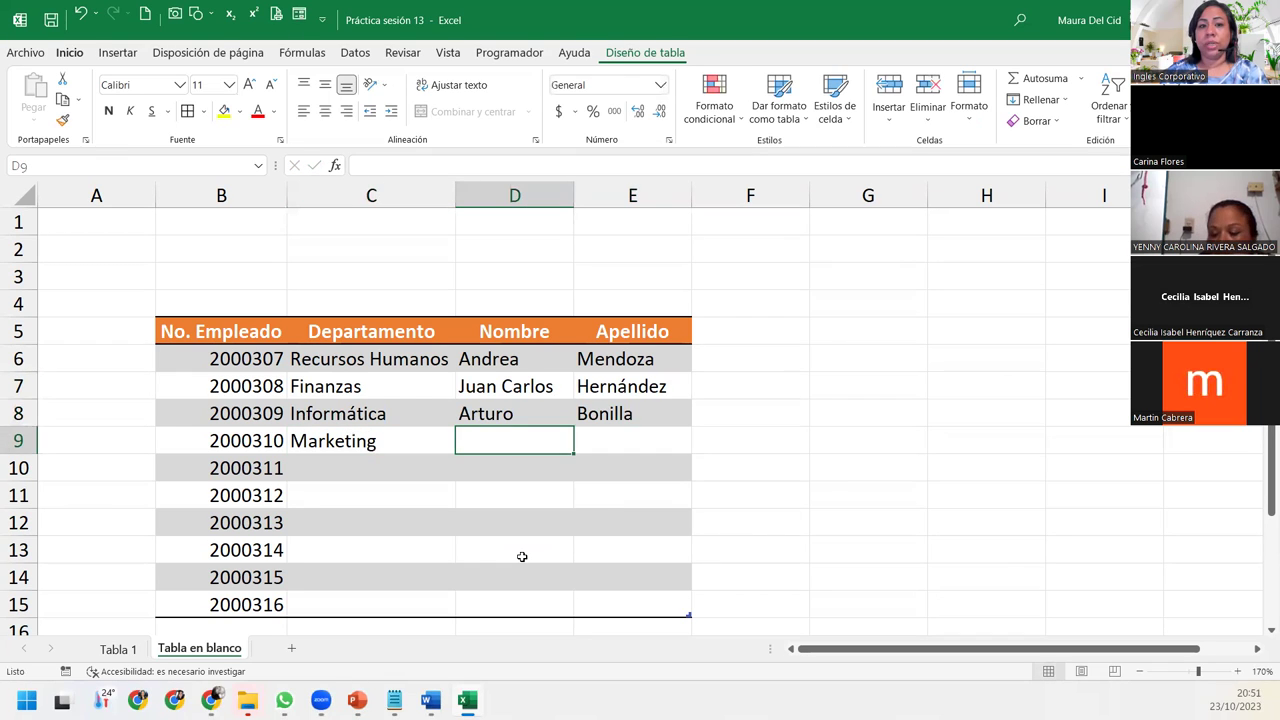
text(Claudia)
key(Tab)
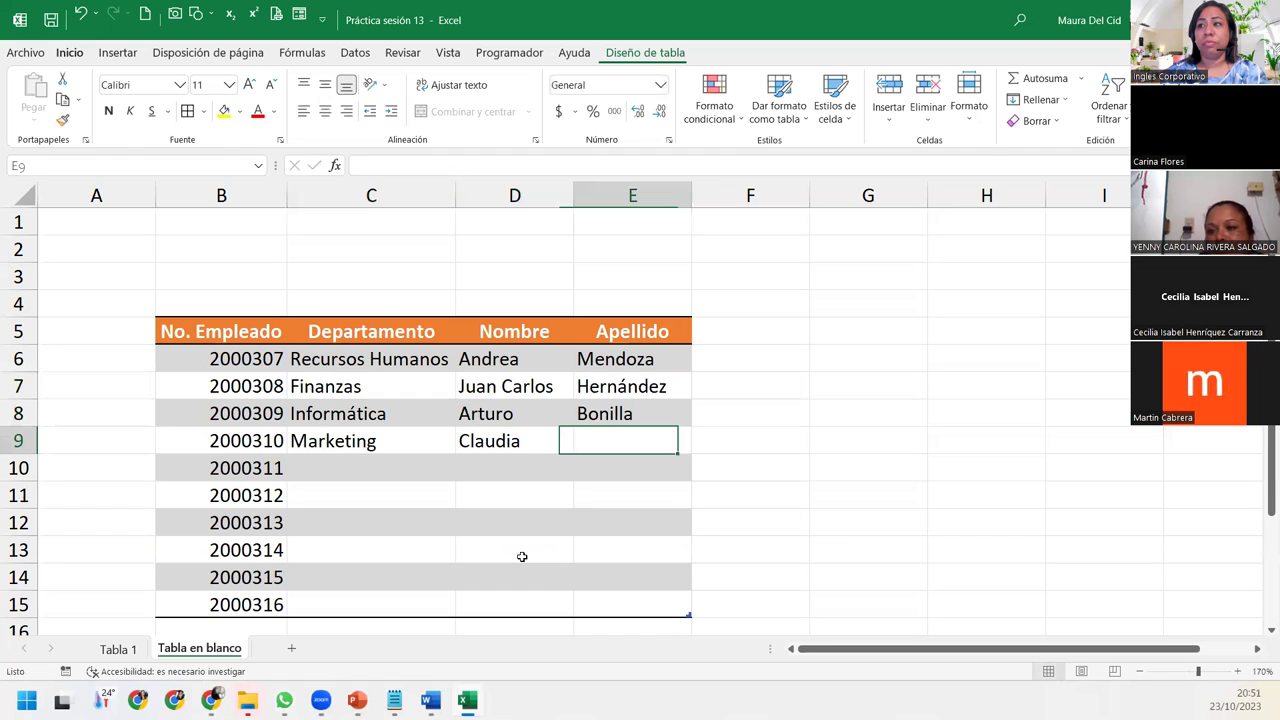
text(C)
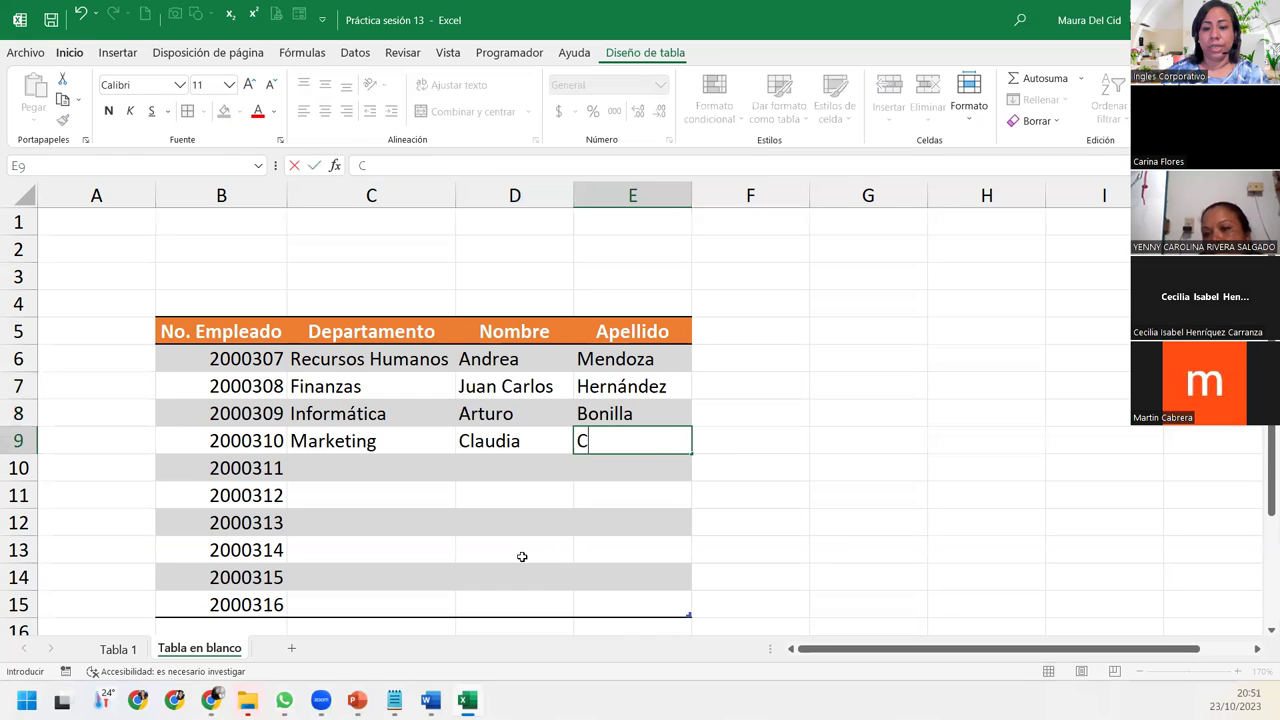
text(amacho)
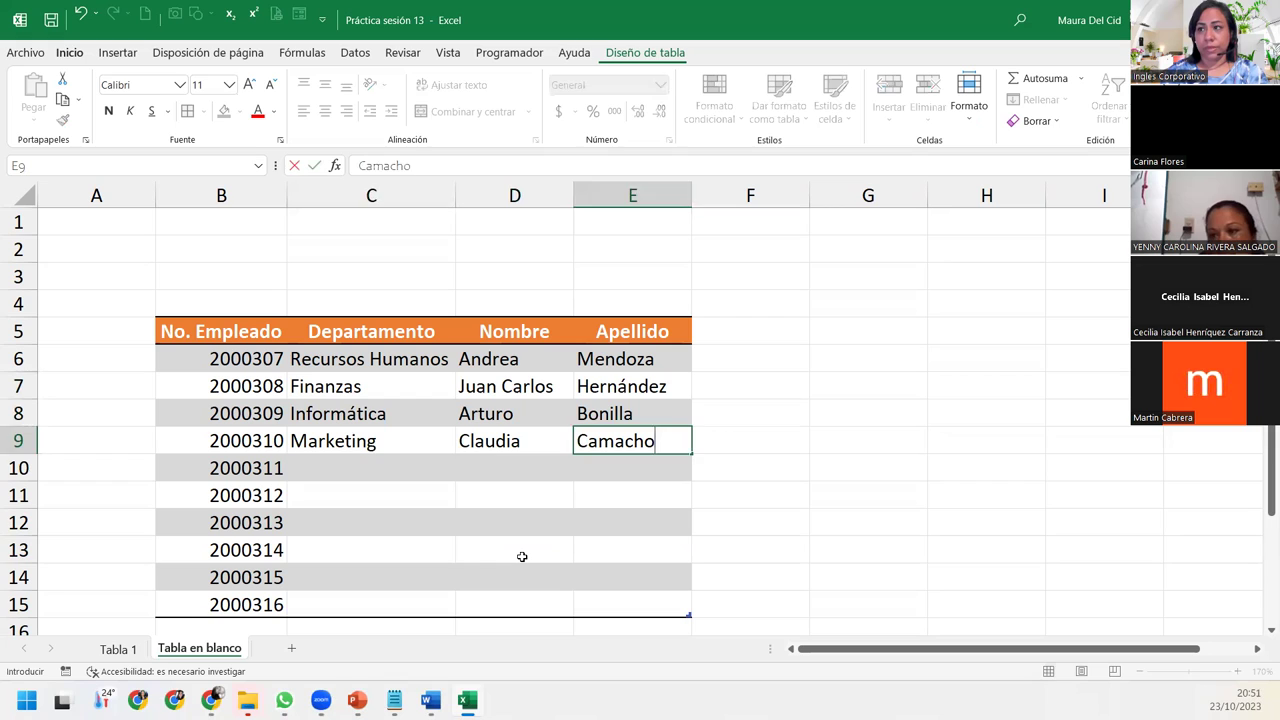
key(Return)
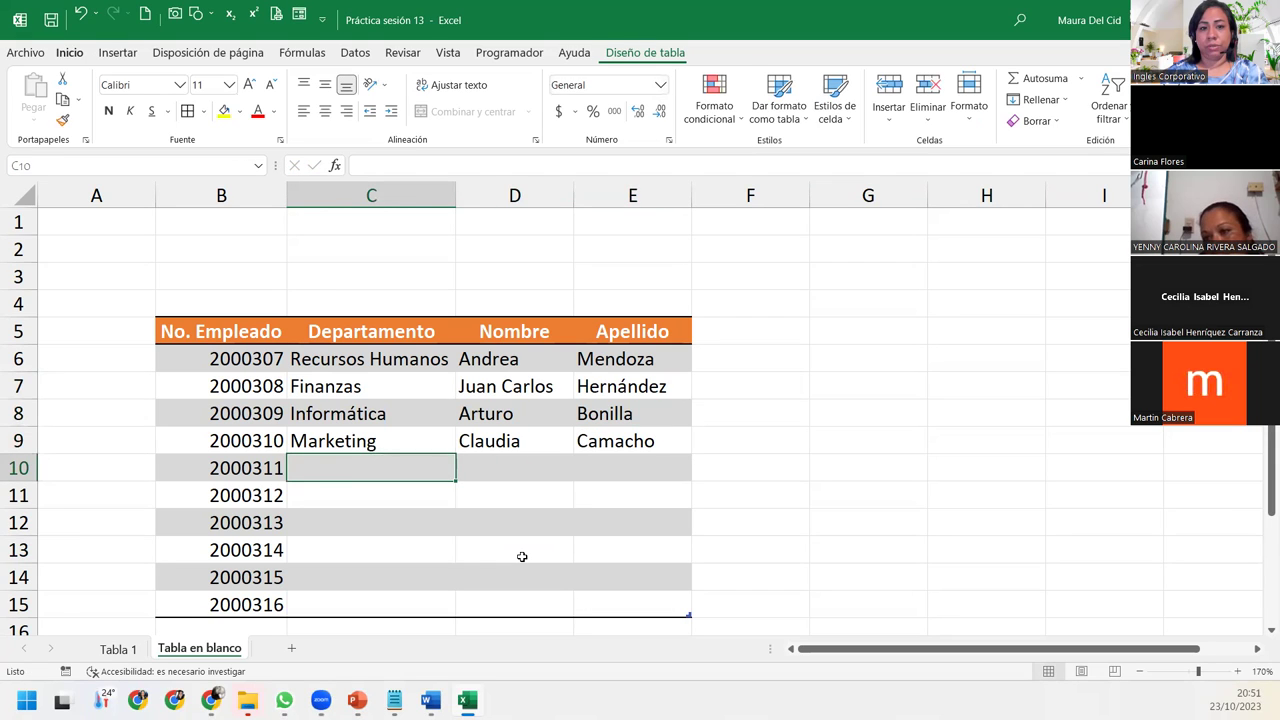
Step: Enter Dirección General, then AutoComplete Finanzas, Finanzas, Marketing, Recursos Humanos and Informática for the remaining rows
text(Dirección H)
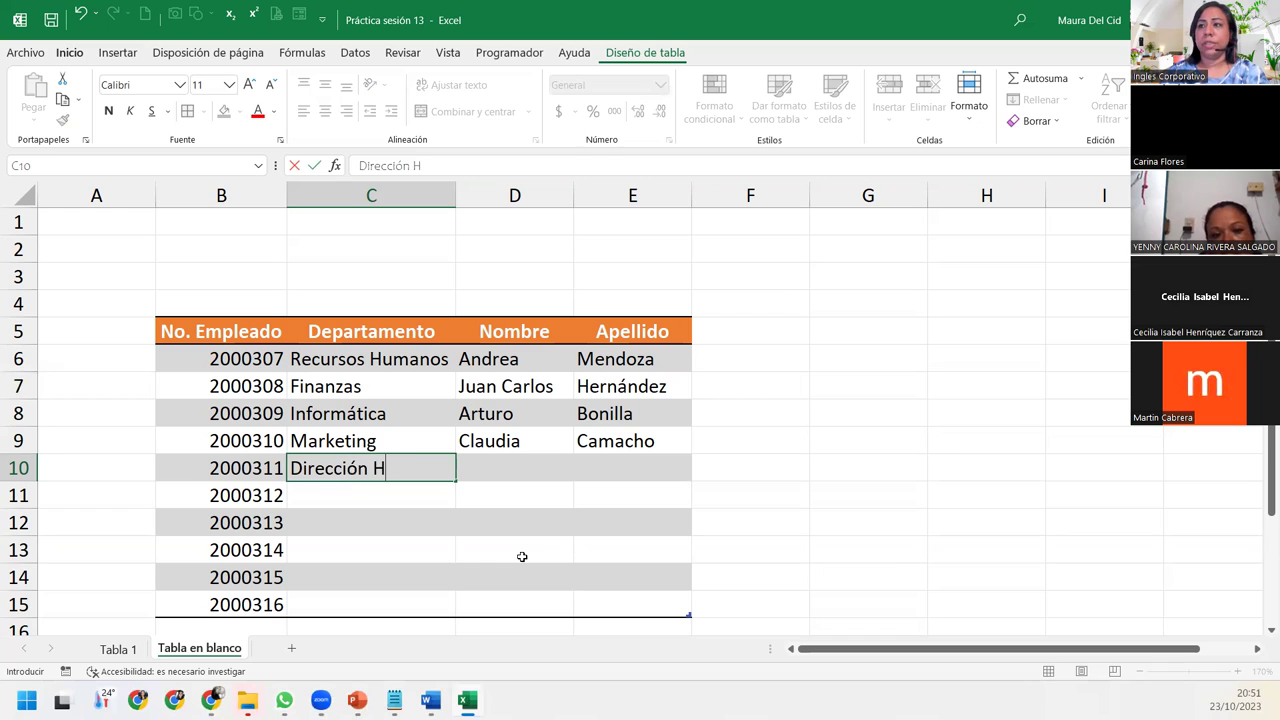
key(BackSpace)
text(General)
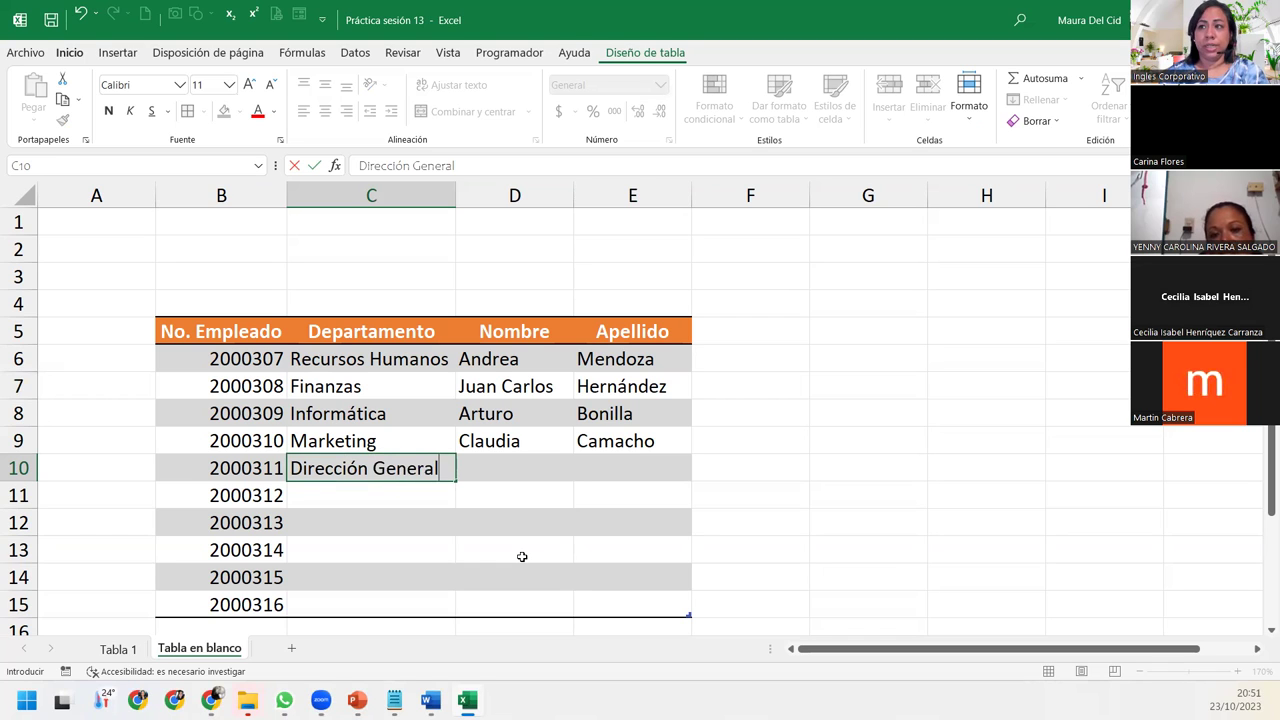
key(Return)
text(Finanzas)
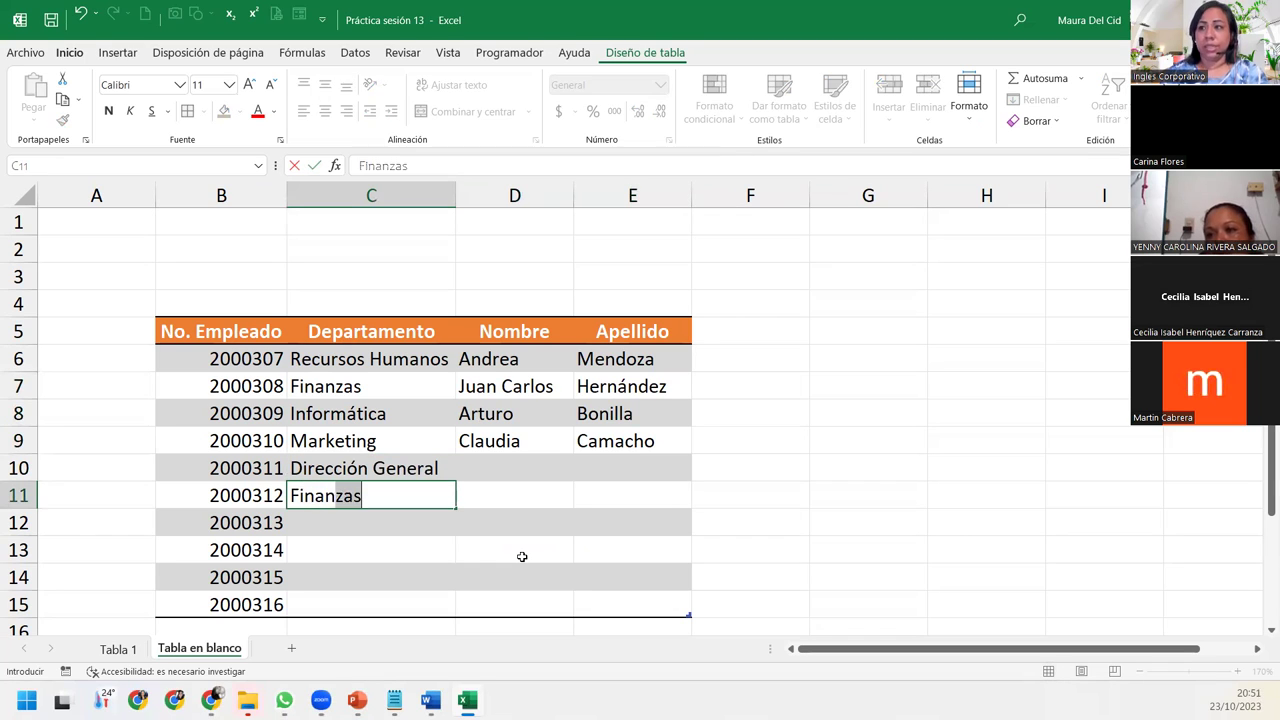
key(Return)
text(Finanzas)
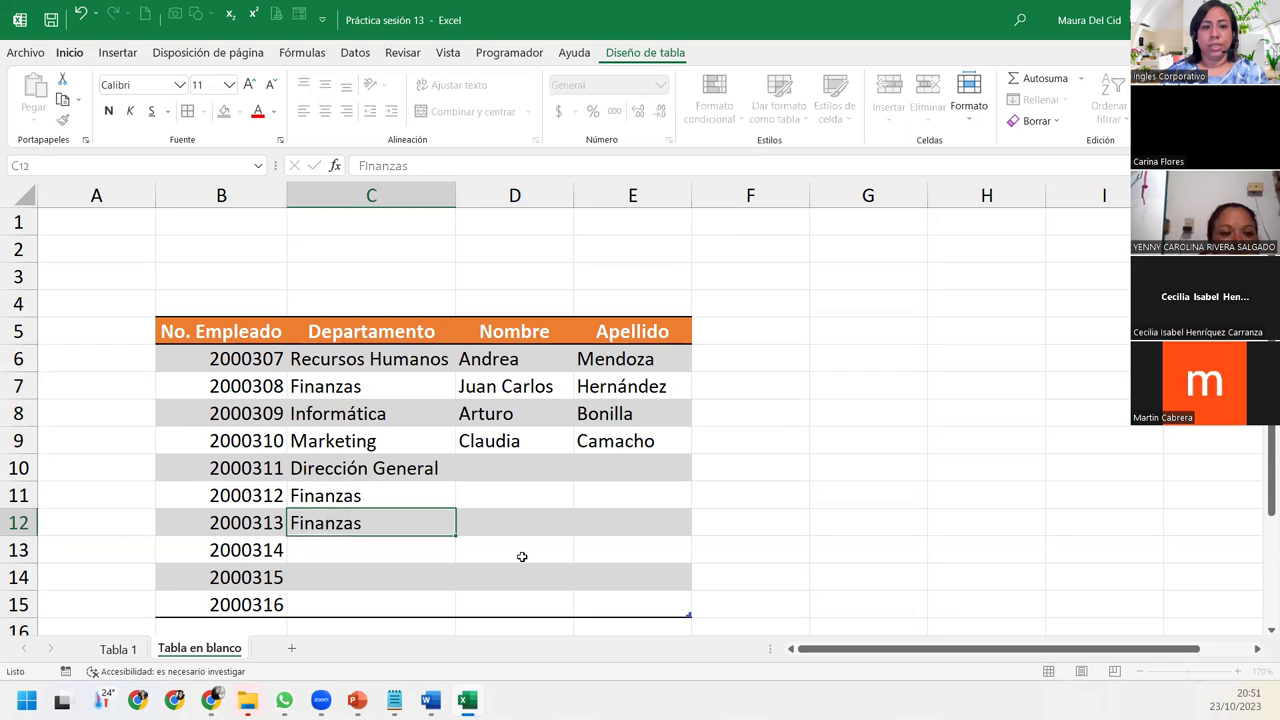
key(Return)
text(Marketing)
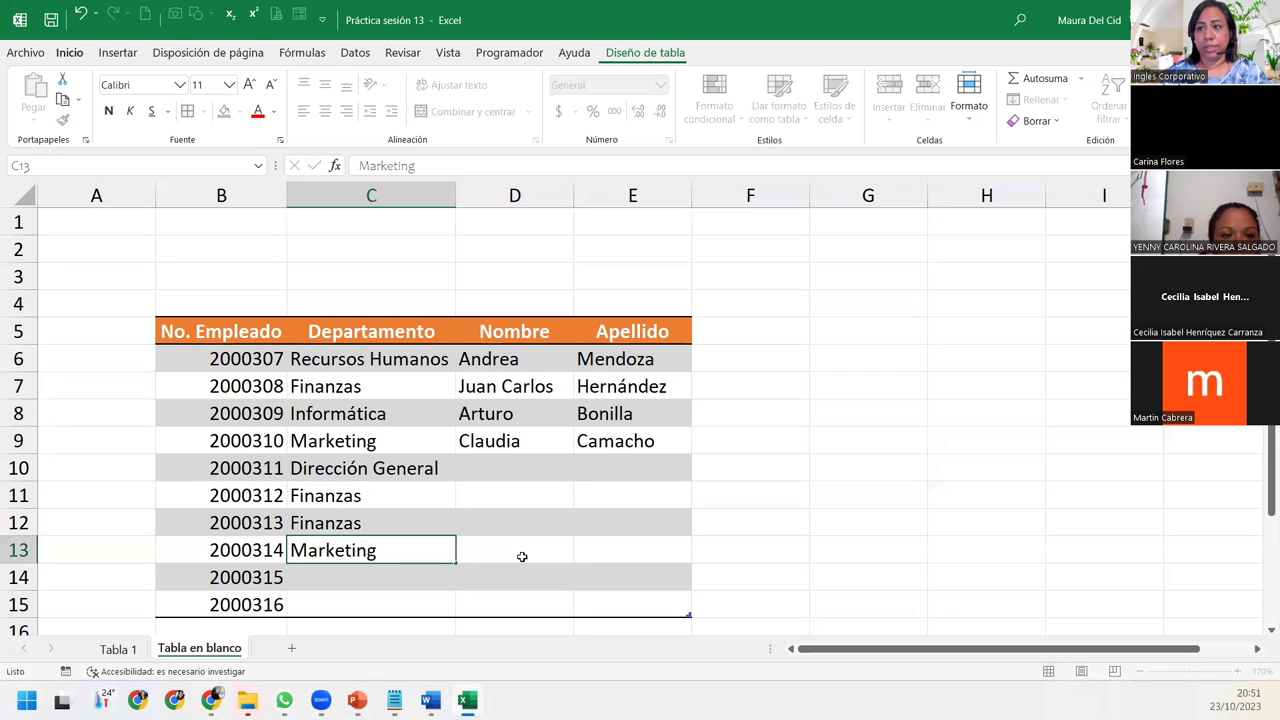
key(Return)
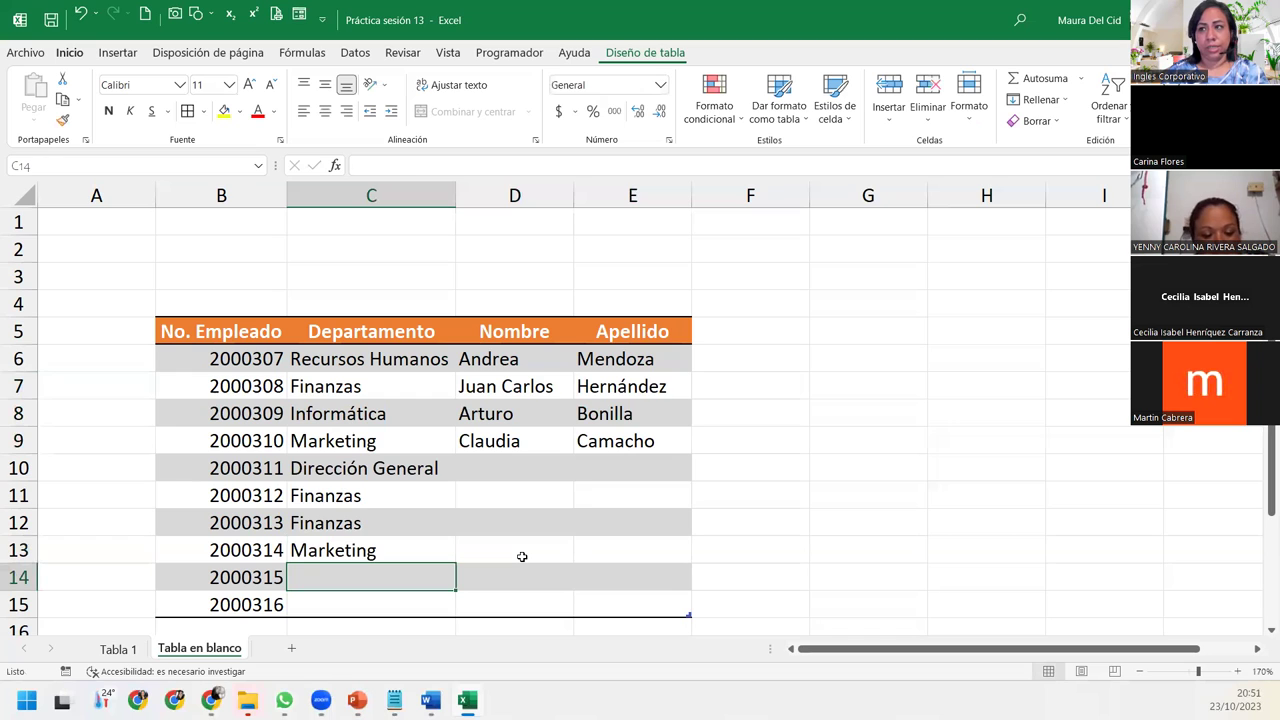
text(Recursos Humanos)
key(Return)
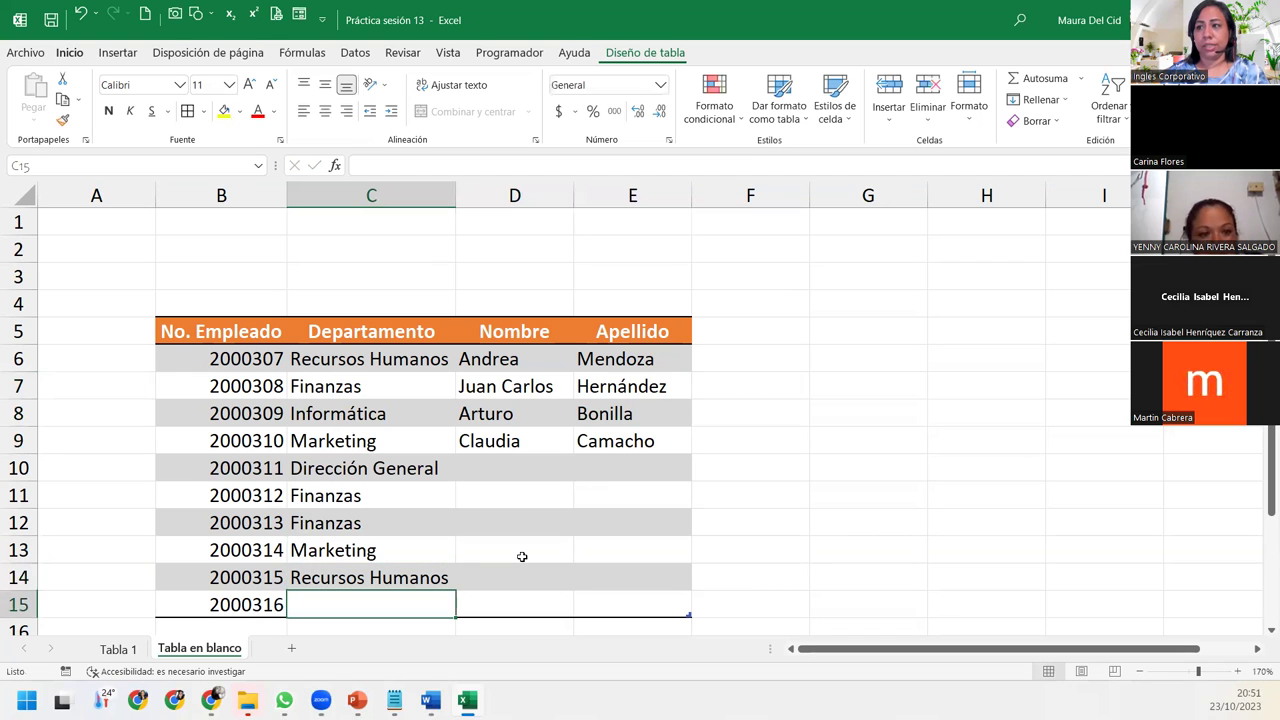
text(Informática)
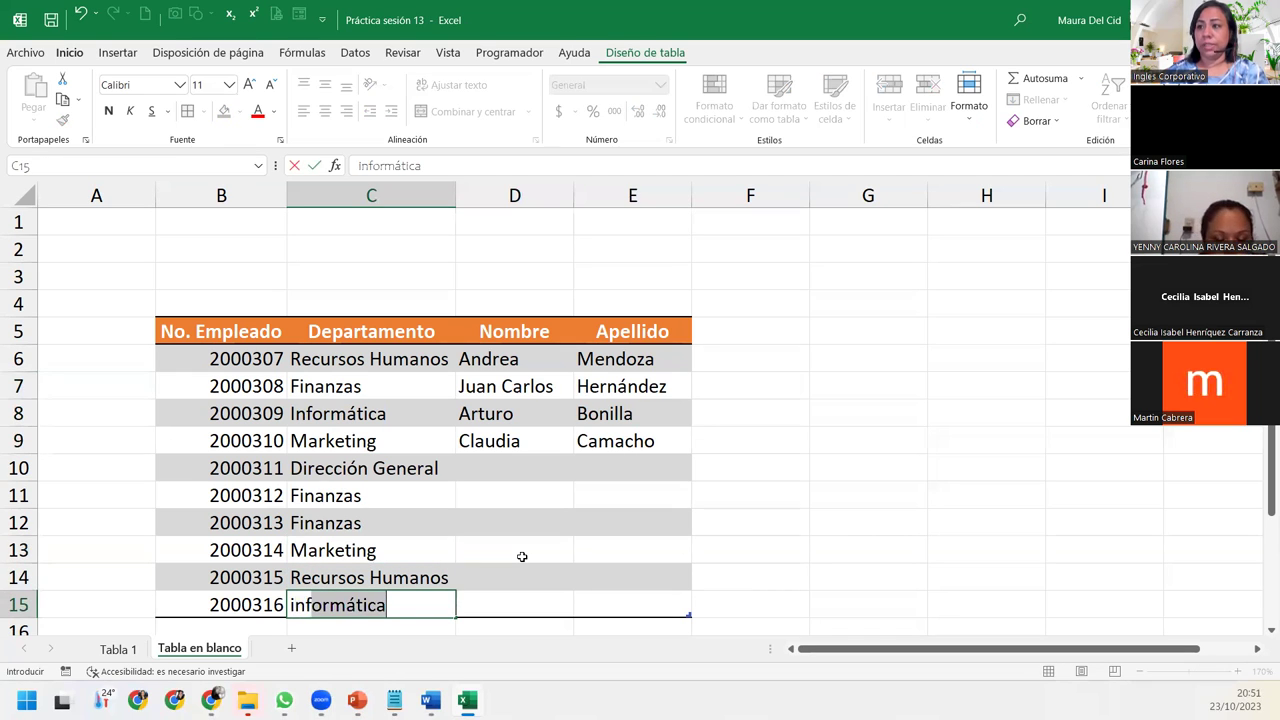
key(Tab)
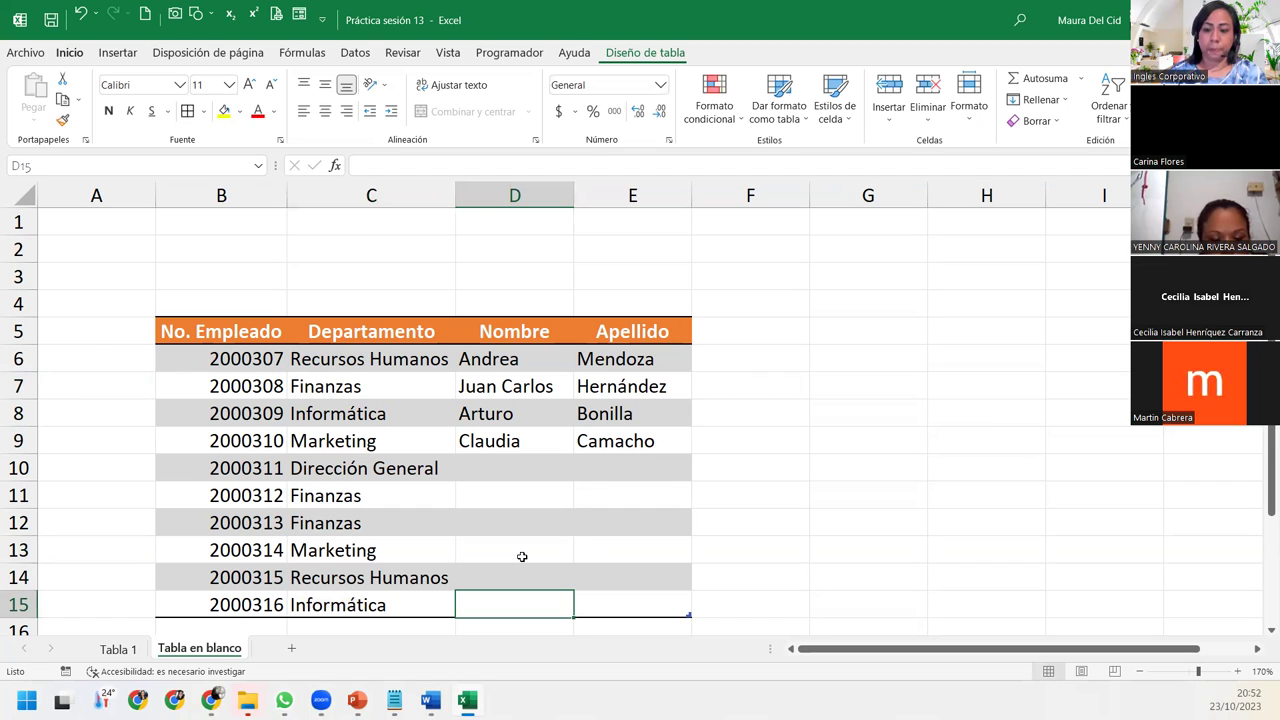
key(Up)
key(Up)
key(Up)
key(Up)
key(Up)
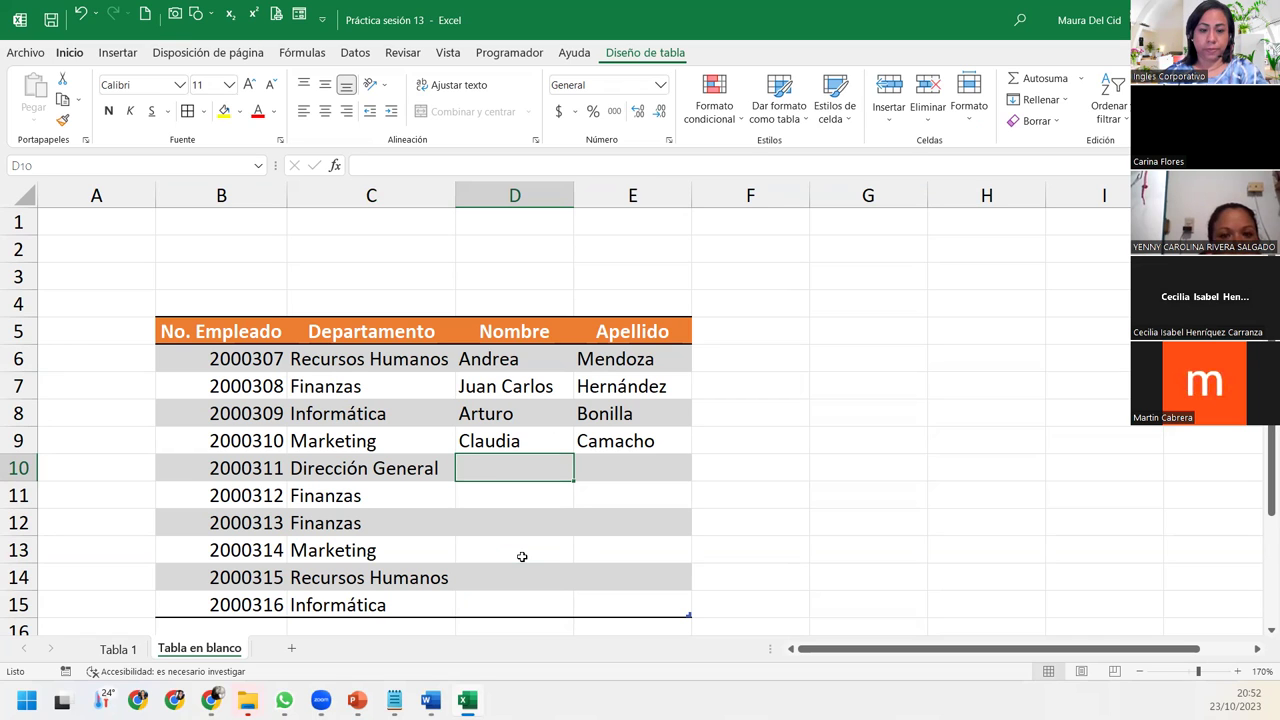
Step: Enter the first names and surnames for rows 10 and 11, correcting a surname typo
text(Jacob)
key(Tab)
text(Saem)
key(BackSpace)
key(BackSpace)
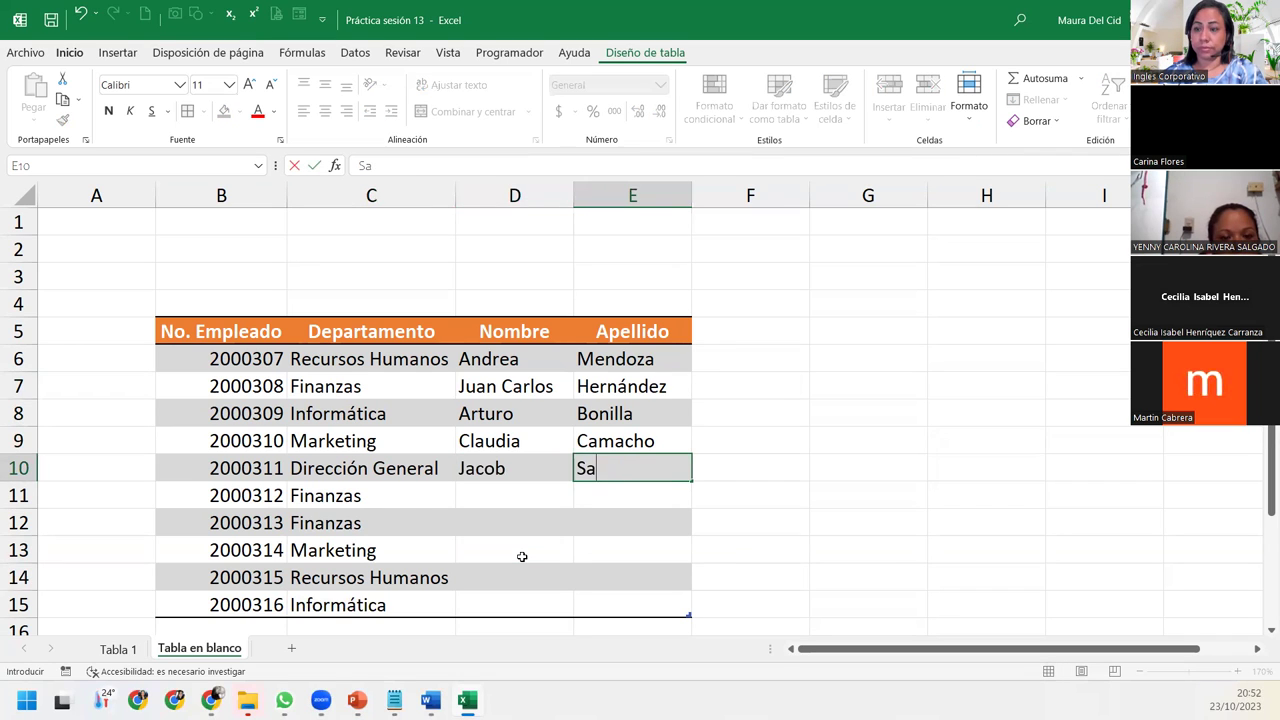
text(rmiento)
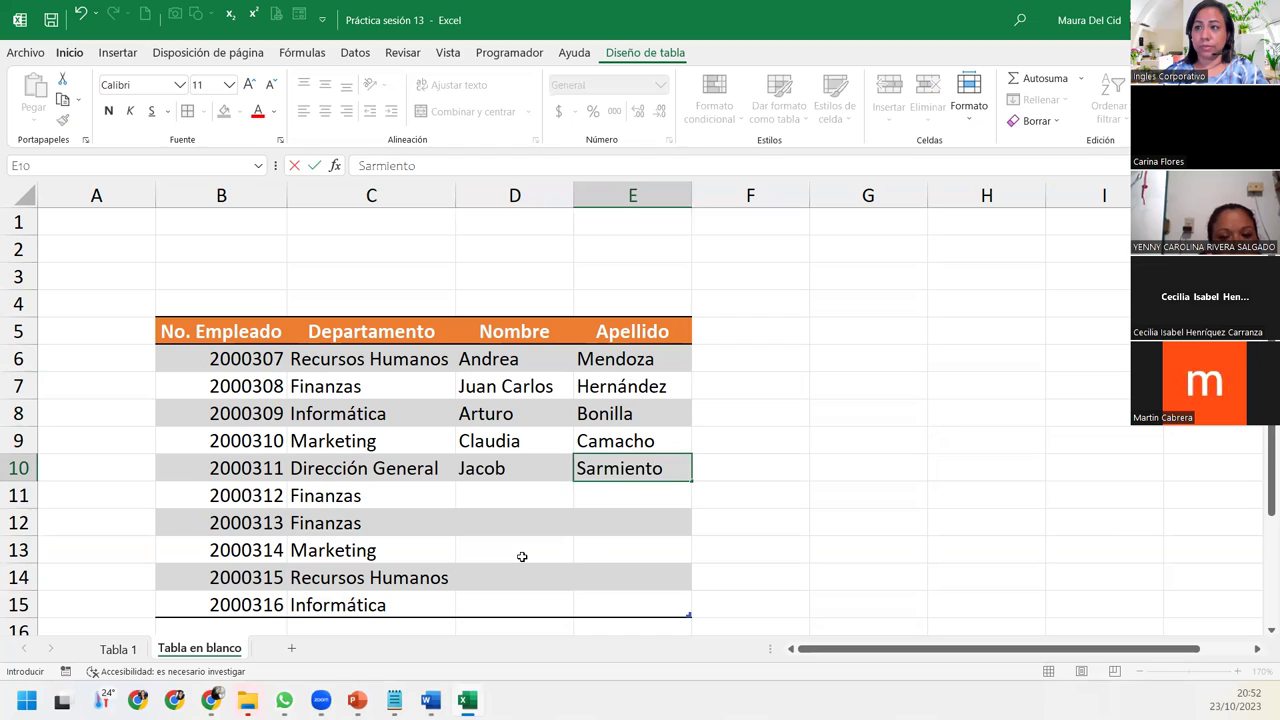
key(Return)
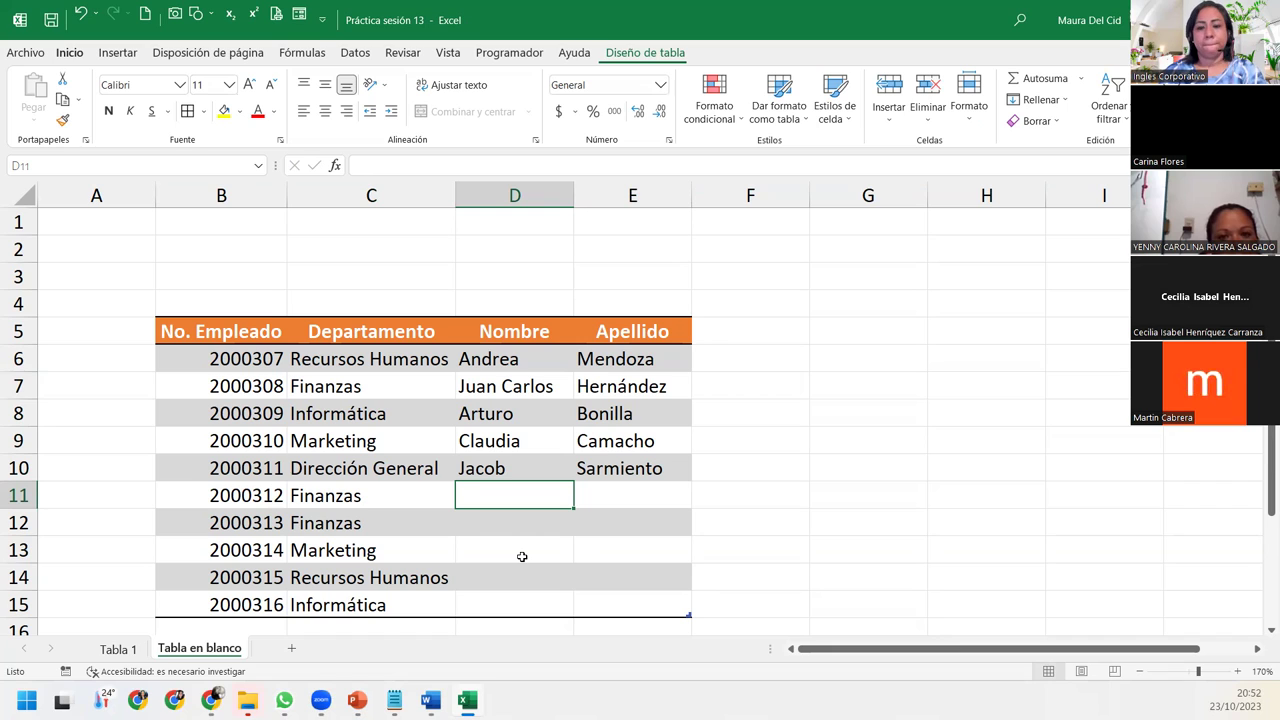
text(Isidro)
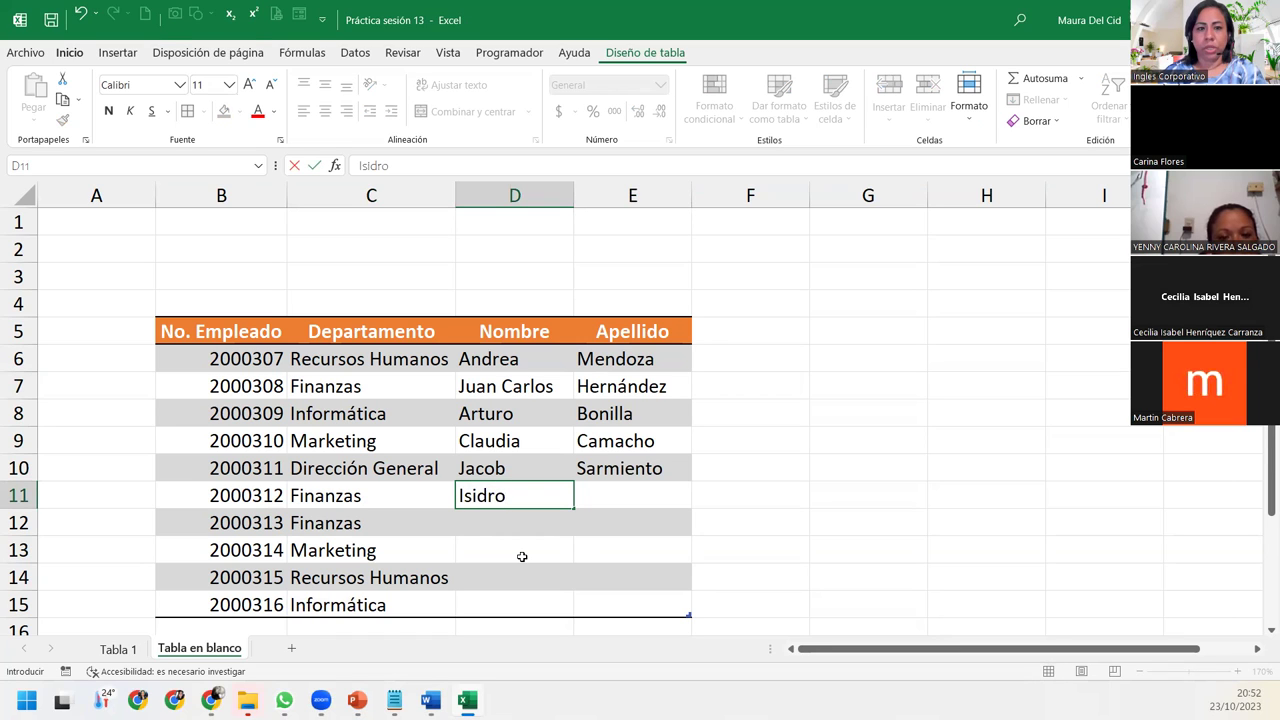
key(Tab)
text(J)
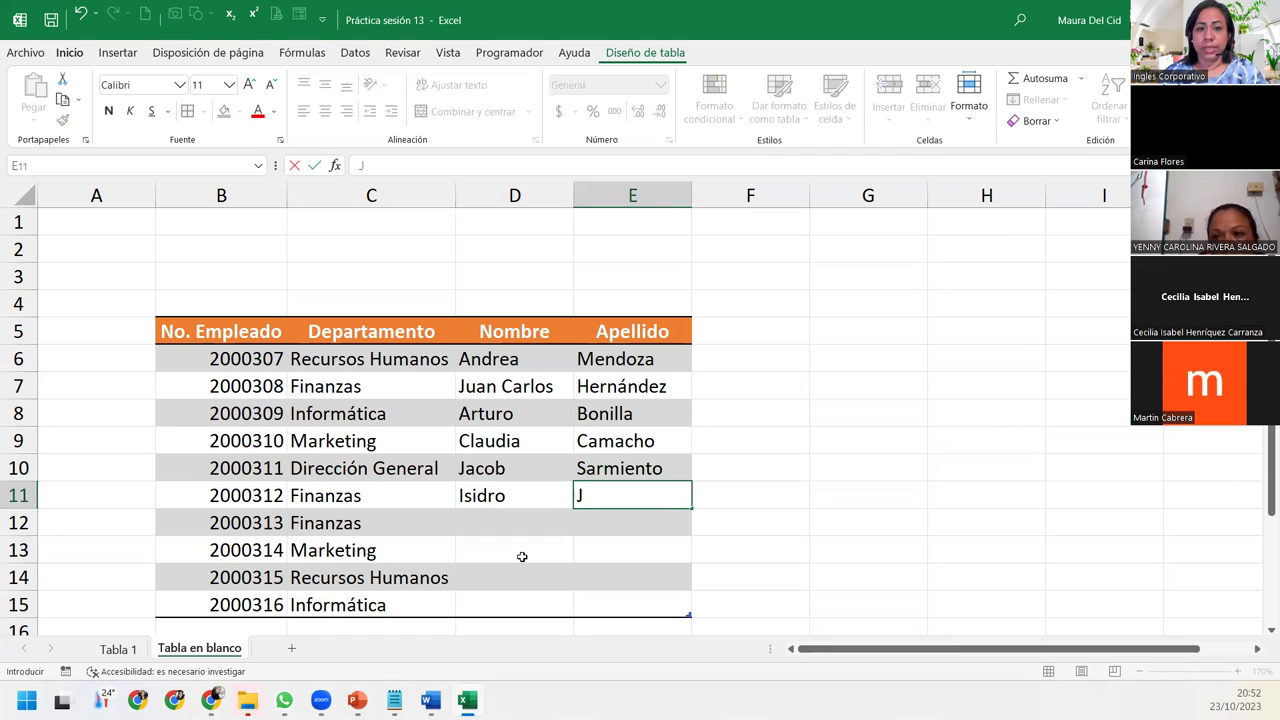
text(iménez)
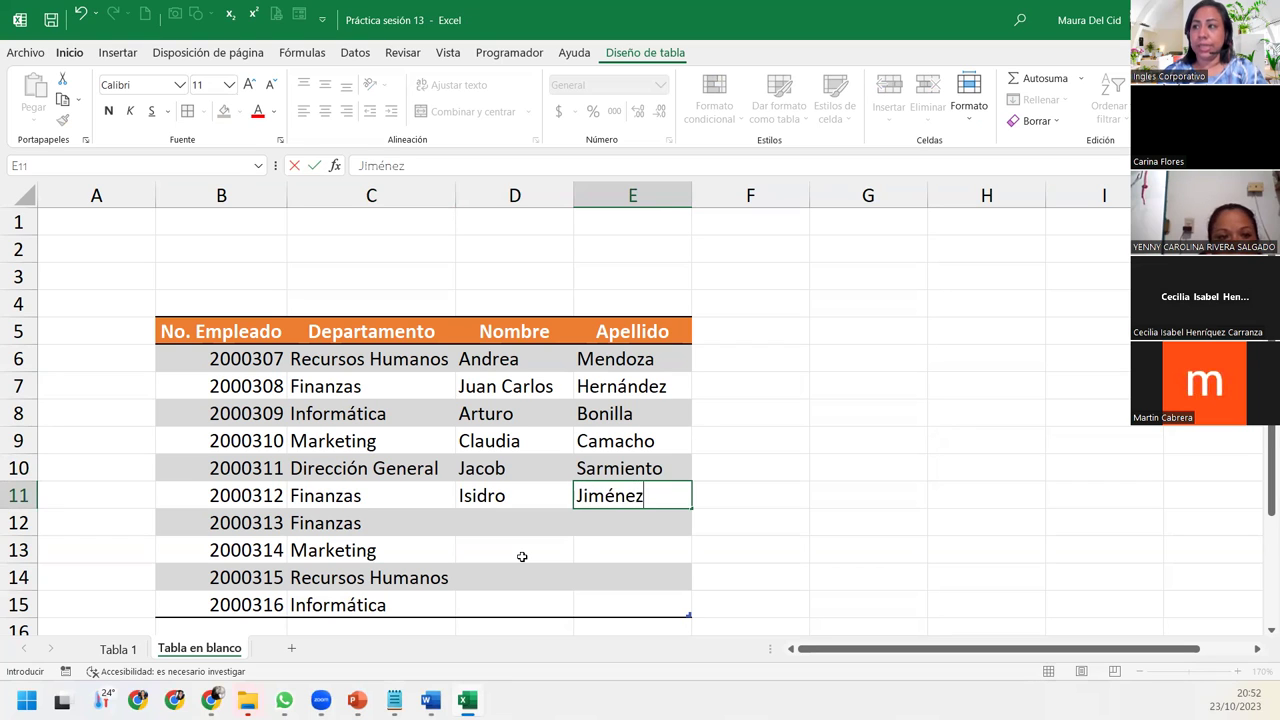
key(Return)
key(Tab)
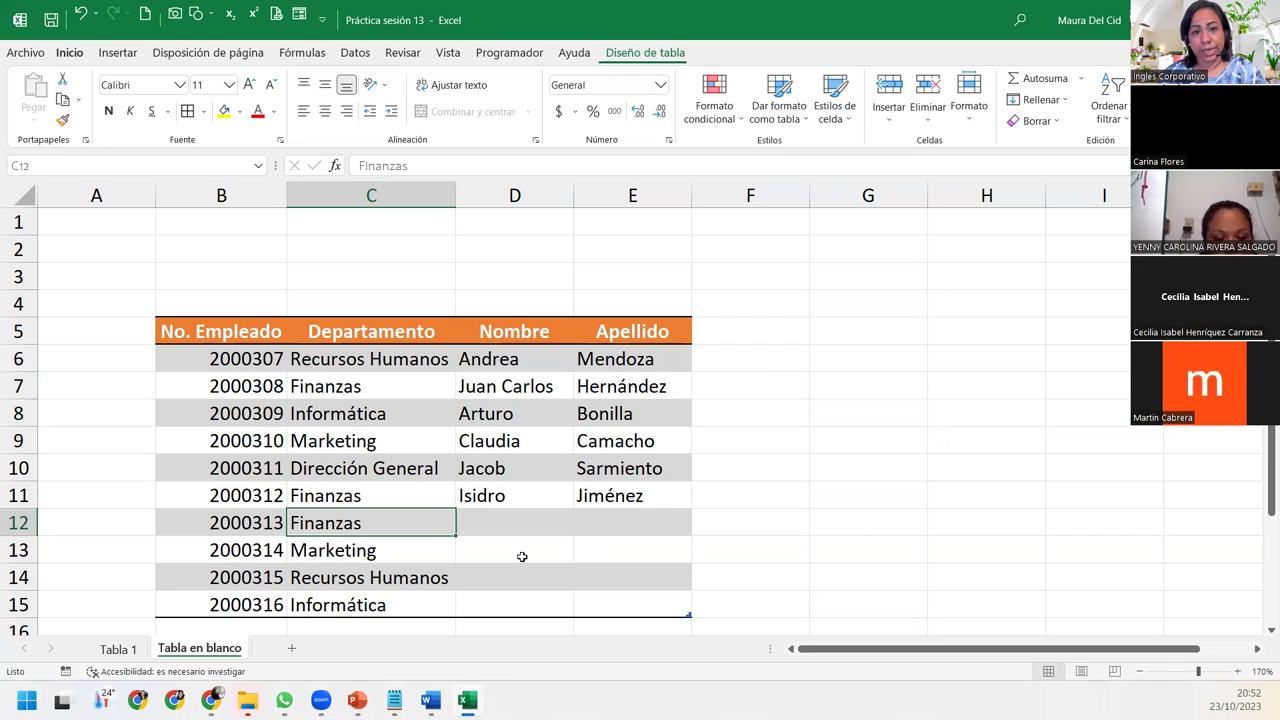
Step: Undo the name typed over Finanzas in C12, then enter row 12's first name and surname
text(Consuelo)
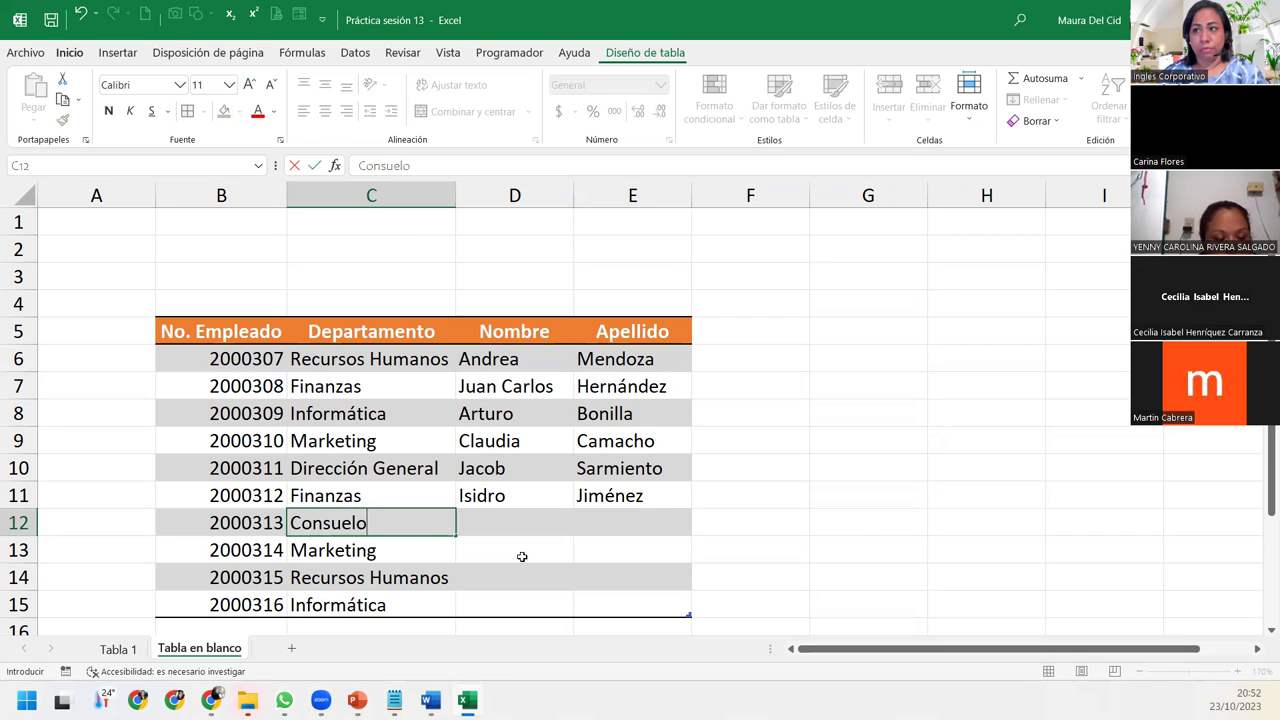
key(Tab)
key(ctrl+z)
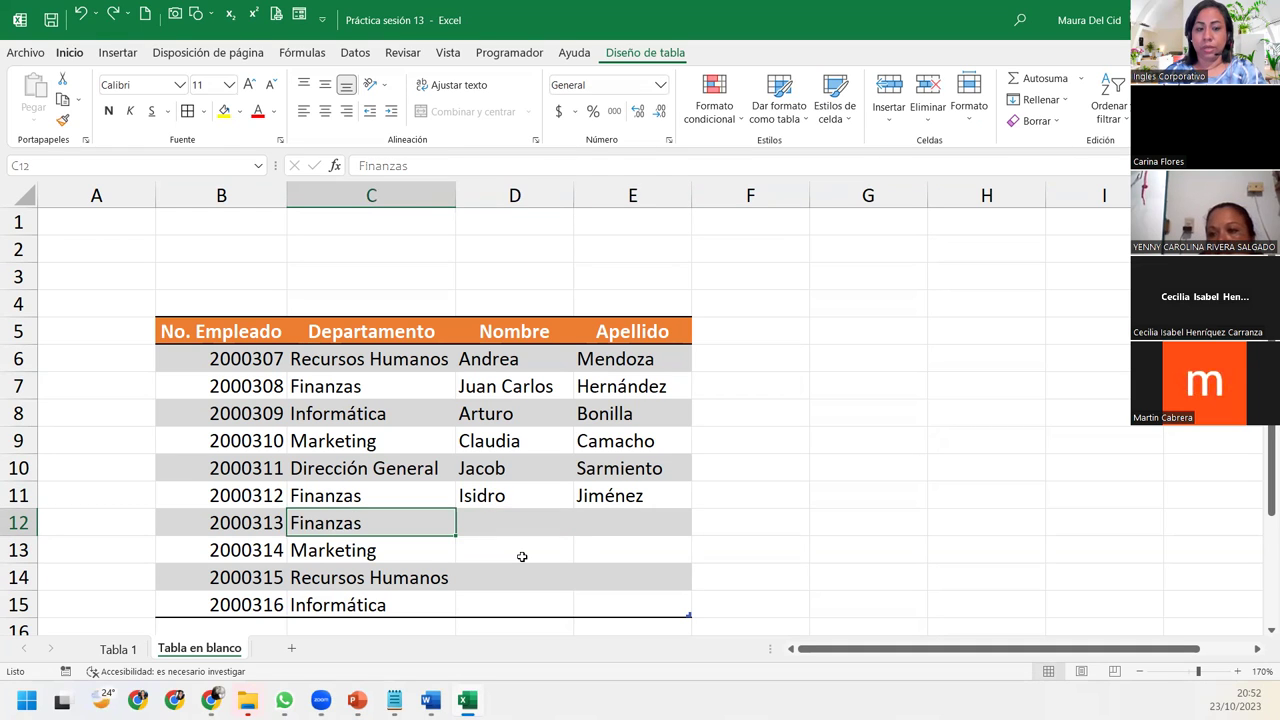
key(Tab)
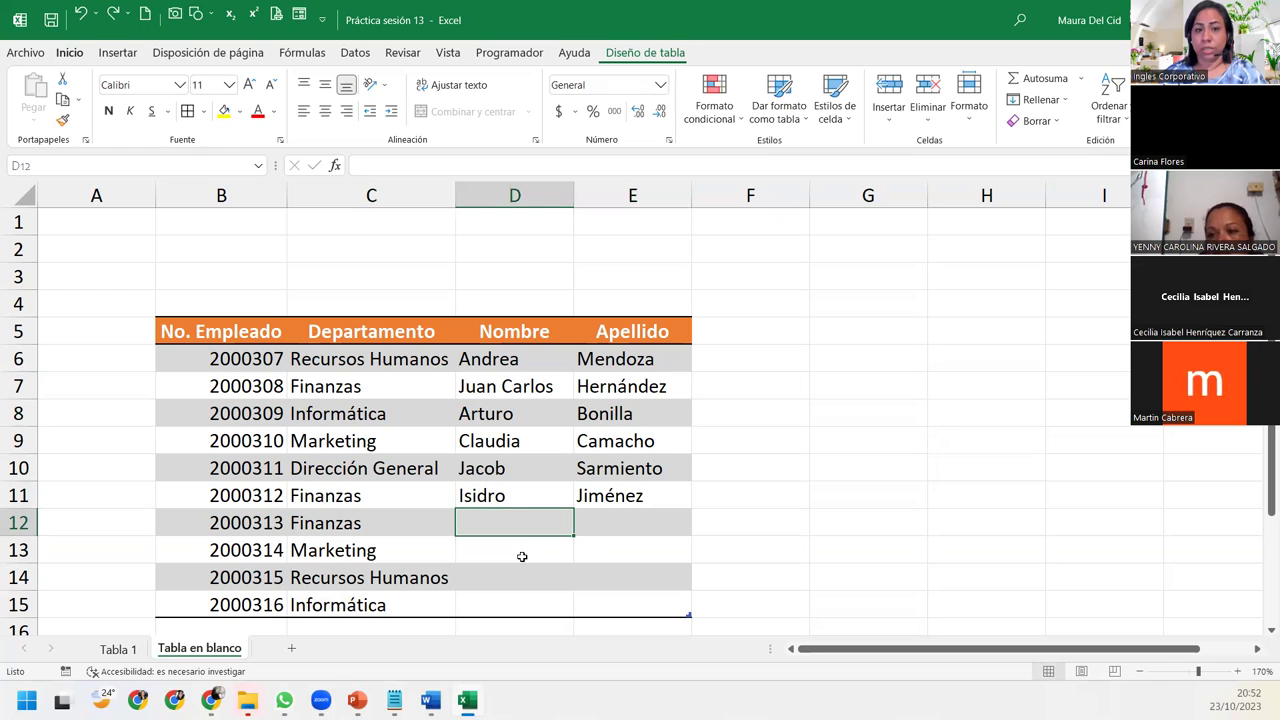
text(C)
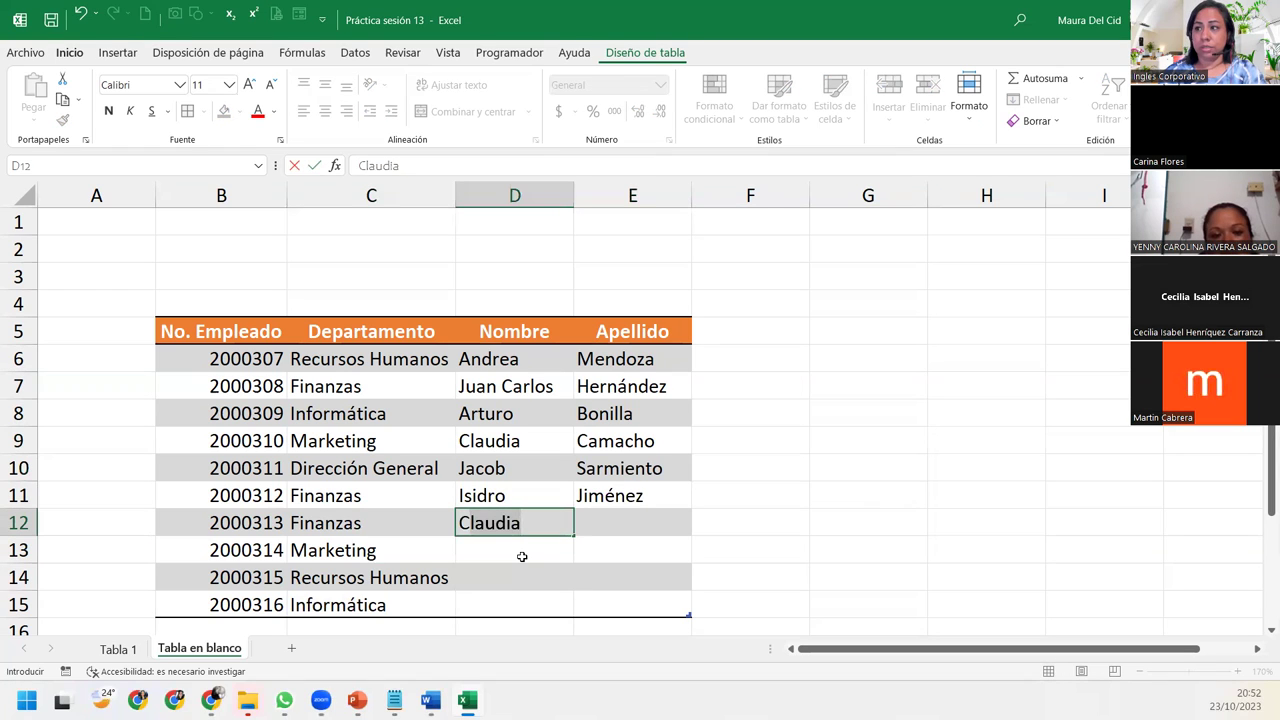
text(onsuelo)
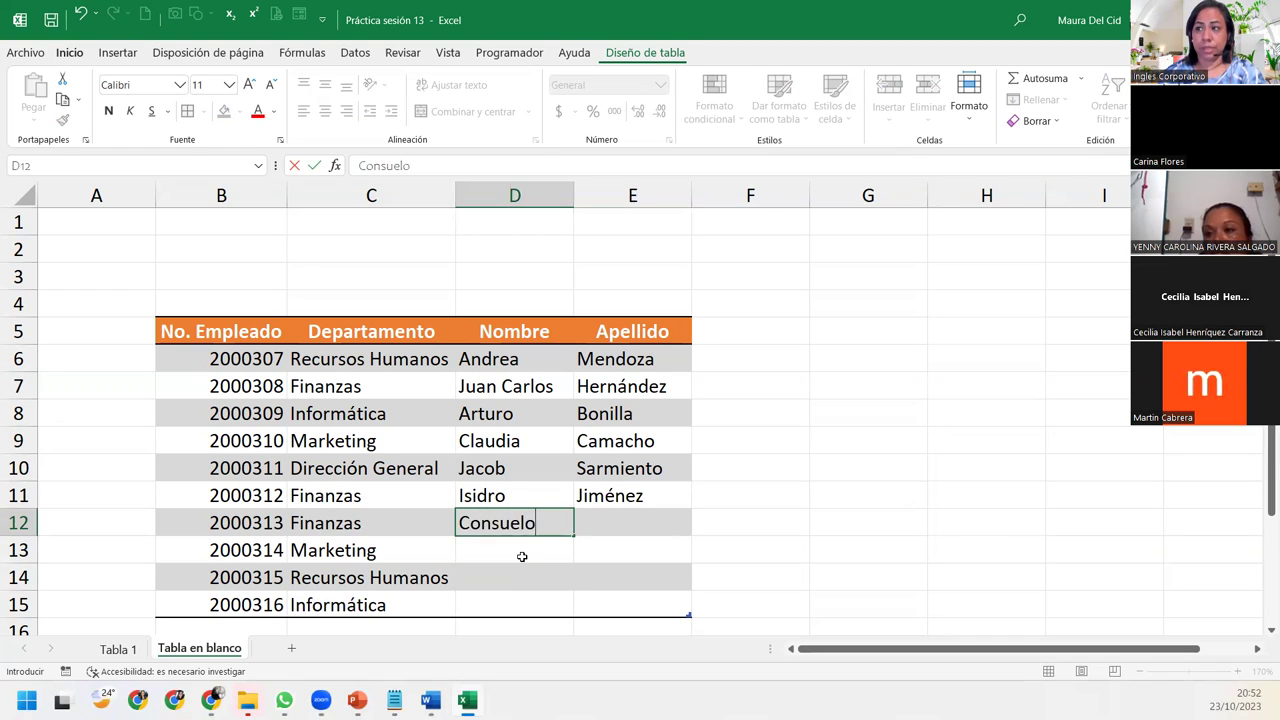
key(Tab)
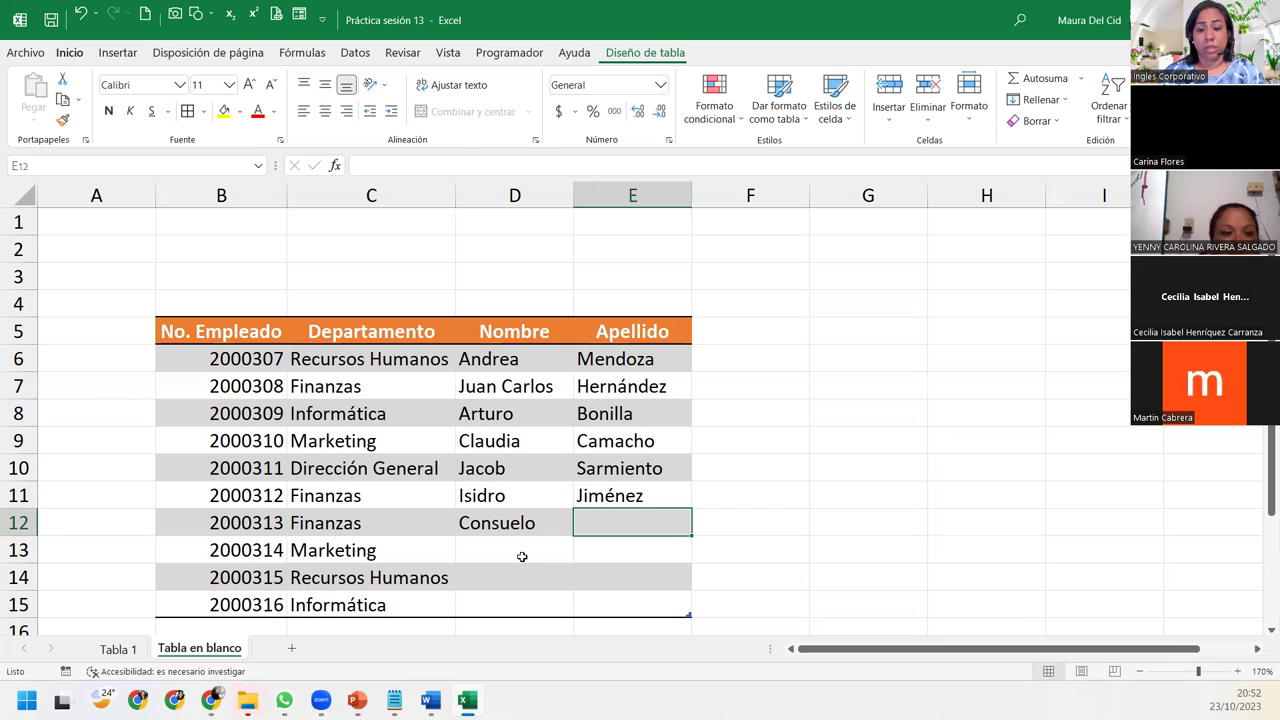
text(Palacios)
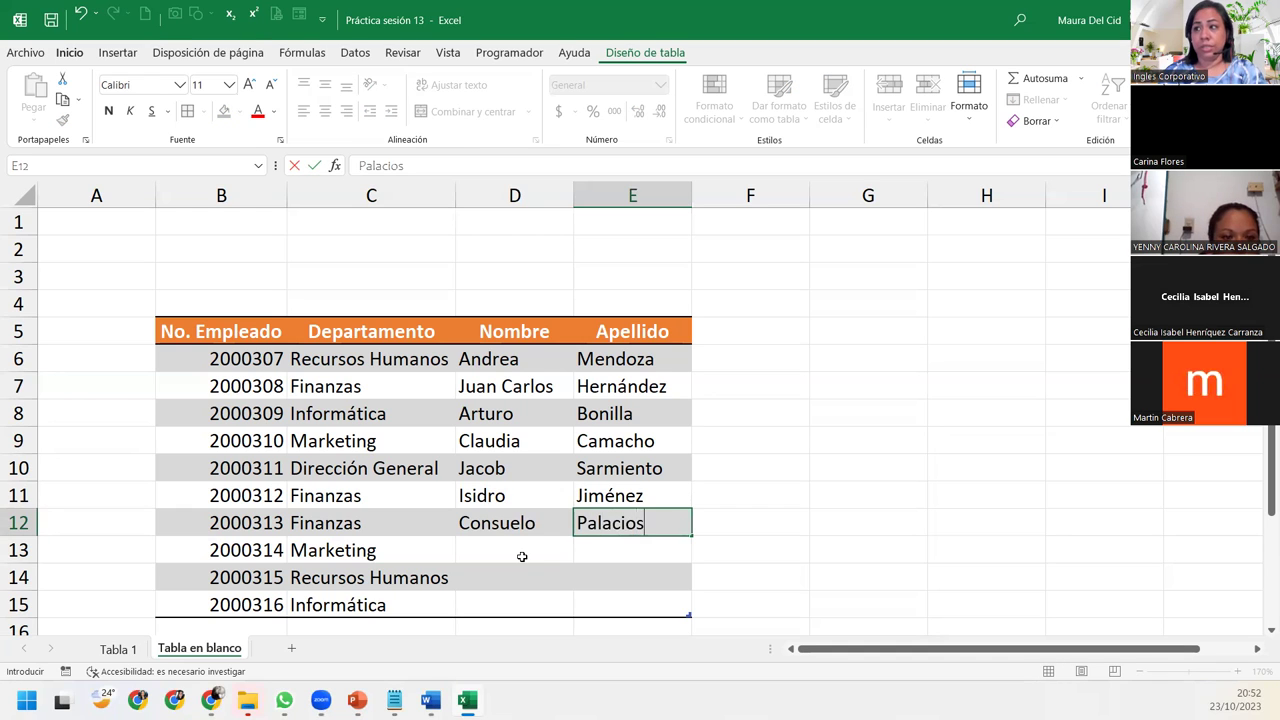
key(Return)
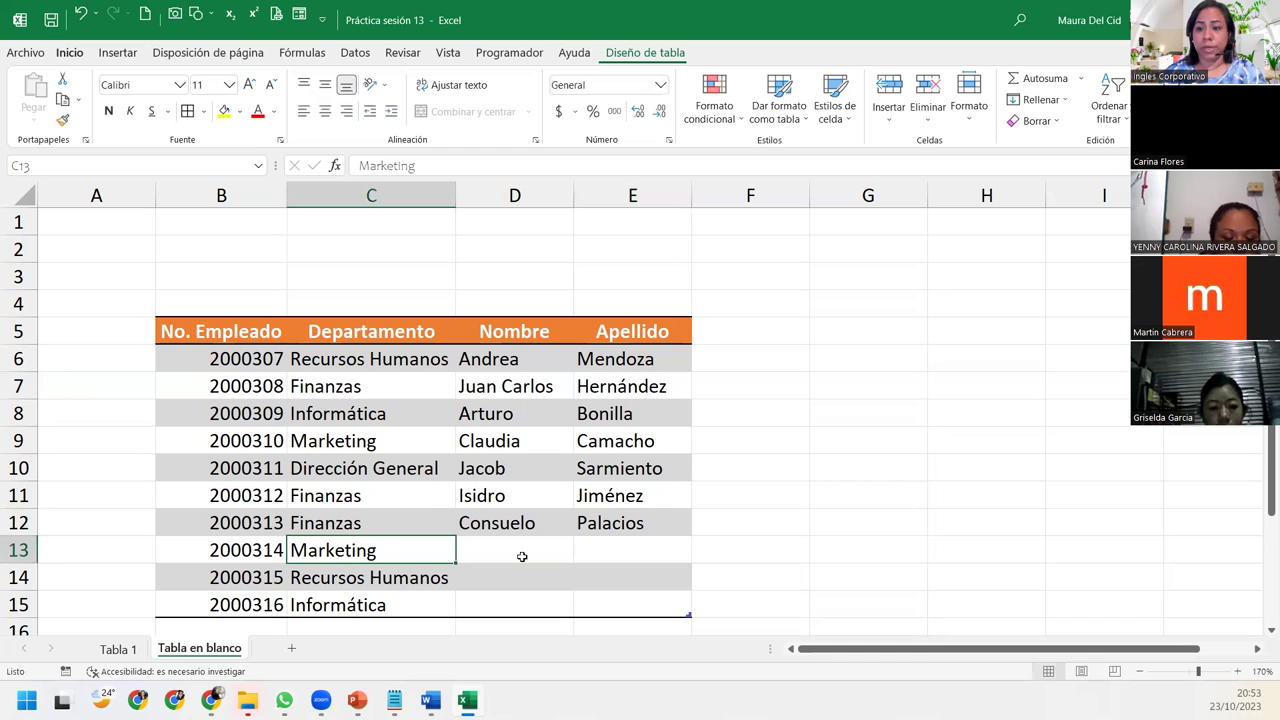
Step: Enter the first names and surnames for rows 13 and 14, fixing a typo in the first name
click(522, 556)
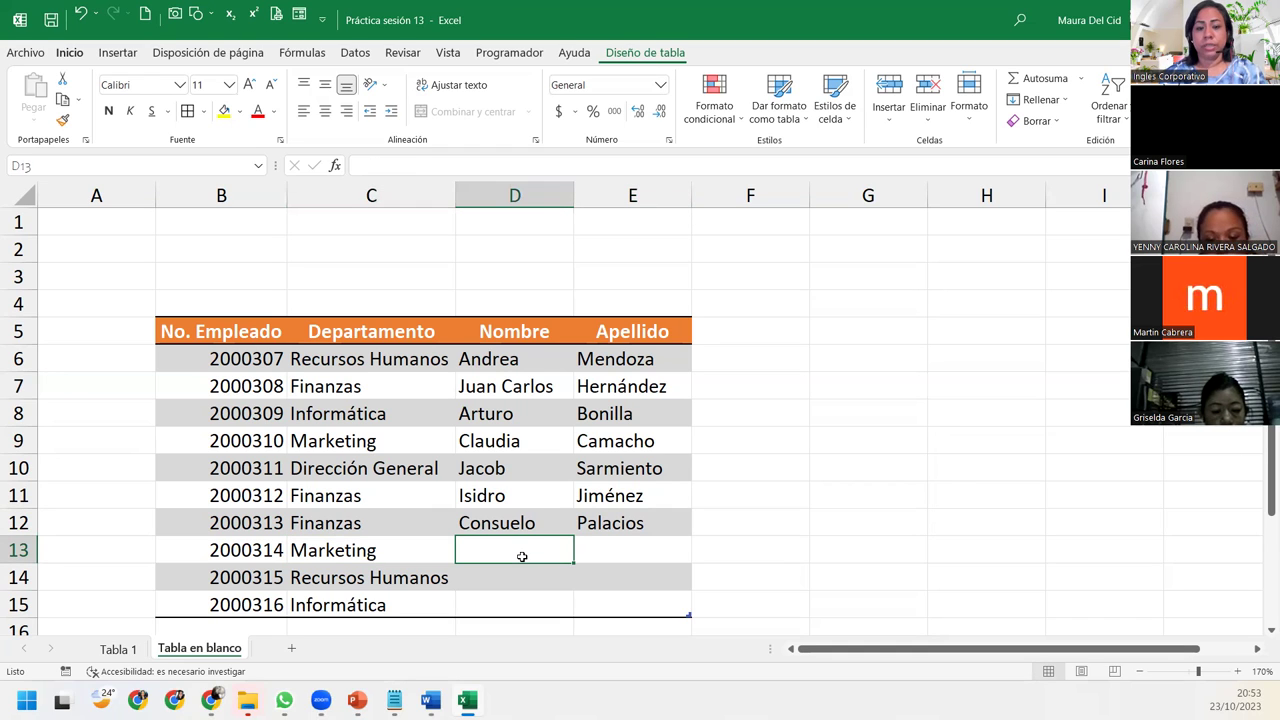
text(Fernando)
key(BackSpace)
text(a)
key(Tab)
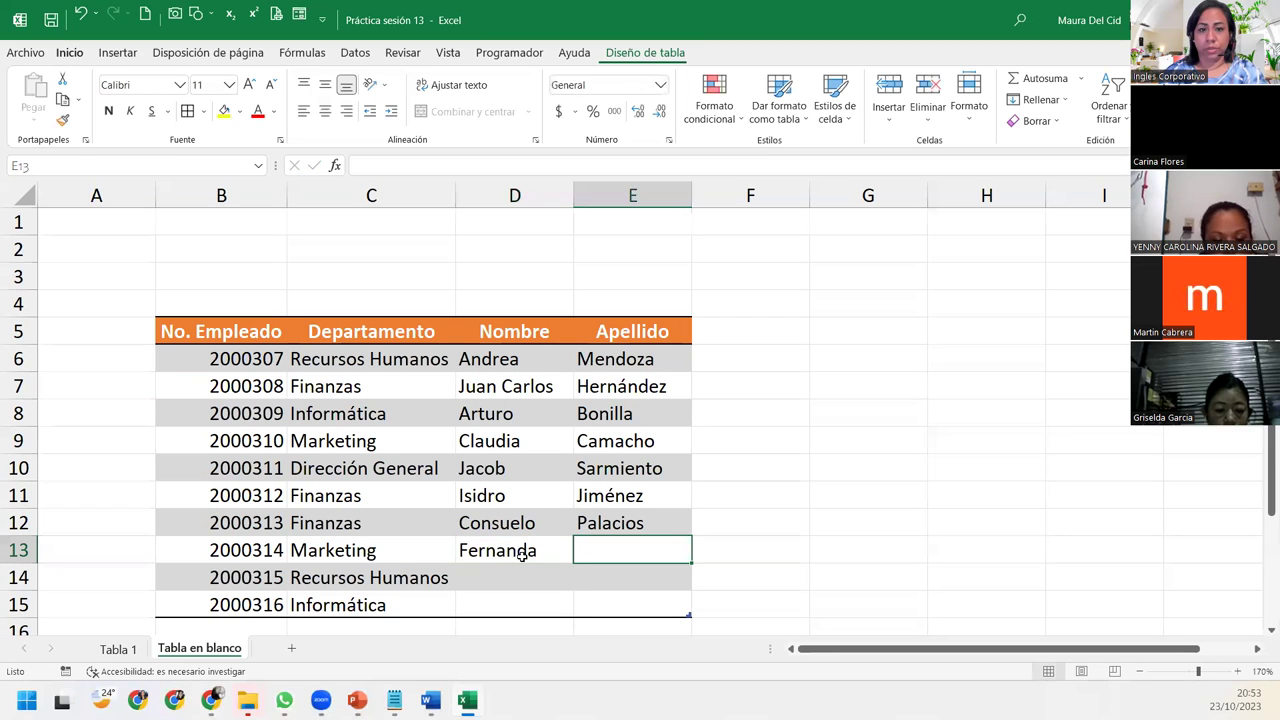
text(Fonseca)
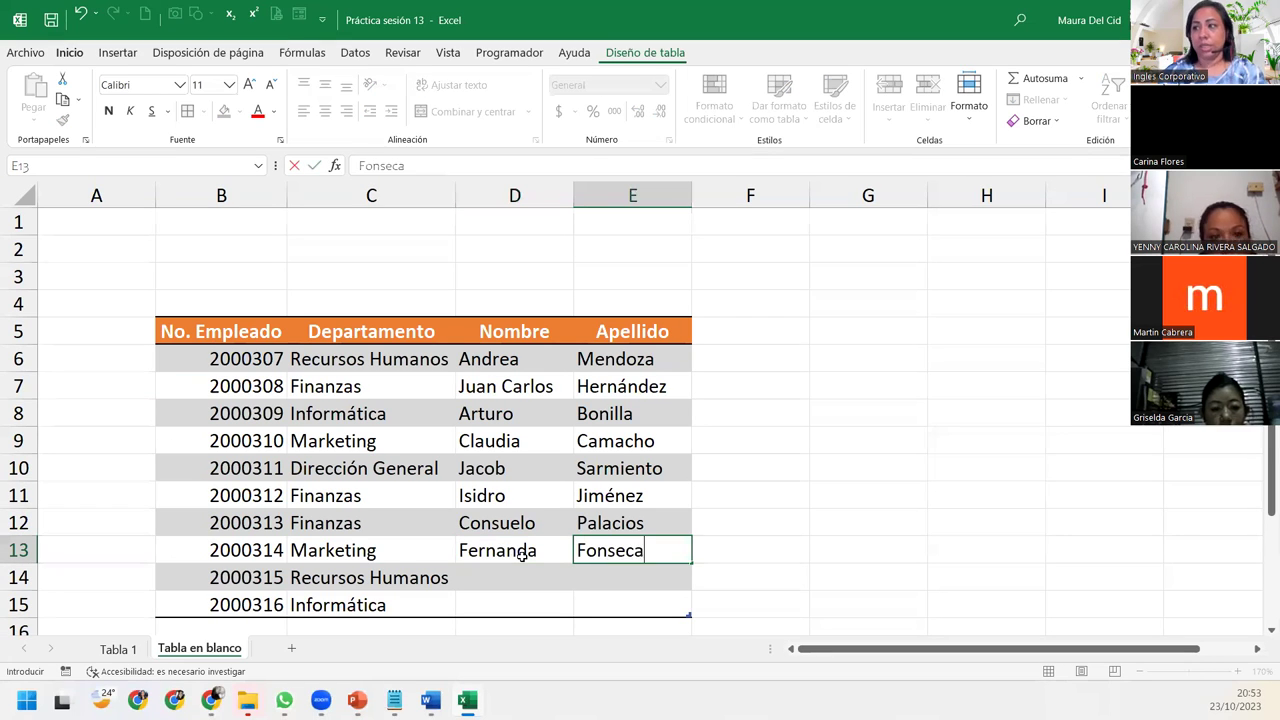
key(Return)
key(Tab)
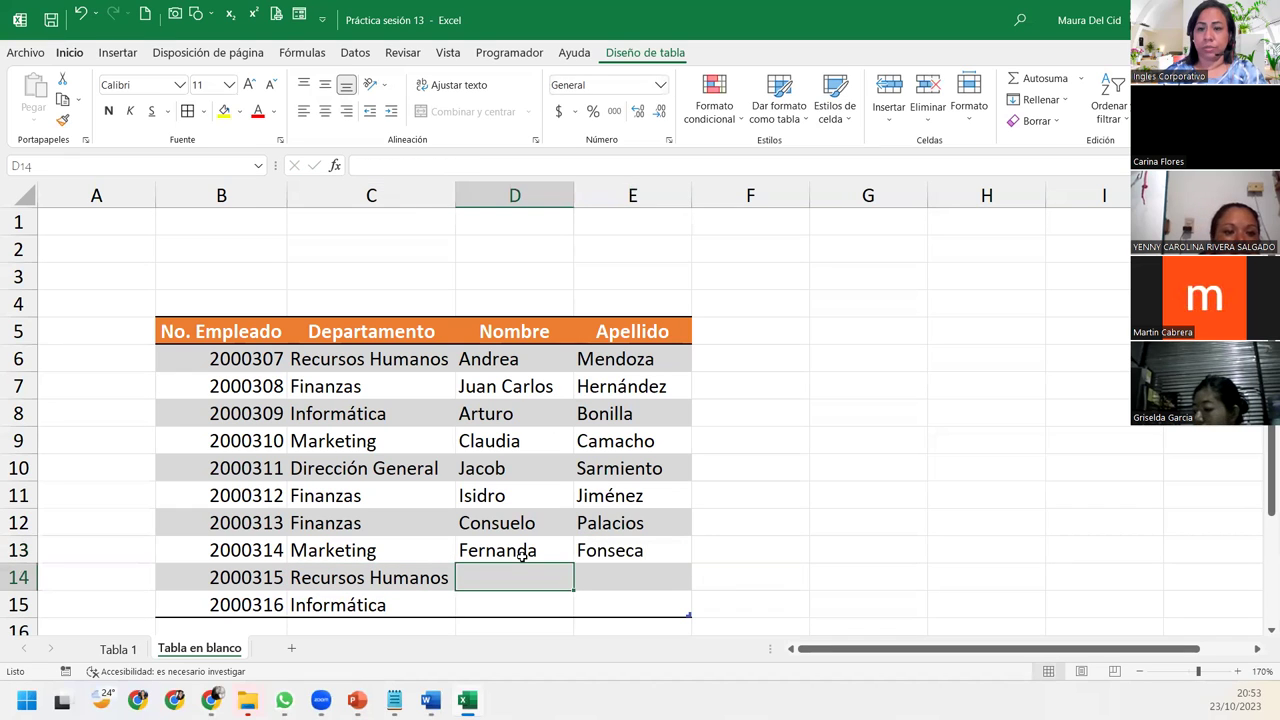
text(Jorge)
key(Tab)
text(Villareal)
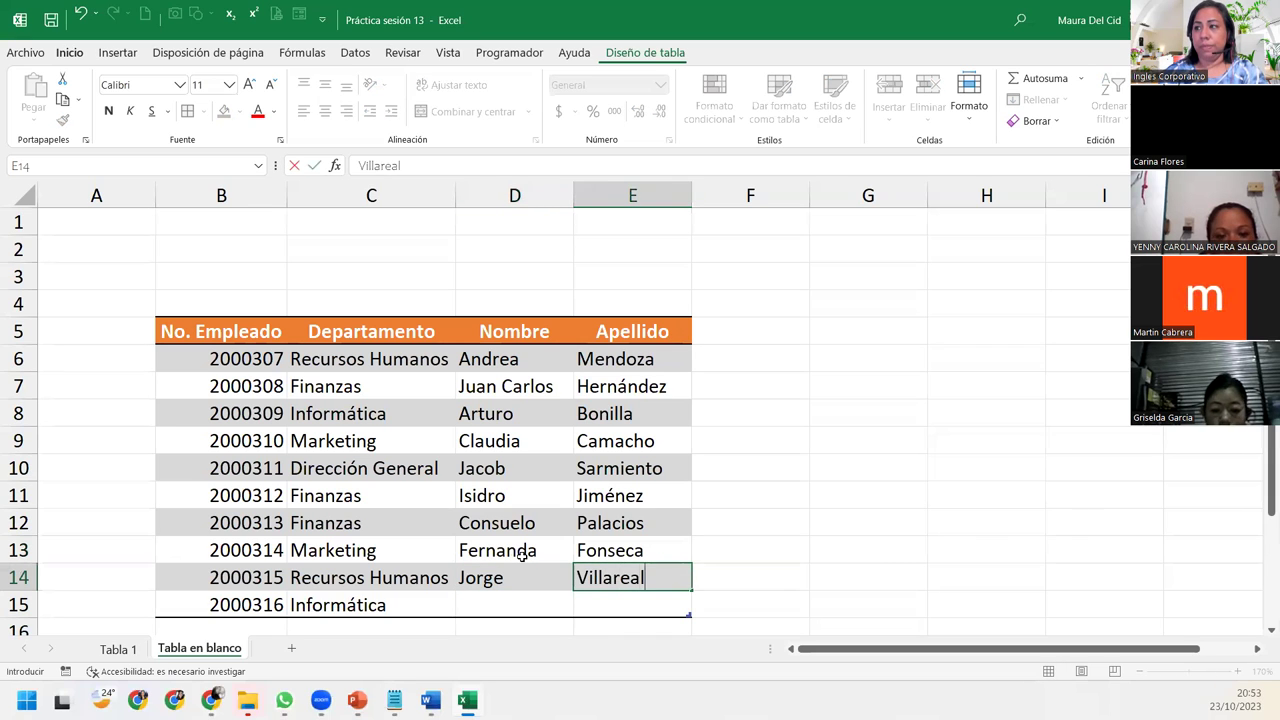
key(Return)
Step: Enter the first name and two-part surname for row 15, the table's last employee
key(Tab)
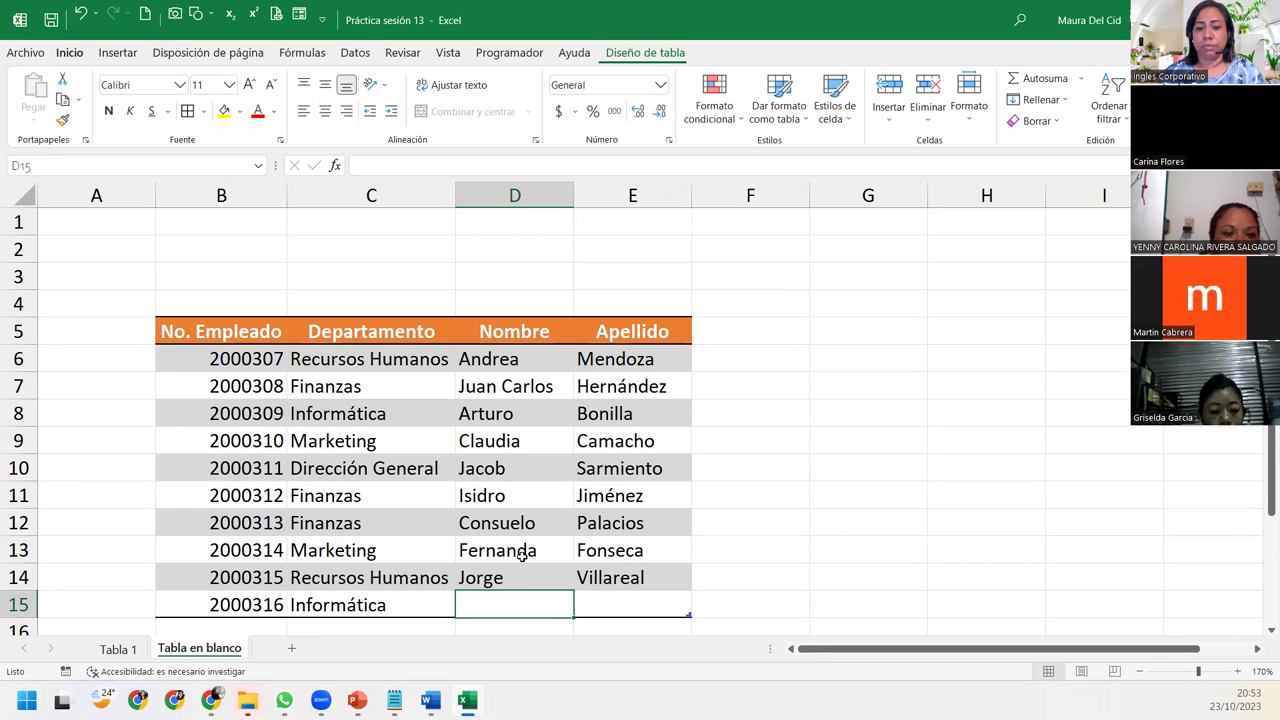
text(Maura De)
key(BackSpace)
key(BackSpace)
key(BackSpace)
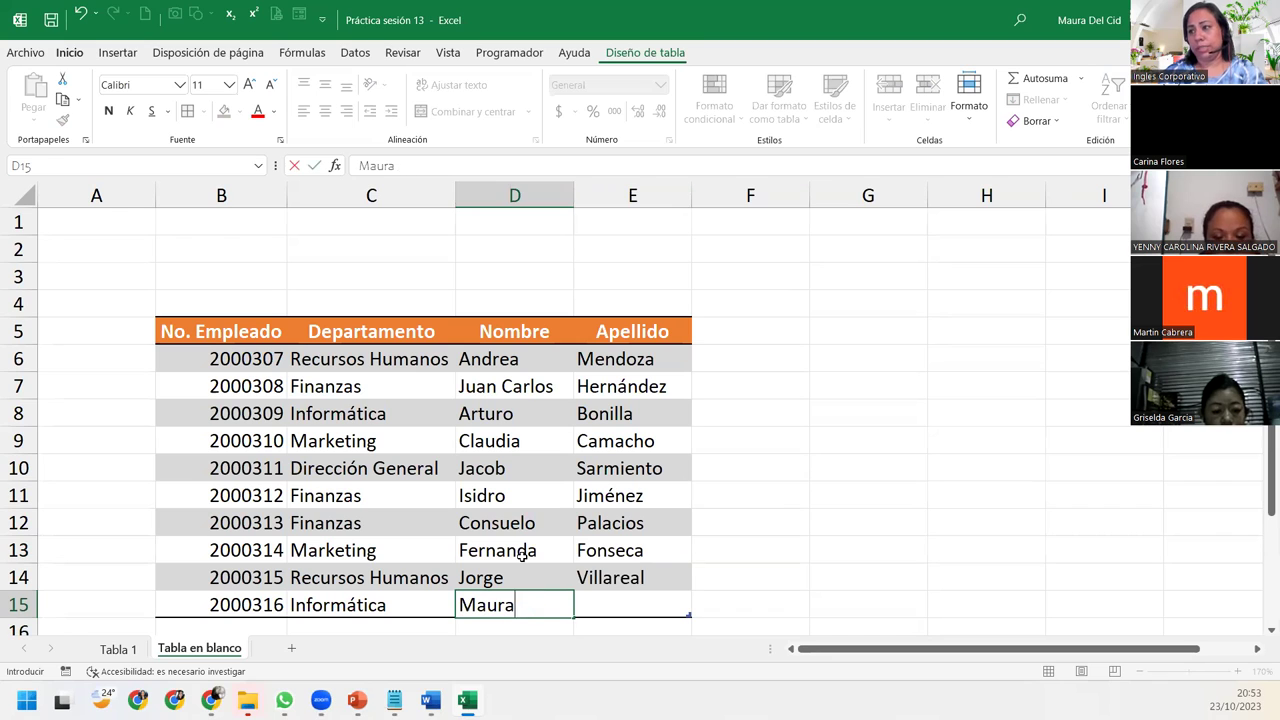
key(Tab)
text(Del Cid)
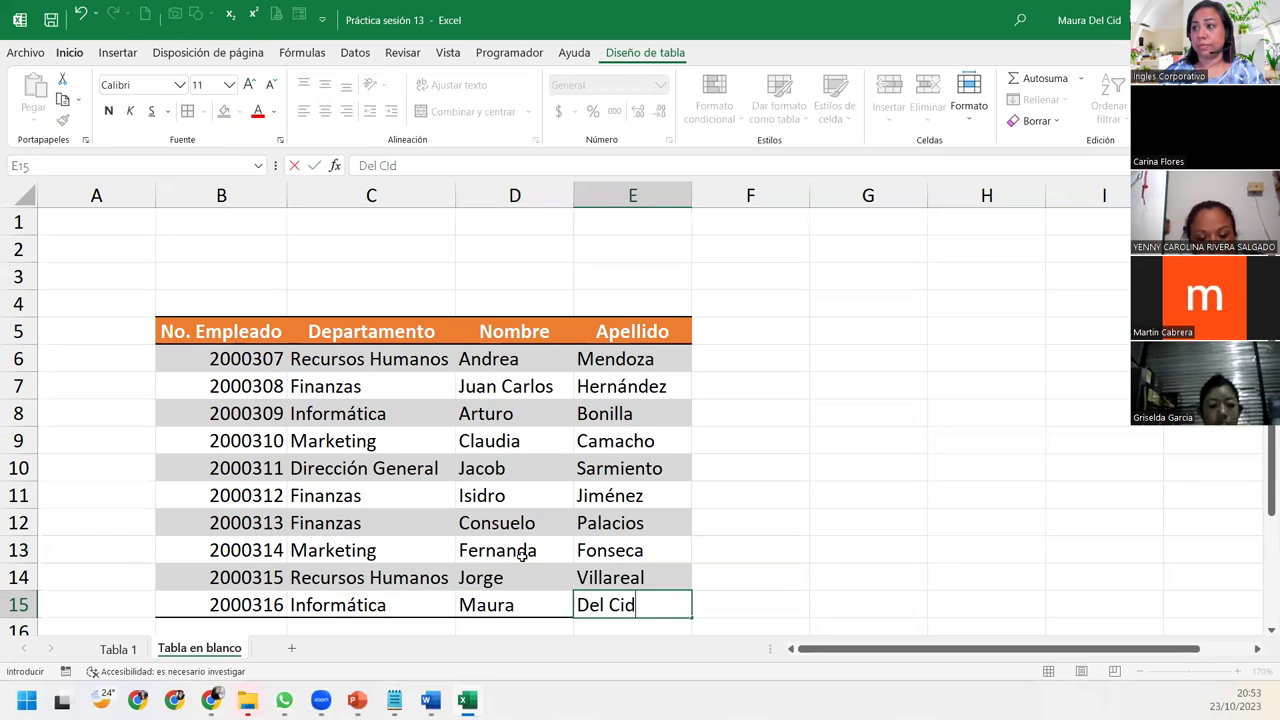
key(Return)
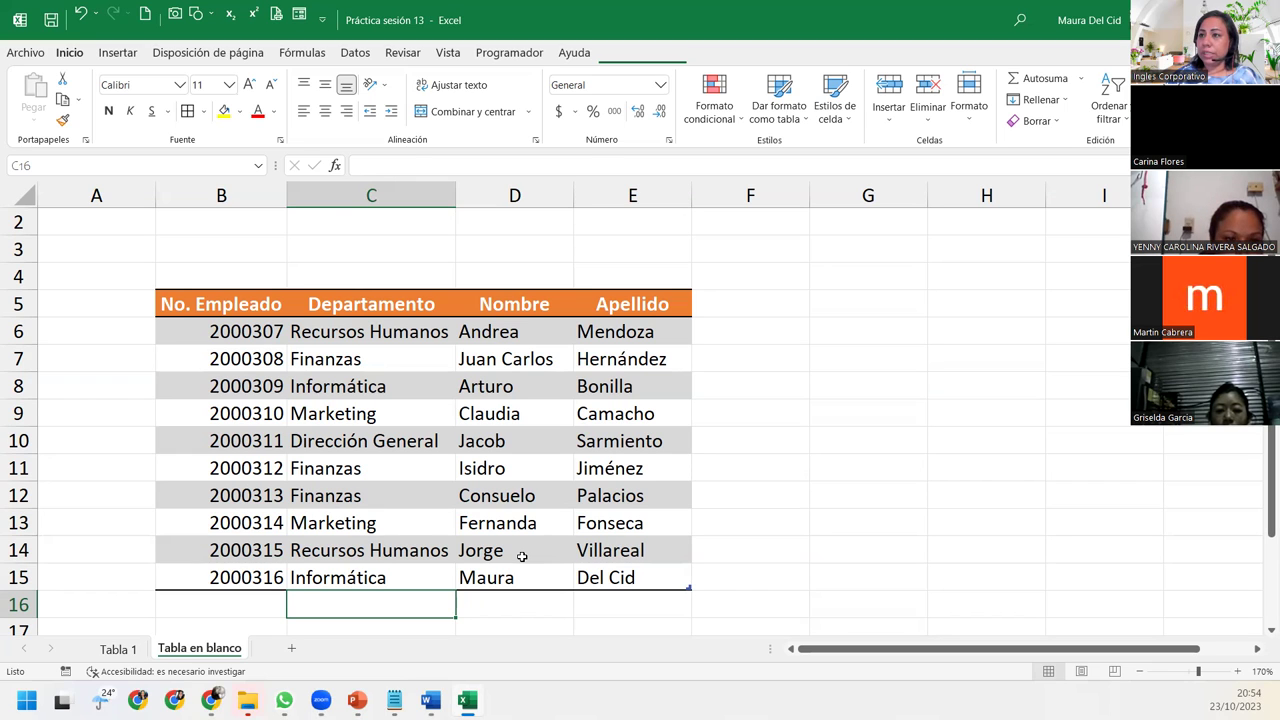
Step: Add new empty rows to the table by tabbing past its last cell, E15
scroll(522, 556, down, 2)
click(628, 411)
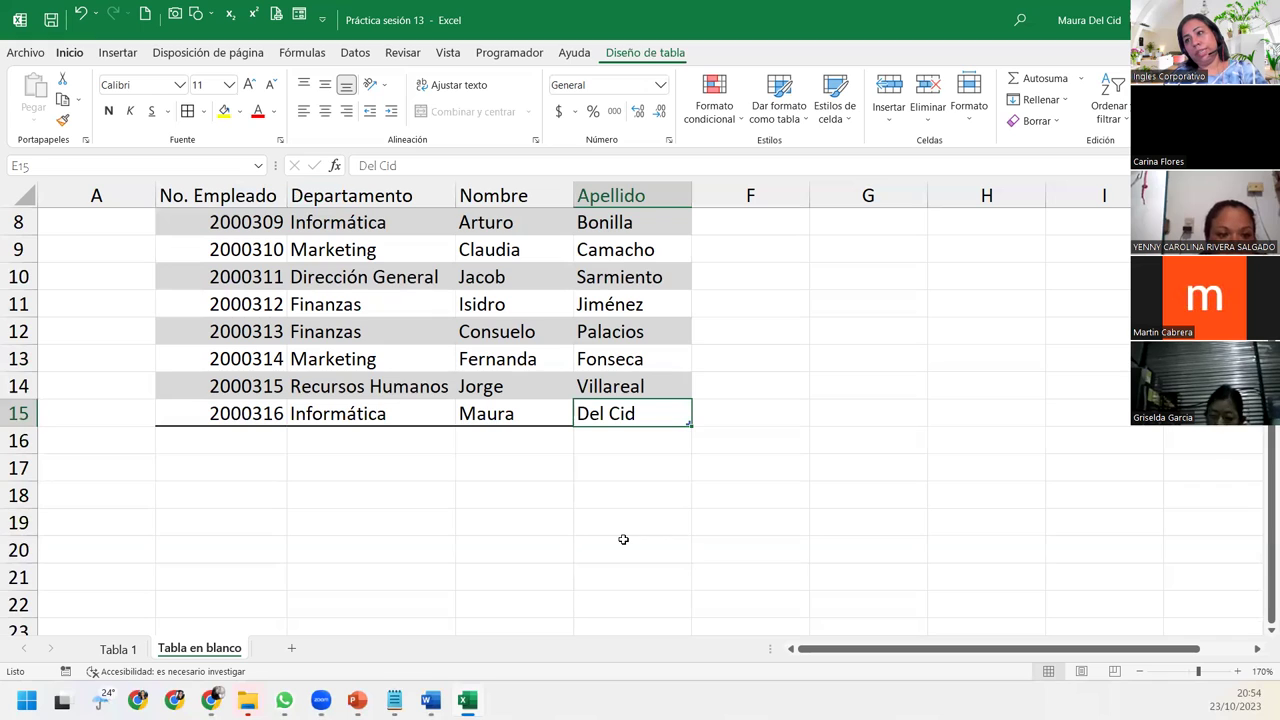
key(Tab)
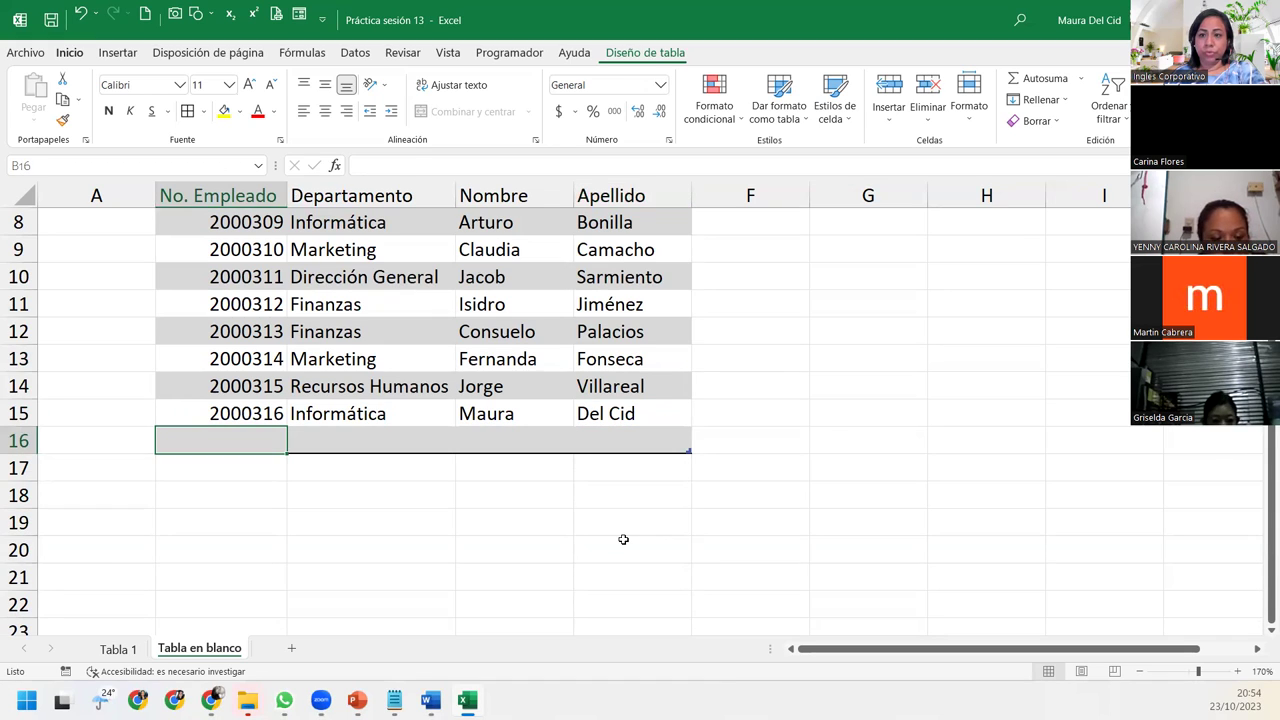
key(Tab)
key(Tab)
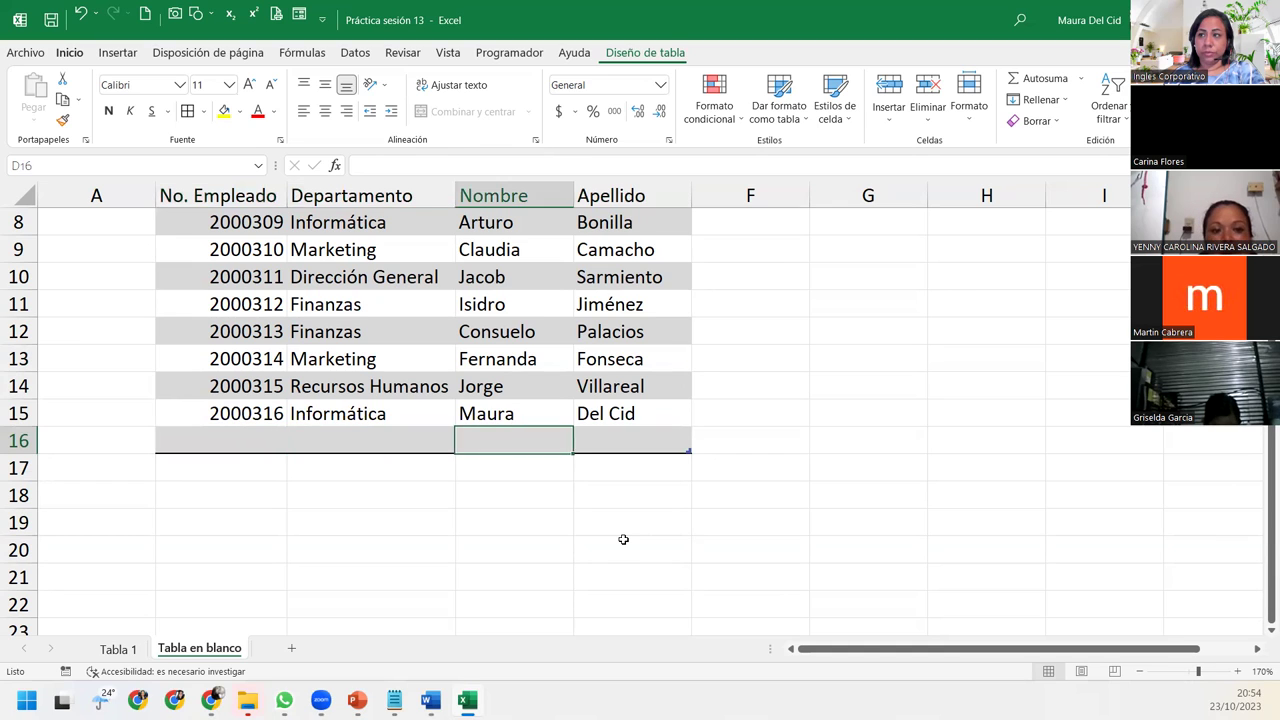
key(Tab)
key(Tab)
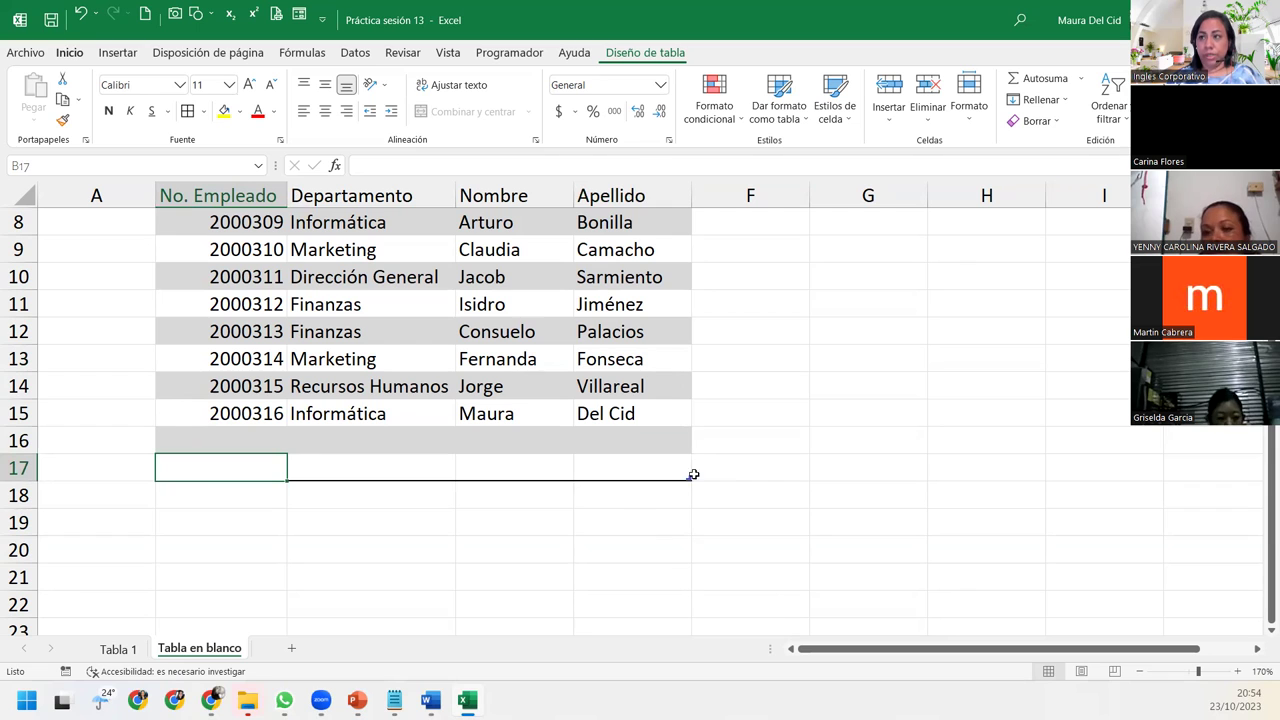
Step: Select the No. Empleado column data, then pick the empty cell F18 outside the table
scroll(731, 438, up, 1)
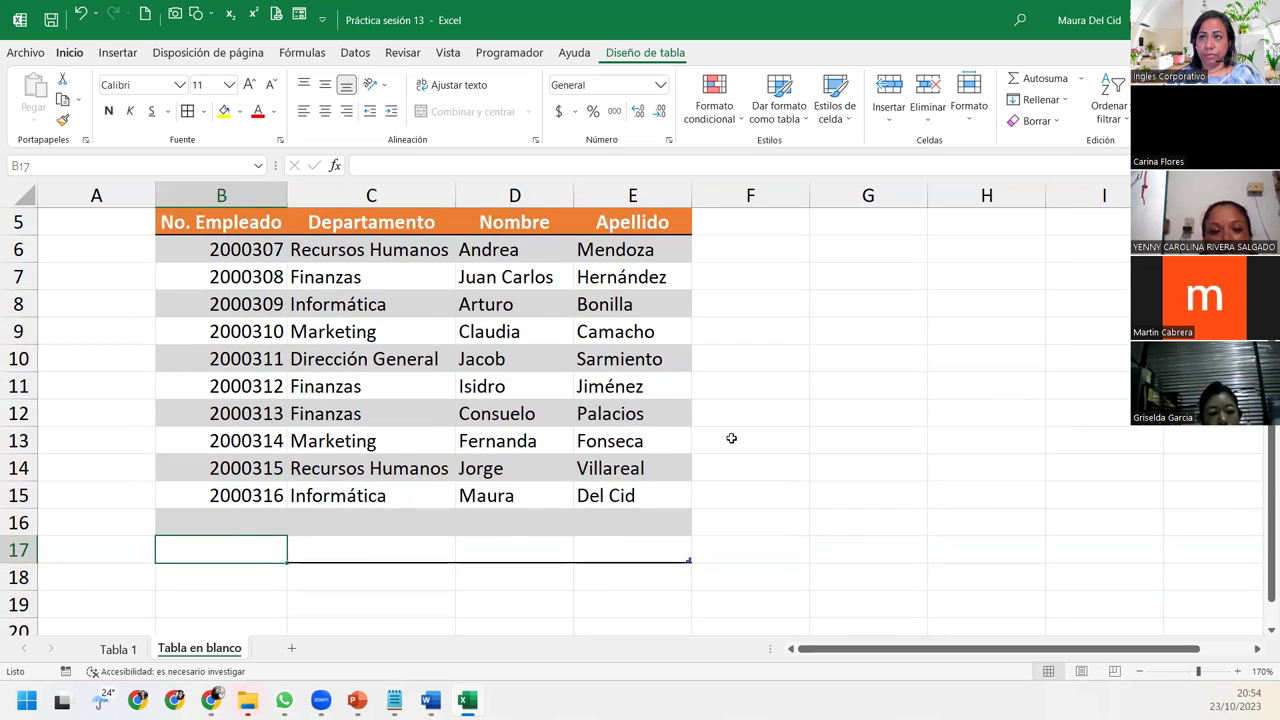
scroll(731, 438, up, 1)
scroll(731, 438, down, 1)
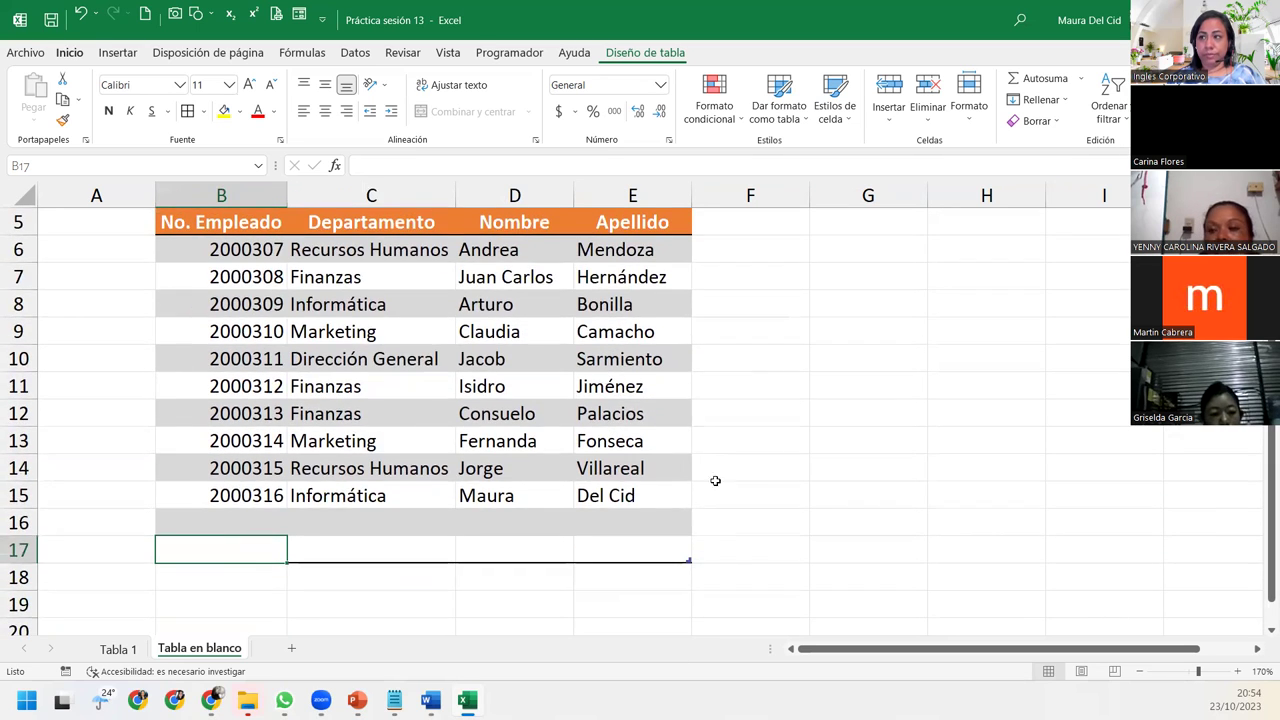
click(256, 255)
click(262, 211)
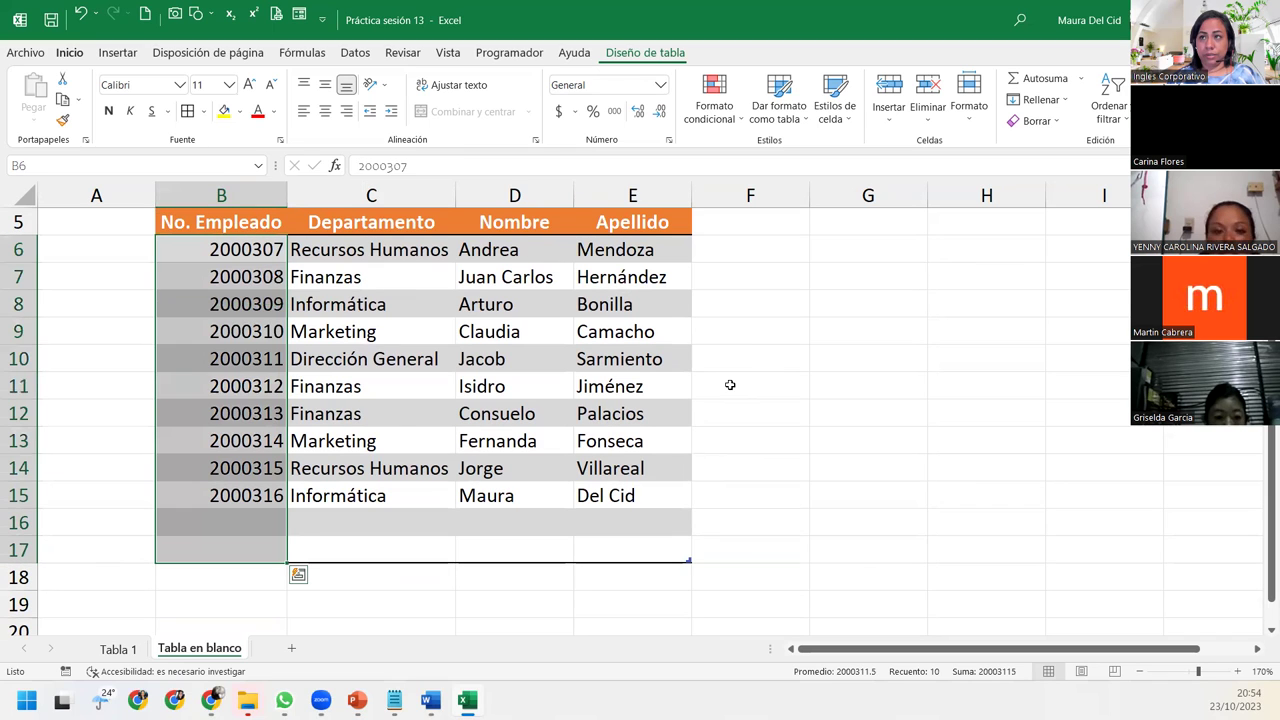
click(646, 548)
click(802, 580)
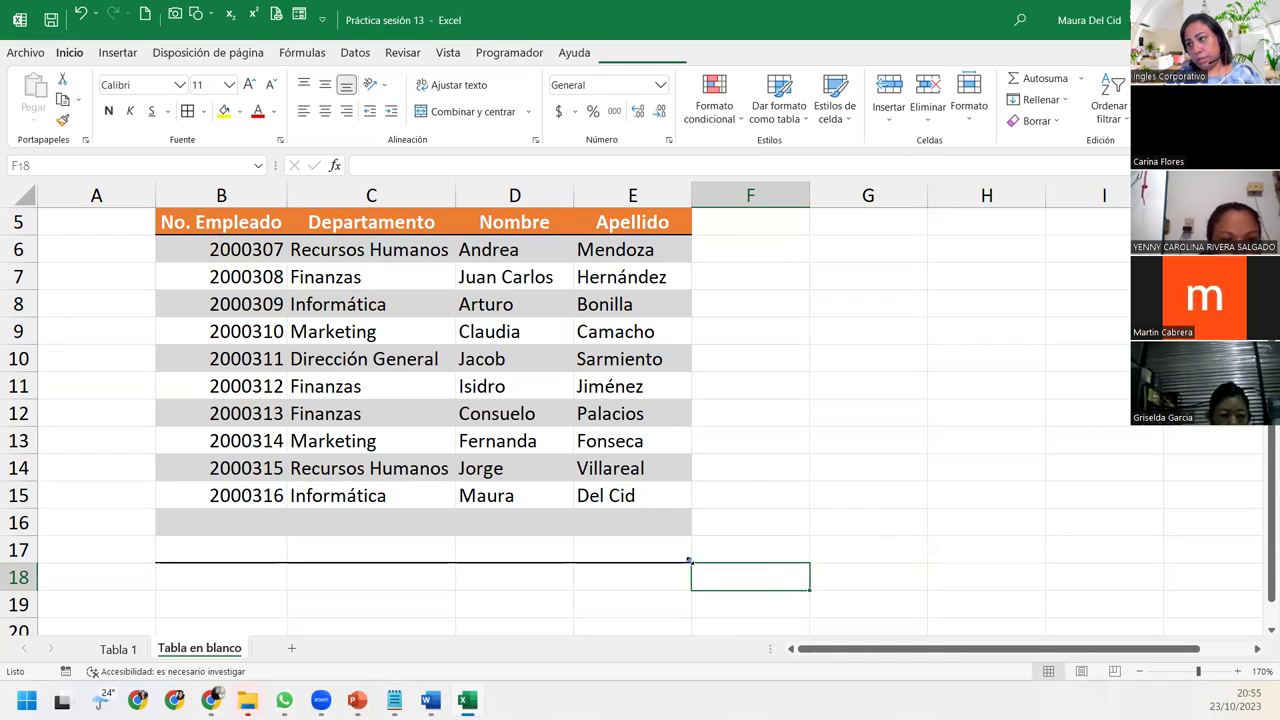
Step: Stretch the table into column F and rename the new header from Columna1 to DUI
drag(689, 561, 778, 562)
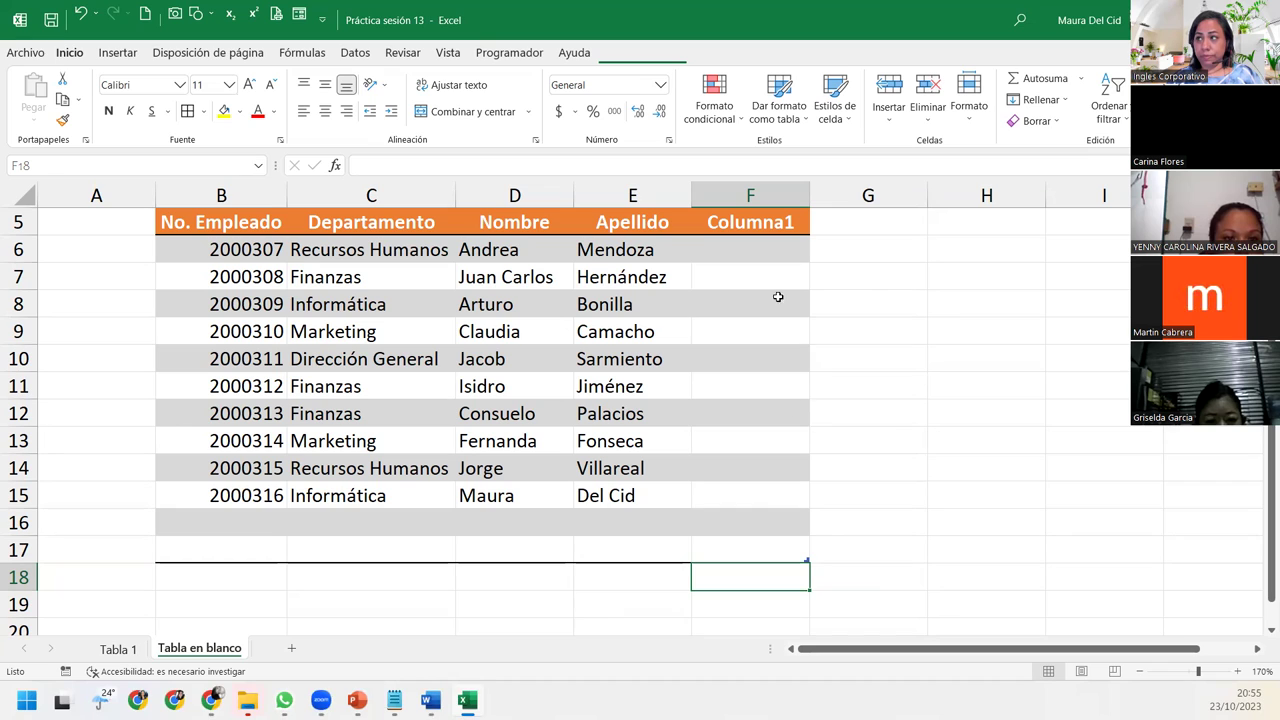
click(758, 228)
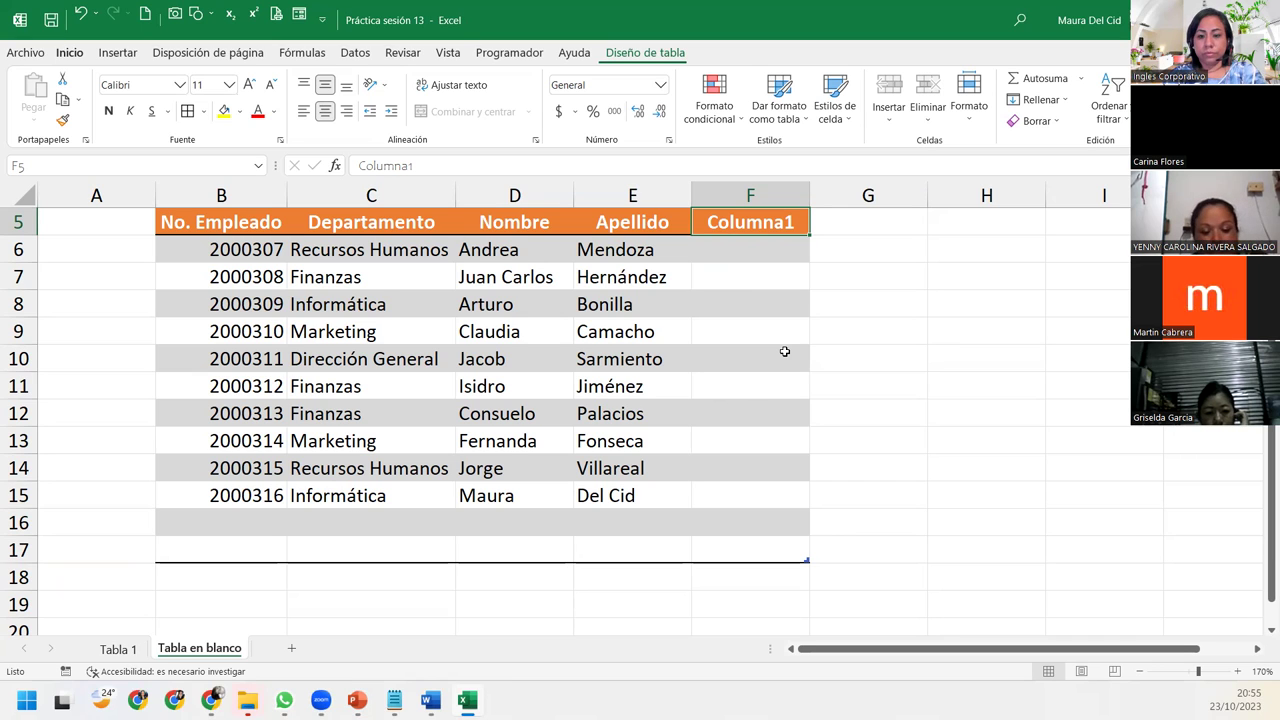
text(DUI)
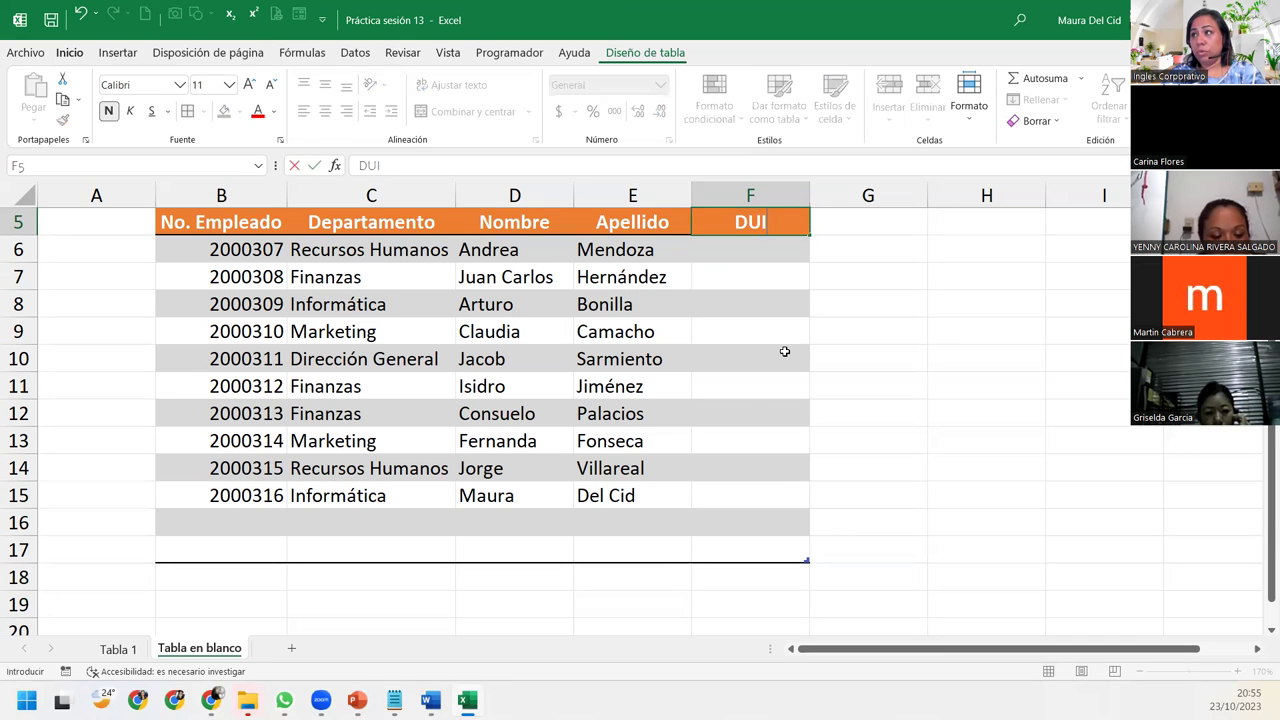
key(Return)
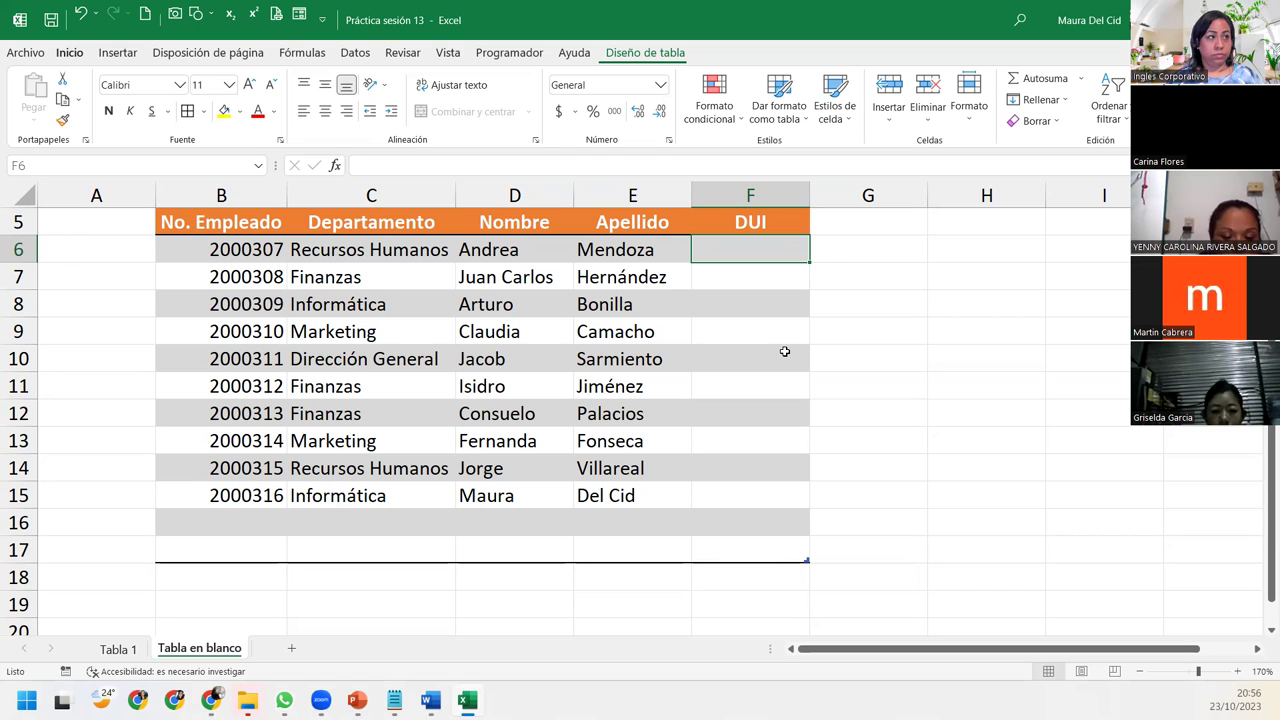
scroll(731, 517, down, 2)
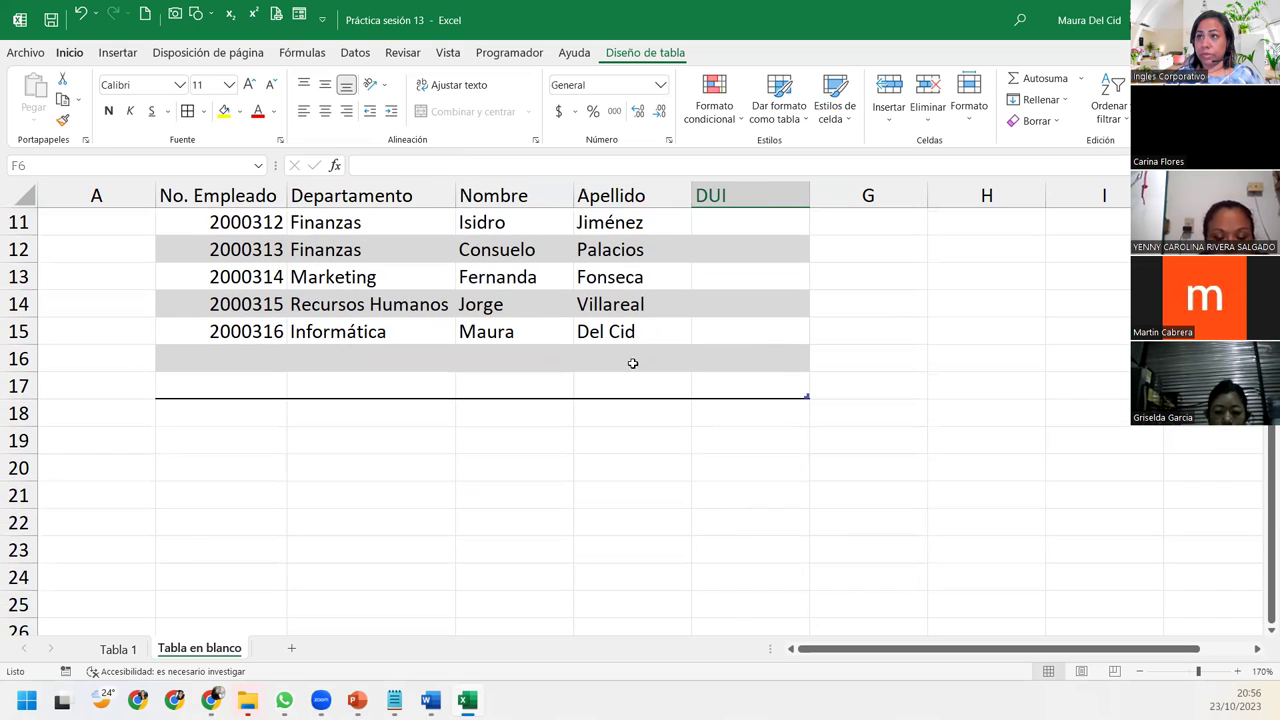
scroll(600, 313, down, 1)
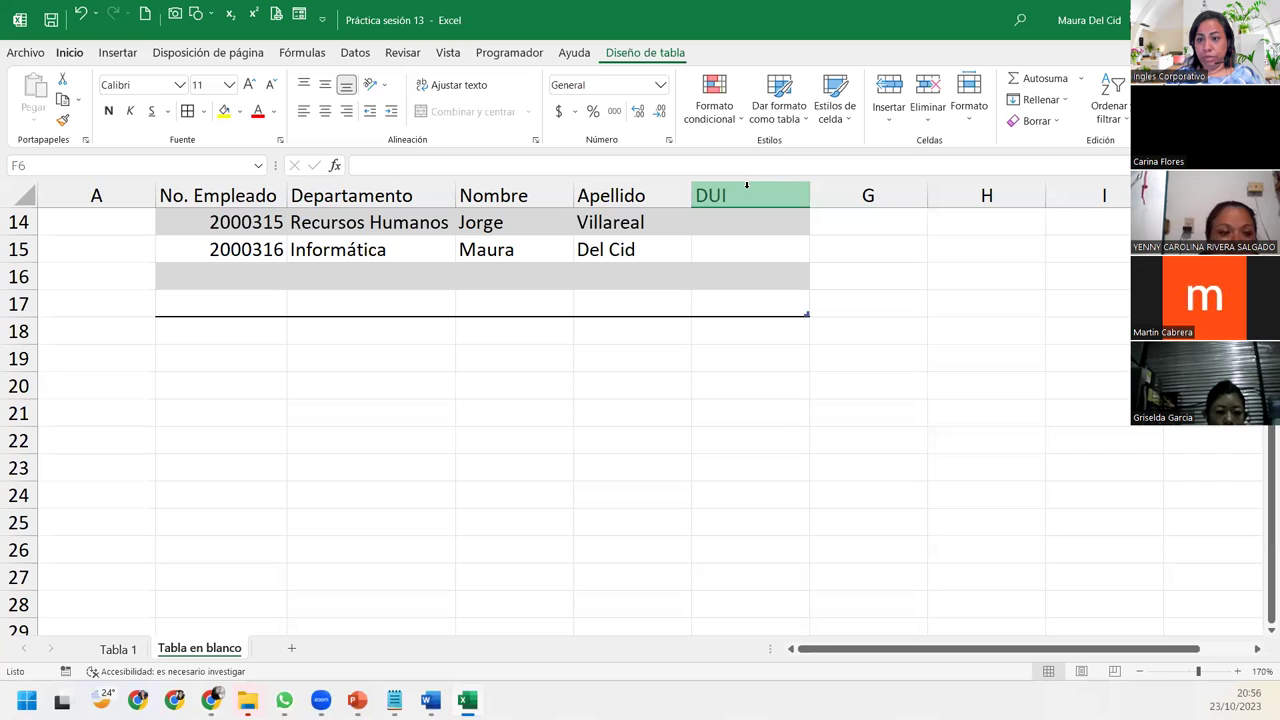
click(421, 266)
click(404, 388)
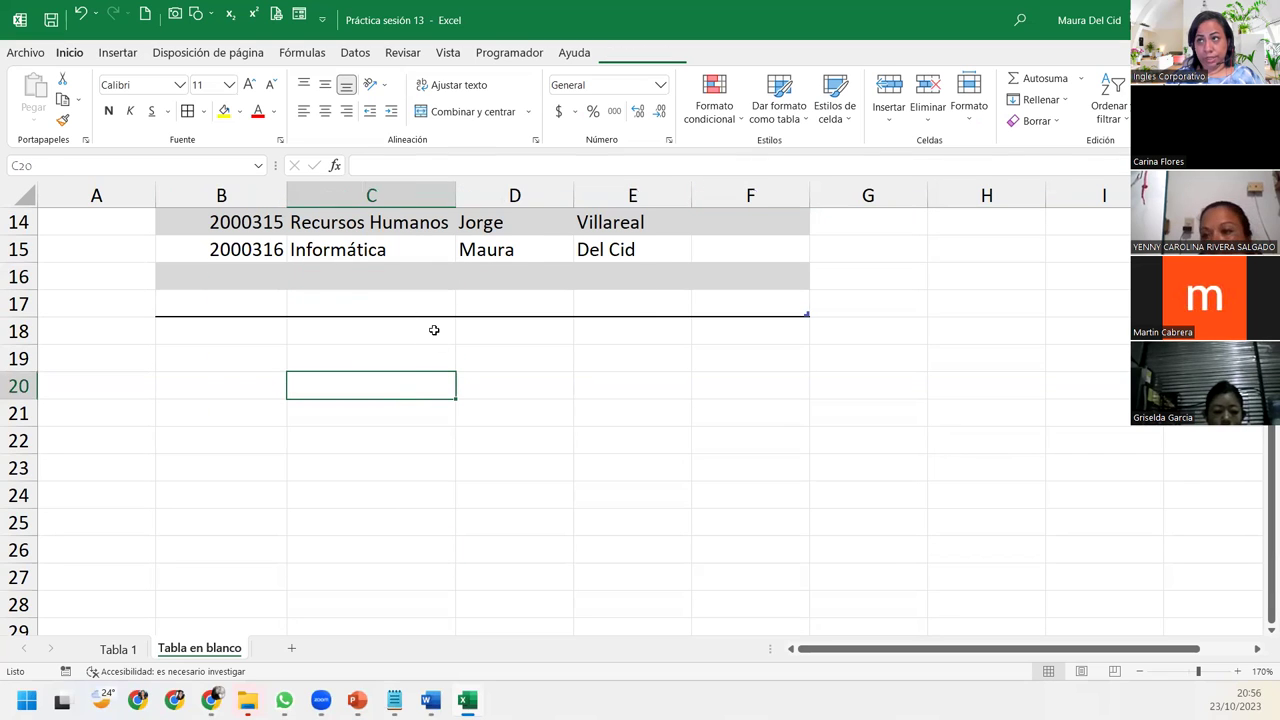
scroll(434, 330, up, 3)
click(434, 330)
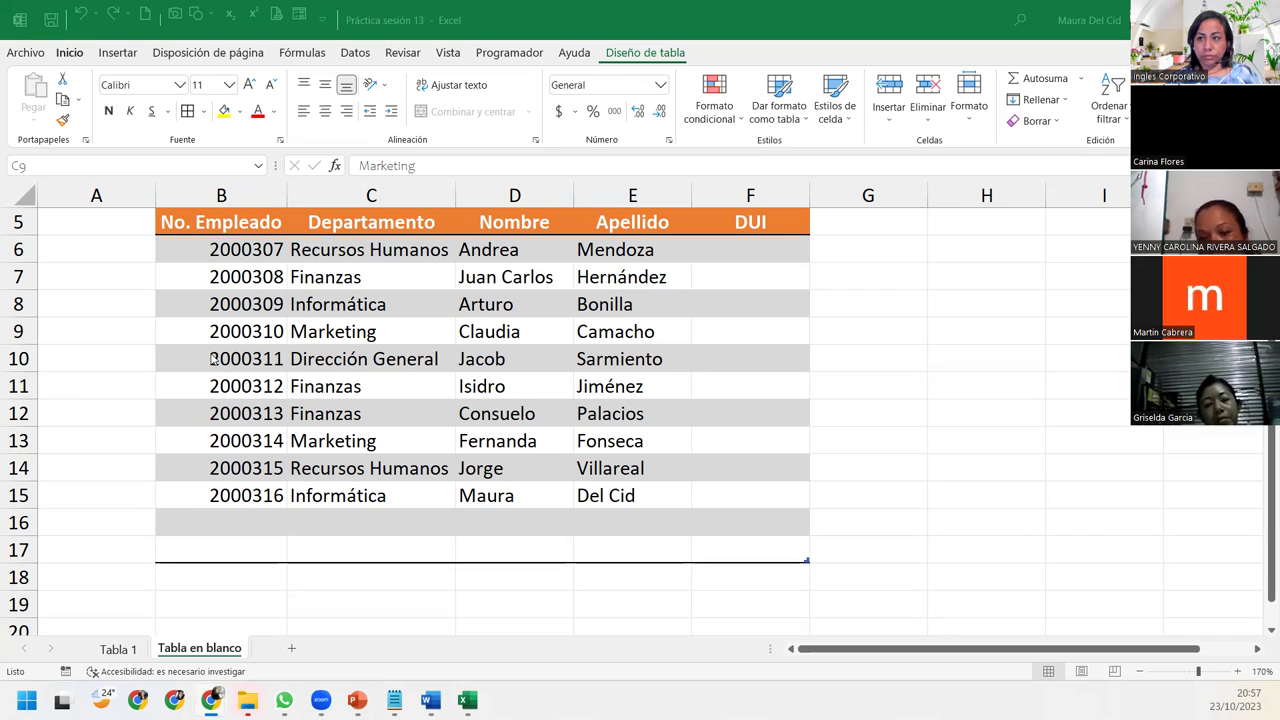
click(540, 494)
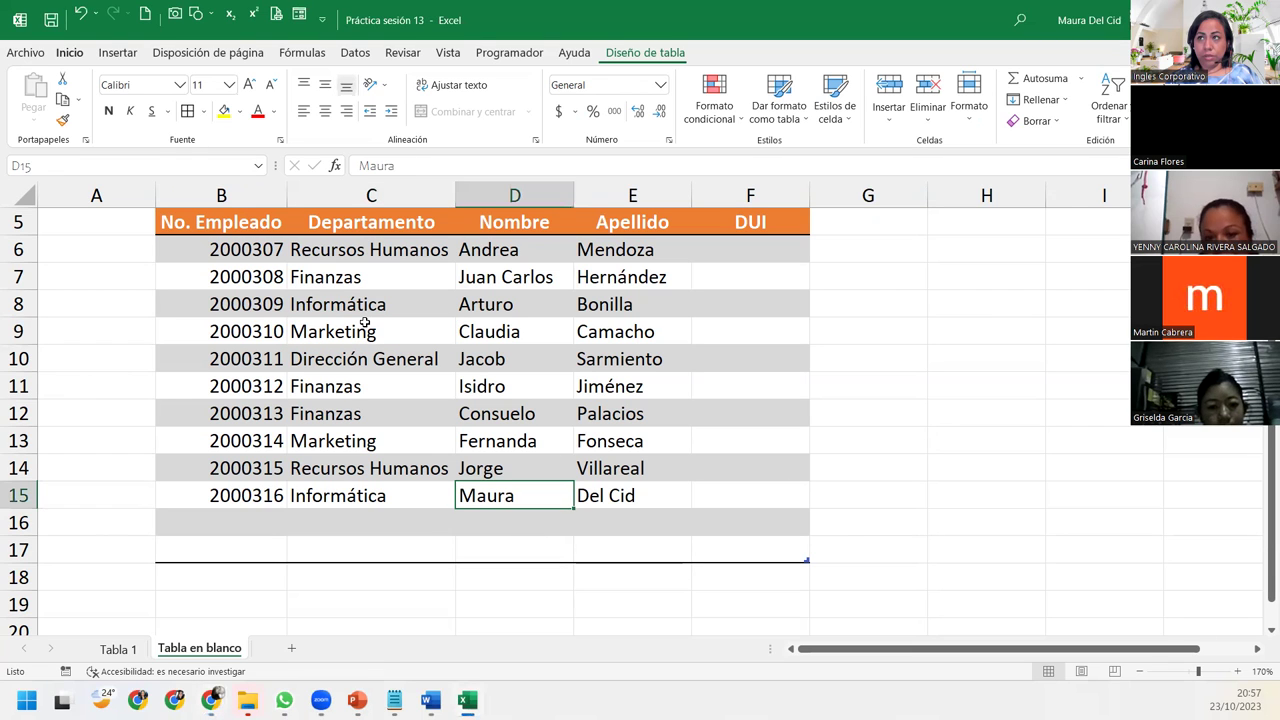
click(790, 118)
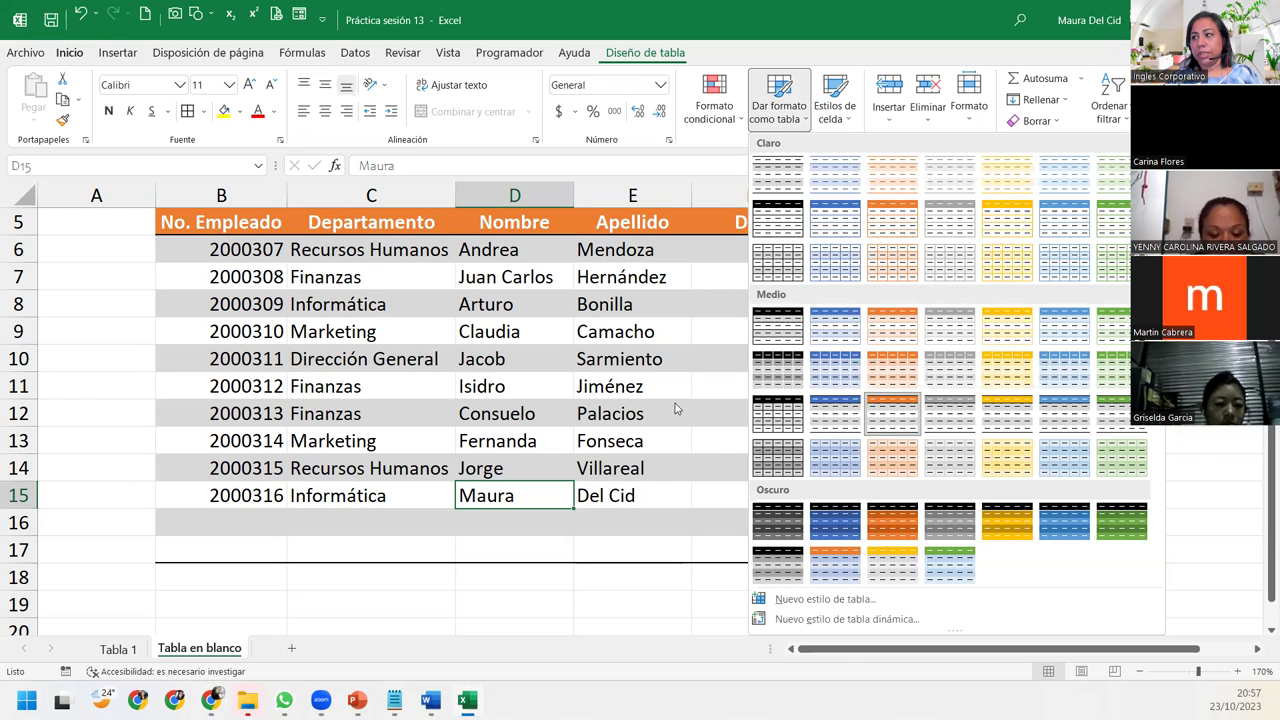
click(355, 348)
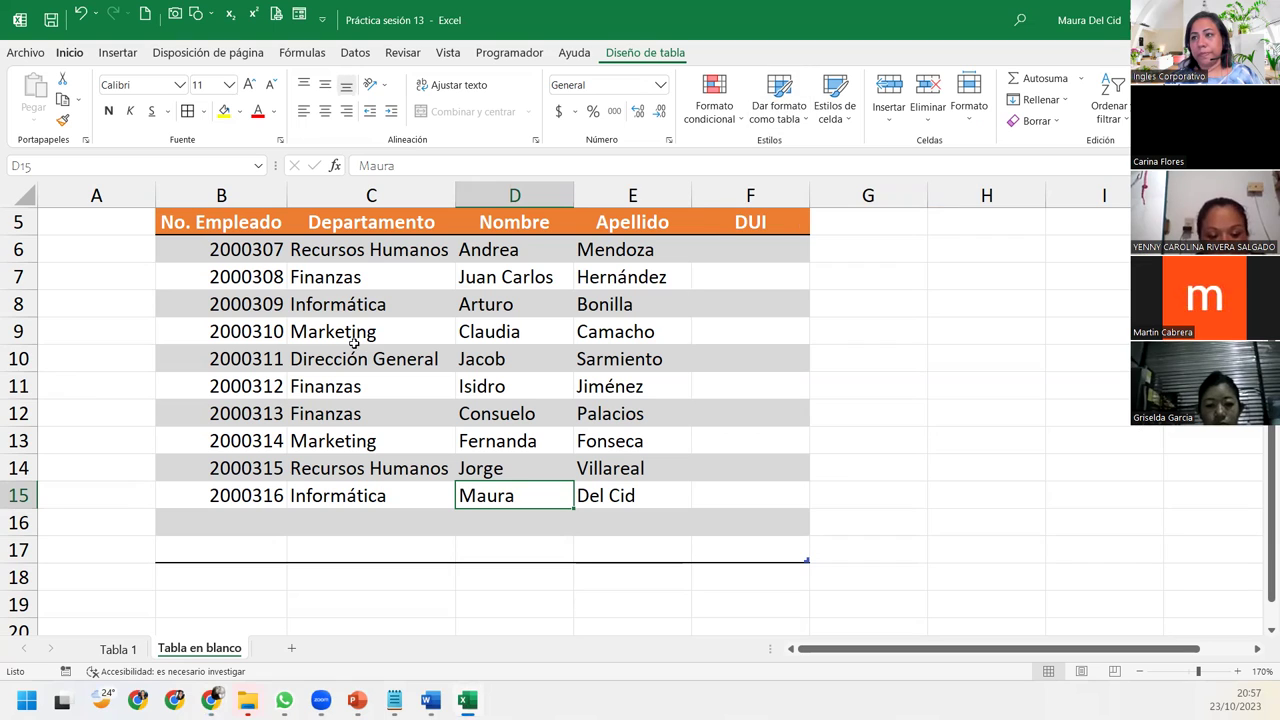
click(186, 222)
drag(186, 222, 750, 277)
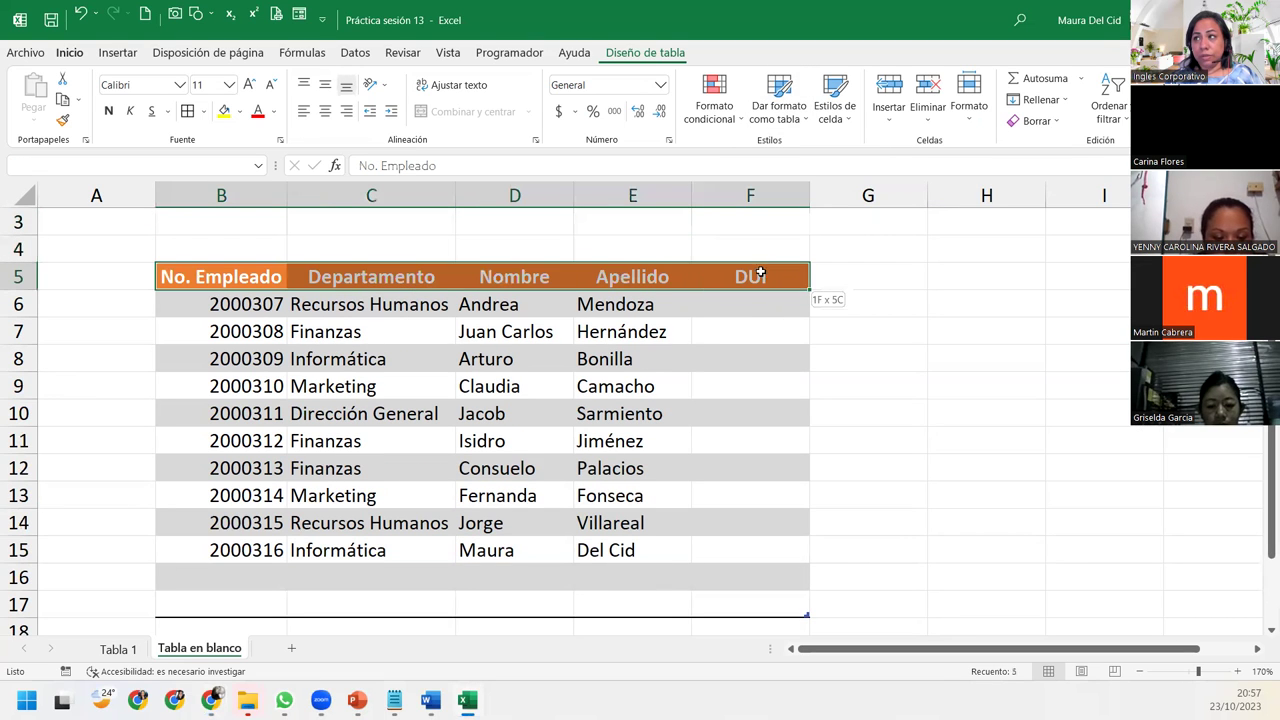
click(333, 358)
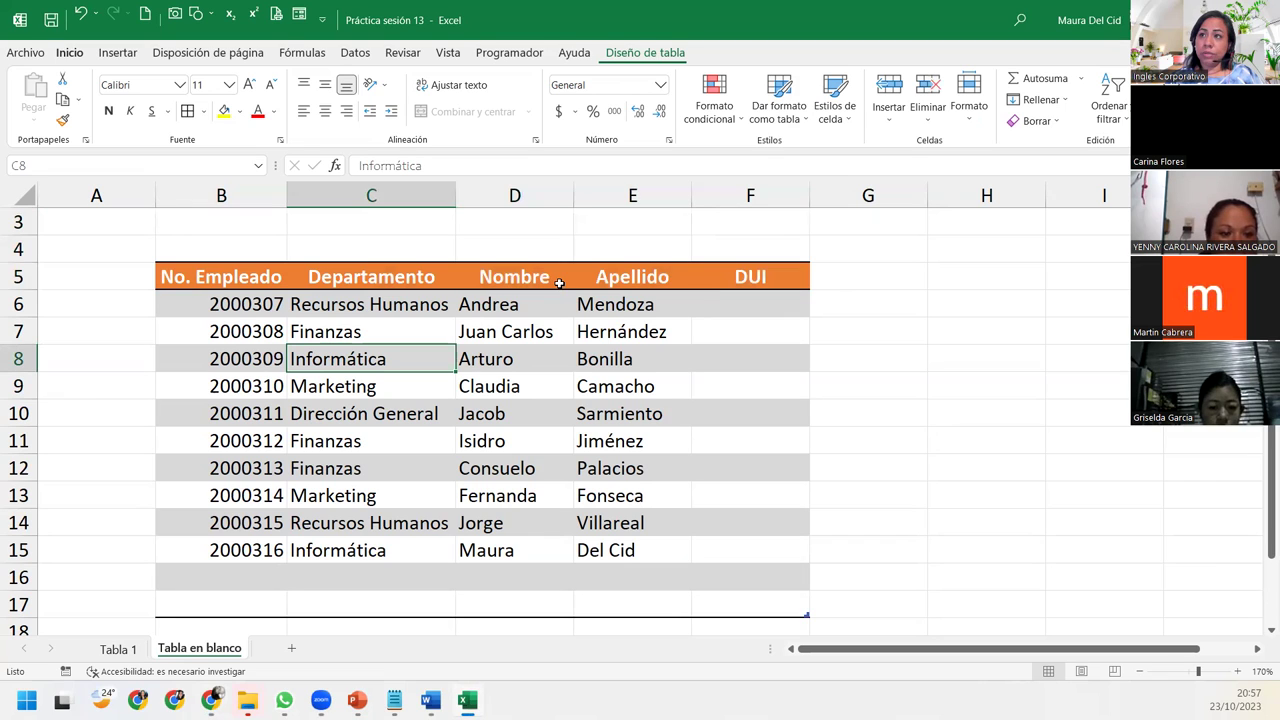
click(211, 321)
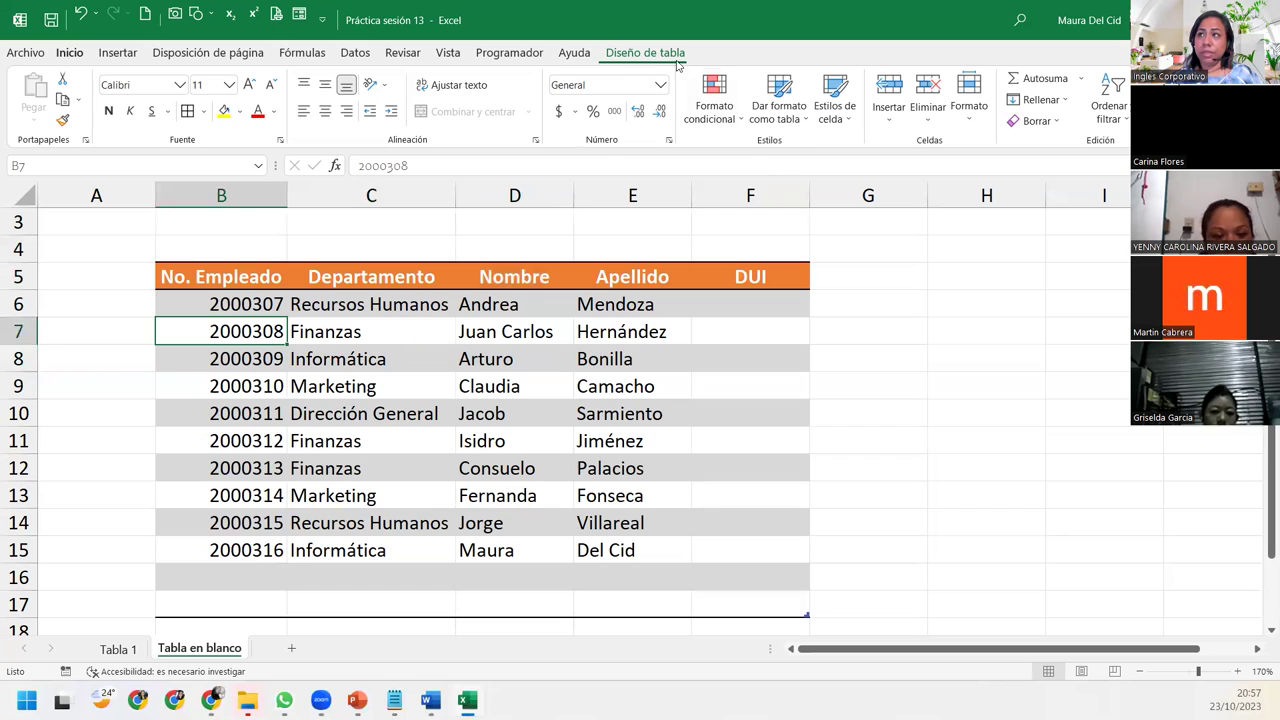
Step: Uncheck Filas con bandas, and try then revert Columnas con bandas, Primera columna and Última columna
click(646, 56)
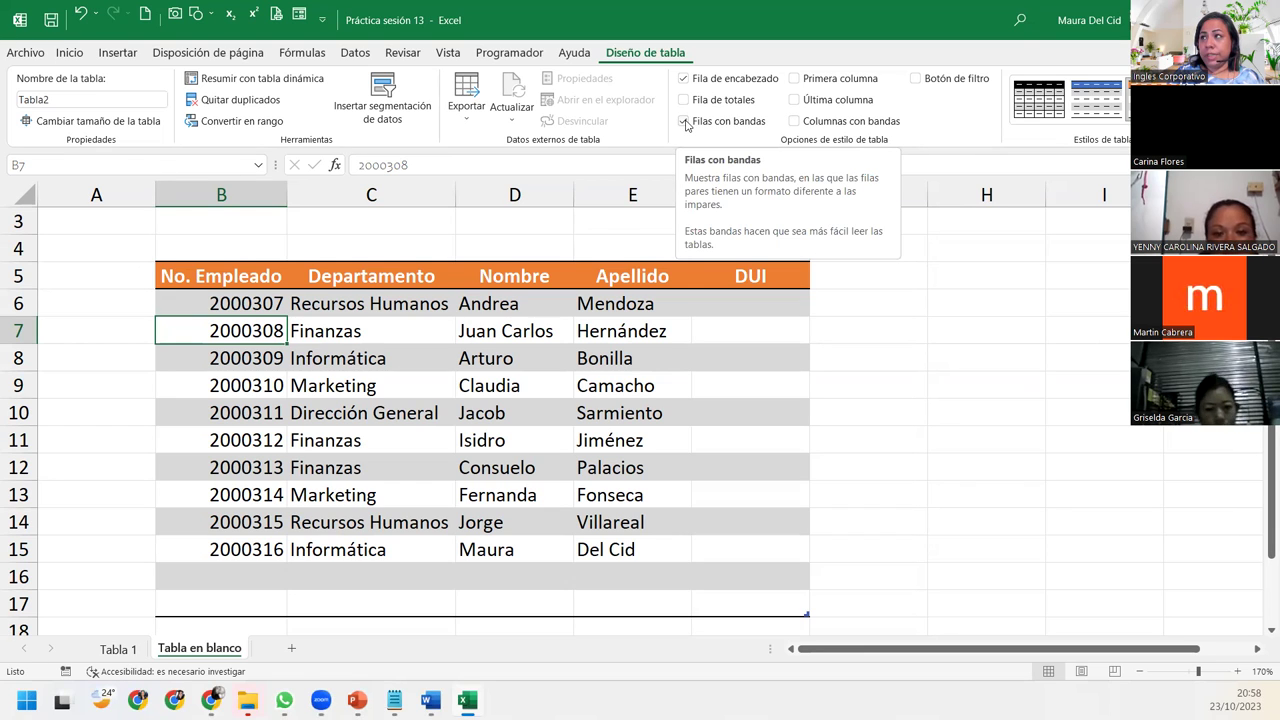
click(684, 121)
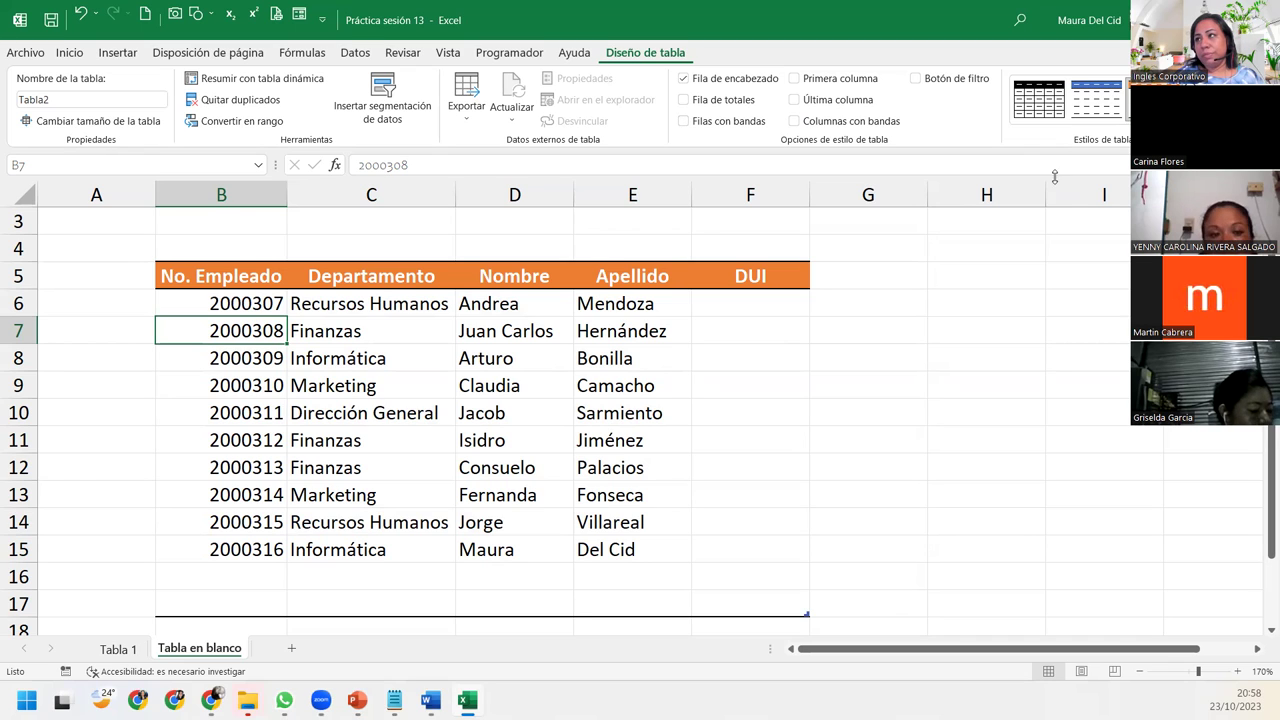
click(794, 121)
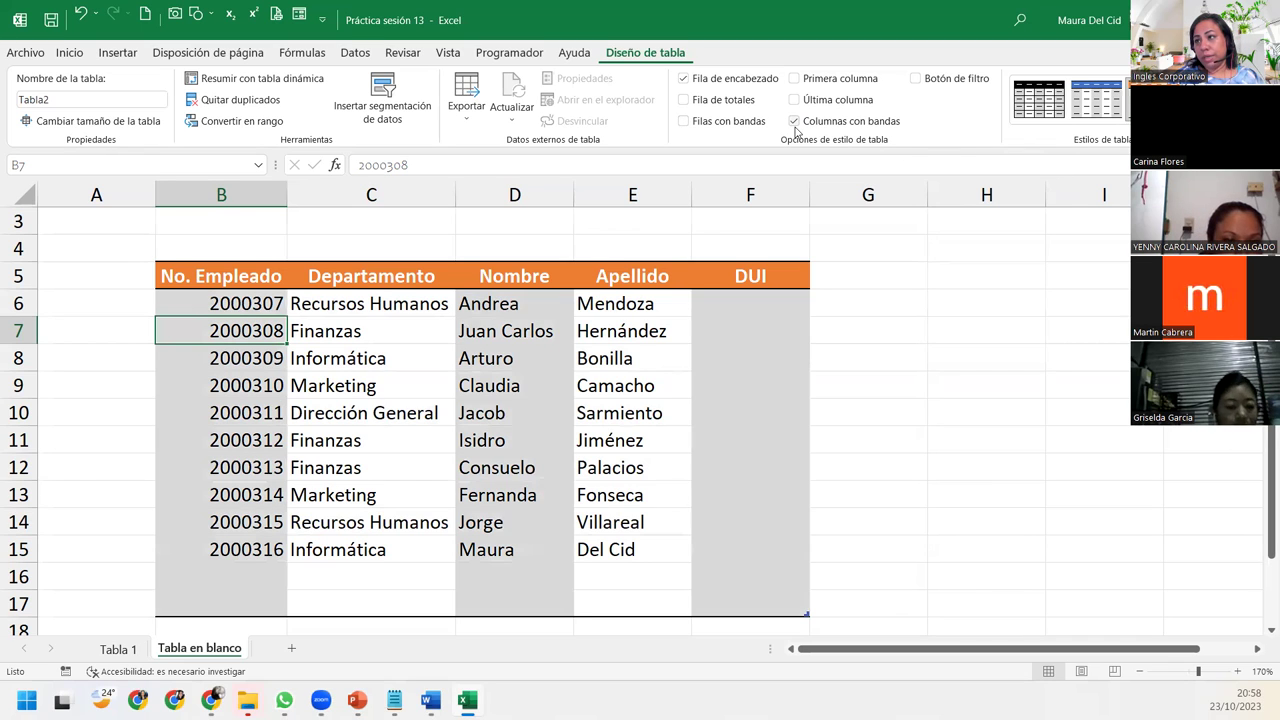
click(795, 128)
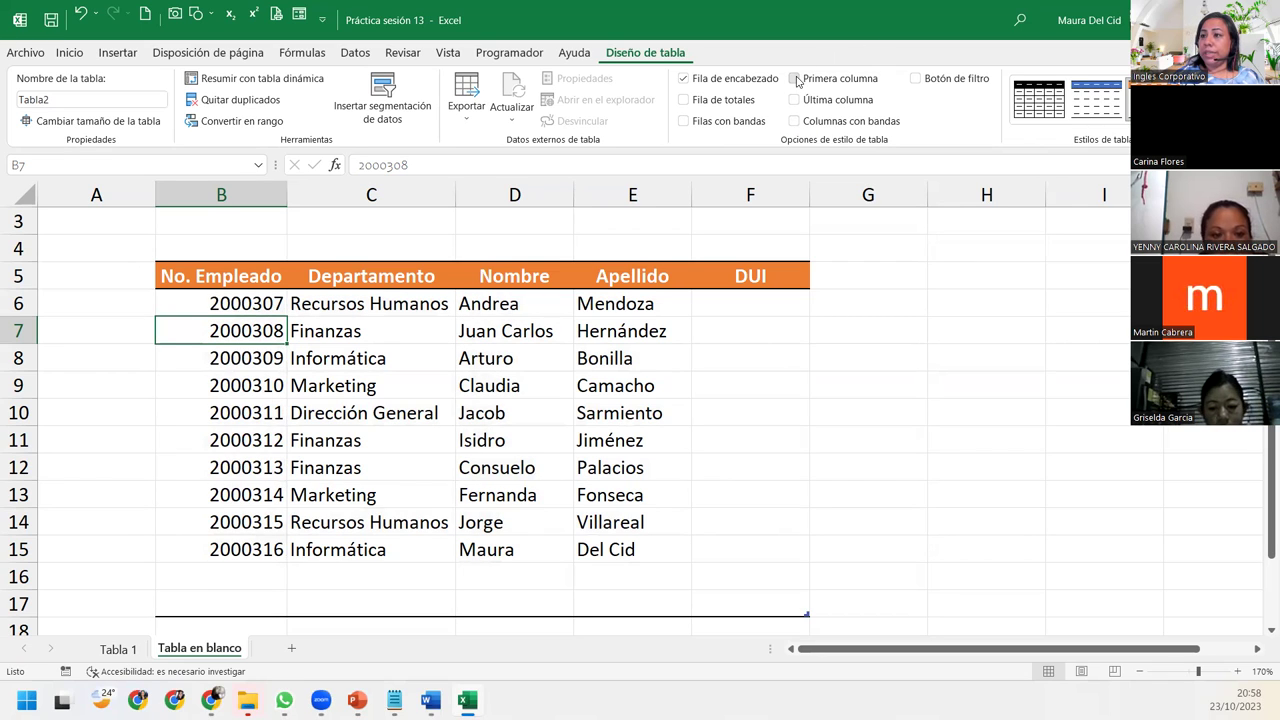
click(795, 79)
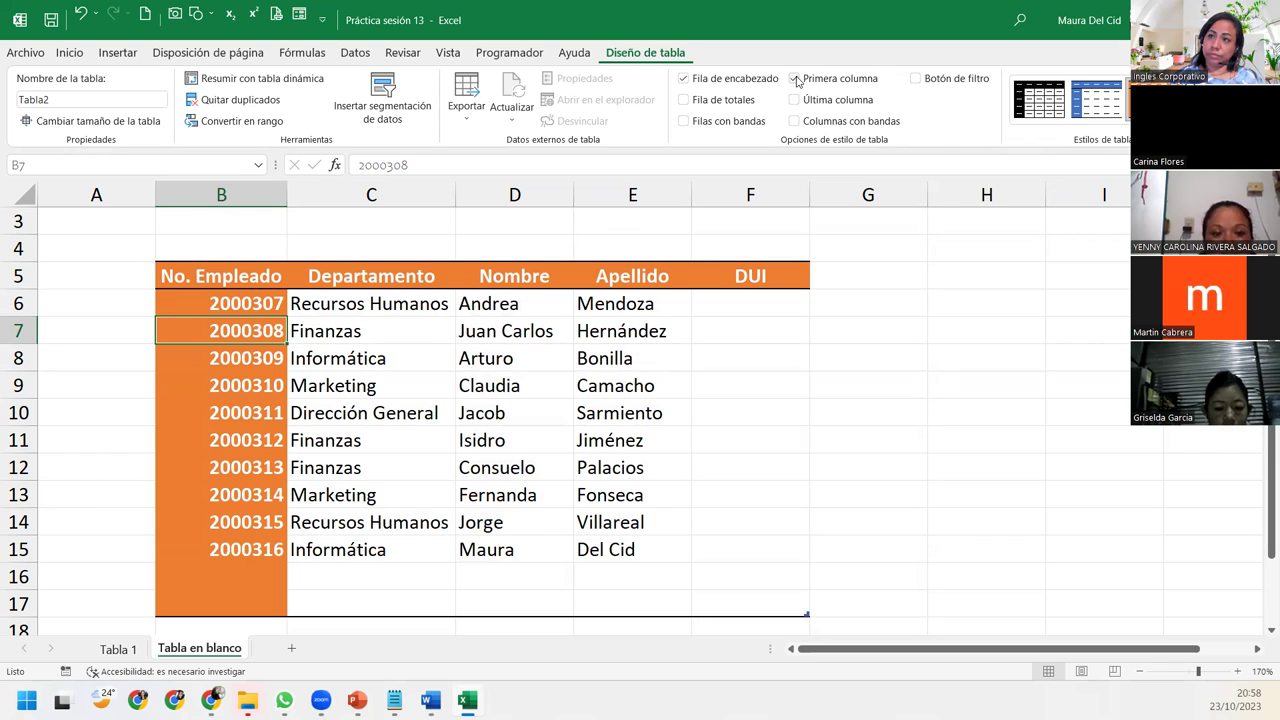
click(795, 79)
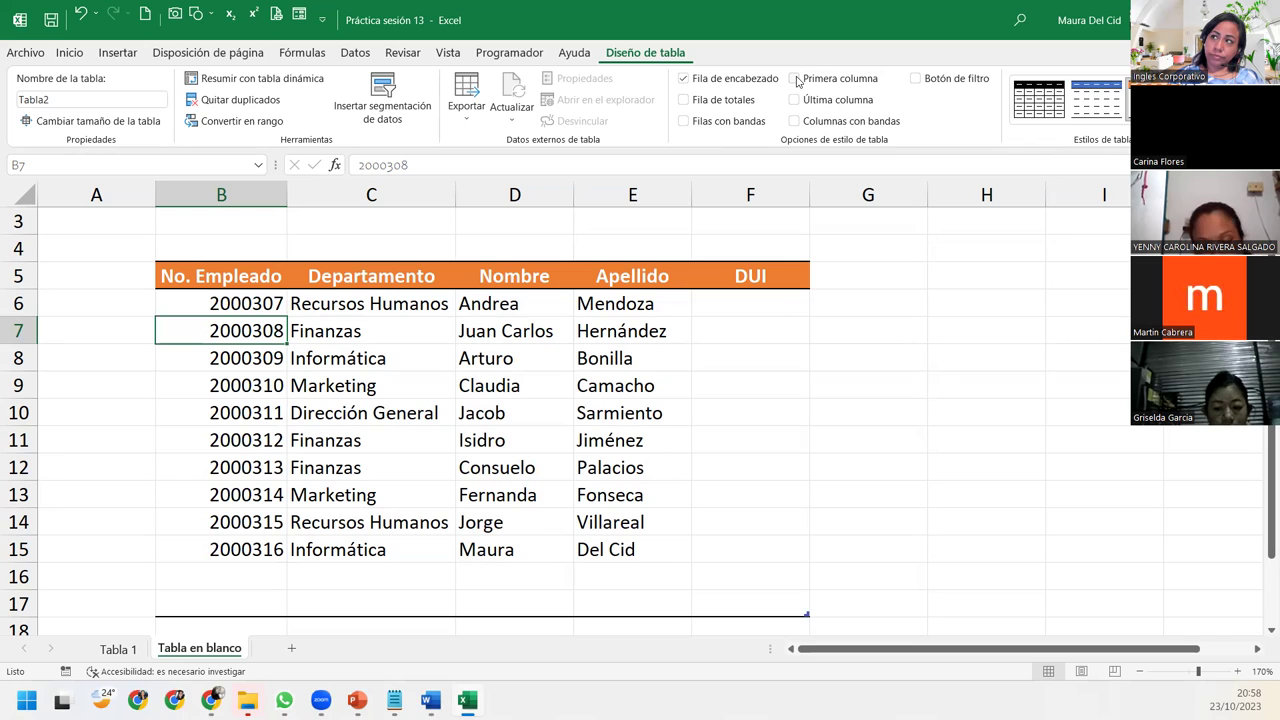
click(795, 100)
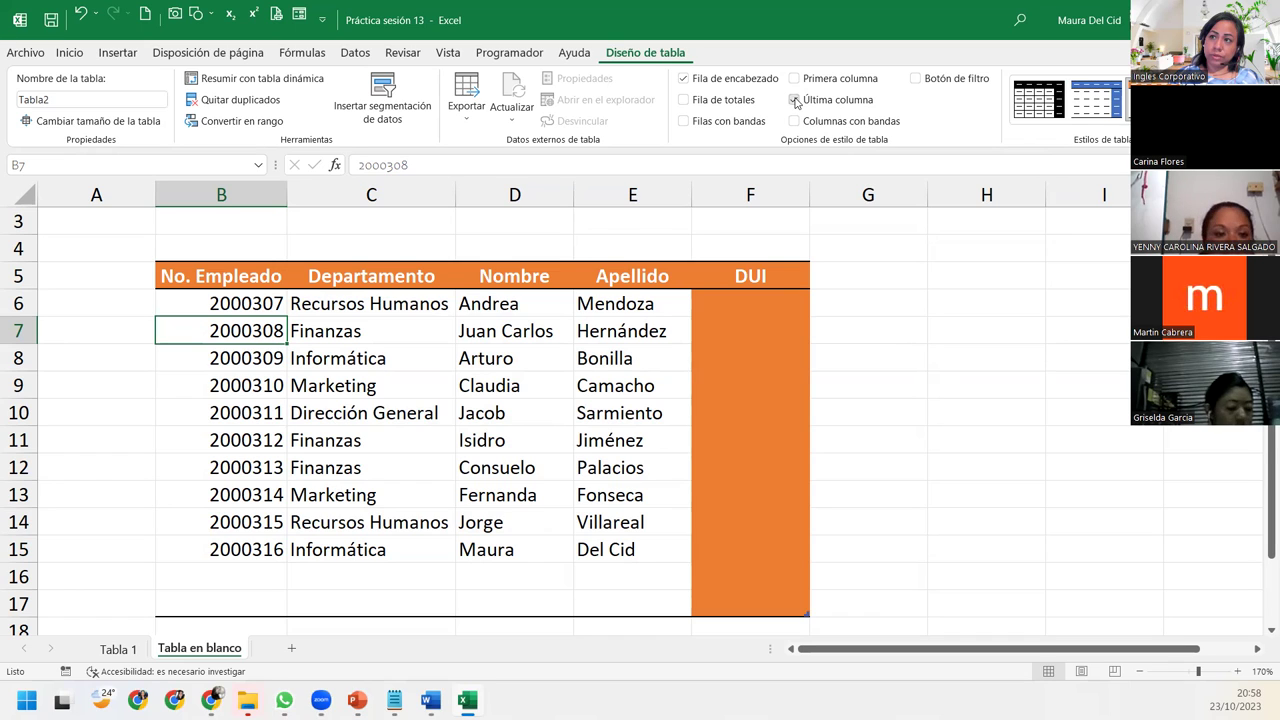
click(795, 100)
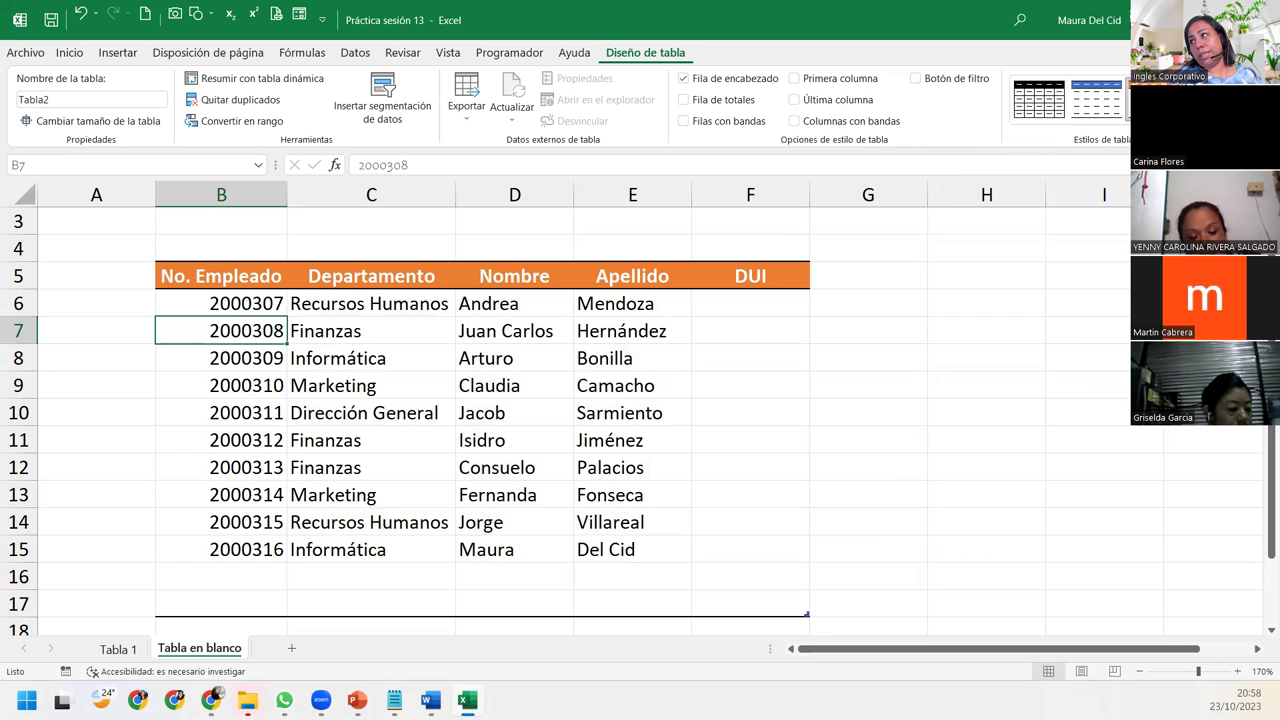
click(1265, 128)
Step: Try the gold-header dark table style, then apply the green table style instead
scroll(1018, 480, down, 1)
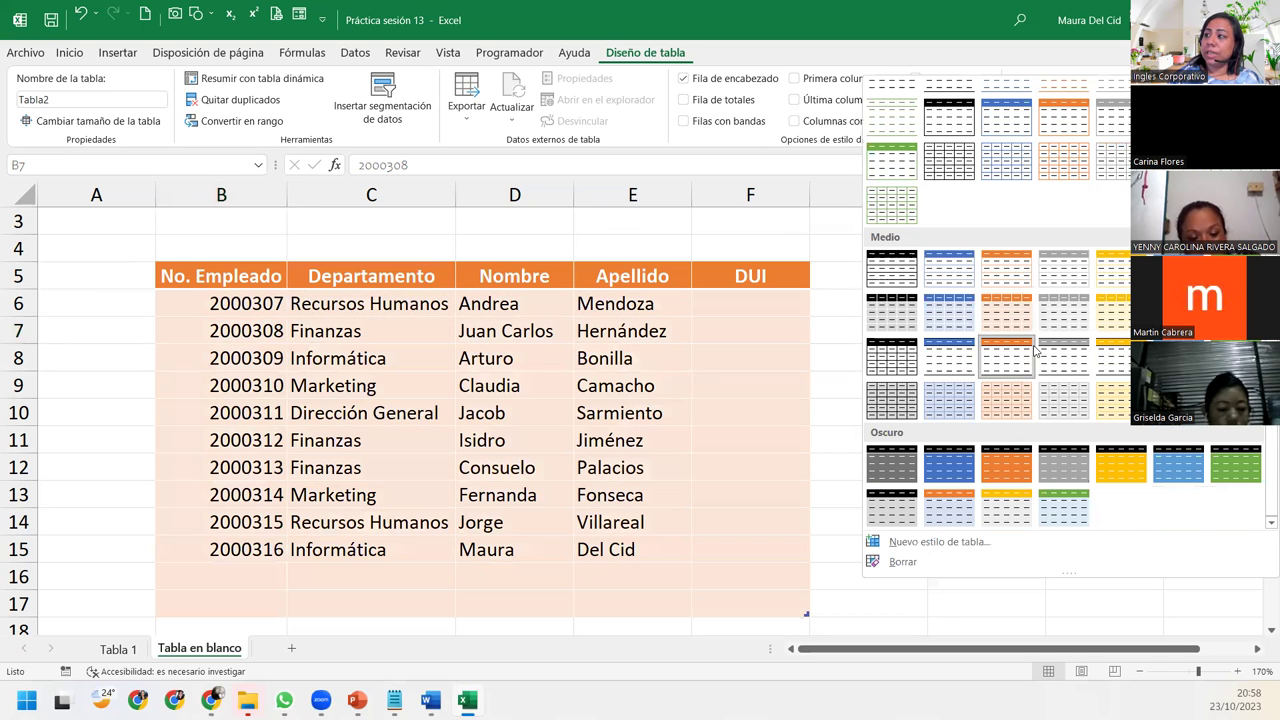
click(1006, 508)
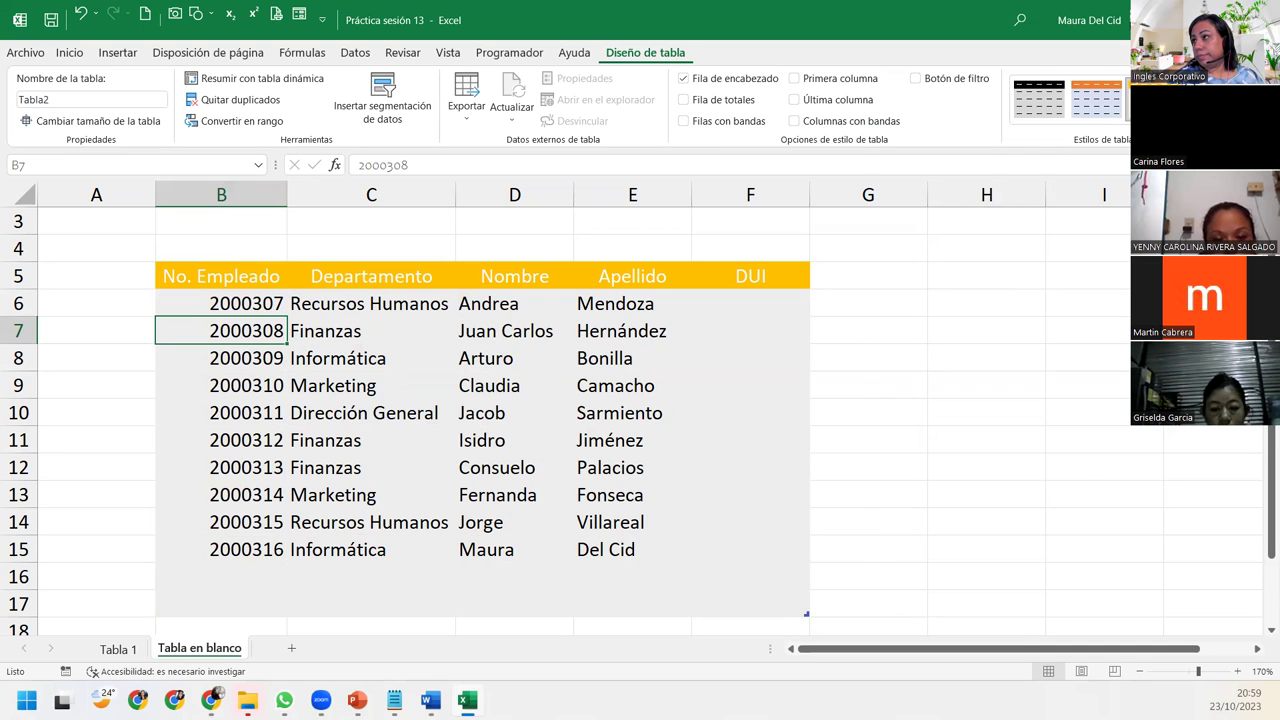
click(1268, 125)
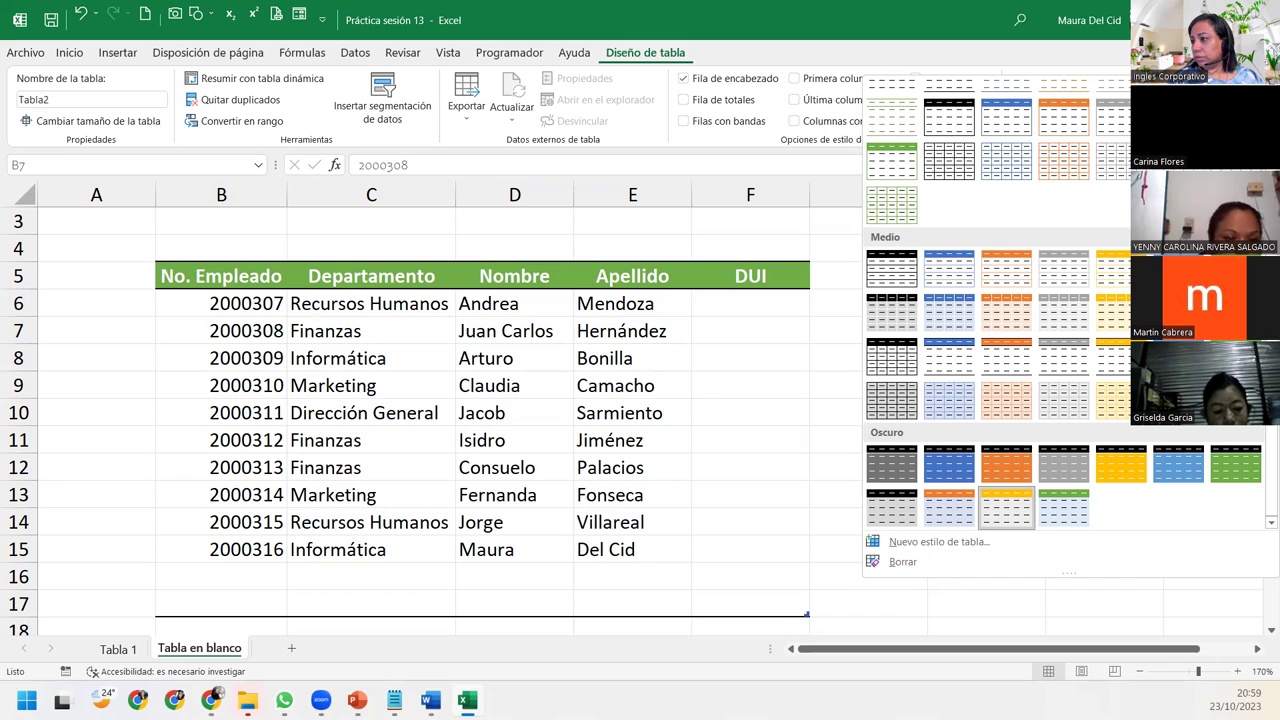
click(823, 403)
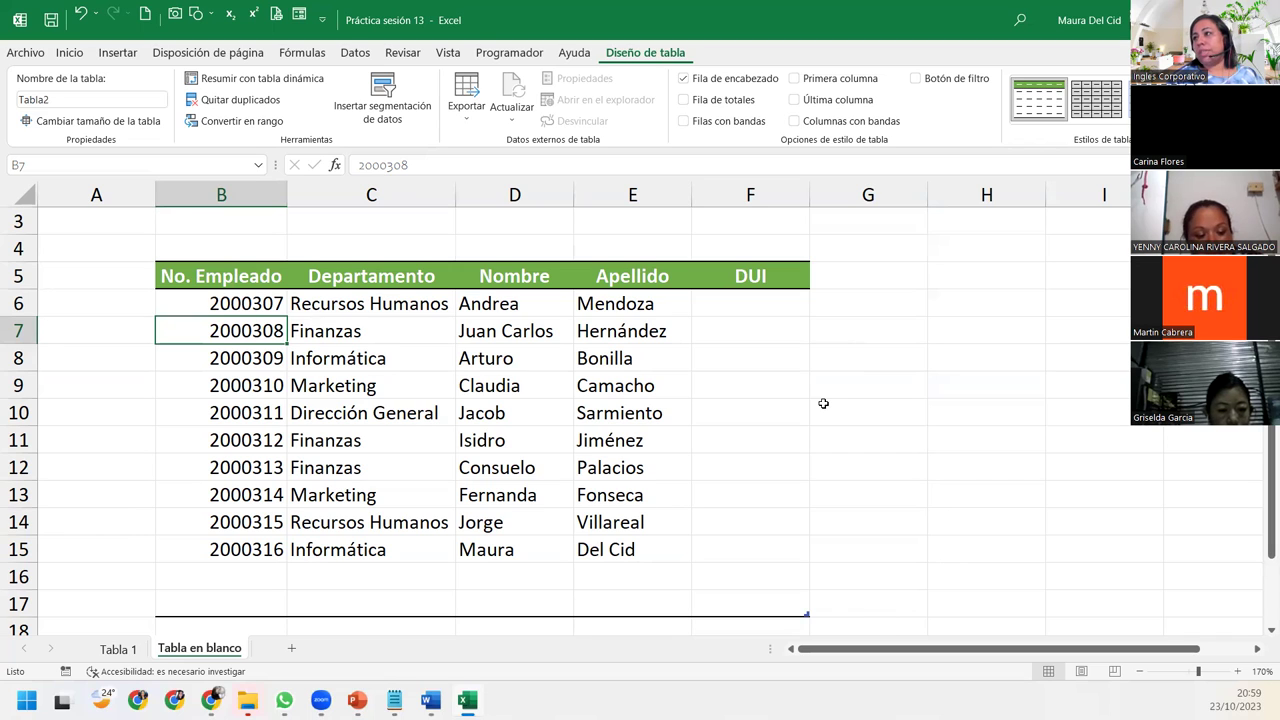
Step: Check Última columna so the DUI column is shaded green, then select cells in the table
click(796, 101)
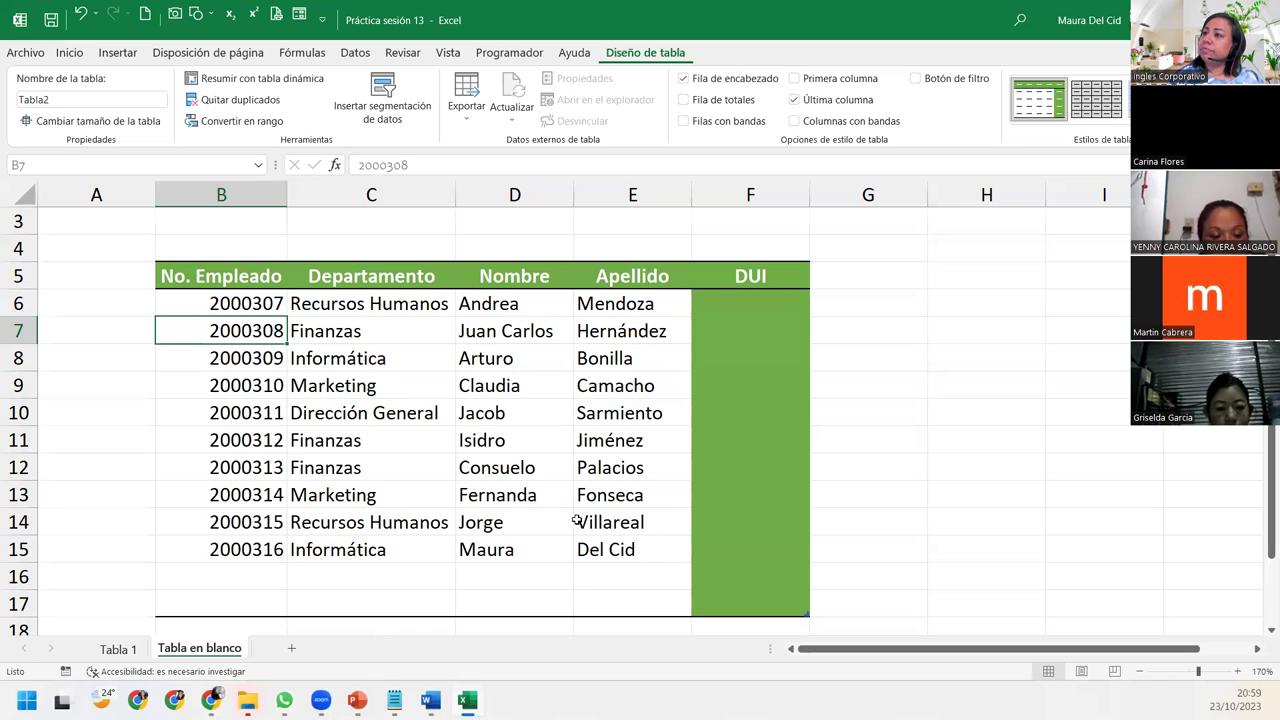
click(471, 599)
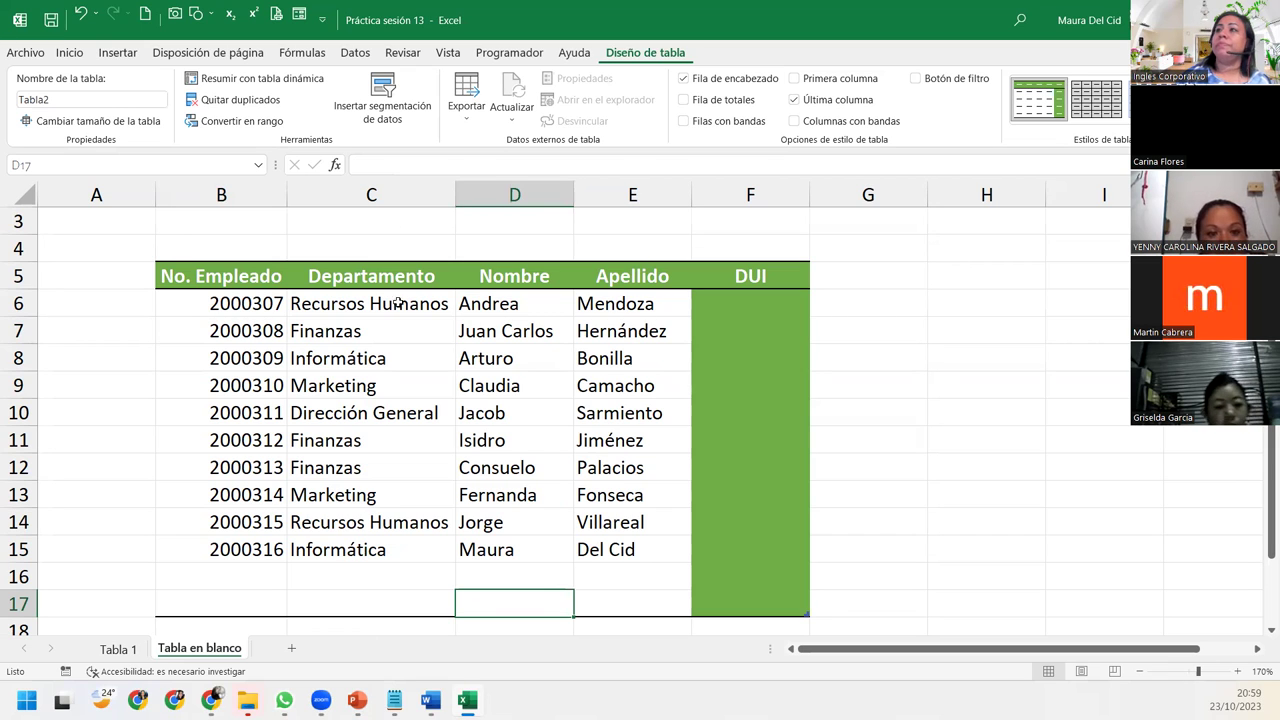
click(481, 340)
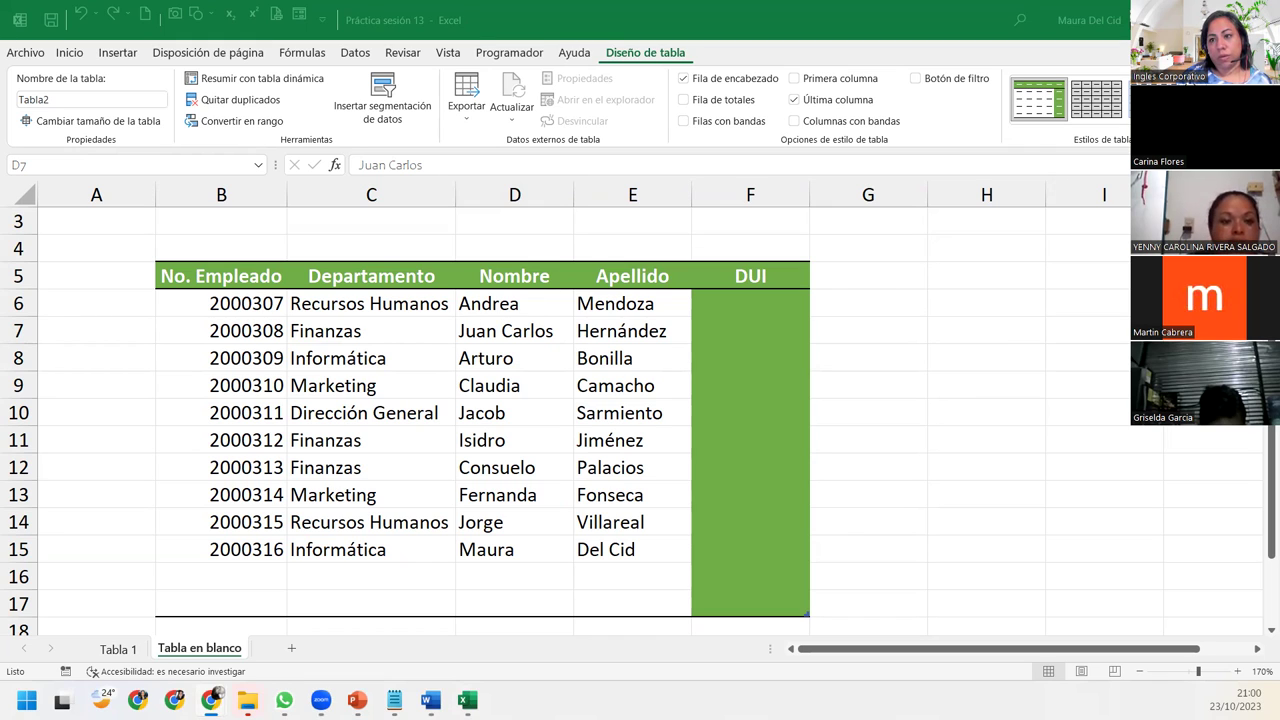
click(449, 357)
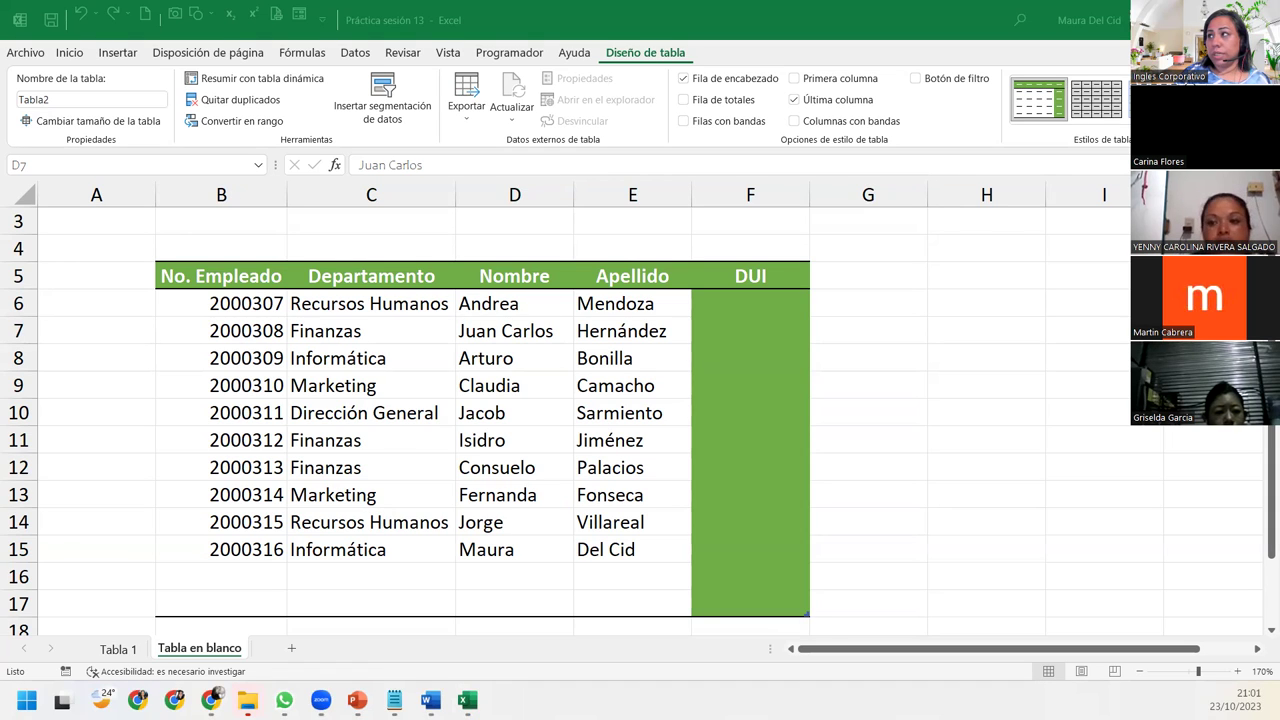
Step: Close the Estilos de tabla gallery unchanged and advance to the Cierre y conclusiones slide
click(1125, 130)
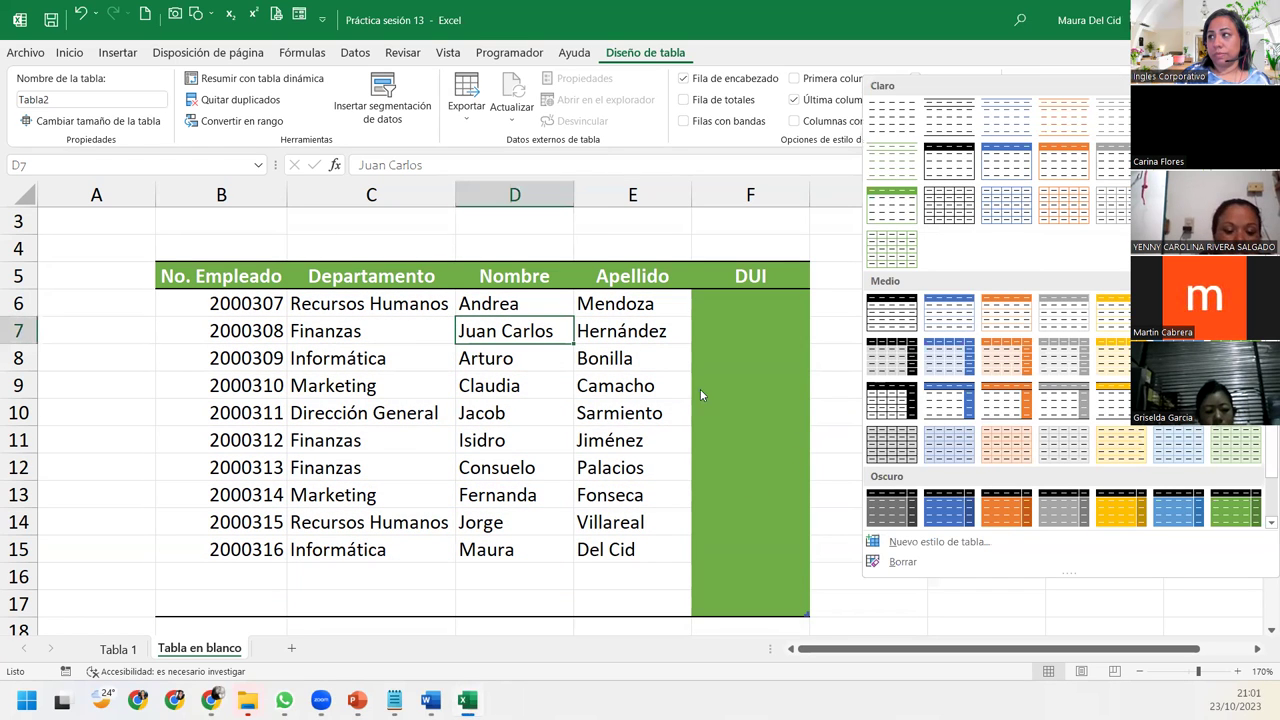
click(533, 400)
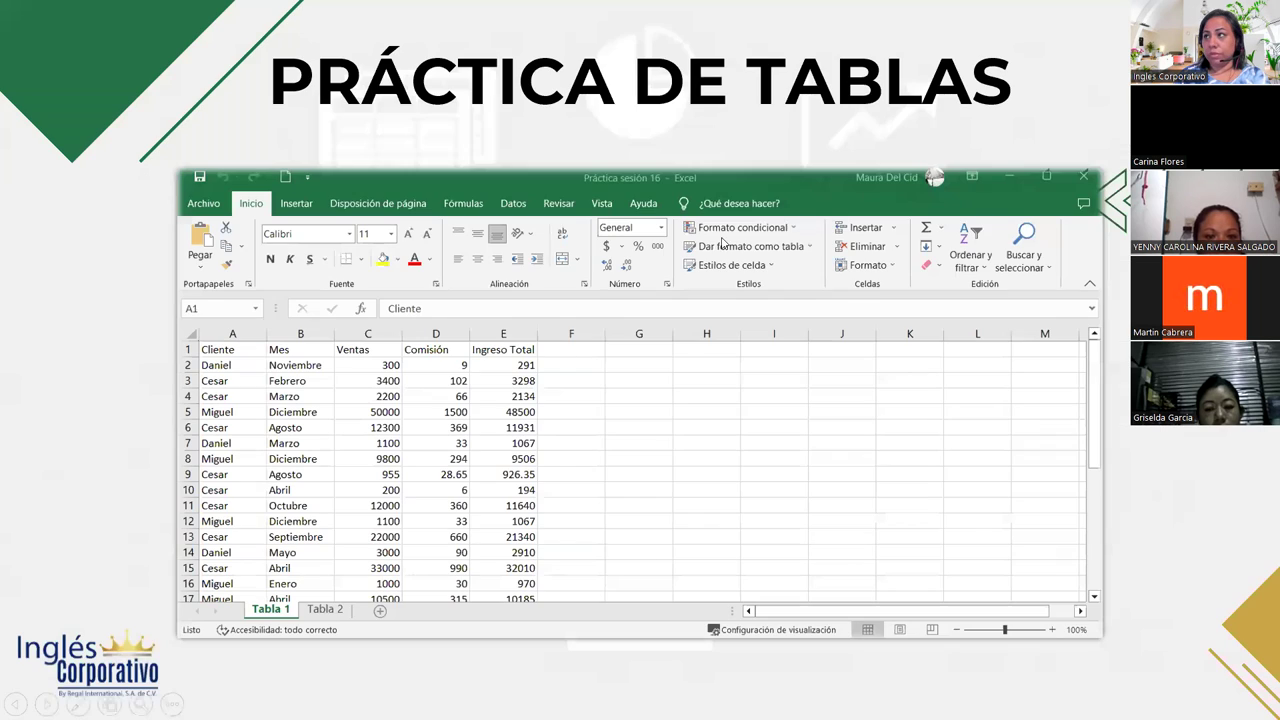
click(1224, 446)
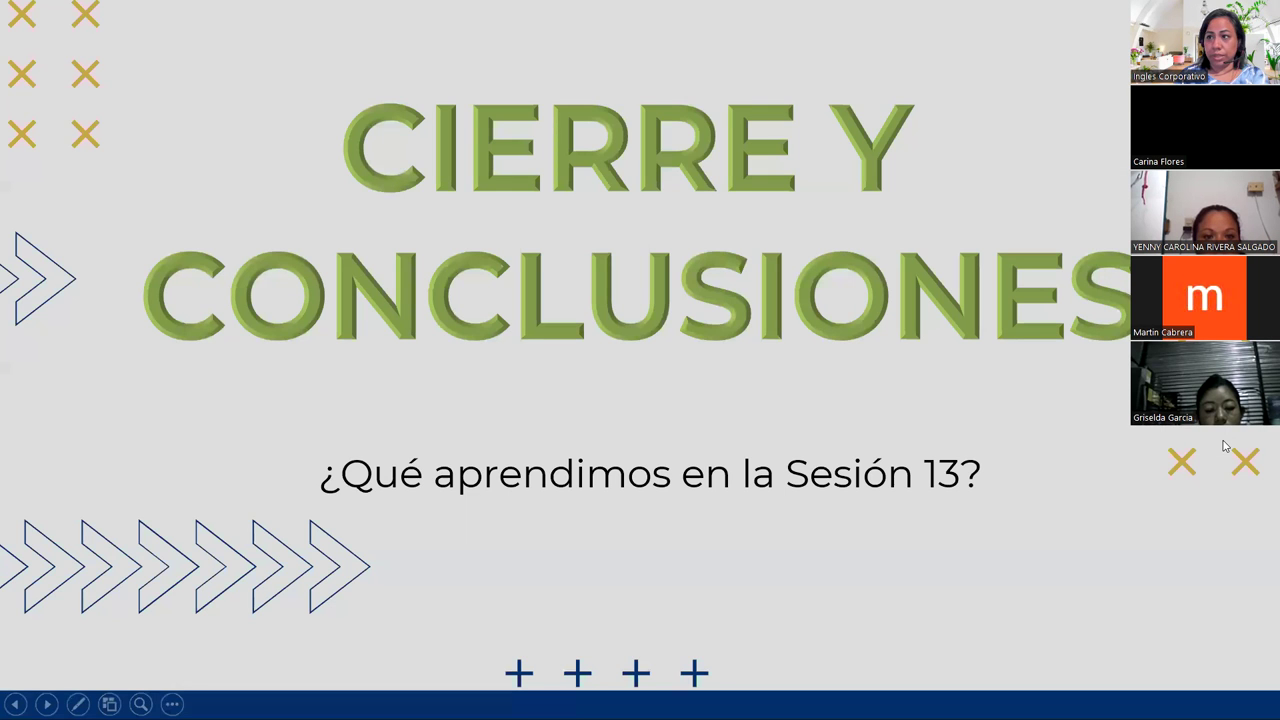